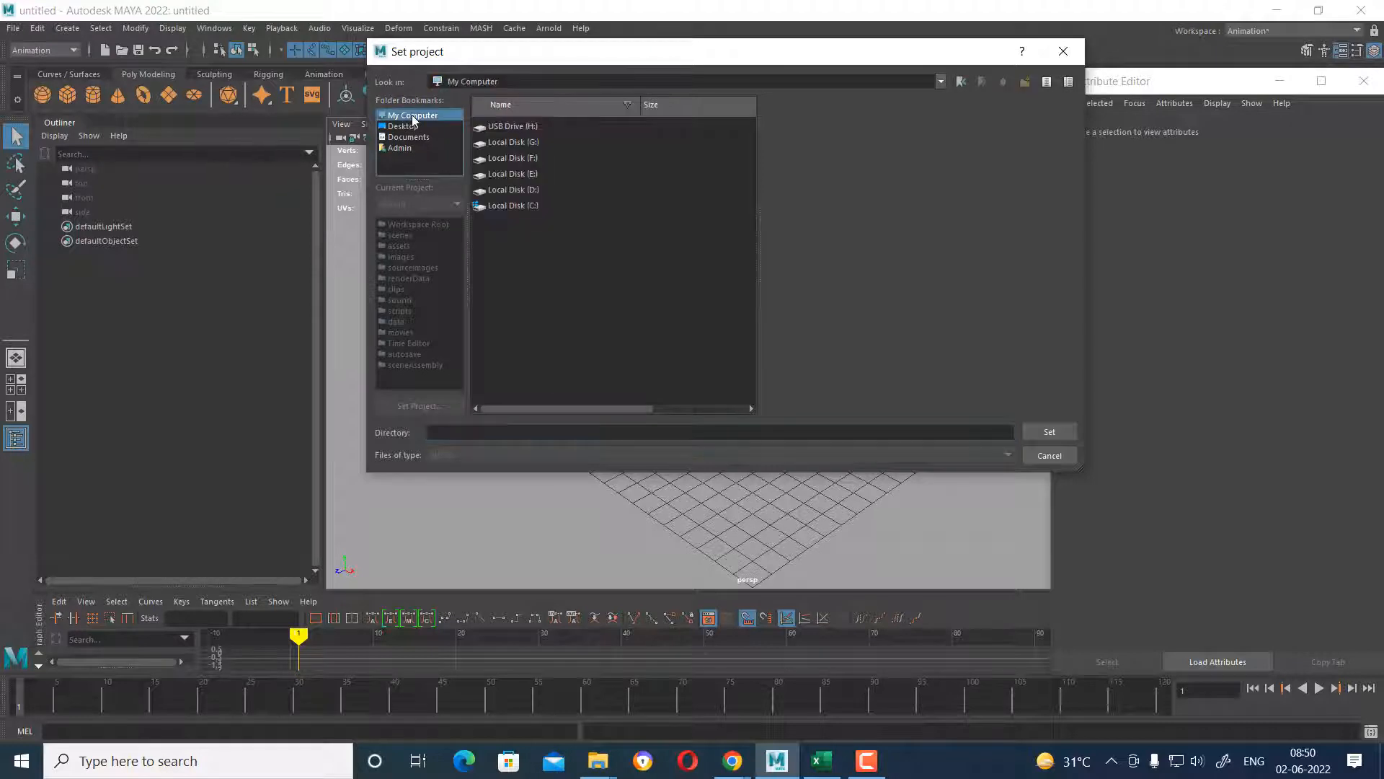
Set the project to HULK DIALOGUE (Without Lipsync), found on drive G: under TTS, 1_Maya 8.30 to 9.30, 6 ANIMATION.
double_click(508, 144)
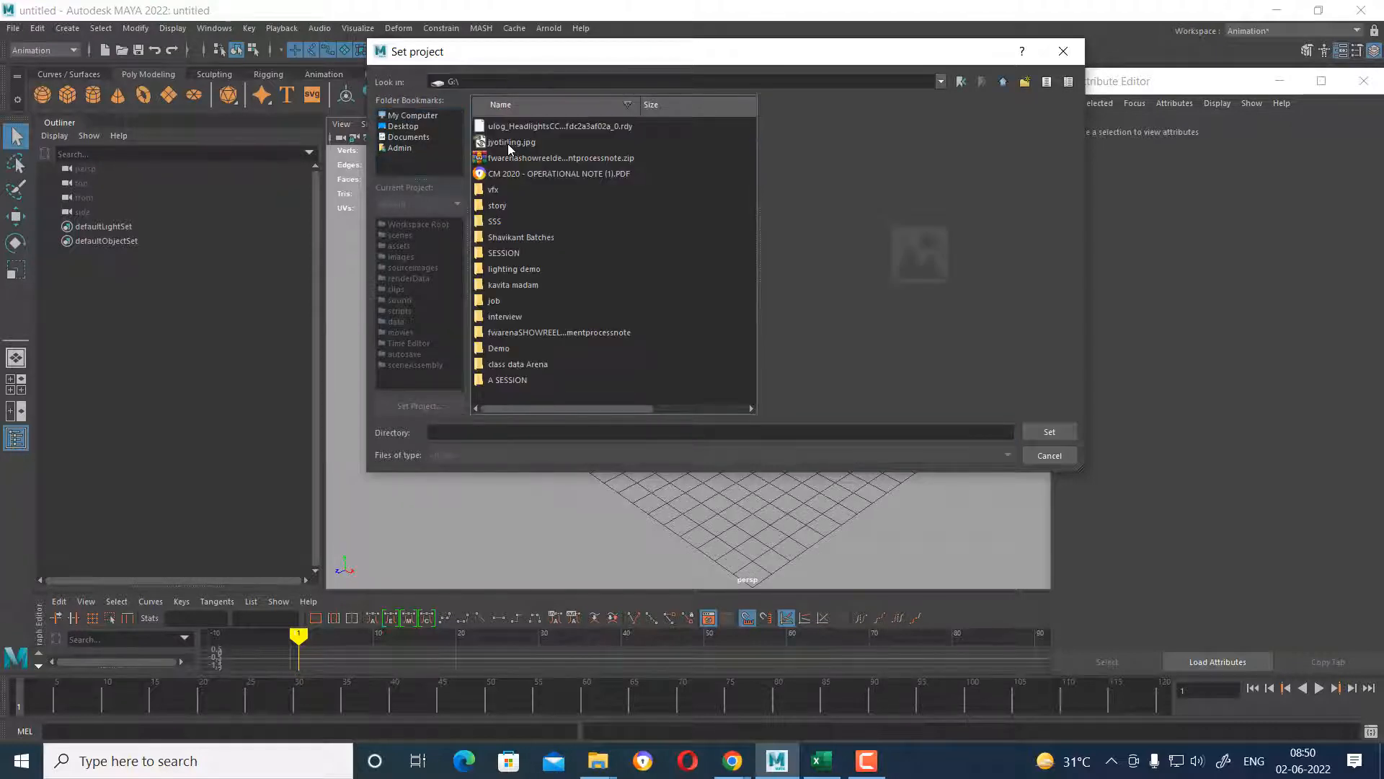
click(513, 281)
key(s)
key(s)
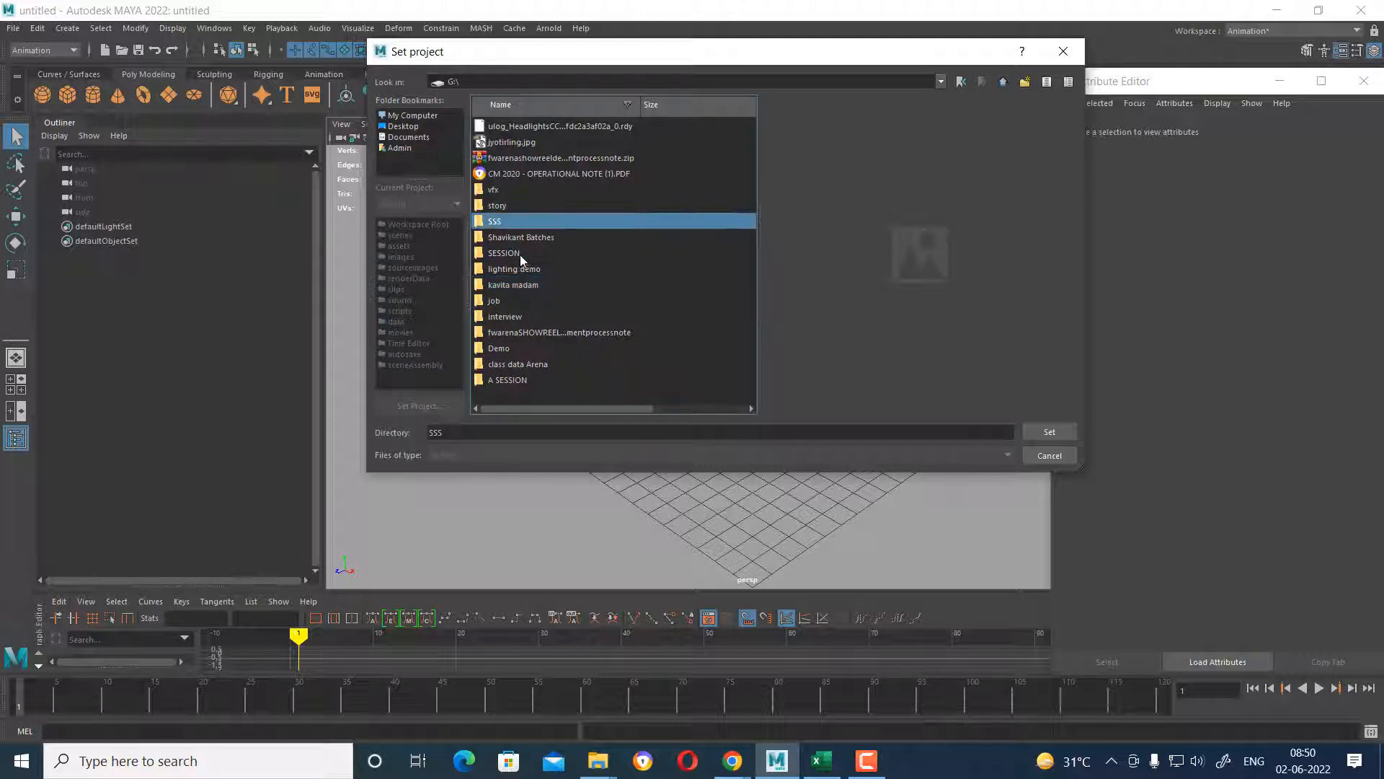
double_click(517, 238)
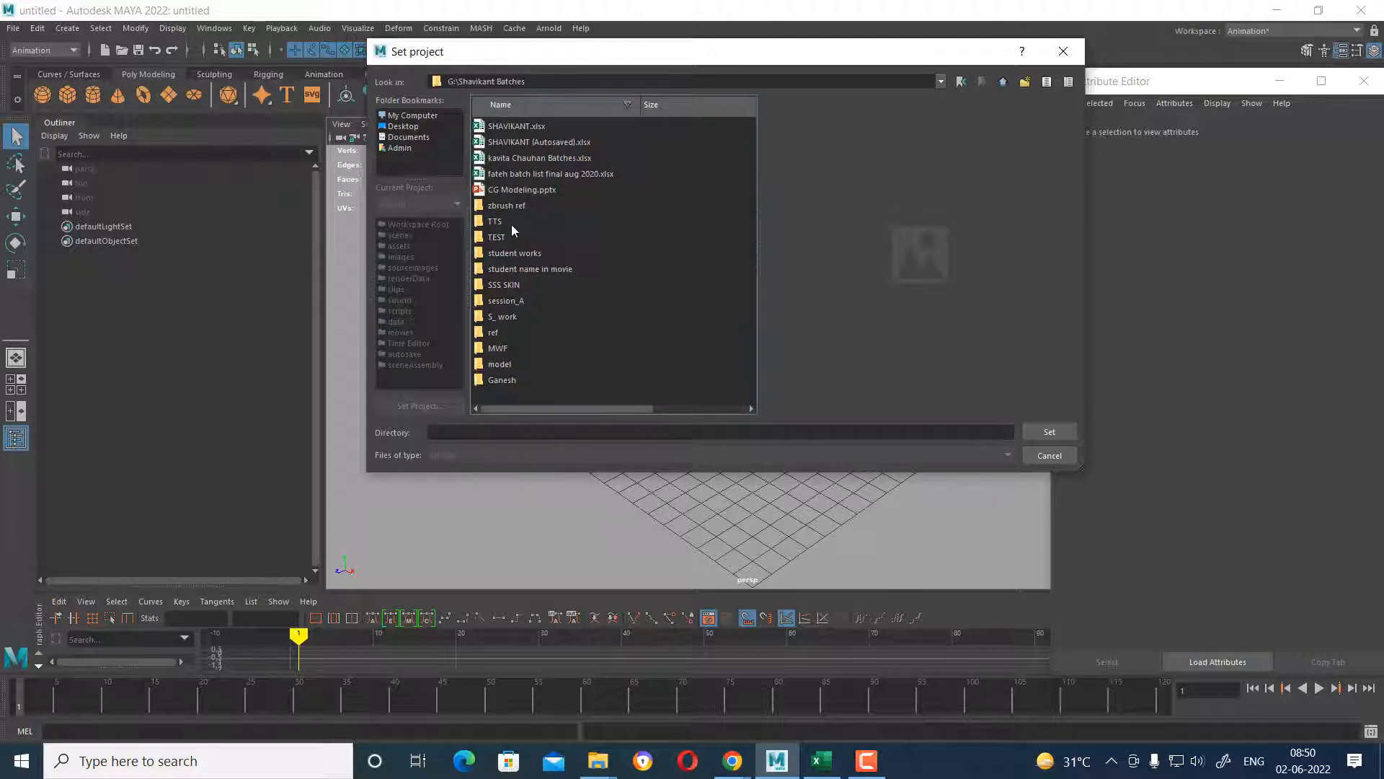
double_click(497, 221)
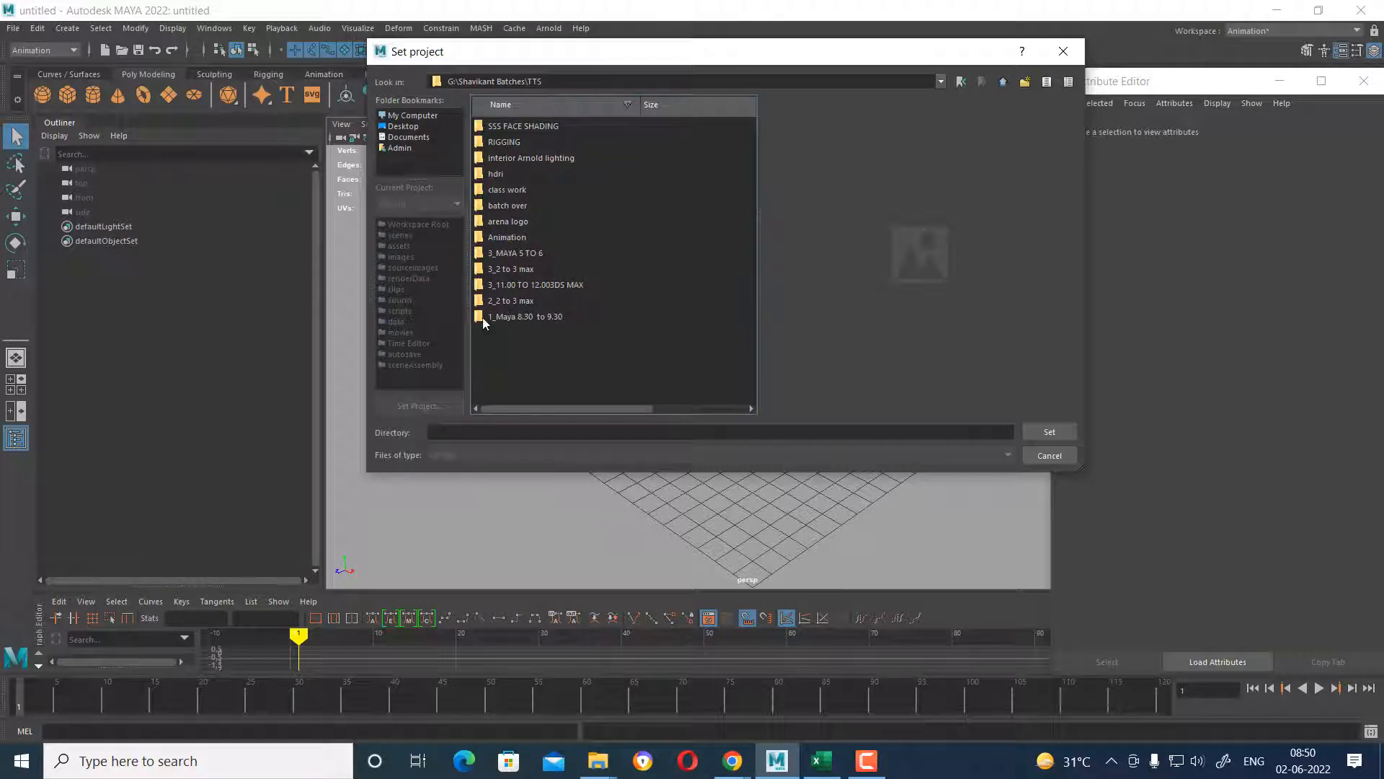
double_click(521, 317)
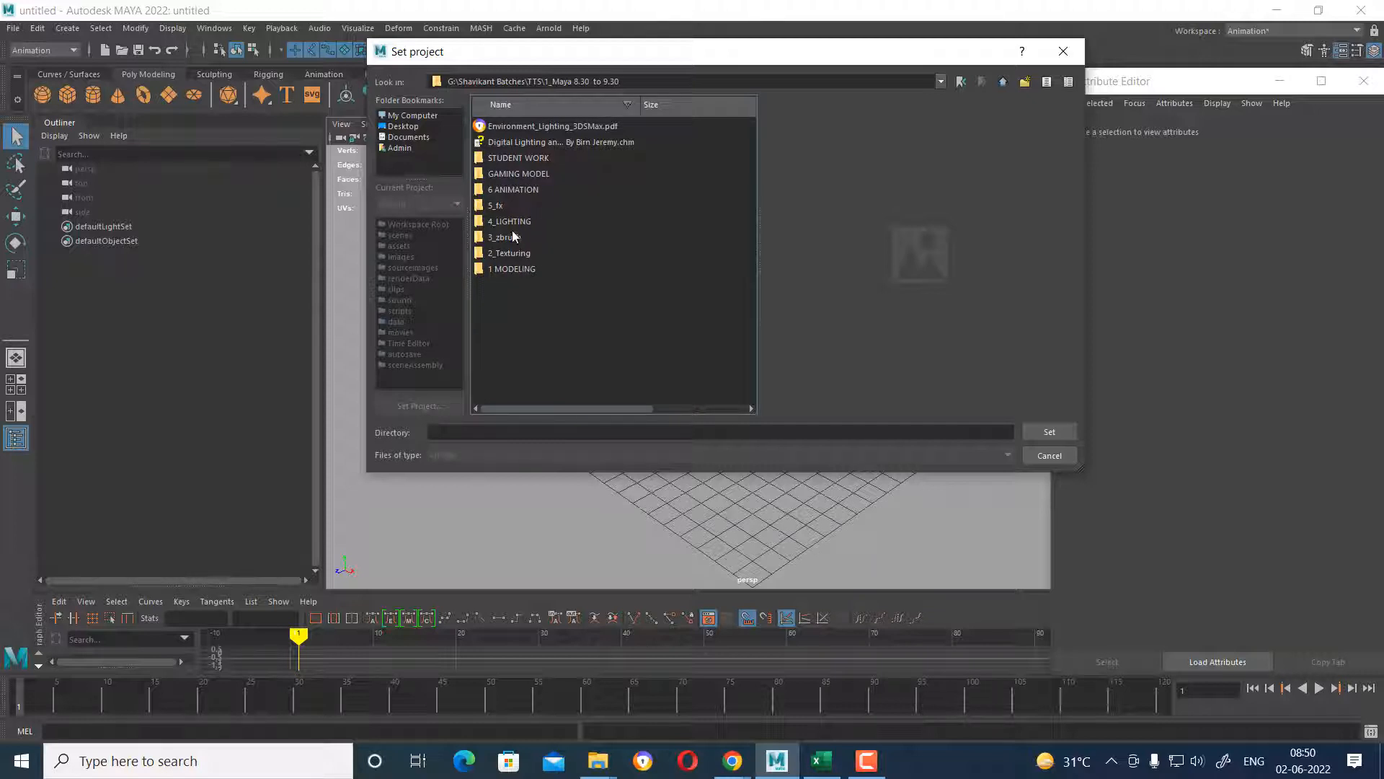
double_click(513, 189)
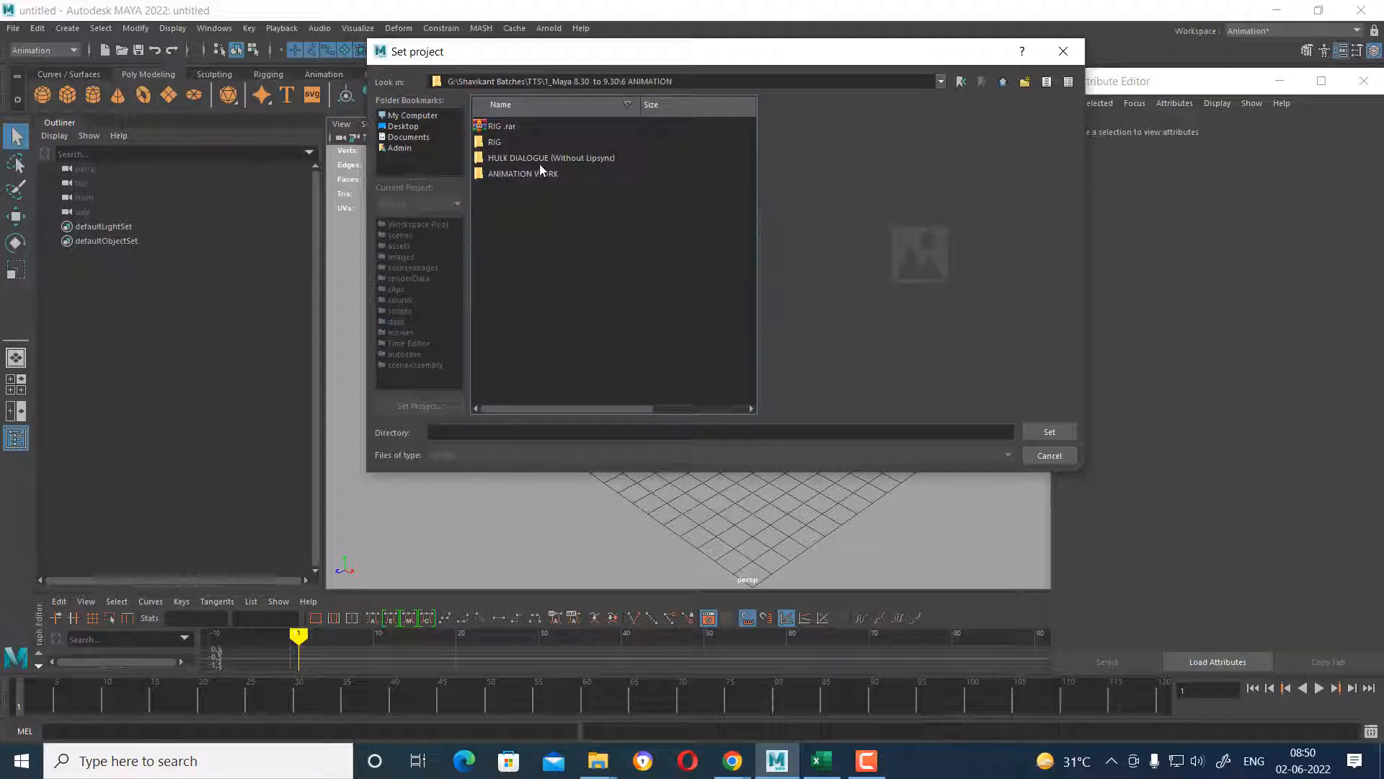
click(541, 158)
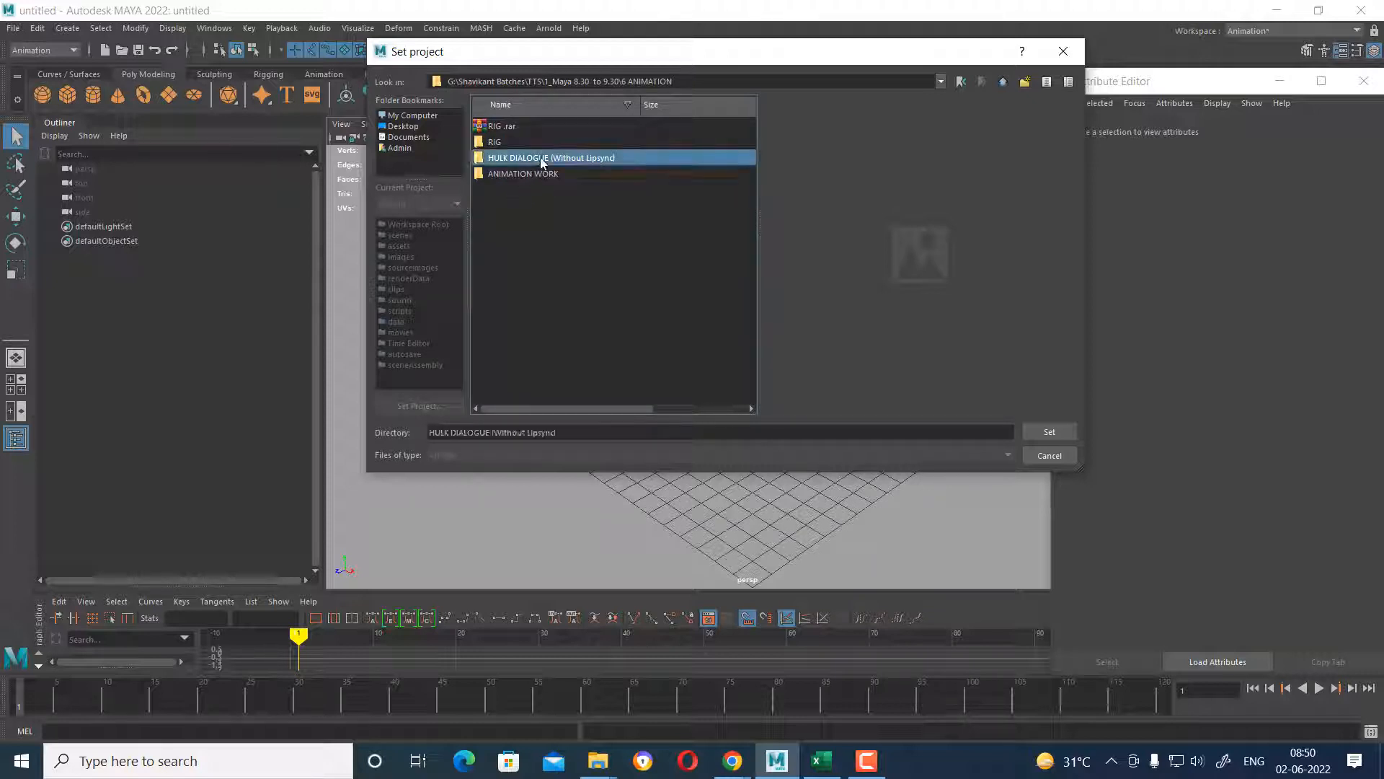
click(1049, 431)
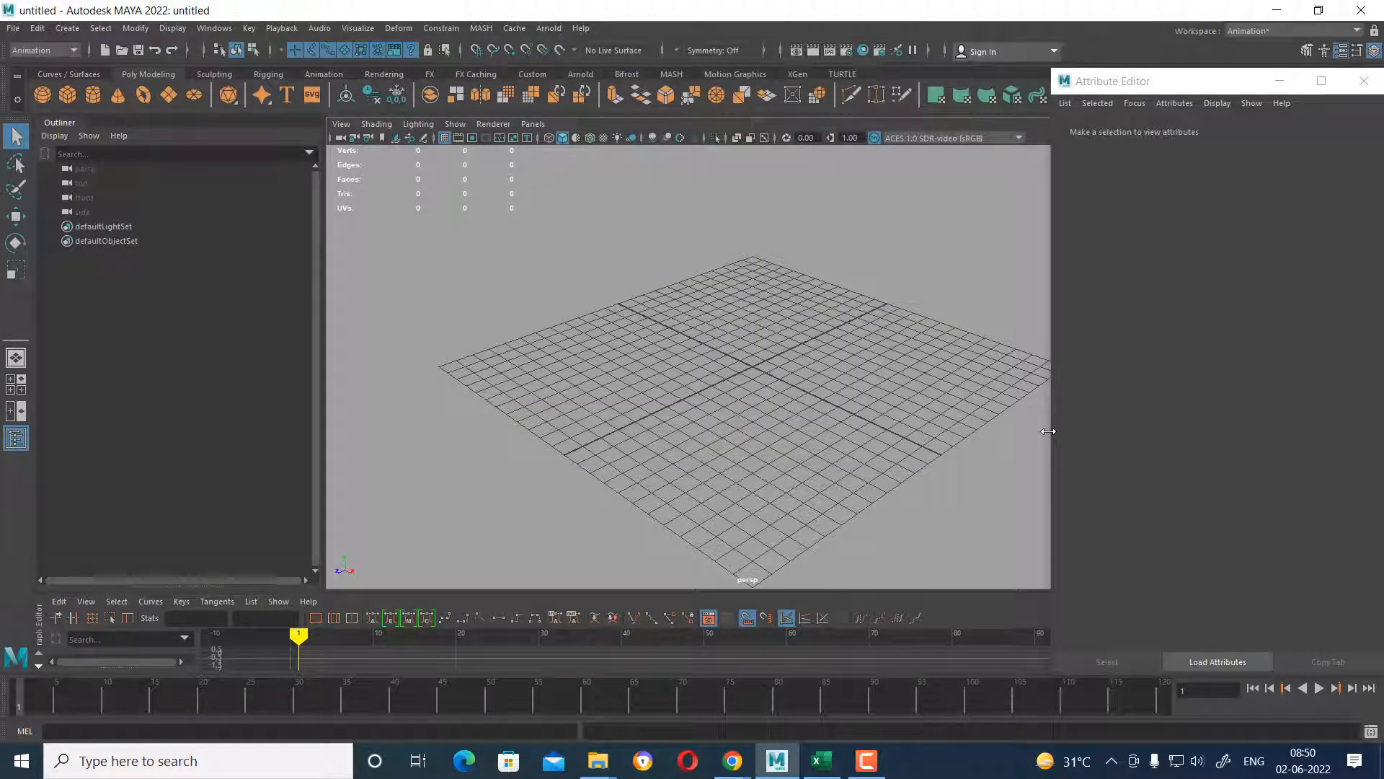
Open hulk scene.mb from the project's scenes folder and play its animation.
click(12, 29)
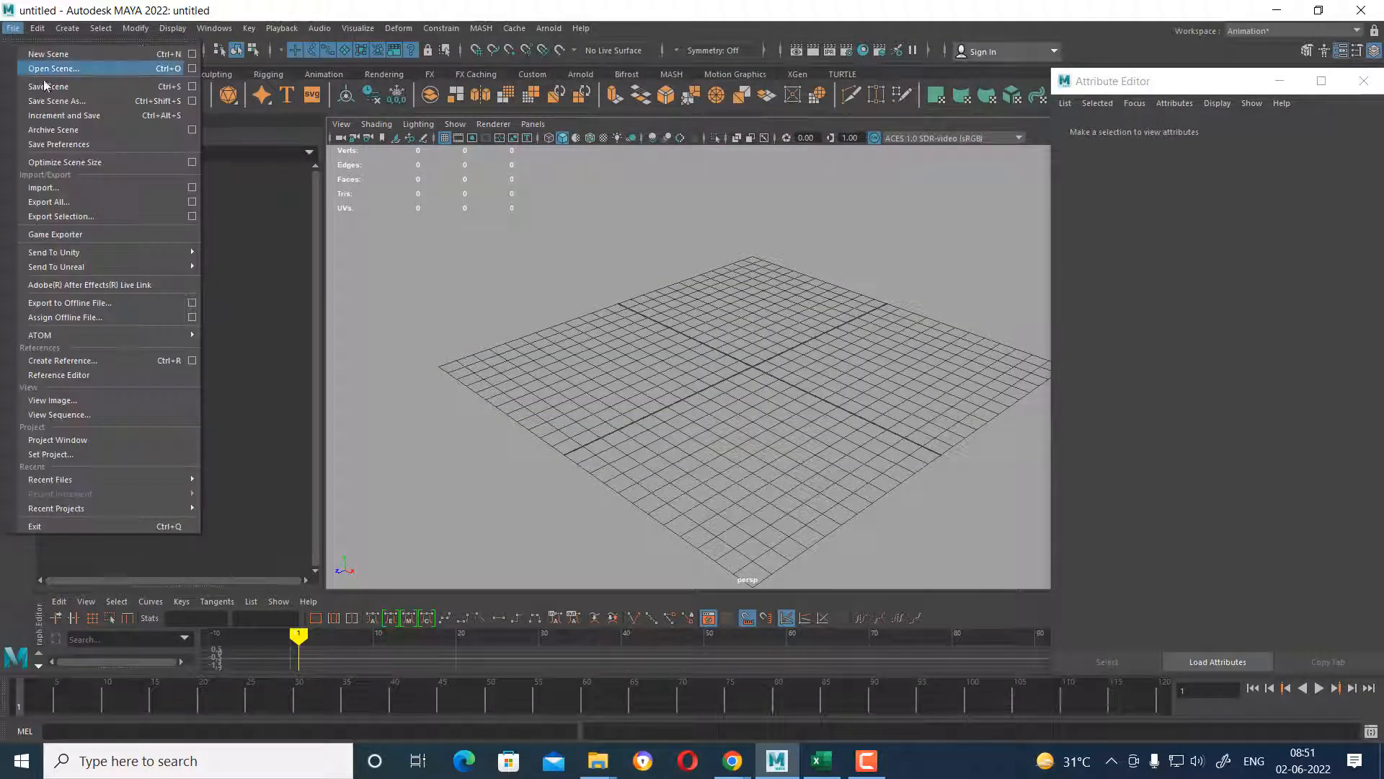
click(36, 65)
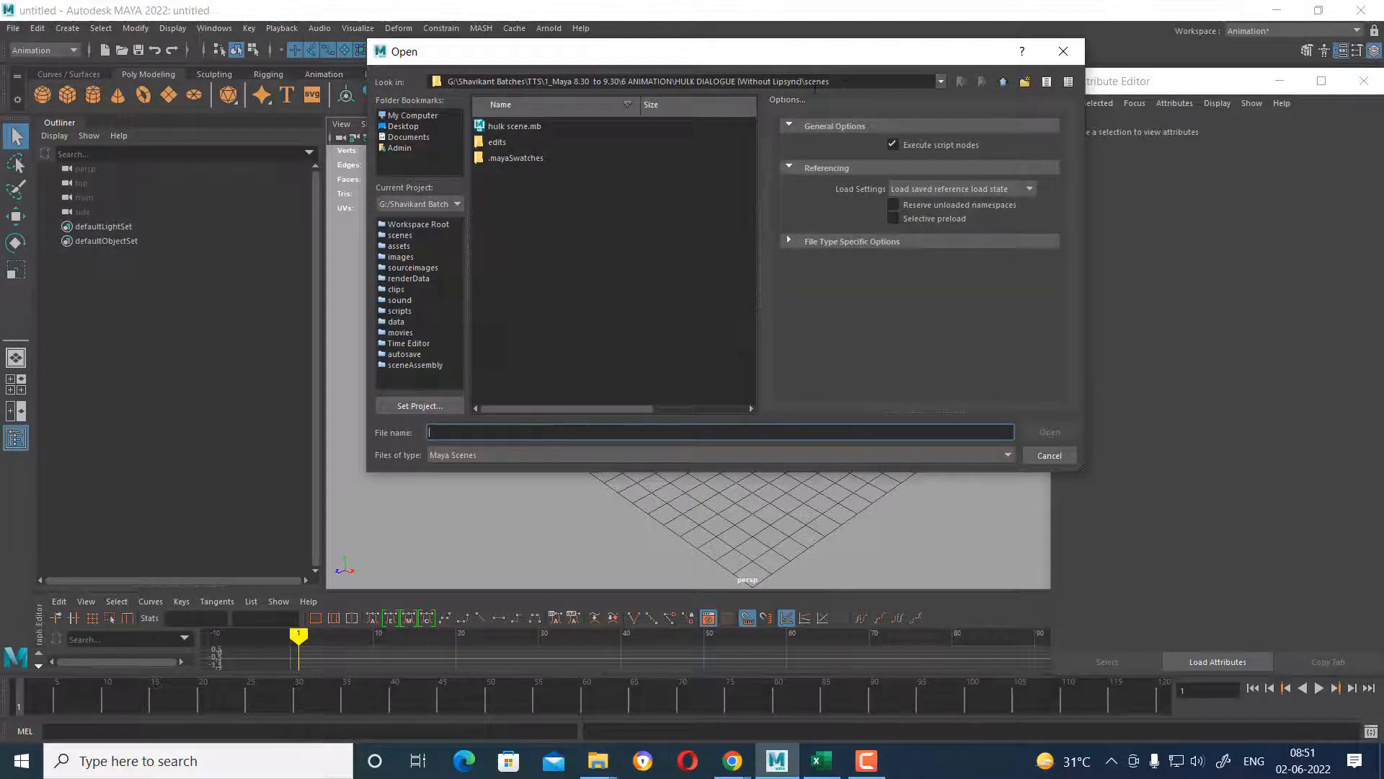
double_click(509, 127)
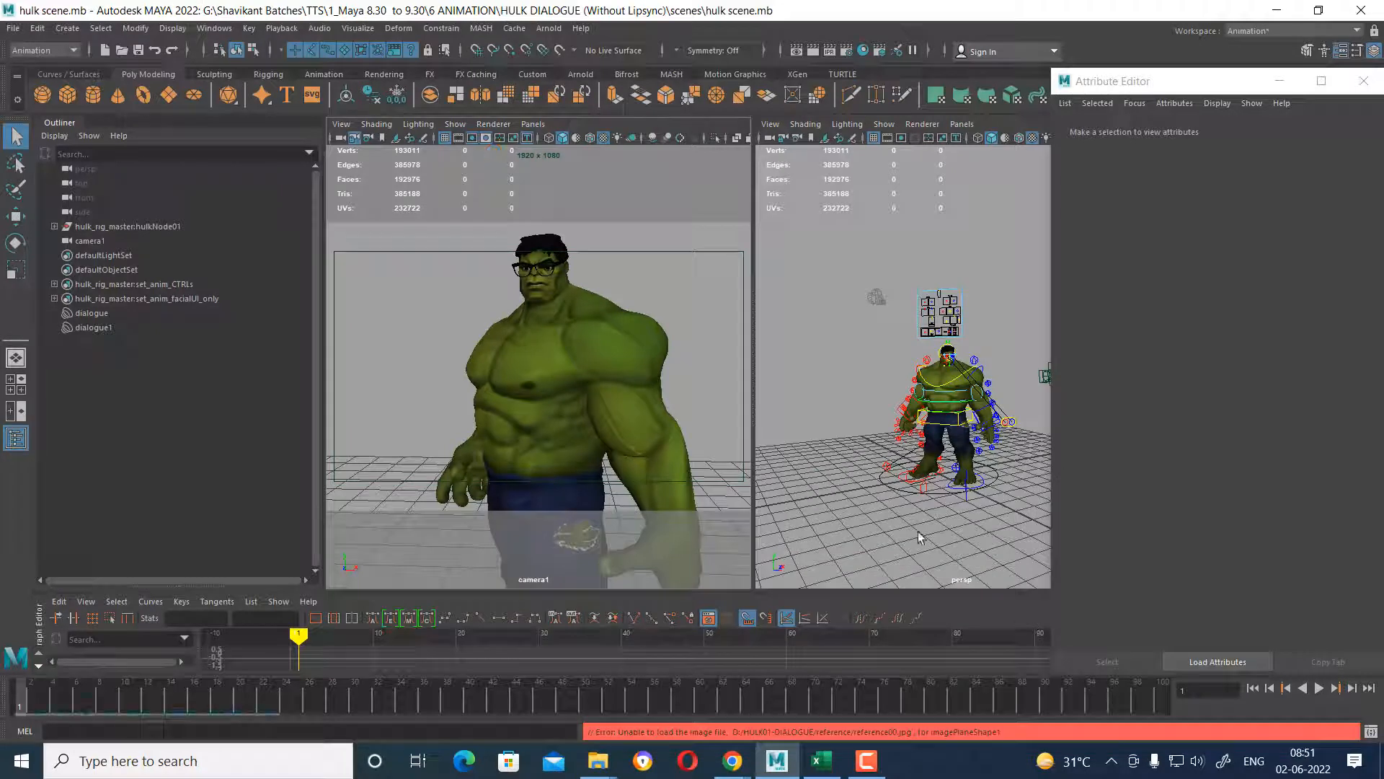
click(1319, 689)
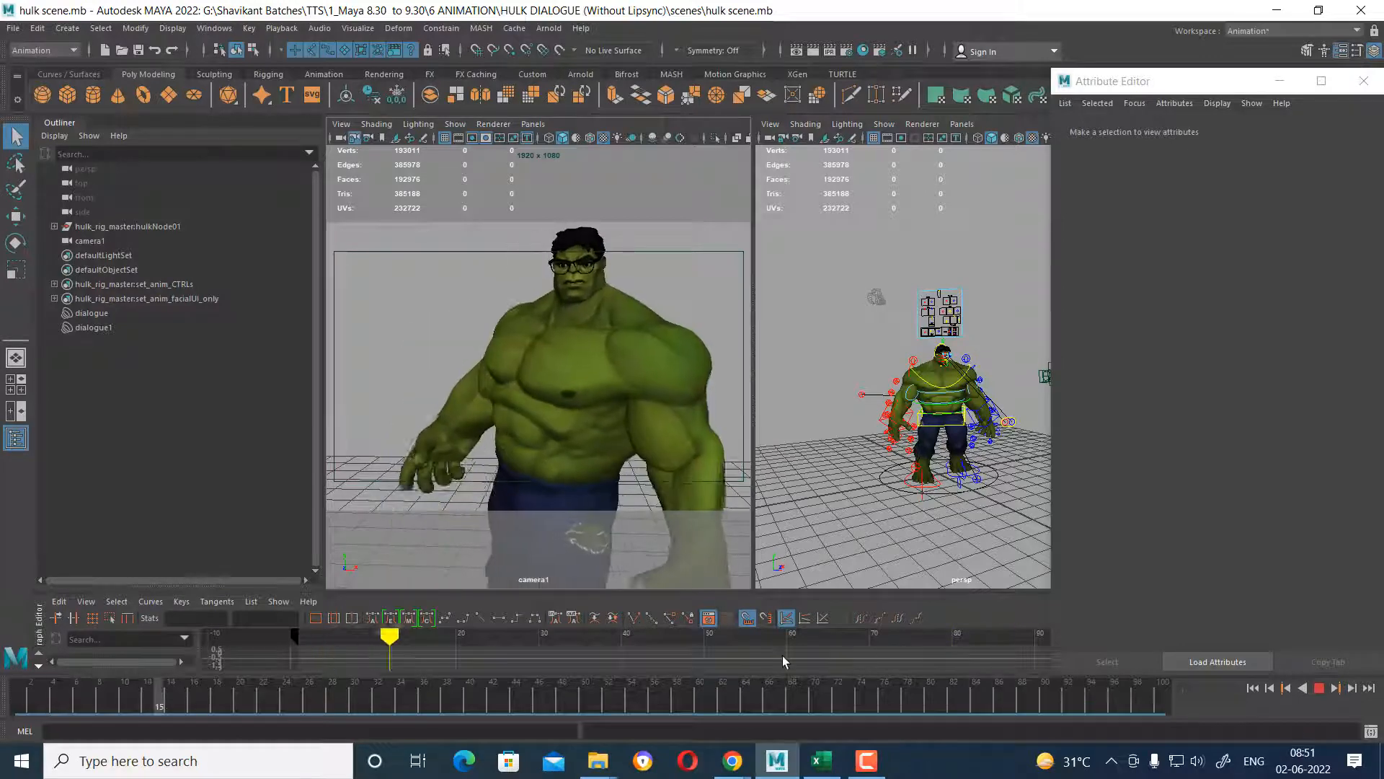
In File Explorer, open the HULK DIALOGUE project's images/reference folder and preview the dialogue audio file, closing the player.
mouse_move(625, 753)
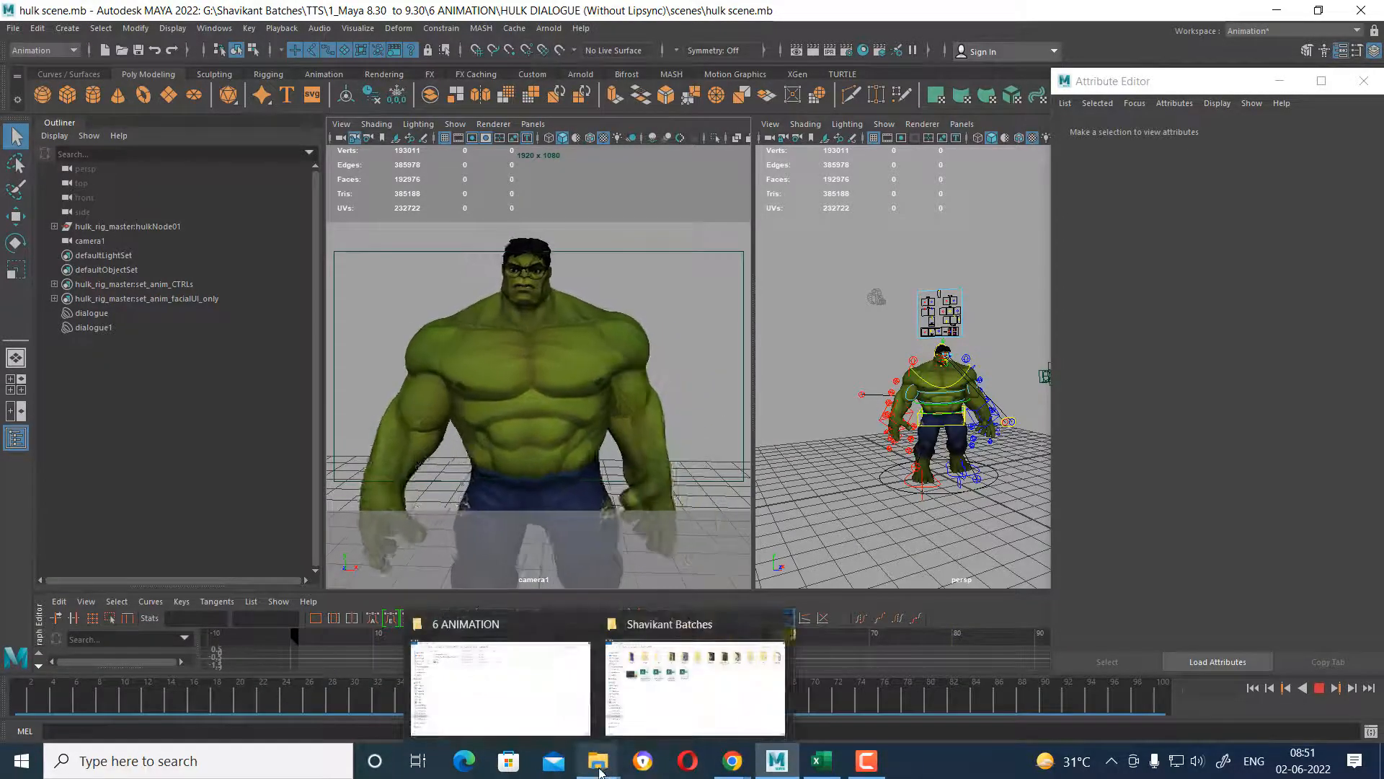
mouse_move(630, 721)
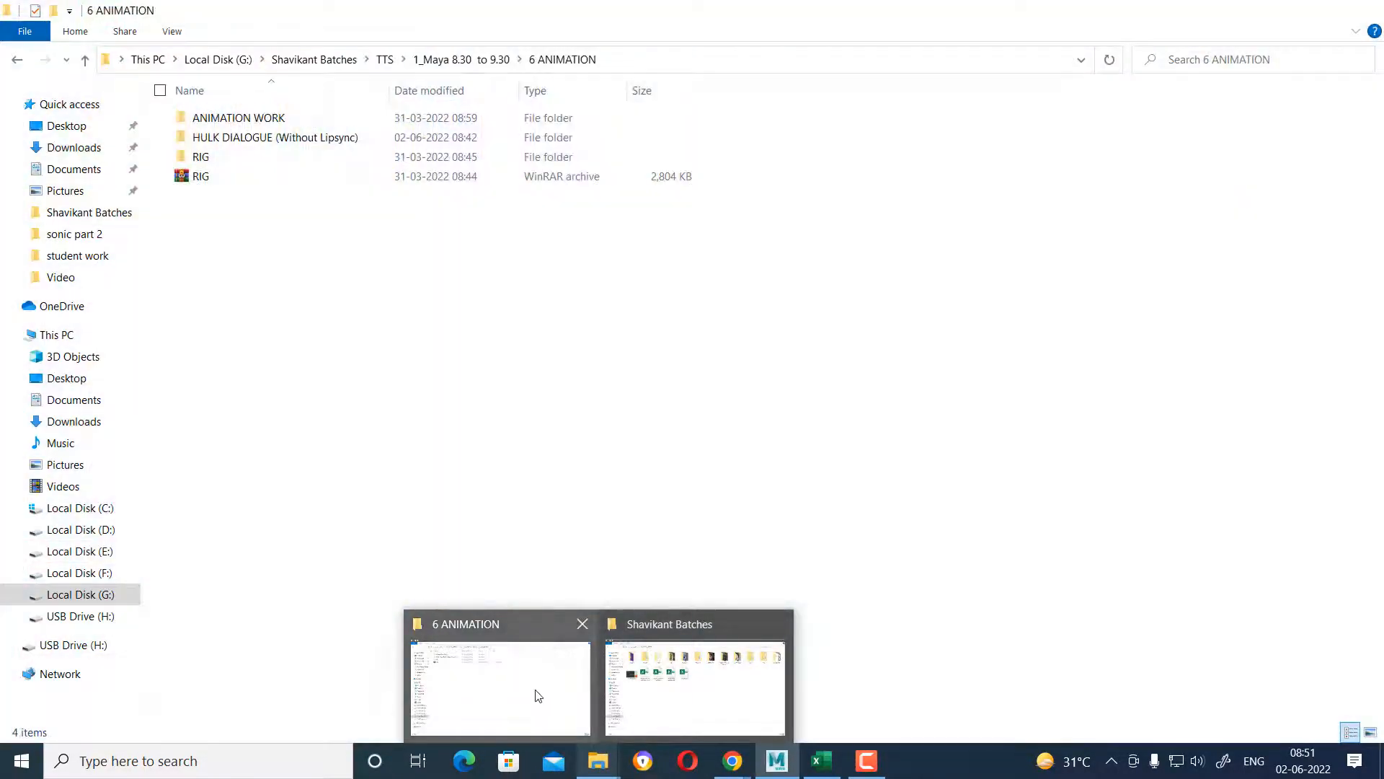
click(537, 695)
double_click(258, 139)
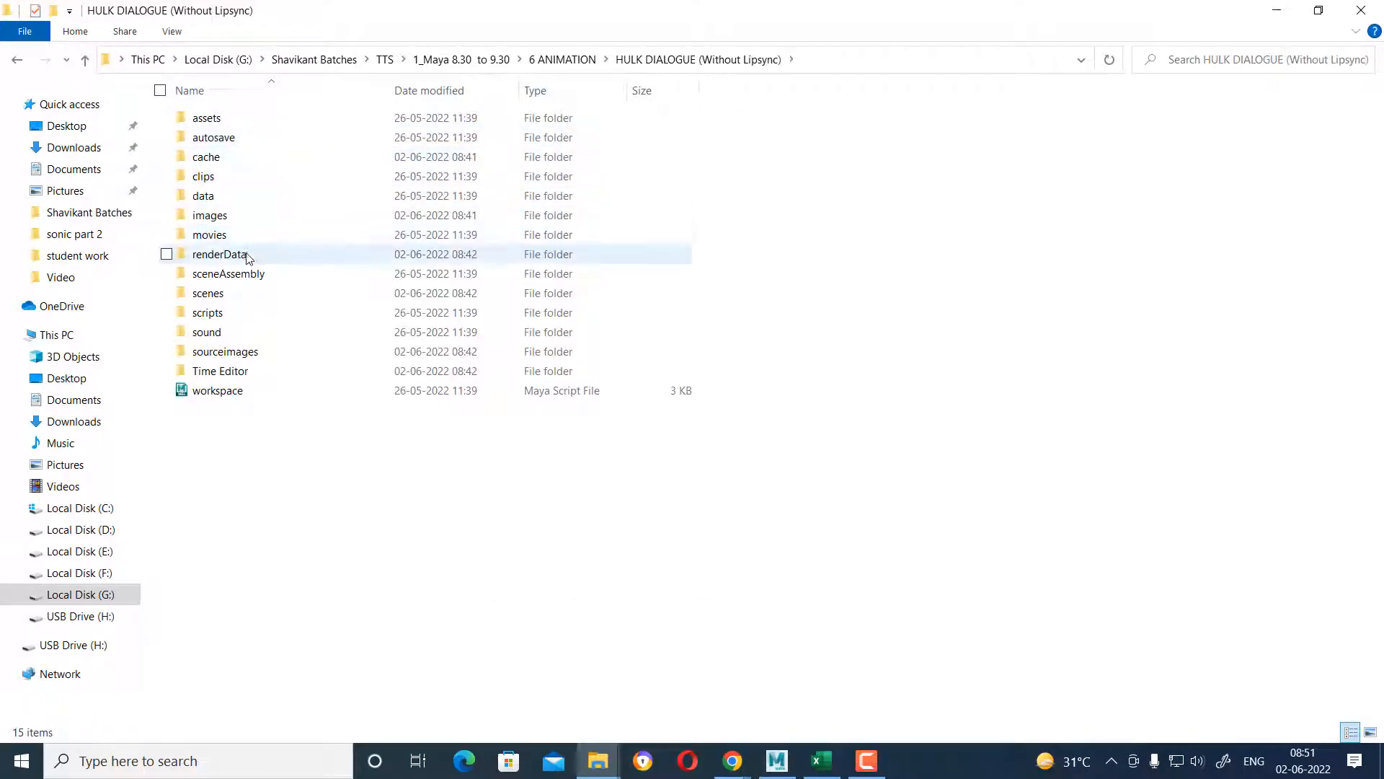
double_click(245, 214)
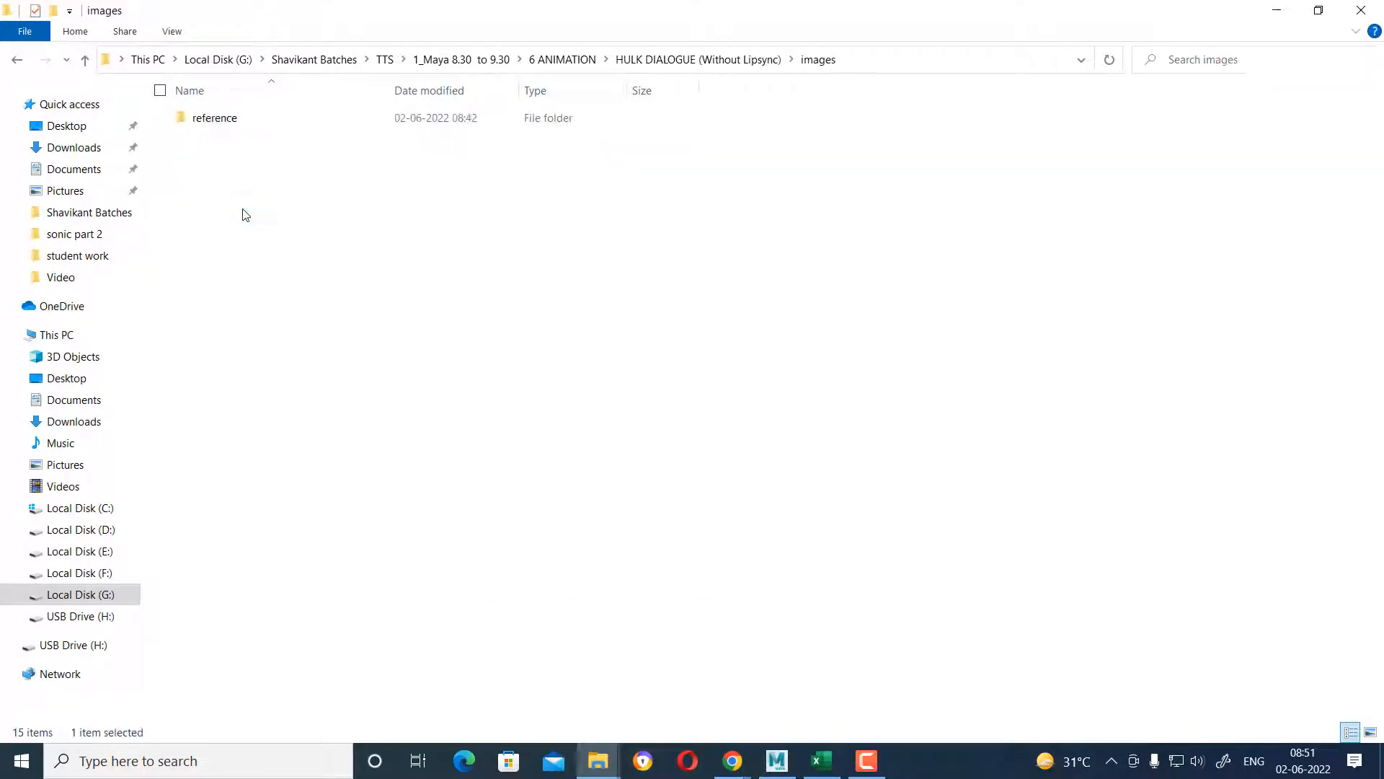
double_click(242, 121)
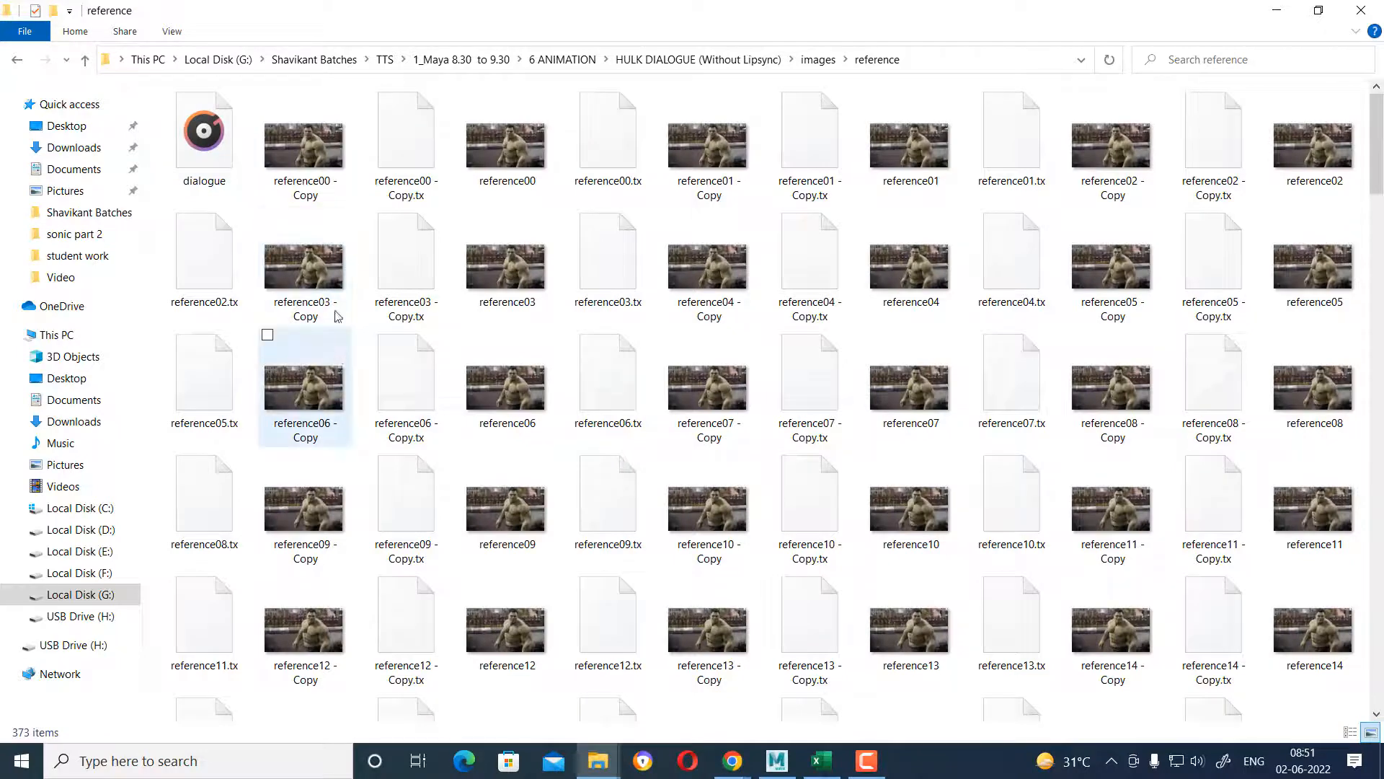
double_click(226, 148)
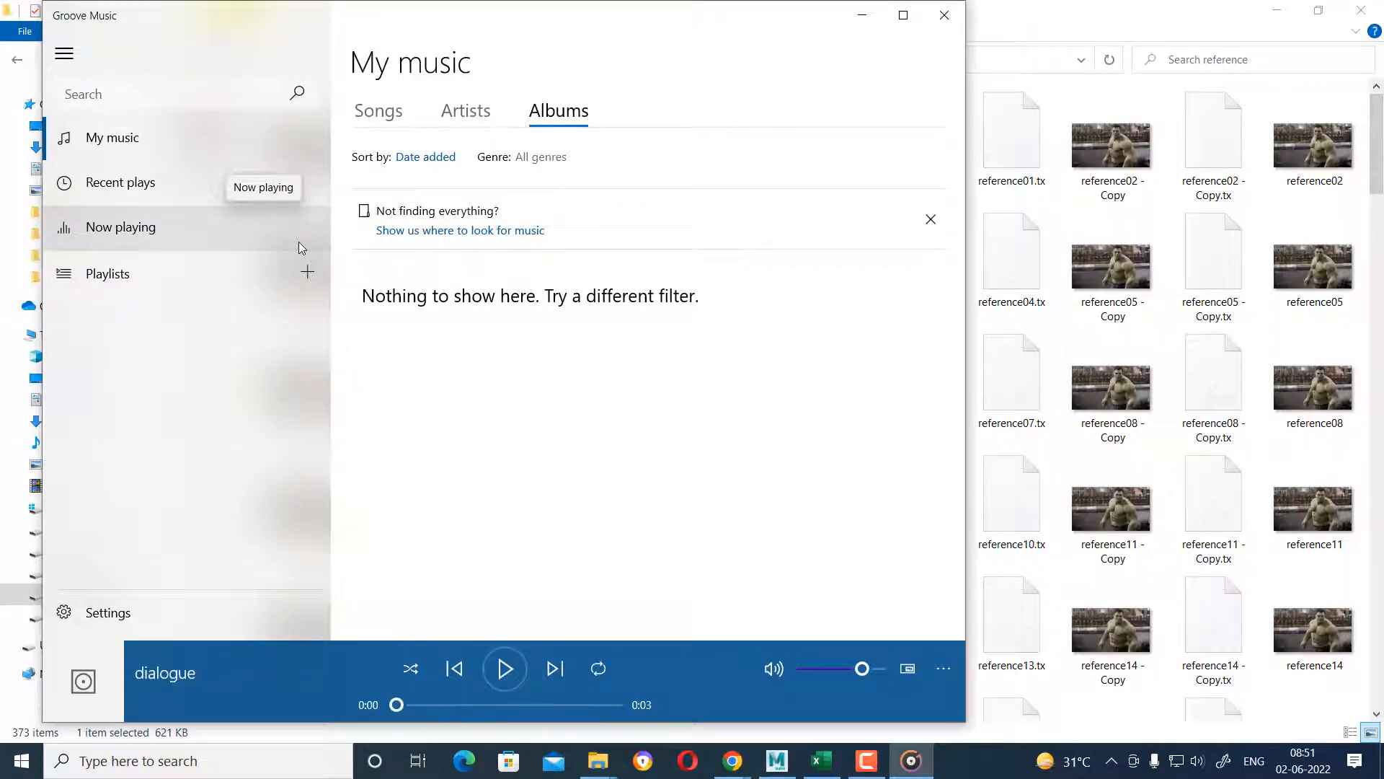
click(942, 23)
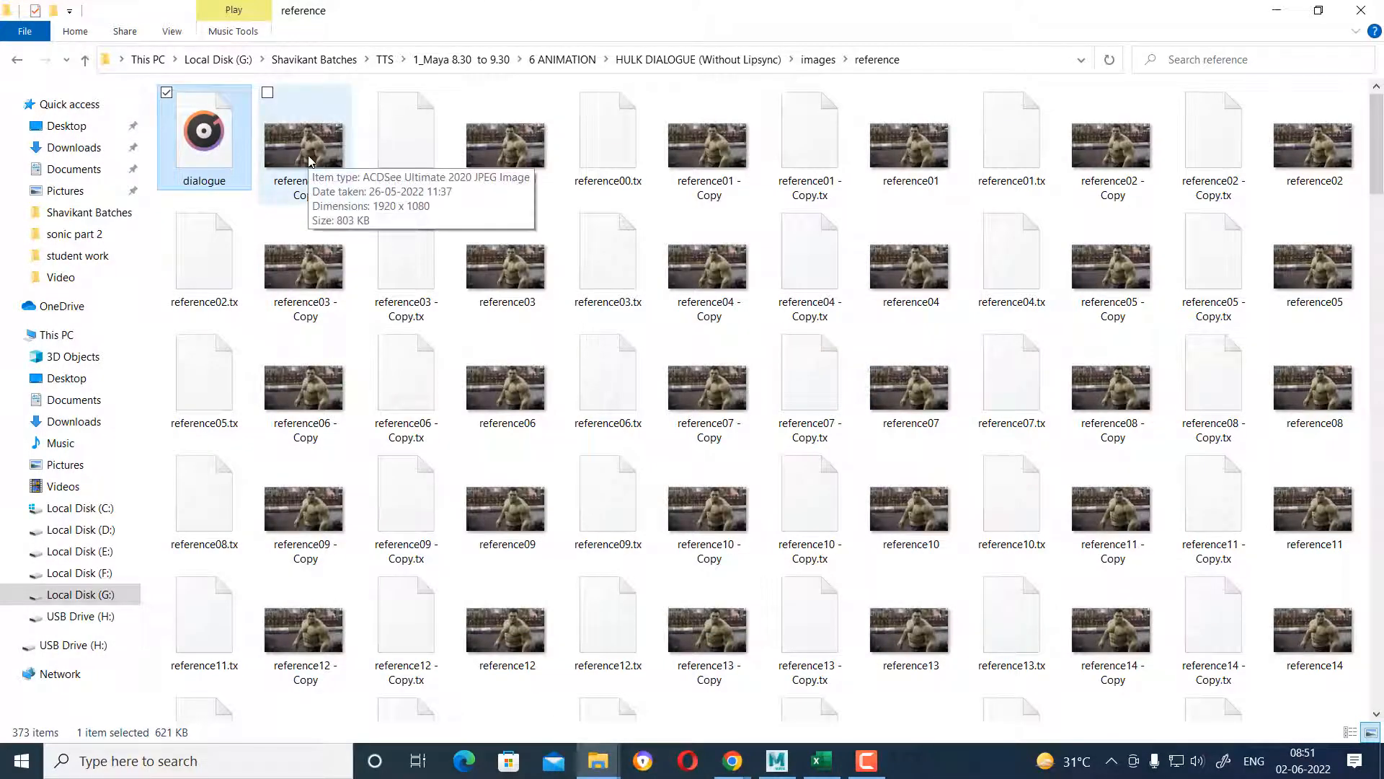
Launch FCheck, copy the reference folder's path from File Explorer, and bring the FCheck window forward.
key(super)
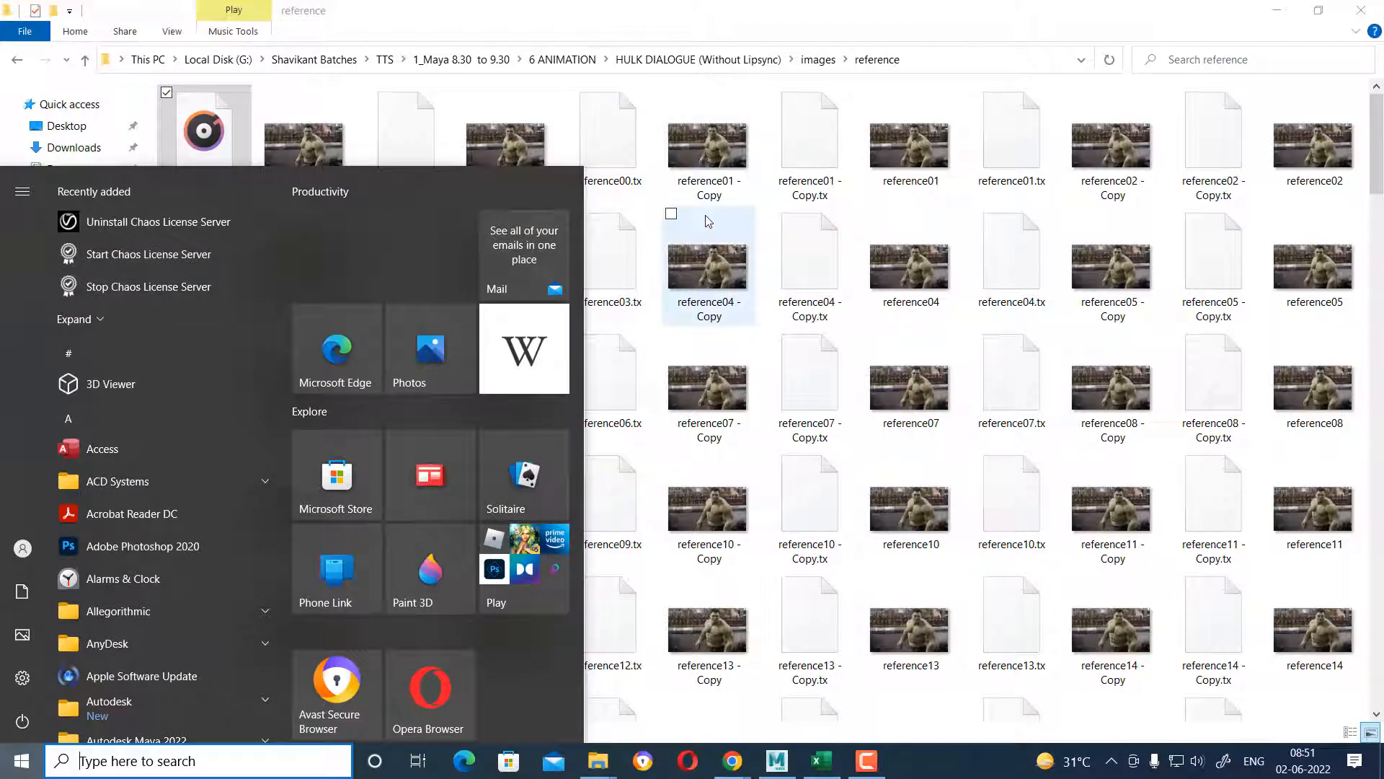
text(fch)
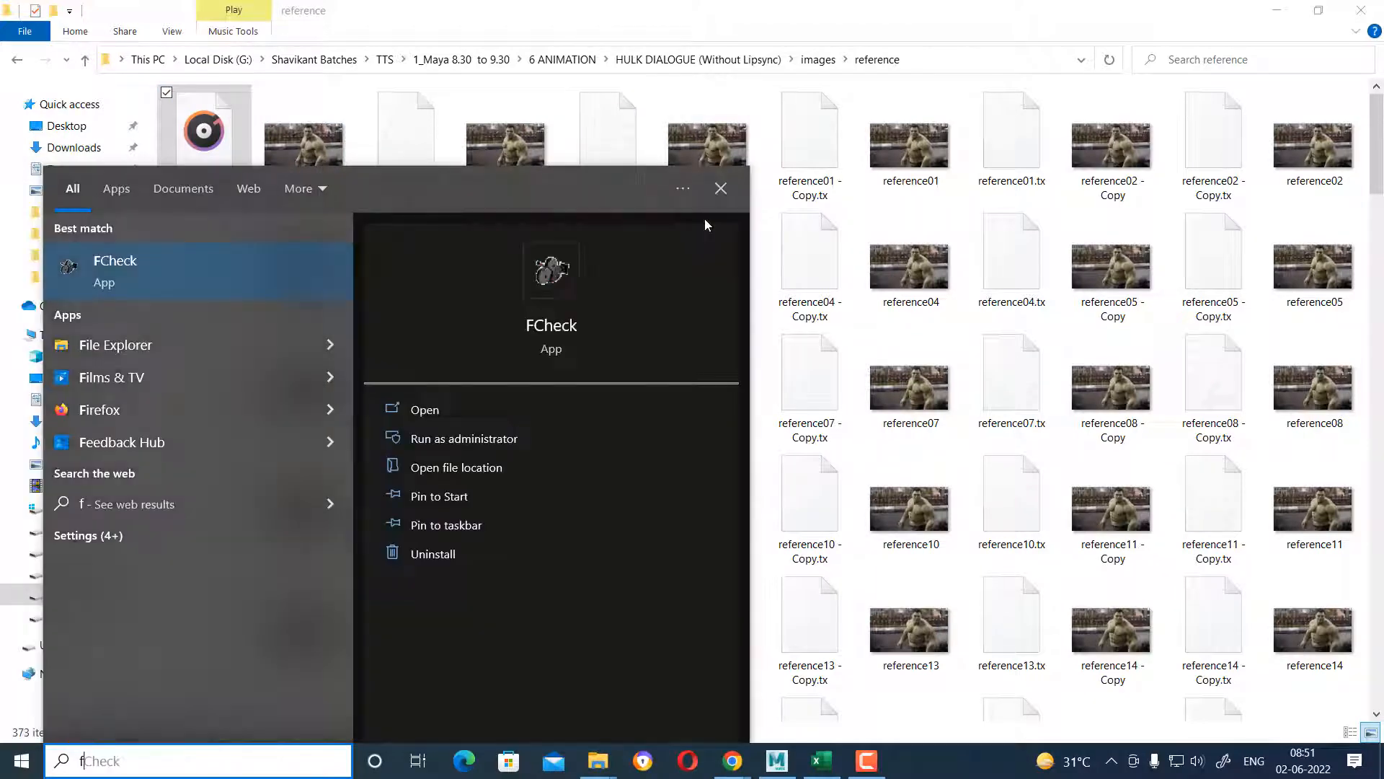
click(235, 270)
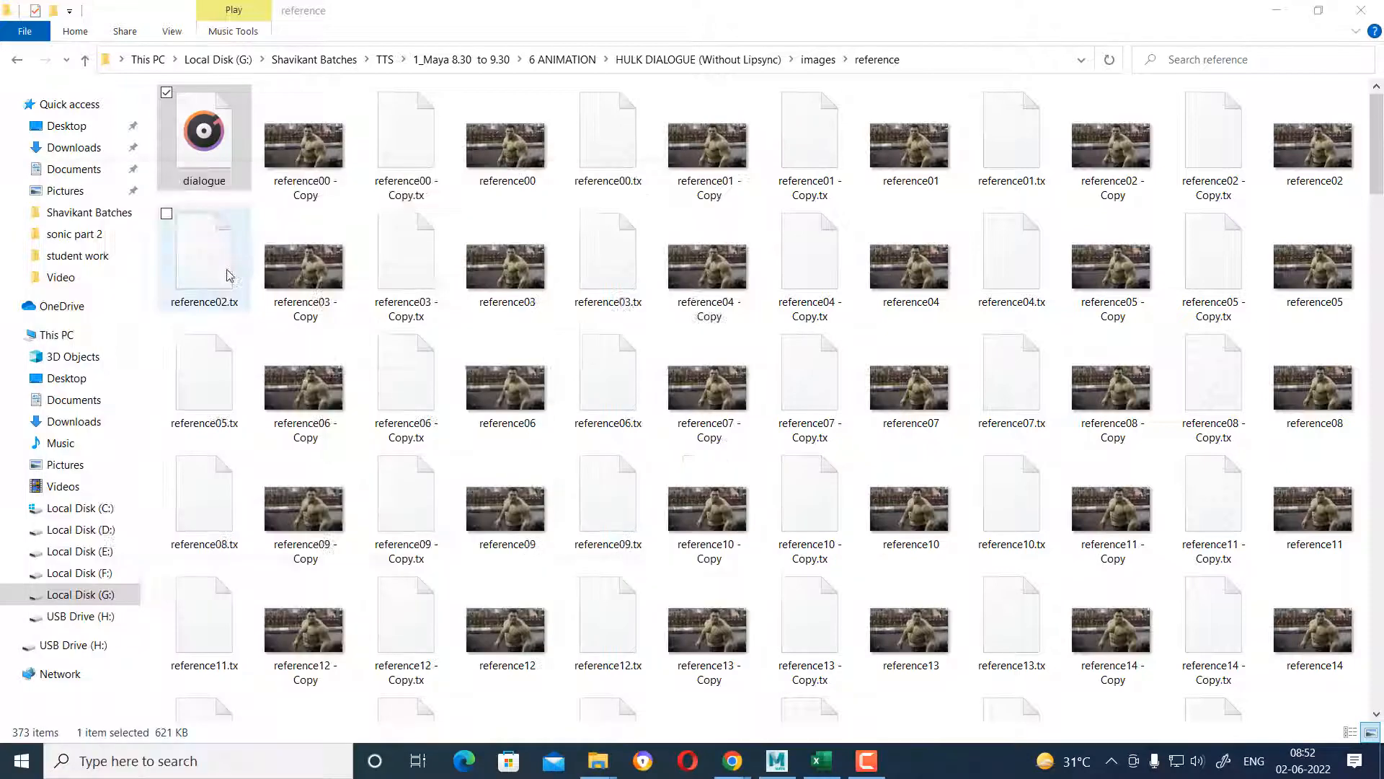
click(952, 63)
key(ctrl+c)
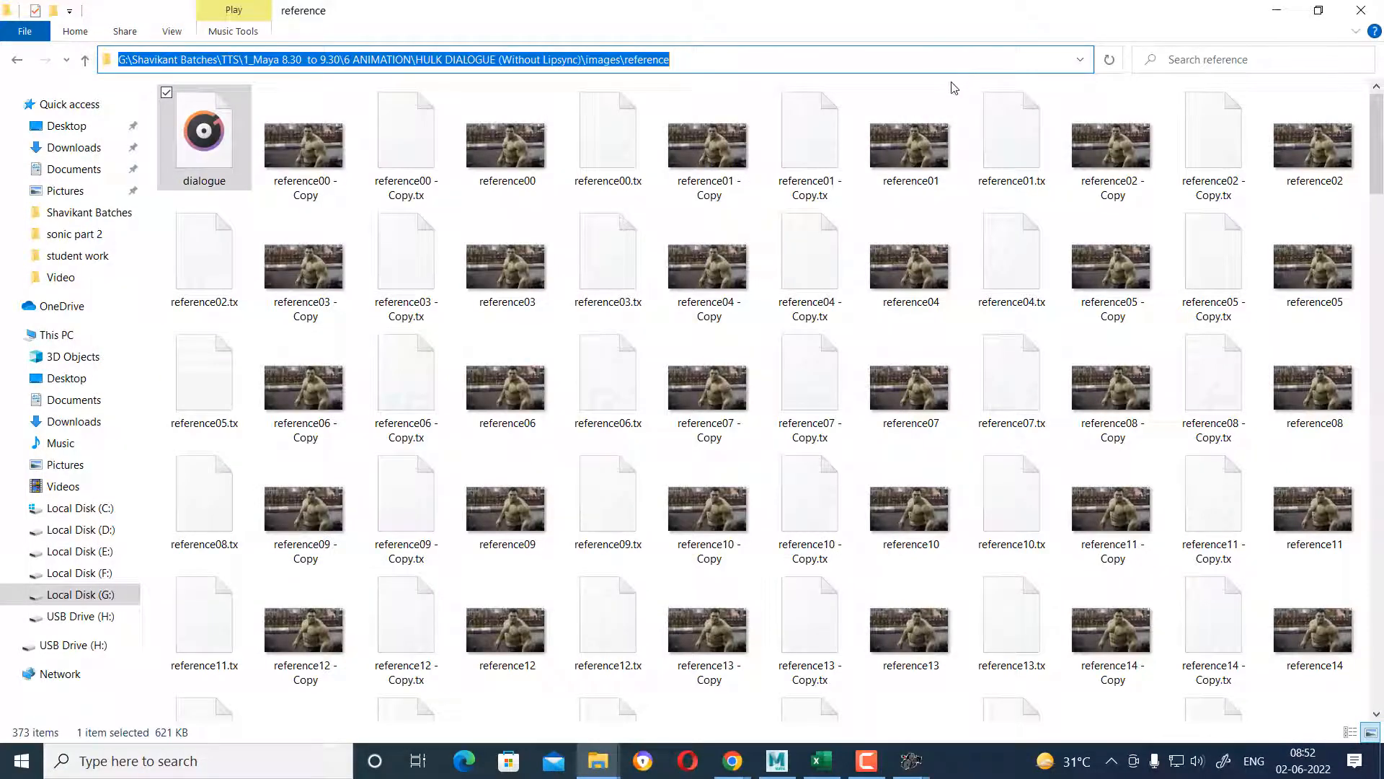
click(911, 760)
click(998, 678)
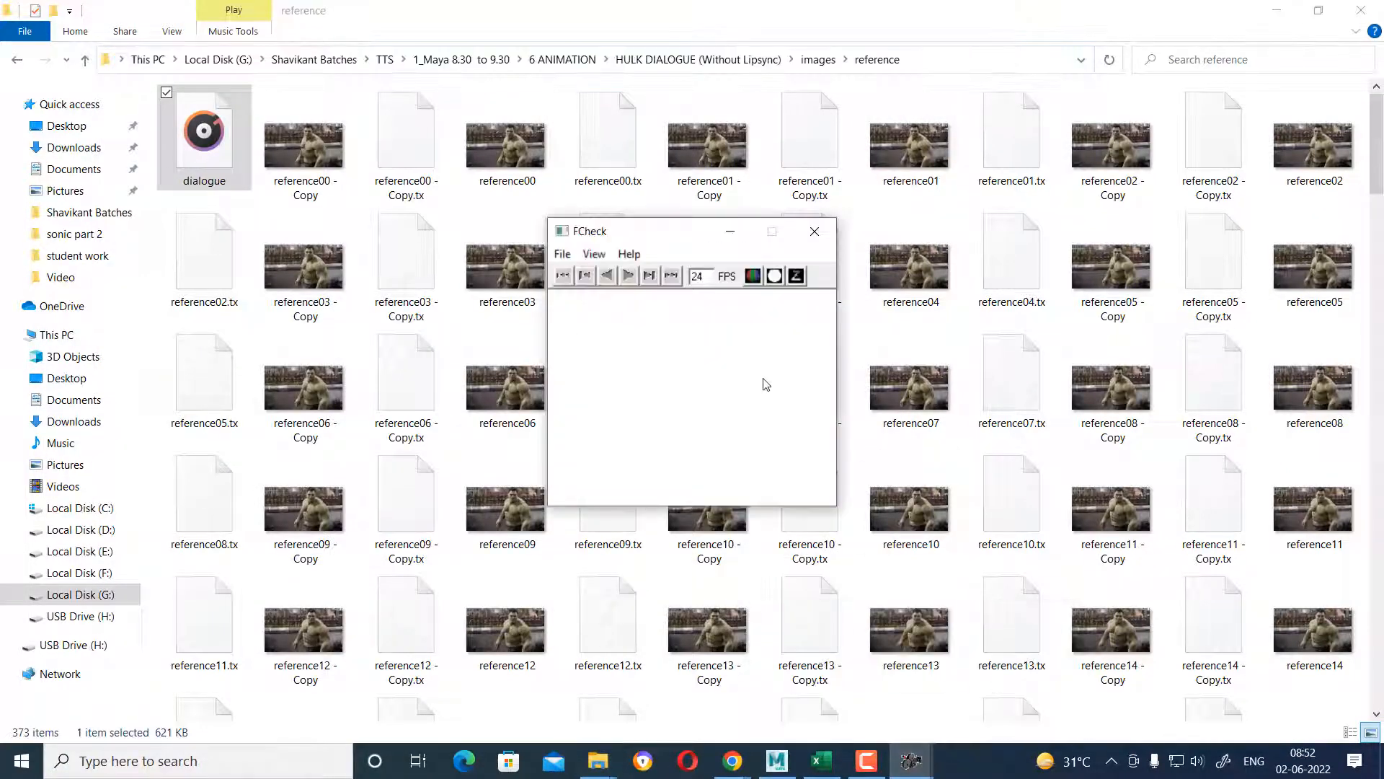
Load and play the reference image sequence in FCheck from the copied path, starting at reference00 - Copy with Set End Frame enabled.
click(562, 254)
click(595, 295)
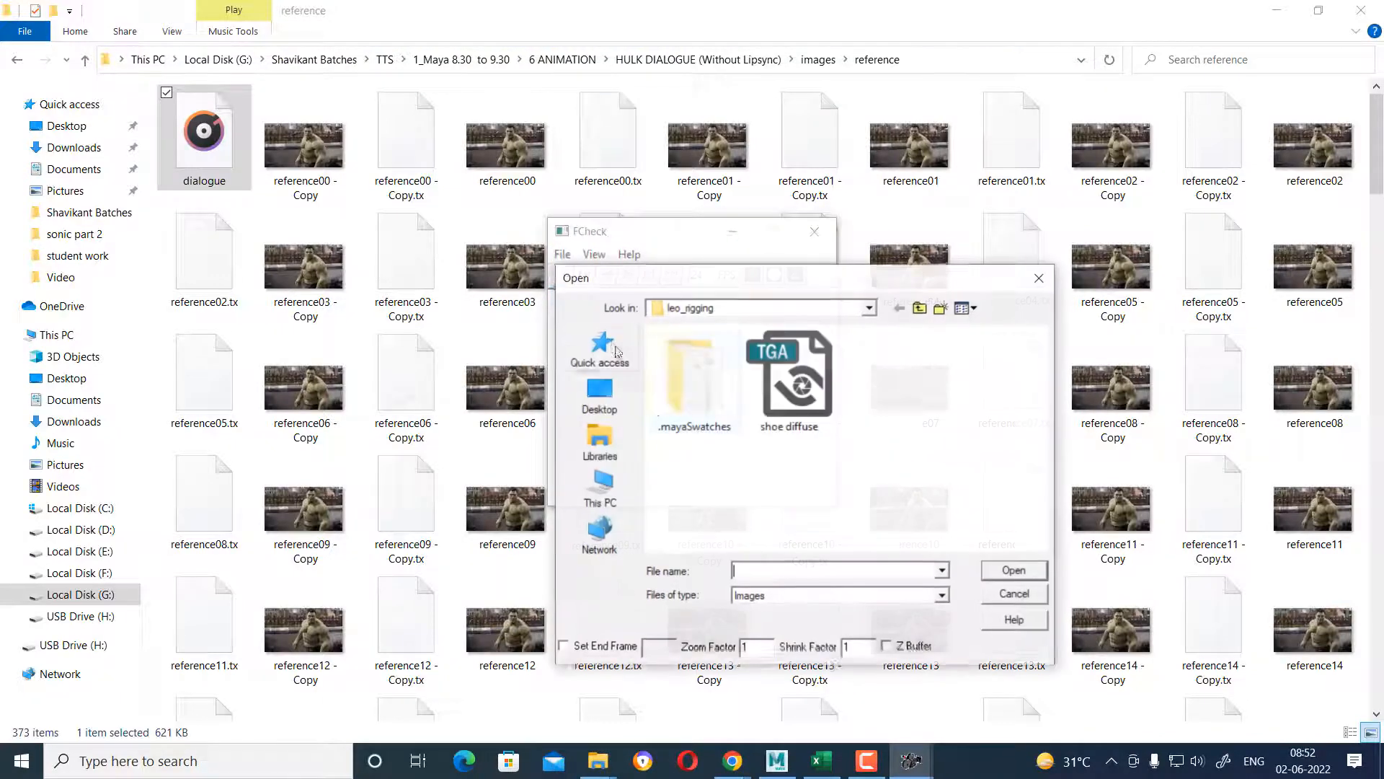
key(ctrl+v)
key(Return)
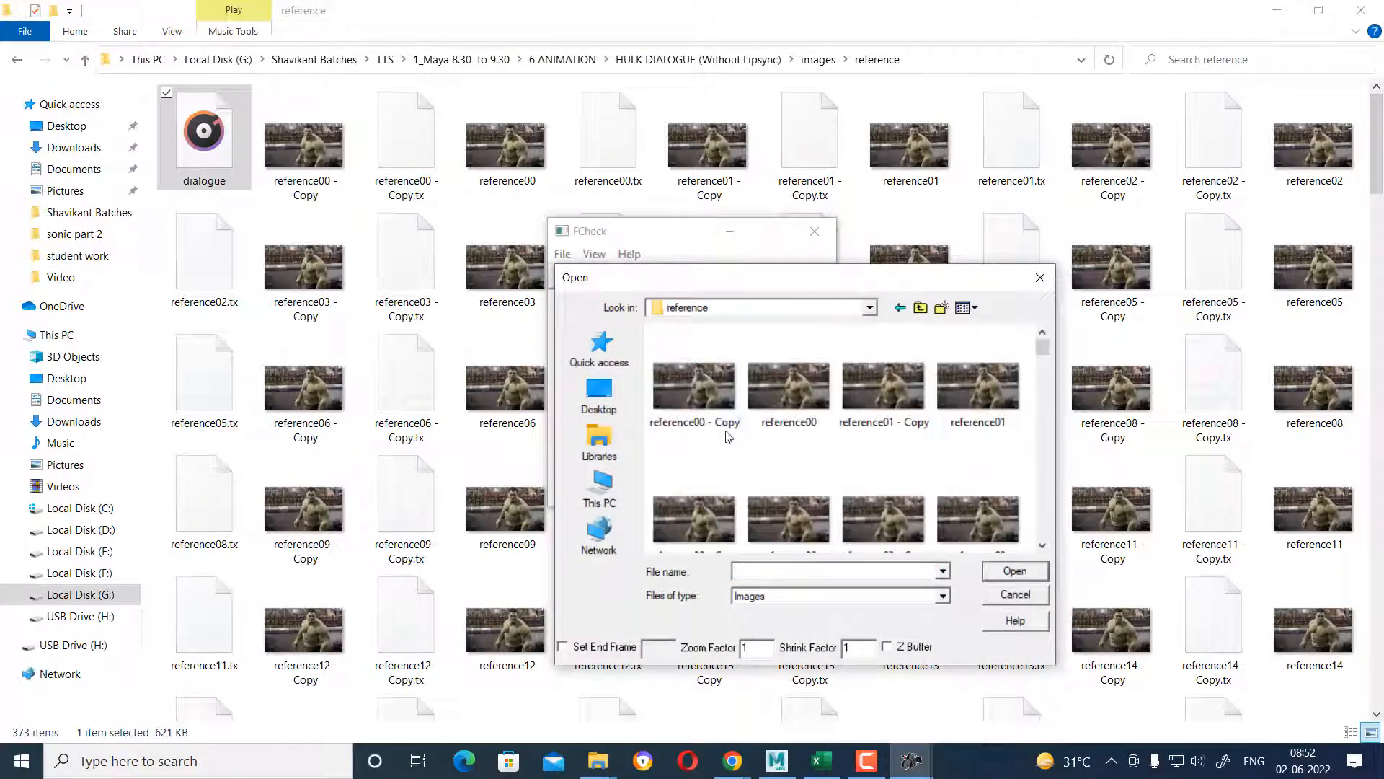
click(727, 432)
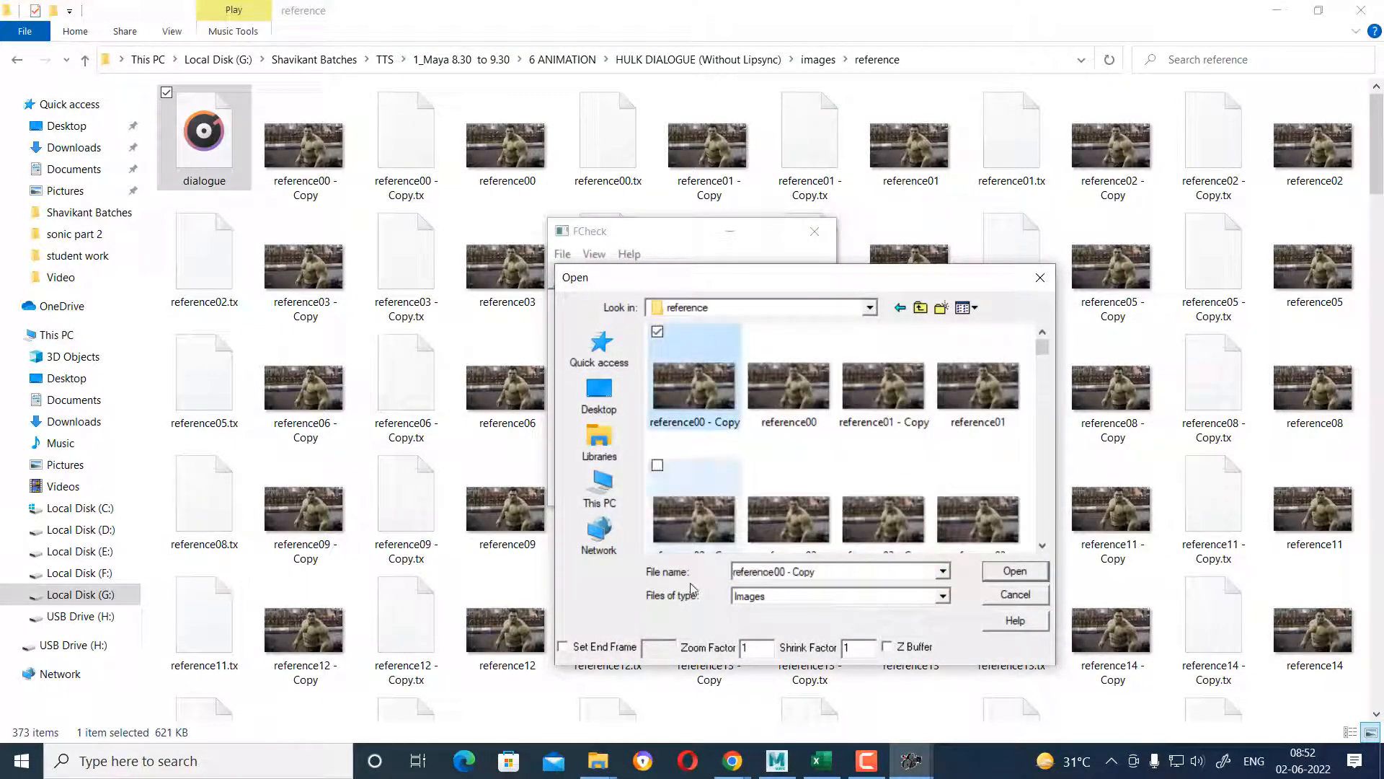
click(610, 649)
click(1006, 572)
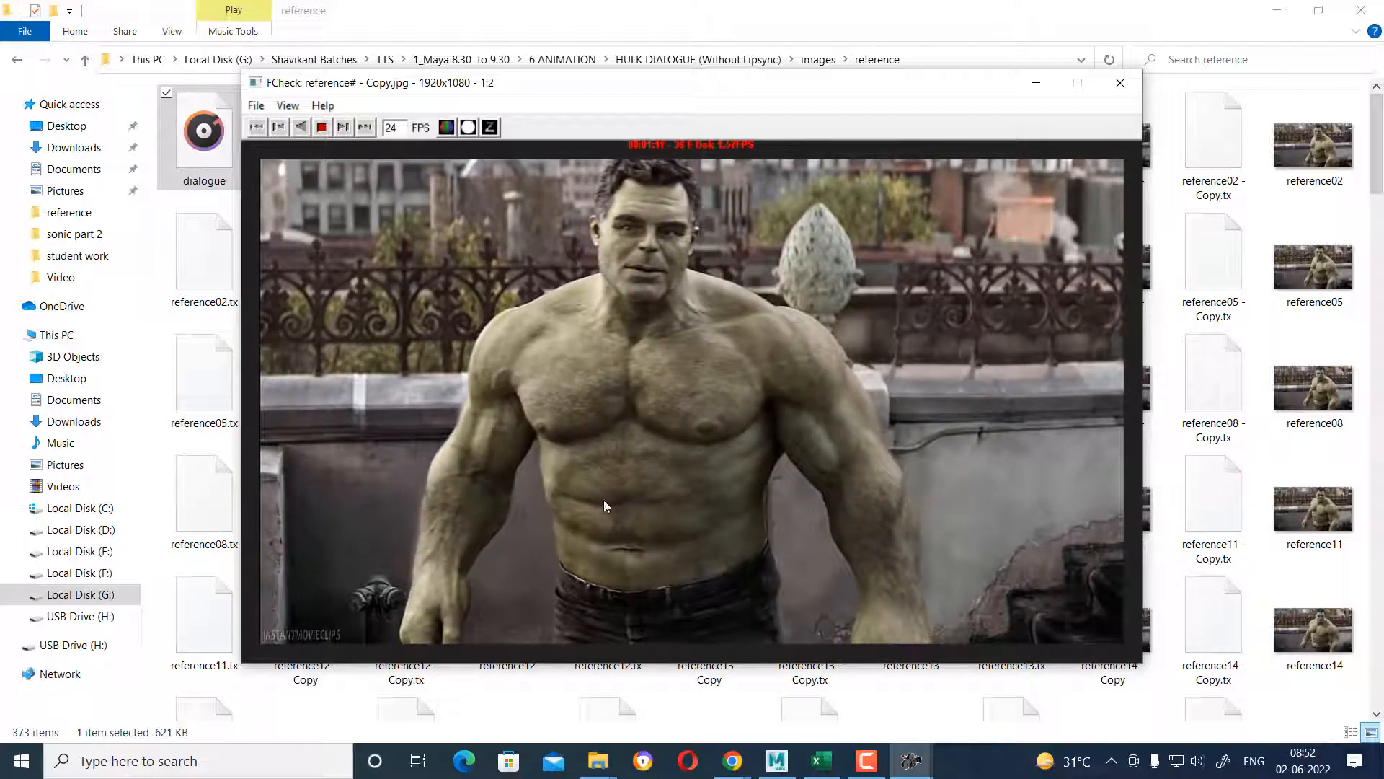
Highlight the reference folder's path in File Explorer, and return to Maya to stop the animation playback.
click(1314, 185)
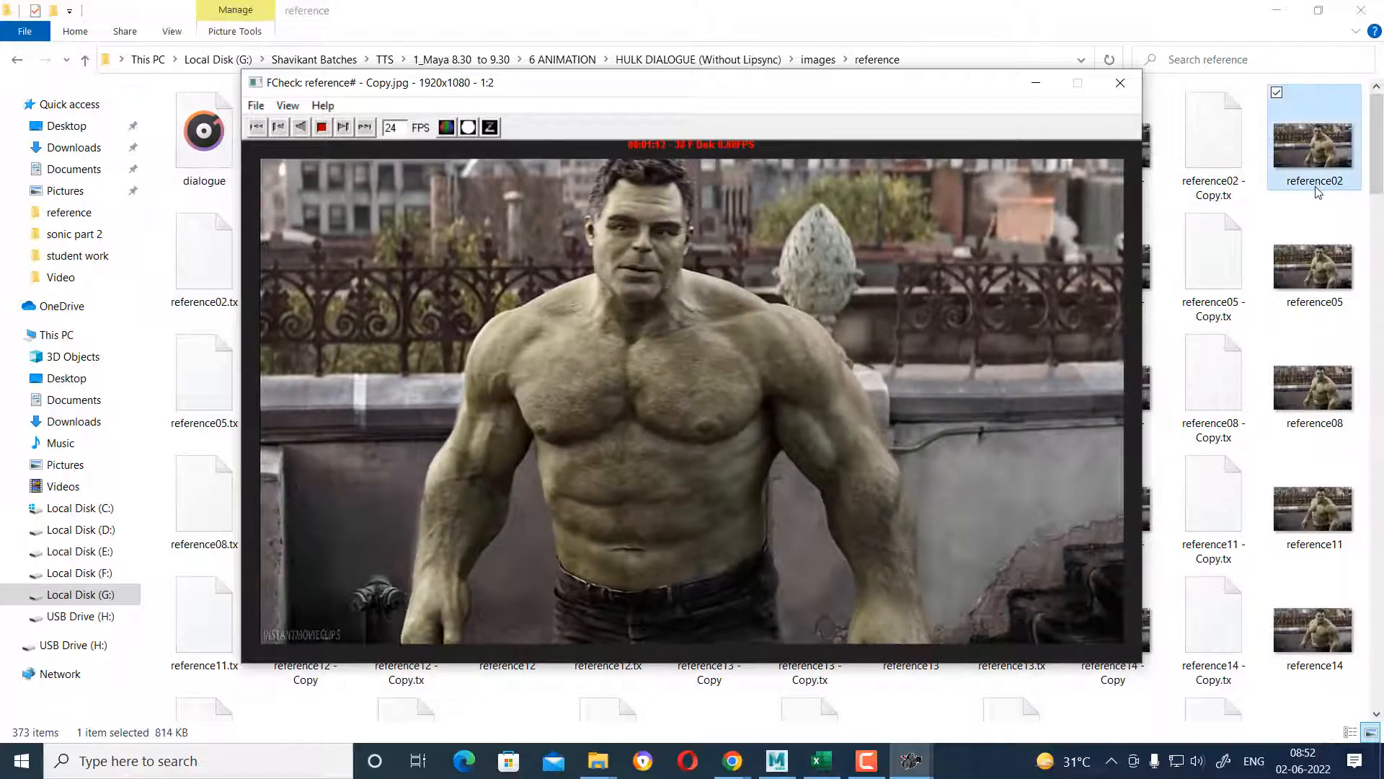
click(920, 62)
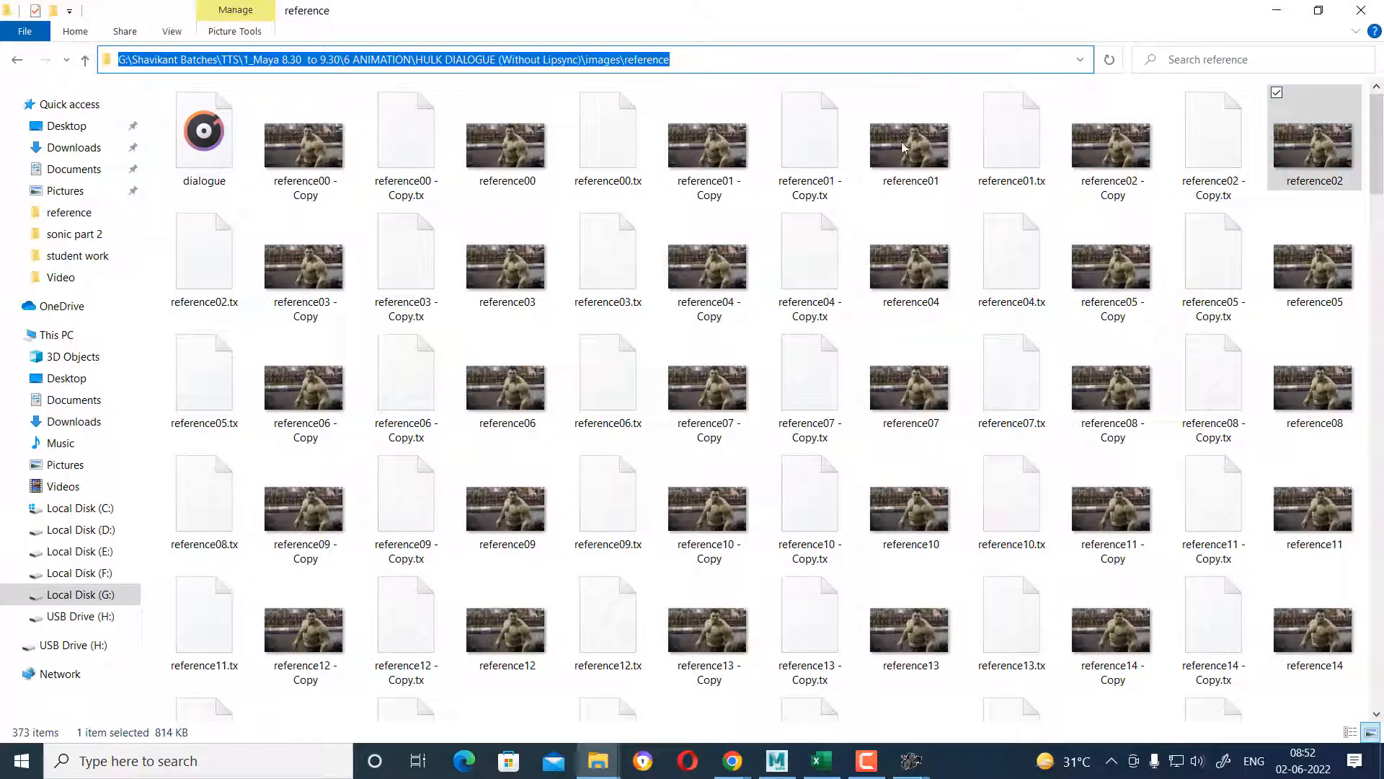
mouse_move(777, 760)
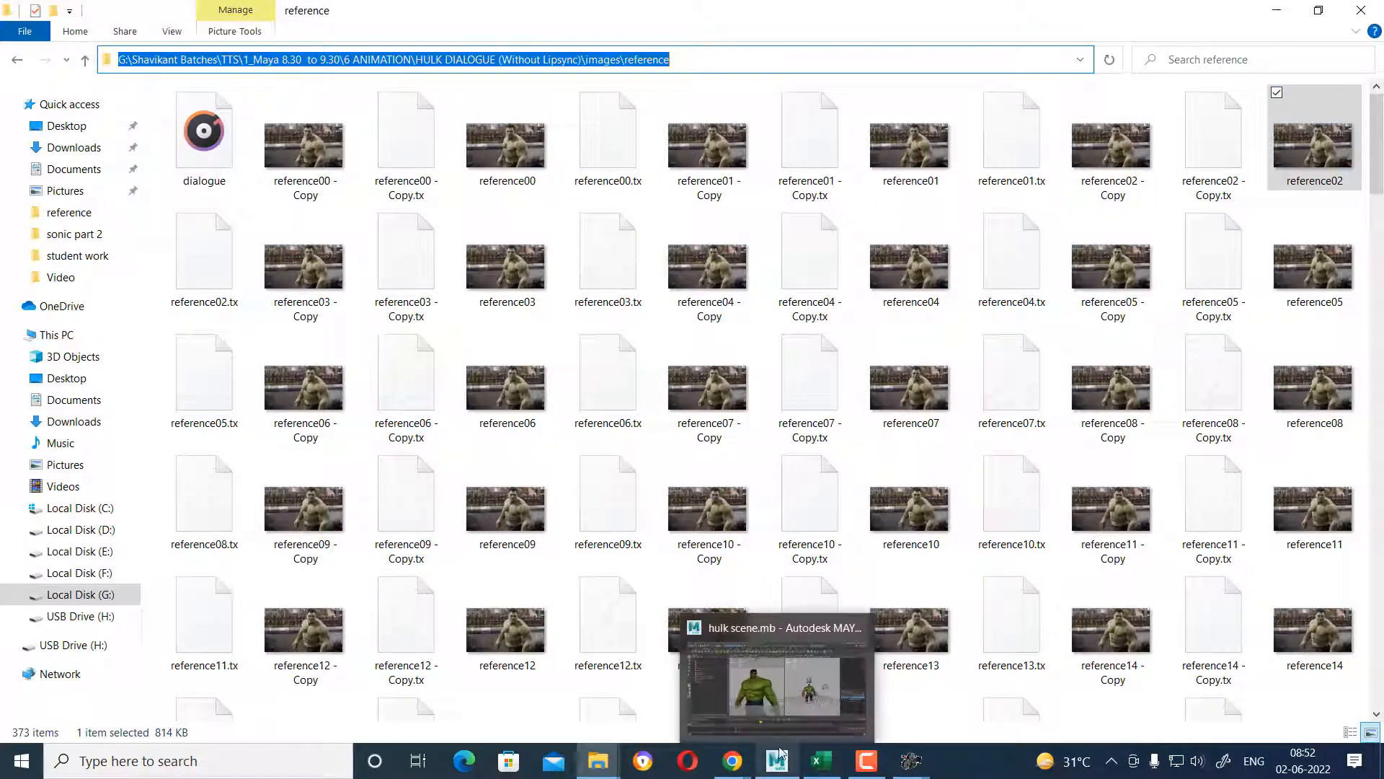
click(769, 719)
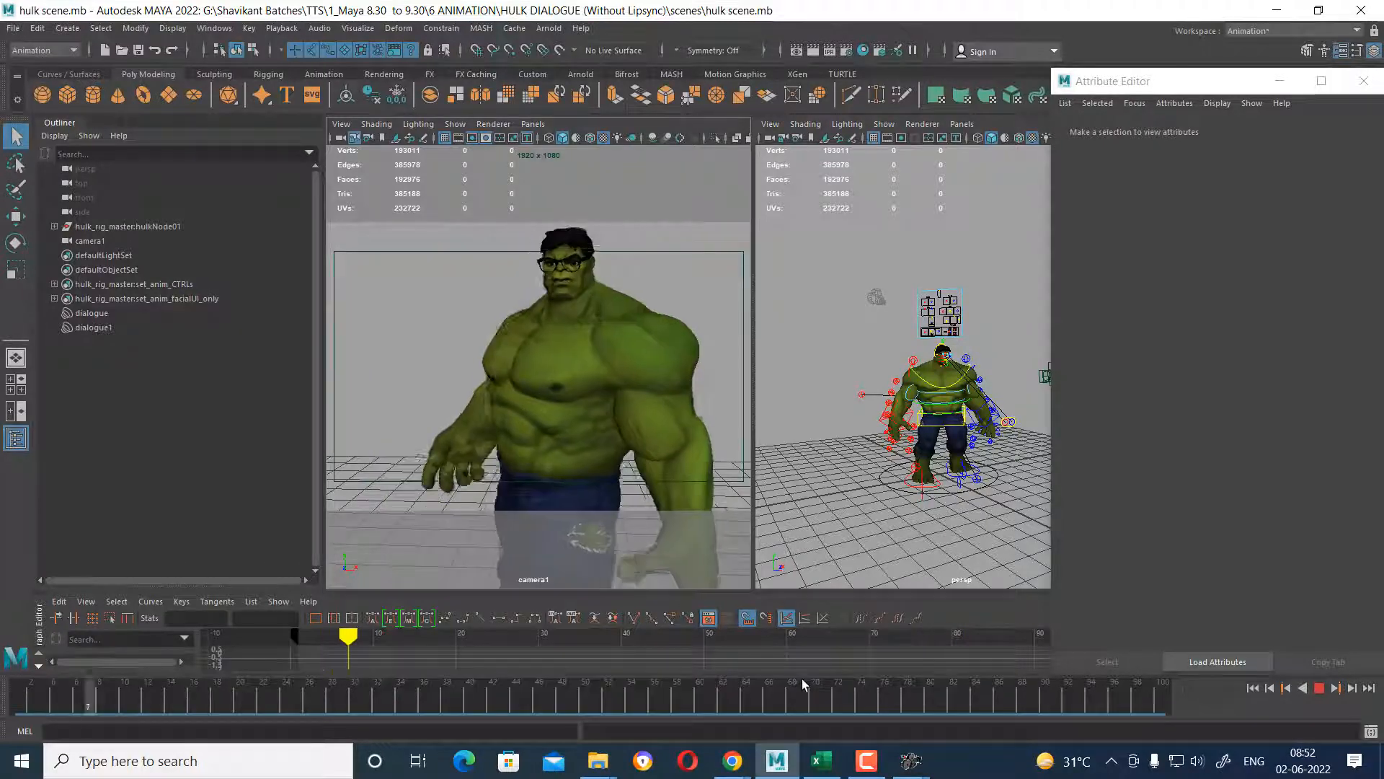
click(1319, 688)
Maximize the camera1 view and start importing an image plane, browsing to the project's images\reference folder.
alt+drag(914, 461, 868, 463)
click(670, 345)
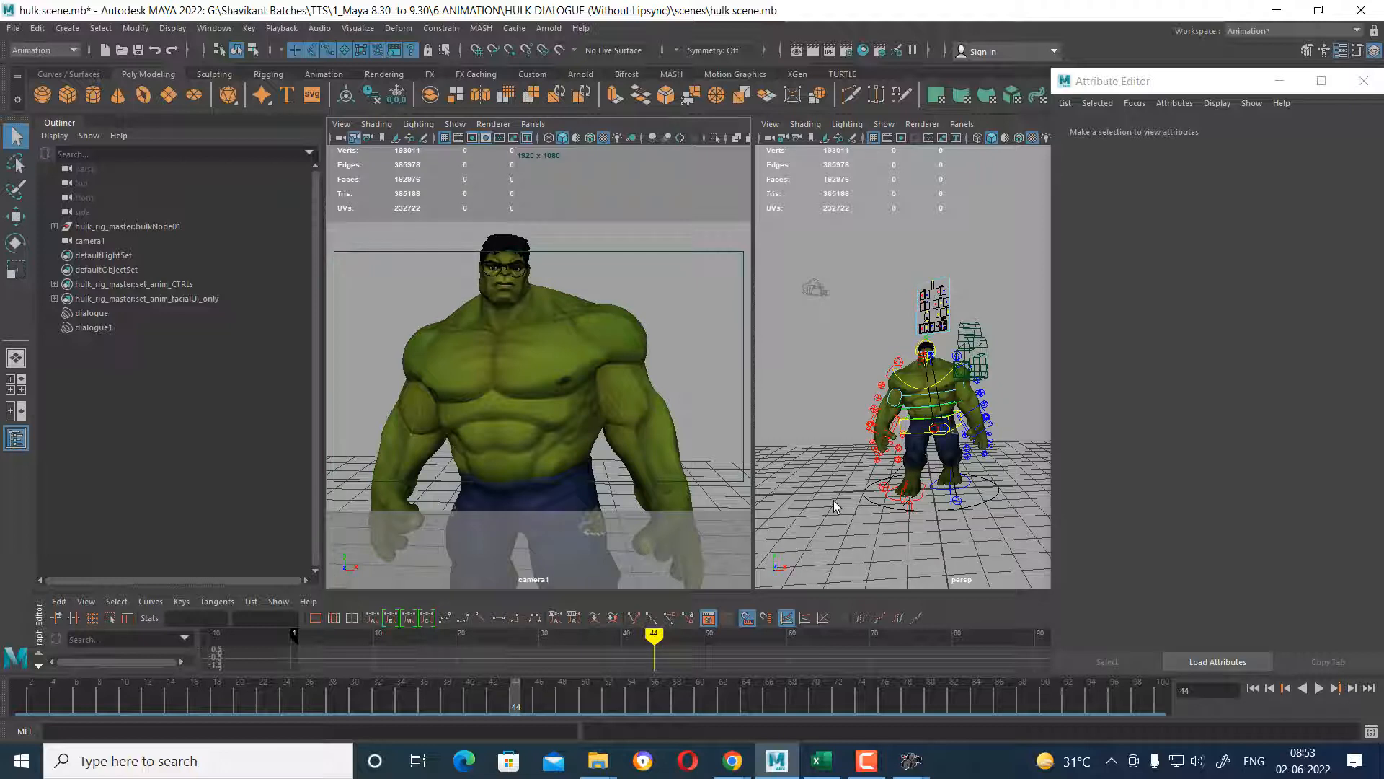
key(space)
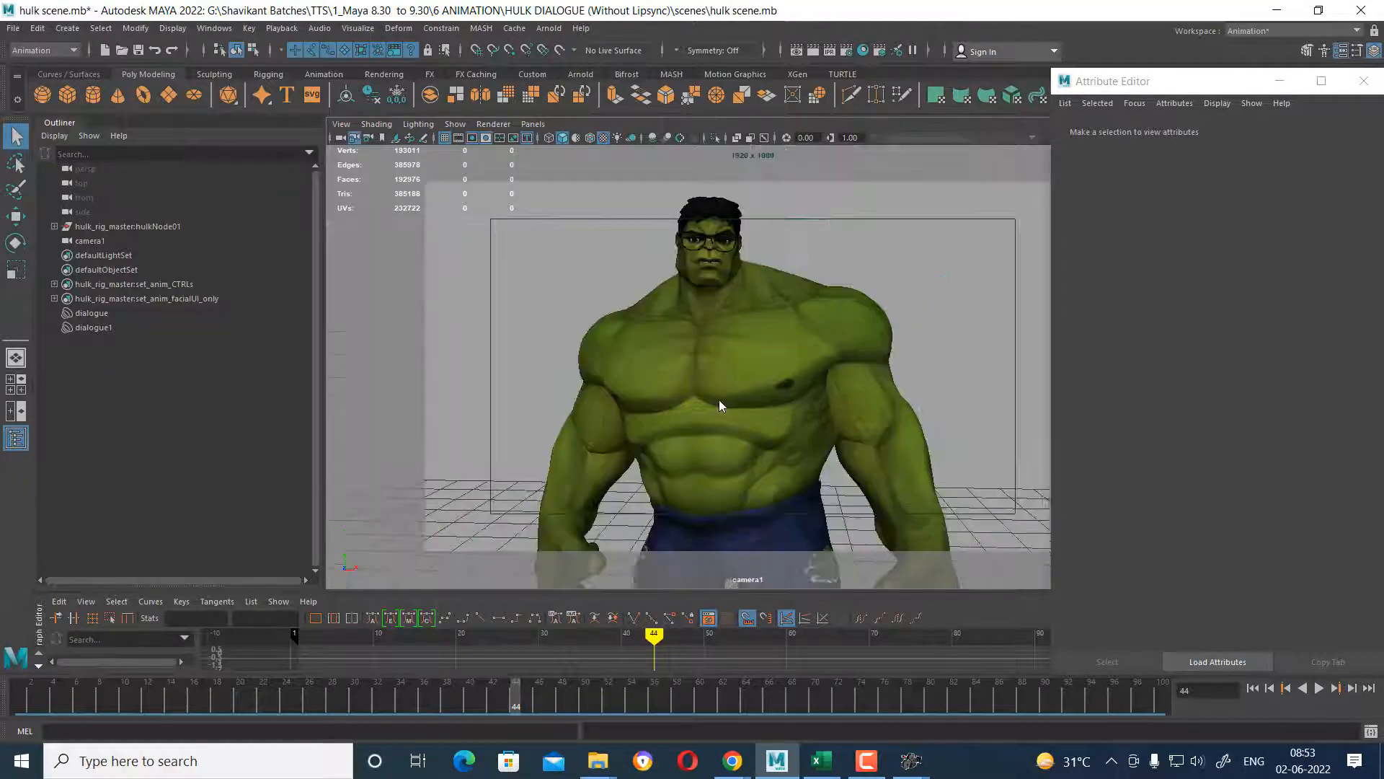
click(342, 124)
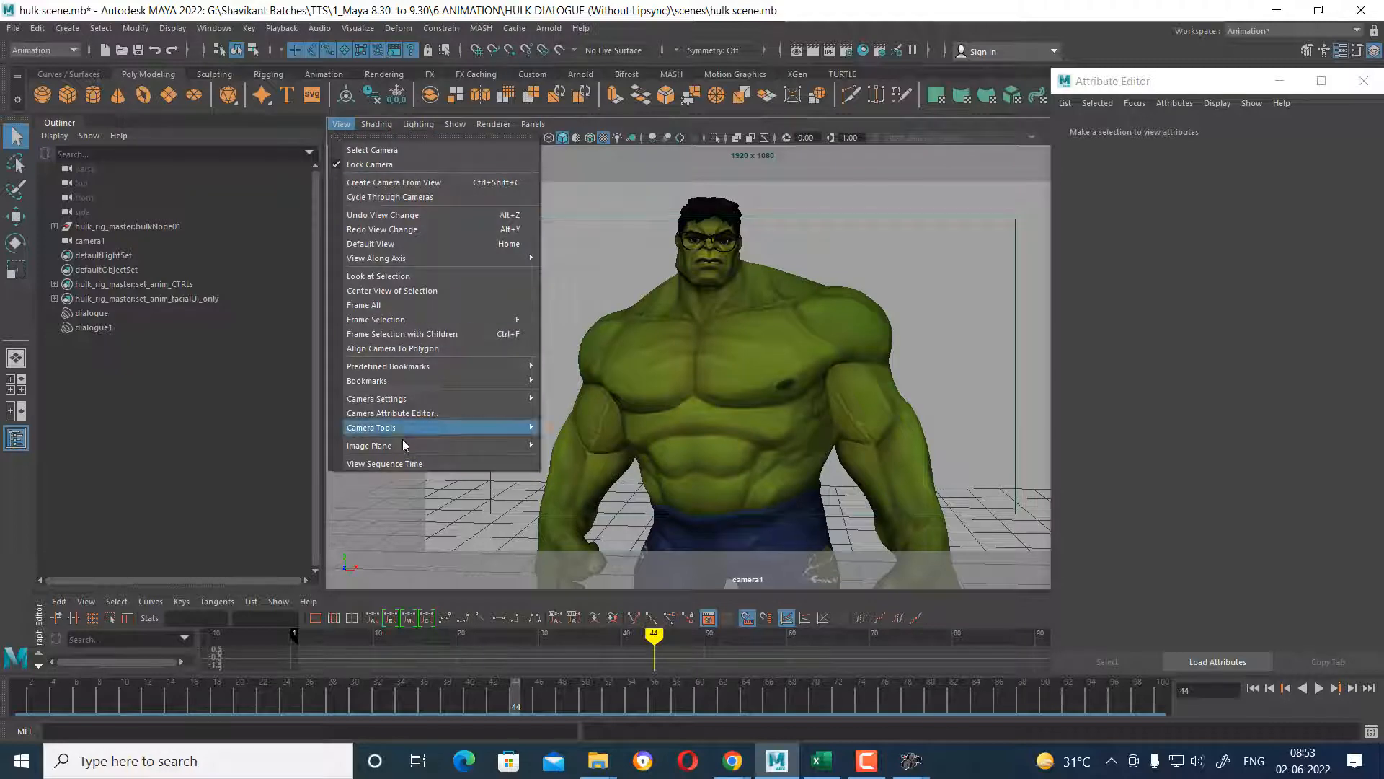
mouse_move(433, 446)
click(587, 455)
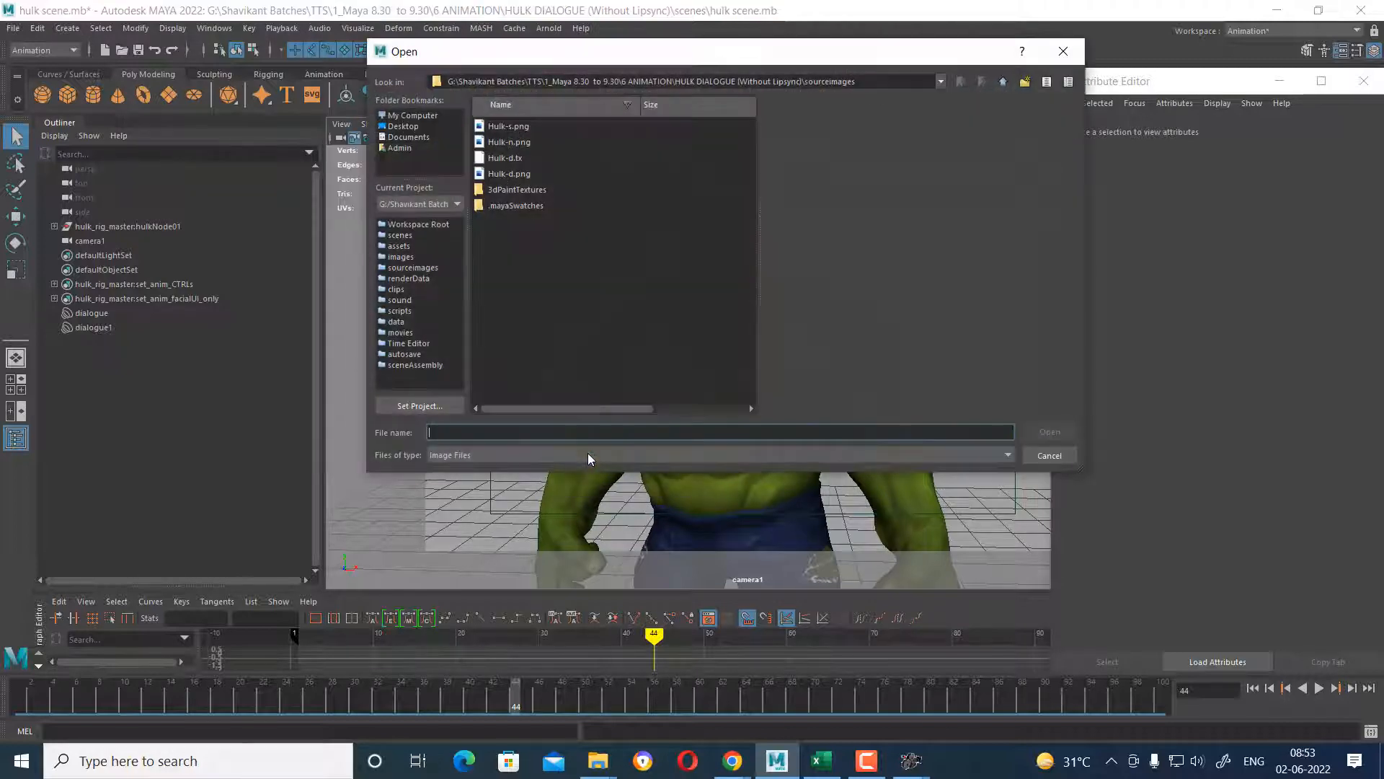
key(Return)
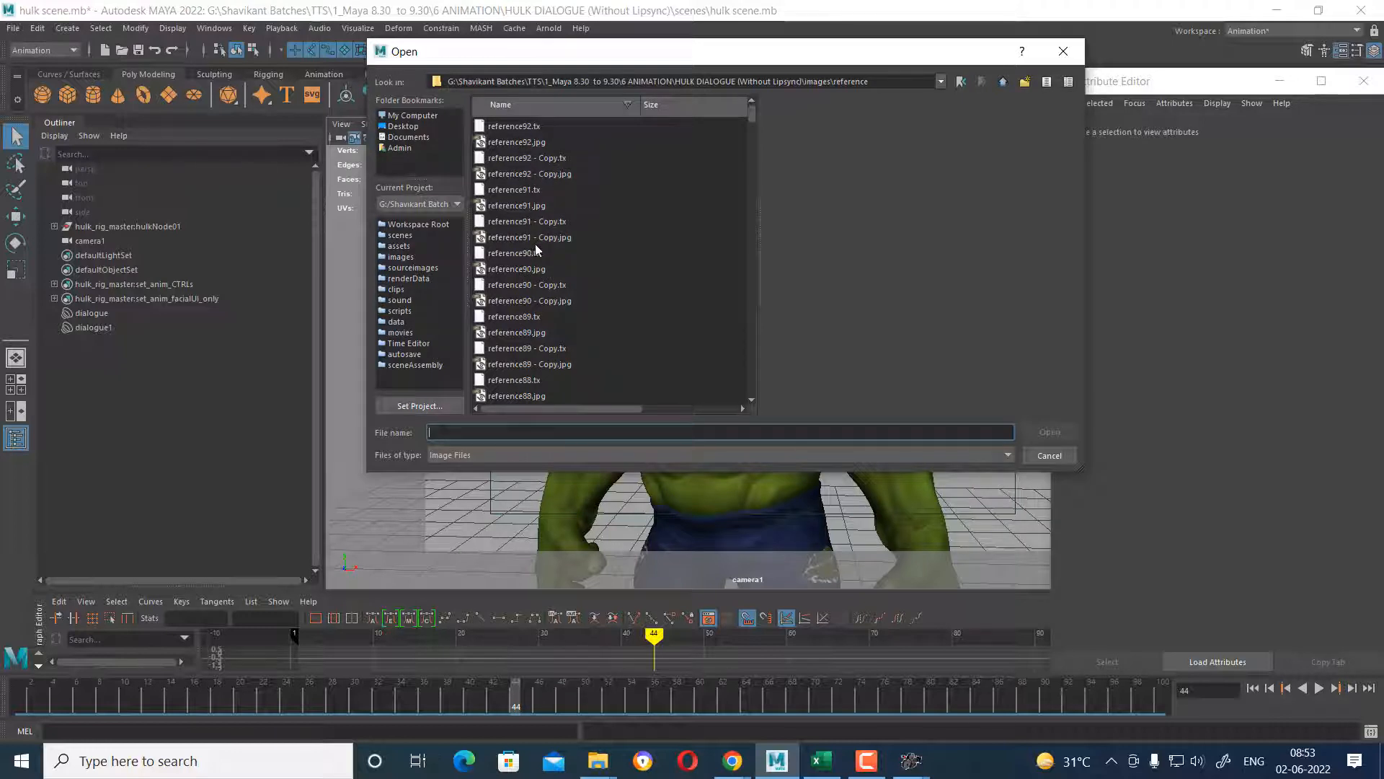
Import reference00.jpg from the reference folder as the image plane of camera1.
click(521, 141)
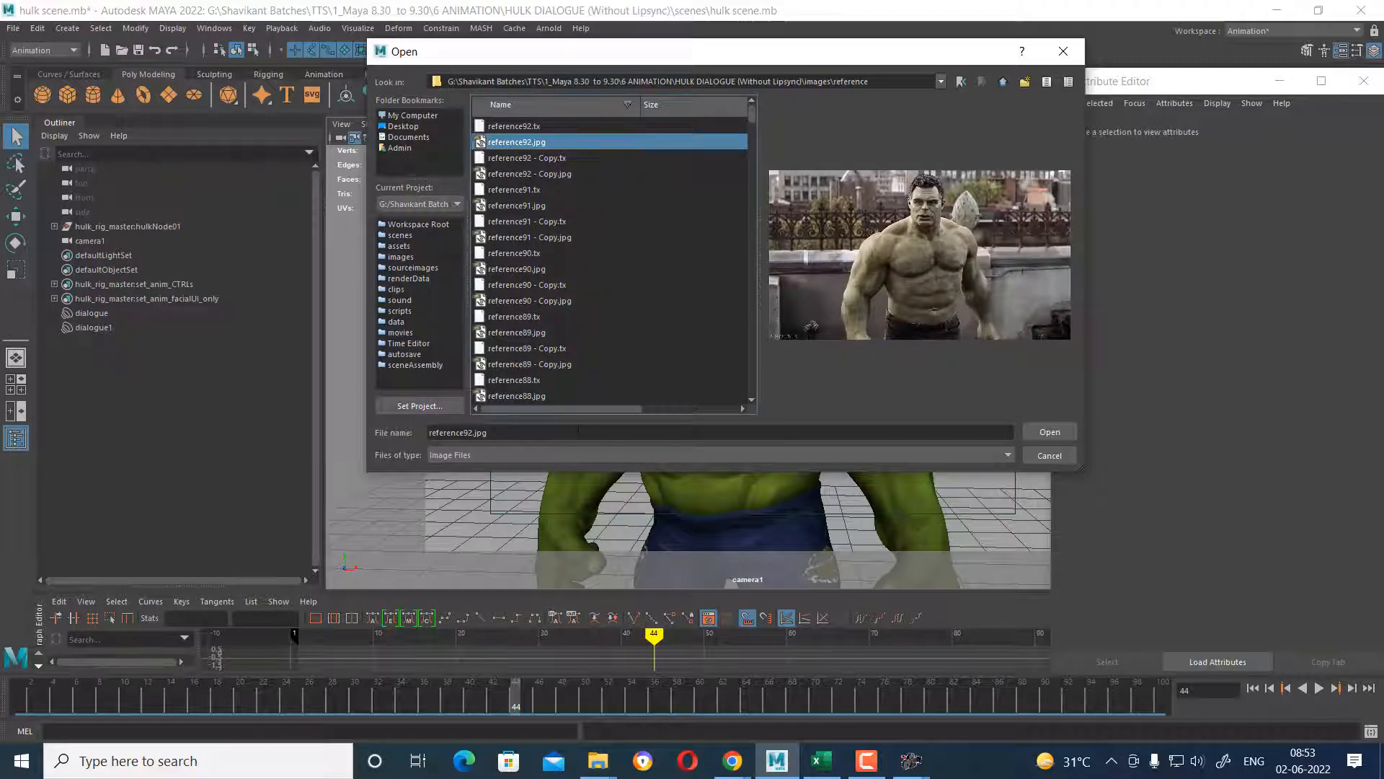
scroll(574, 334, down, 20)
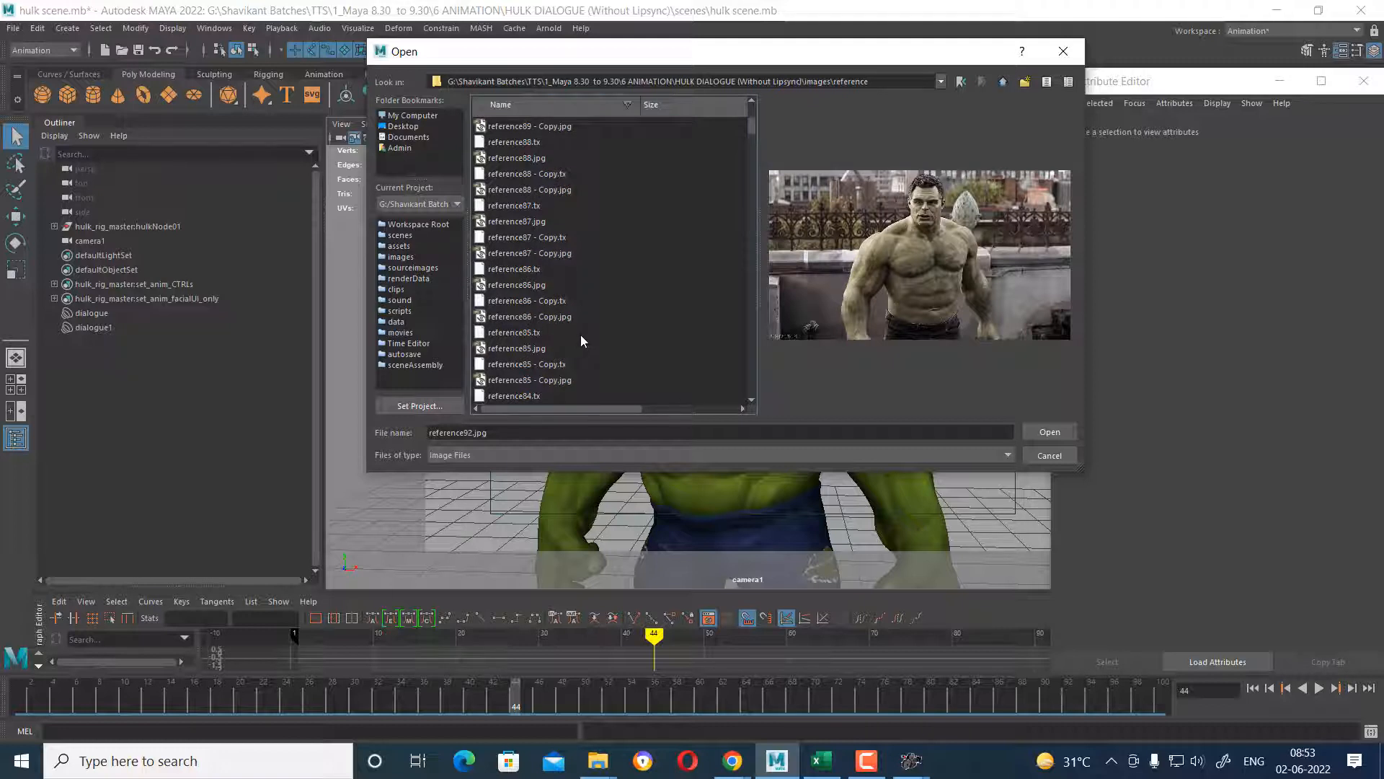
scroll(558, 395, down, 20)
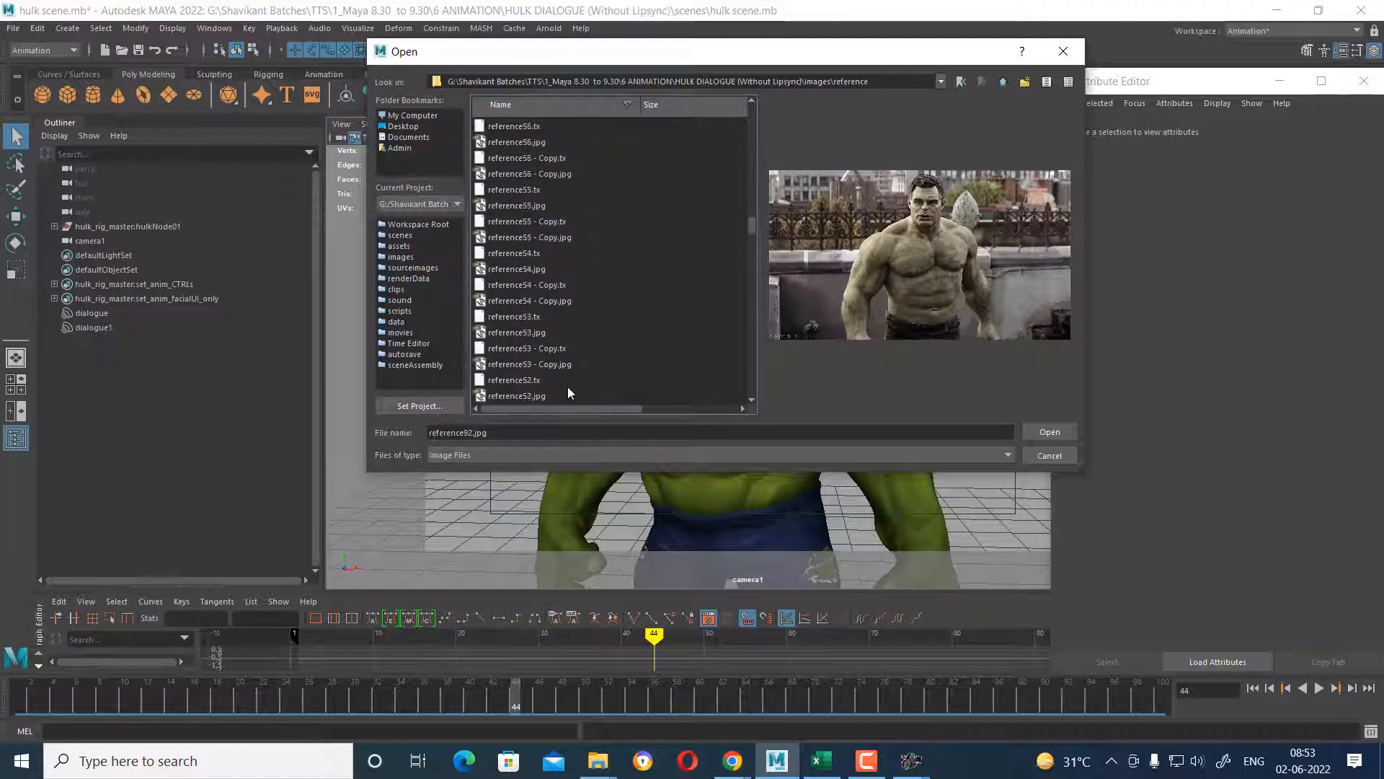
scroll(609, 348, down, 5)
drag(751, 279, 747, 410)
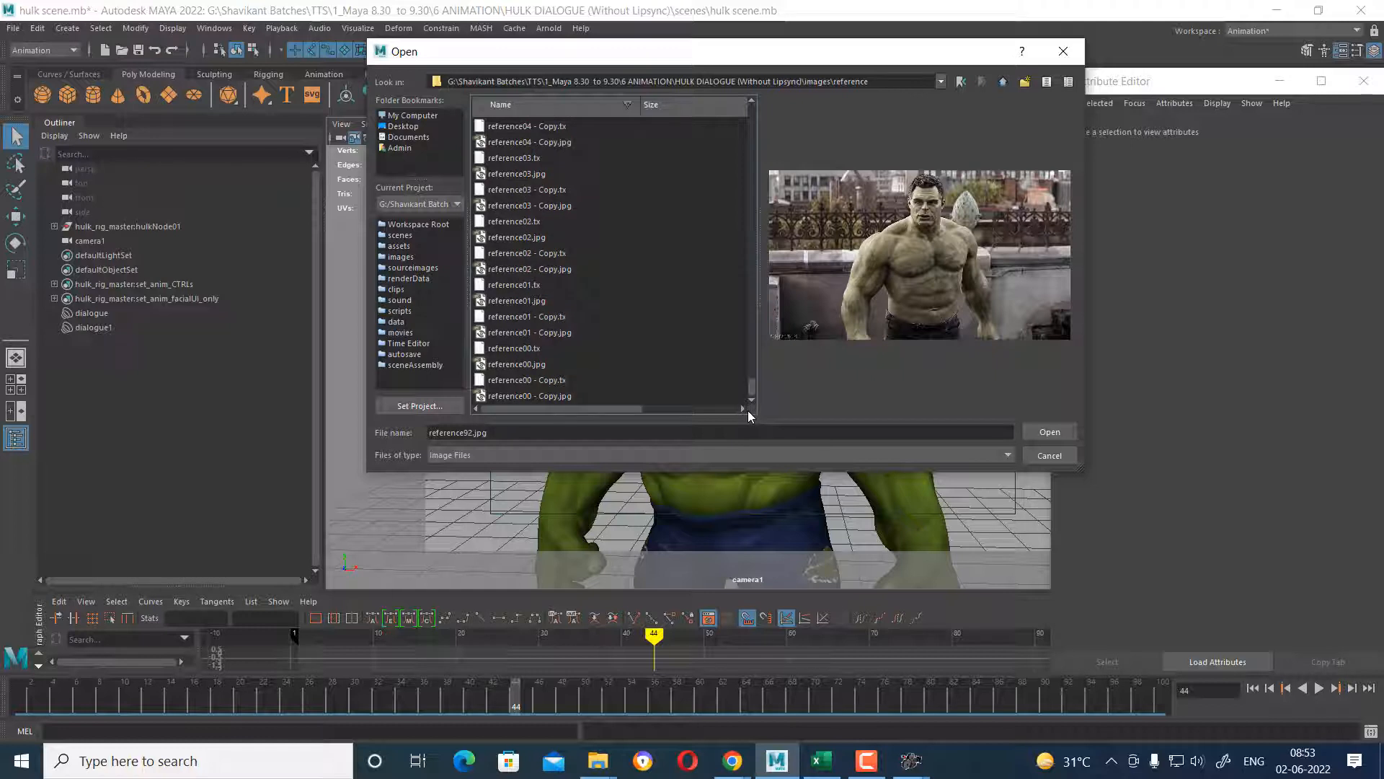
click(517, 364)
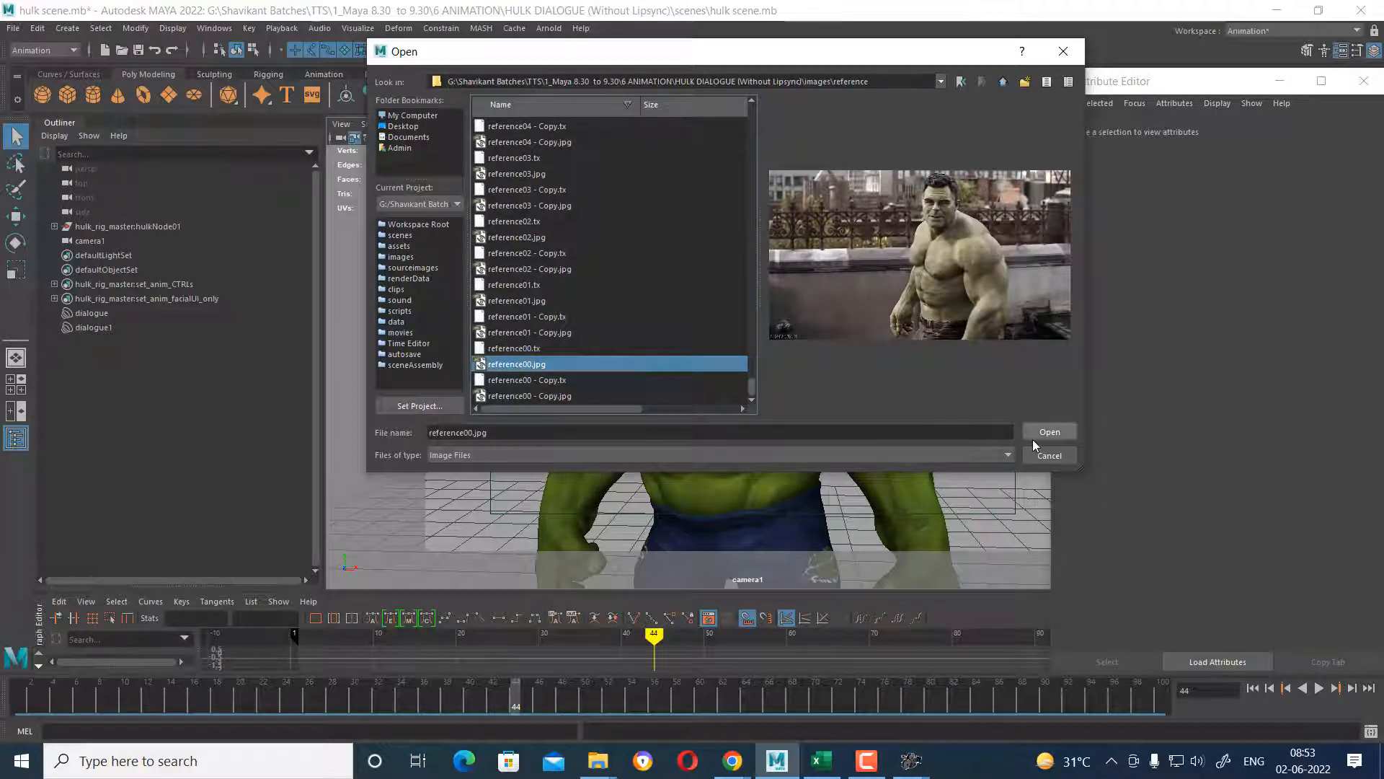
click(1050, 432)
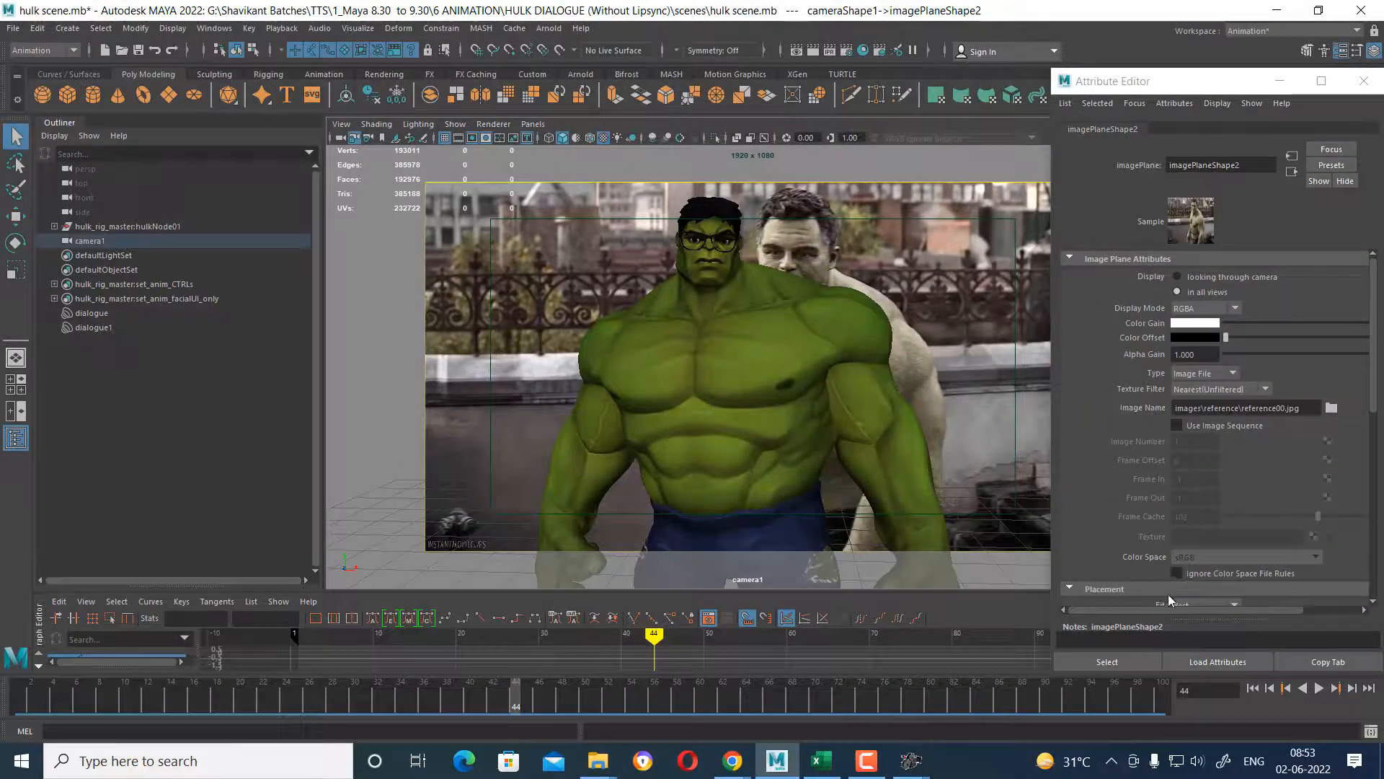
Enable Use Image Sequence on the image plane, play the animation from the start to check it, and return to the first frame.
click(1233, 427)
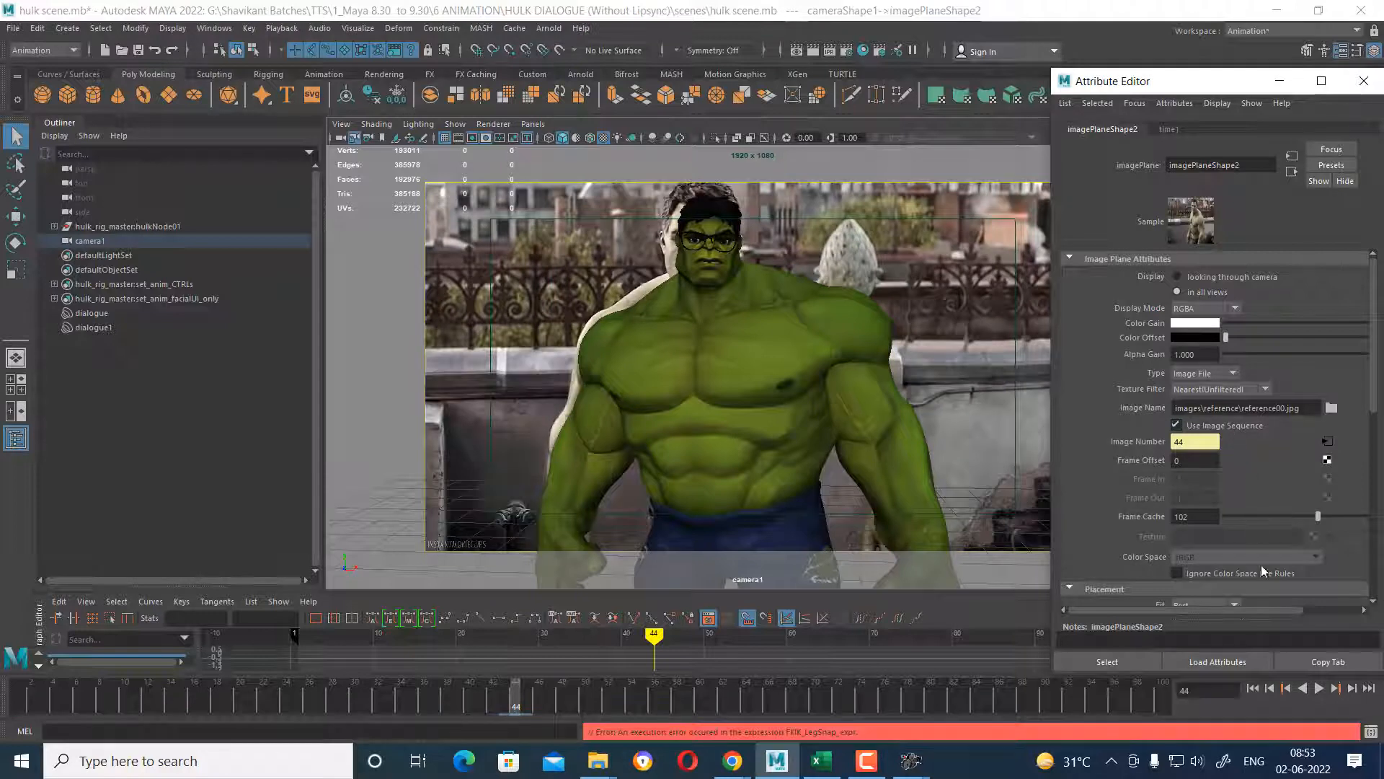
click(1252, 689)
click(1319, 688)
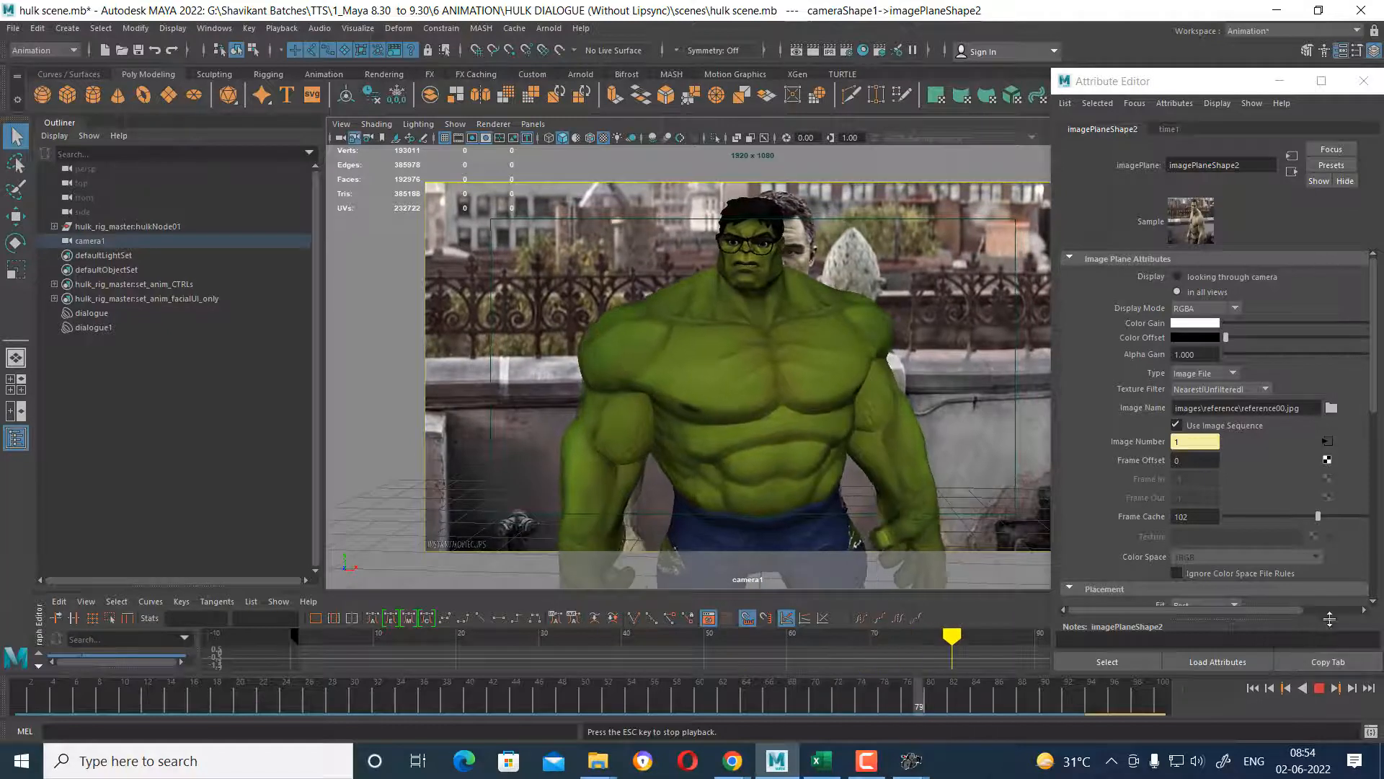
click(1320, 688)
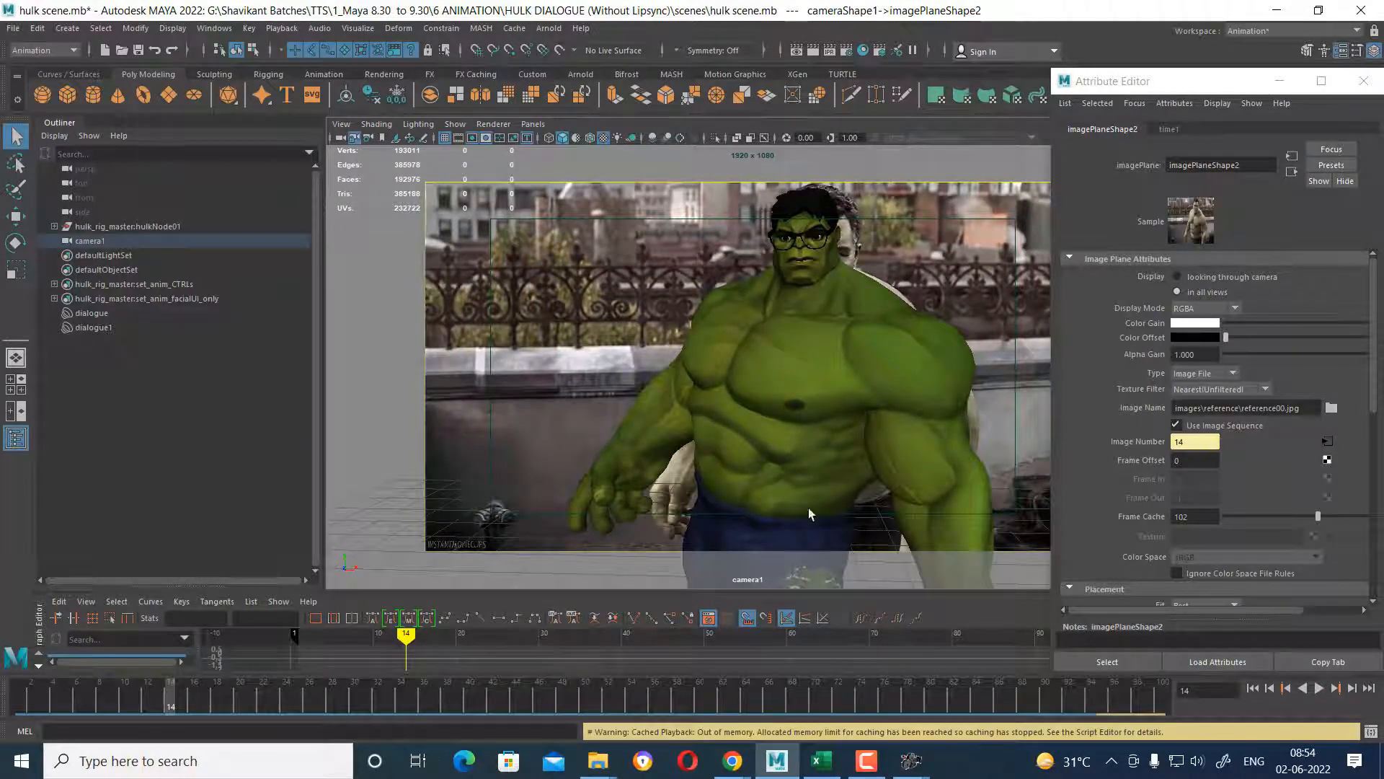
click(1252, 689)
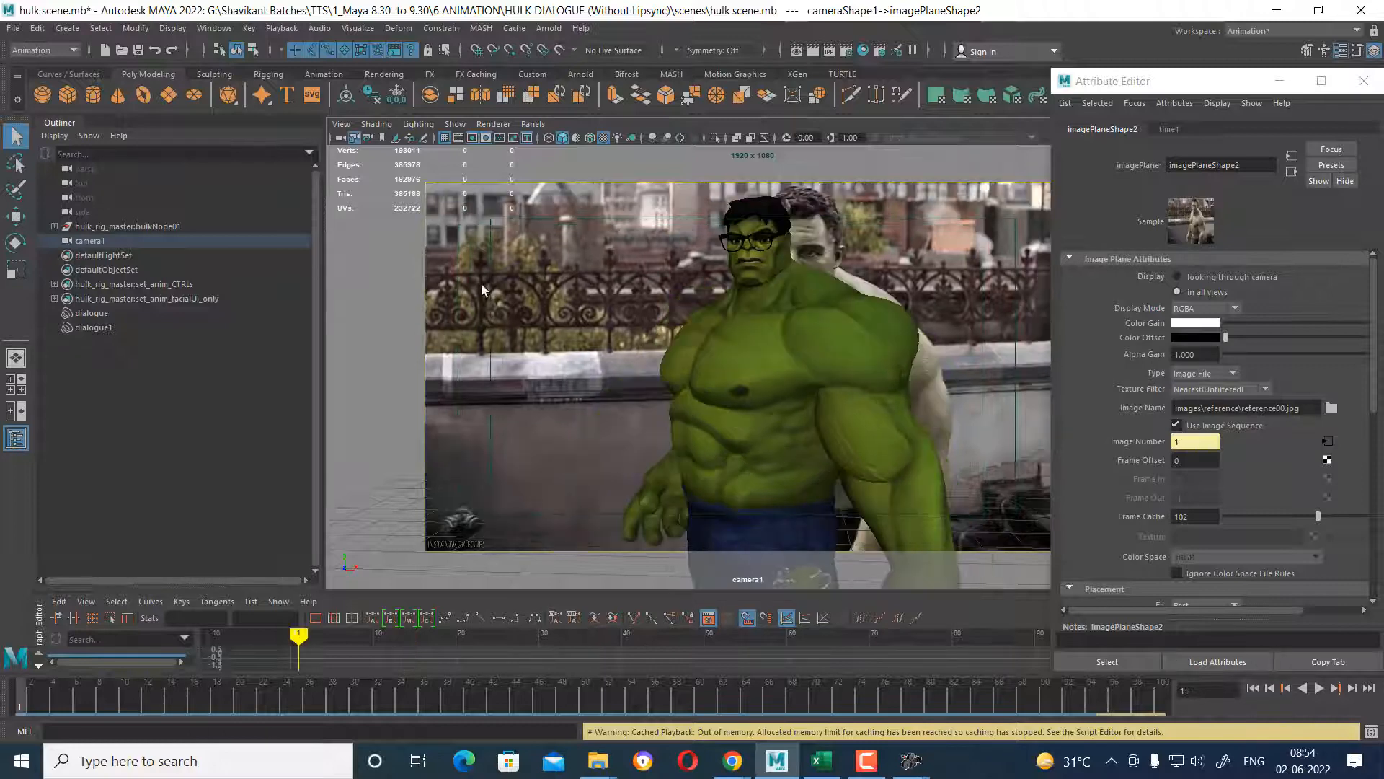
Set the image plane's horizontal offset to -0.300 and play the animation from the first frame, stopping after the check.
key(w)
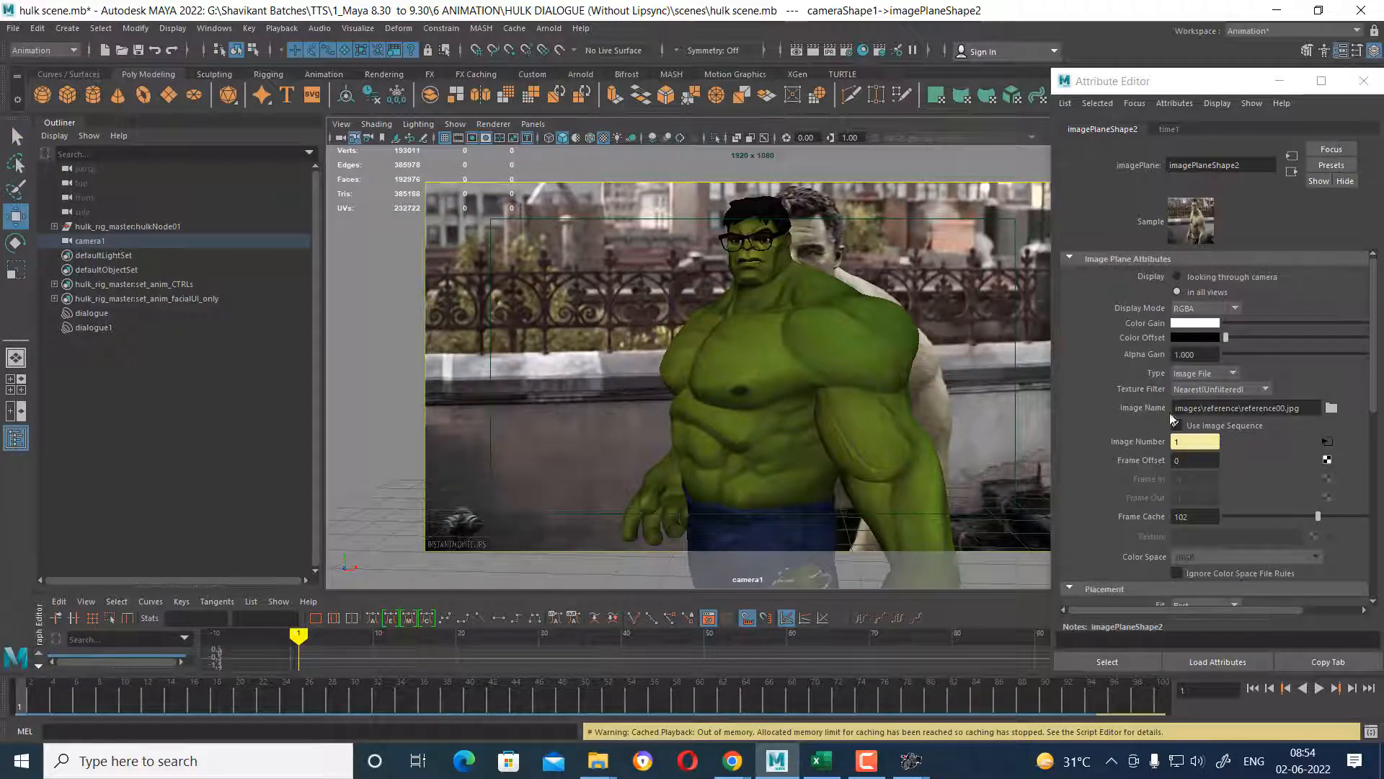
scroll(1148, 488, down, 5)
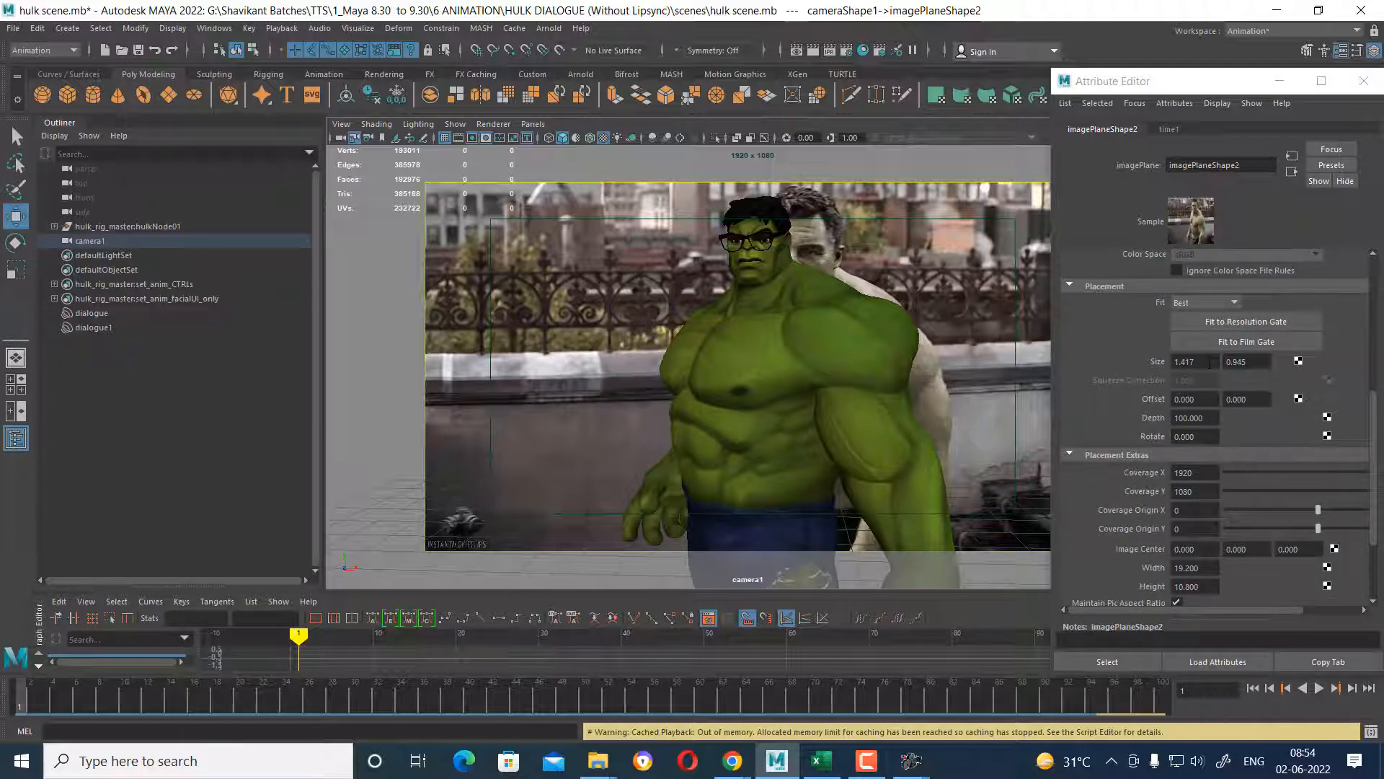
click(1213, 399)
ctrl+drag(1208, 399, 1205, 398)
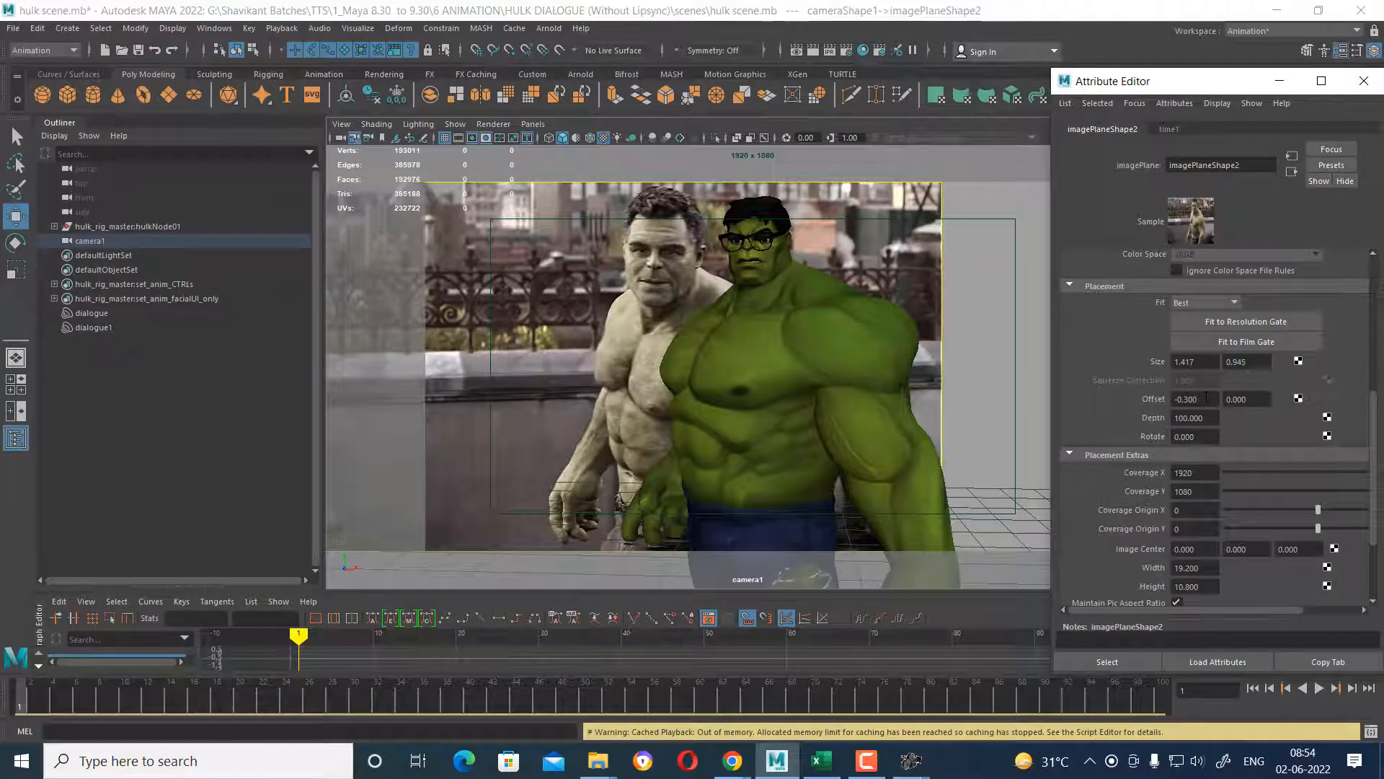
click(1253, 689)
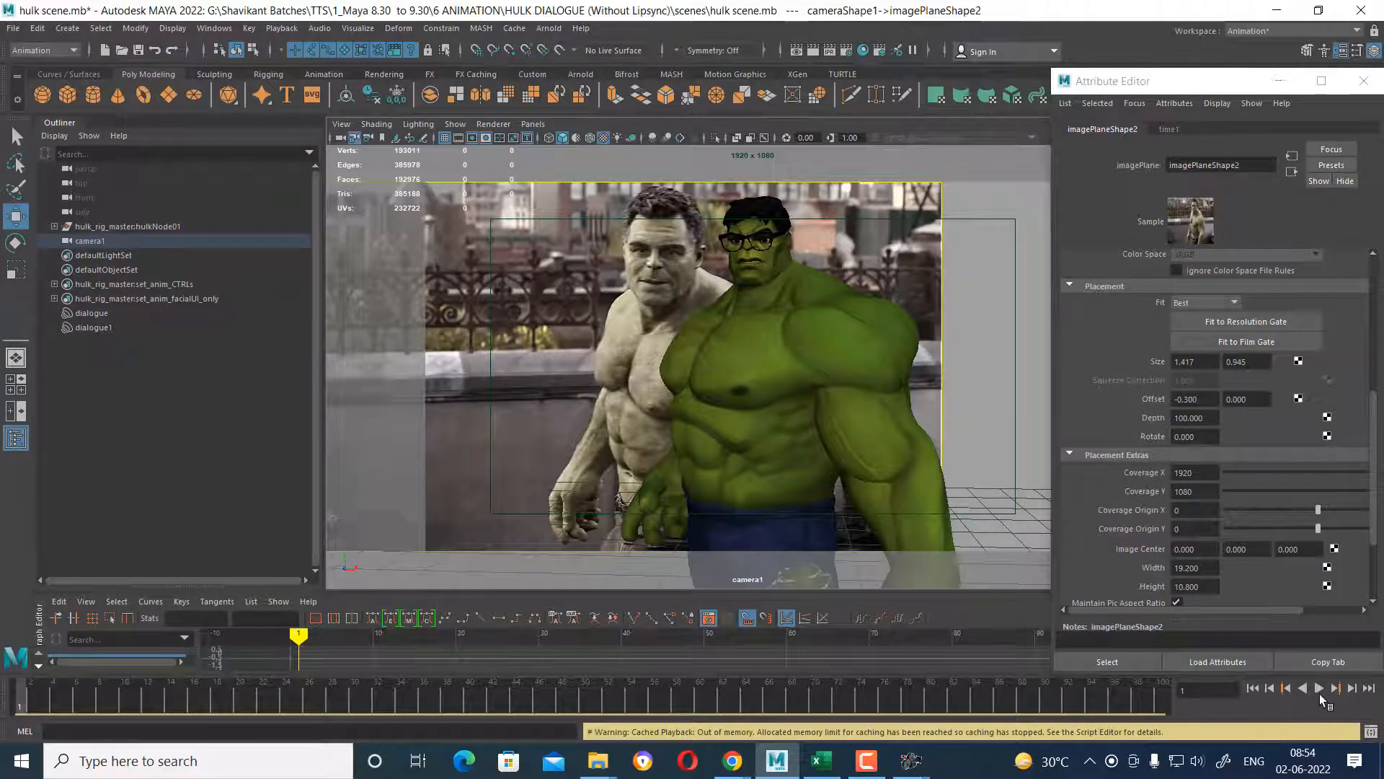
click(1321, 689)
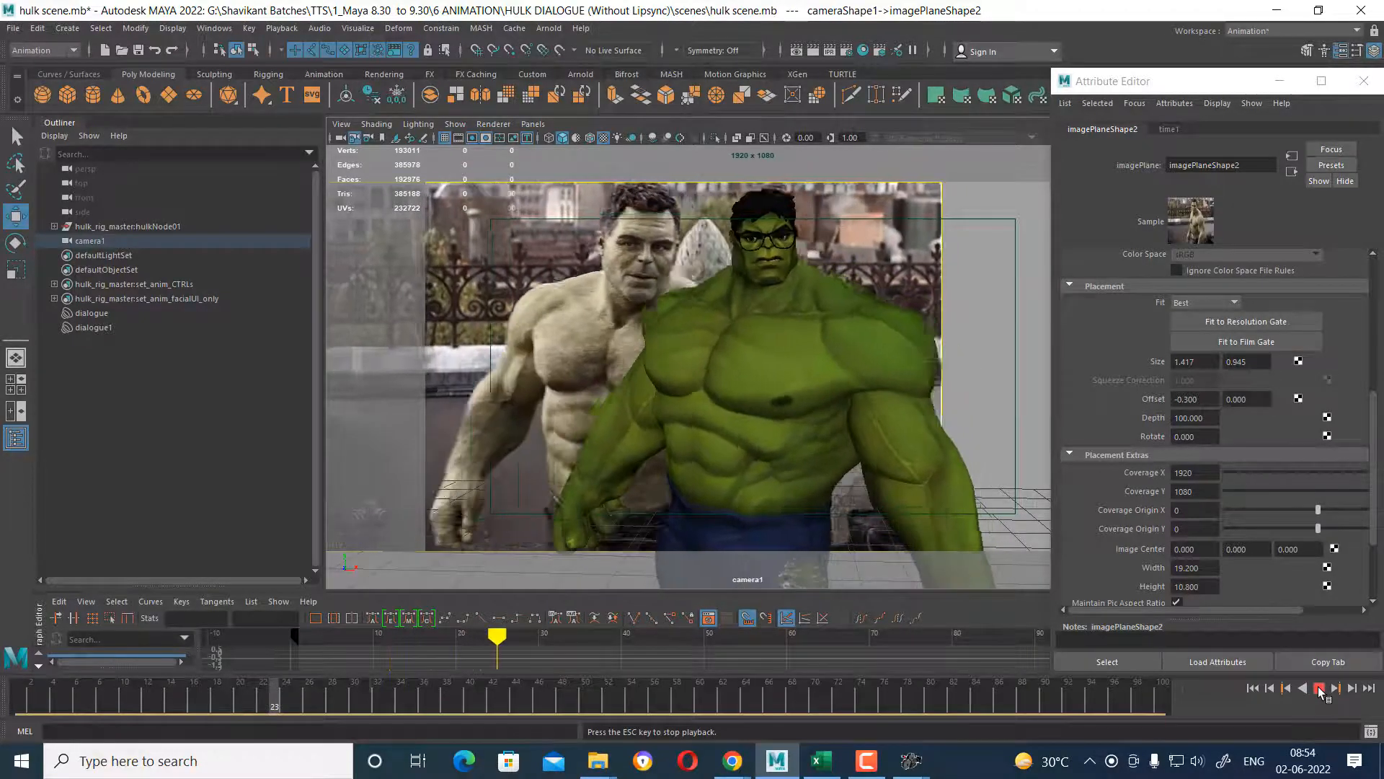
click(1320, 688)
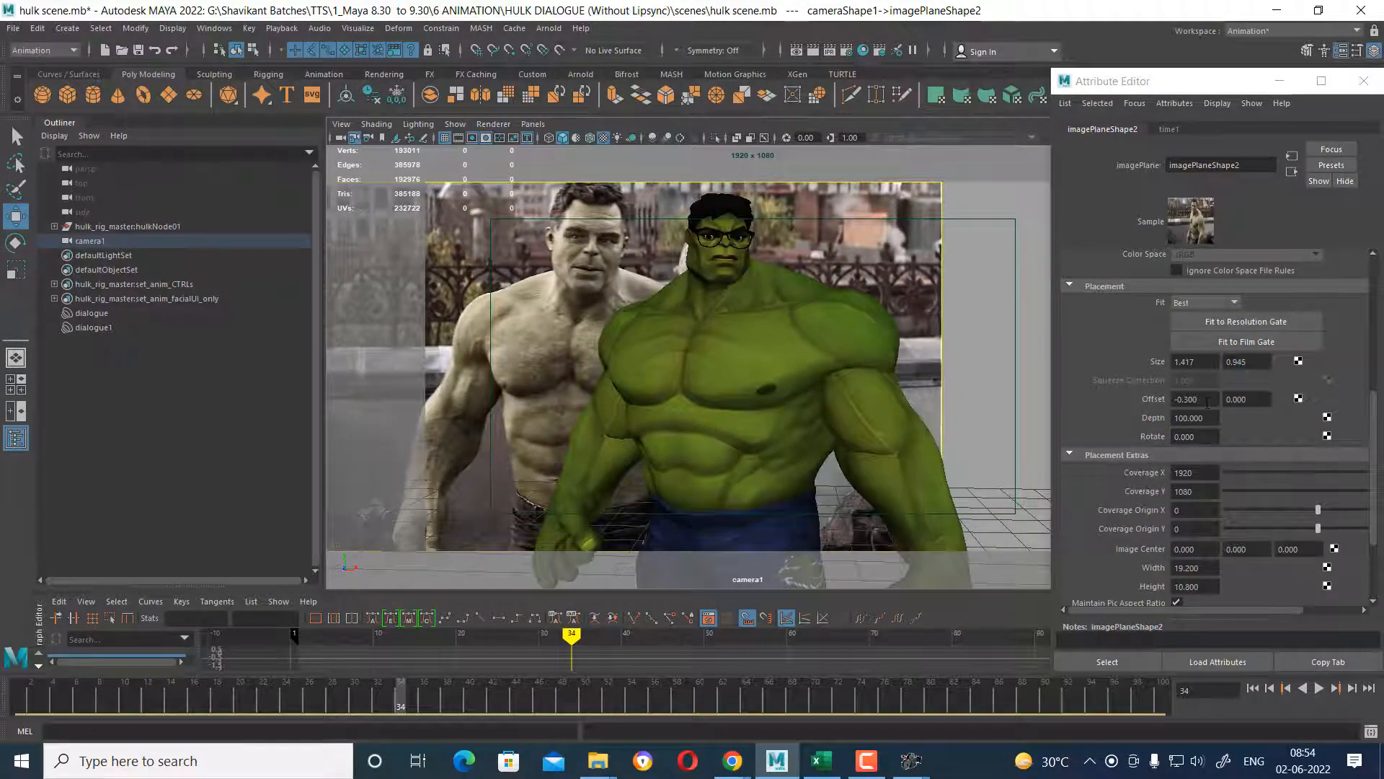
Set the image plane's horizontal offset to -0.500 and start playback to compare the reference beside the Hulk.
click(1208, 400)
ctrl+drag(1208, 401, 1207, 397)
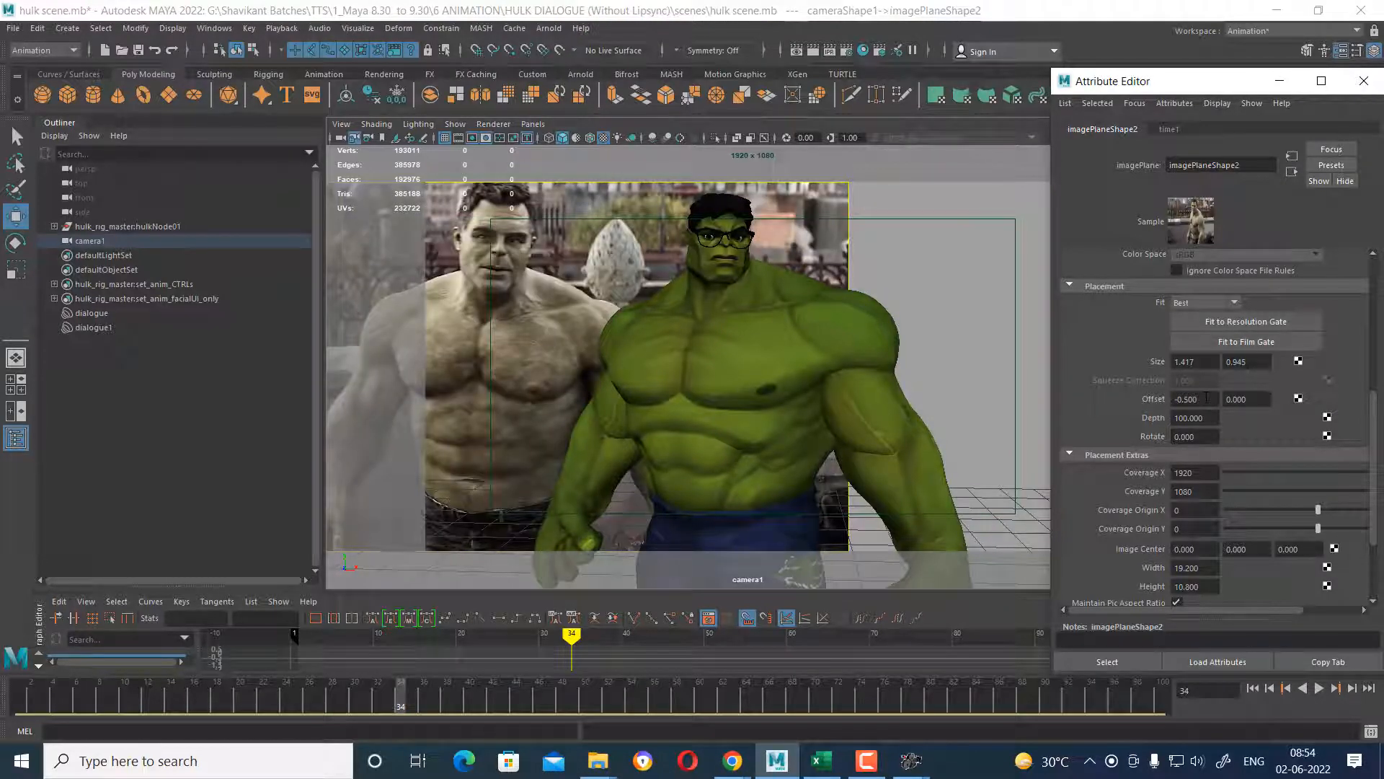
click(1318, 689)
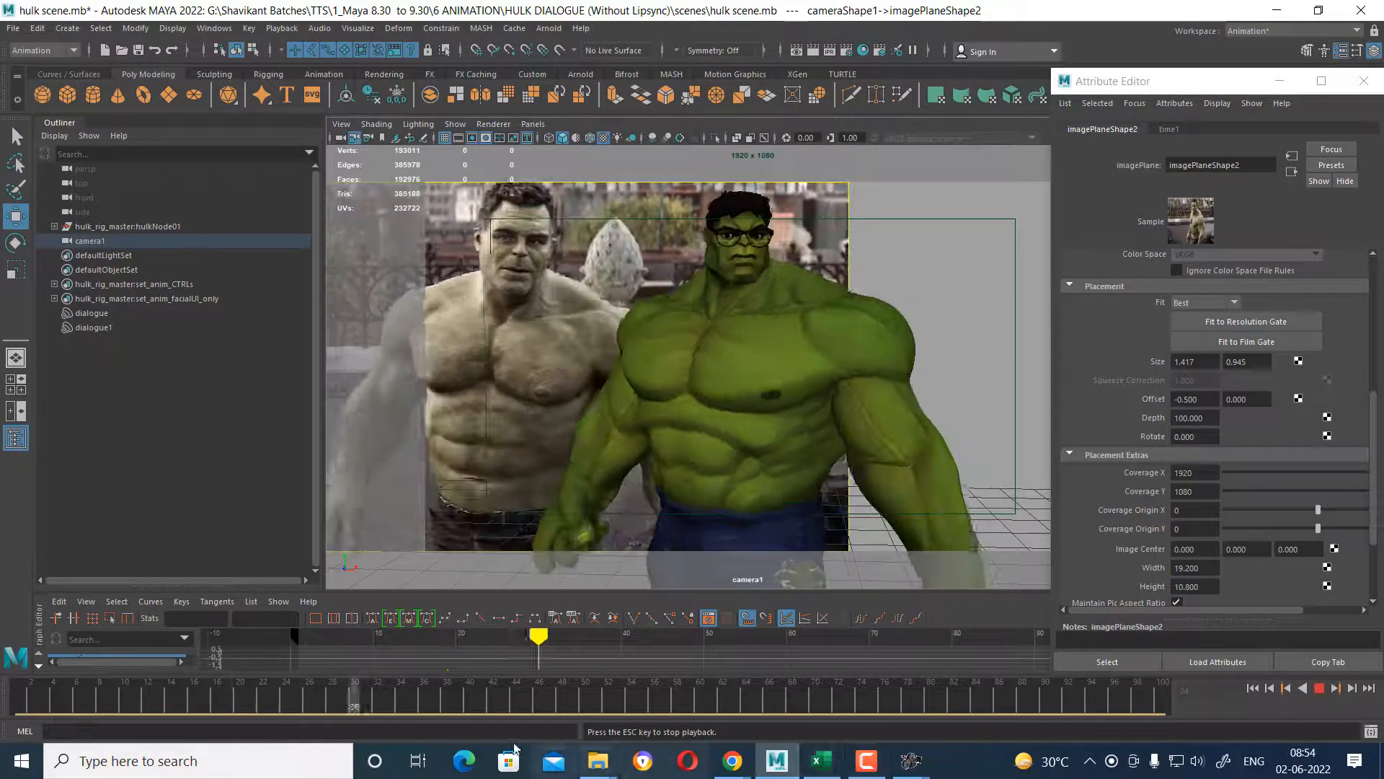
Switch to the reference folder in File Explorer, preview the dialogue audio, minimize the player, and copy the folder's path.
mouse_move(608, 771)
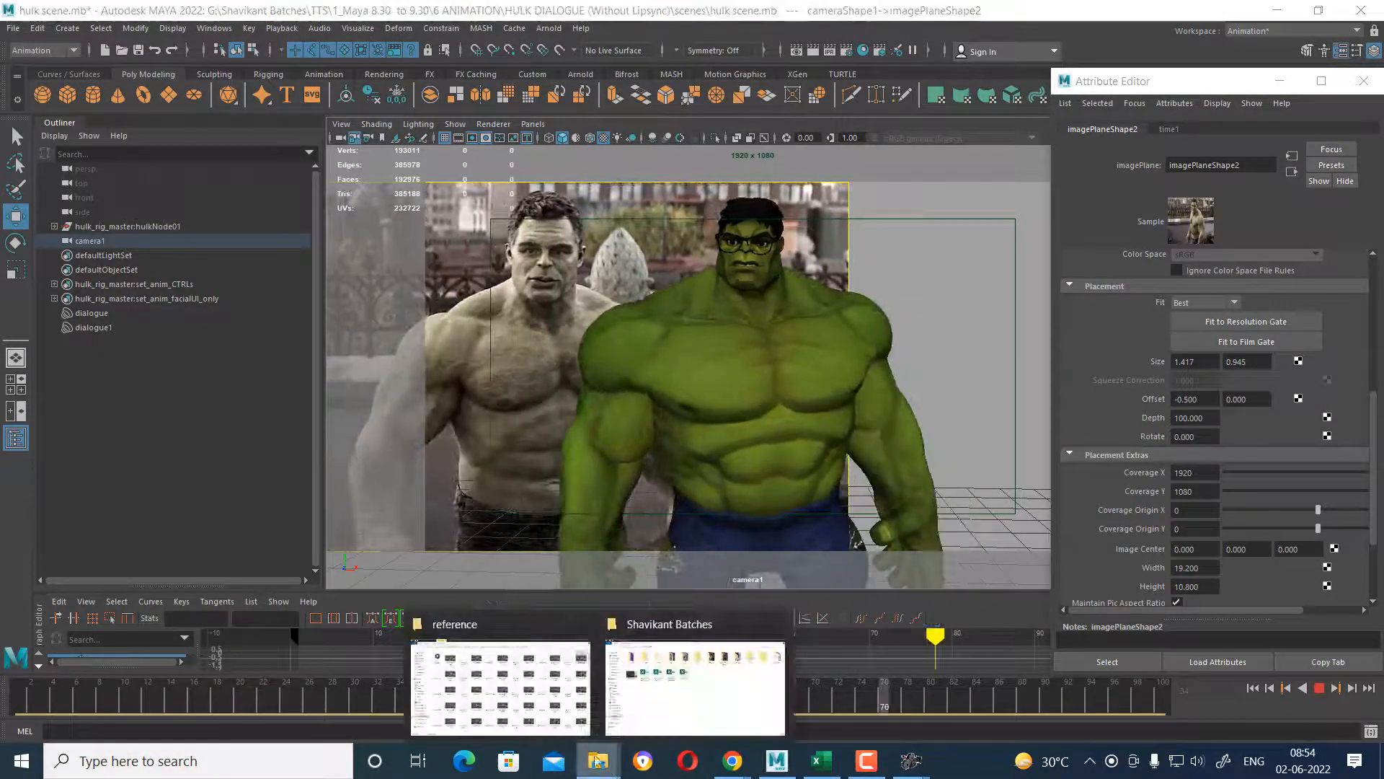
click(523, 712)
double_click(220, 168)
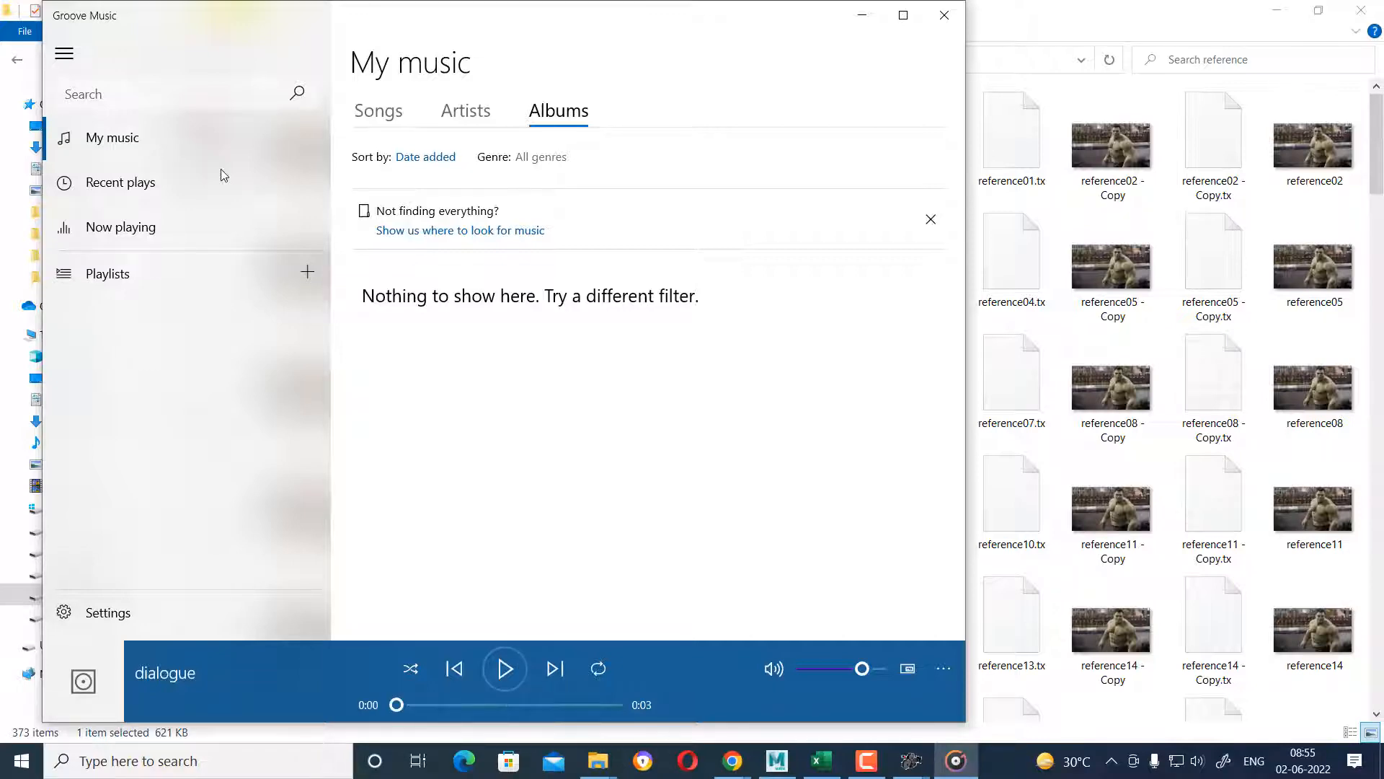
click(861, 15)
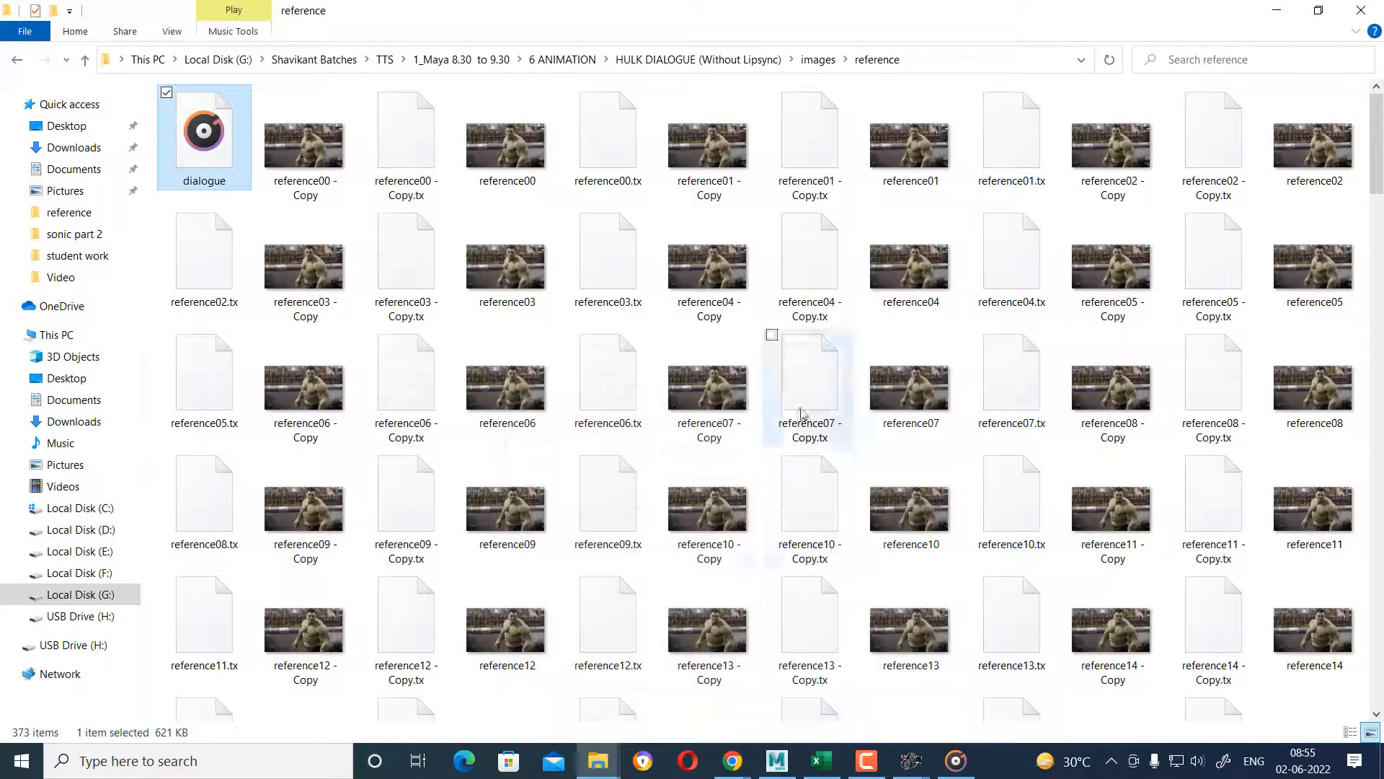
click(924, 64)
key(ctrl+c)
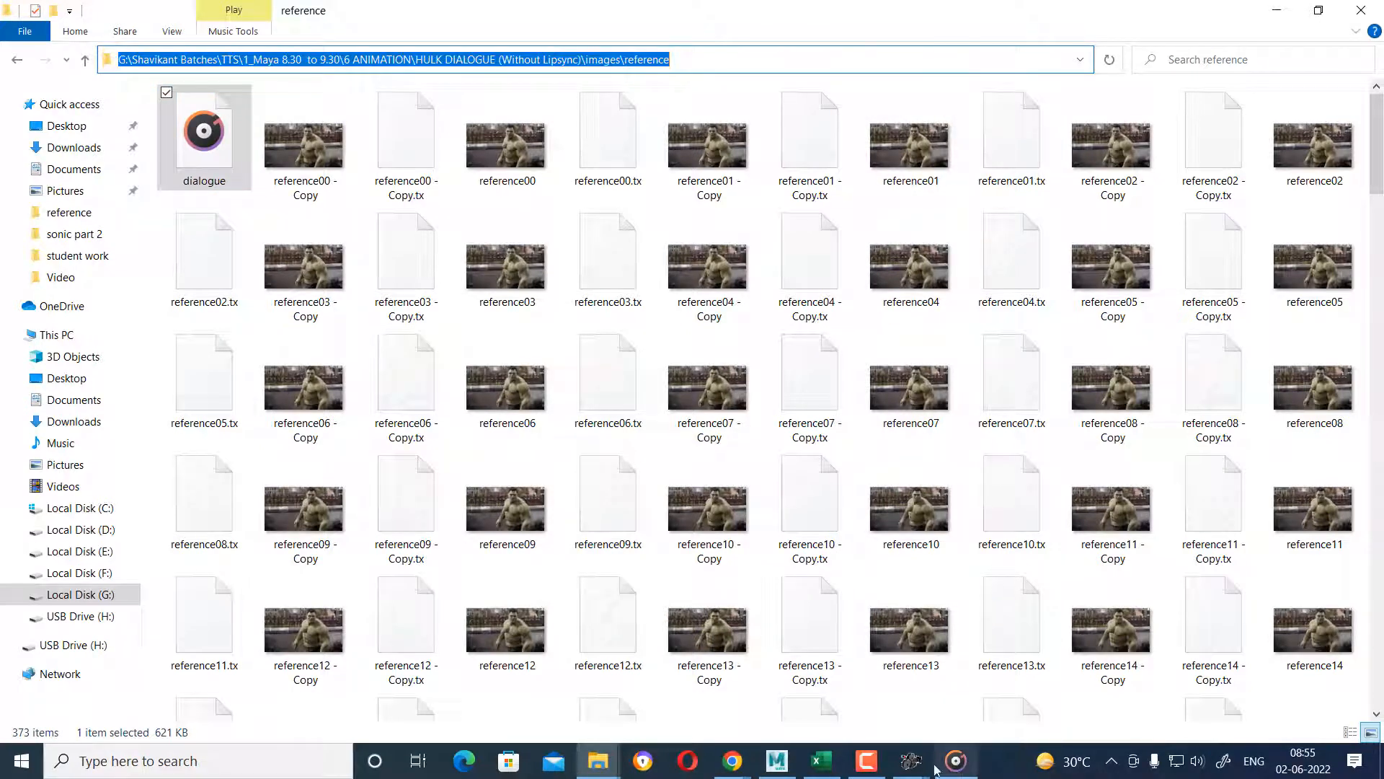
Return to Maya and import the dialogue.wav audio file from the copied images\reference path into the scene.
click(776, 760)
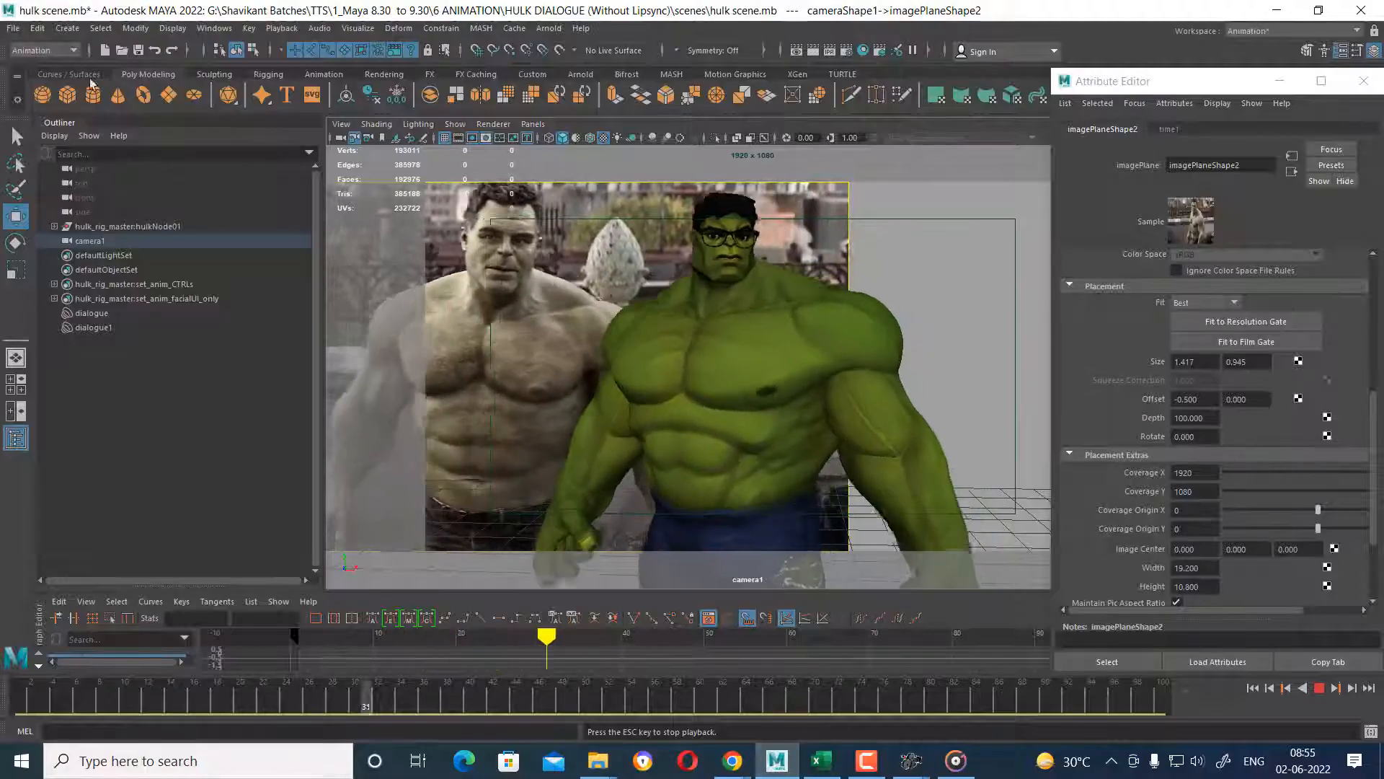
click(13, 32)
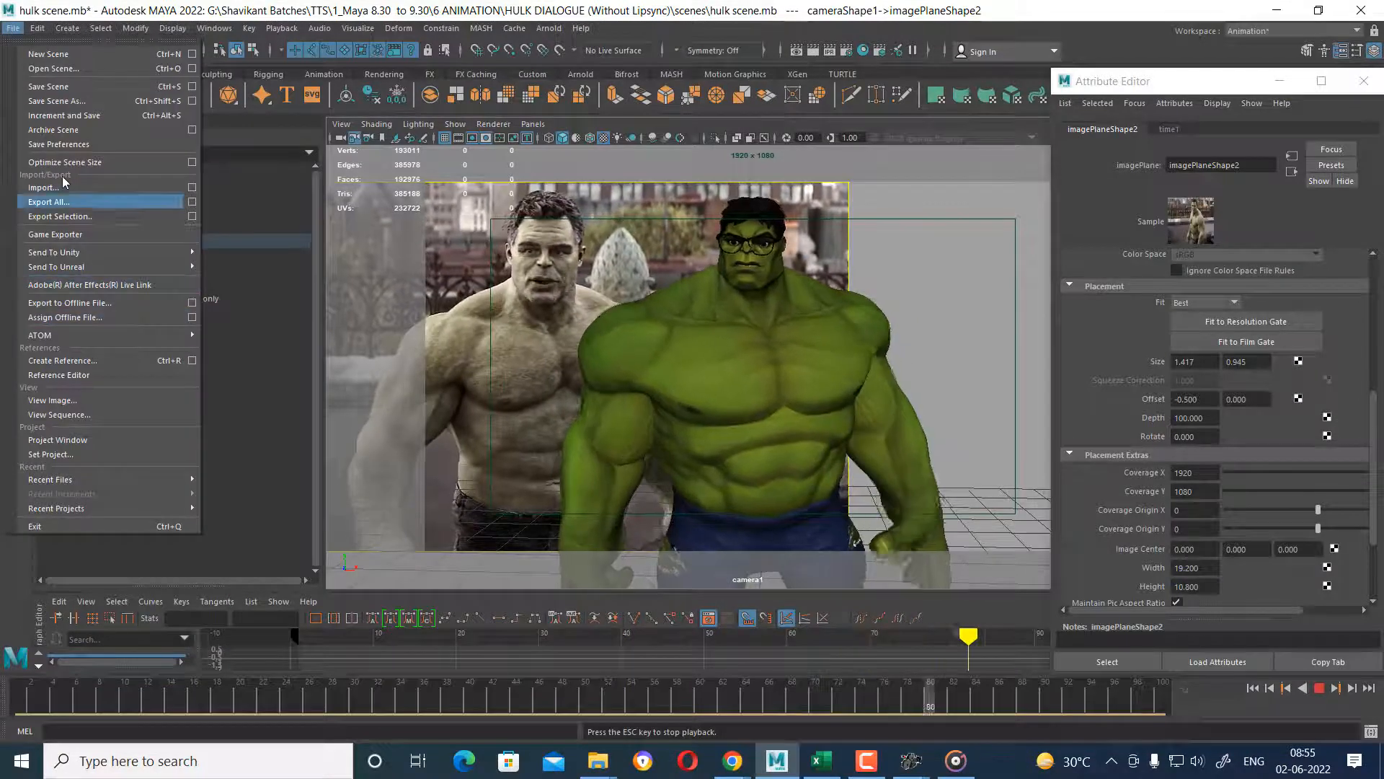
click(43, 187)
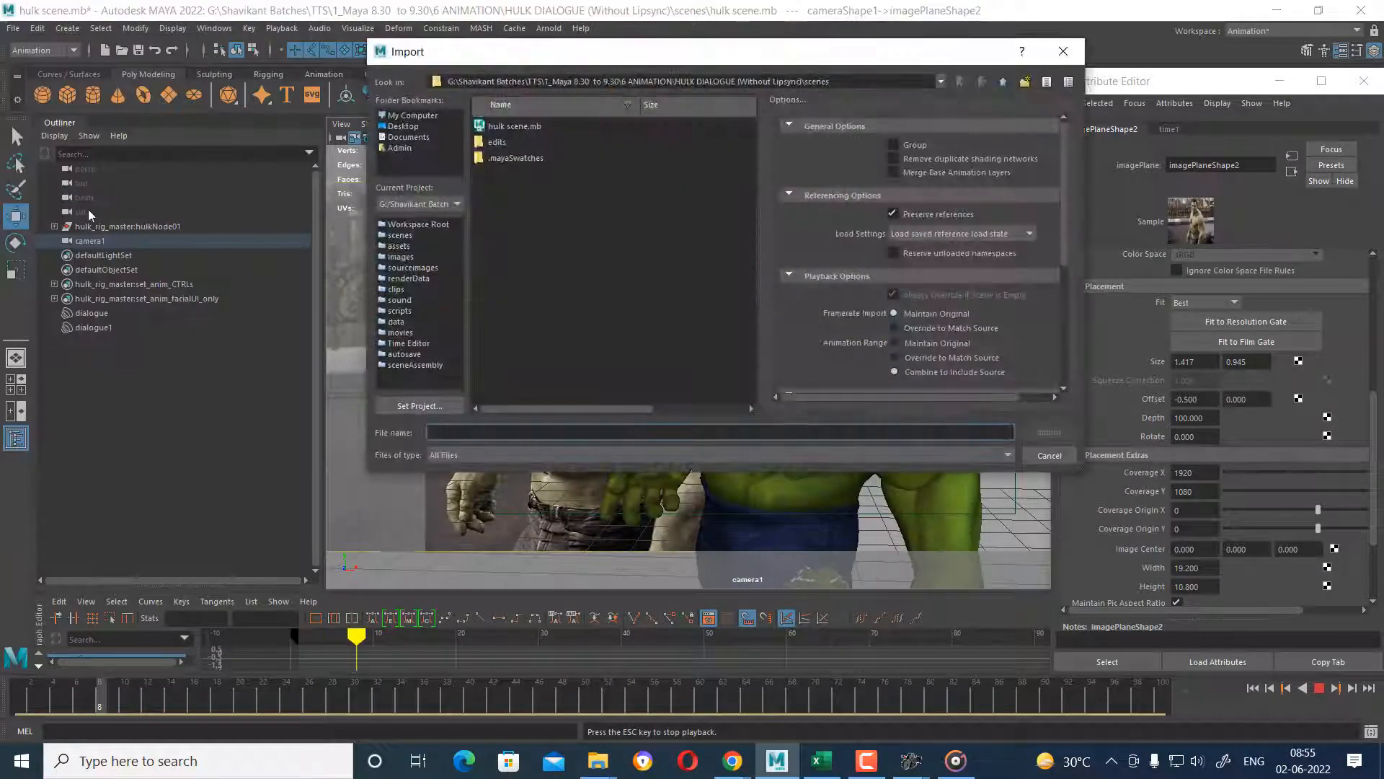
key(ctrl+v)
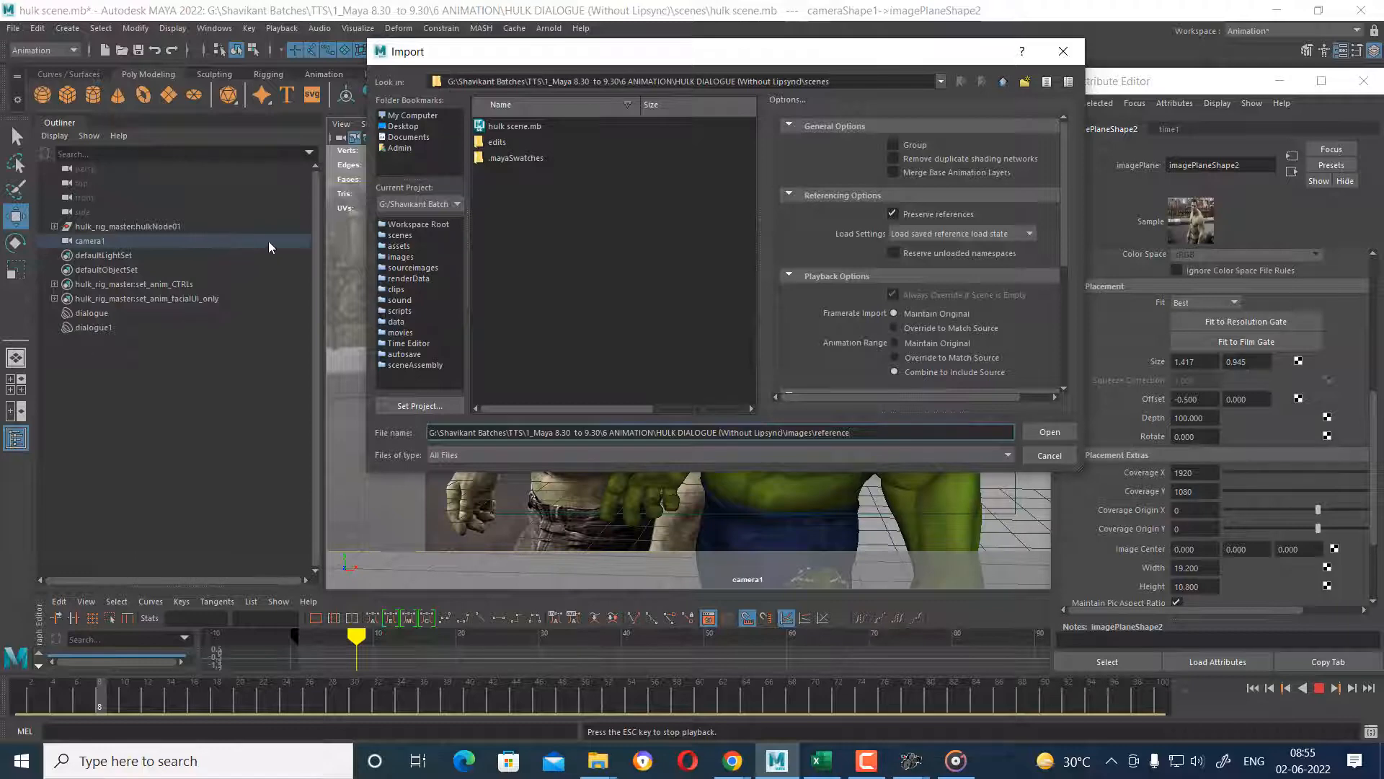
key(Return)
scroll(546, 210, down, 20)
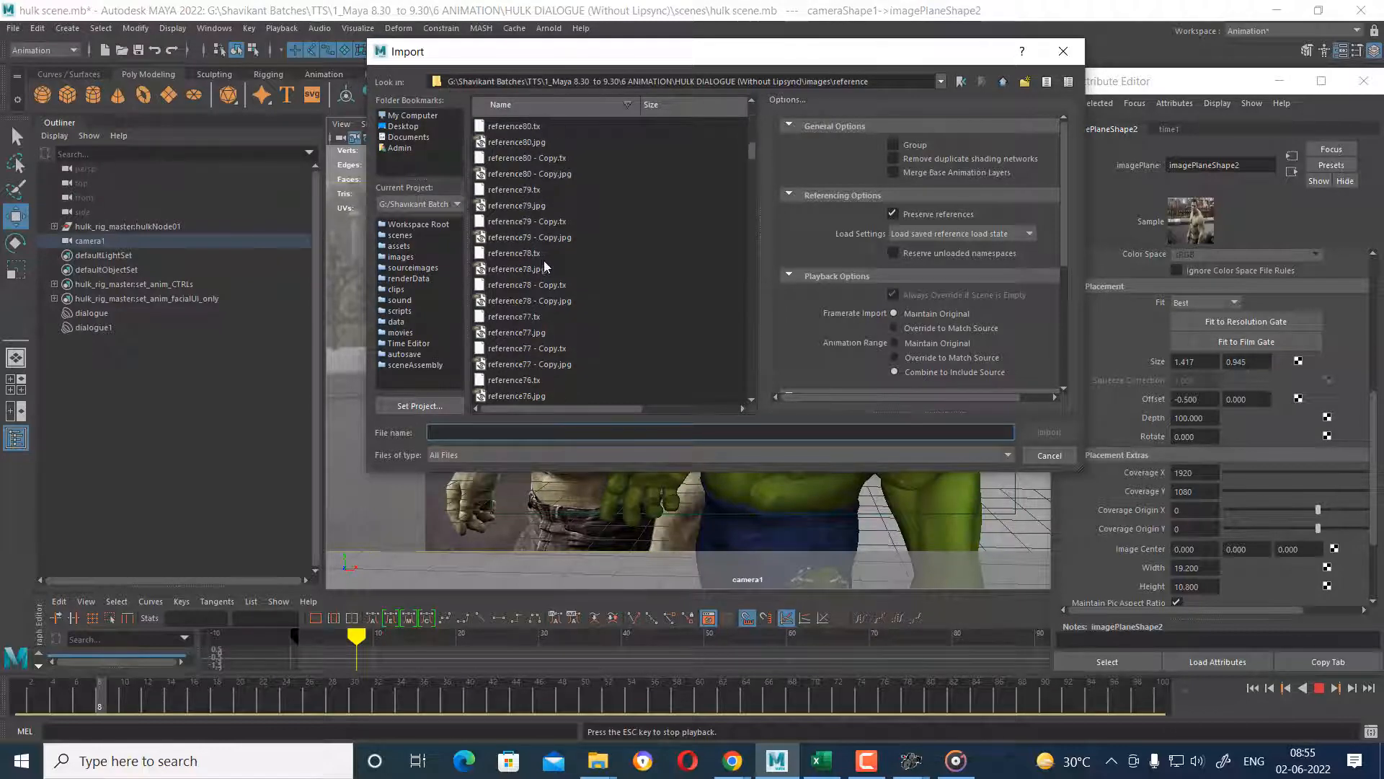
scroll(534, 339, down, 20)
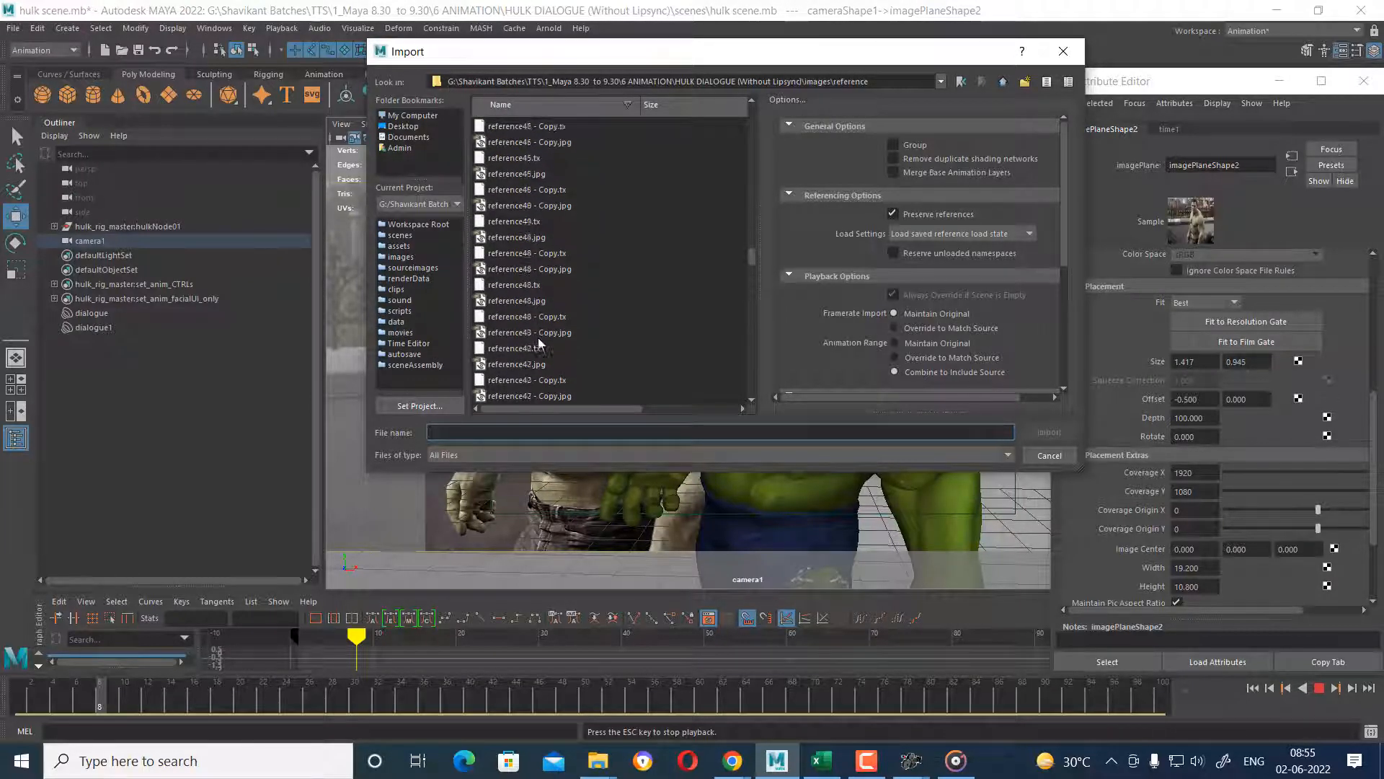
scroll(516, 357, down, 20)
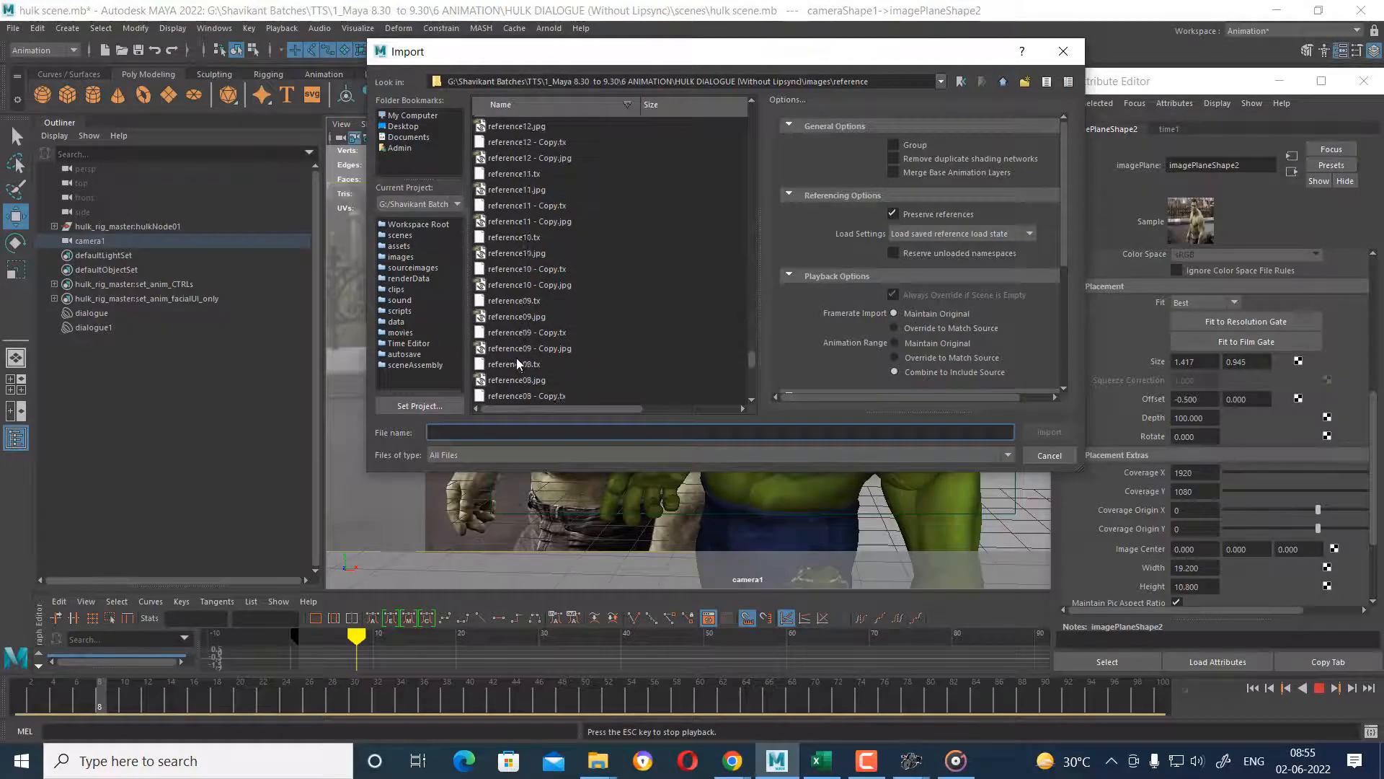
click(523, 396)
double_click(523, 396)
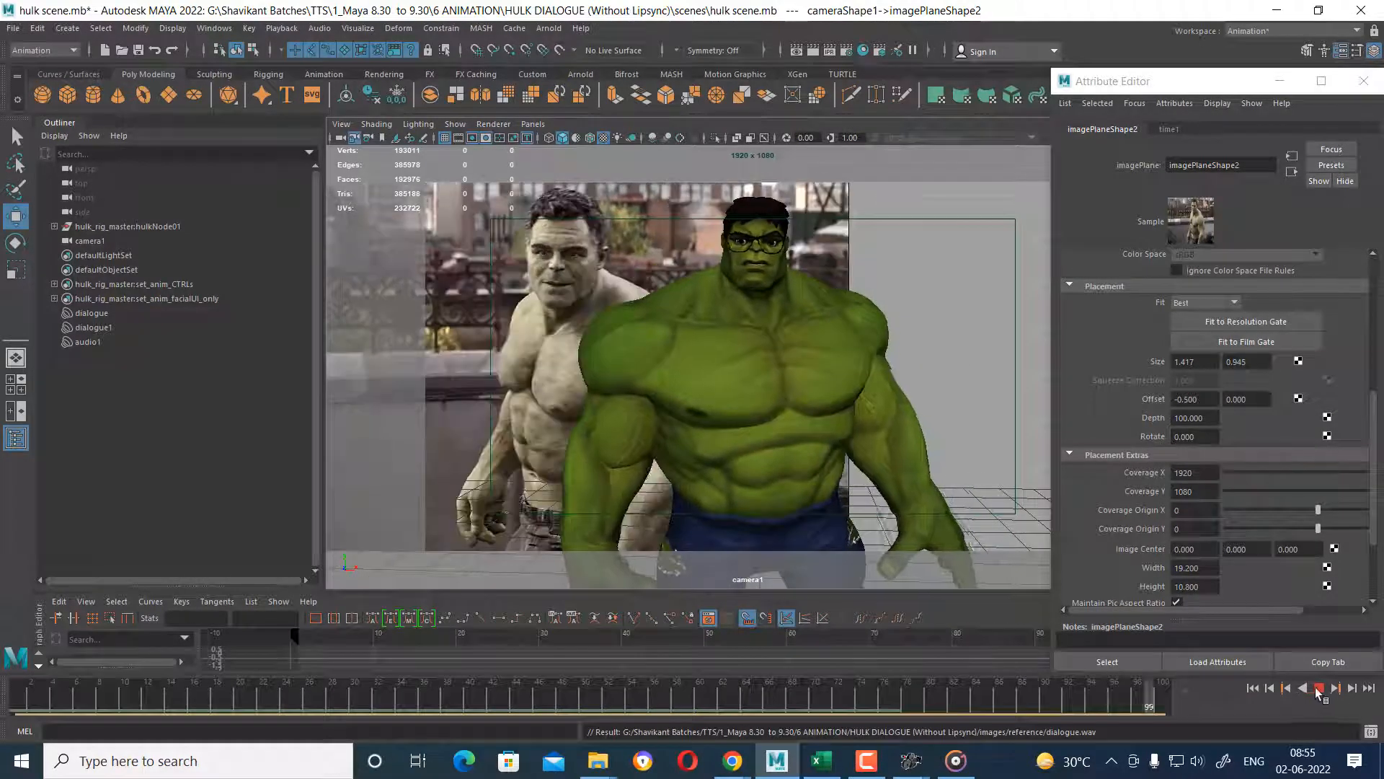
Stop playback at the first frame and set up a side-by-side view with one pane looking through hulk_rig_master:camera_facialUI.
click(1316, 685)
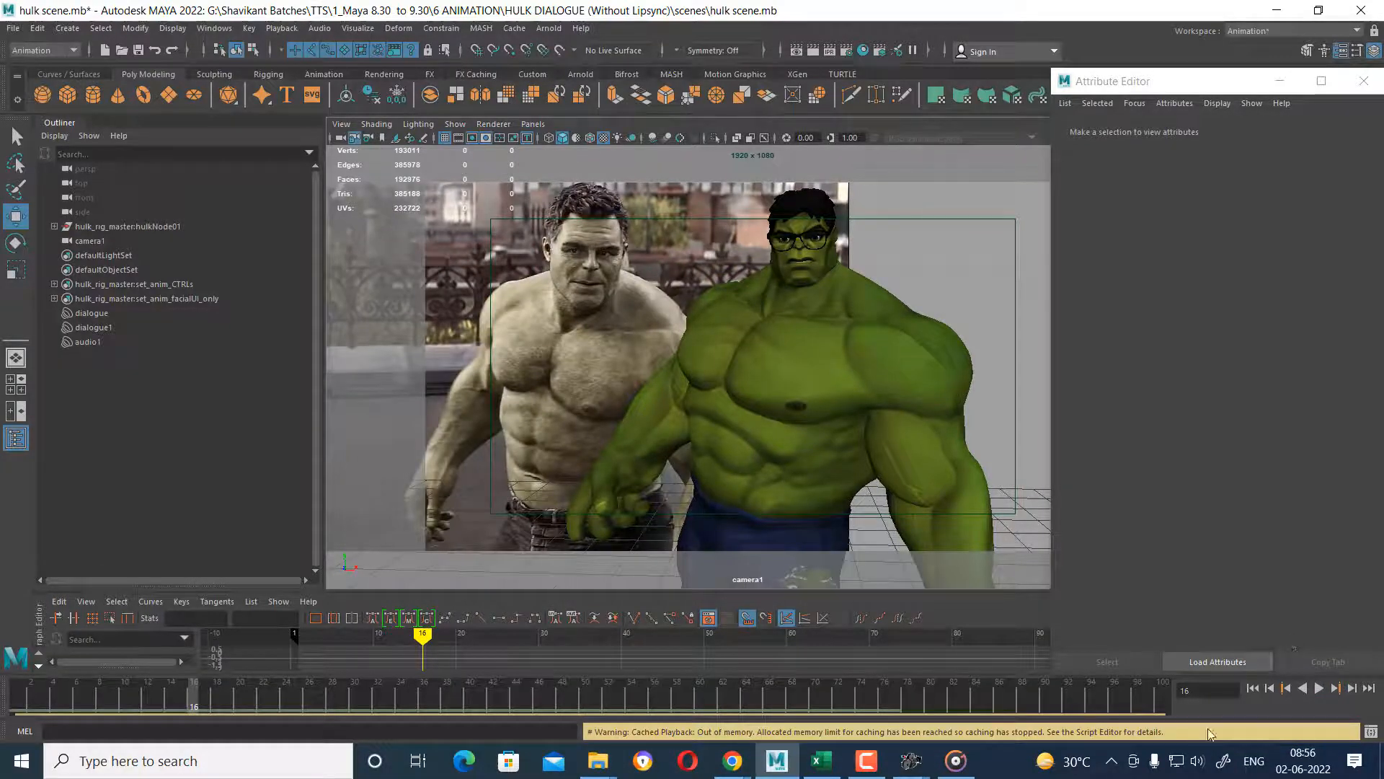
click(1257, 687)
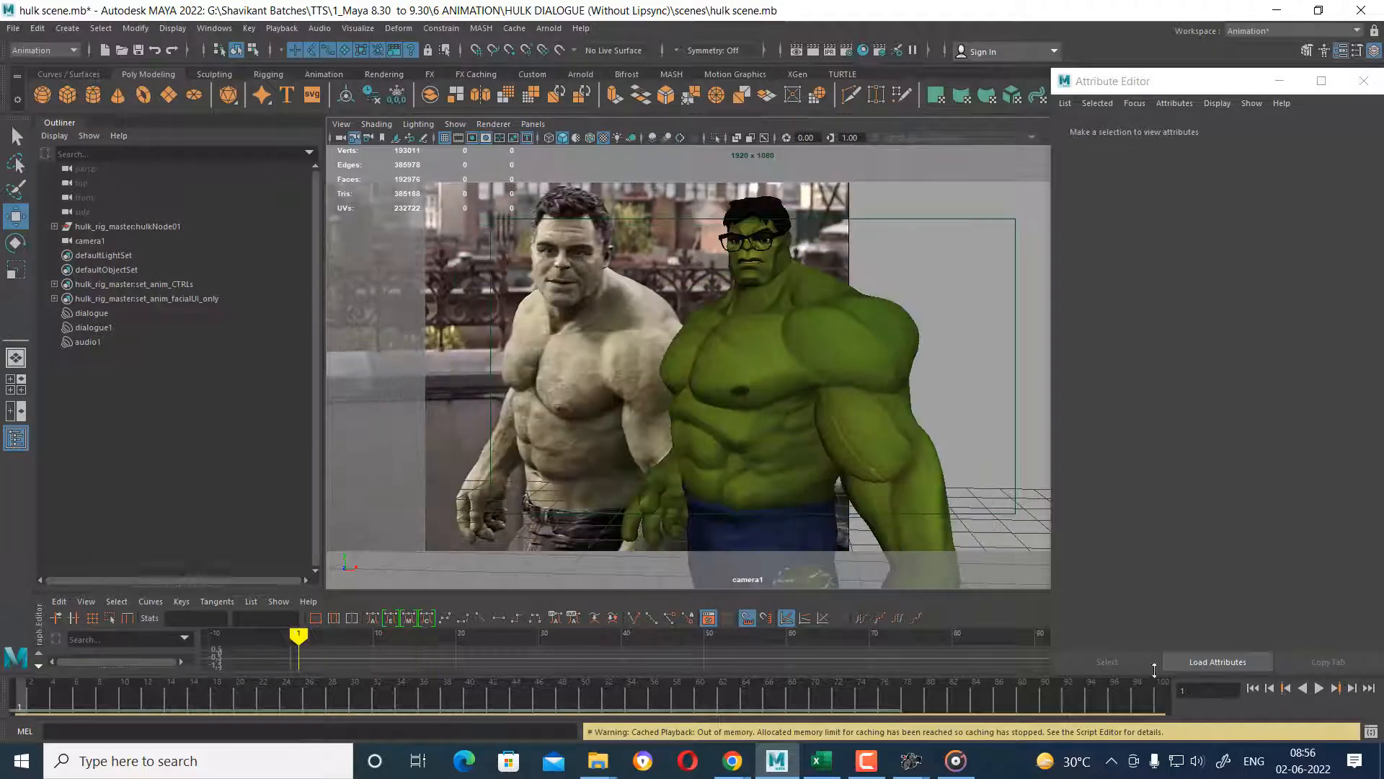
click(16, 413)
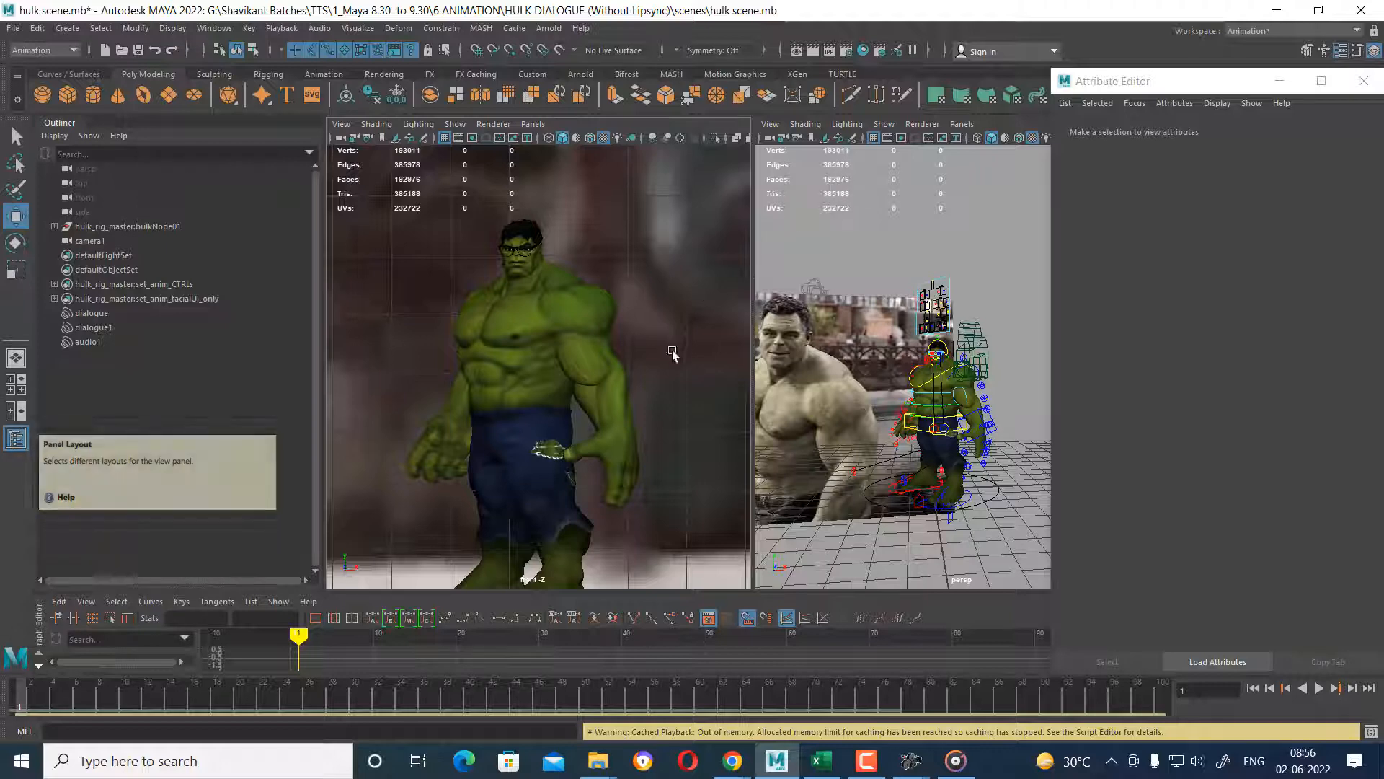
click(963, 124)
mouse_move(1009, 138)
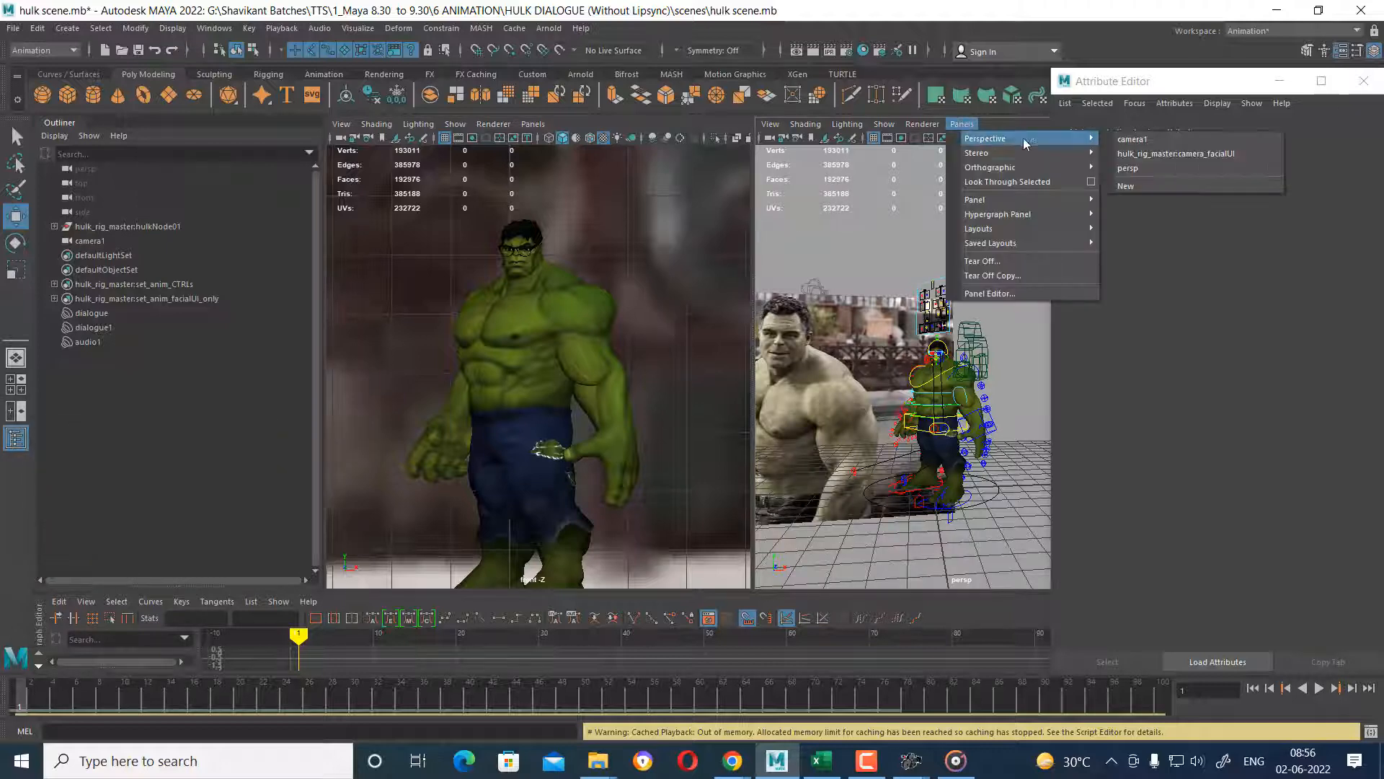
click(1148, 151)
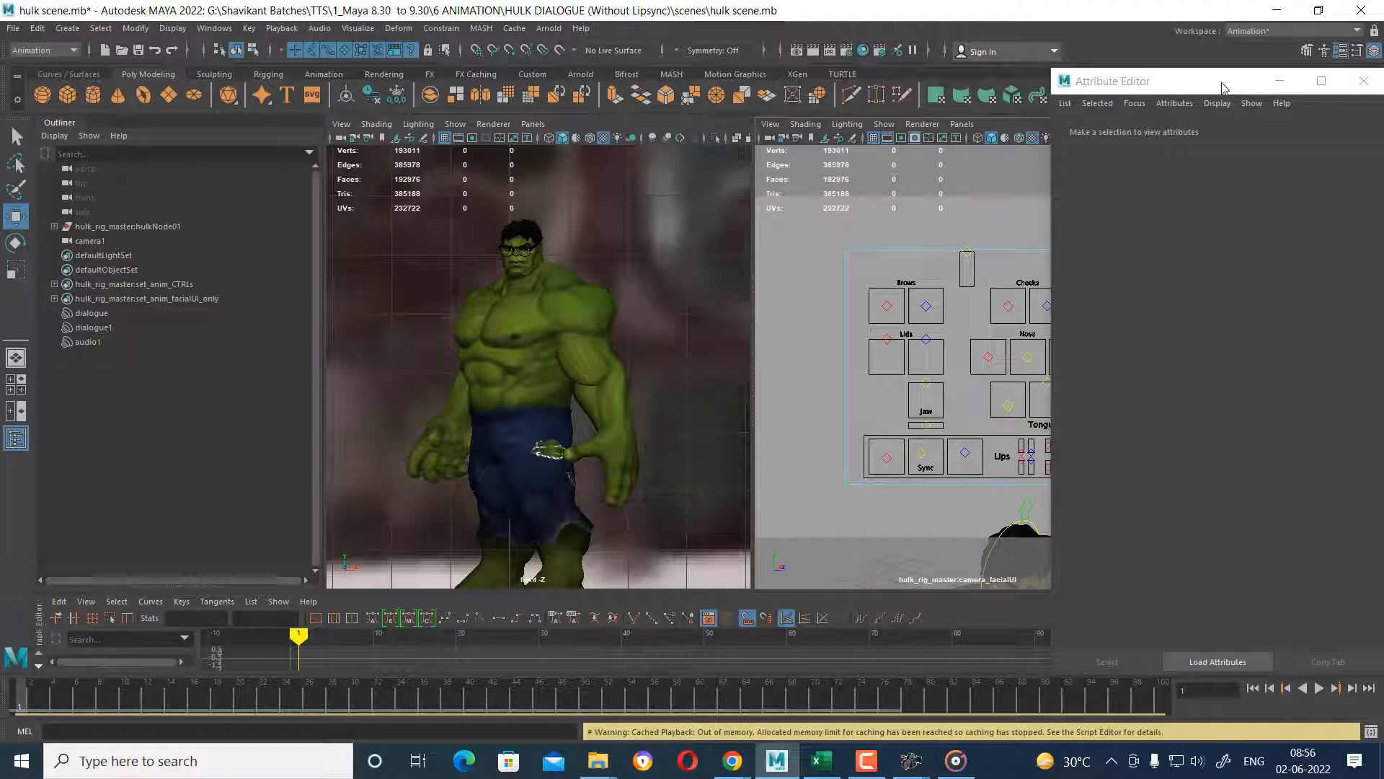
Show camera1 in the other pane and make room for the views by closing the Attribute Editor and narrowing the Outliner.
drag(1223, 82, 984, 175)
click(1068, 176)
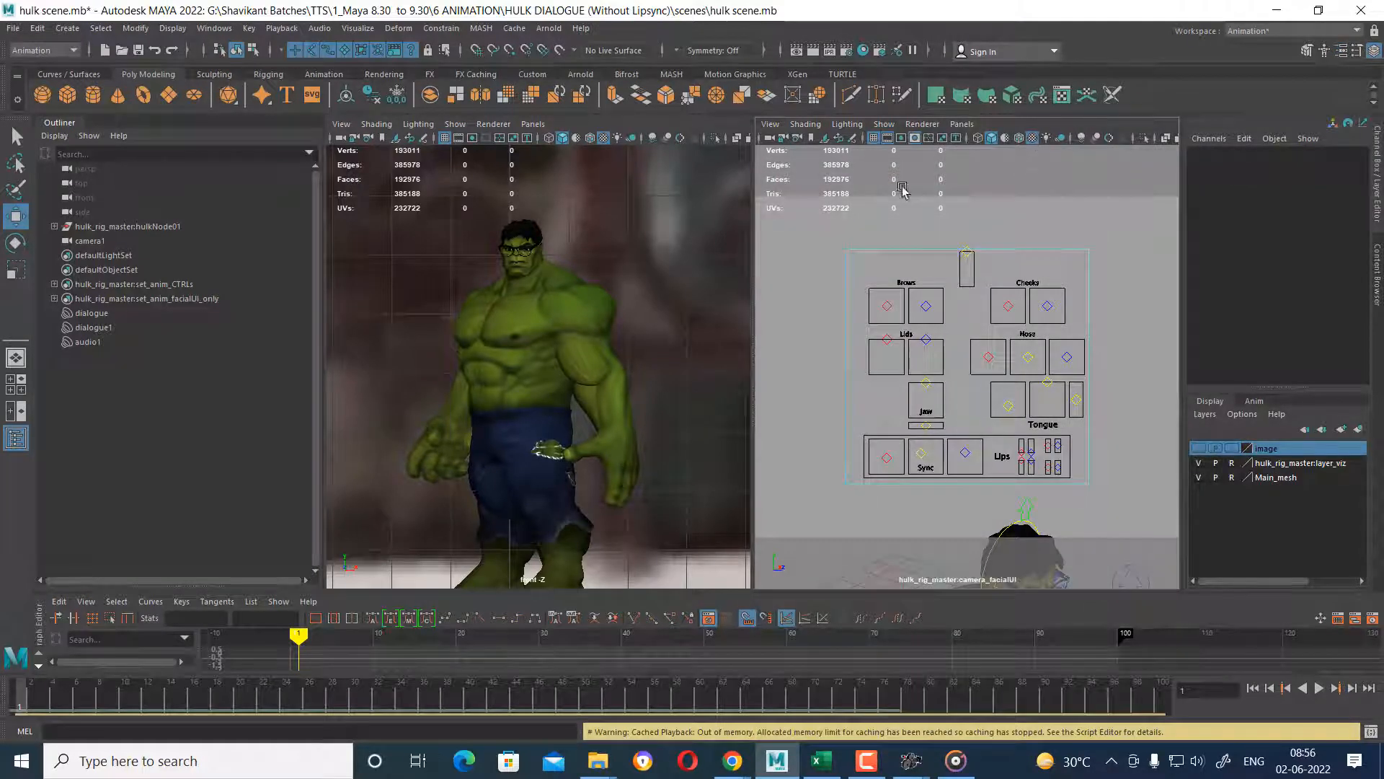
click(534, 124)
mouse_move(559, 141)
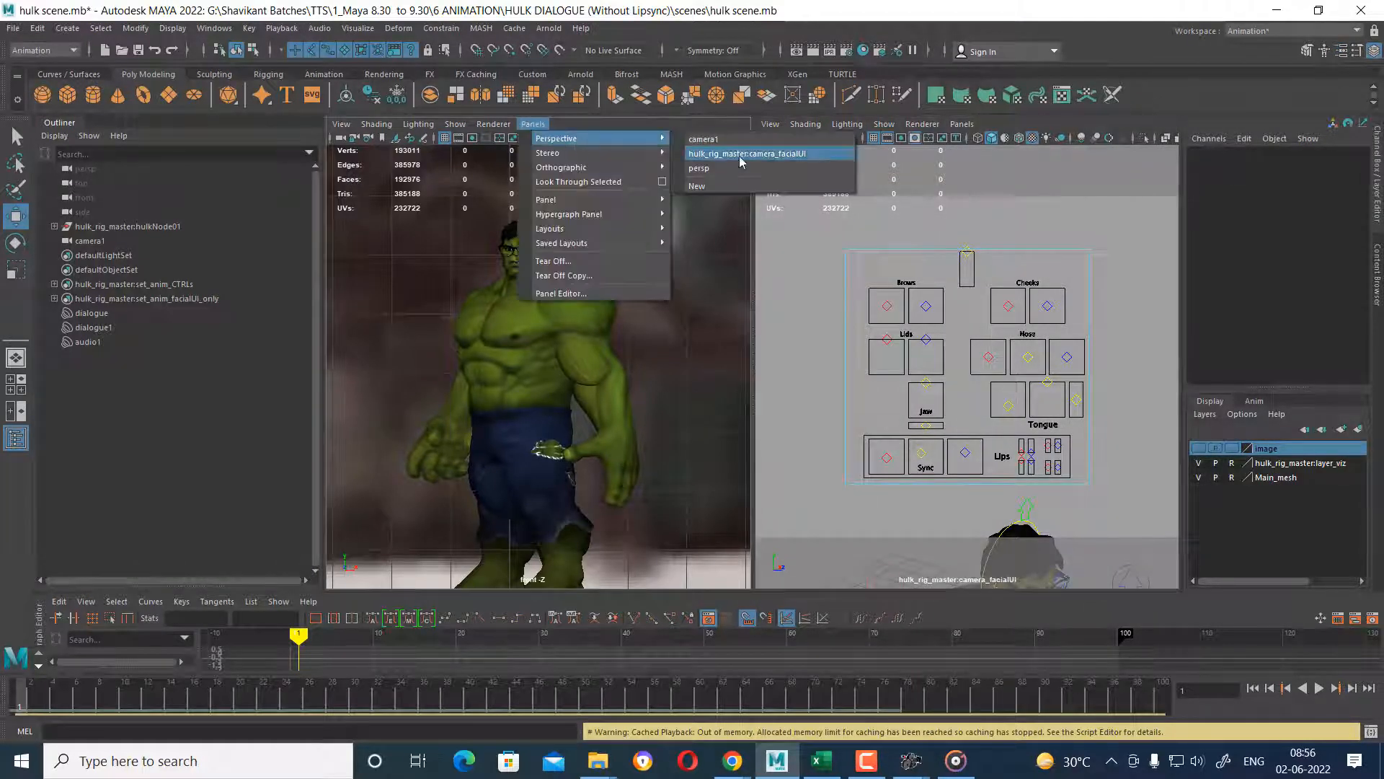
click(733, 139)
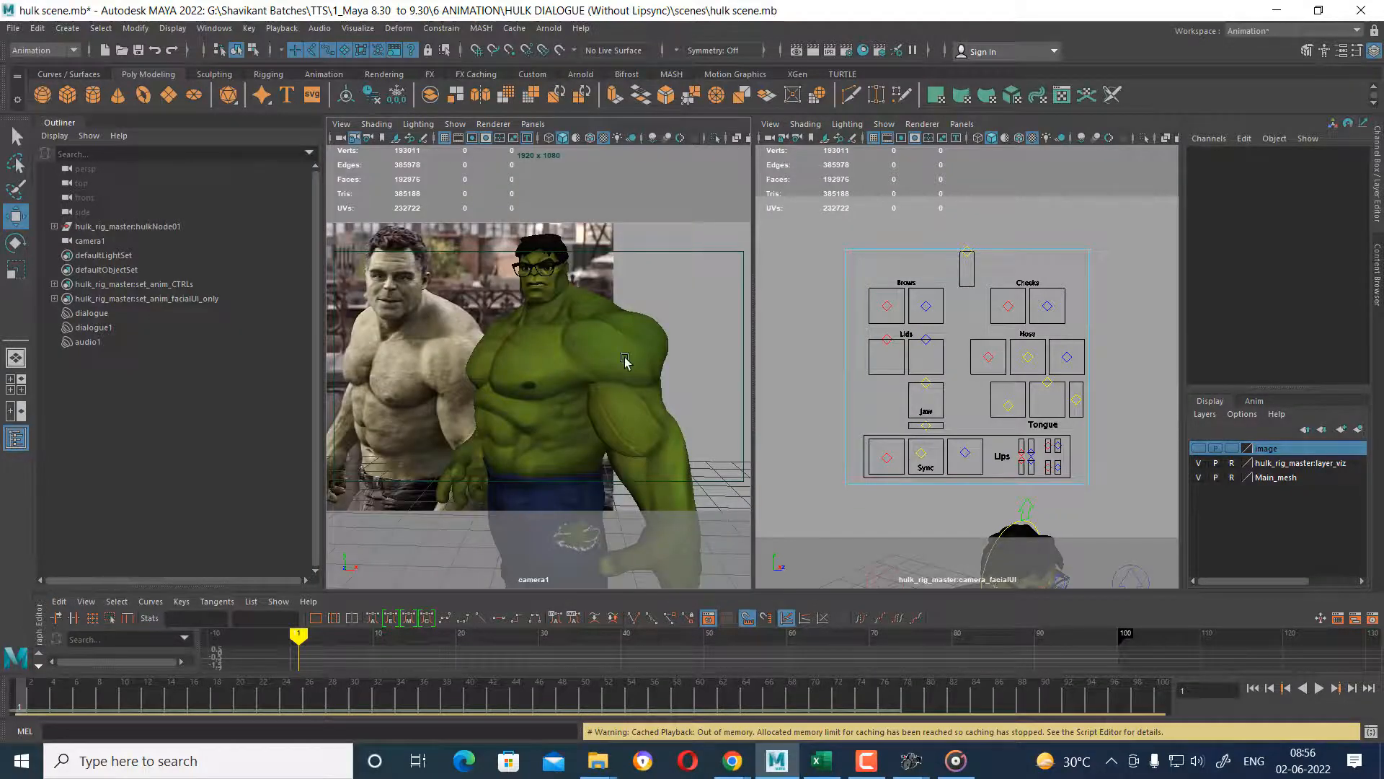
drag(323, 319, 224, 323)
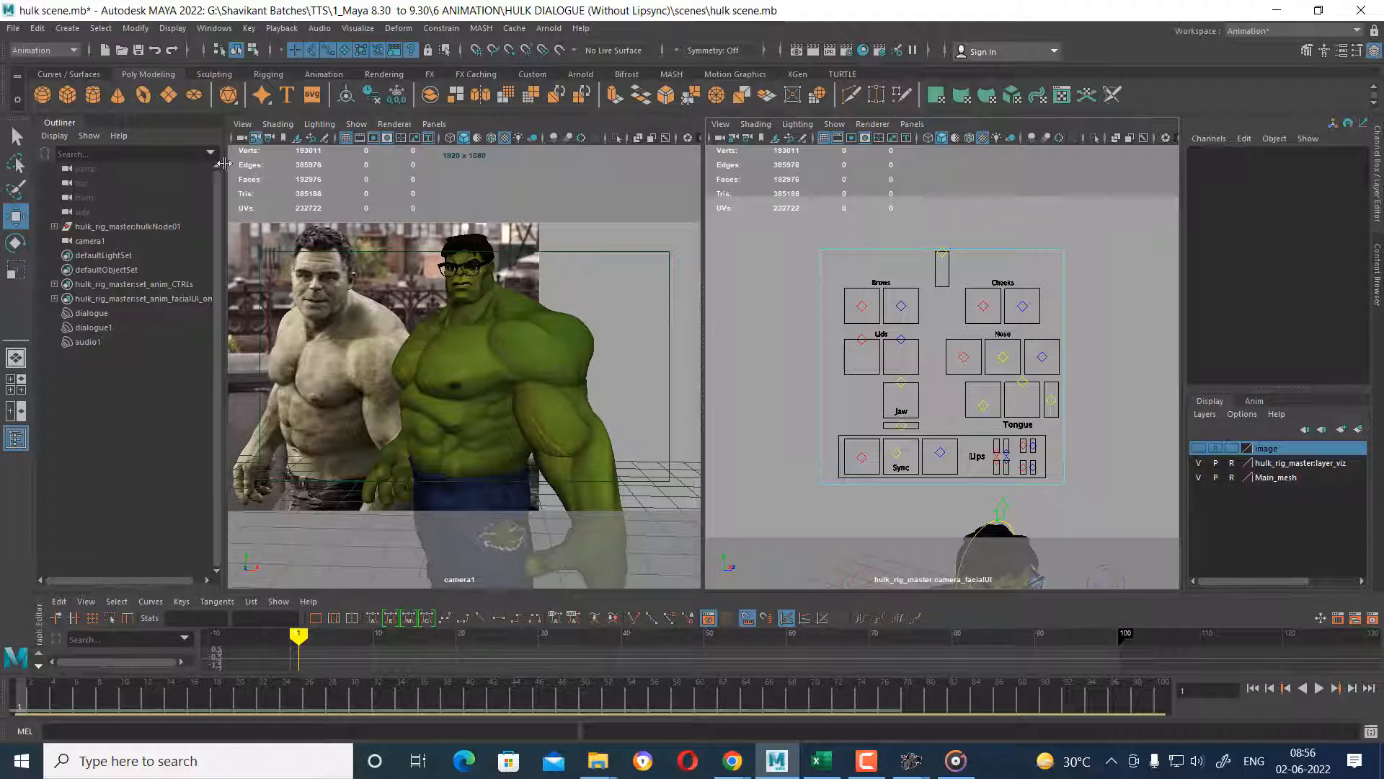
Try a focal length of 20 on camera1 and set it back to 35.
click(241, 138)
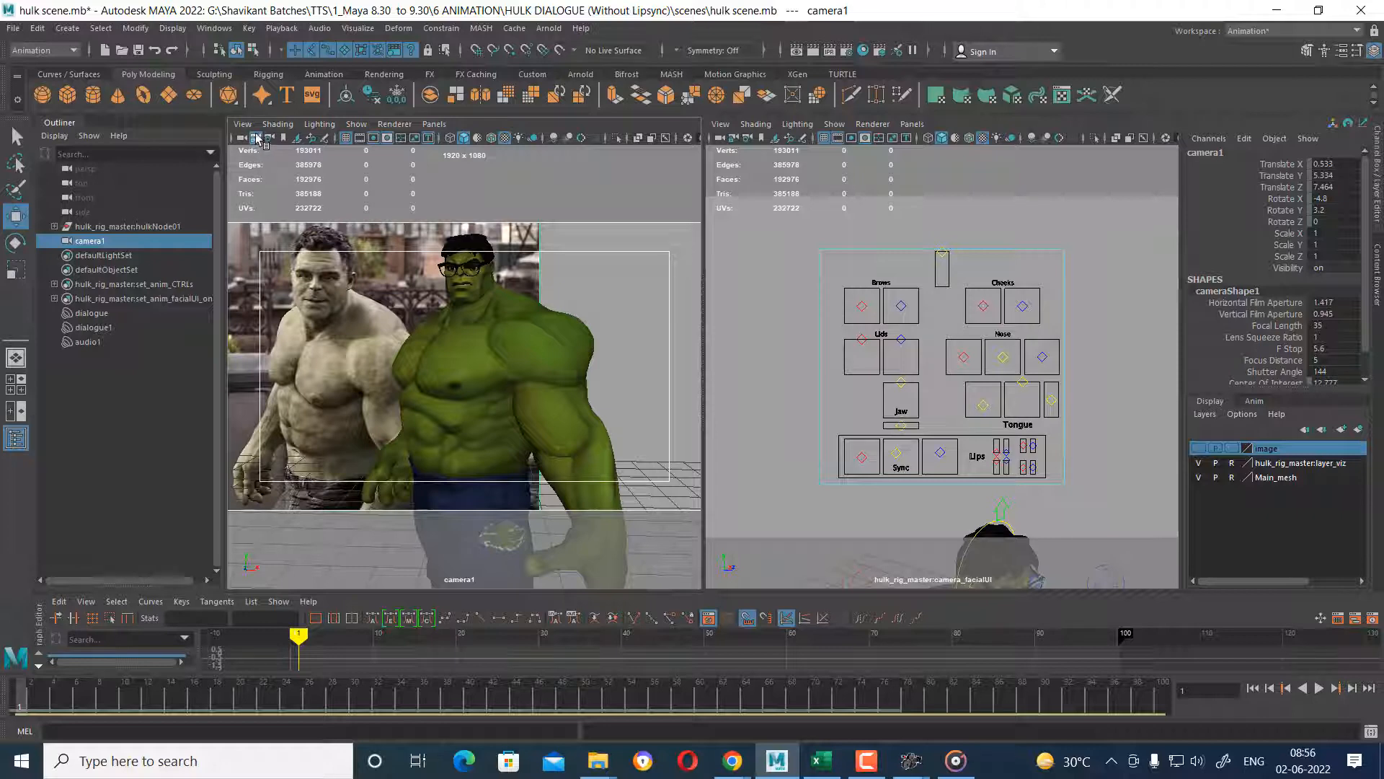
click(256, 139)
key(ctrl+a)
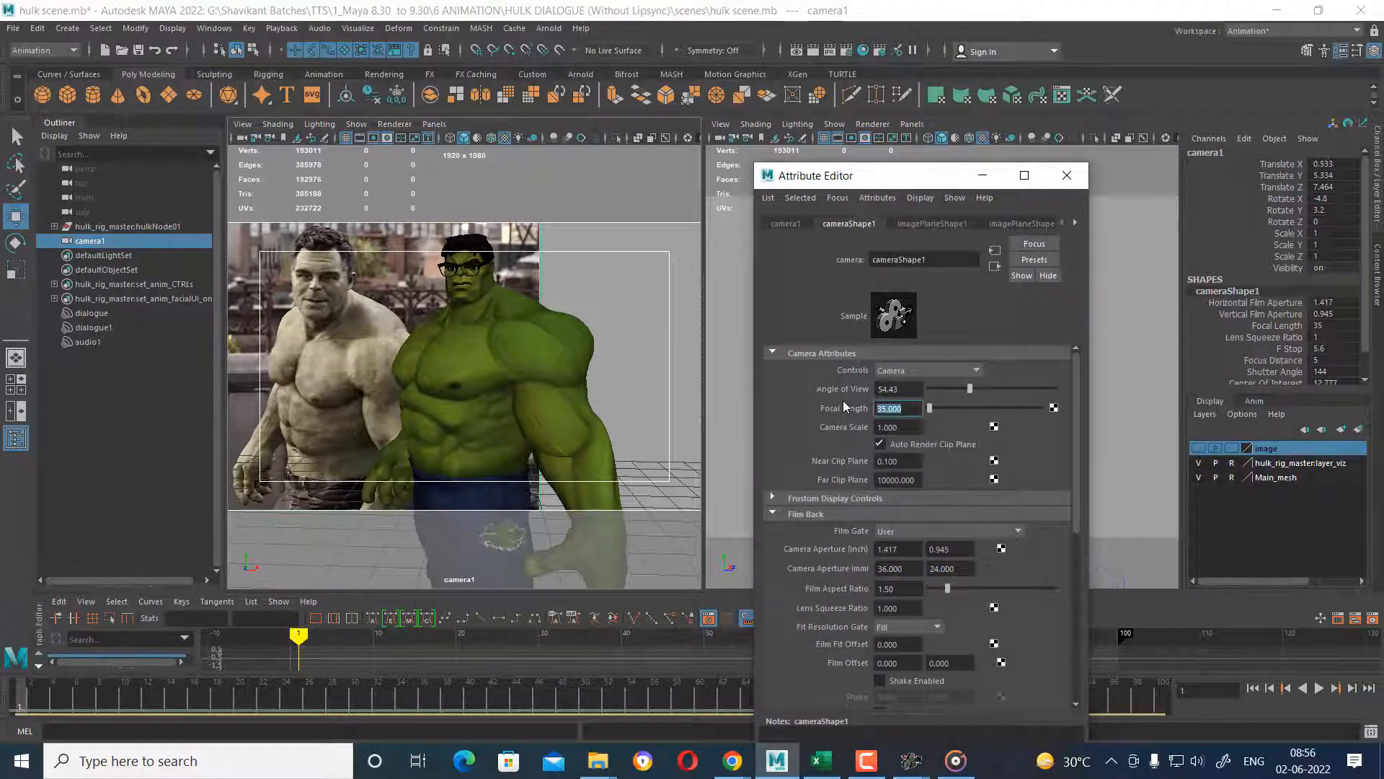
text(20)
key(Return)
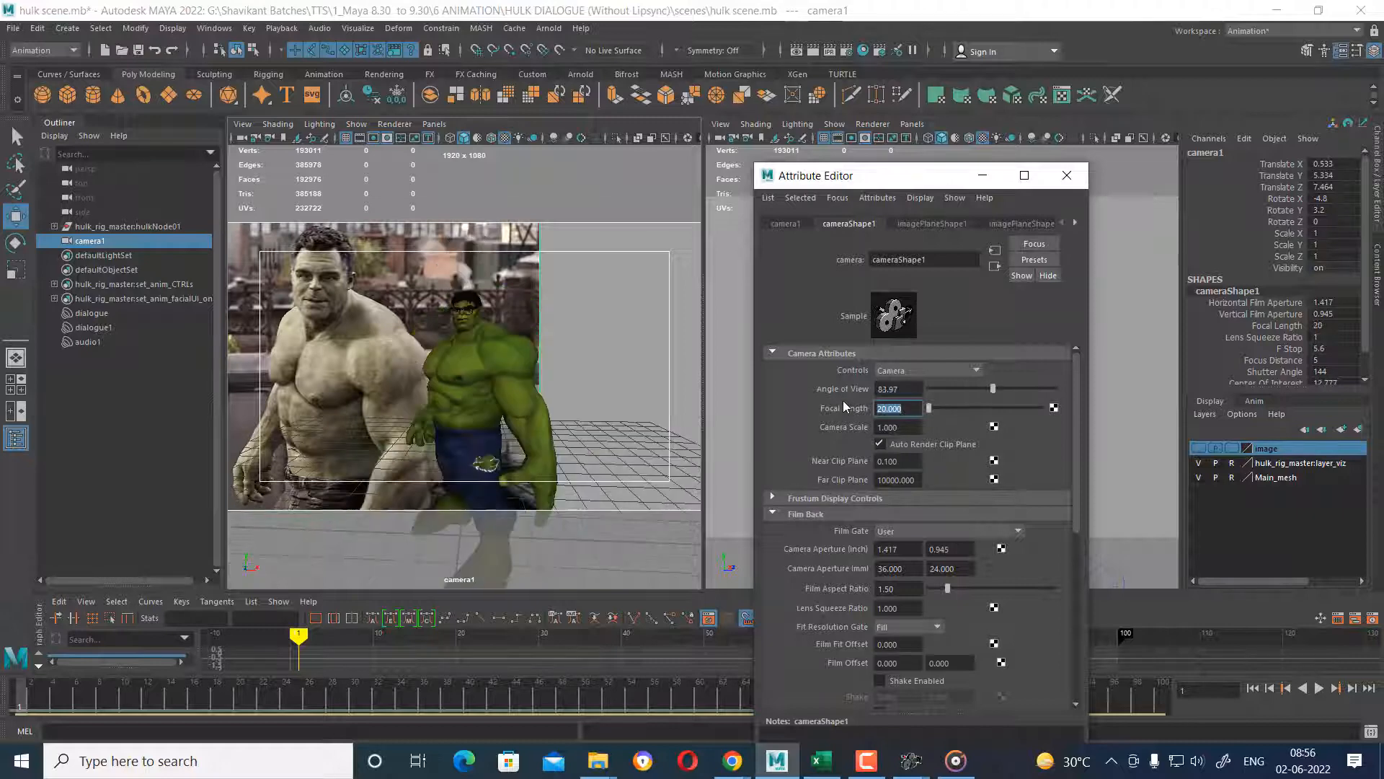
text(35)
key(Return)
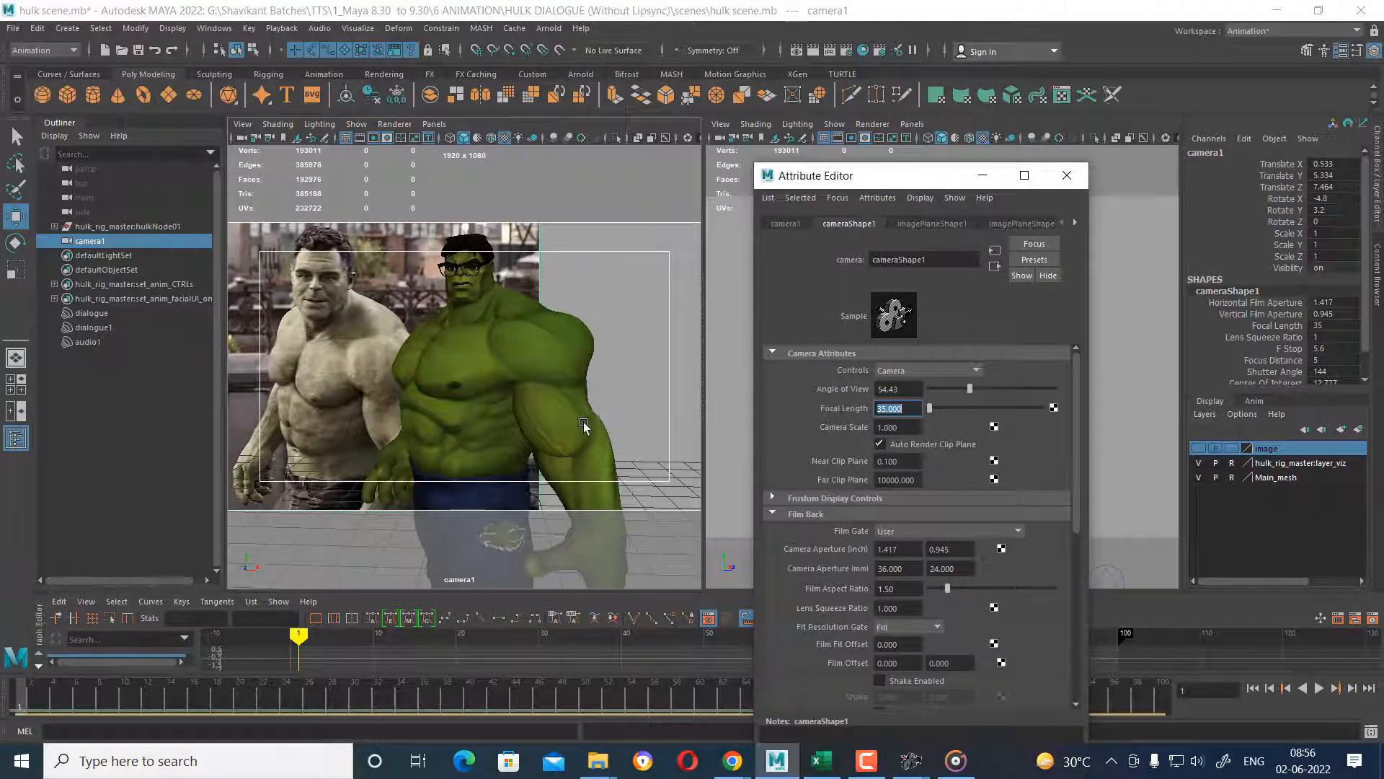
Dolly camera1 back to about Translate Z 7.9 and close the Attribute Editor.
right_click(612, 394)
click(622, 347)
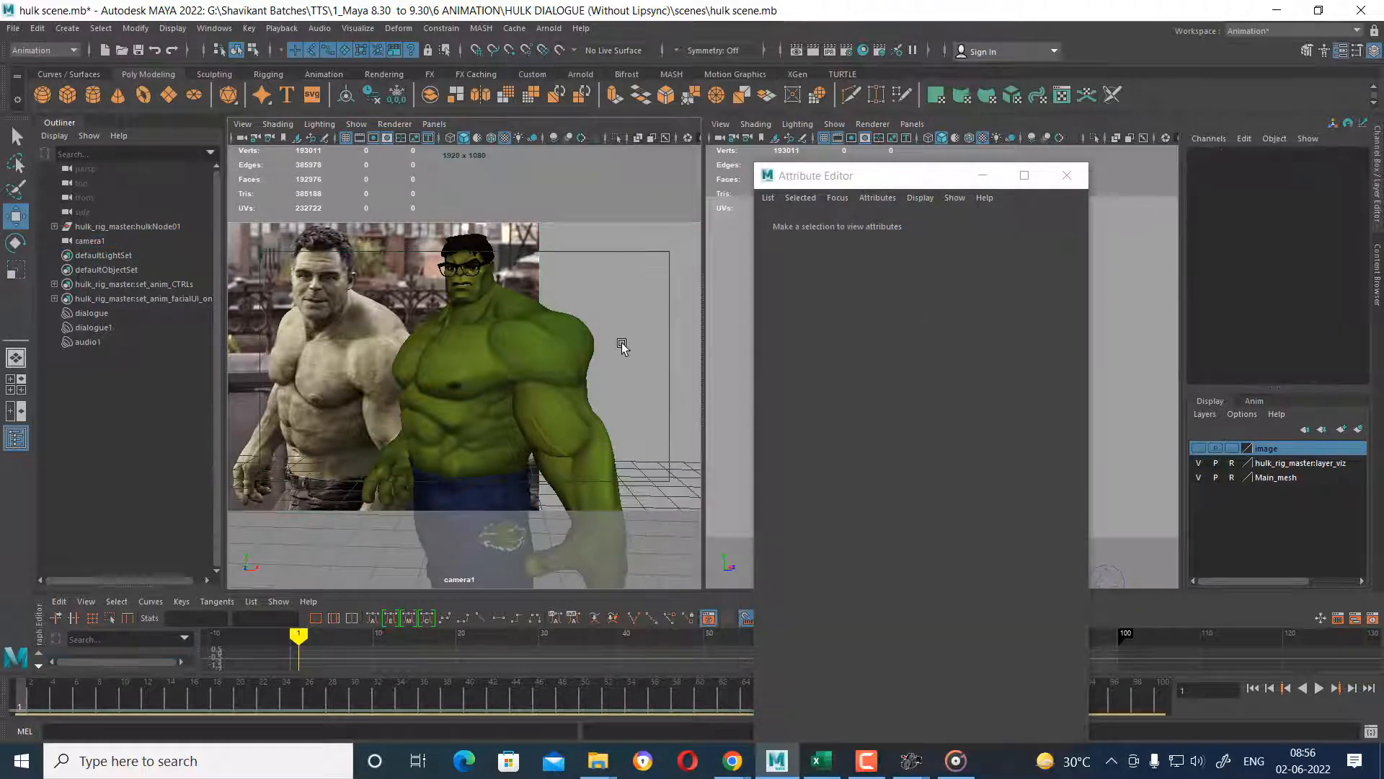
key(ctrl+z)
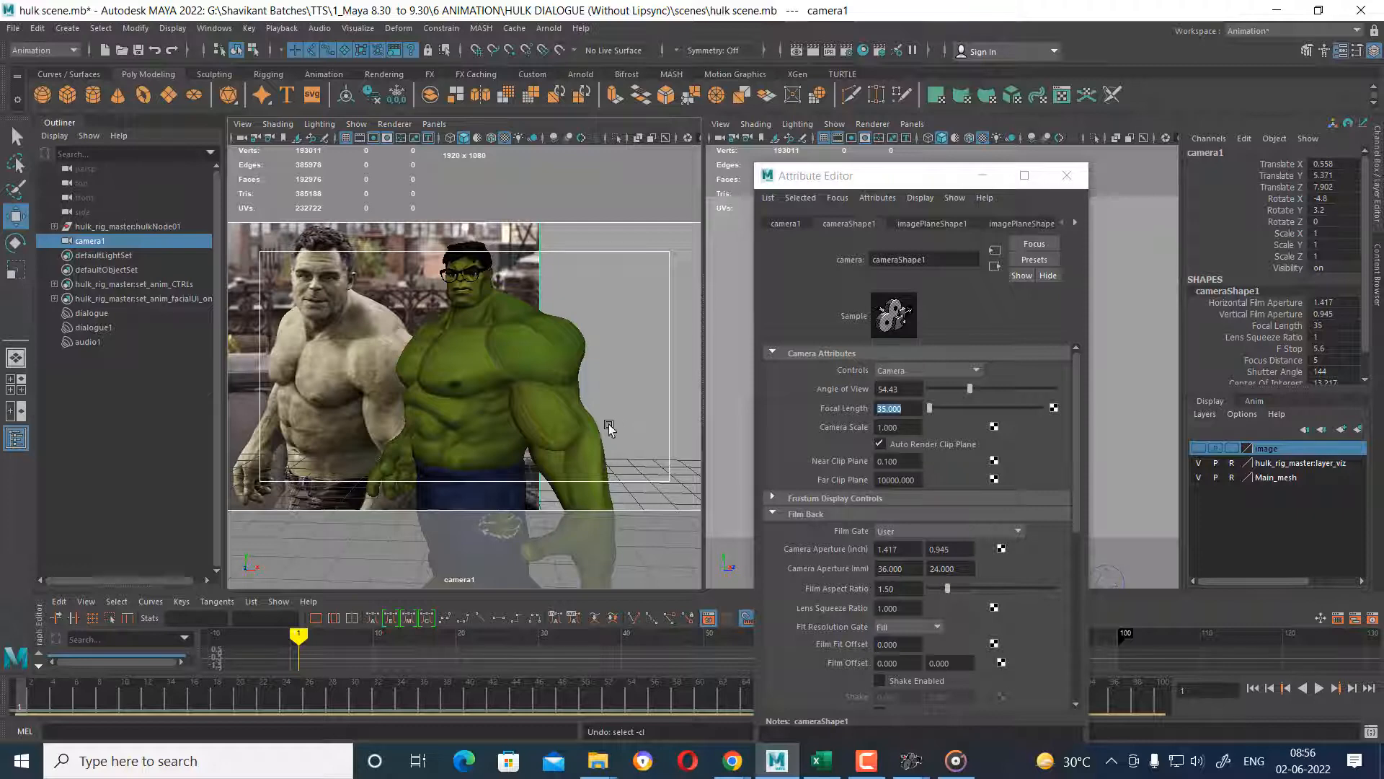
click(1067, 175)
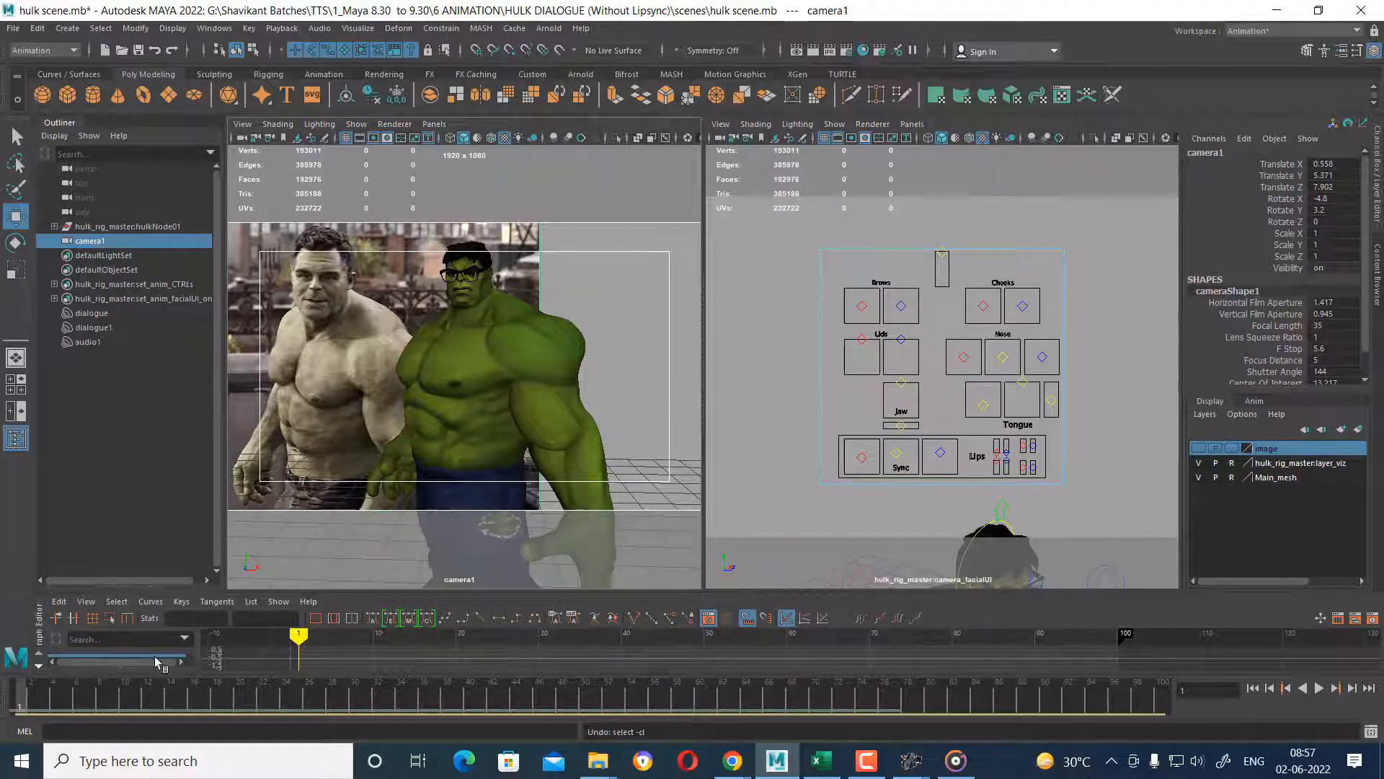
Play the animation through camera1 to review the framing beside the reference, stop it, and leave the face controls deselected.
key(alt+v)
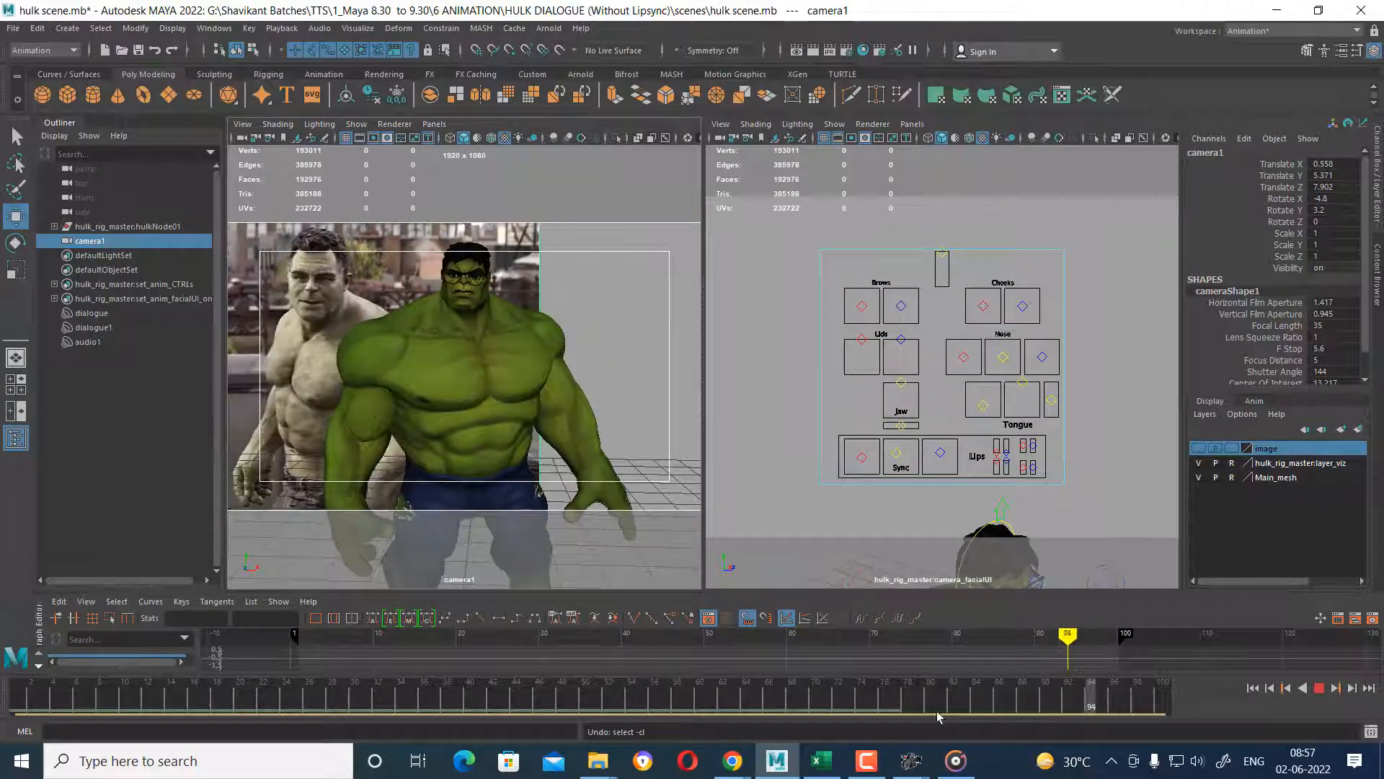
key(Escape)
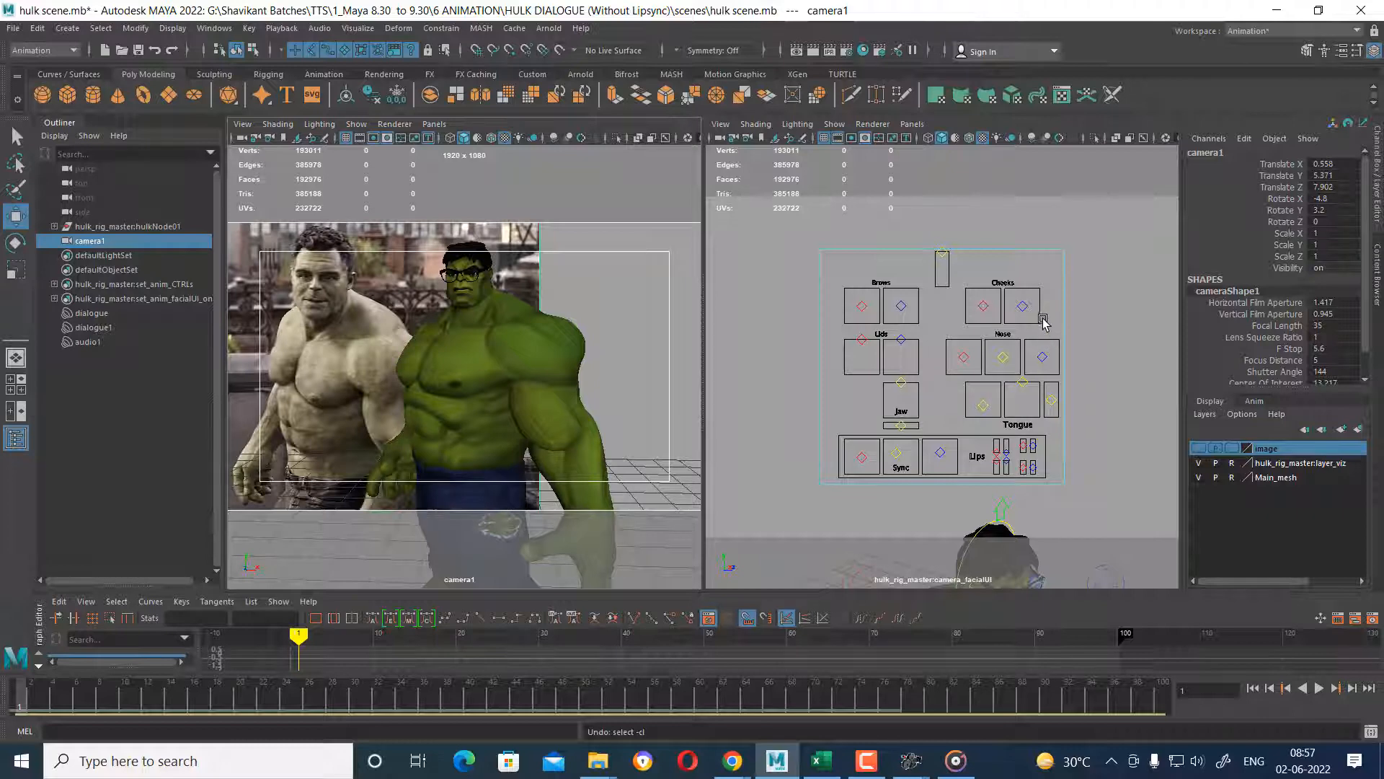
click(1022, 305)
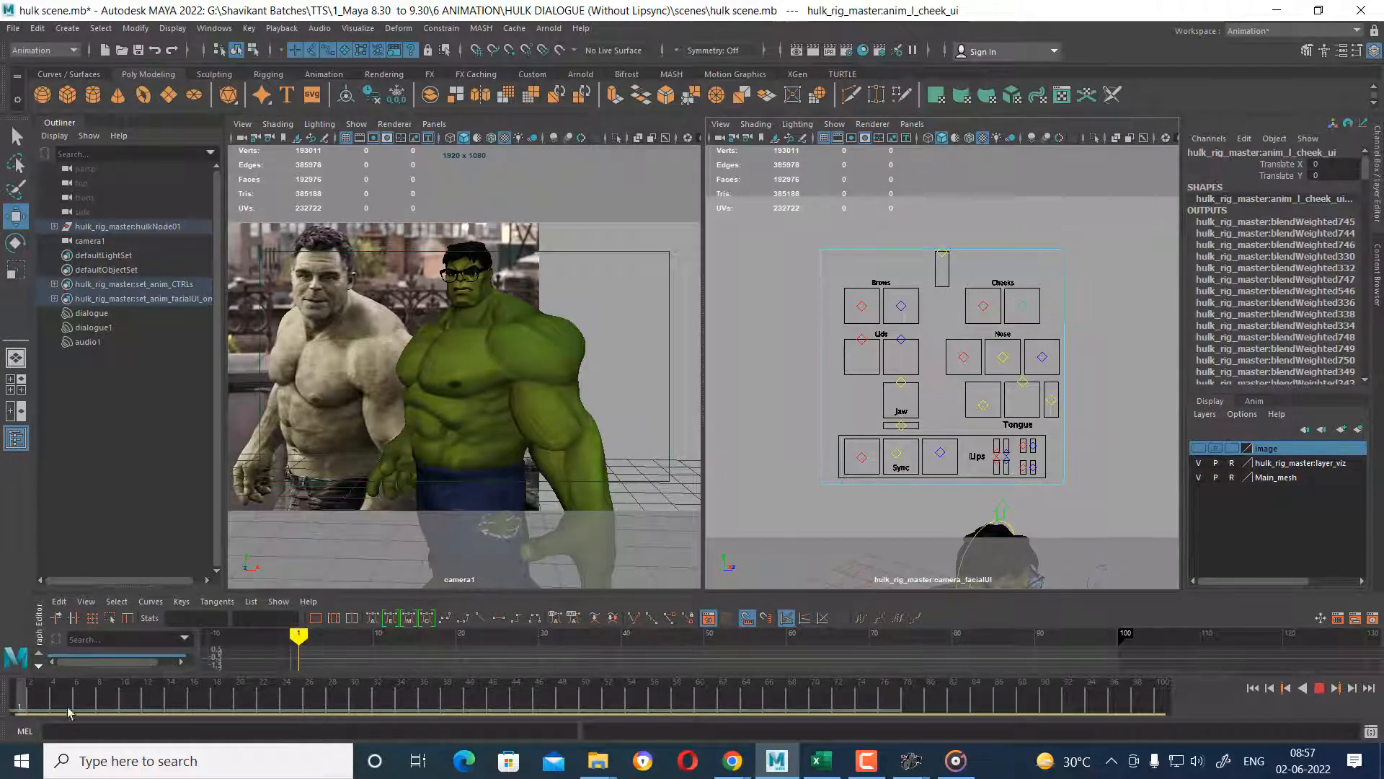
click(743, 405)
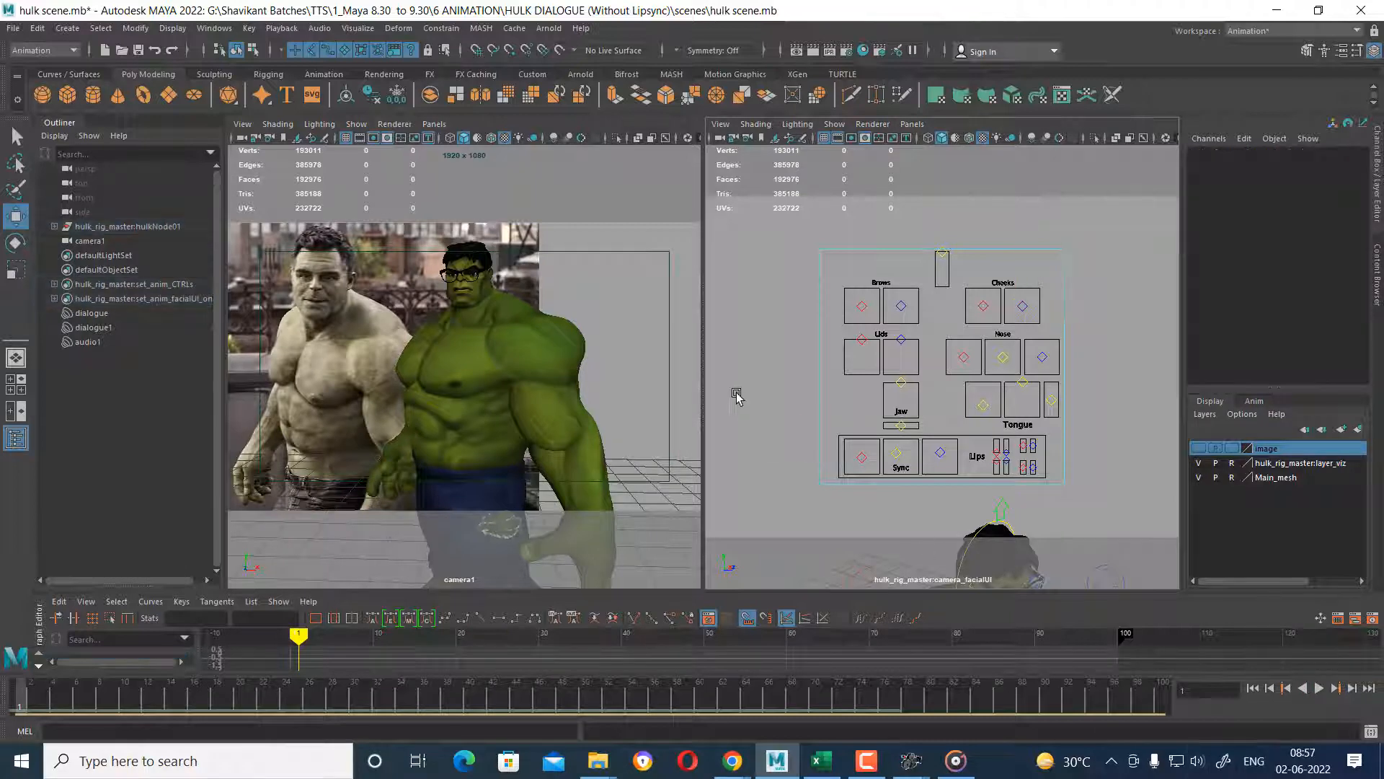
Show the Range Slider below the timeline.
key(space)
click(1108, 453)
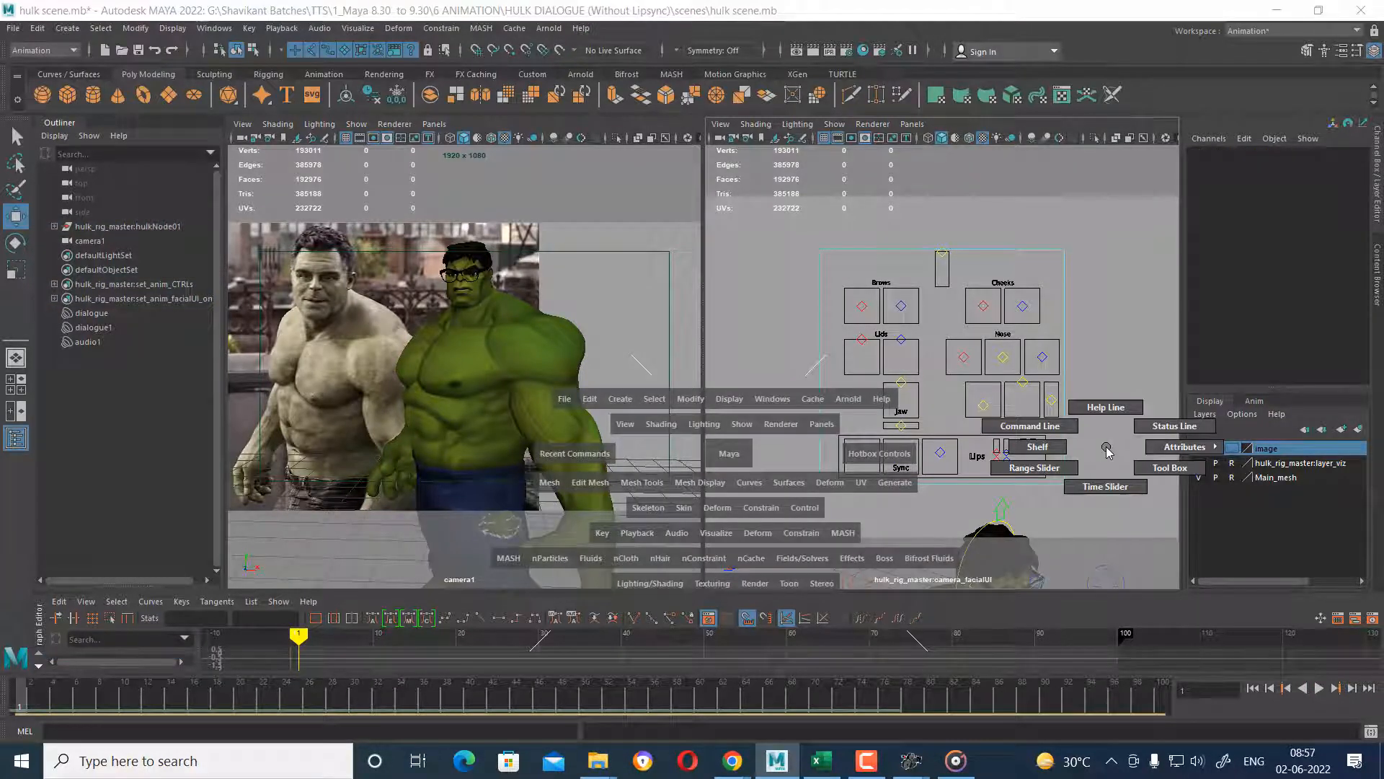
click(1035, 468)
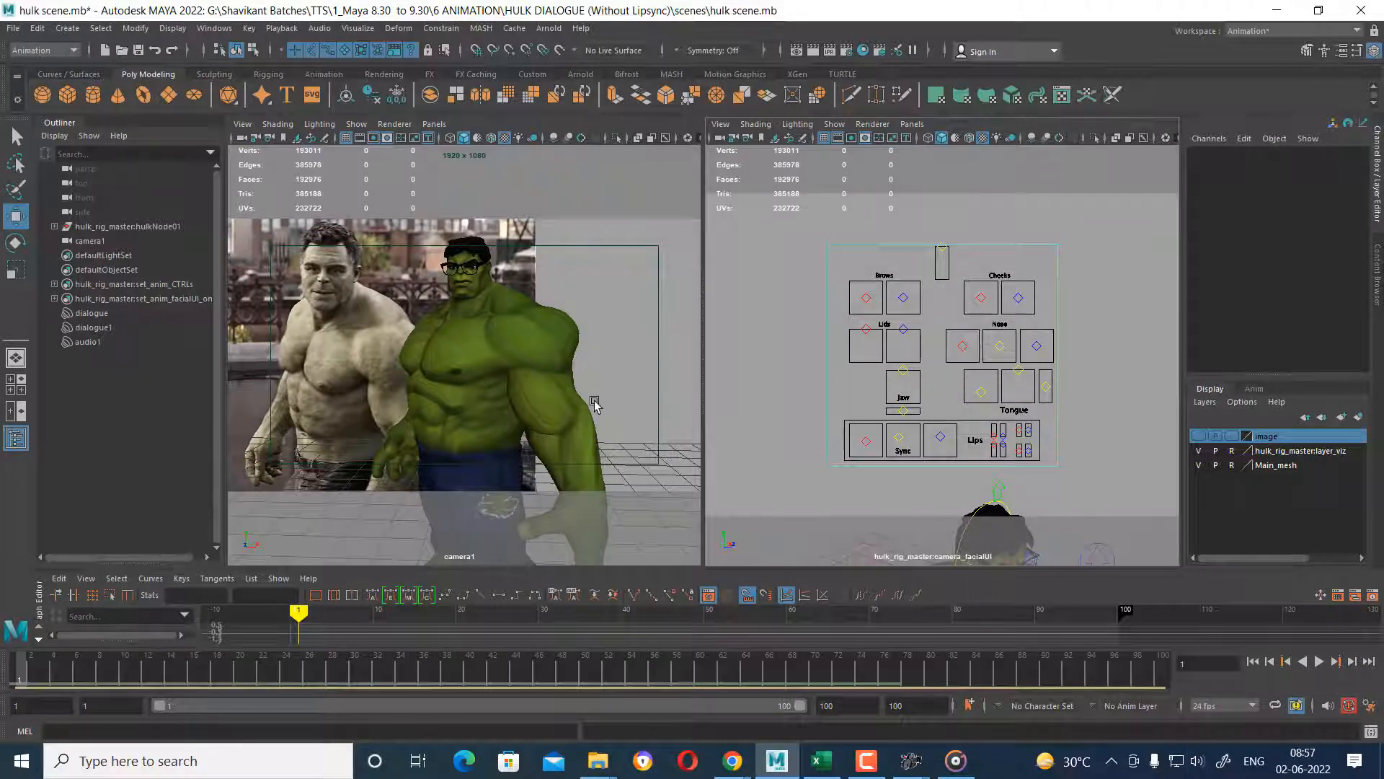
Switch the camera1 pane to the persp view and frame the Hulk's face close up.
key(space)
drag(602, 399, 603, 295)
scroll(497, 371, up, 5)
alt+drag(507, 418, 563, 400)
scroll(553, 403, up, 3)
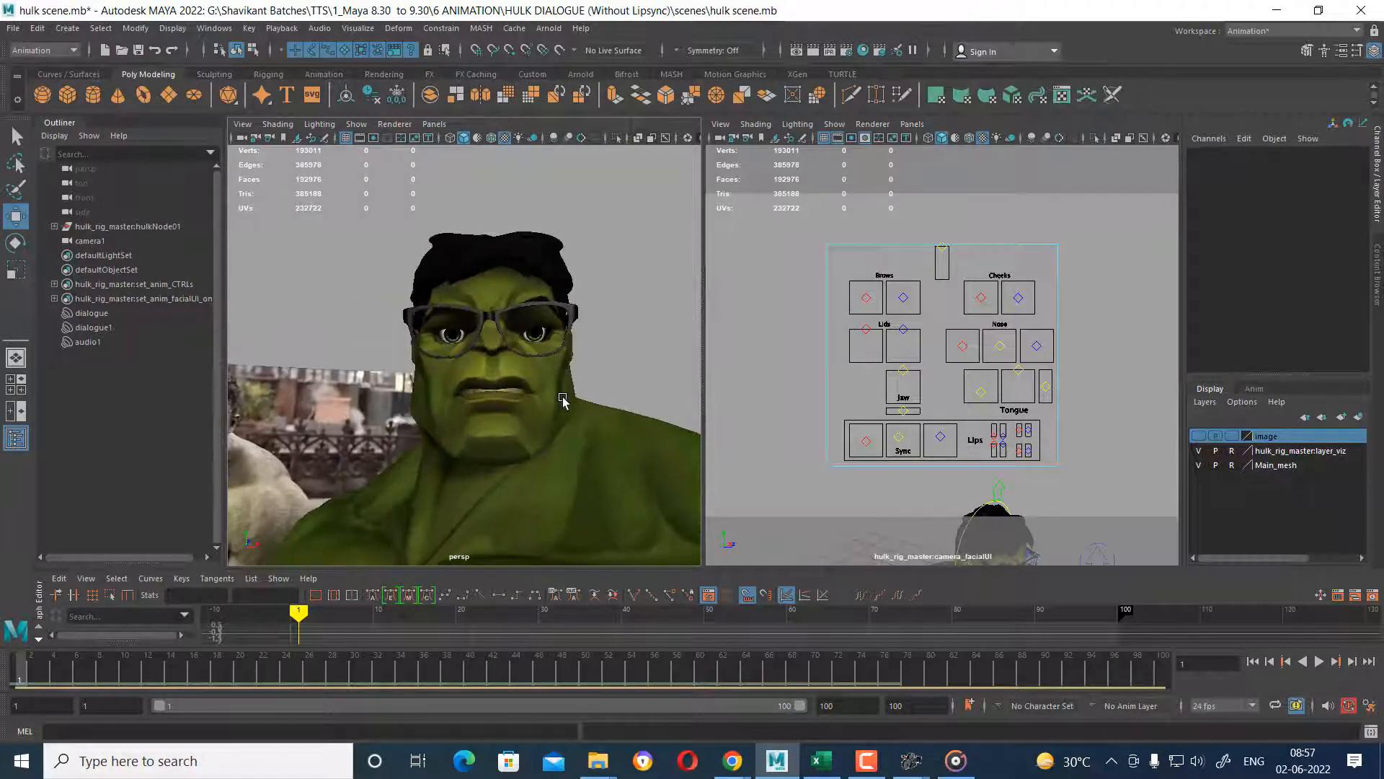
scroll(563, 401, up, 4)
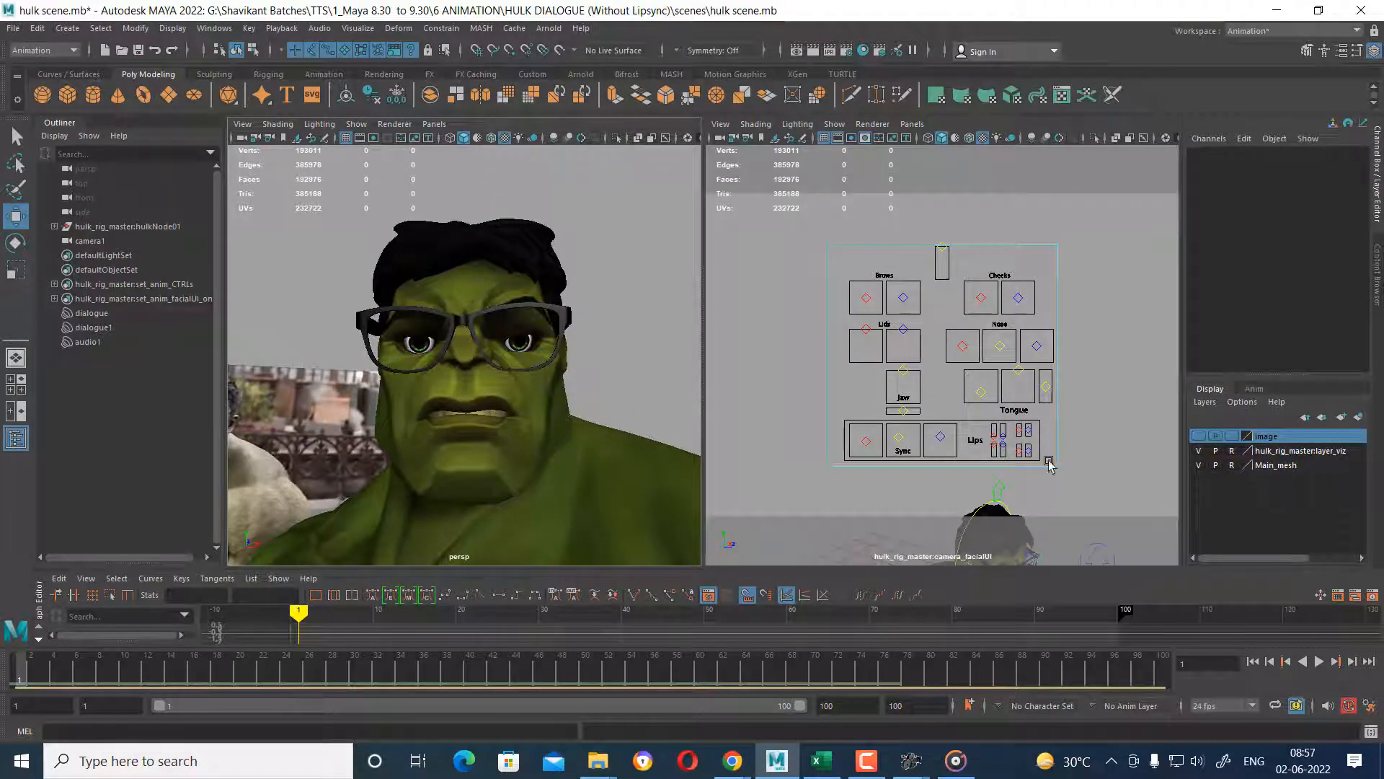
Test the left and right cheek controls in the facial UI by moving each vertically, undoing the moves.
click(1021, 301)
drag(1021, 302, 1017, 225)
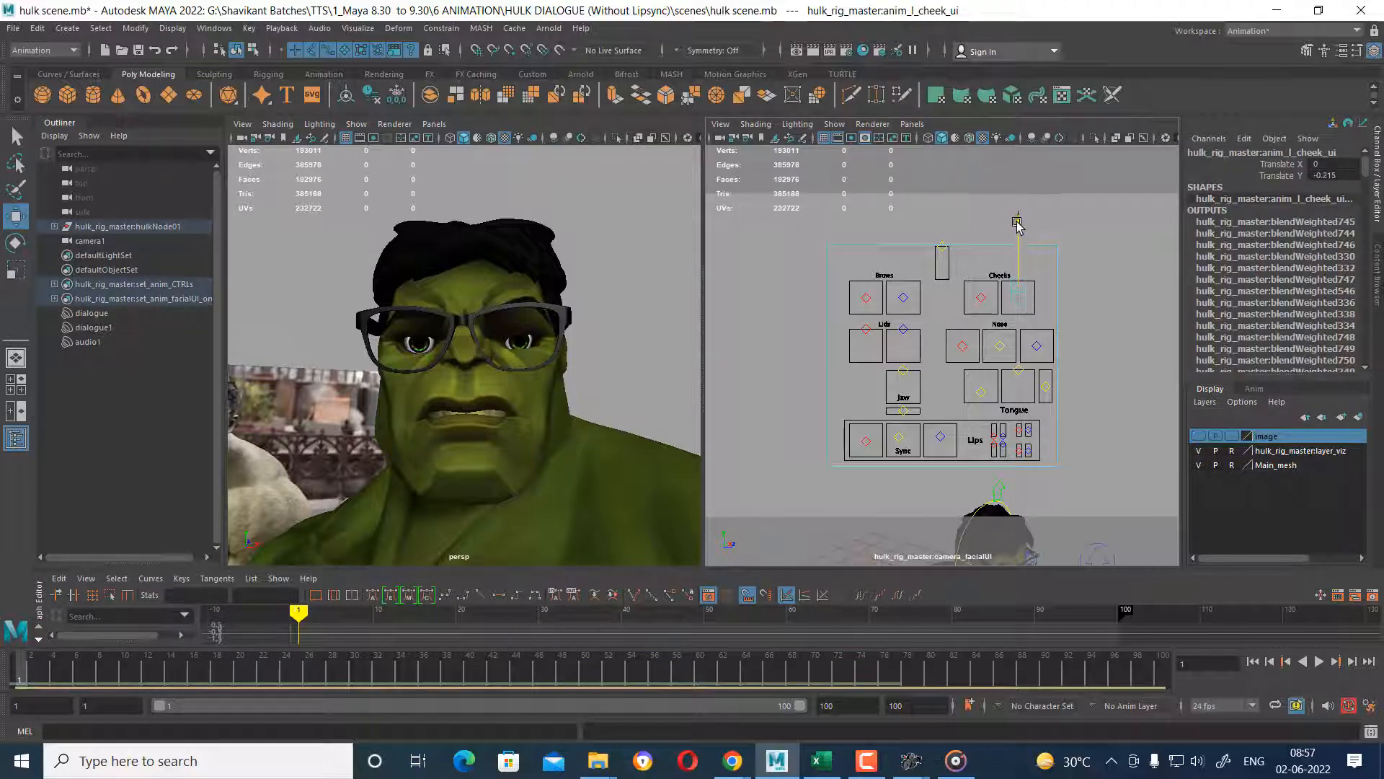
key(ctrl+z)
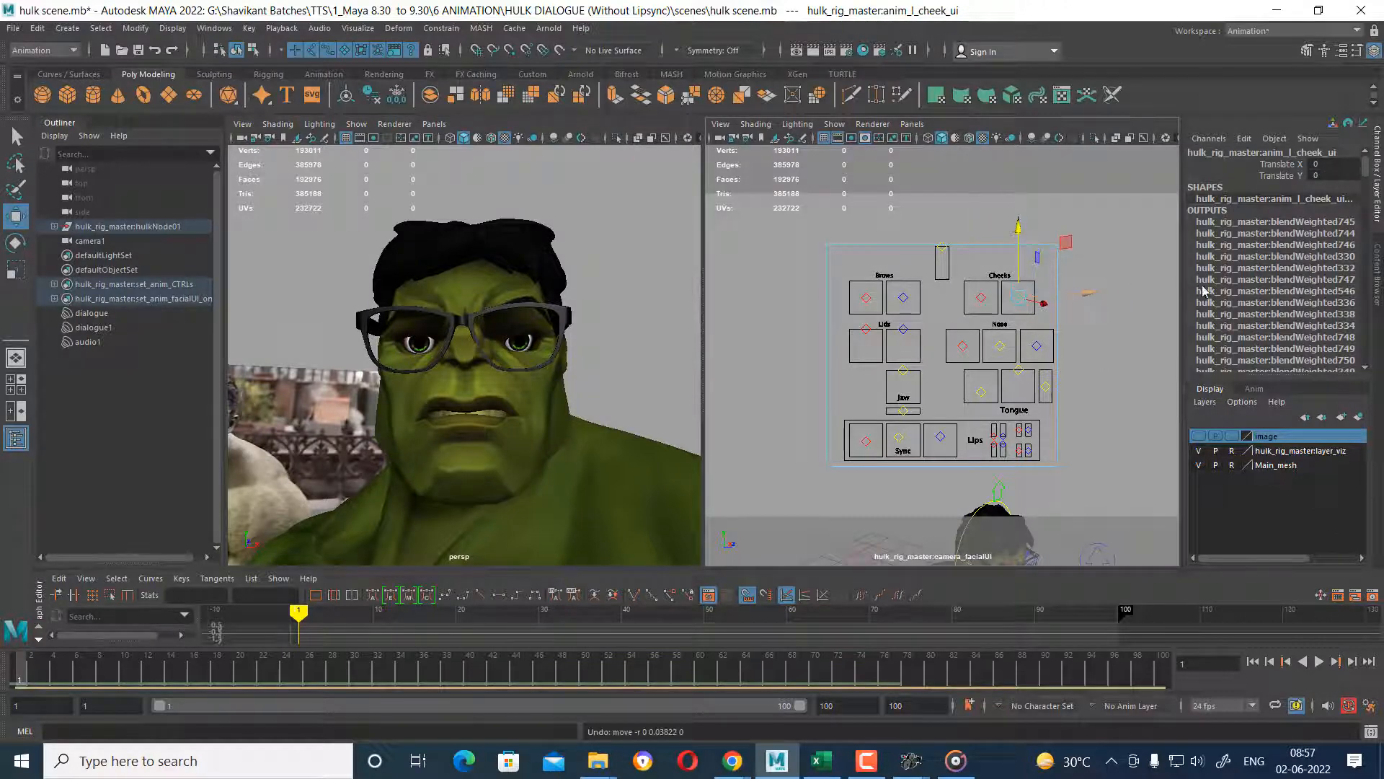
click(981, 301)
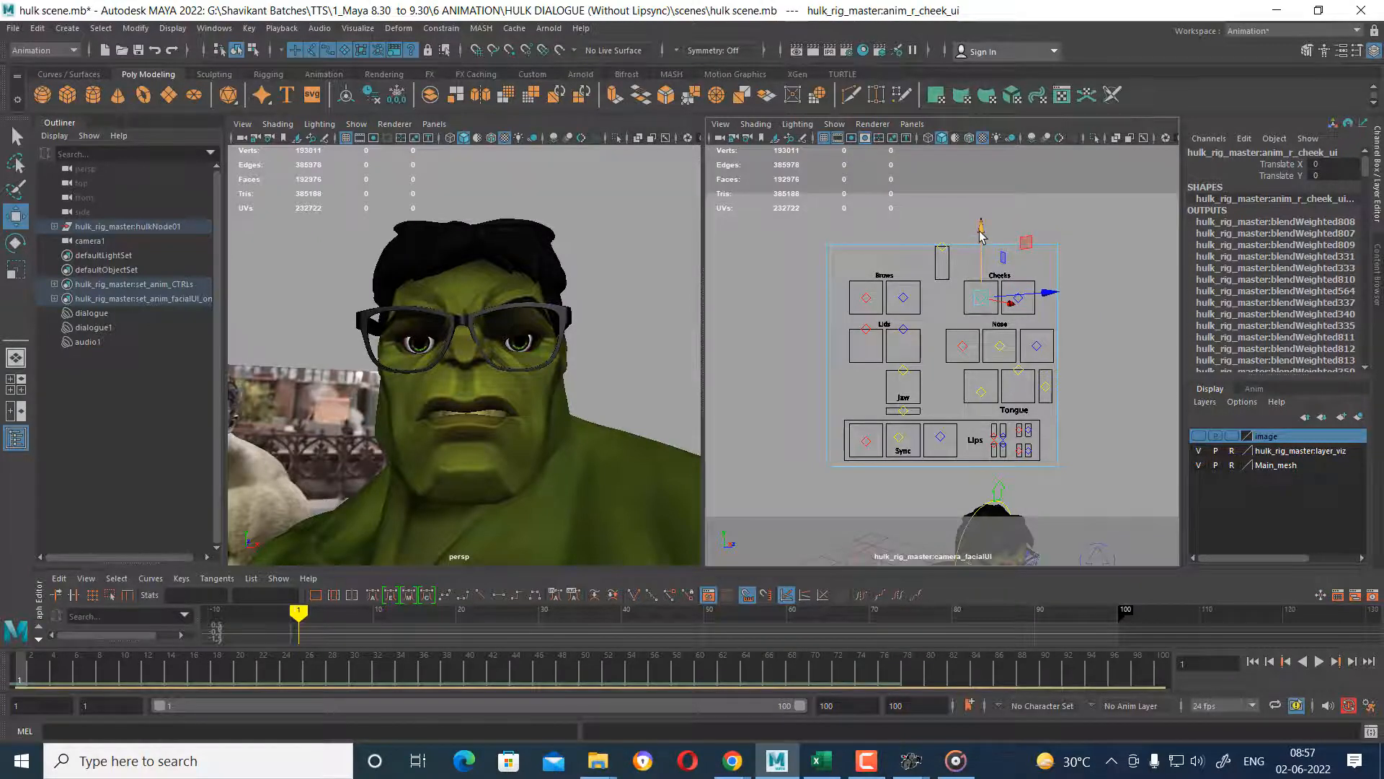
drag(981, 239, 982, 234)
key(ctrl+z)
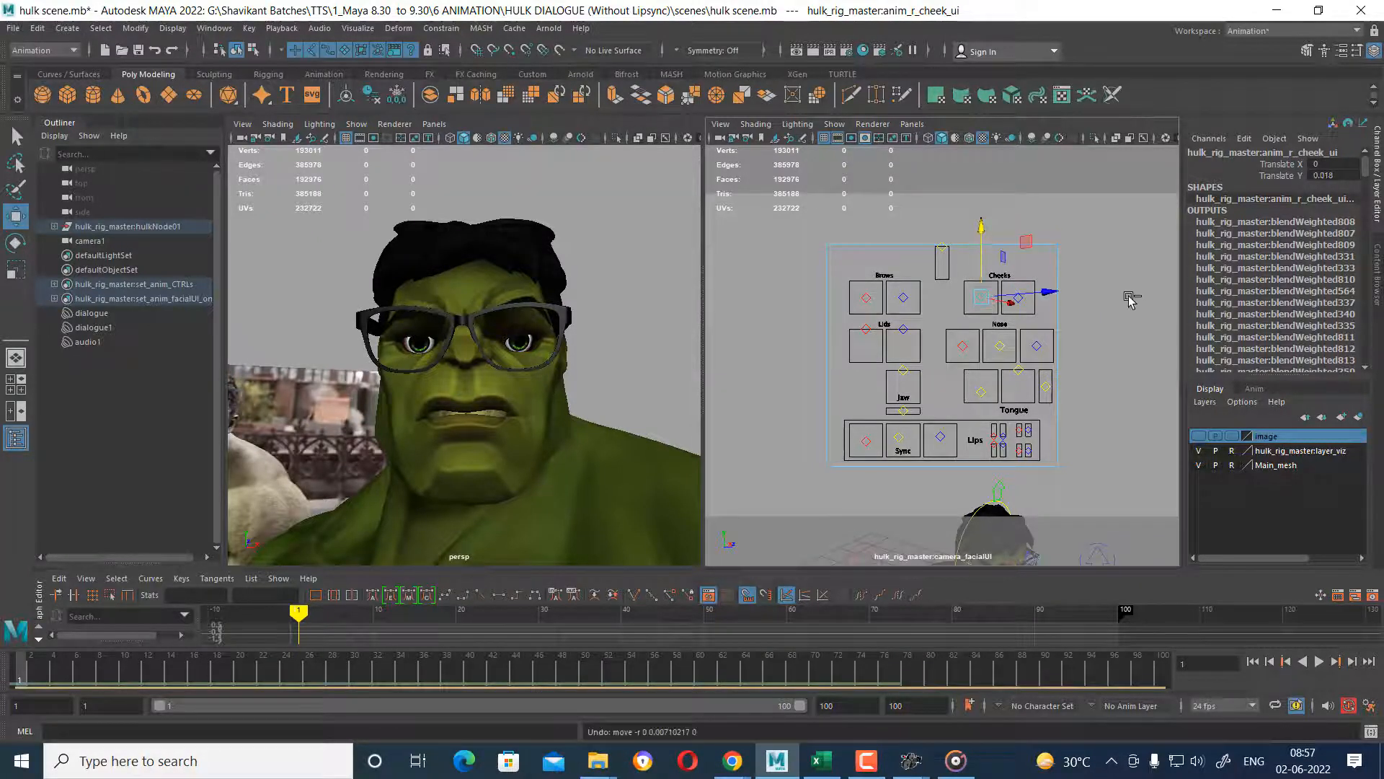
Test the left brow and left eyelid controls by moving each vertically, undoing the moves.
click(902, 297)
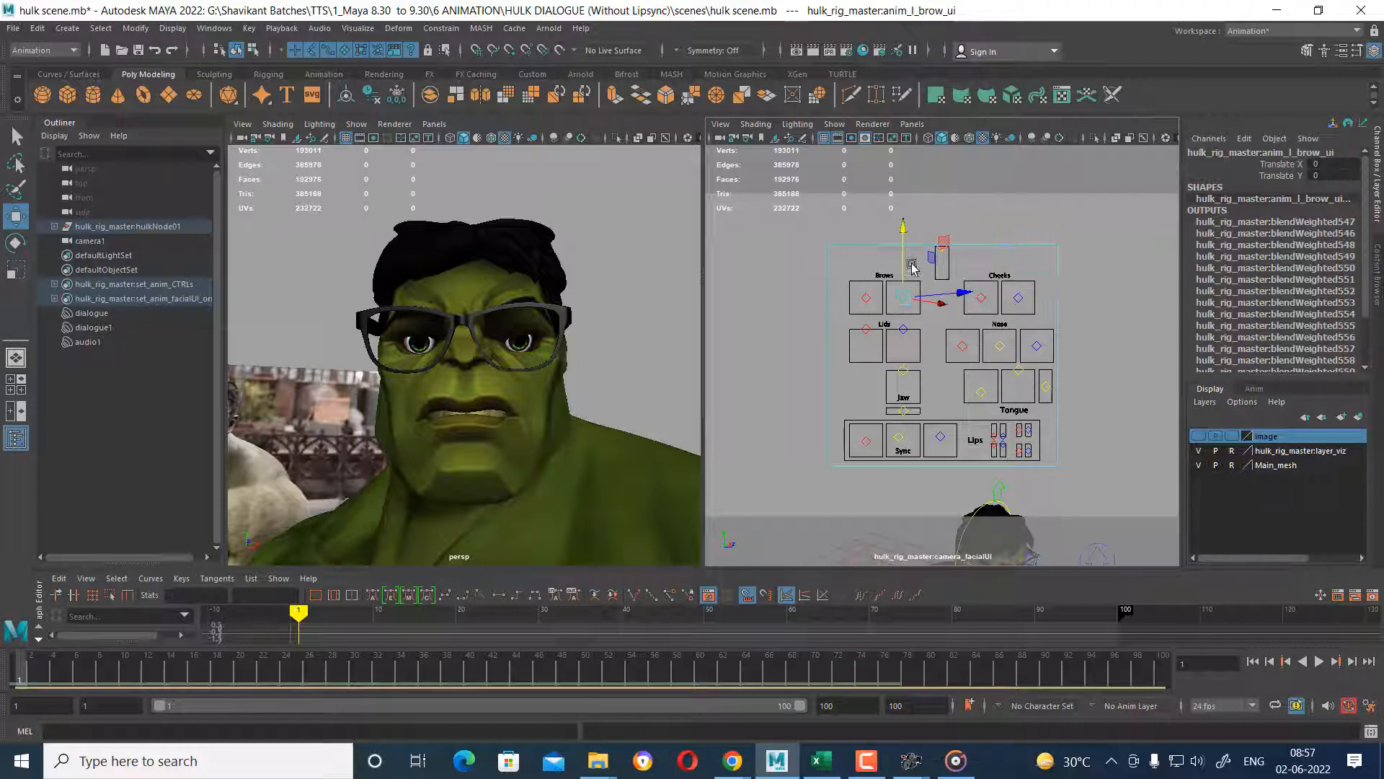
drag(902, 246, 900, 232)
key(ctrl+z)
click(903, 329)
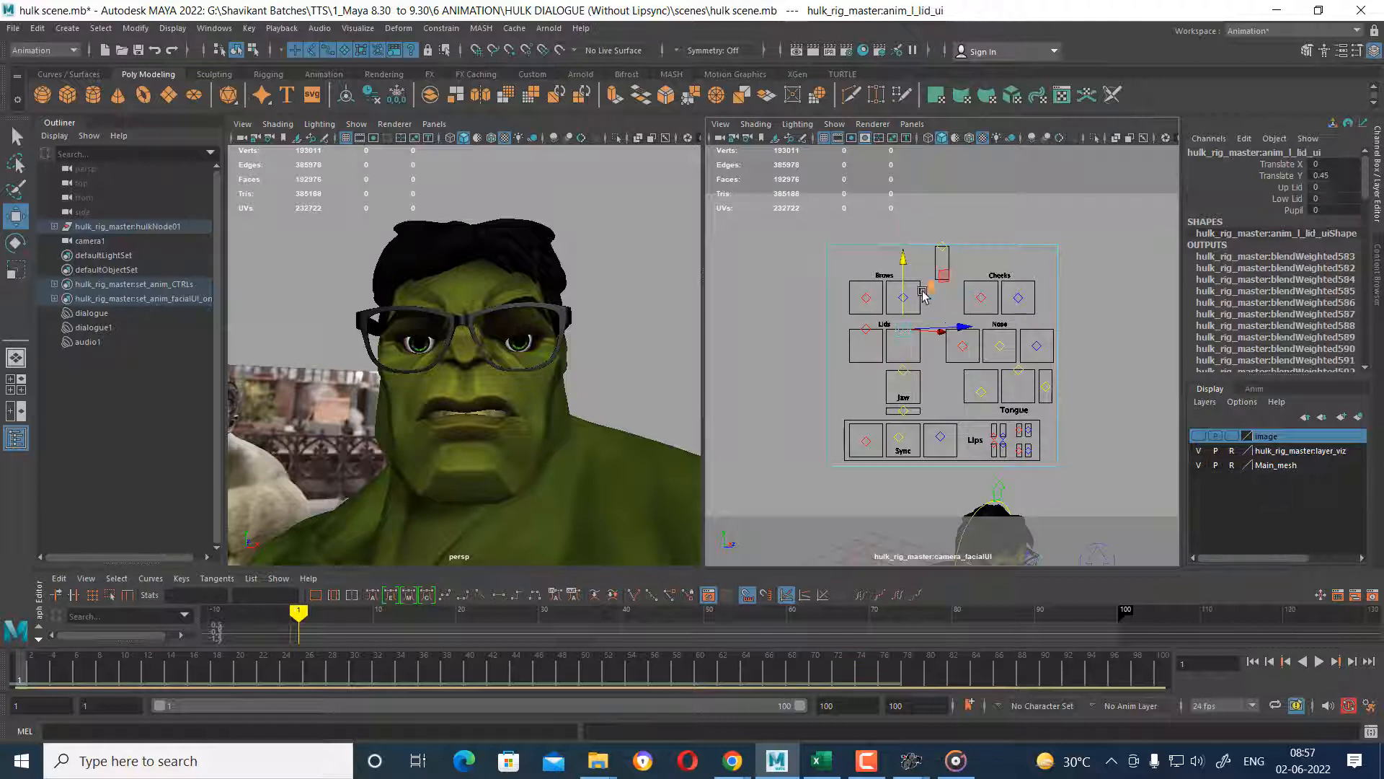
drag(902, 255, 903, 279)
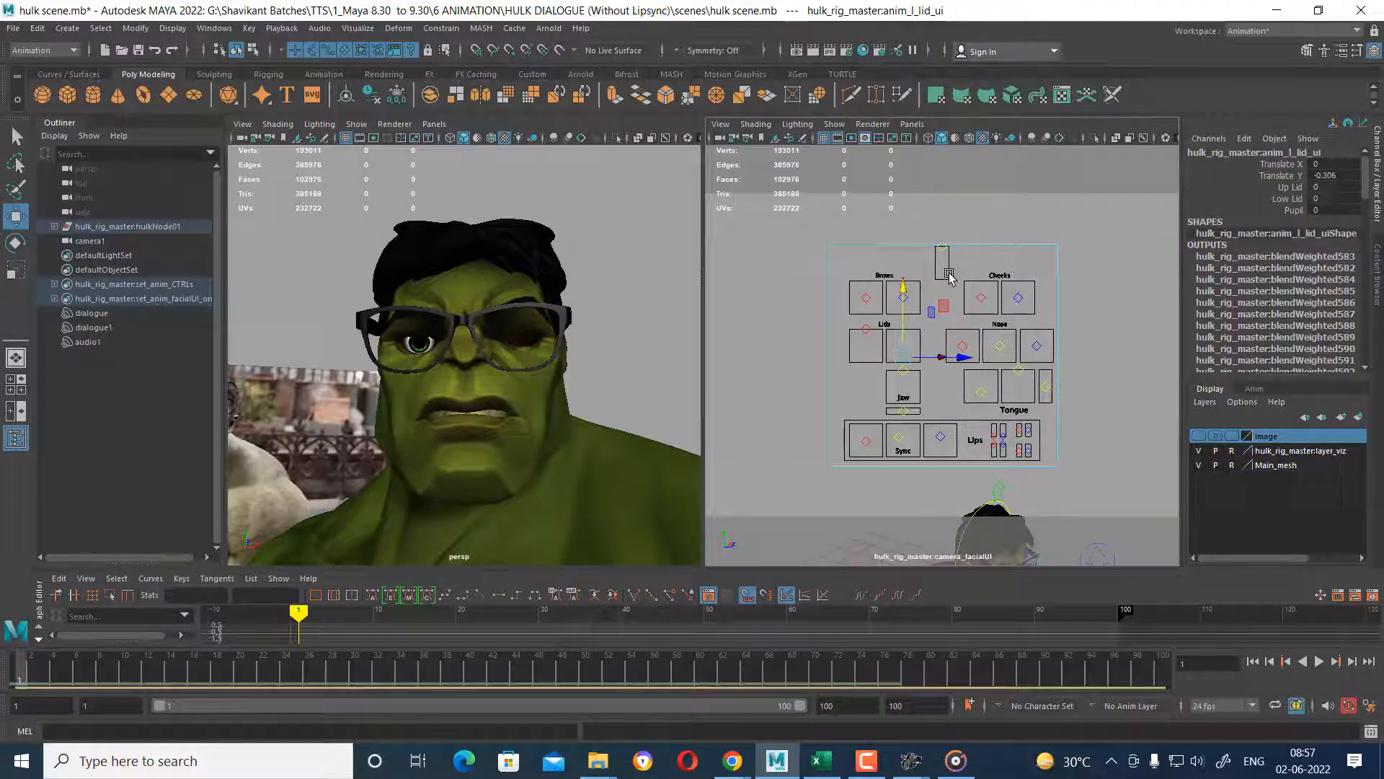
key(ctrl+z)
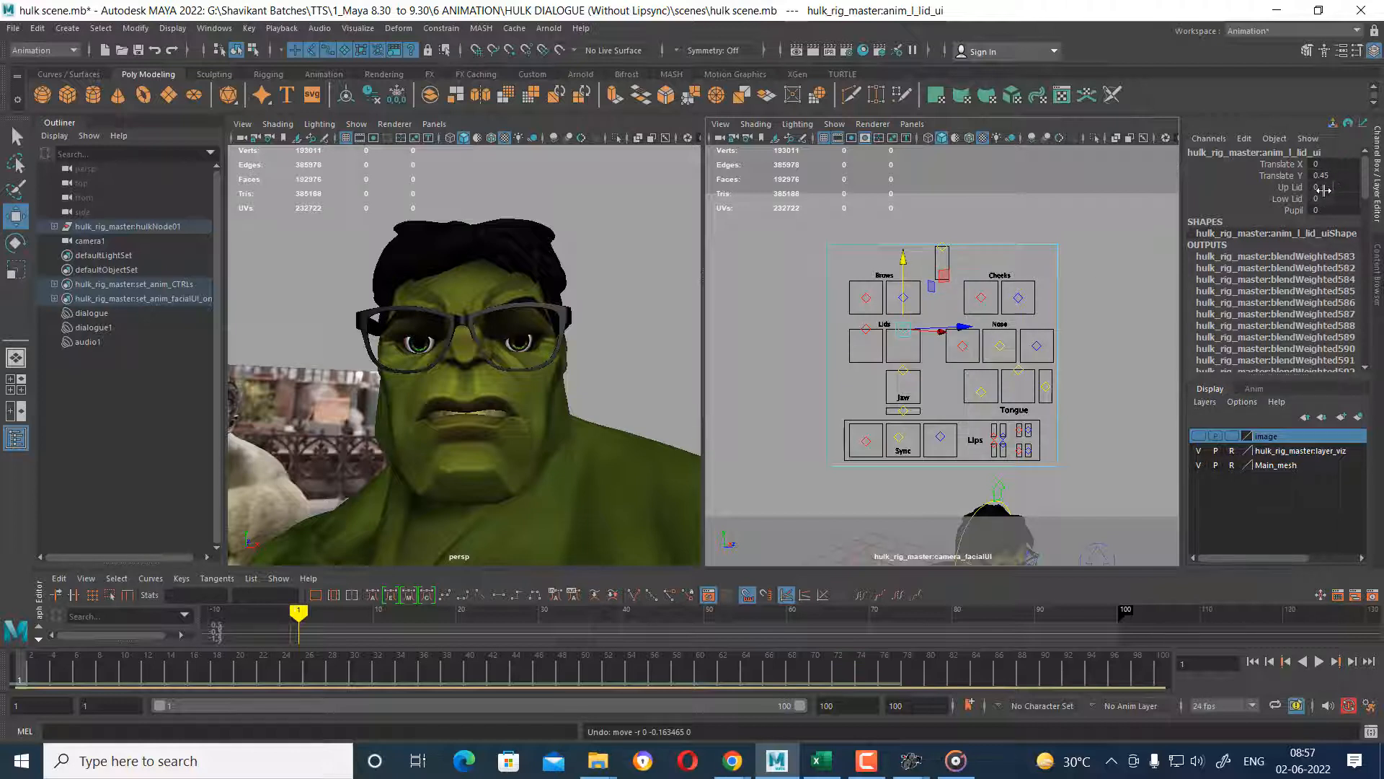
Select the right eyelid control and test the jaw, tongue and tongue-out controls, undoing the moves.
click(866, 329)
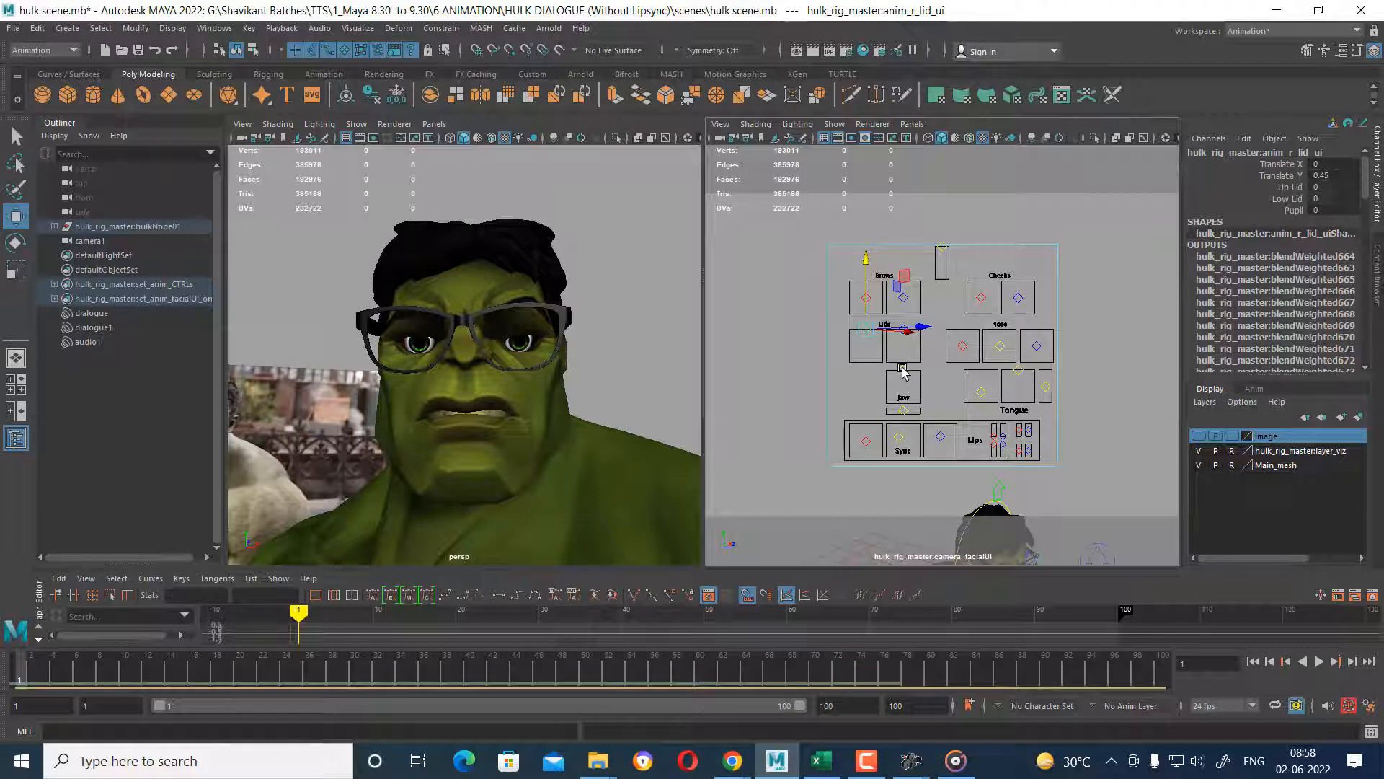
drag(902, 369, 909, 292)
click(982, 393)
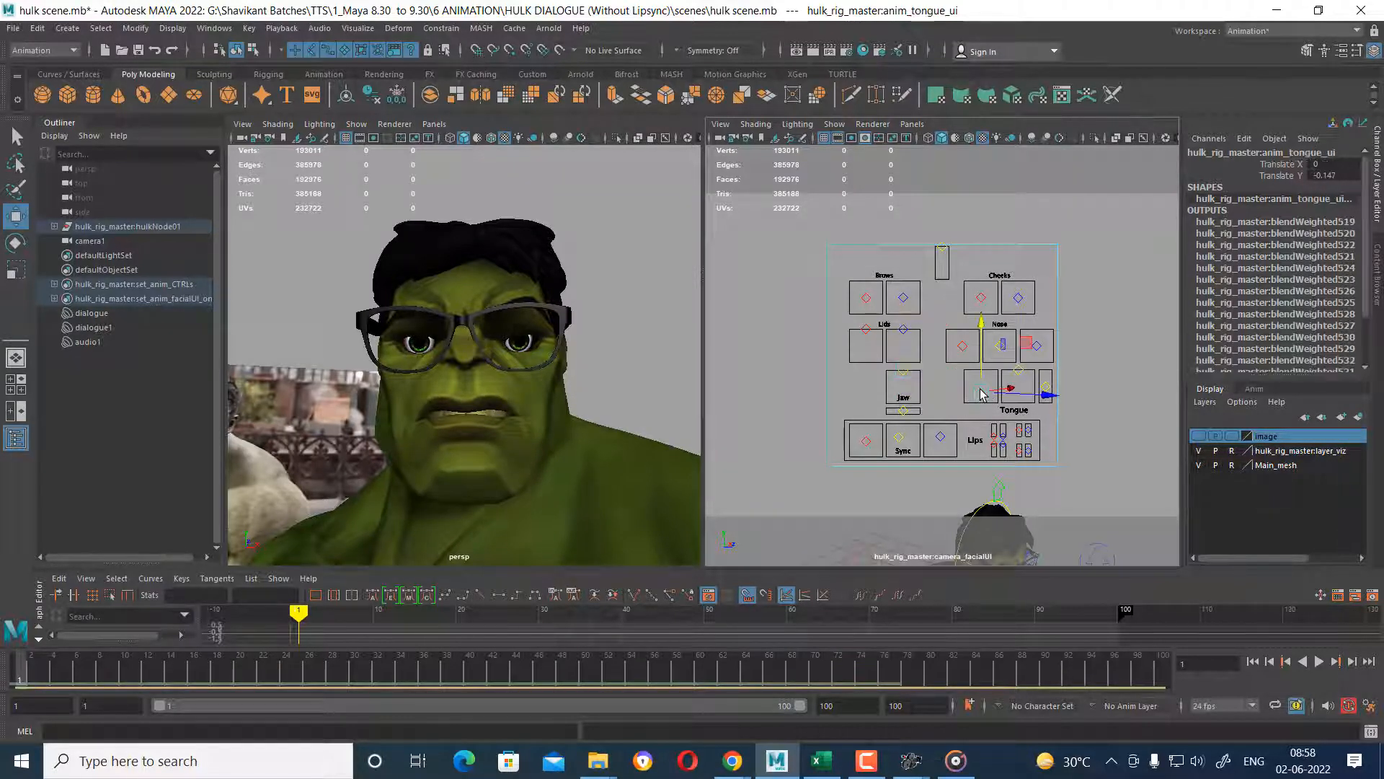
drag(982, 323, 1022, 354)
click(1018, 371)
key(ctrl+z)
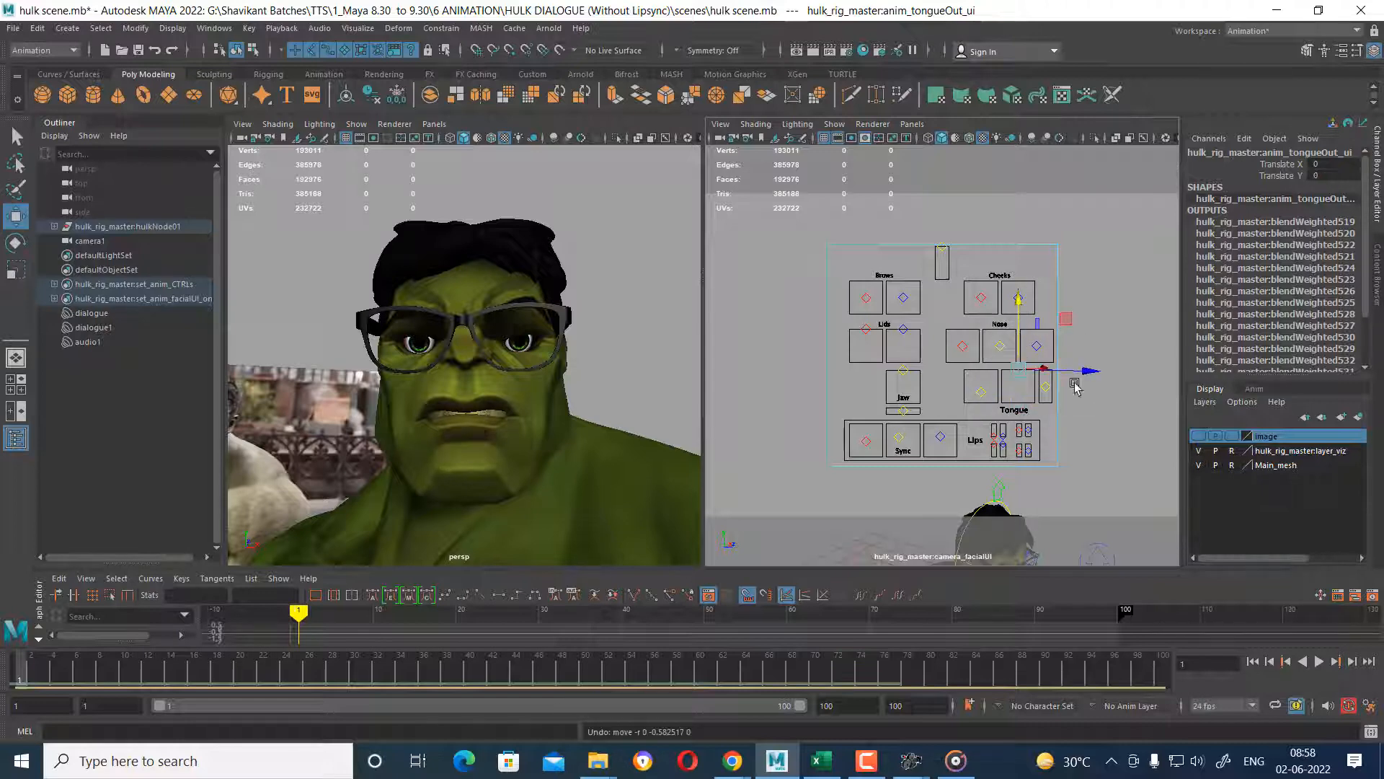
Test the middle Sync mouth control in the facial UI, and select the upper lip pull controls.
click(899, 436)
mouse_move(898, 372)
mouse_down()
mouse_move(902, 385)
mouse_move(906, 368)
mouse_up()
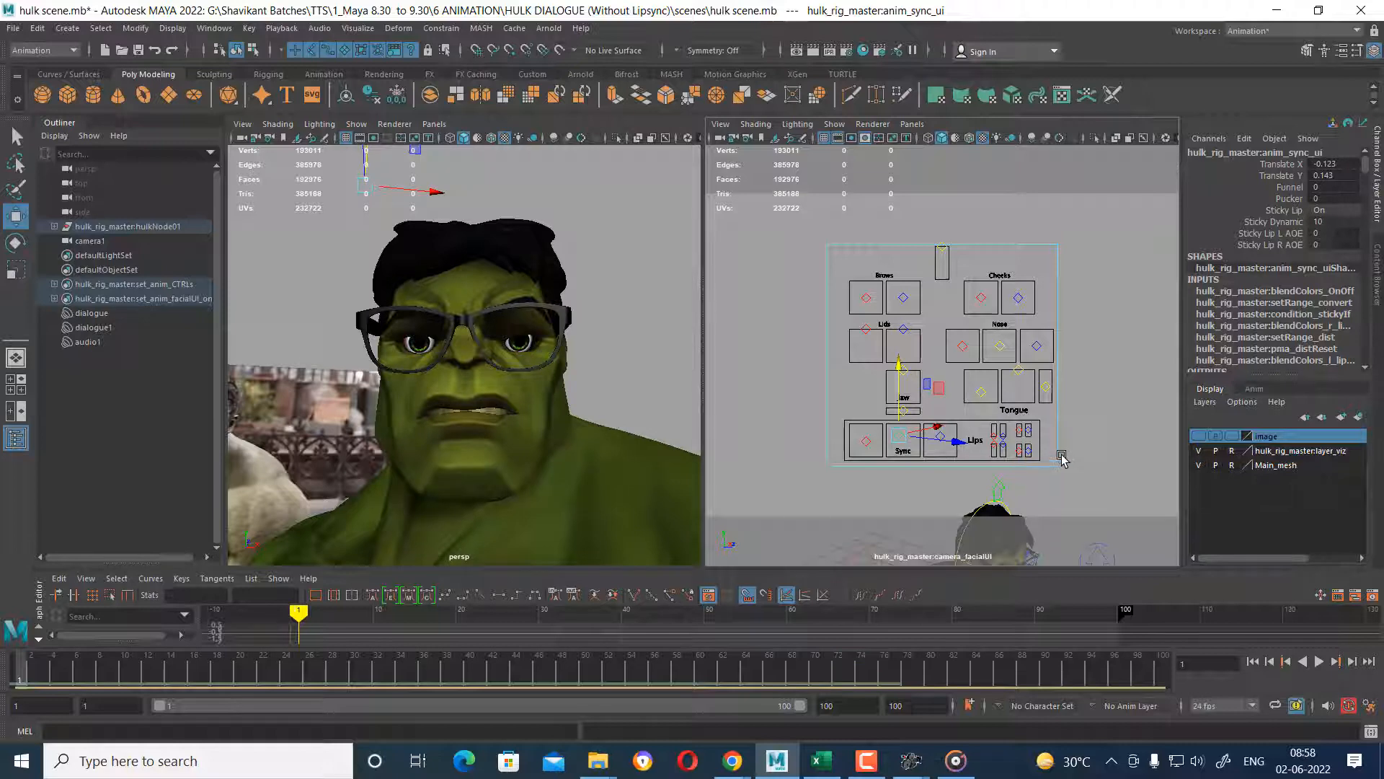
click(1005, 437)
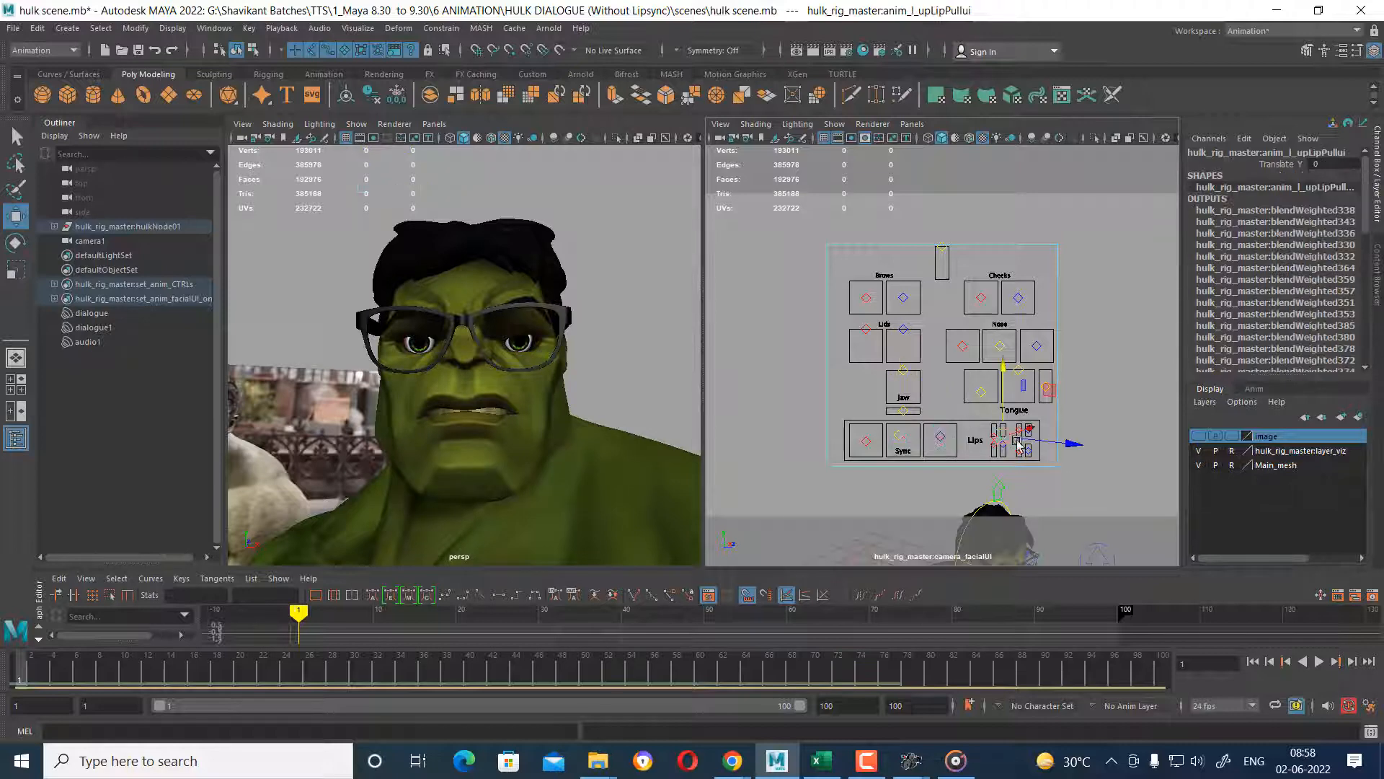
Switch to the FCheck reference window to study the Hulk footage, and return to Maya with the lip controls deselected.
mouse_move(912, 768)
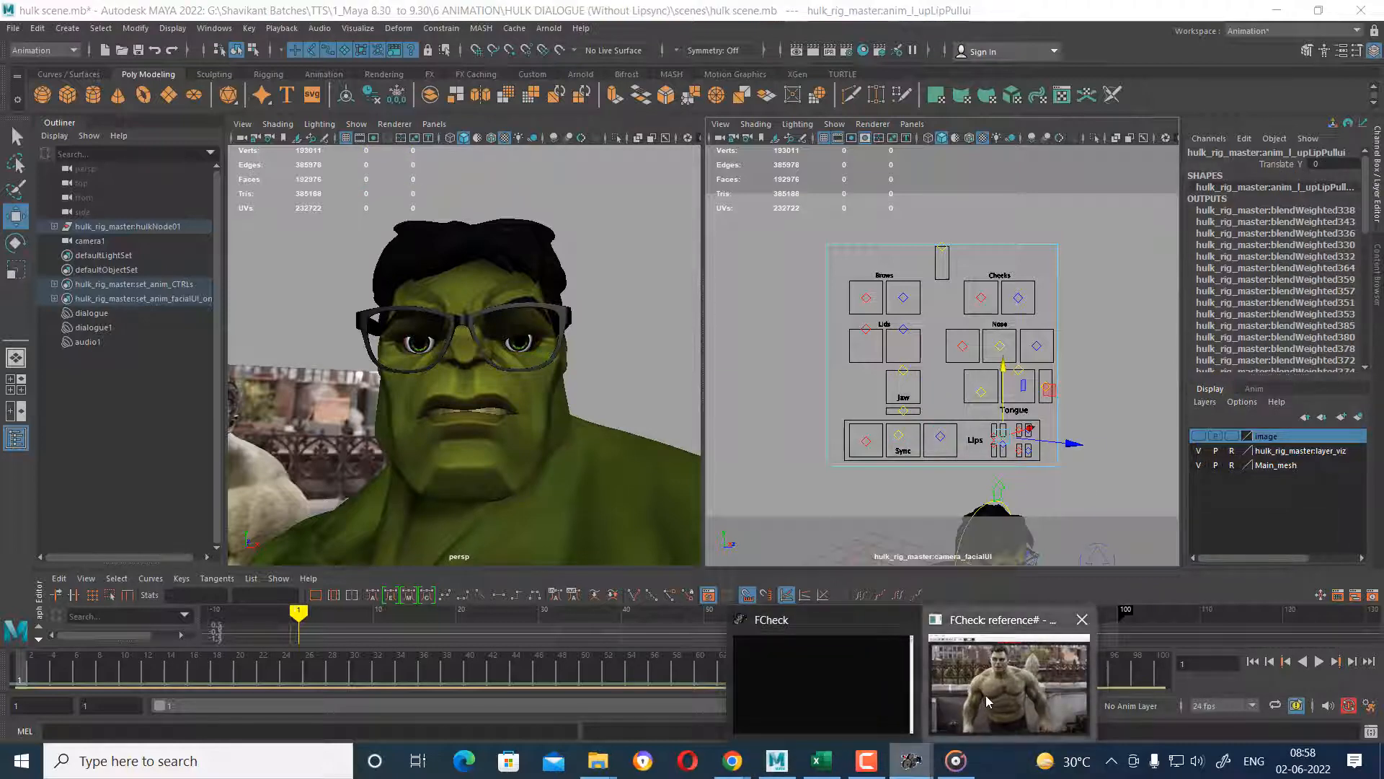
click(1009, 682)
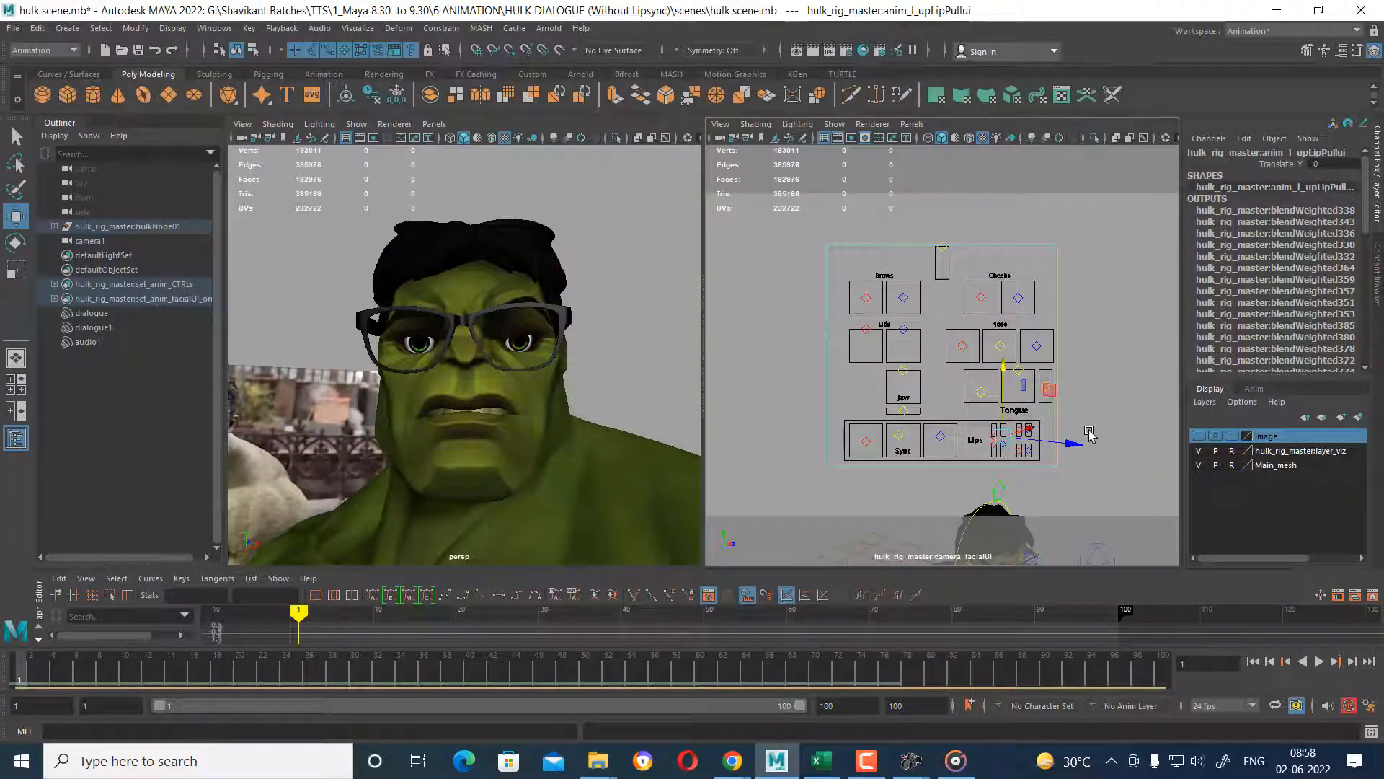
click(1090, 407)
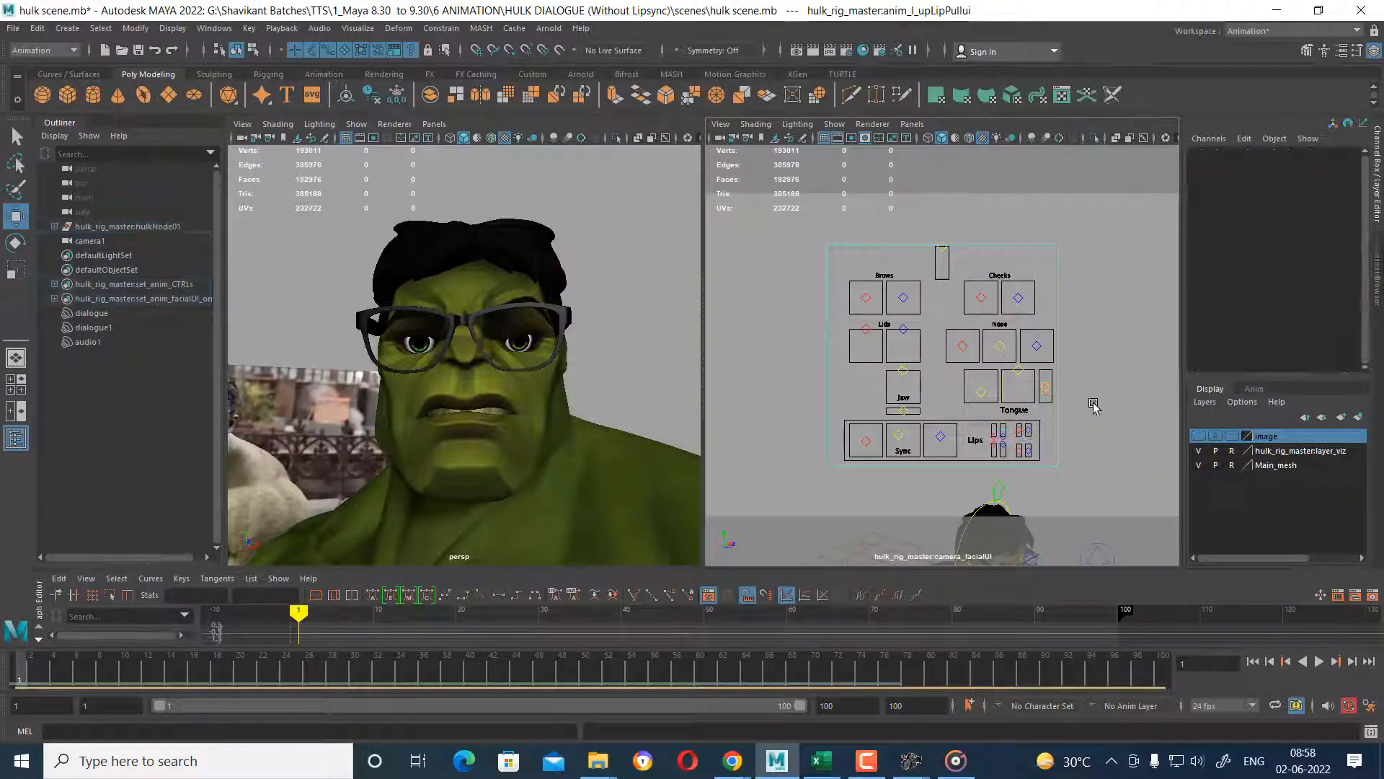
Test the upper lip pull controls of both sides by moving them vertically, undoing each move.
click(993, 436)
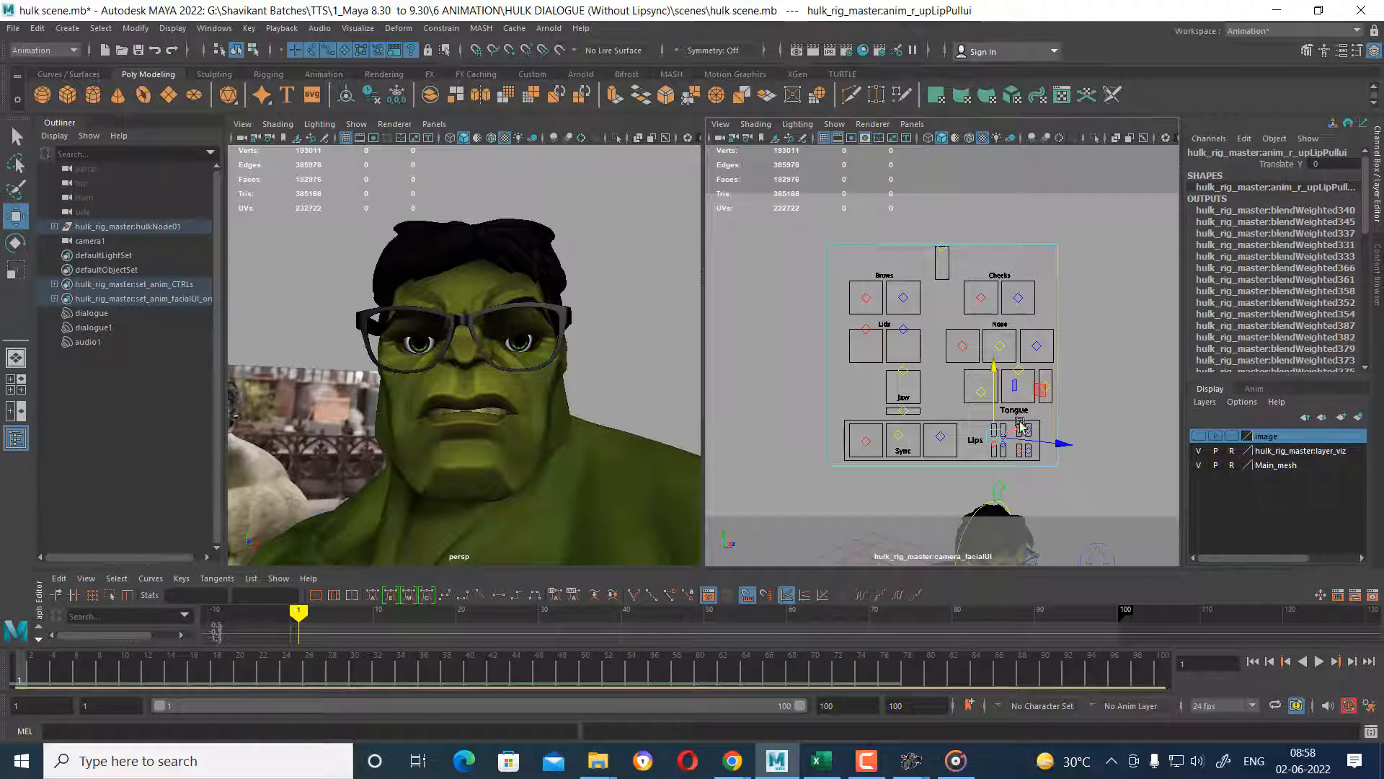
click(993, 394)
drag(998, 373, 996, 363)
key(ctrl+z)
click(1088, 419)
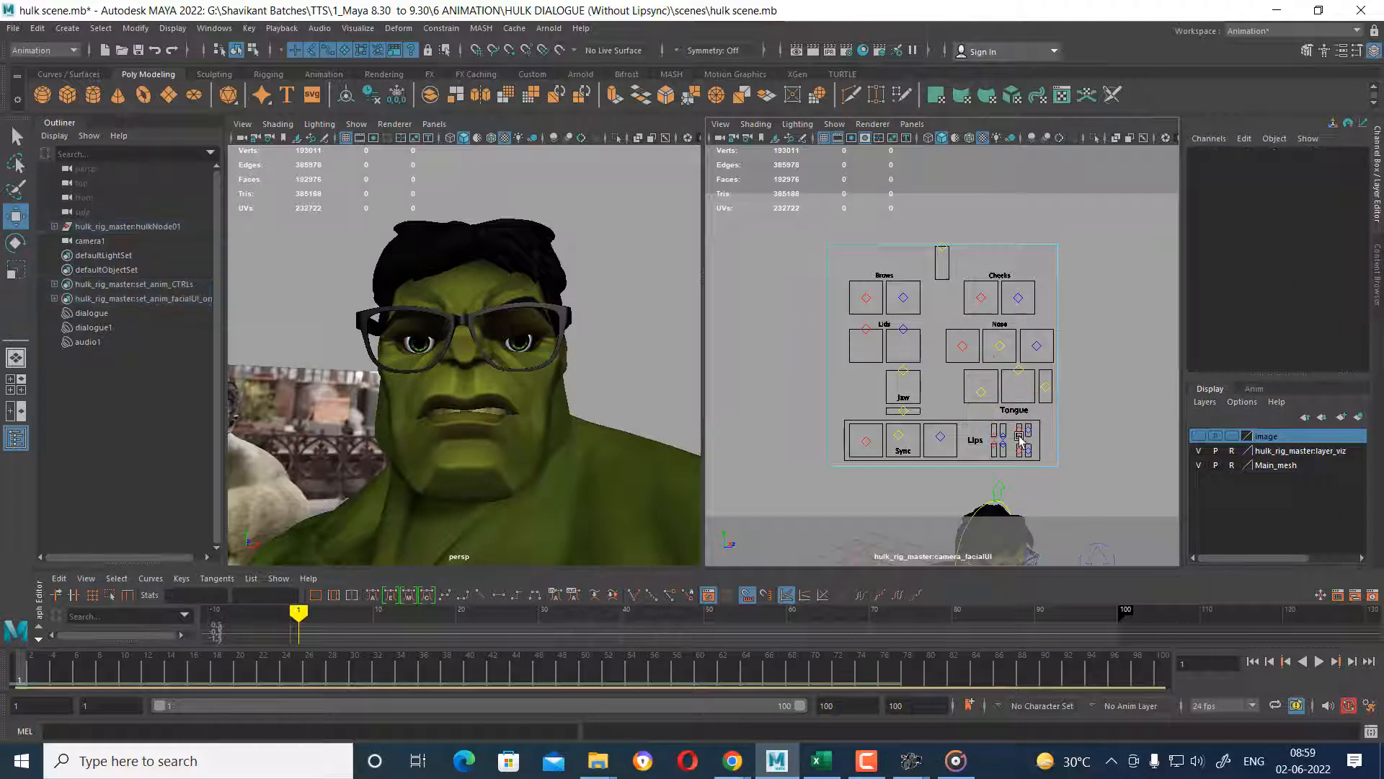
click(1006, 442)
drag(1006, 441, 1024, 388)
key(ctrl+z)
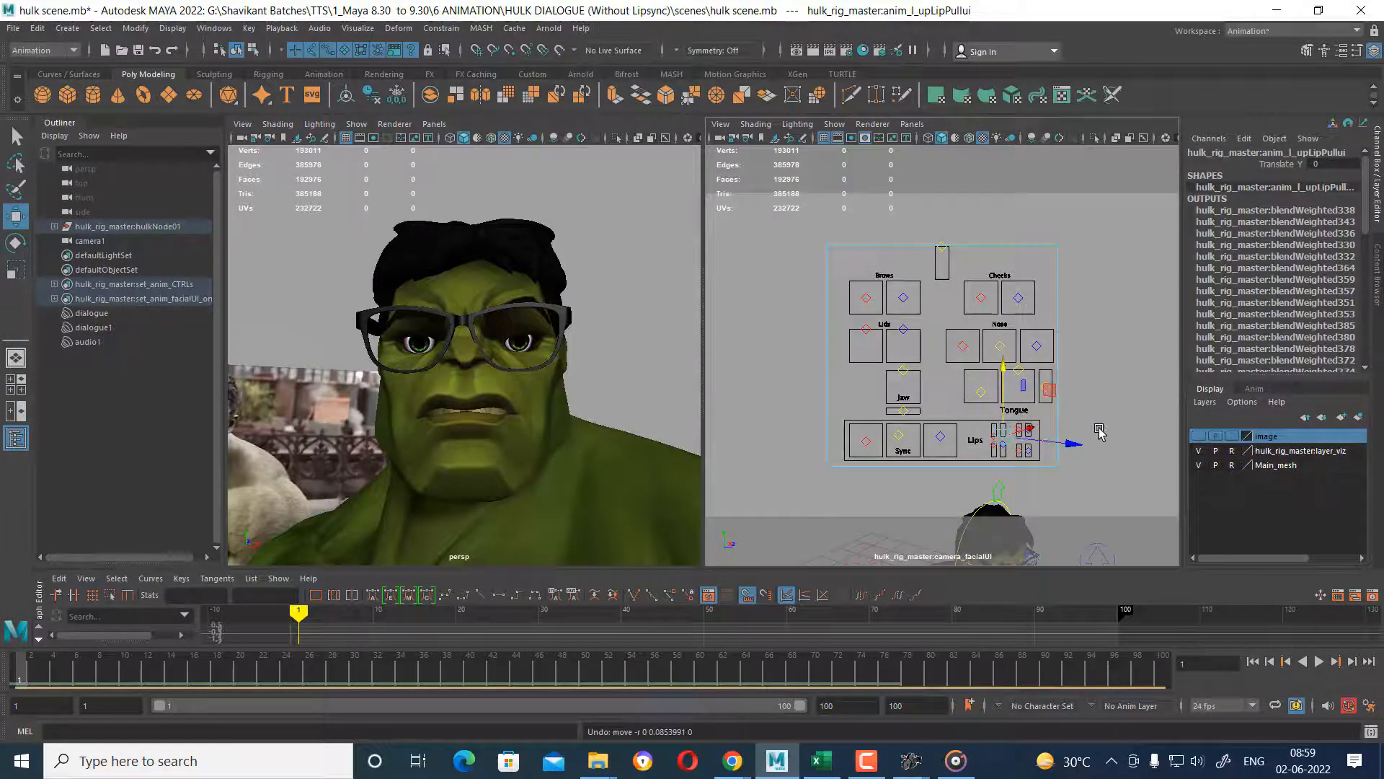
click(1093, 465)
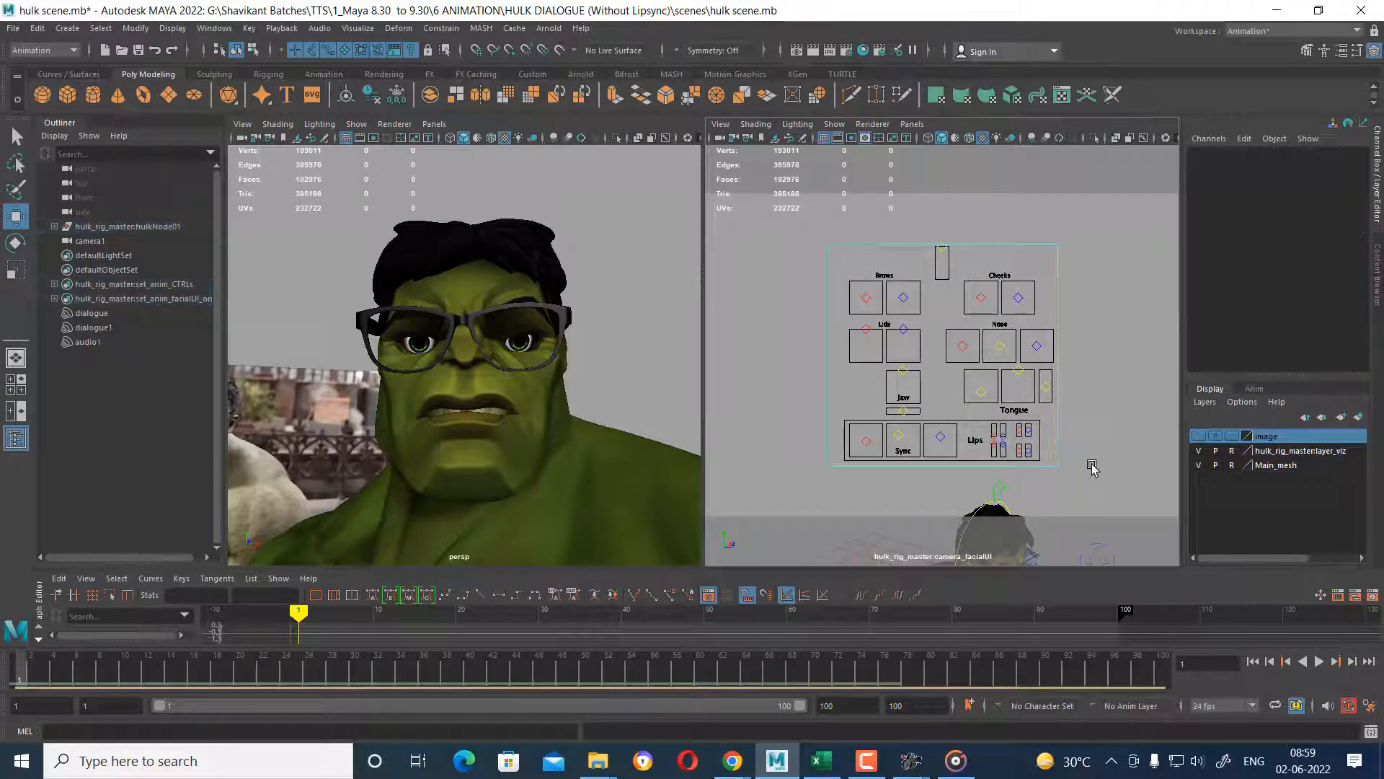
Test the lower lip pull controls by moving them vertically, and deselect them.
click(1006, 448)
drag(1004, 386, 1003, 368)
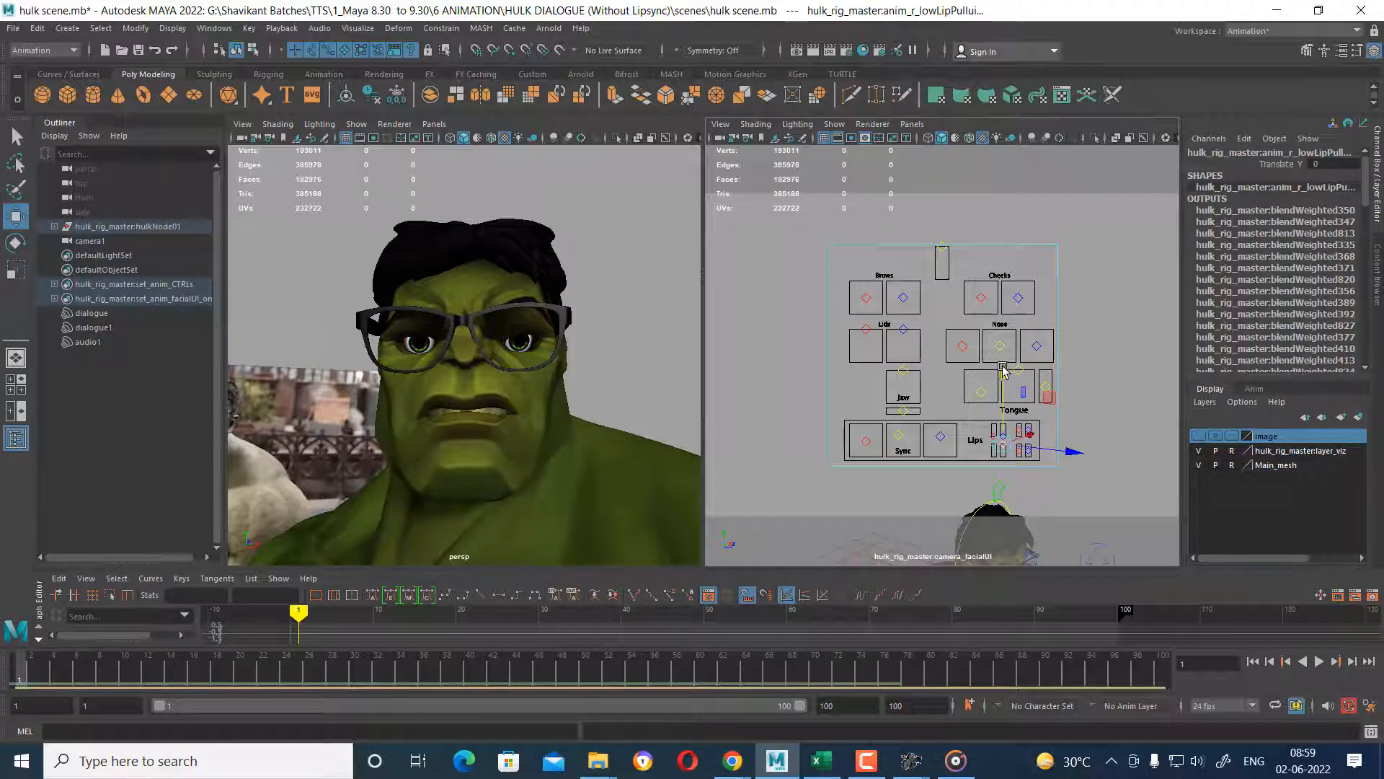
click(1112, 441)
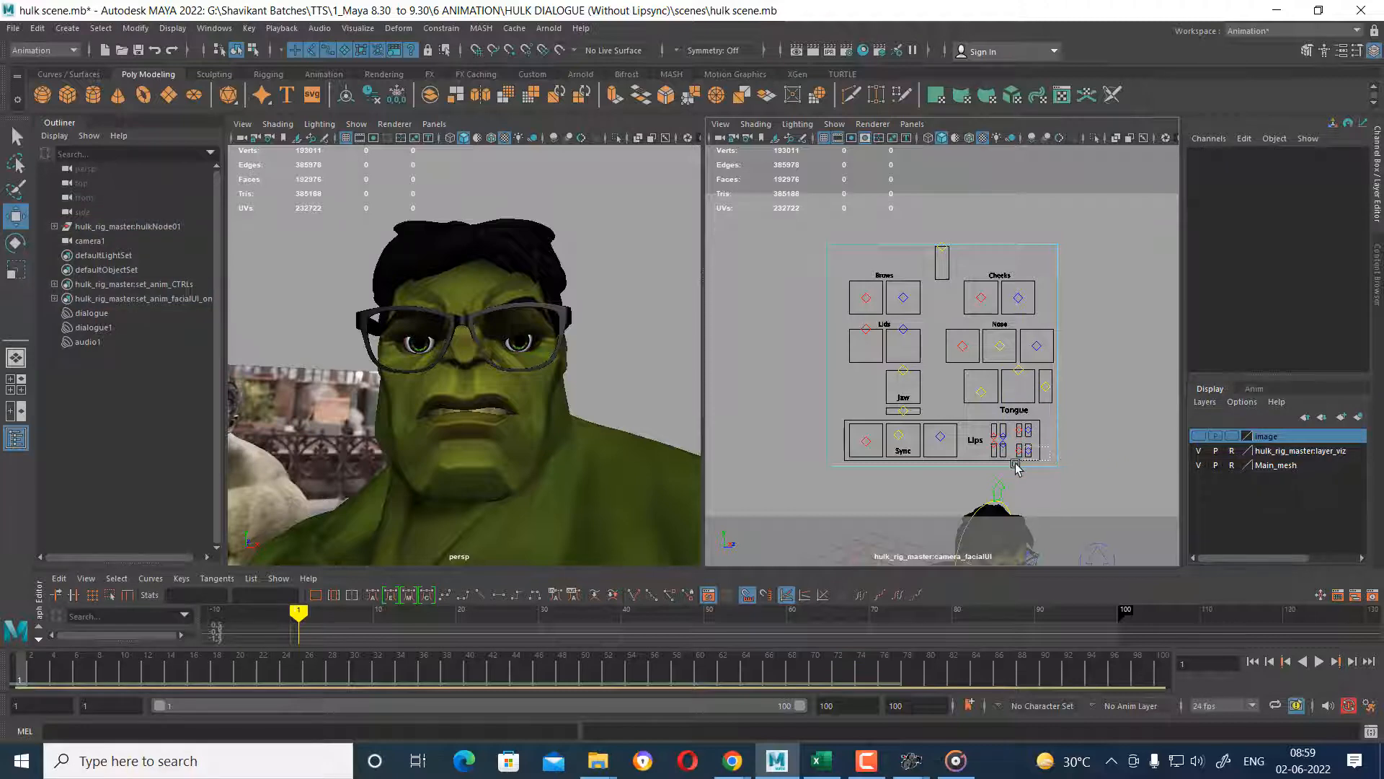
Try the lower lip curl controls, and move the upper lip curl controls vertically to a Translate Y of about -0.082.
click(1025, 424)
drag(1017, 384, 1022, 390)
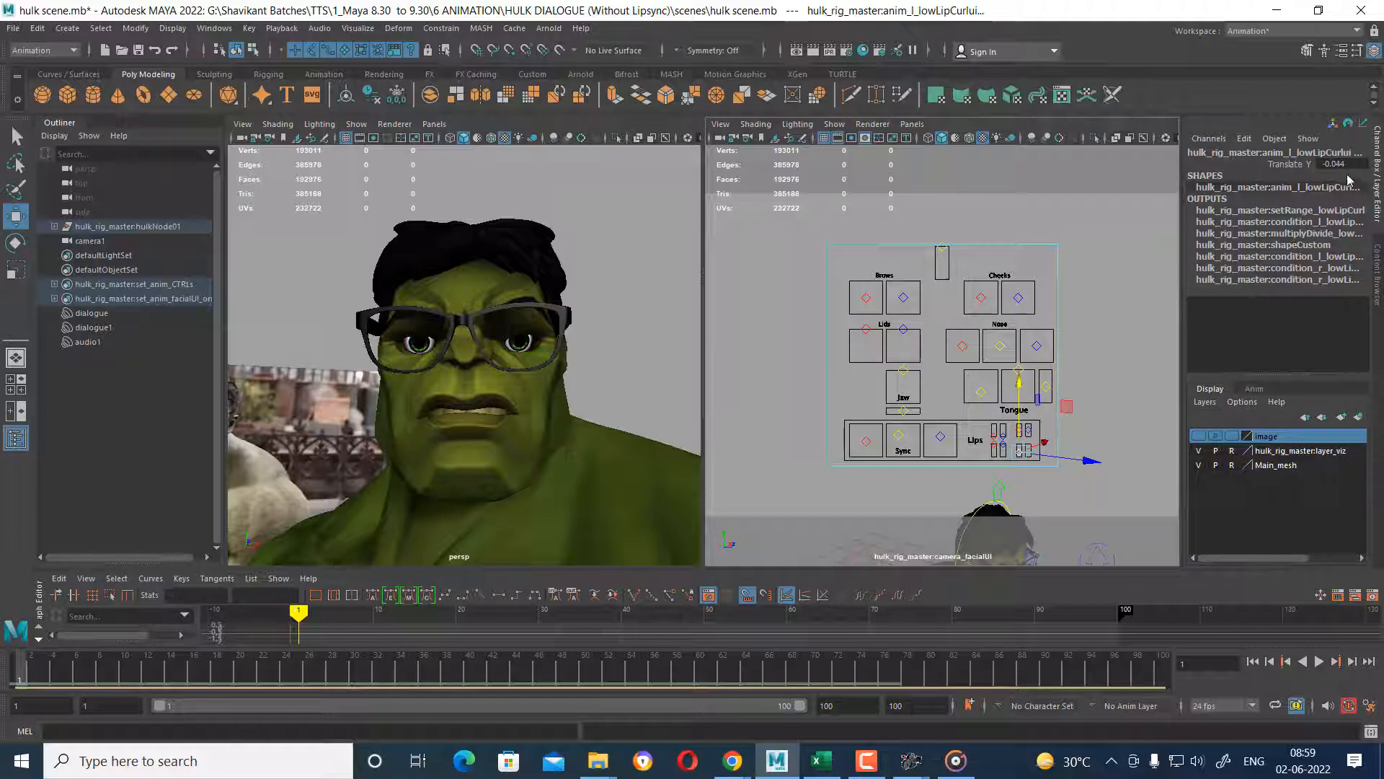
click(1066, 431)
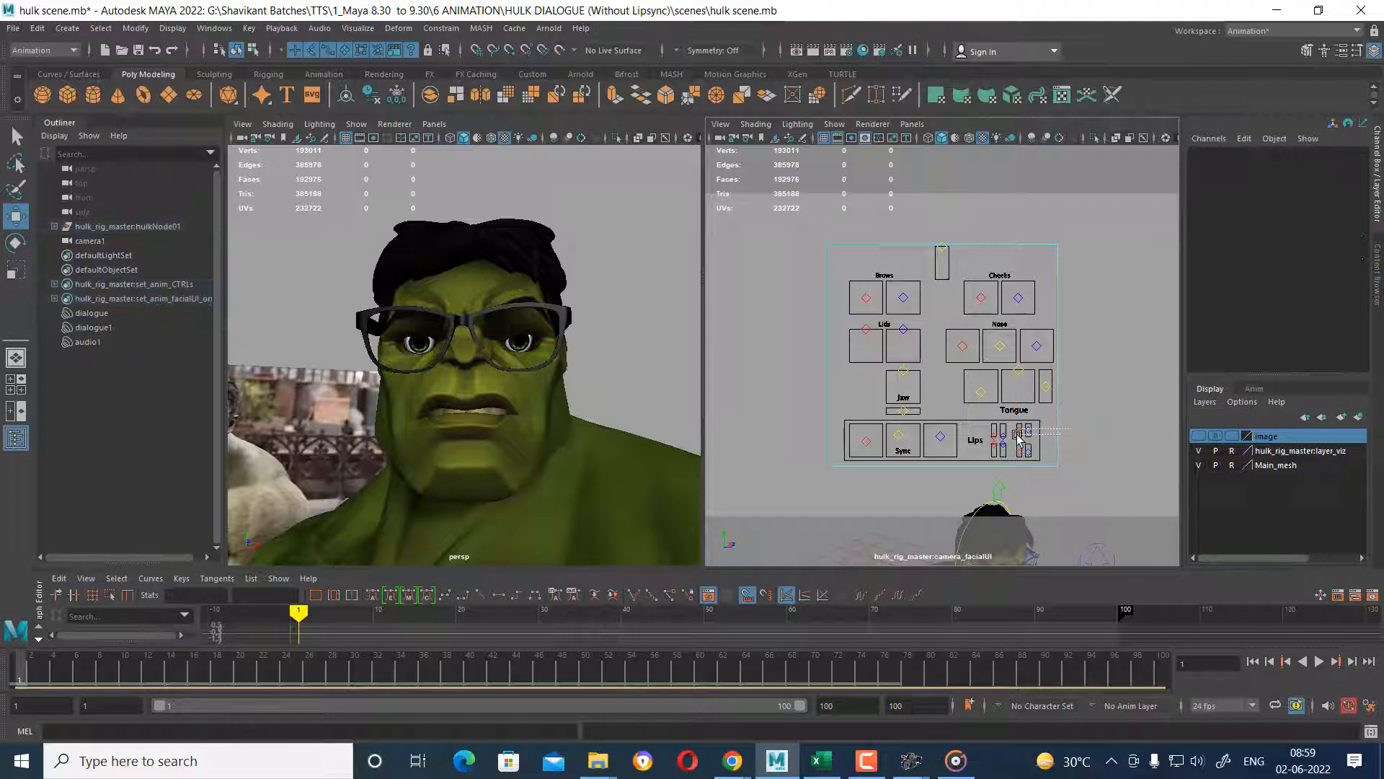
click(1019, 435)
click(1063, 429)
click(1042, 421)
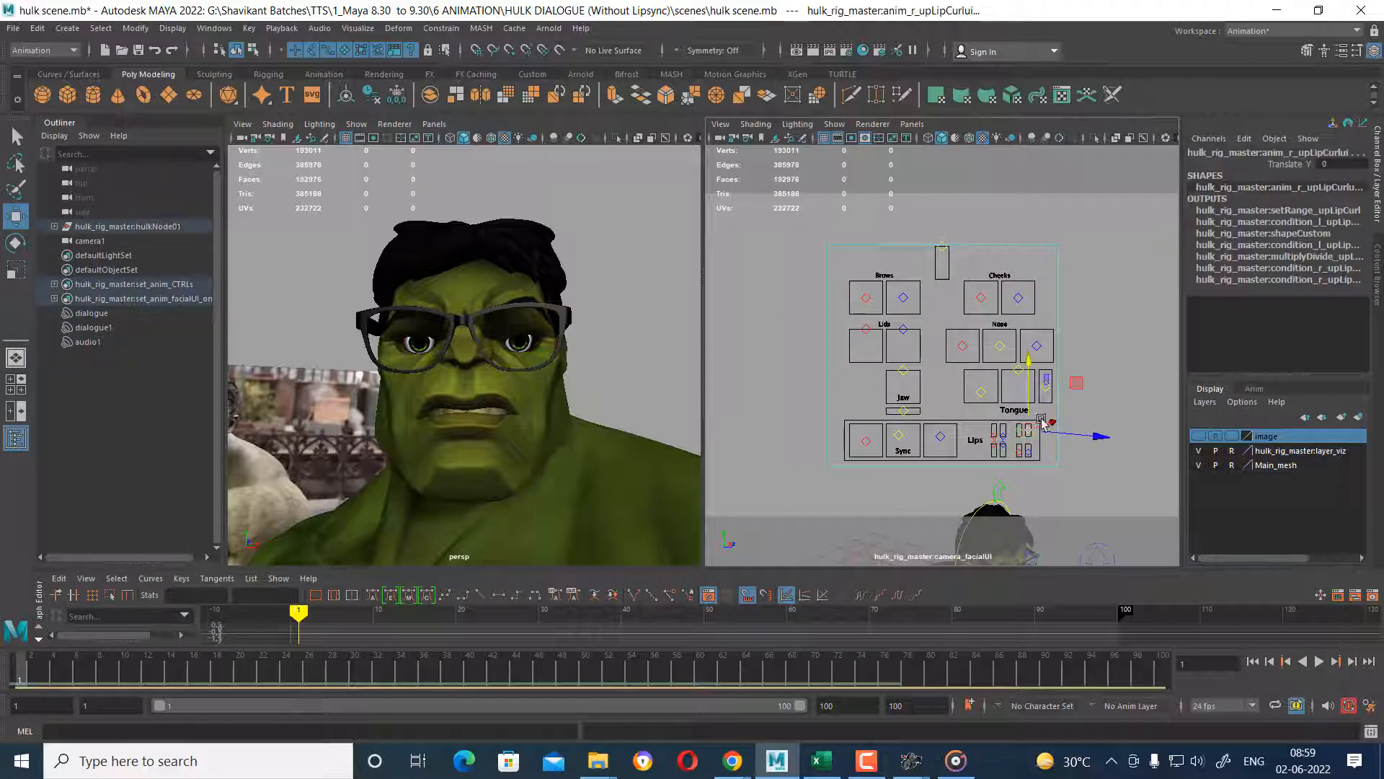
drag(1042, 421, 1030, 366)
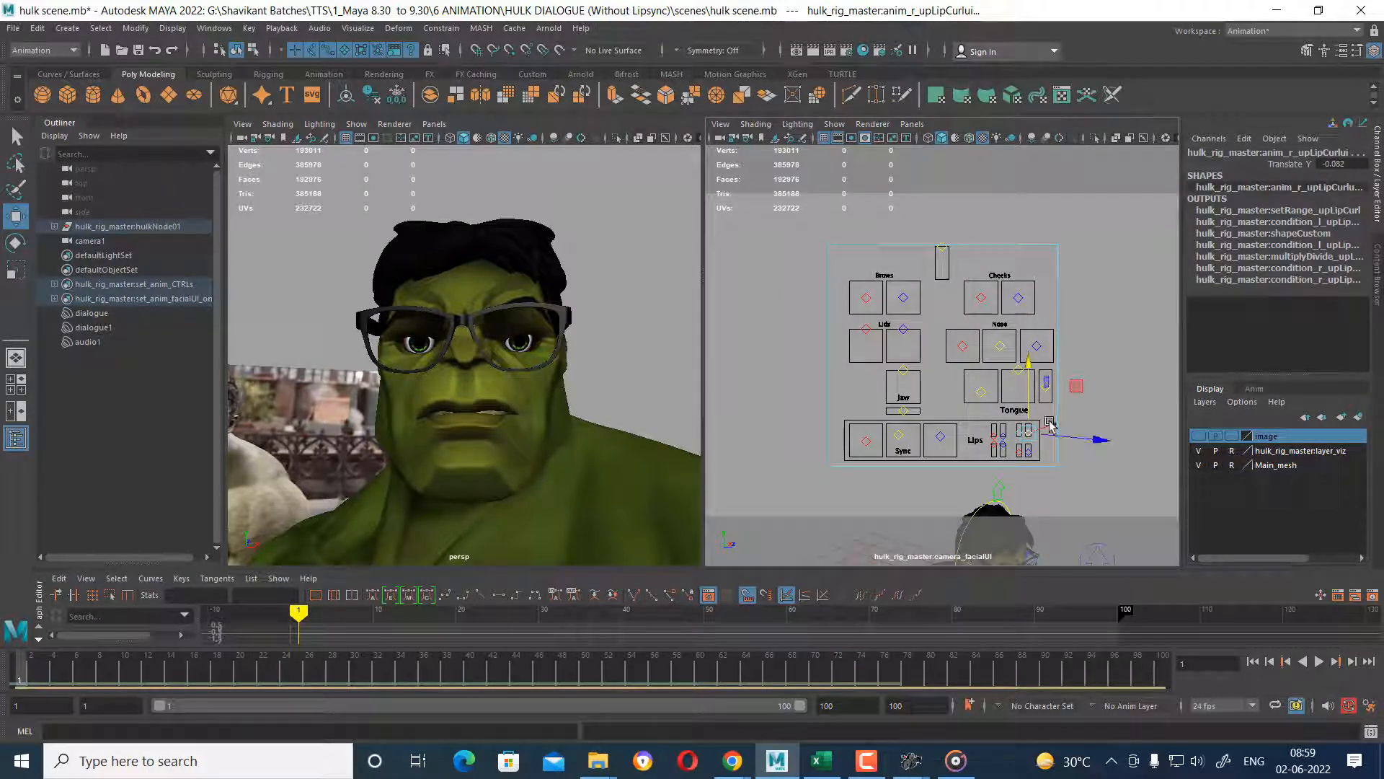
Test the lower lip curl controls by moving them down to a Translate Y of about -0.16, restoring their position.
click(1032, 453)
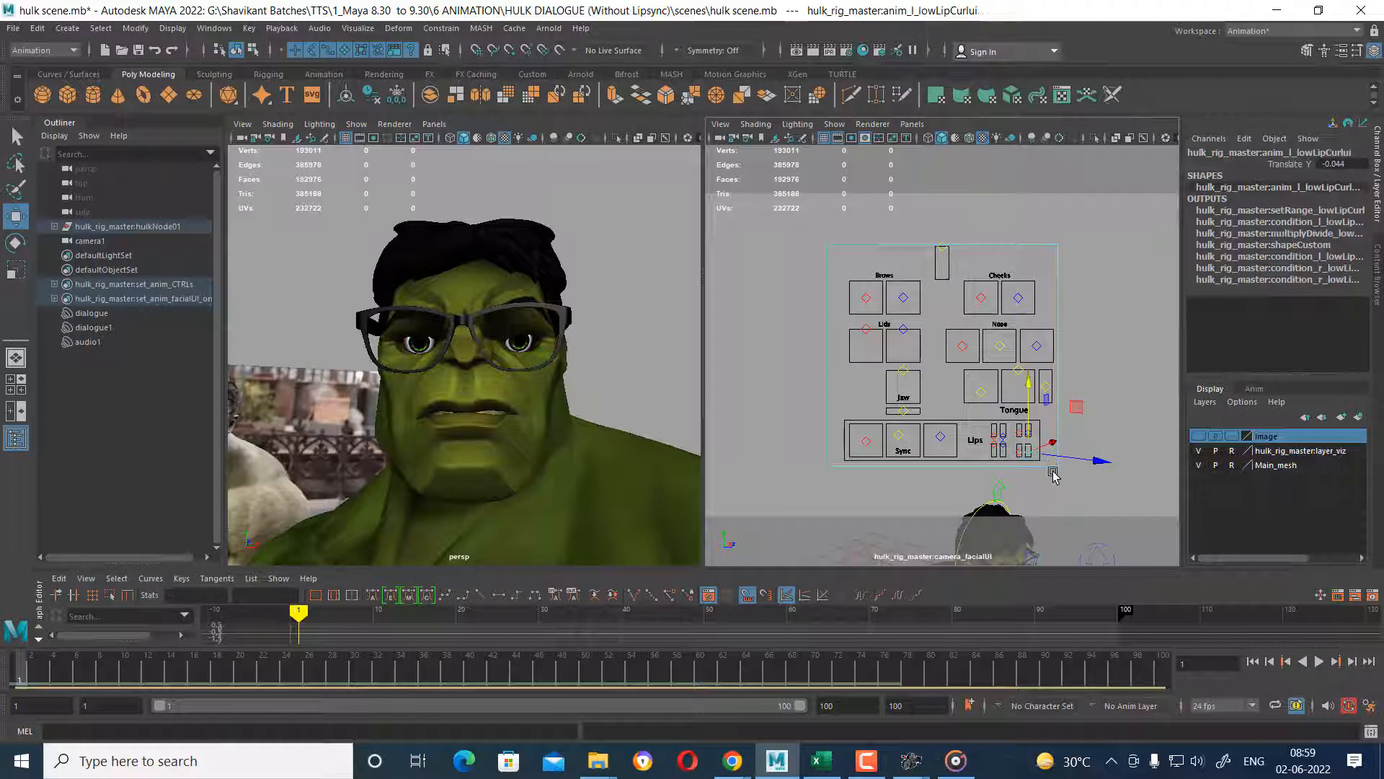
drag(1029, 453, 1038, 463)
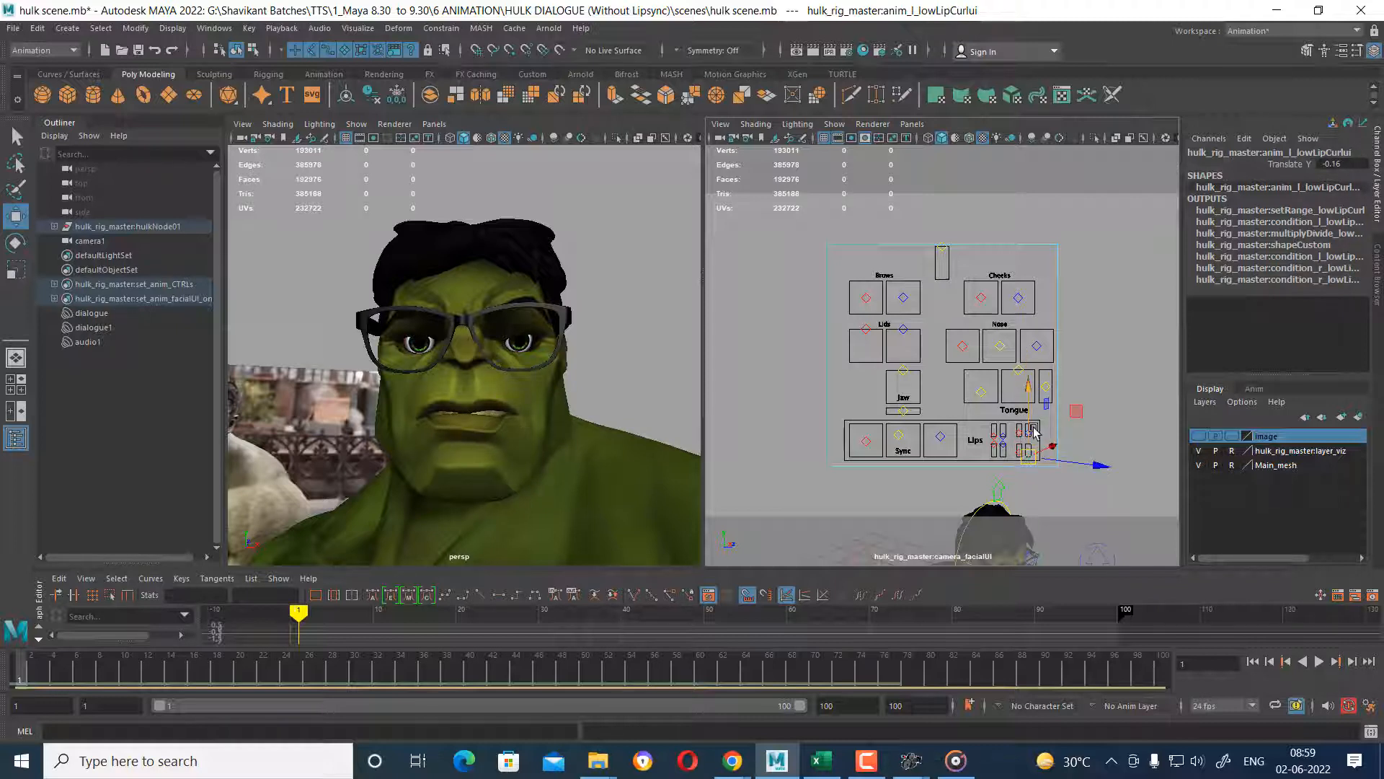
click(1110, 456)
click(1015, 462)
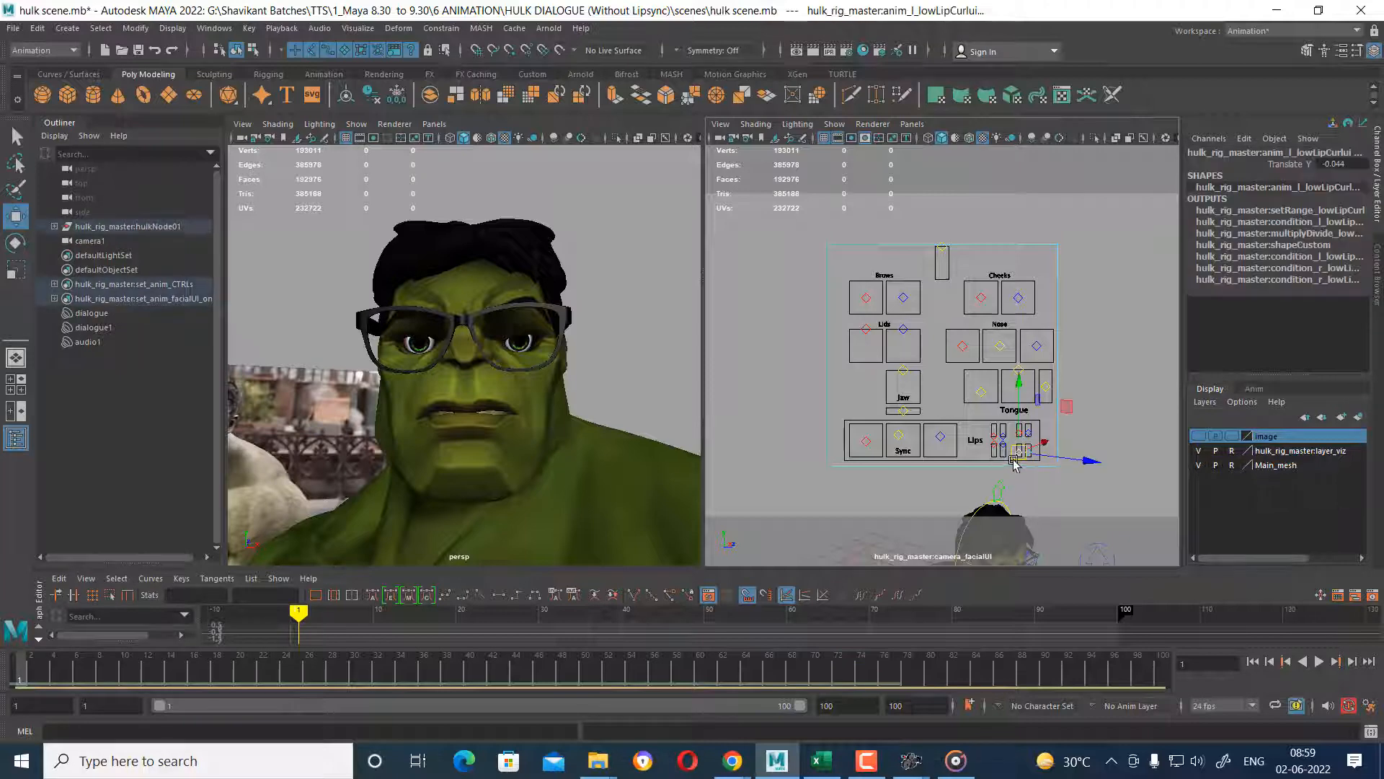
Hide the status line and the shelf to enlarge the two viewports.
key(space)
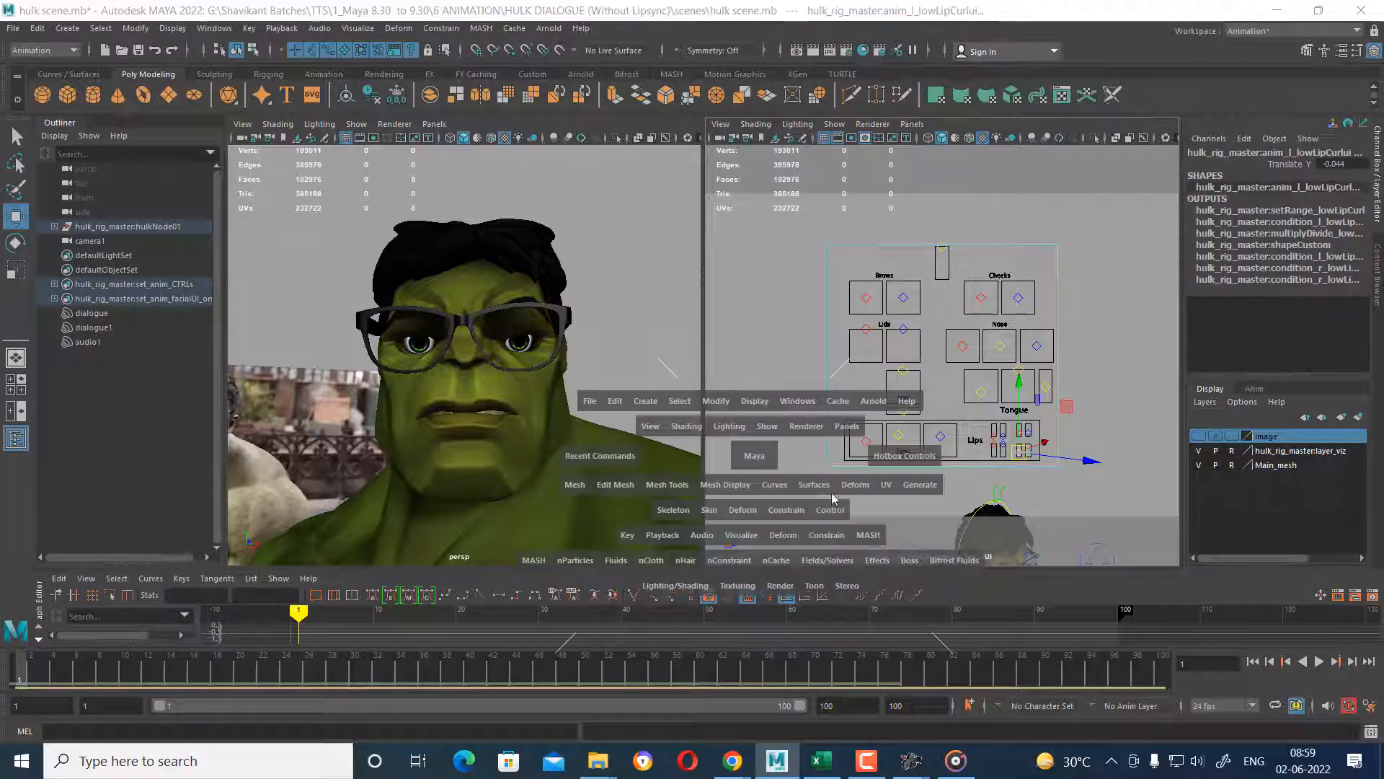
drag(985, 491, 1052, 469)
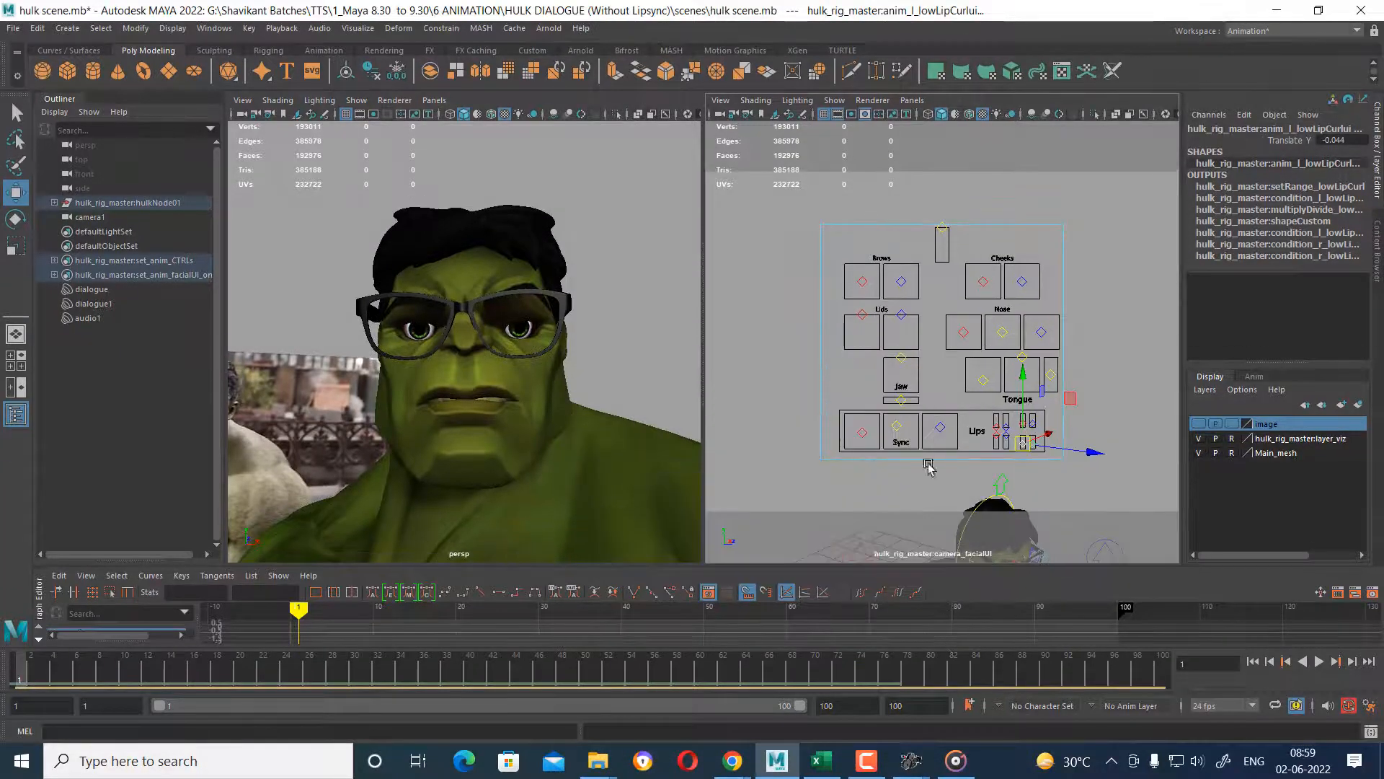
key(space)
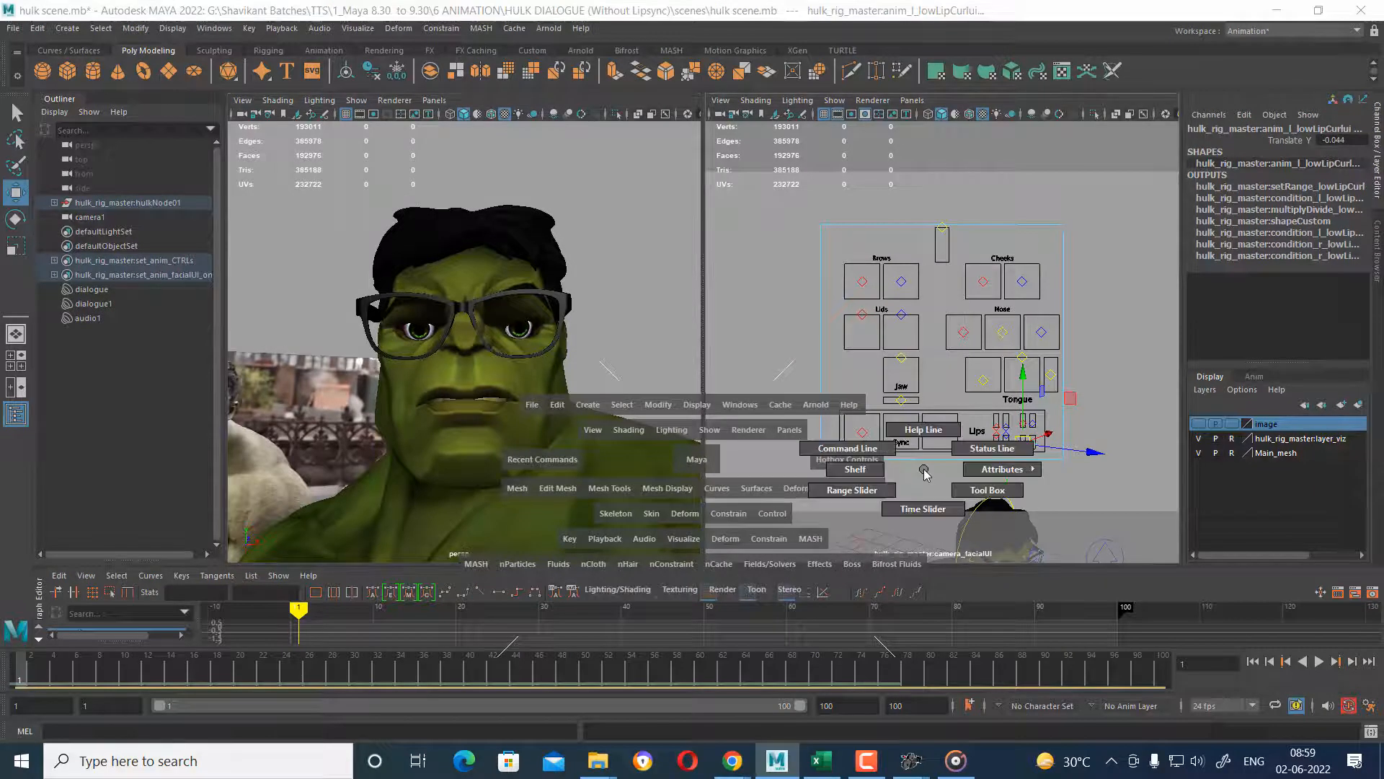
mouse_move(924, 471)
mouse_down()
mouse_move(933, 461)
mouse_move(907, 465)
mouse_up()
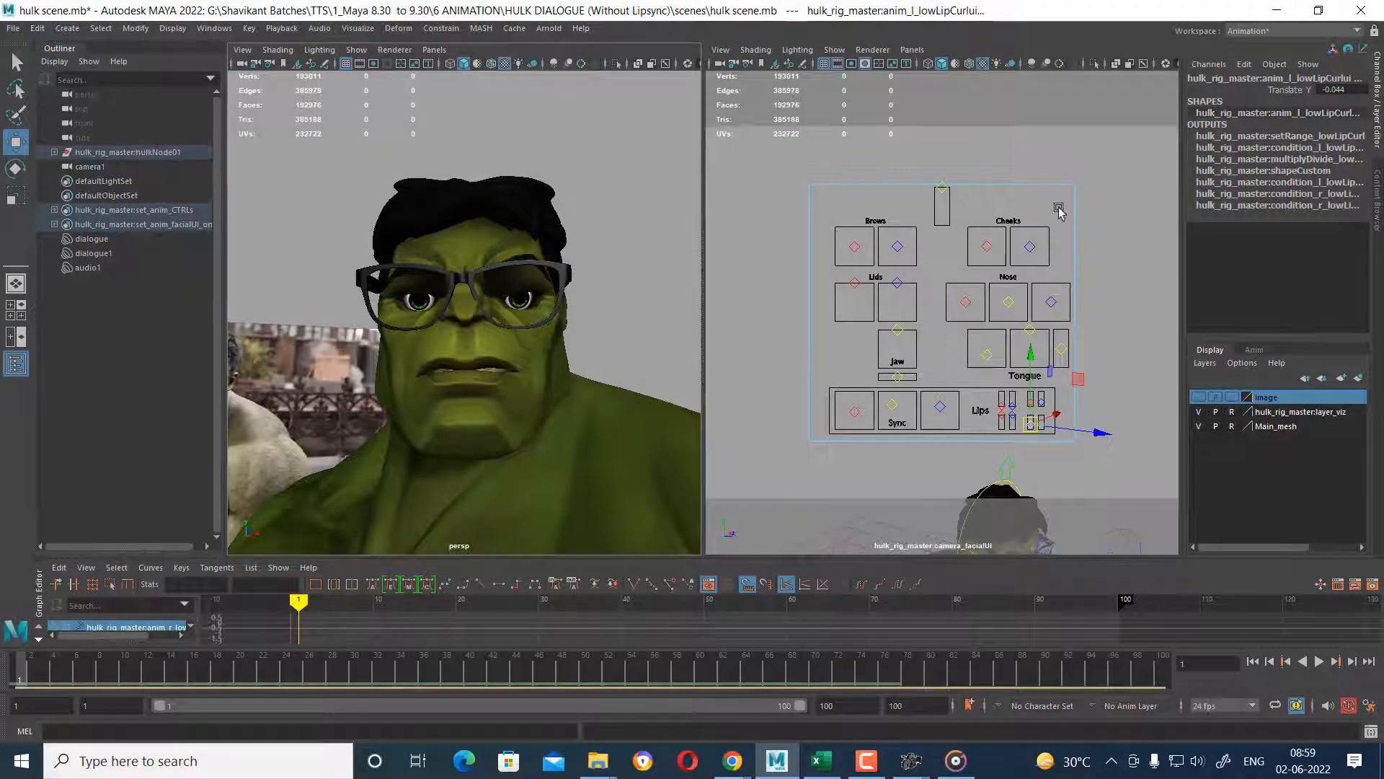
Switch the workspace to Modeling - Standard, and show the time slider and range slider.
click(1272, 35)
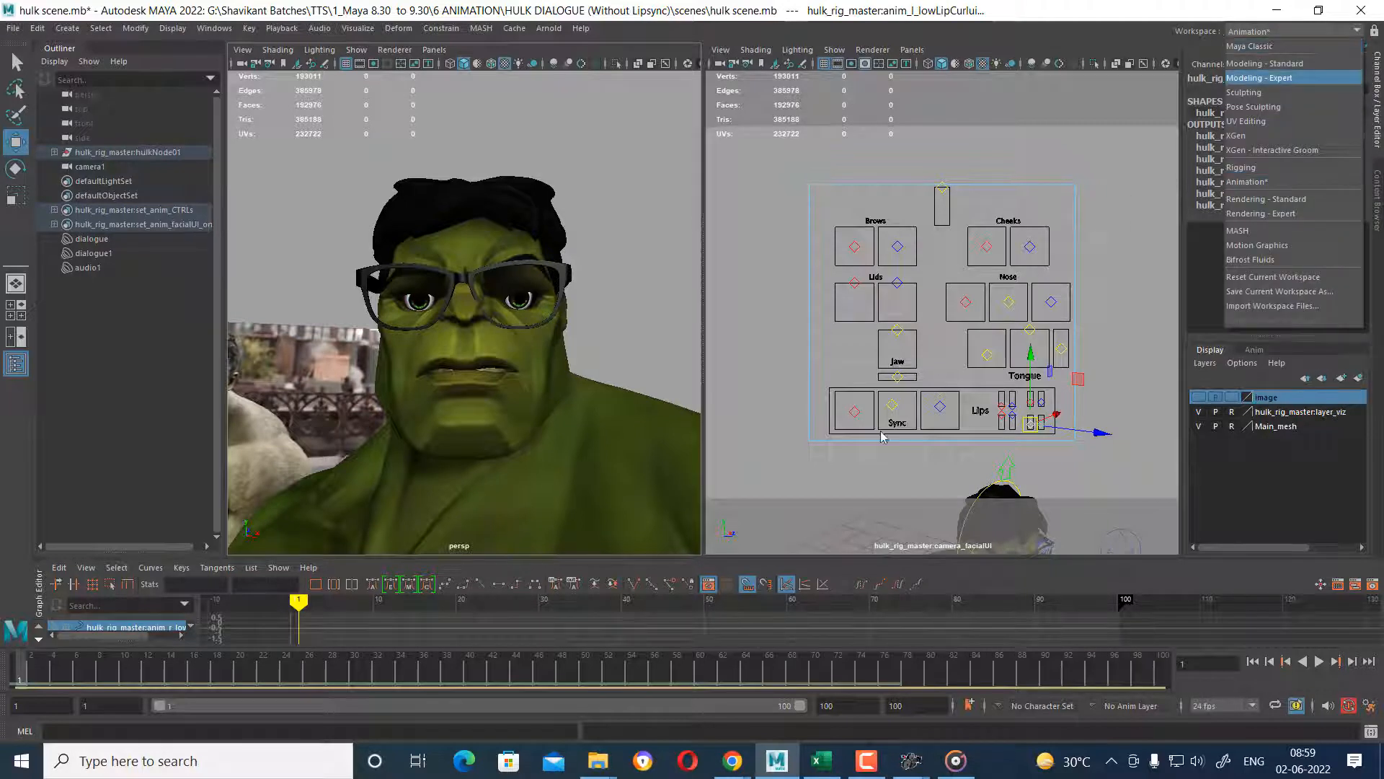
click(1267, 63)
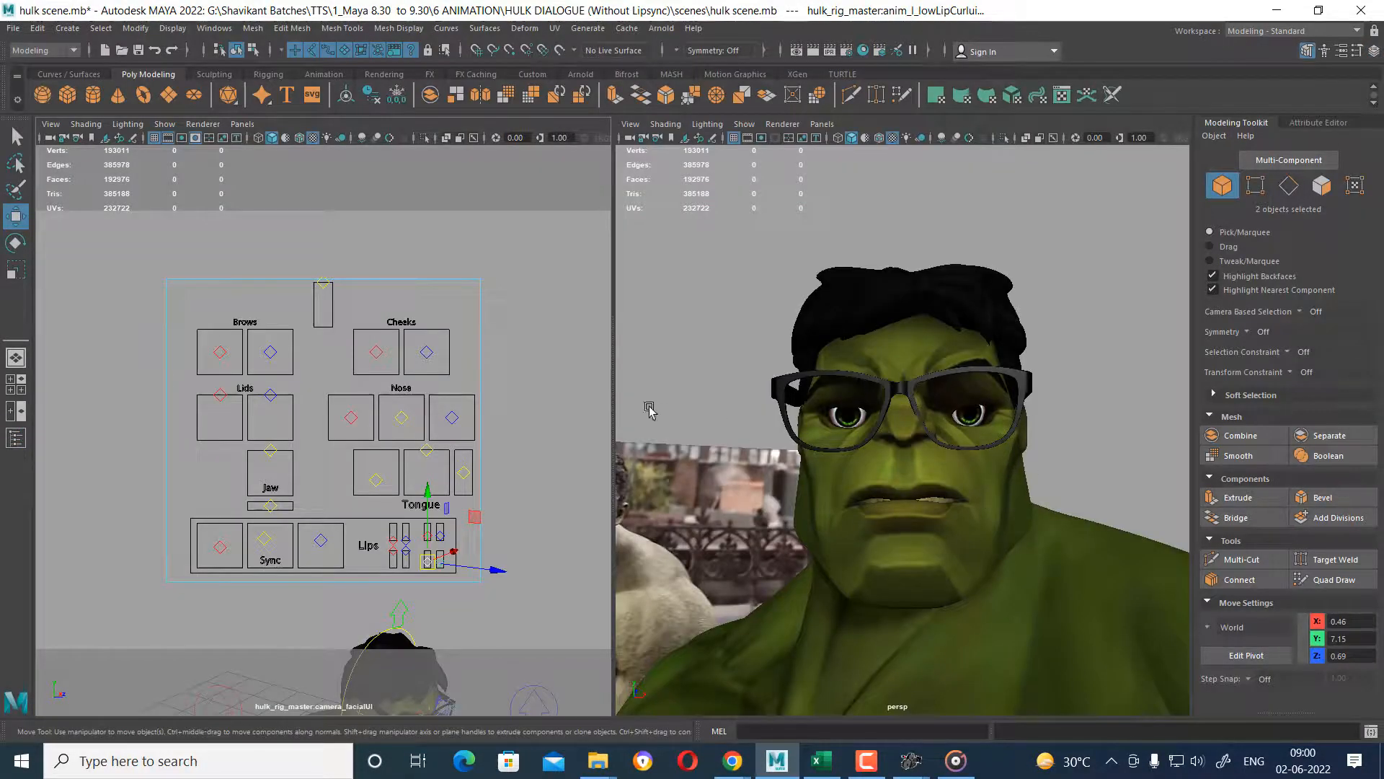
key(space)
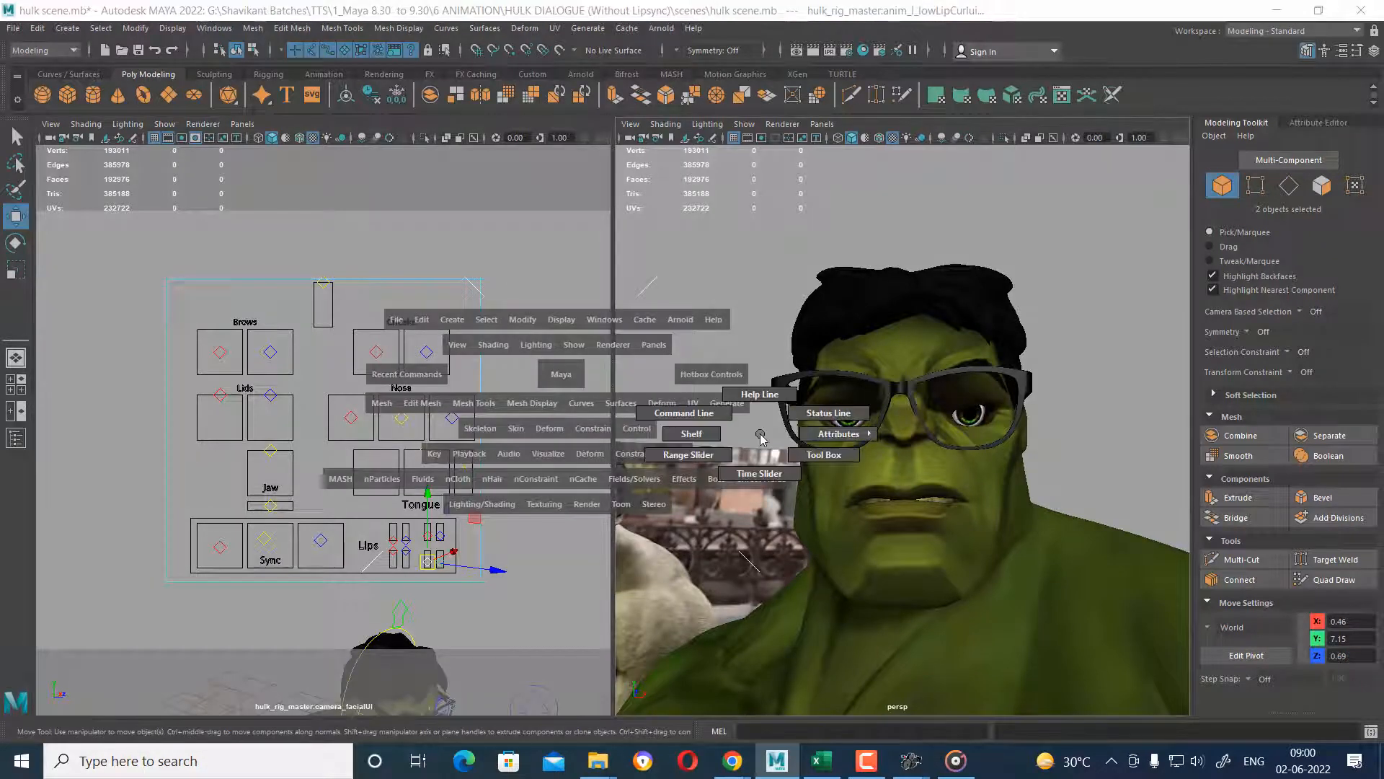
click(760, 473)
key(space)
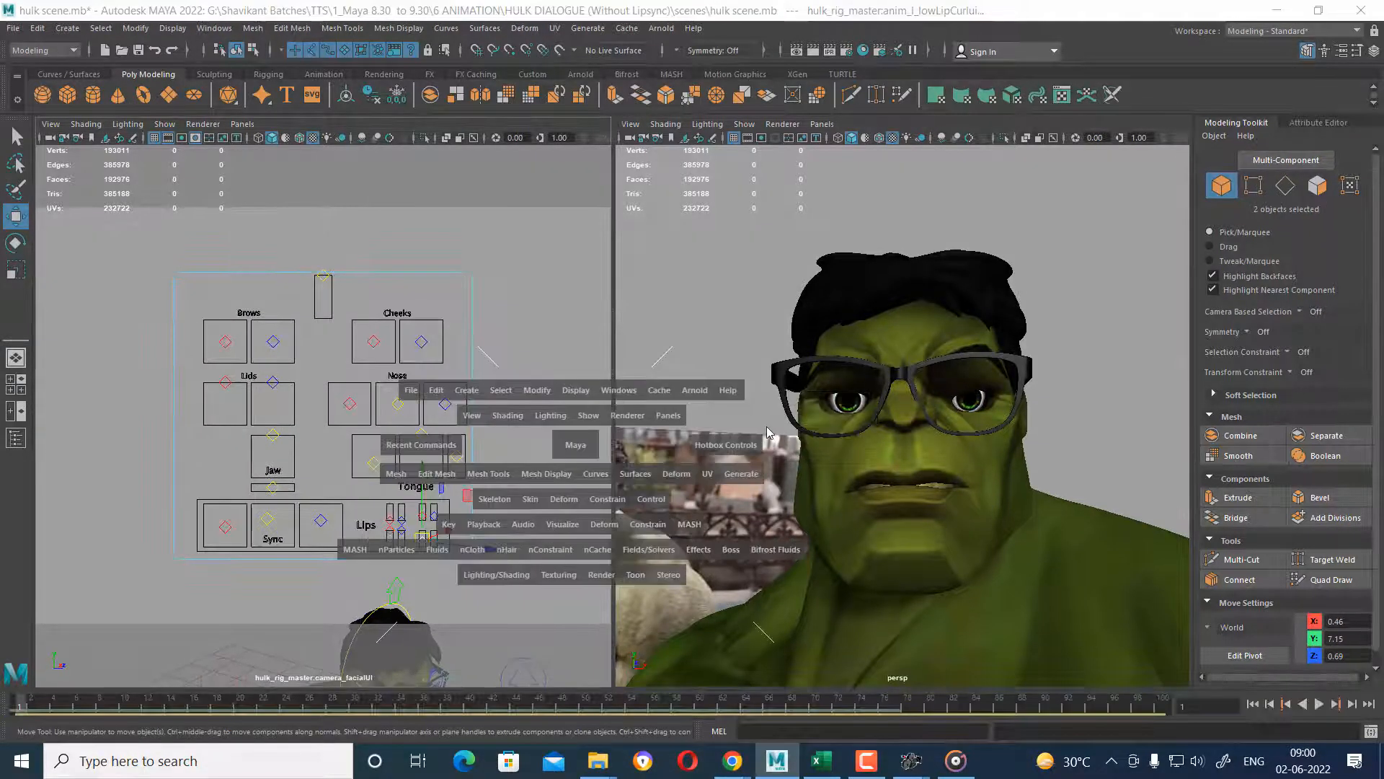
click(694, 447)
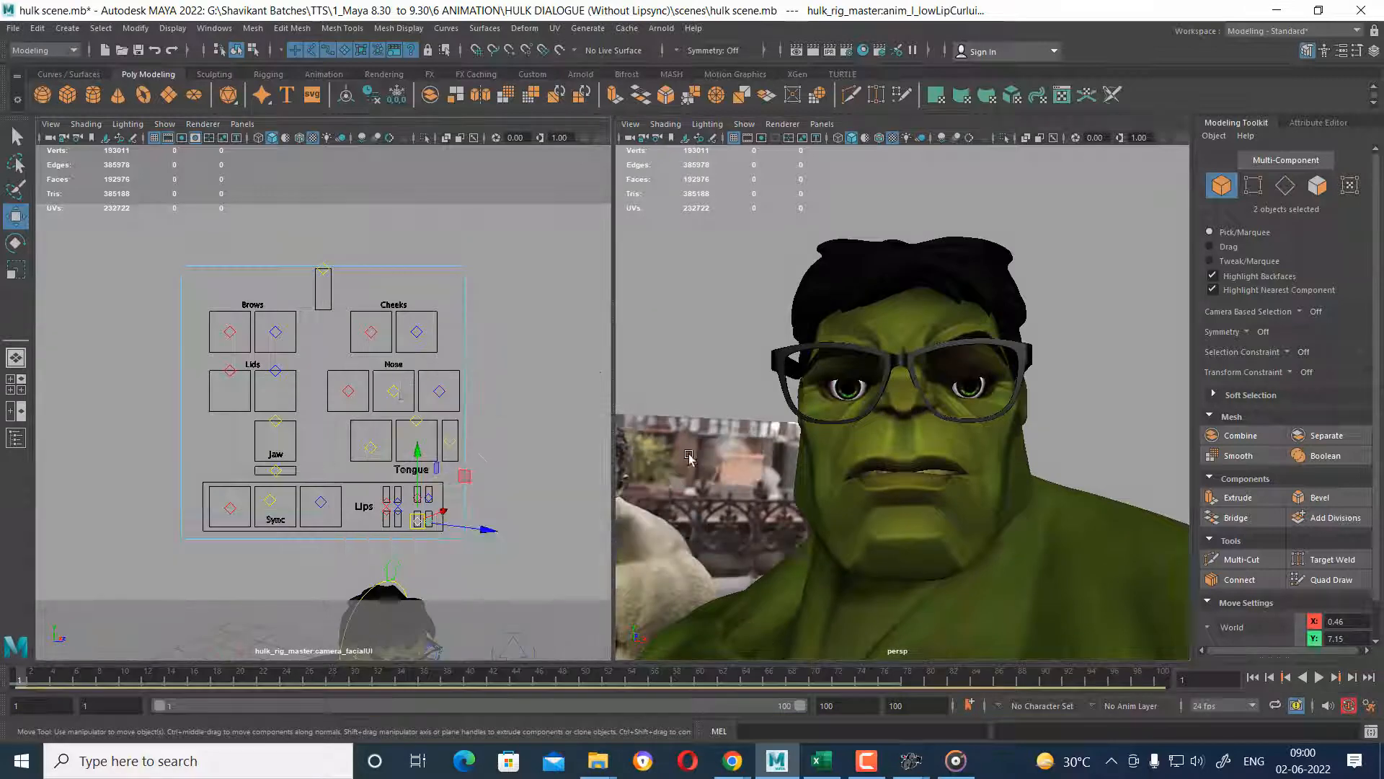
Hide the shelf and the status line in the Modeling - Standard workspace.
key(space)
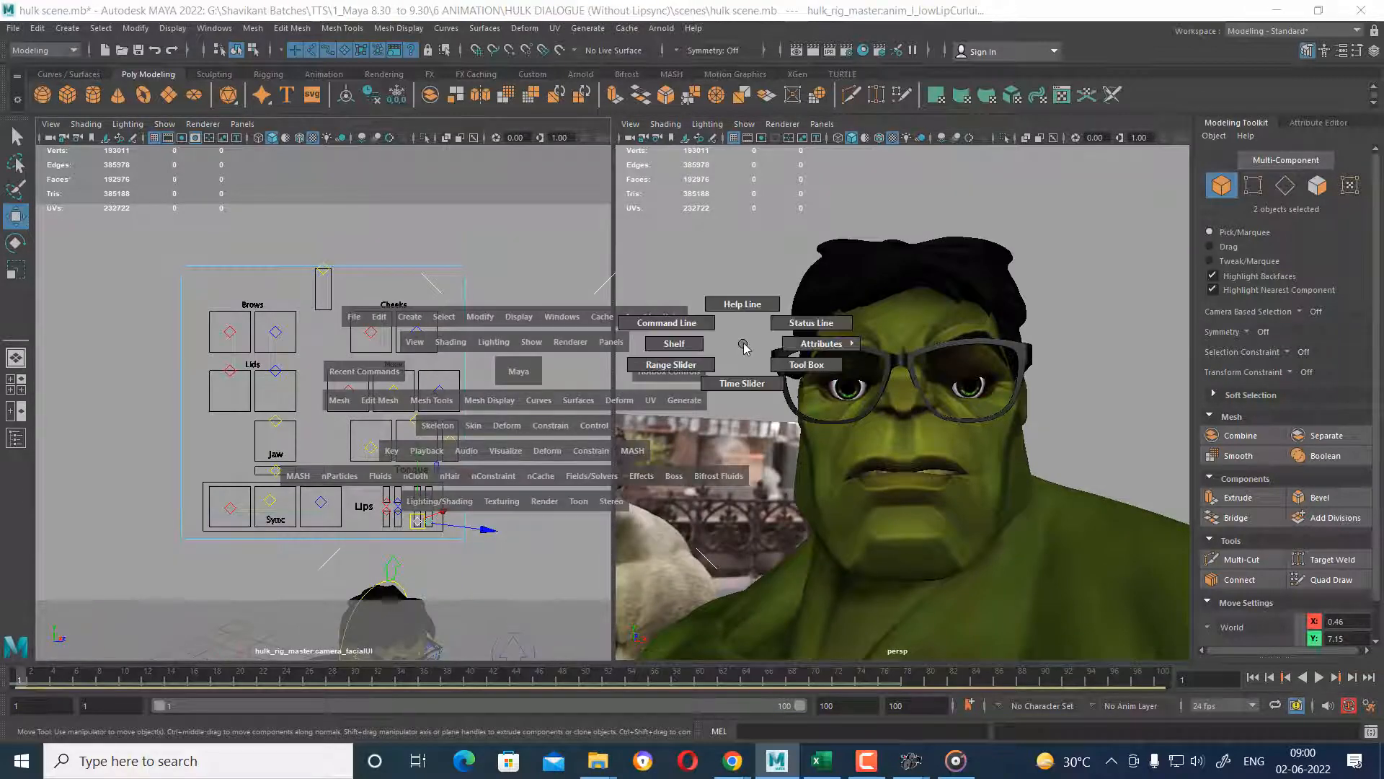
click(674, 343)
key(space)
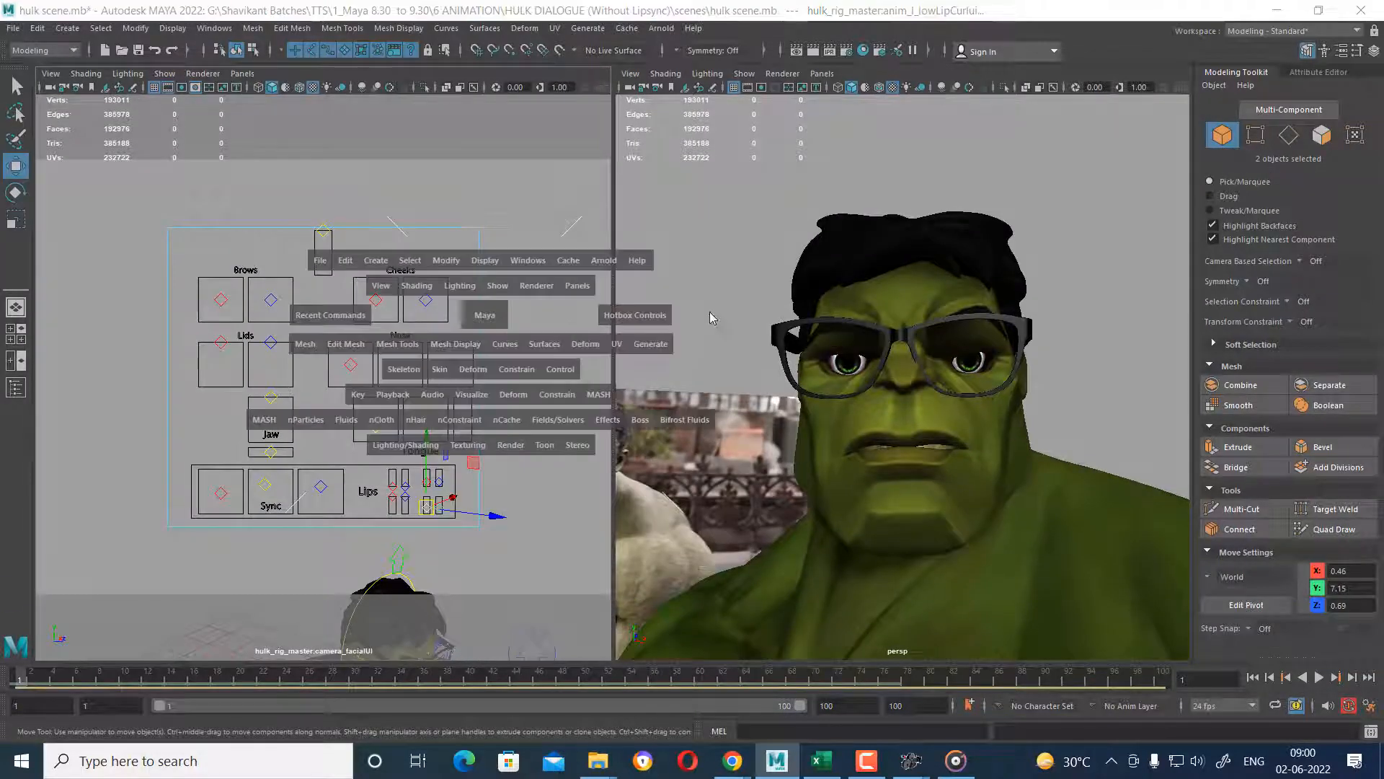
drag(710, 317, 750, 306)
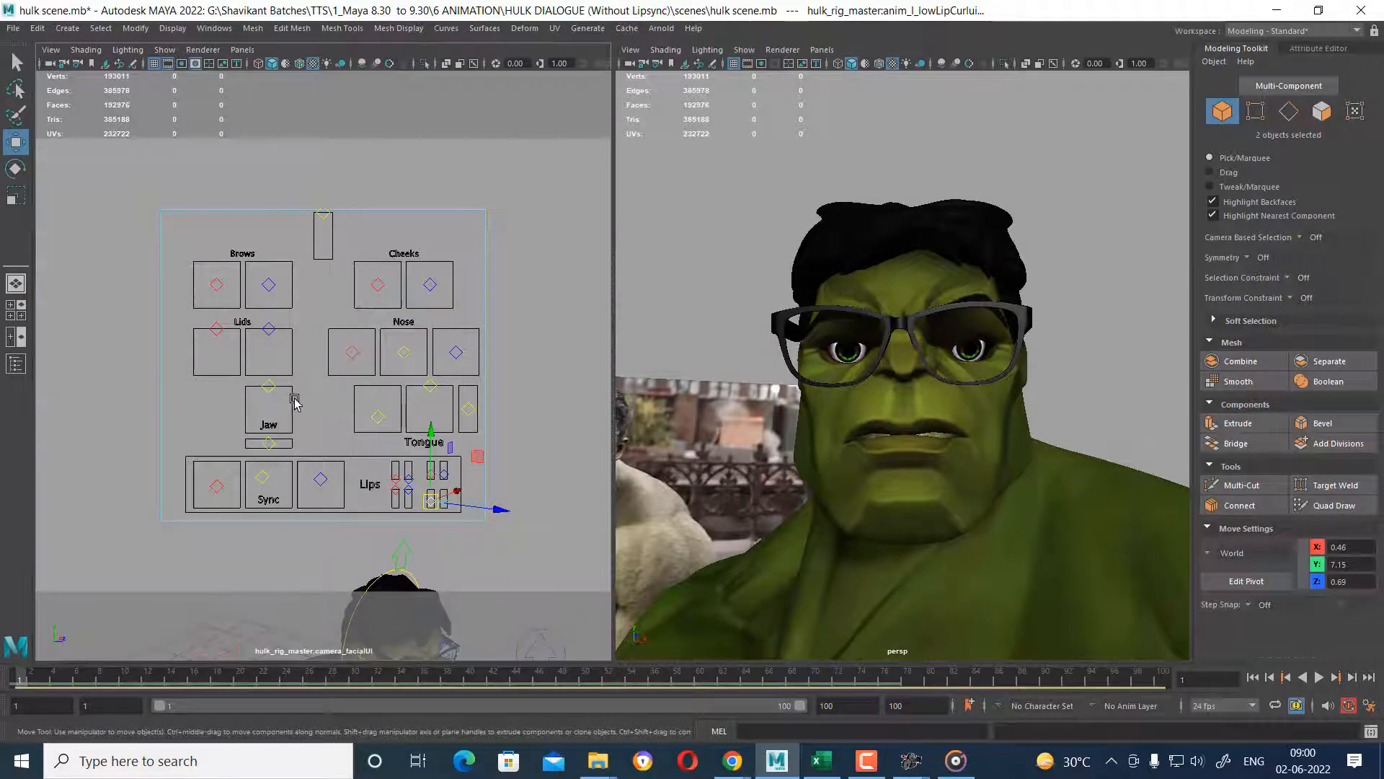
Select the lower lip curl controls and move them vertically to test the lower lip's shape.
click(475, 552)
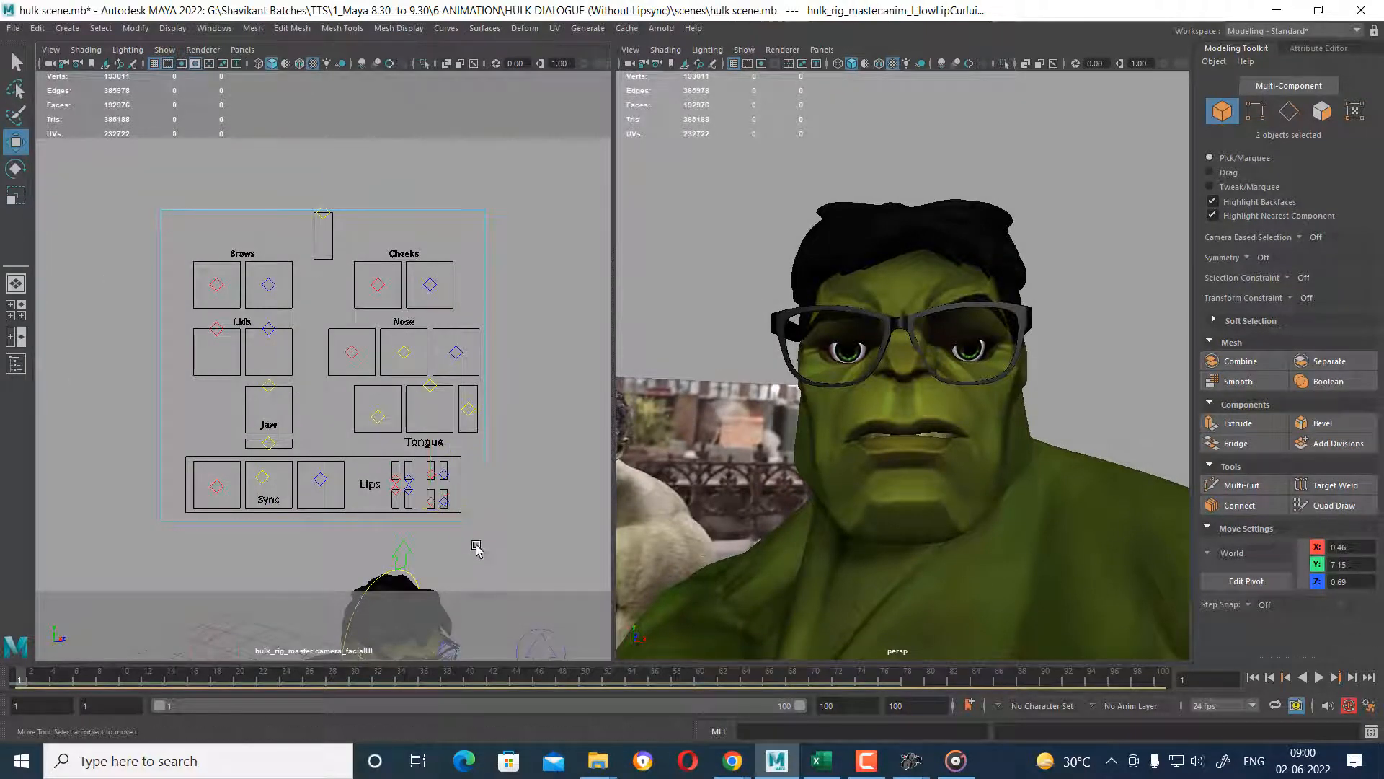
click(448, 503)
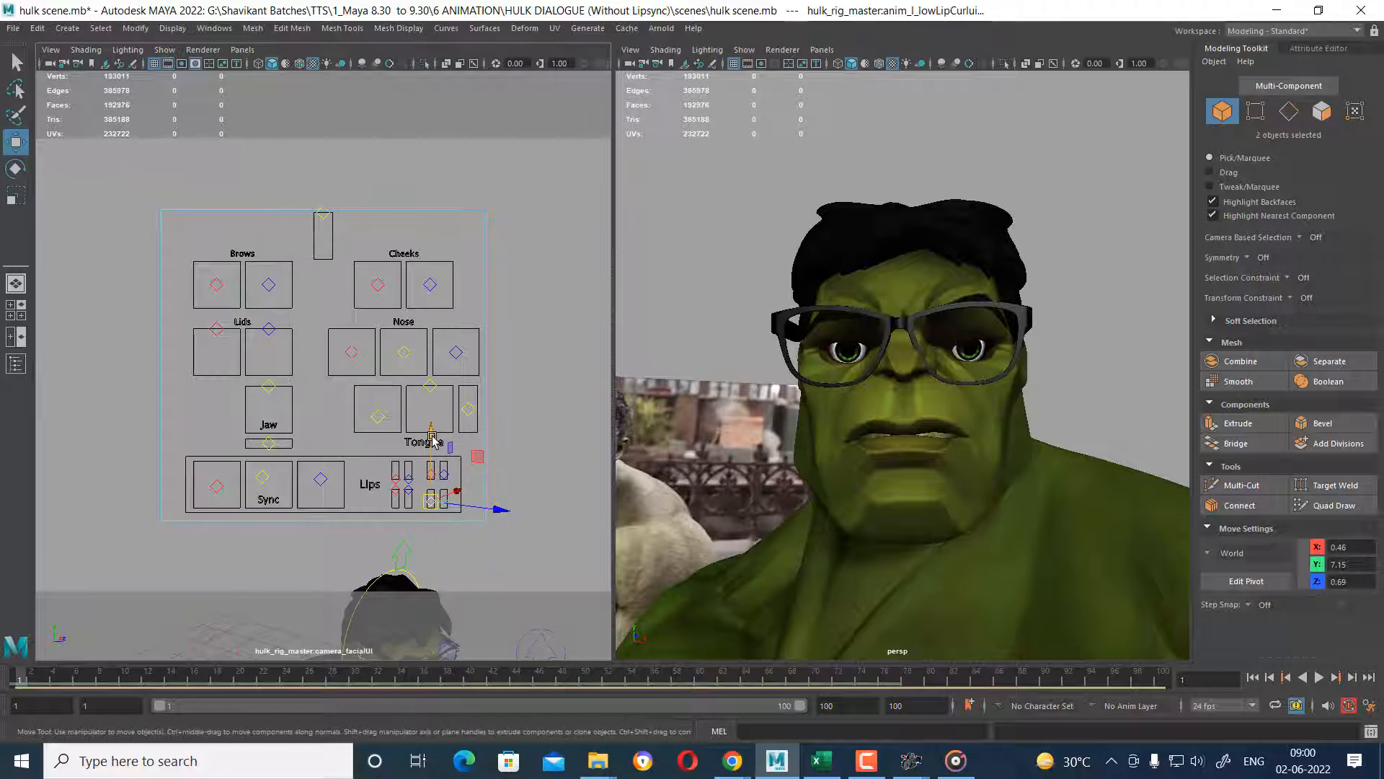
drag(435, 440, 428, 481)
Select both upper lip curl controls and move them vertically to test the upper lip's shape.
click(542, 473)
drag(443, 409, 440, 426)
alt+drag(749, 470, 794, 469)
alt+right_drag(500, 546, 499, 537)
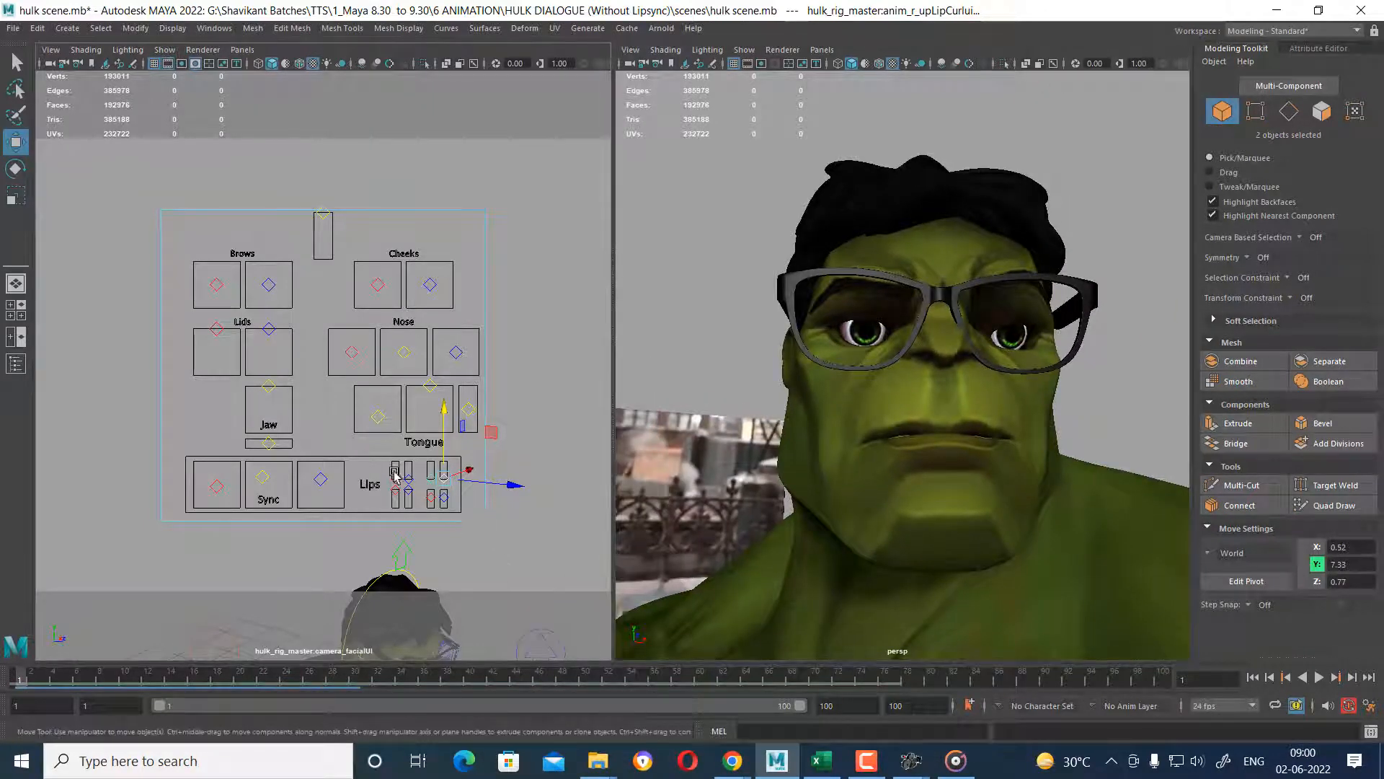
drag(444, 411, 445, 409)
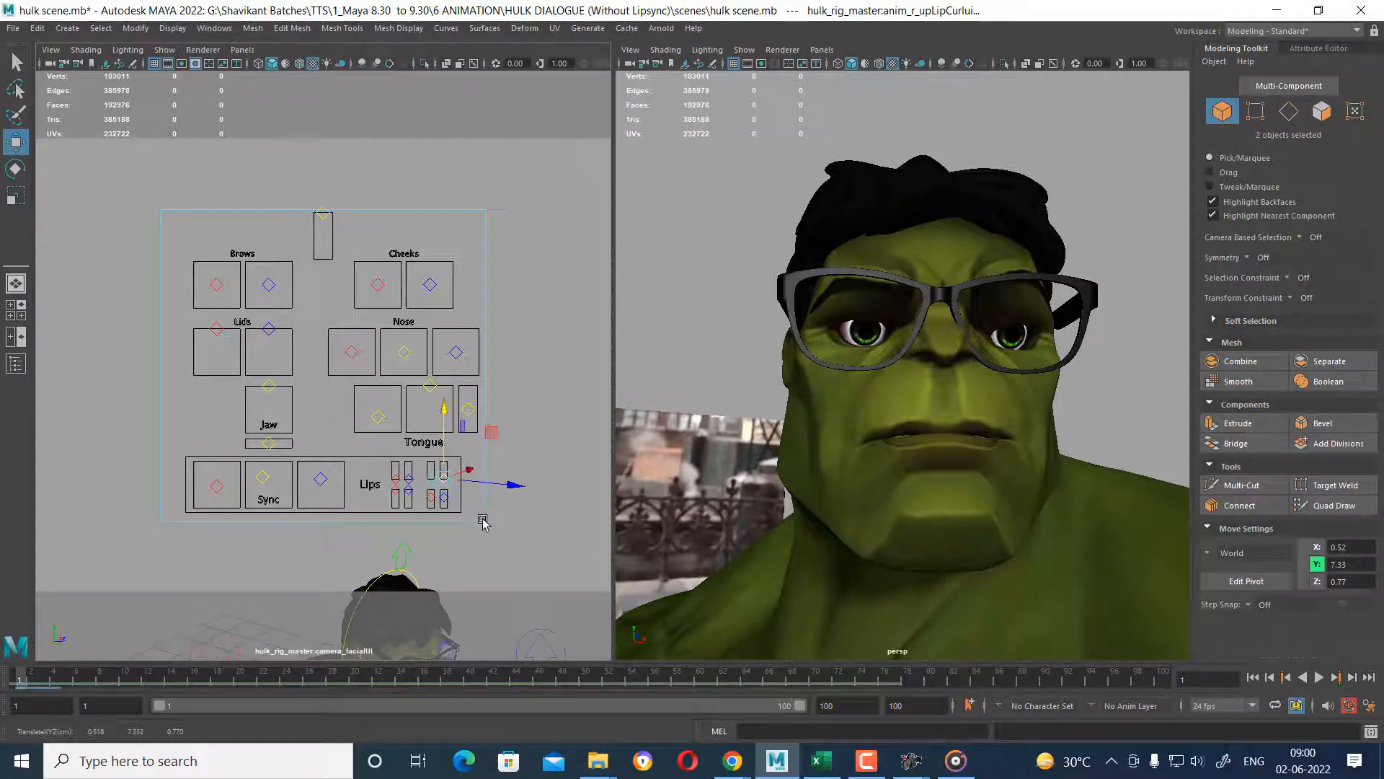
Reselect both lower lip curl controls and lower them to curl the lower lip, checking the mouth in the persp view.
click(431, 496)
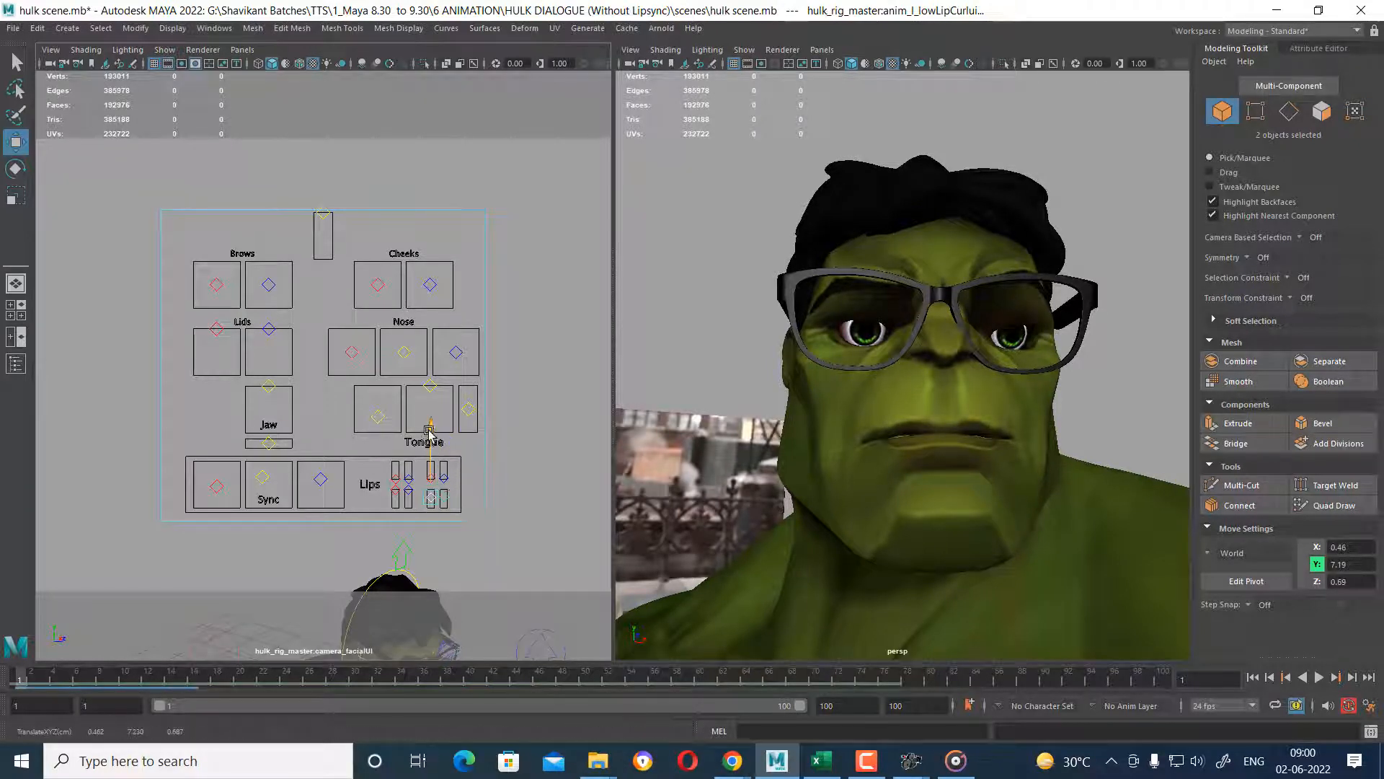
drag(429, 431, 423, 439)
mouse_move(920, 473)
alt+mouse_down()
mouse_move(881, 473)
mouse_move(918, 495)
alt+mouse_up()
alt+right_drag(917, 494, 929, 493)
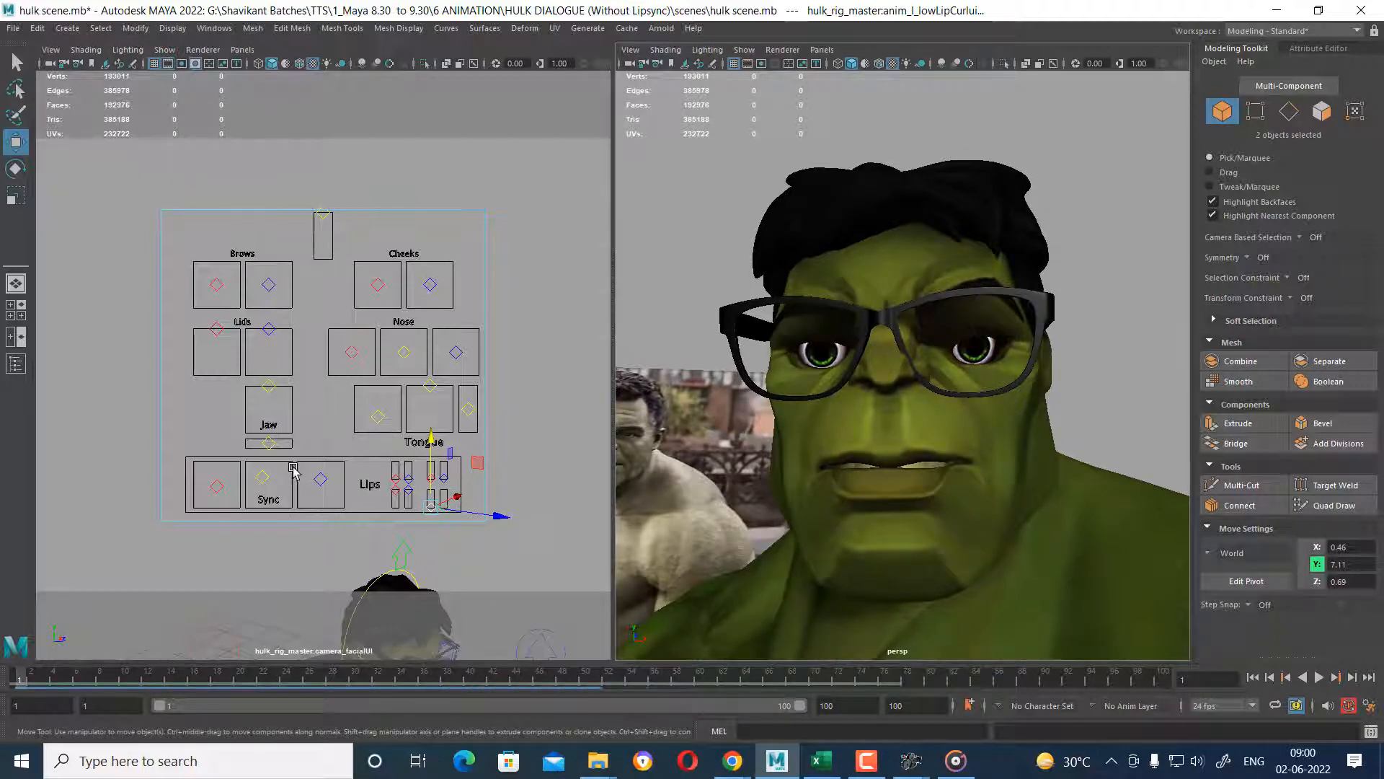
Test the mouth favour control sideways, and lower the jaw control to a Translate Y of -0.401.
click(275, 442)
drag(276, 443, 367, 459)
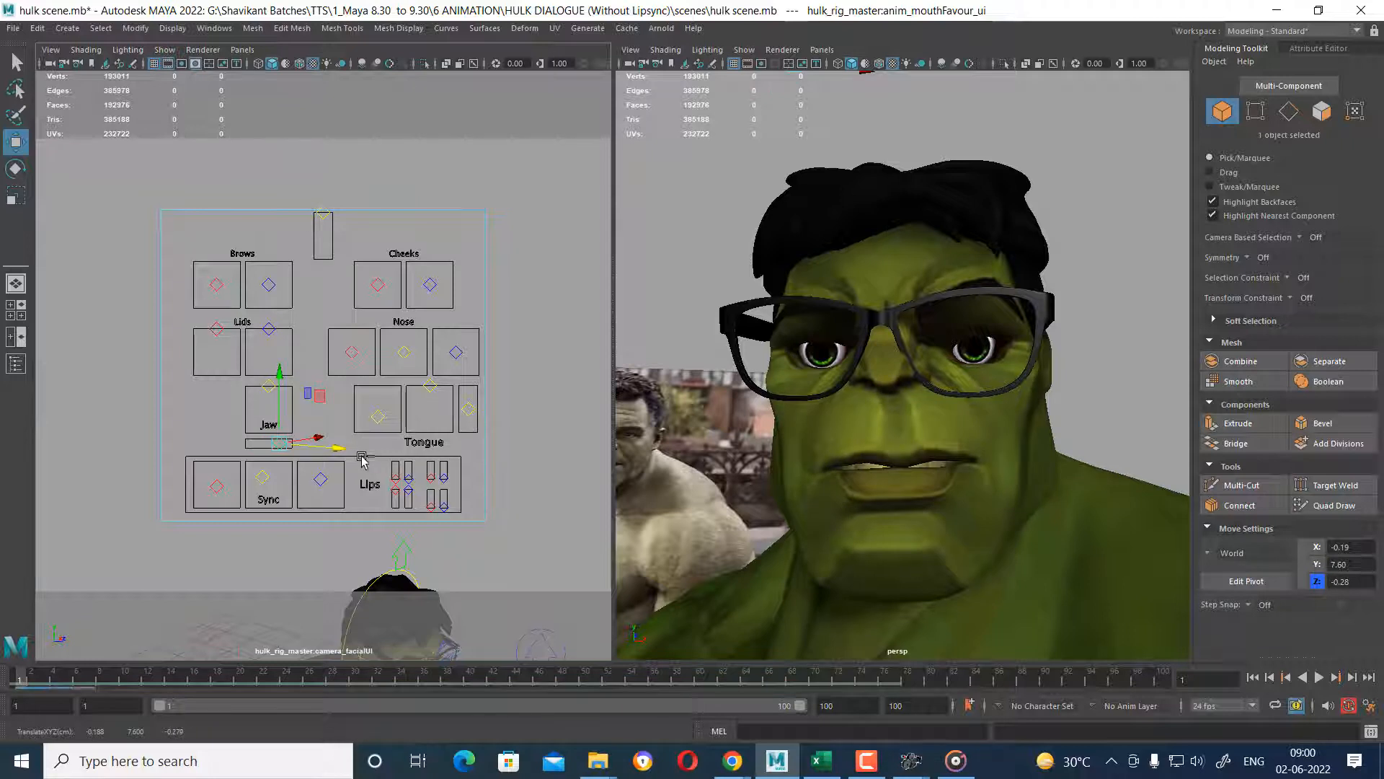
click(269, 388)
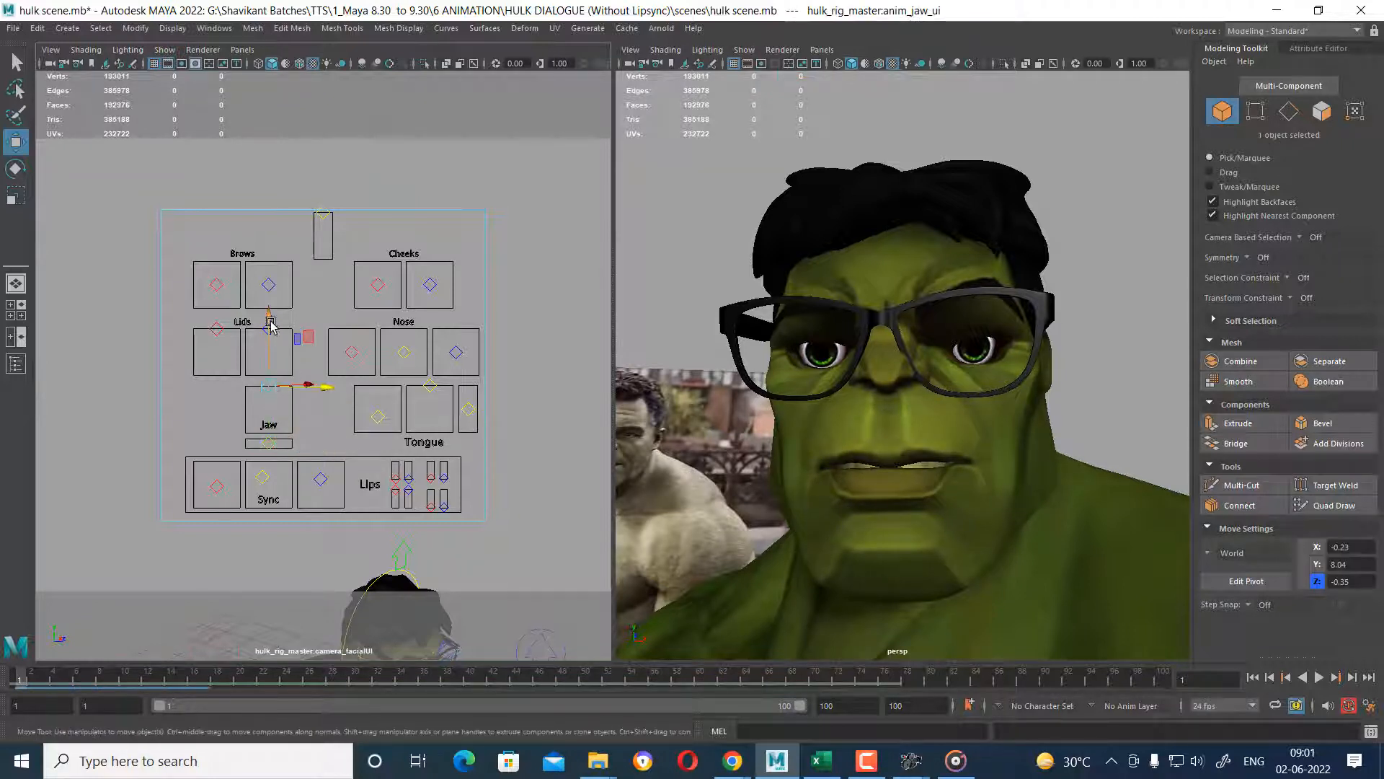
mouse_move(271, 326)
mouse_down()
mouse_move(261, 310)
mouse_move(265, 334)
mouse_up()
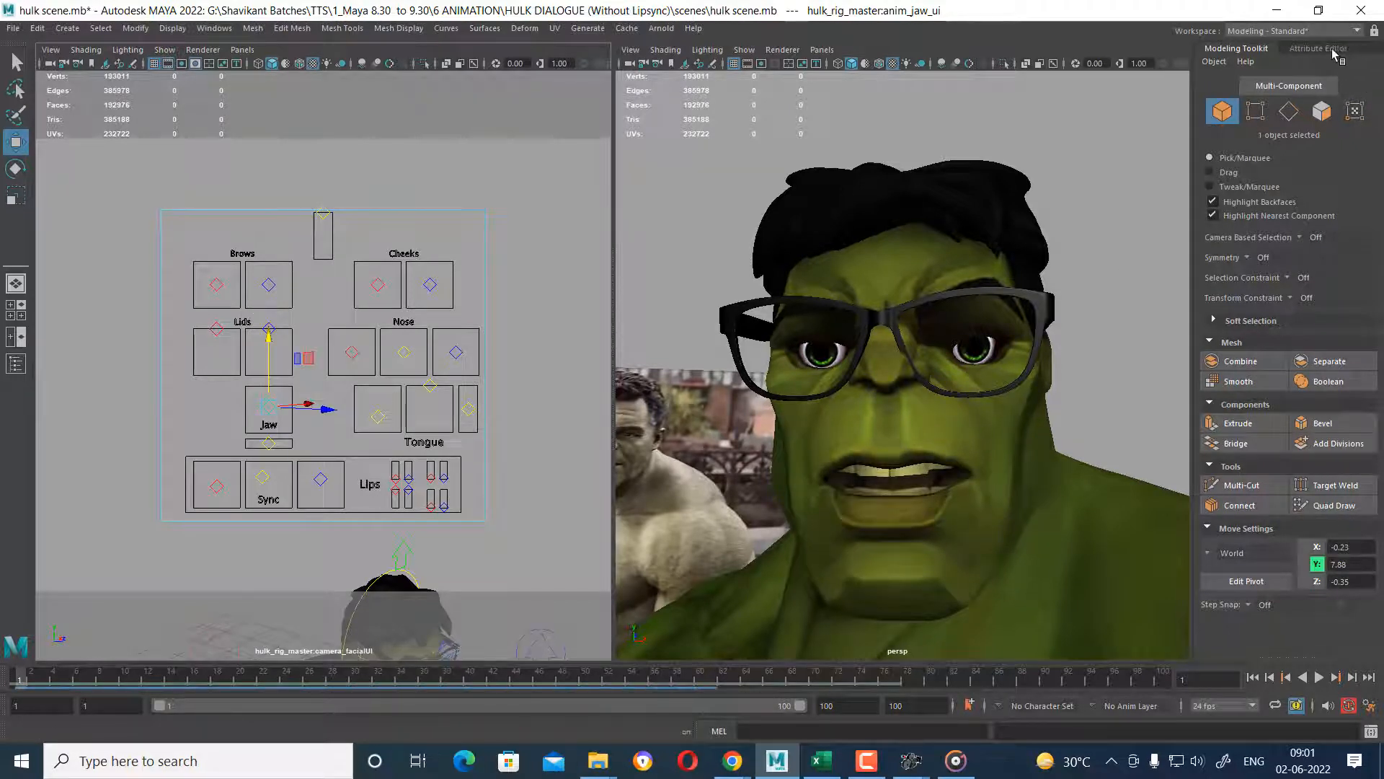
Open the Channel Box as a floating window clear of the viewports, and set the jaw control's Translate Y to 0.
key(space)
drag(947, 240, 1161, 243)
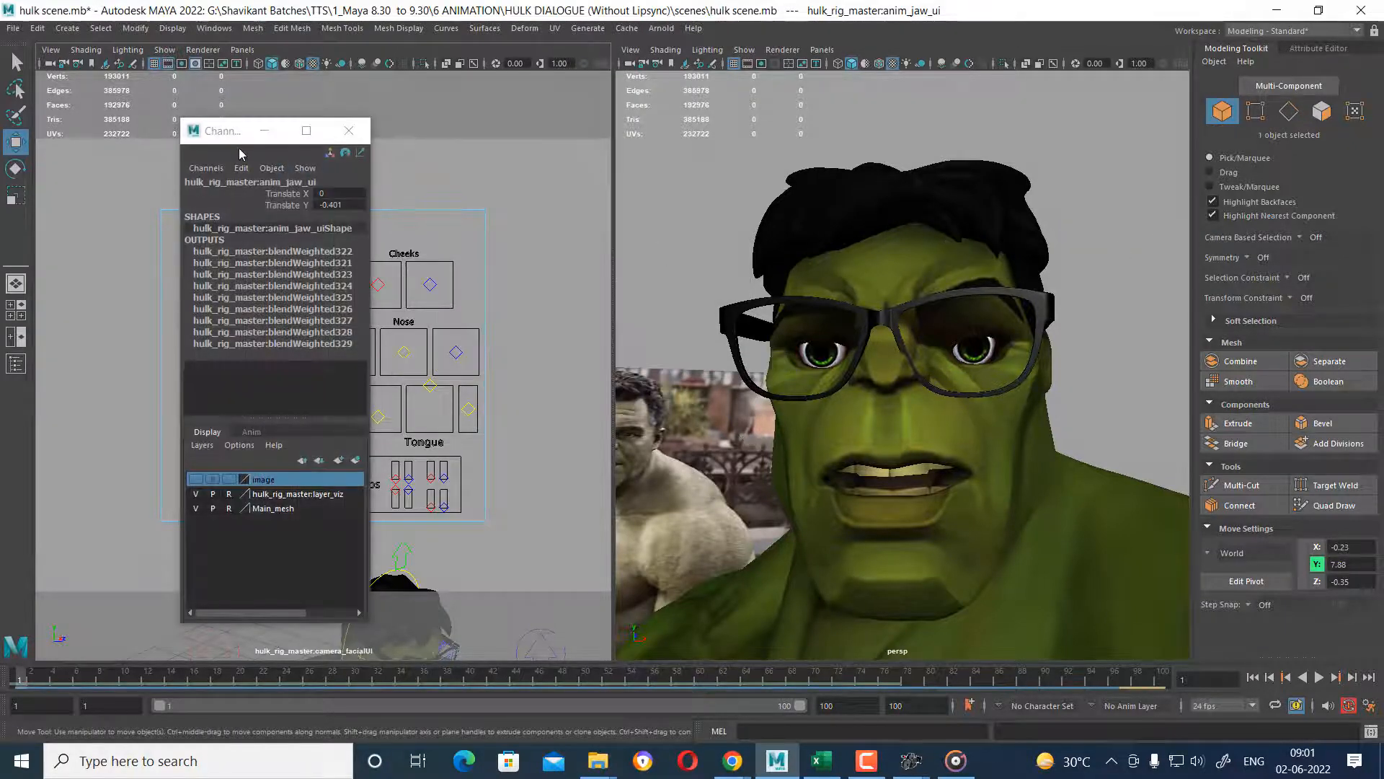
drag(241, 133, 1238, 61)
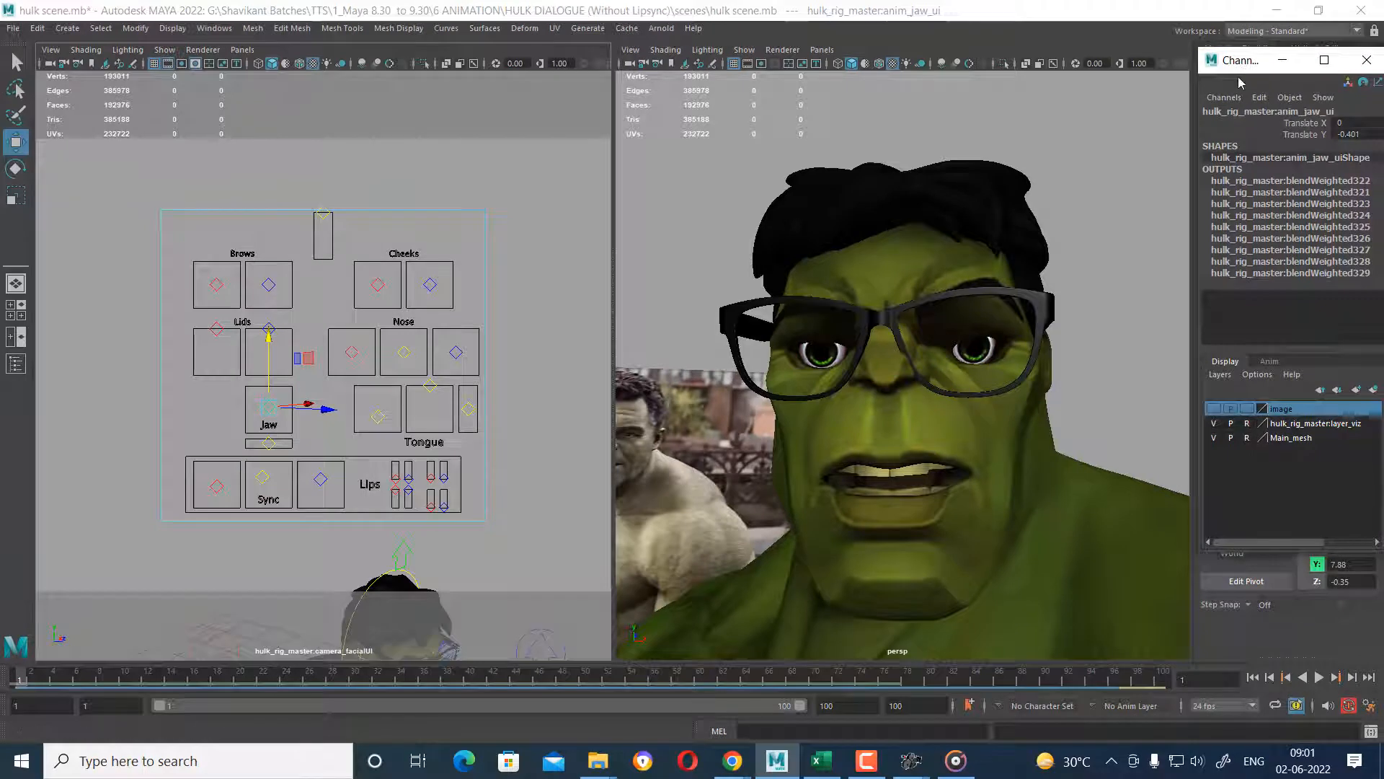
double_click(1360, 133)
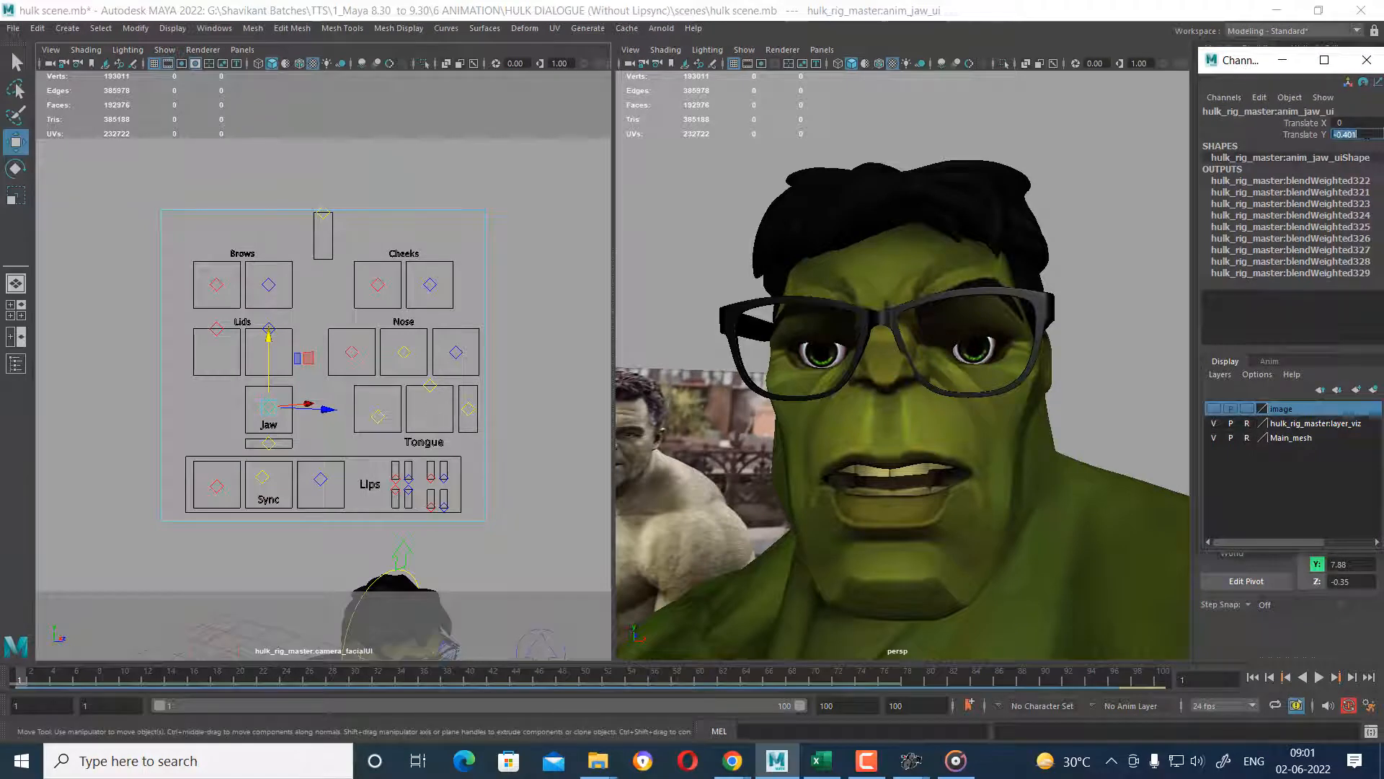
text(0)
key(Return)
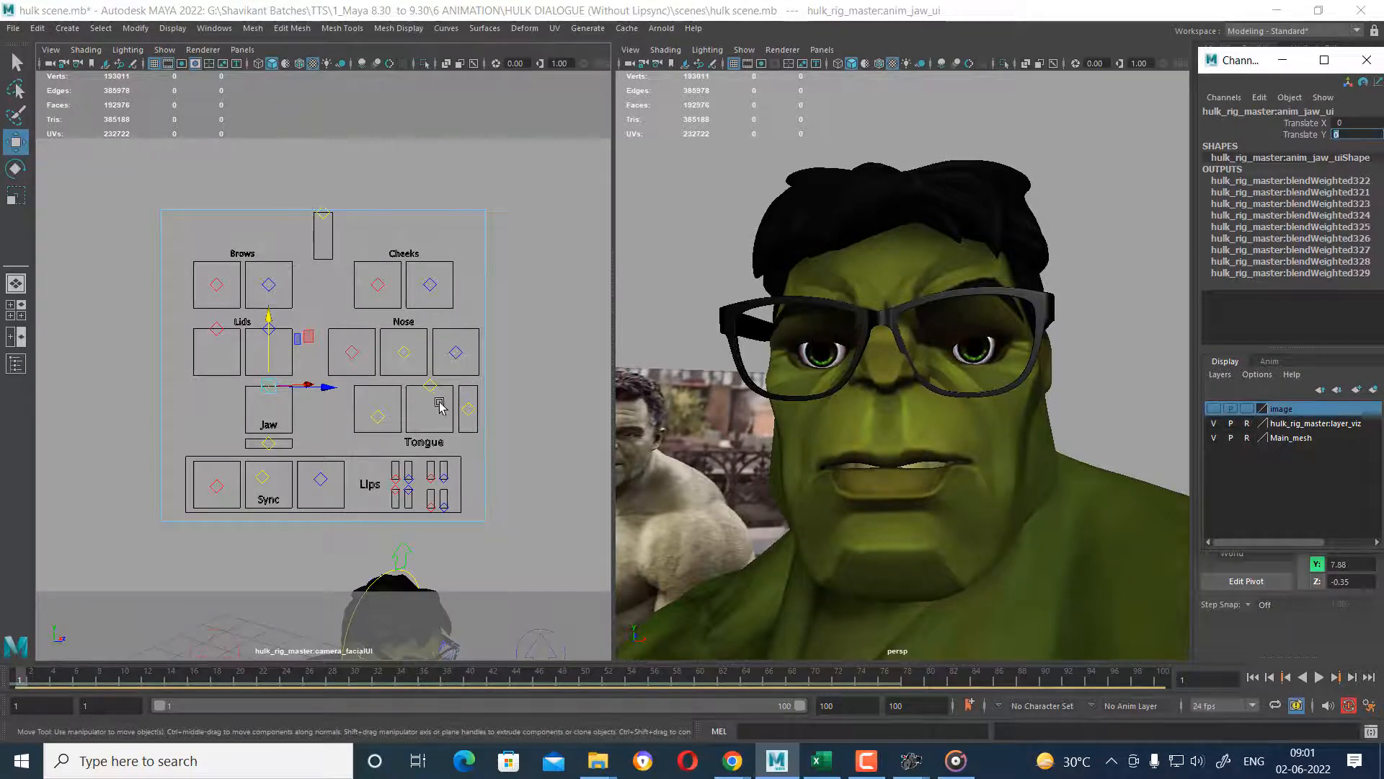
Try the tongue tip curl control and undo its move, and open the jaw to a Translate Y of -0.9.
click(470, 415)
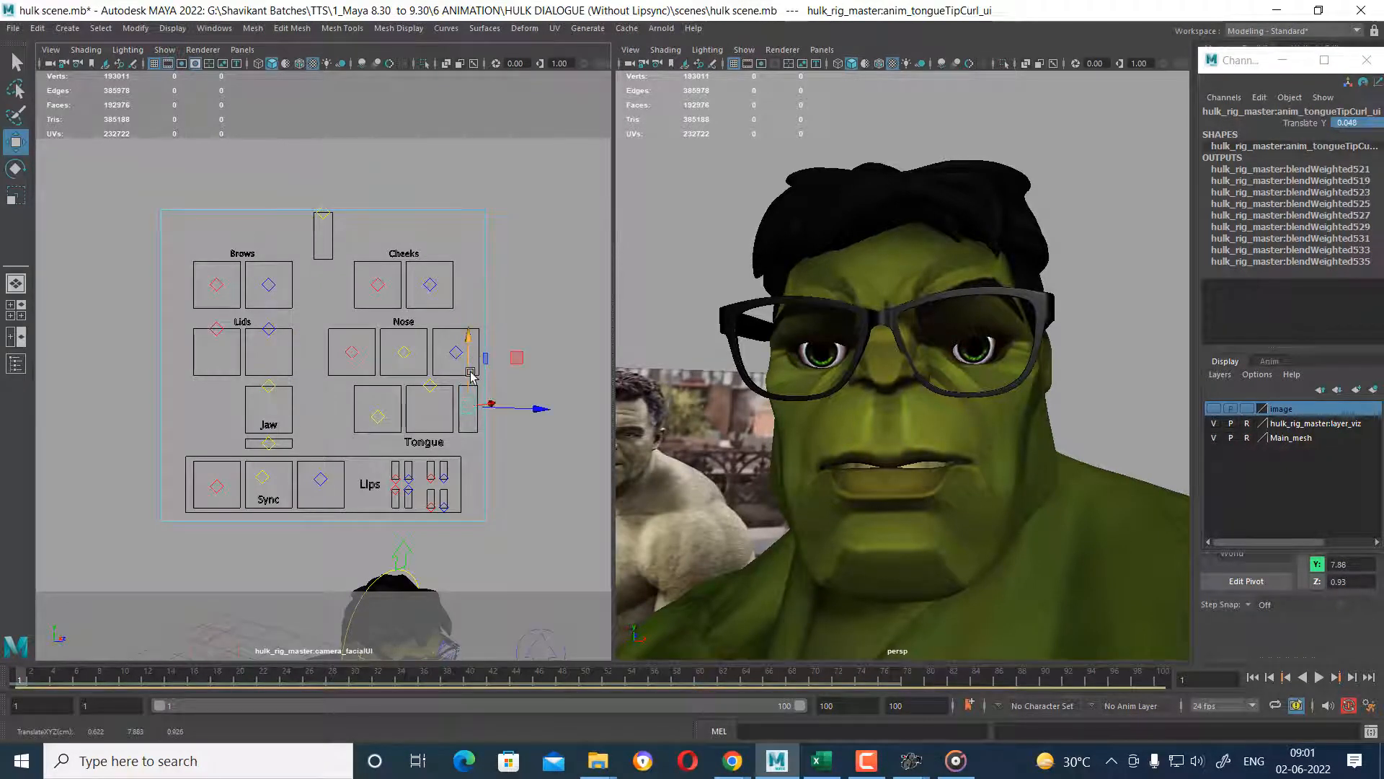
key(ctrl+z)
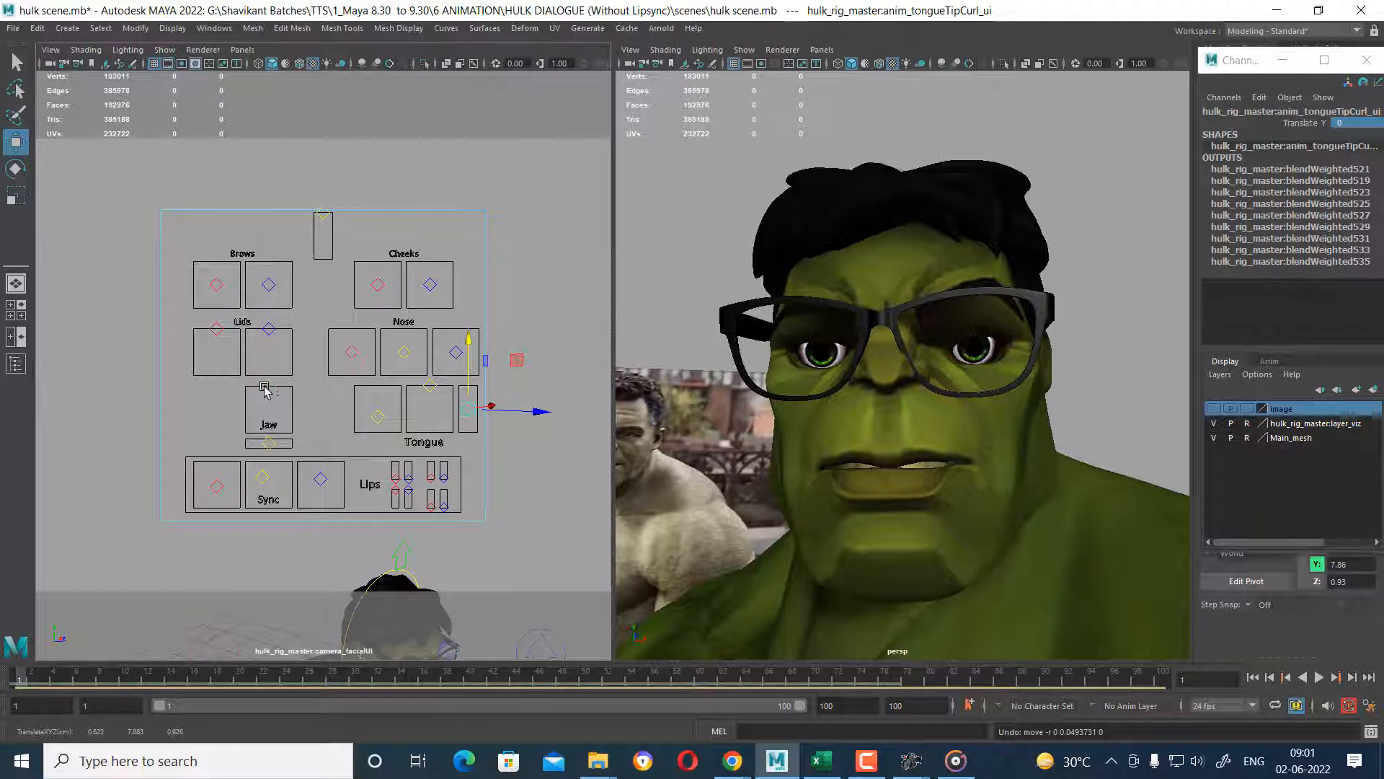
mouse_move(265, 388)
mouse_down()
mouse_move(269, 314)
mouse_move(267, 366)
mouse_up()
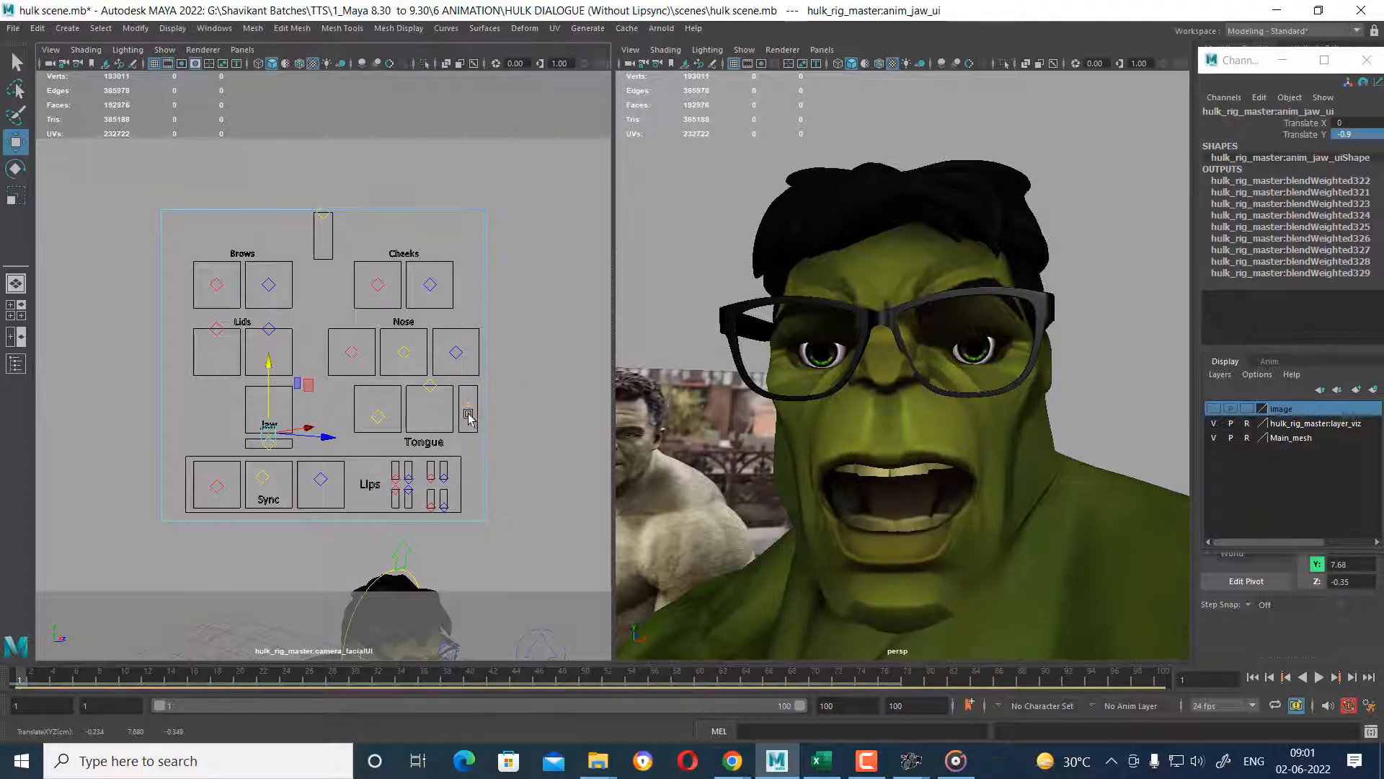
Test the tongue tip curl control down to about -0.45, and reset its Translate Y to 0.
drag(469, 417, 474, 387)
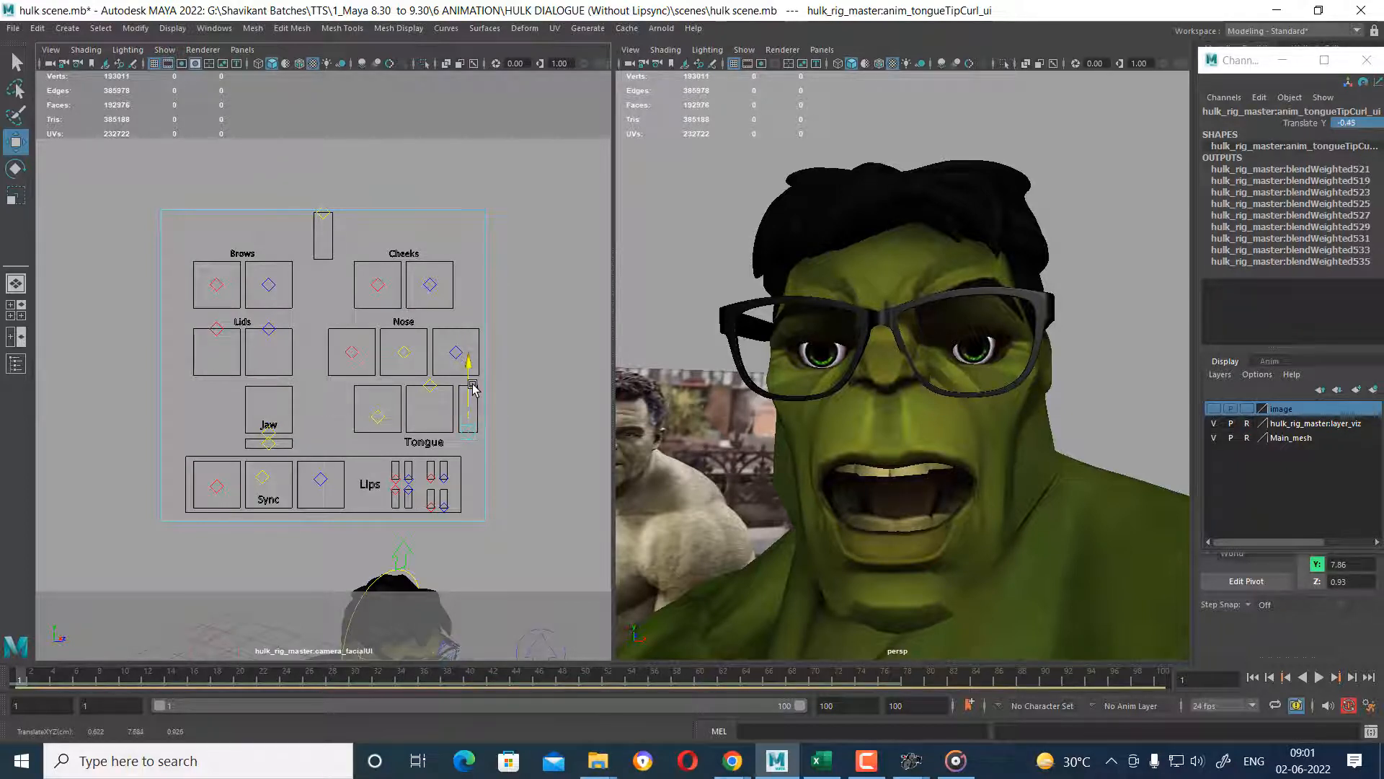
click(1358, 123)
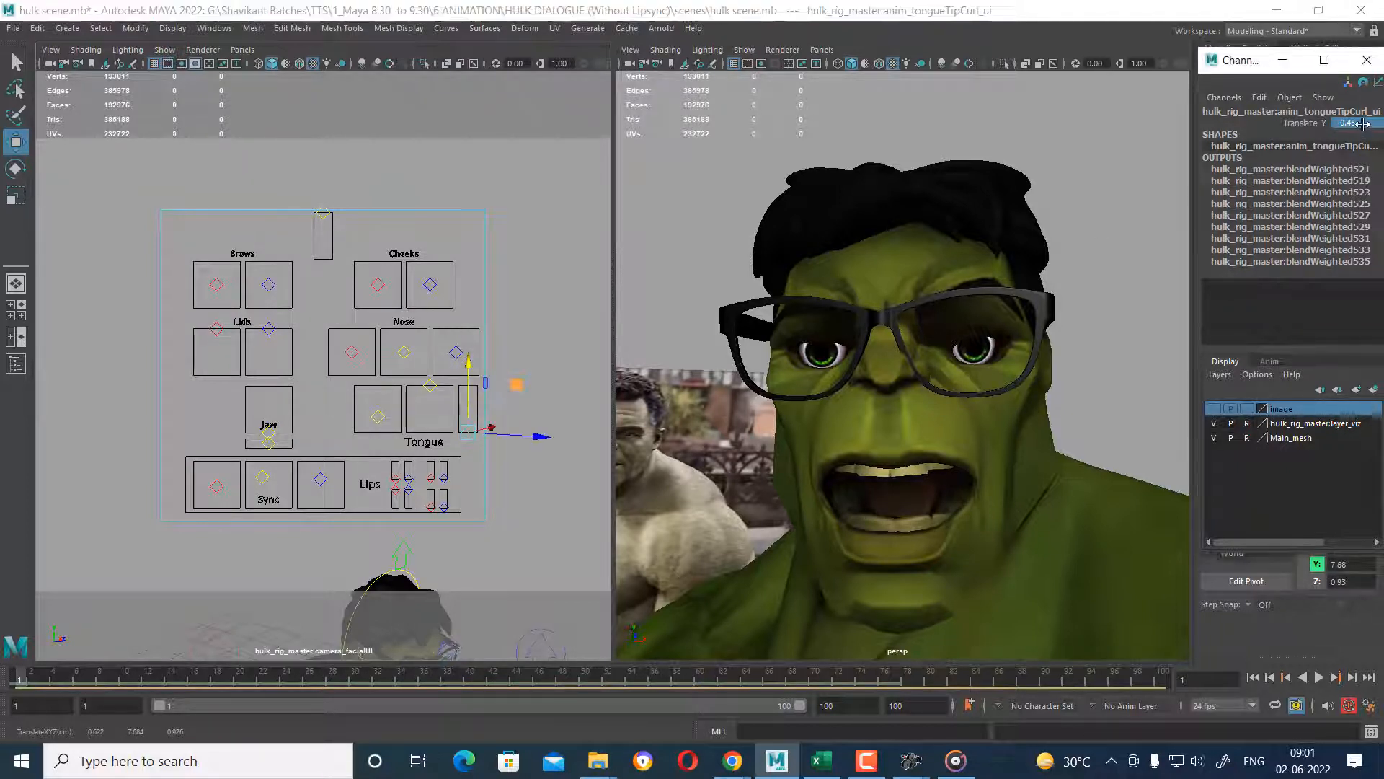
text(0)
key(Return)
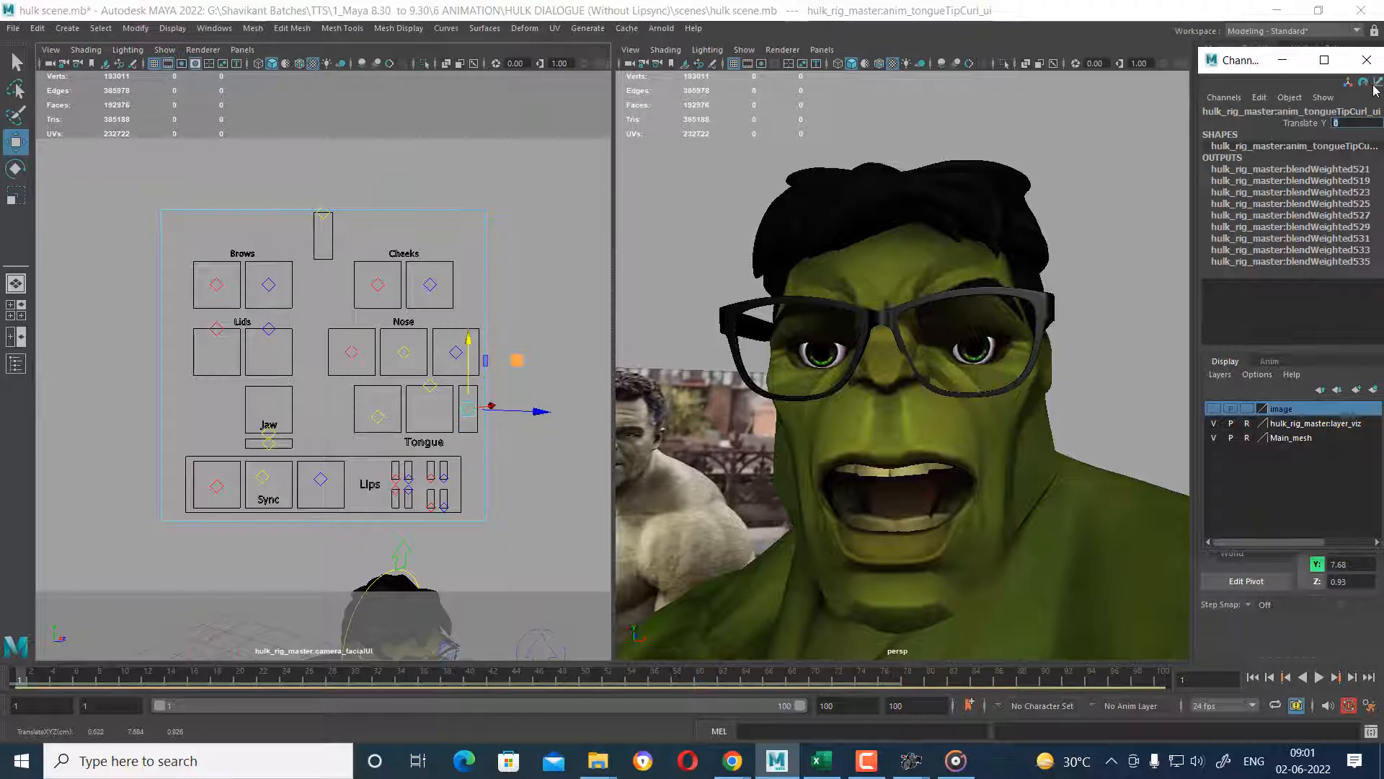
Set the main tongue control's Translate Y to 0.
click(377, 417)
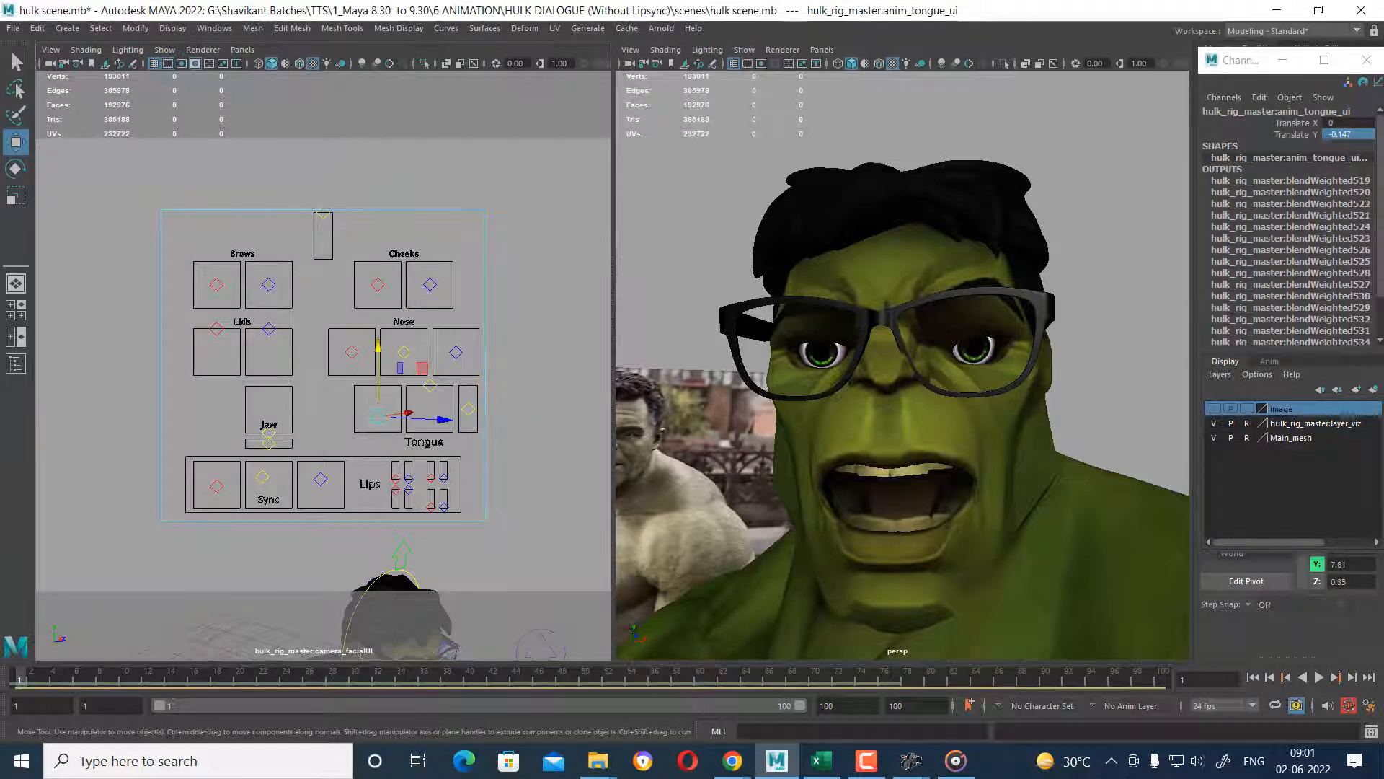
click(1361, 134)
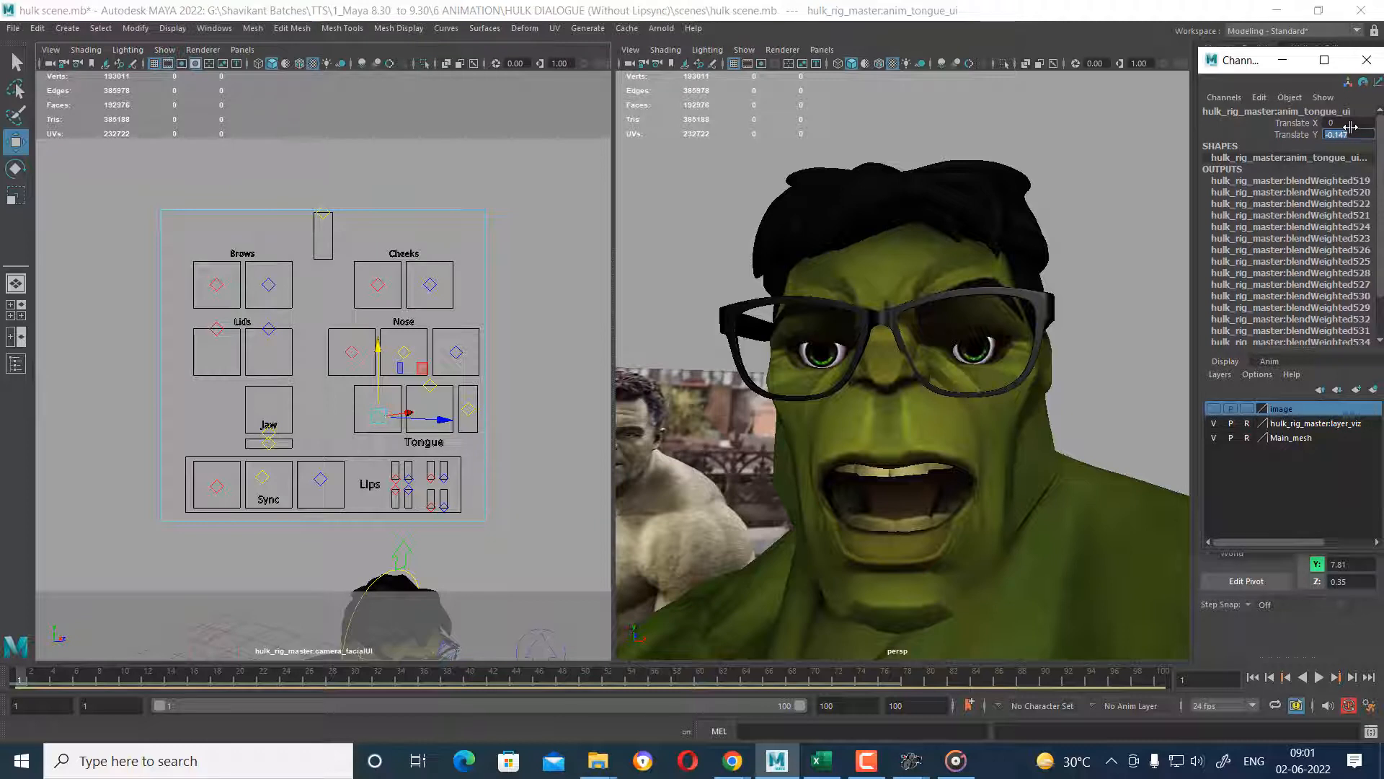
text(0)
key(Return)
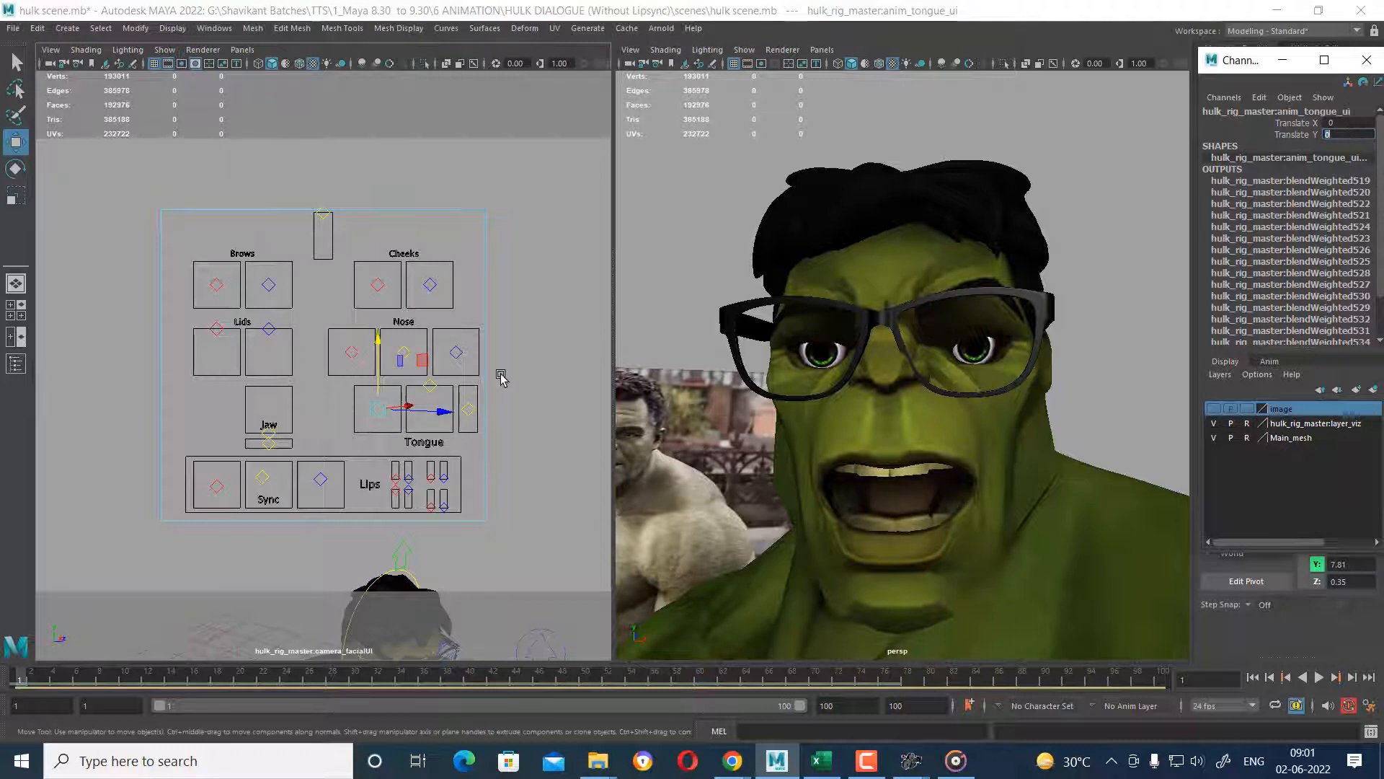
Stick the tongue out by lowering the tongue out control to -0.733, and reset its Translate Y to 0.
click(430, 385)
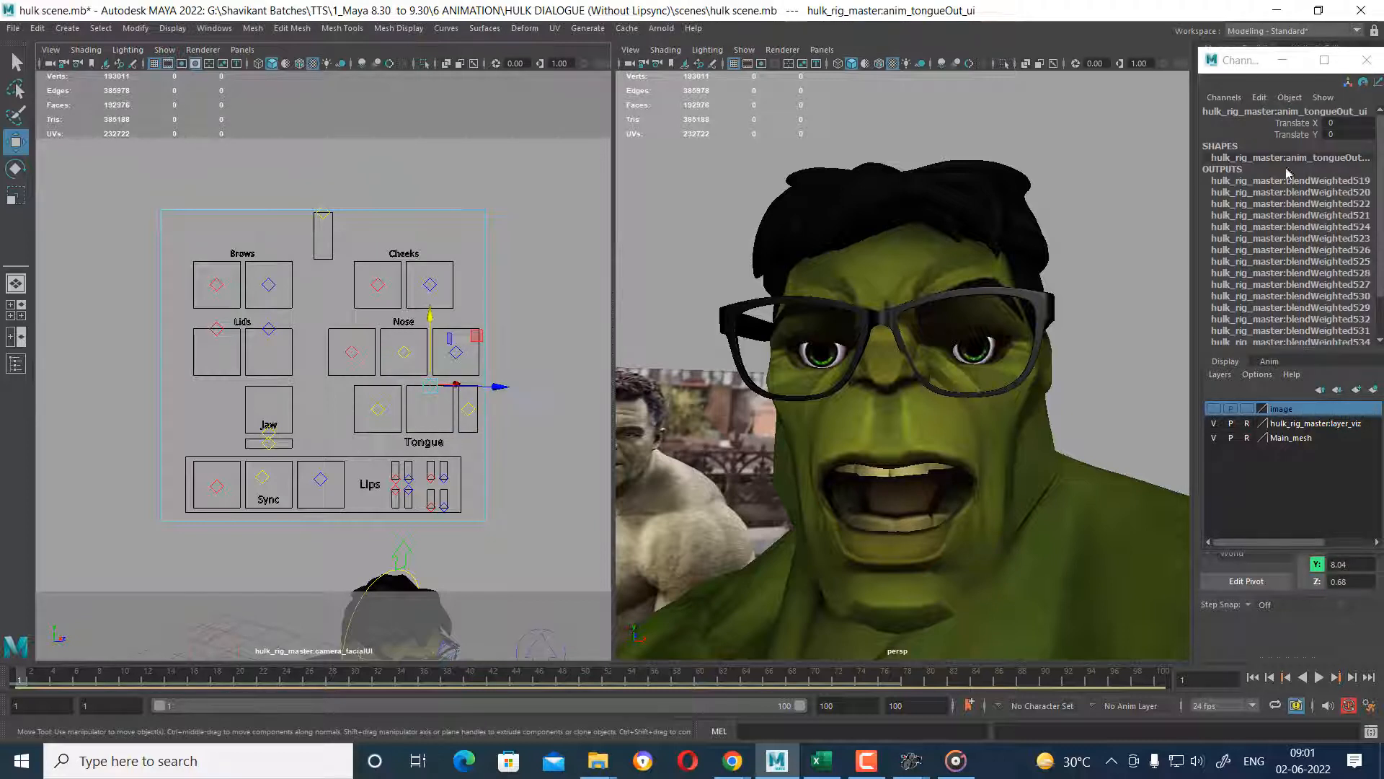
drag(440, 319, 430, 348)
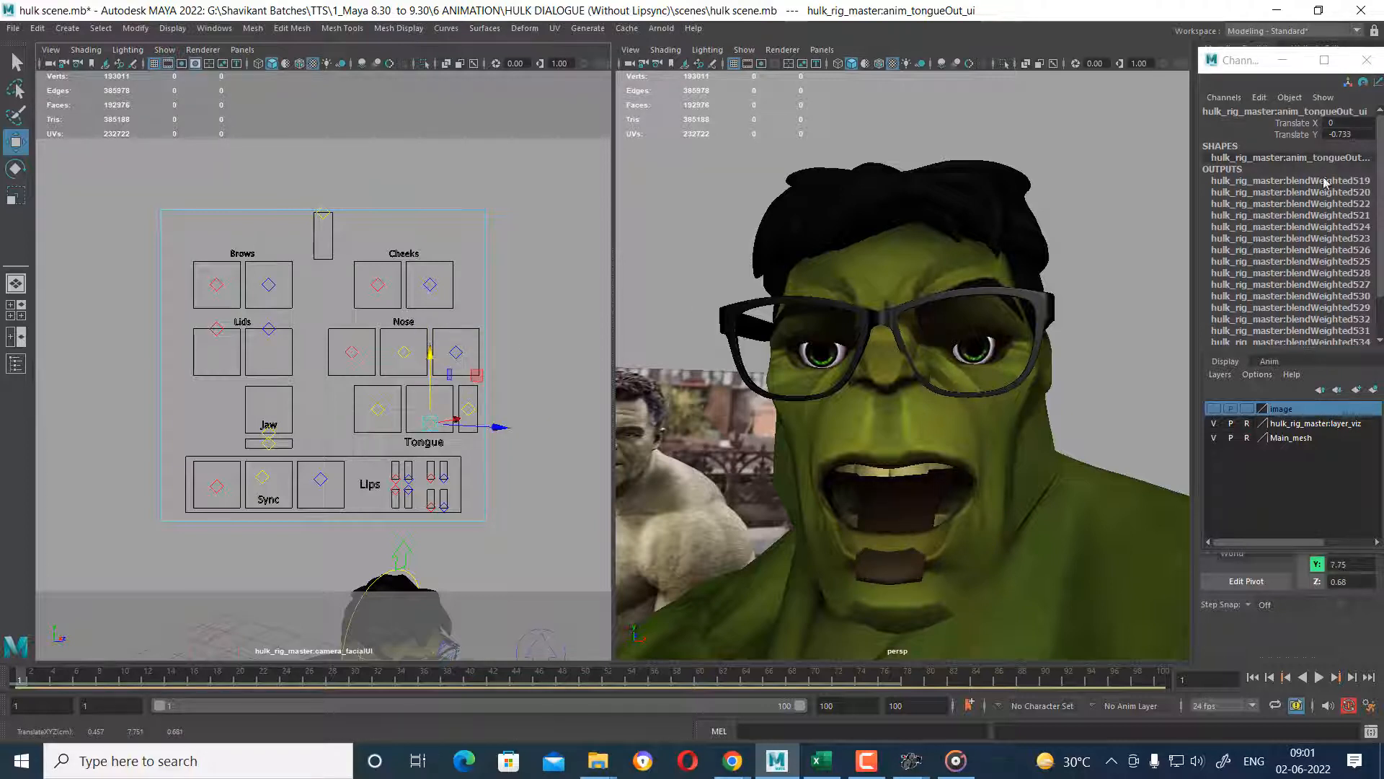
double_click(1358, 133)
text(0)
key(Return)
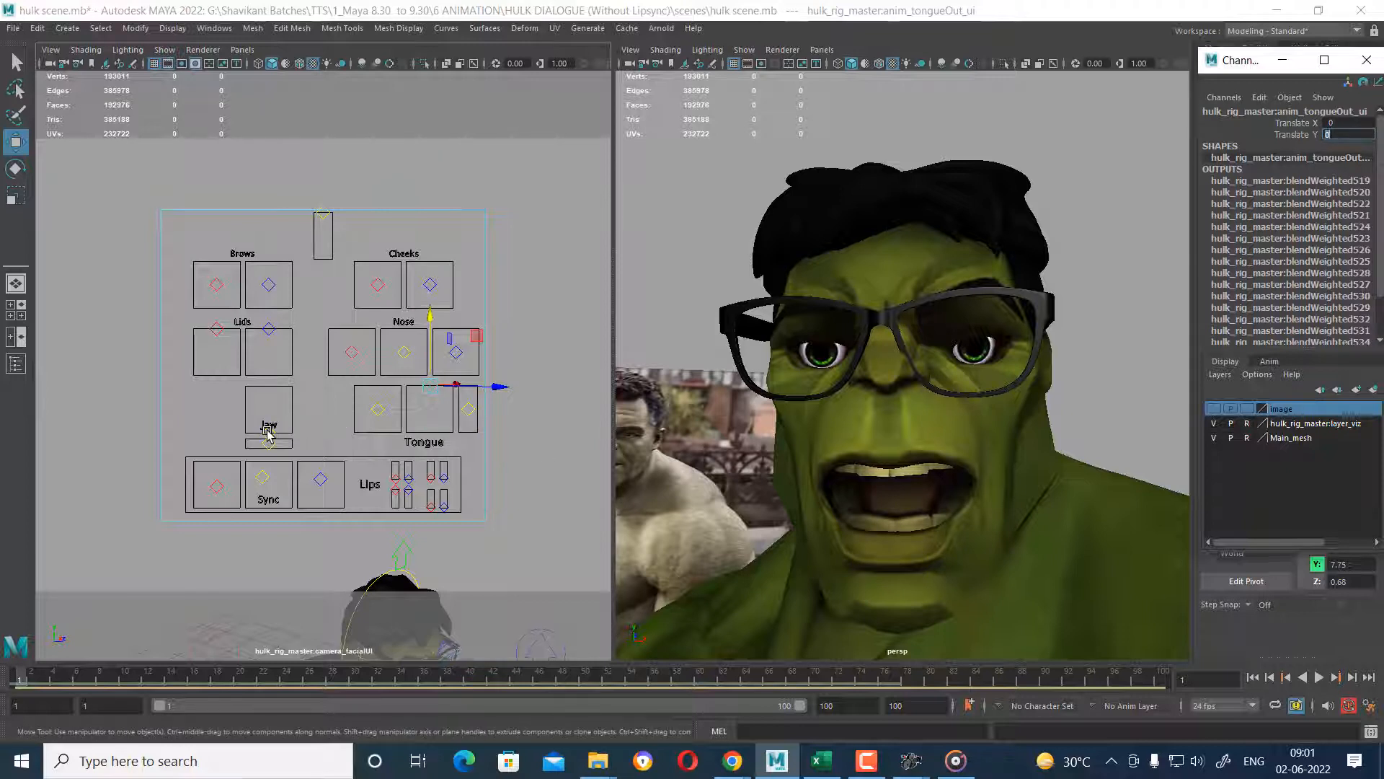
Close the jaw to a Translate Y of -0.042, and test the upper and lower lip pull controls vertically.
drag(267, 434, 261, 335)
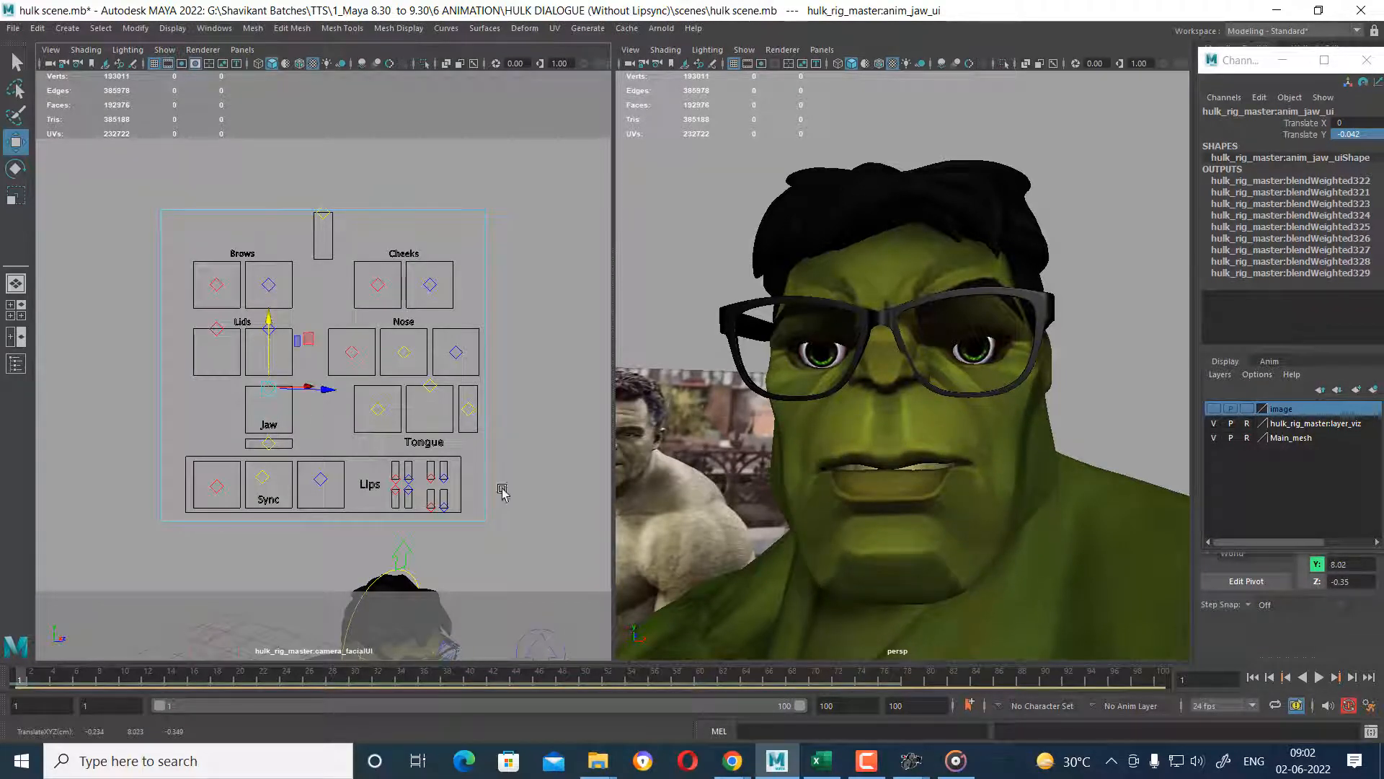
click(398, 483)
mouse_move(397, 482)
mouse_down()
mouse_move(397, 404)
mouse_move(403, 457)
mouse_up()
click(485, 553)
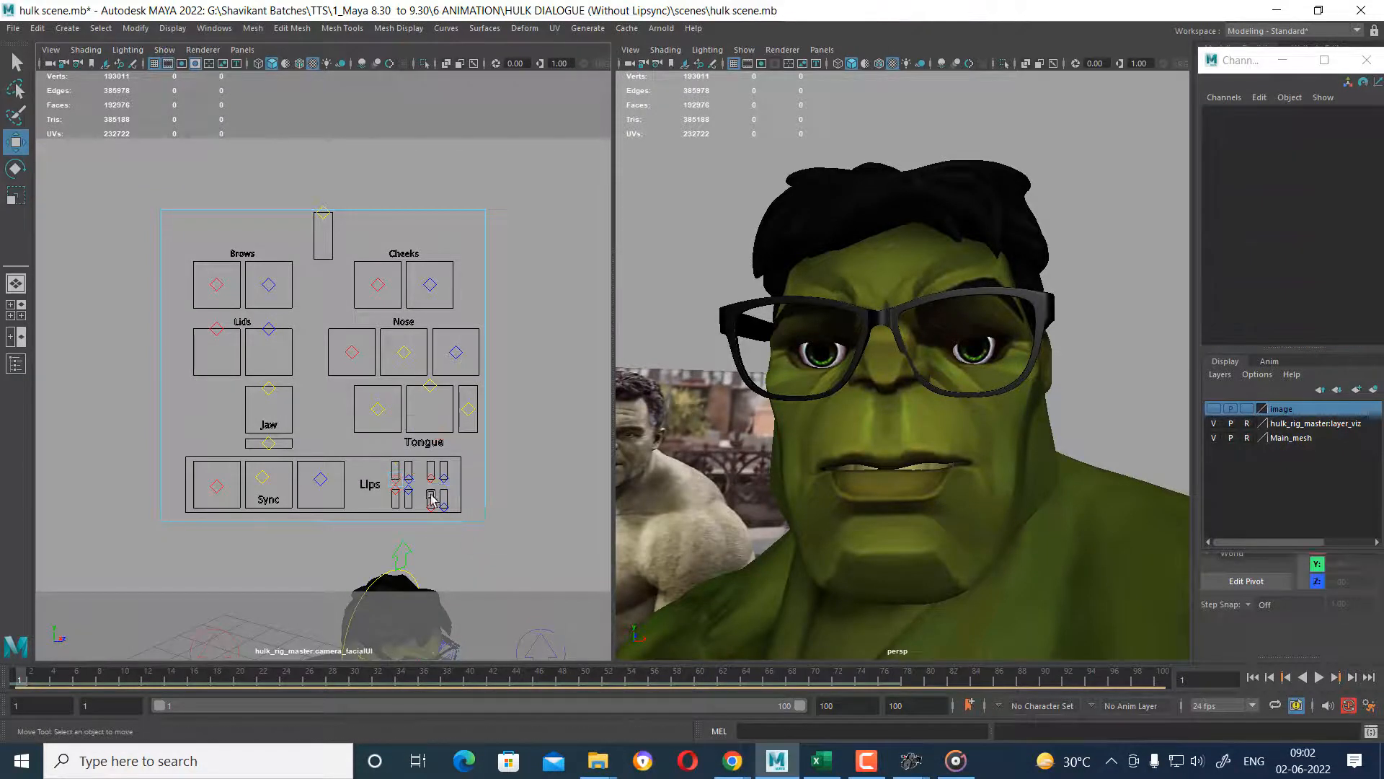
click(411, 482)
drag(409, 409, 407, 441)
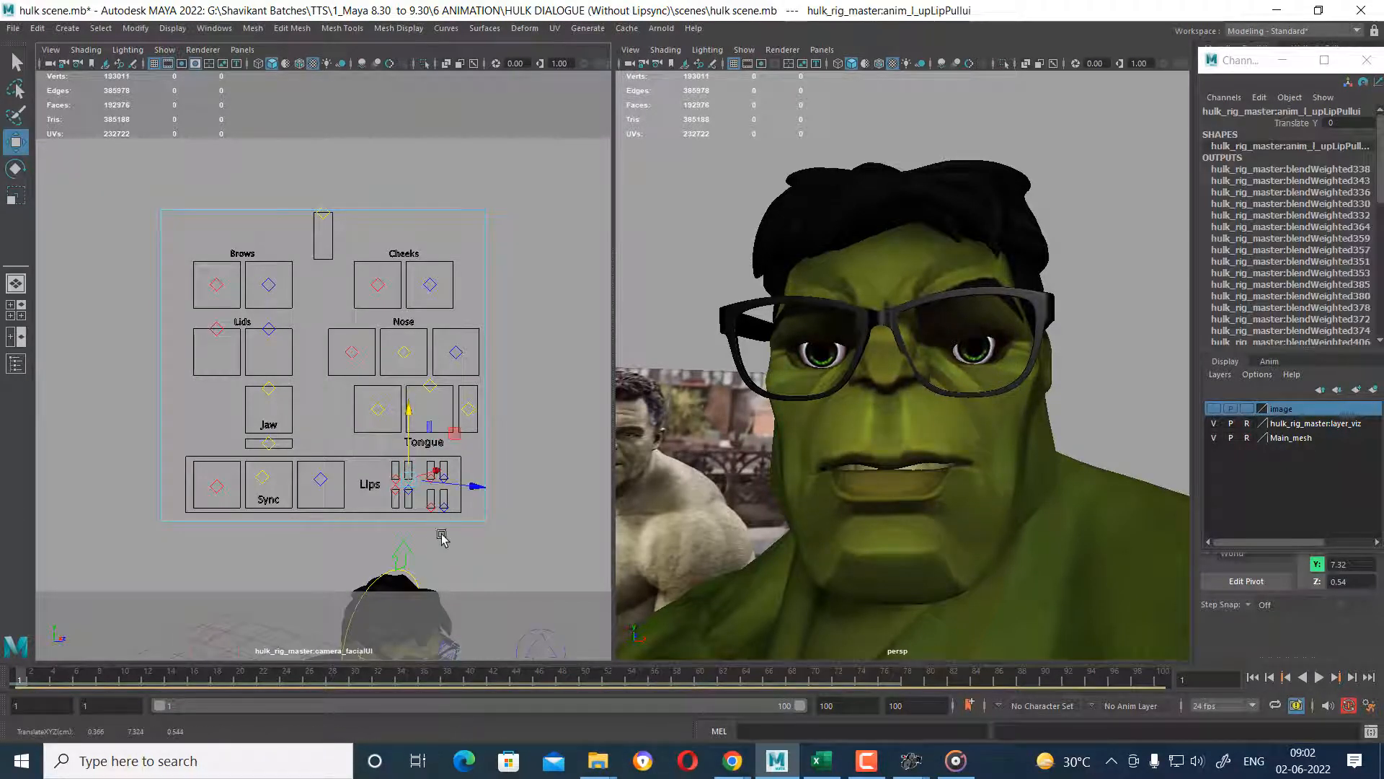
click(408, 496)
mouse_move(408, 448)
mouse_down()
mouse_move(407, 463)
mouse_move(398, 433)
mouse_up()
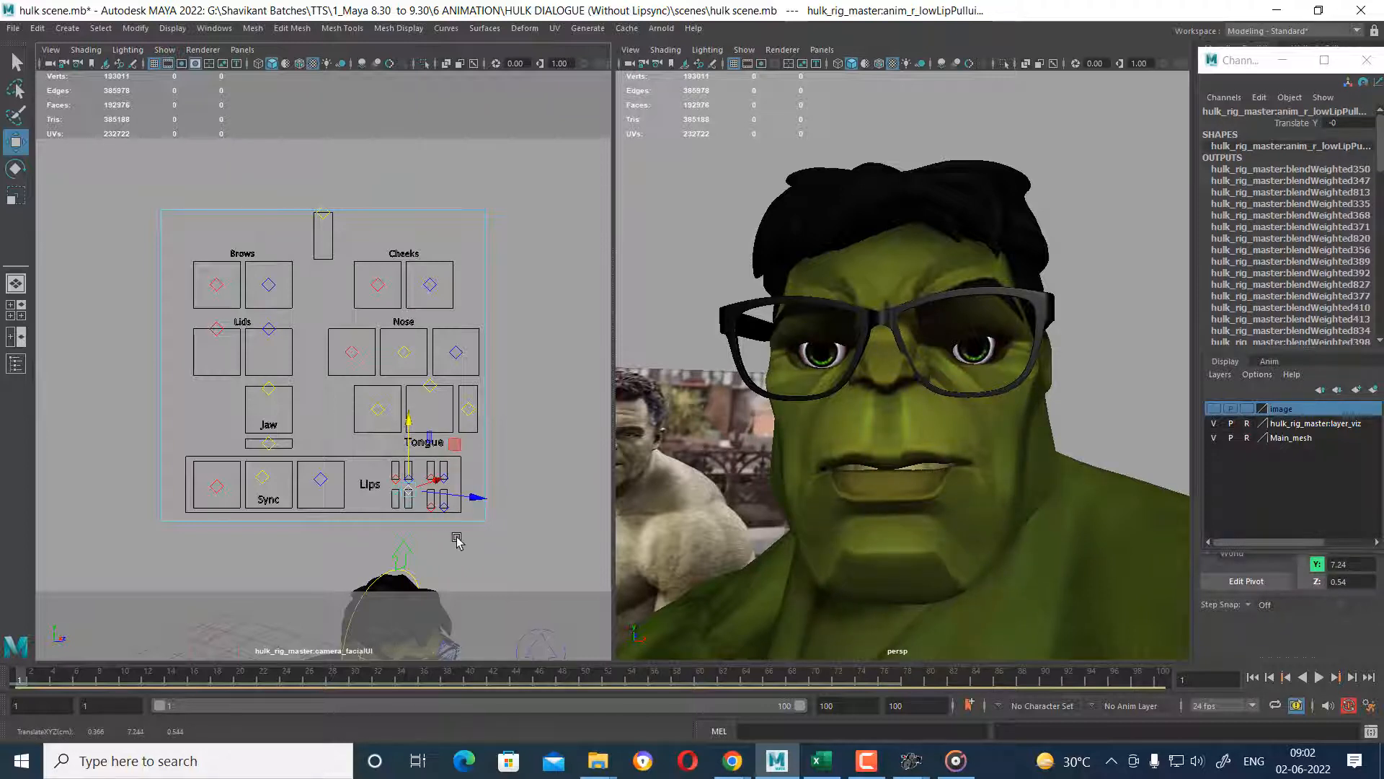
Raise the left and right lower lip curl controls to a Translate Y of 0.16 each.
click(446, 509)
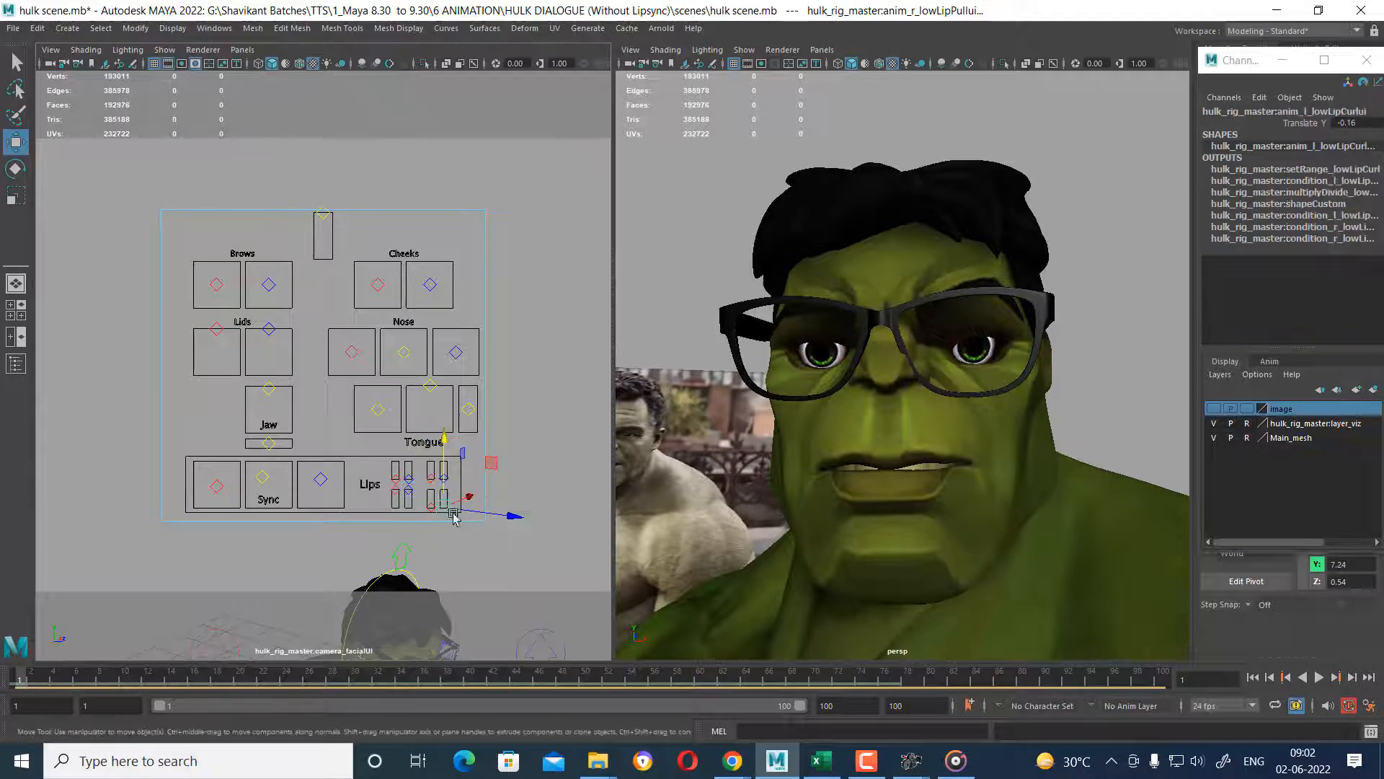
drag(445, 444, 449, 416)
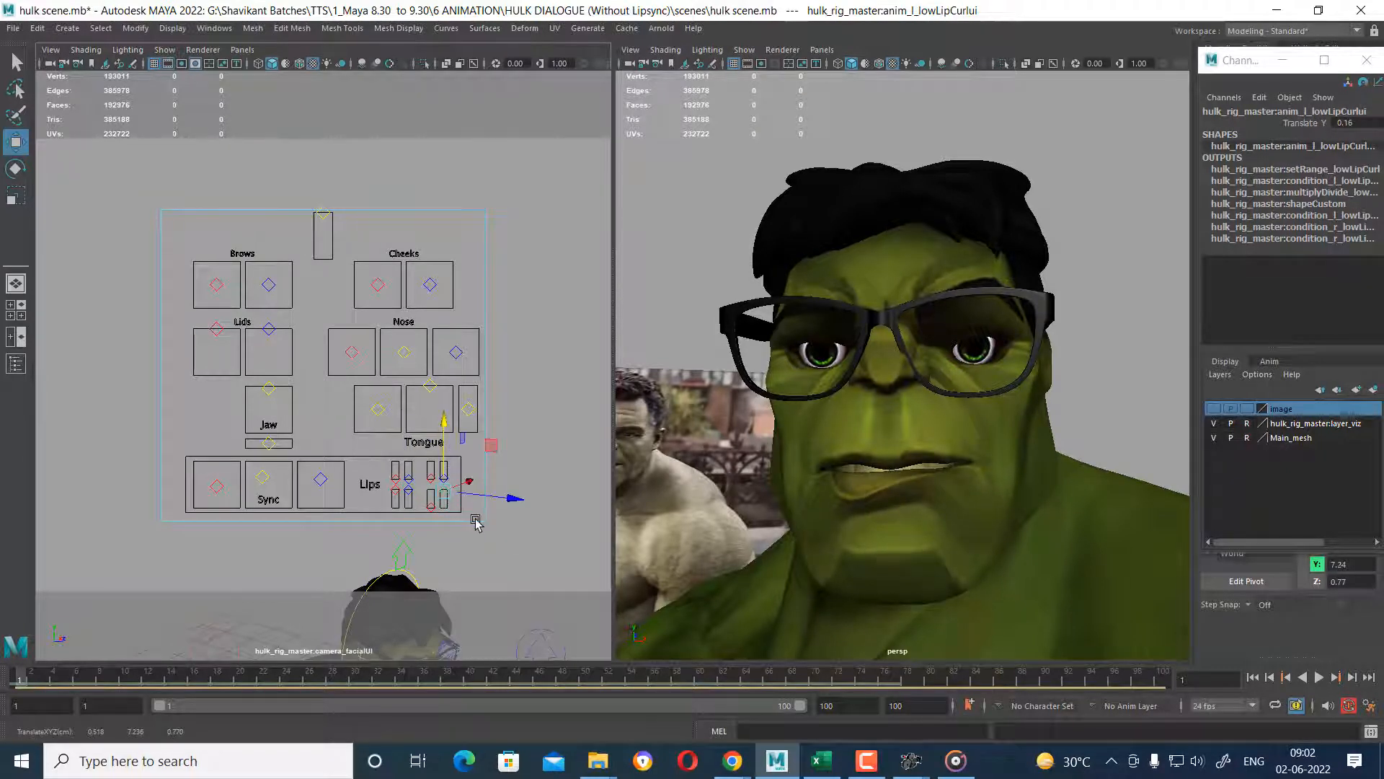
click(432, 507)
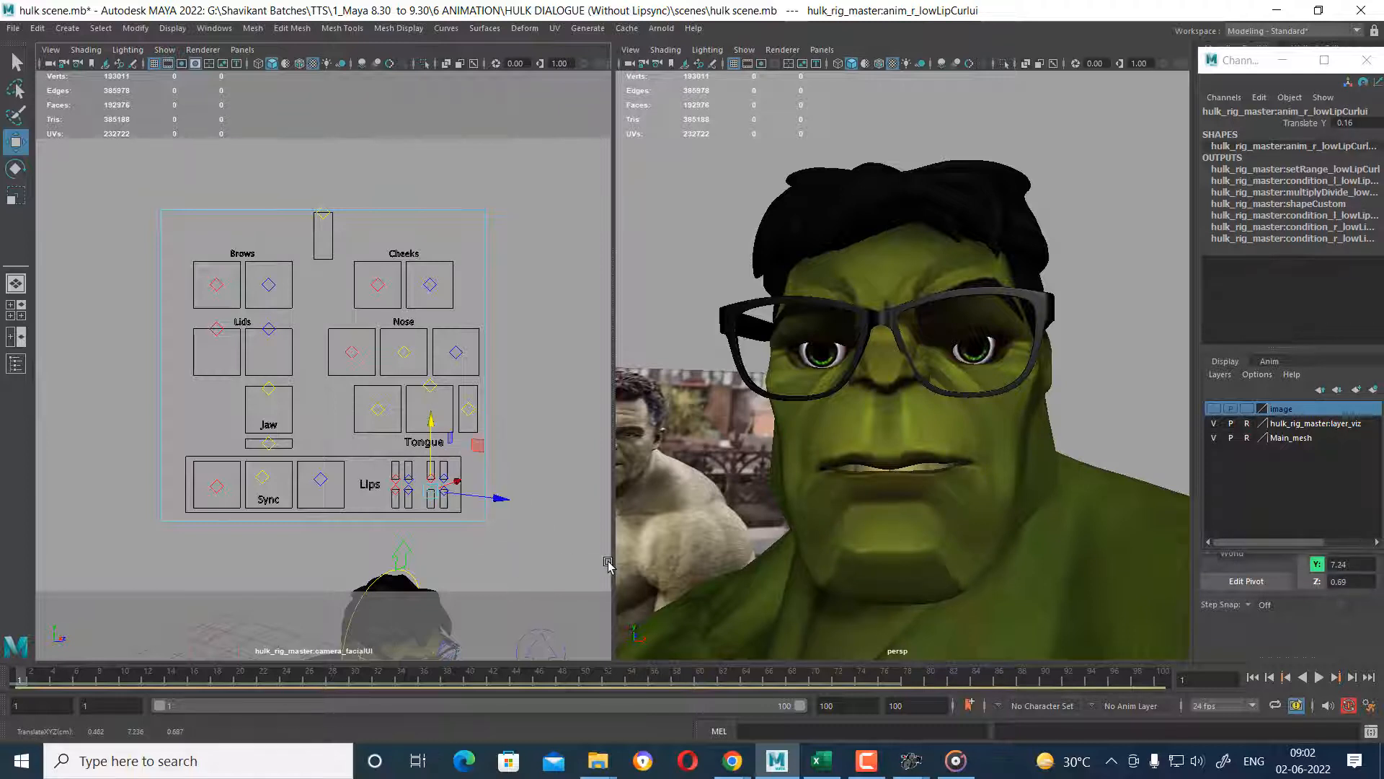
mouse_move(885, 524)
alt+mouse_down()
mouse_move(983, 534)
mouse_move(906, 526)
alt+mouse_up()
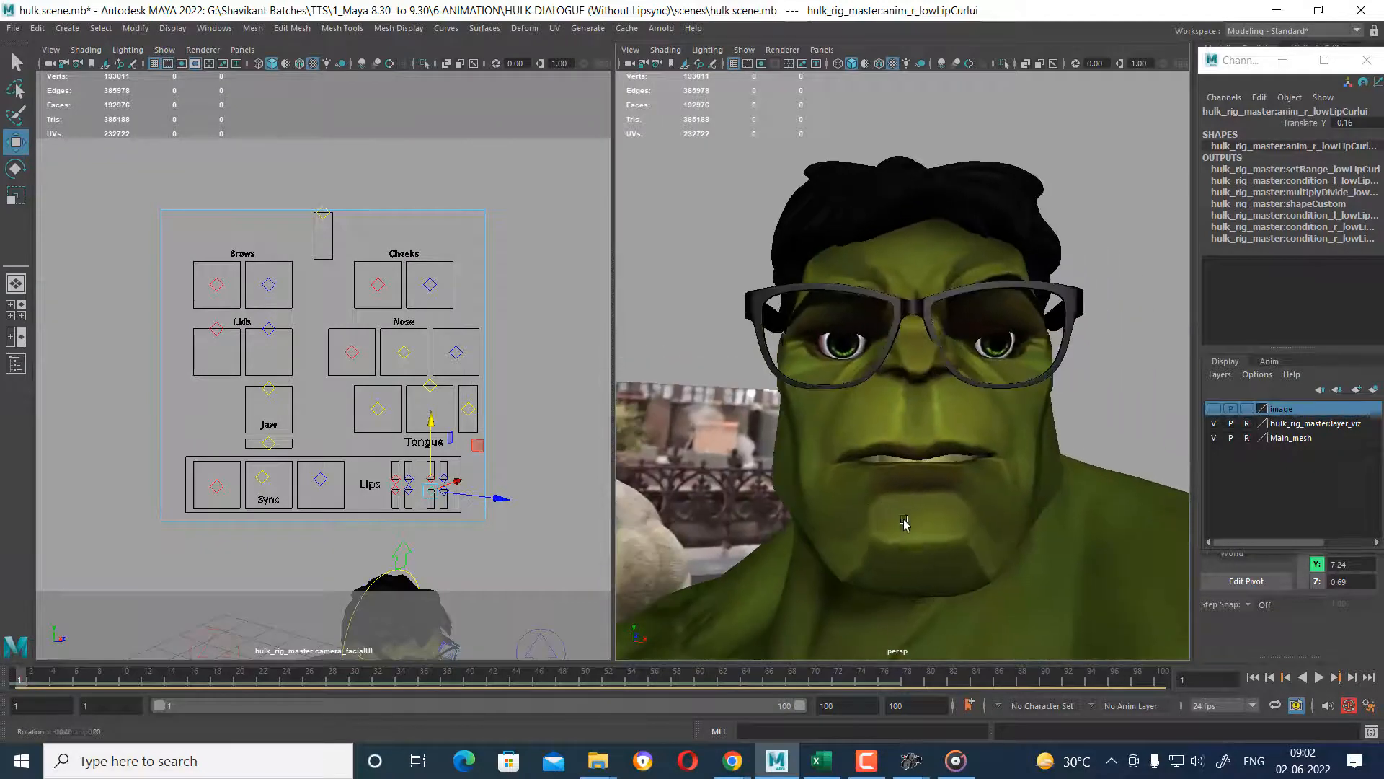
Select both upper lip curl controls, test them vertically with Translate Y left at -0.16, and inspect the mouth from different angles.
click(506, 469)
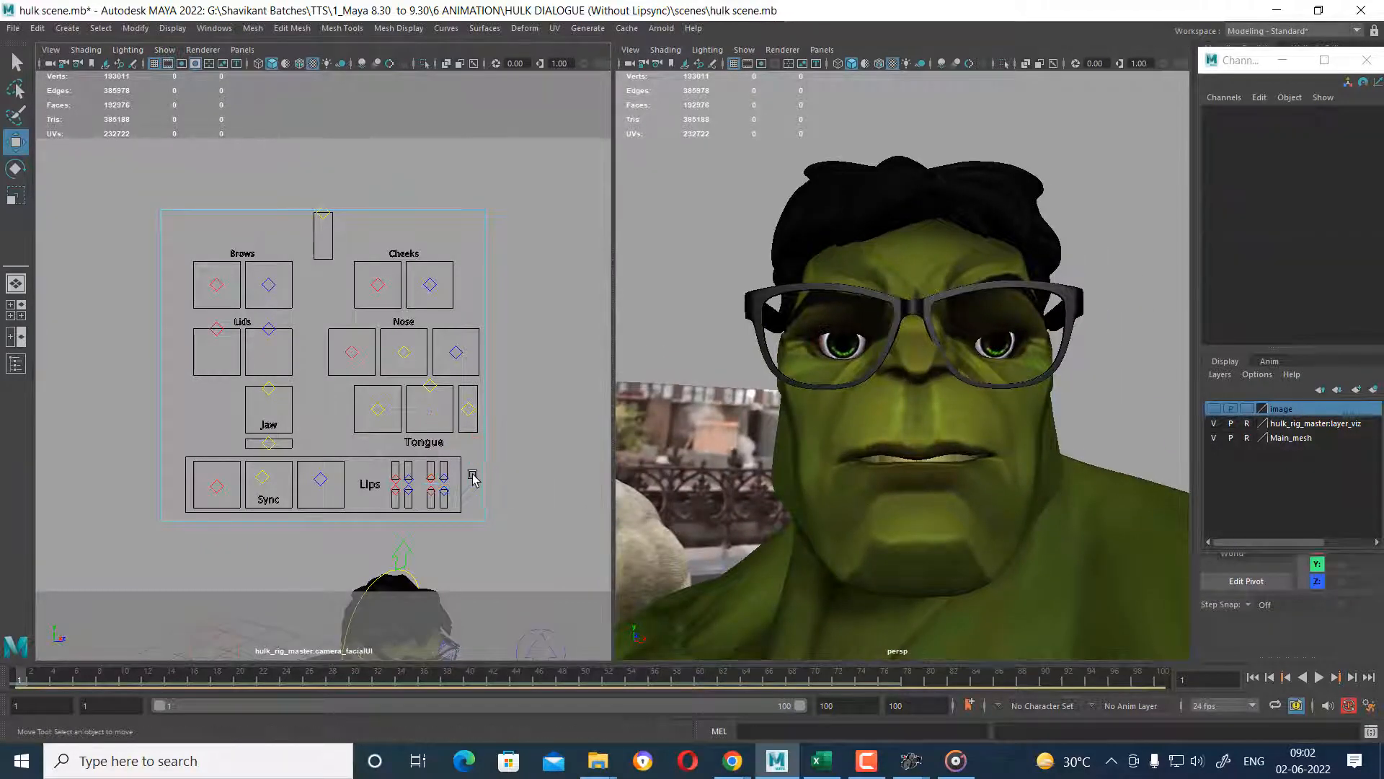
drag(459, 470, 415, 479)
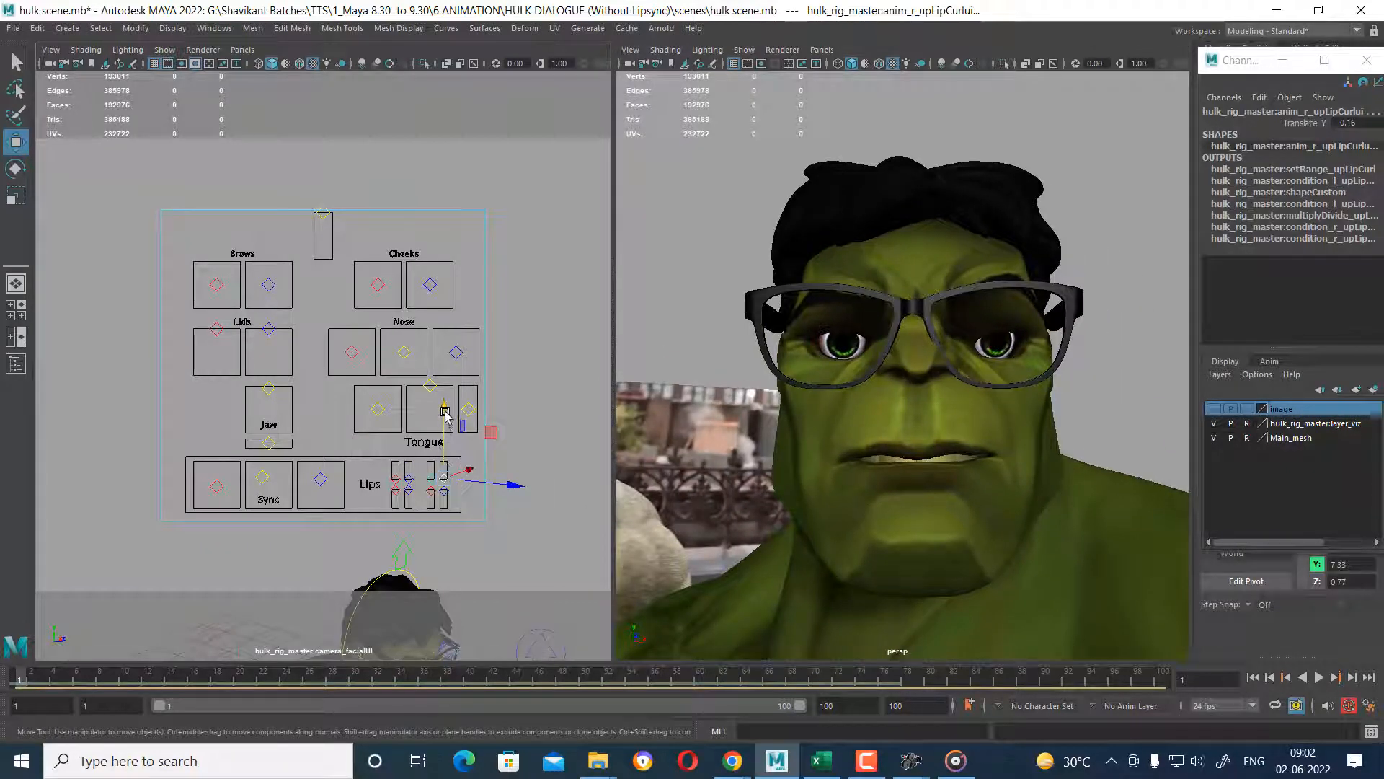
drag(447, 431, 447, 470)
alt+right_drag(1078, 526, 994, 431)
alt+drag(994, 430, 996, 493)
alt+right_drag(996, 494, 1016, 534)
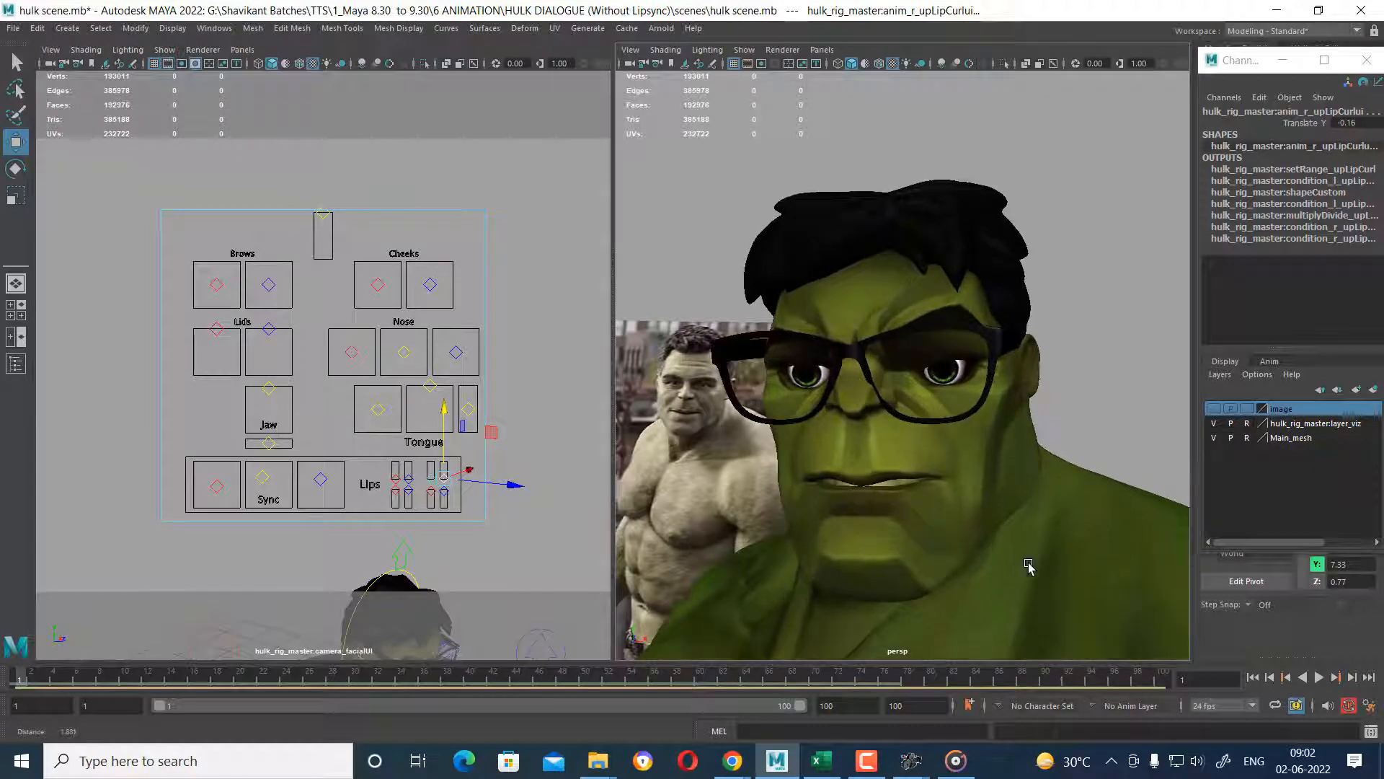
Move the lower lip curl controls to a Translate Y of -0.048 and check the whole face in the persp view.
click(430, 497)
drag(432, 437, 433, 442)
alt+drag(1058, 463, 1071, 517)
alt+right_drag(1071, 517, 1022, 468)
Switch the persp viewport to look through camera1, framing Hulk beside the reference footage.
click(822, 50)
mouse_move(894, 64)
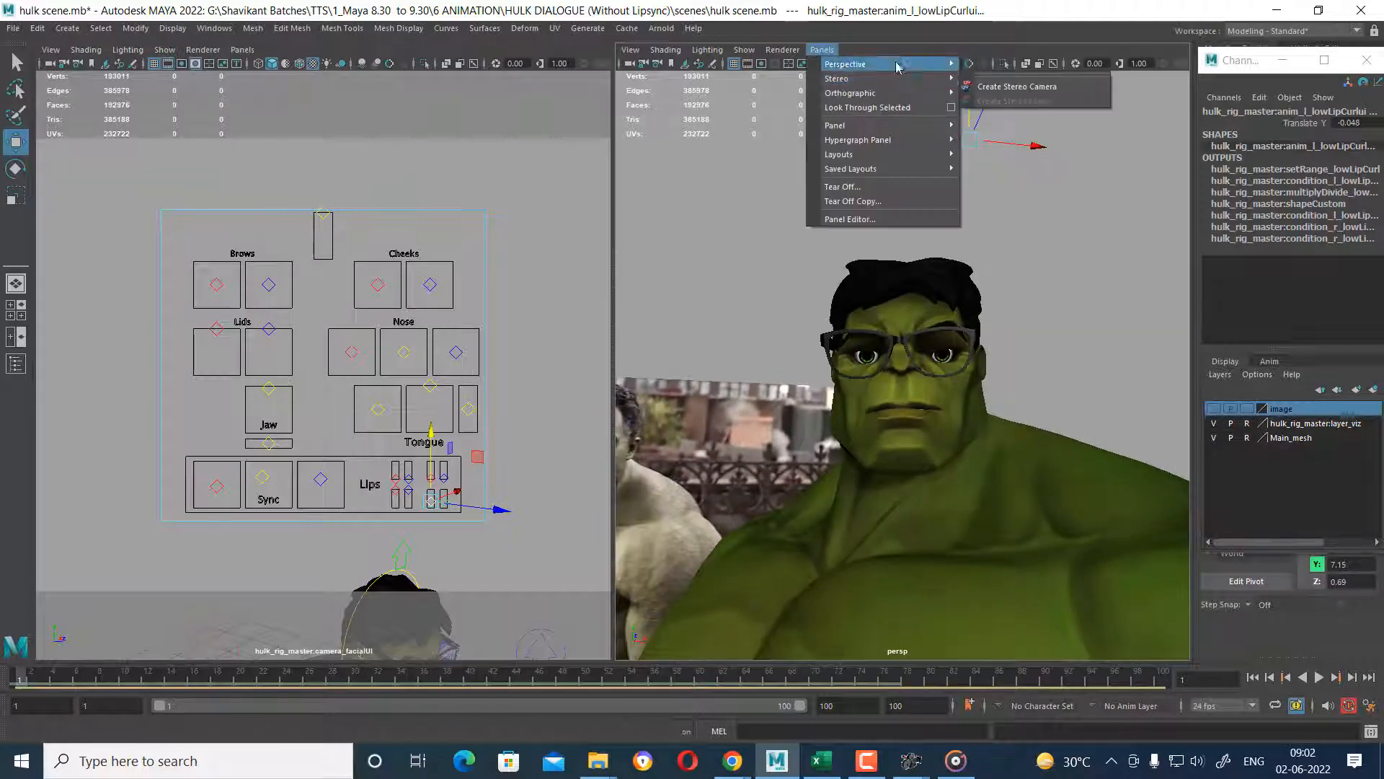
click(1045, 66)
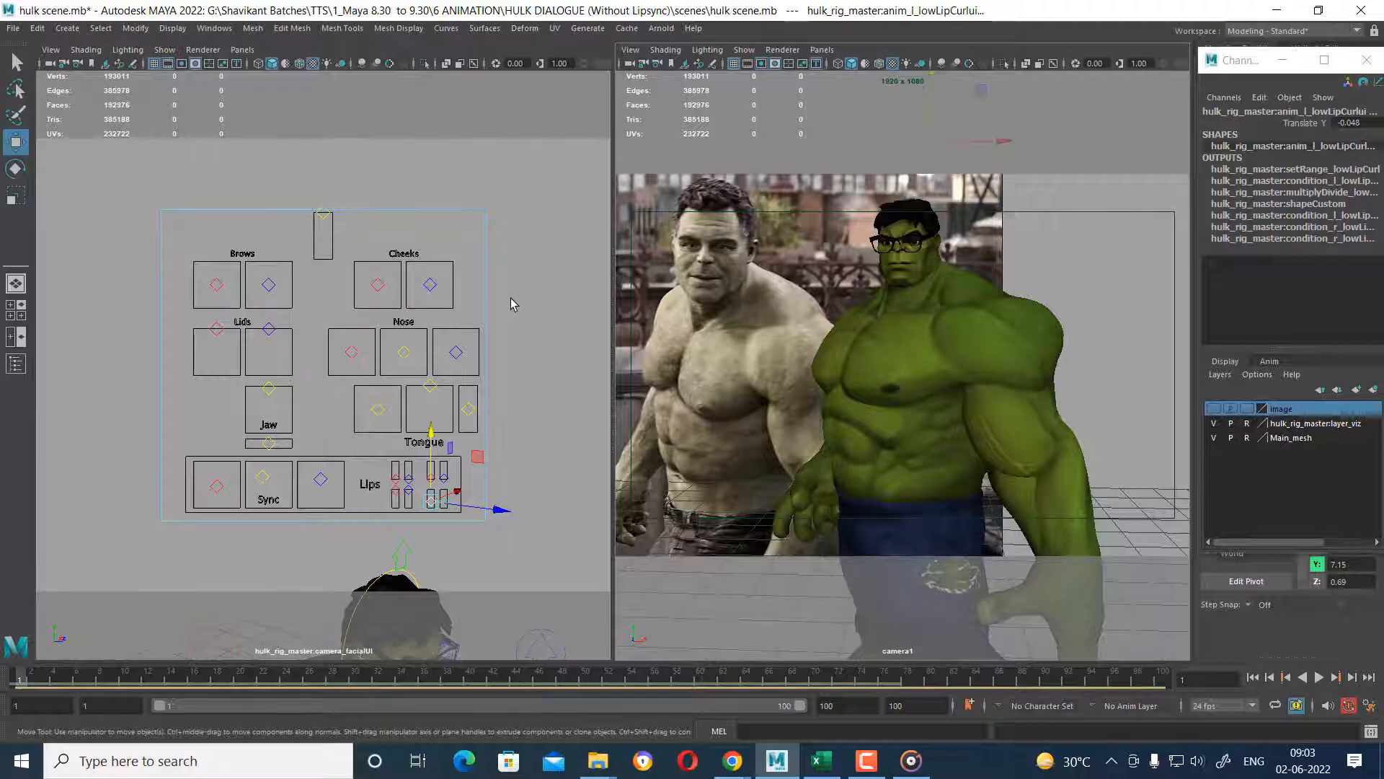
Select all the facial UI controls, make the time slider taller, and key the controls at frame 1.
drag(549, 146, 54, 544)
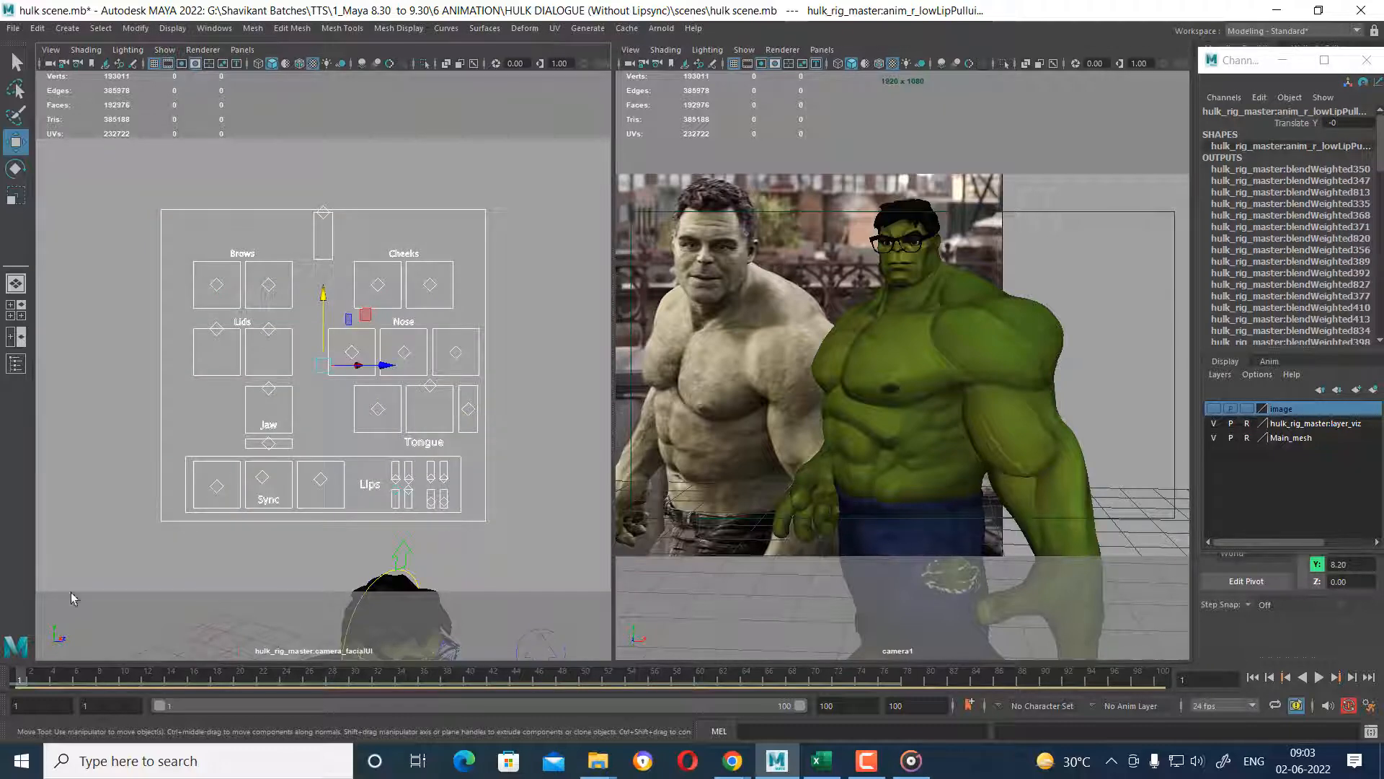
drag(69, 663, 69, 643)
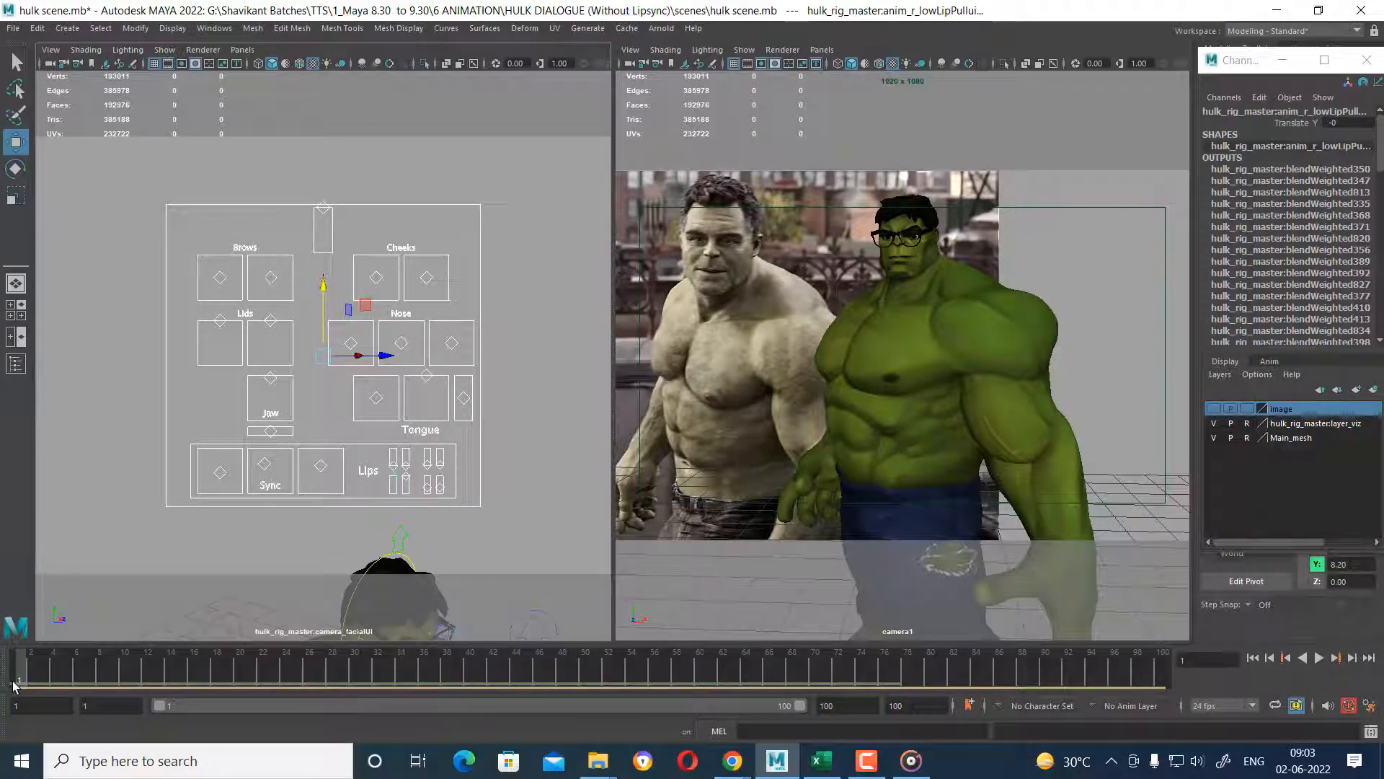
key(s)
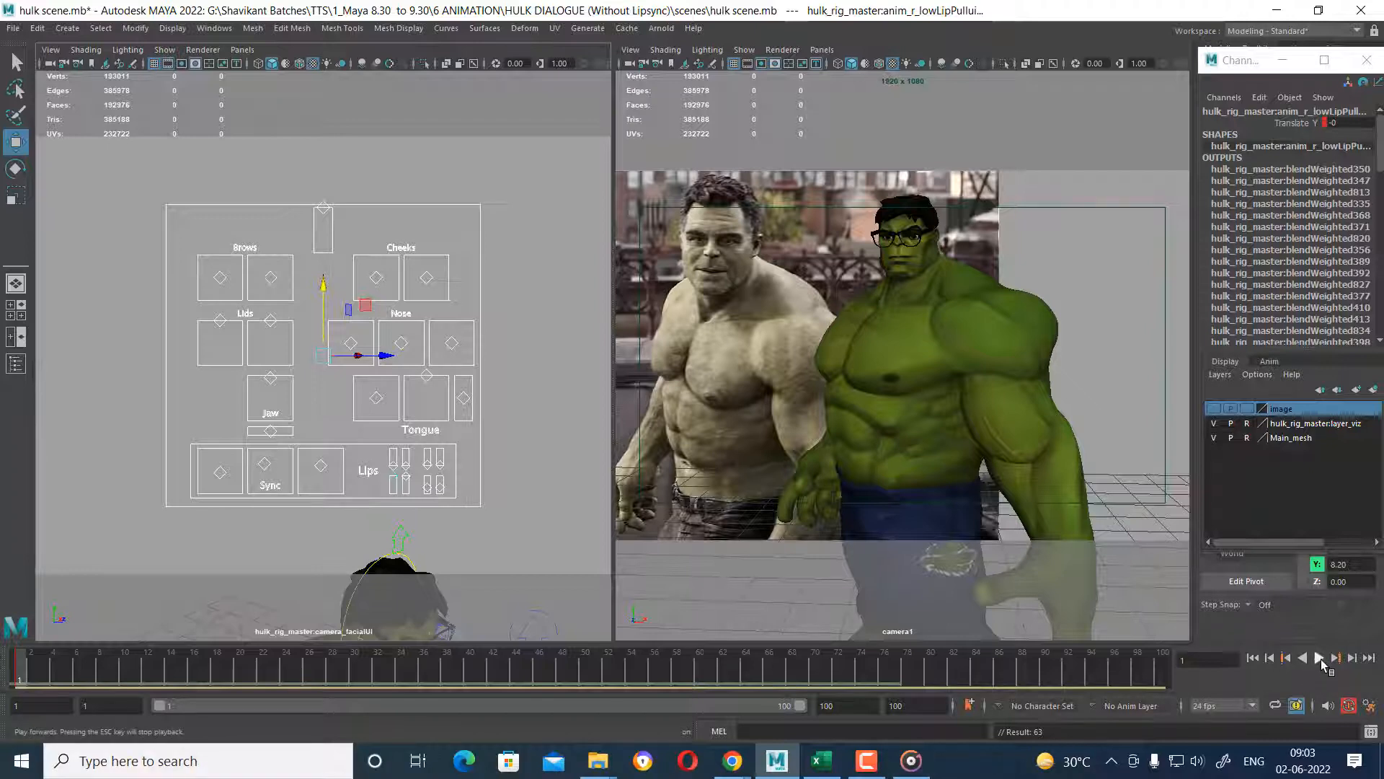
Play and scrub the shot through camera1 in a maximized view to study the reference actor's mouth timing.
click(1320, 658)
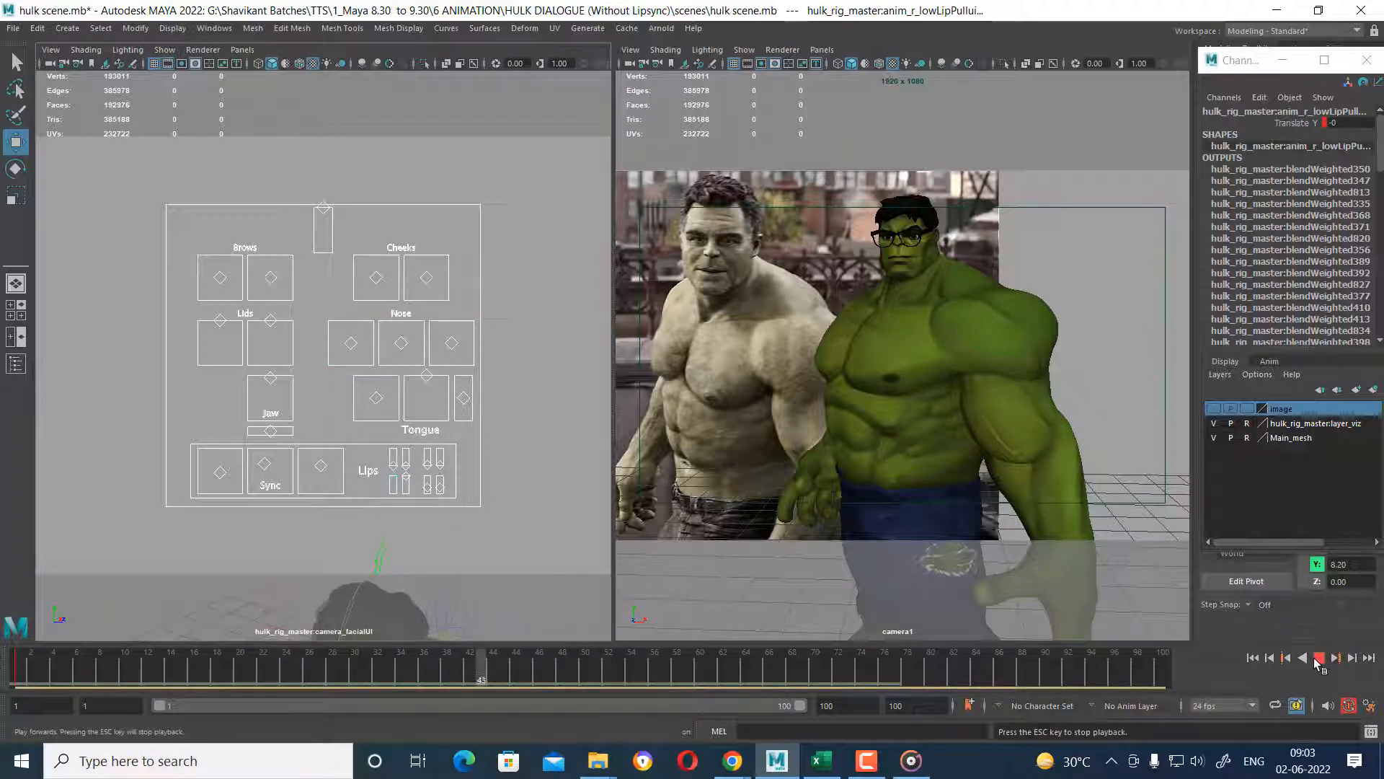
click(1320, 659)
click(1096, 346)
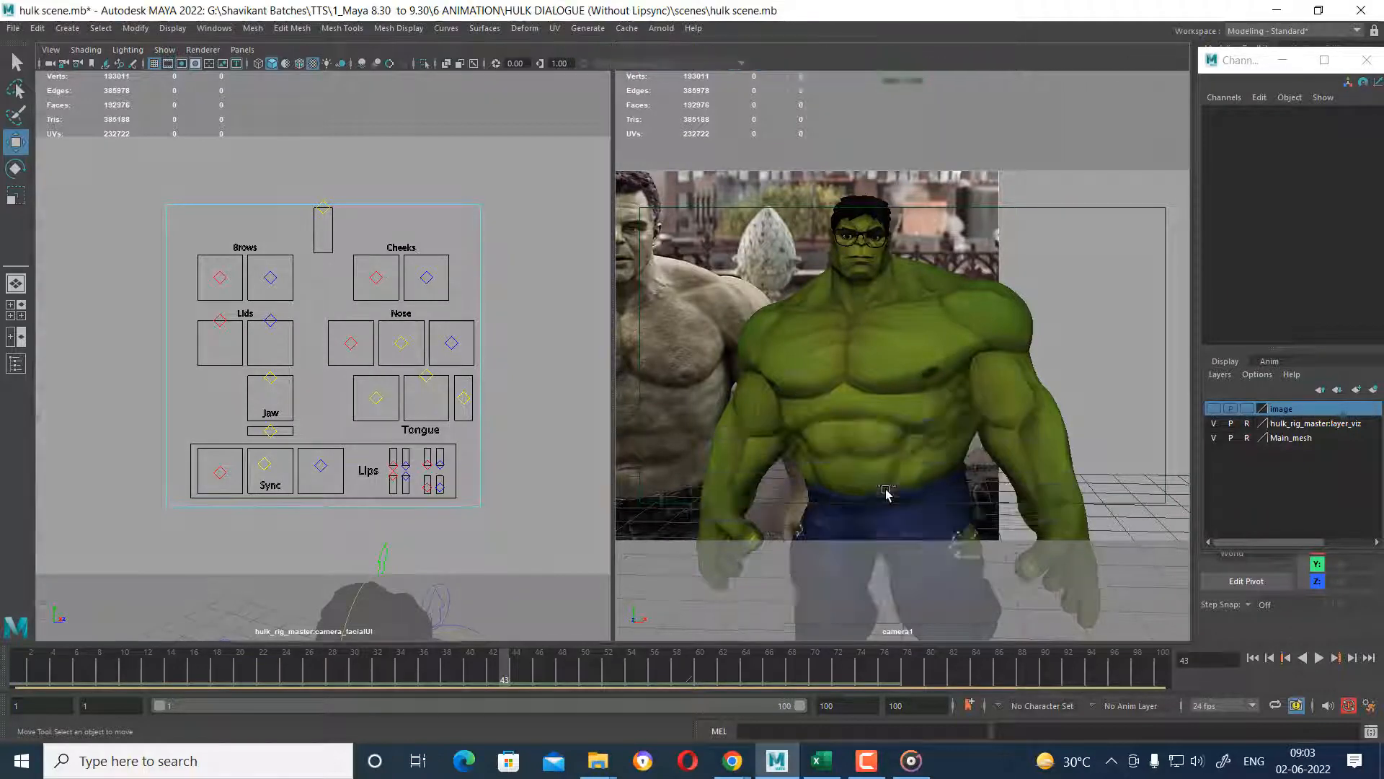
key(space)
mouse_move(507, 673)
mouse_down()
mouse_move(148, 672)
mouse_move(548, 661)
mouse_move(471, 664)
mouse_move(593, 673)
mouse_move(309, 680)
mouse_up()
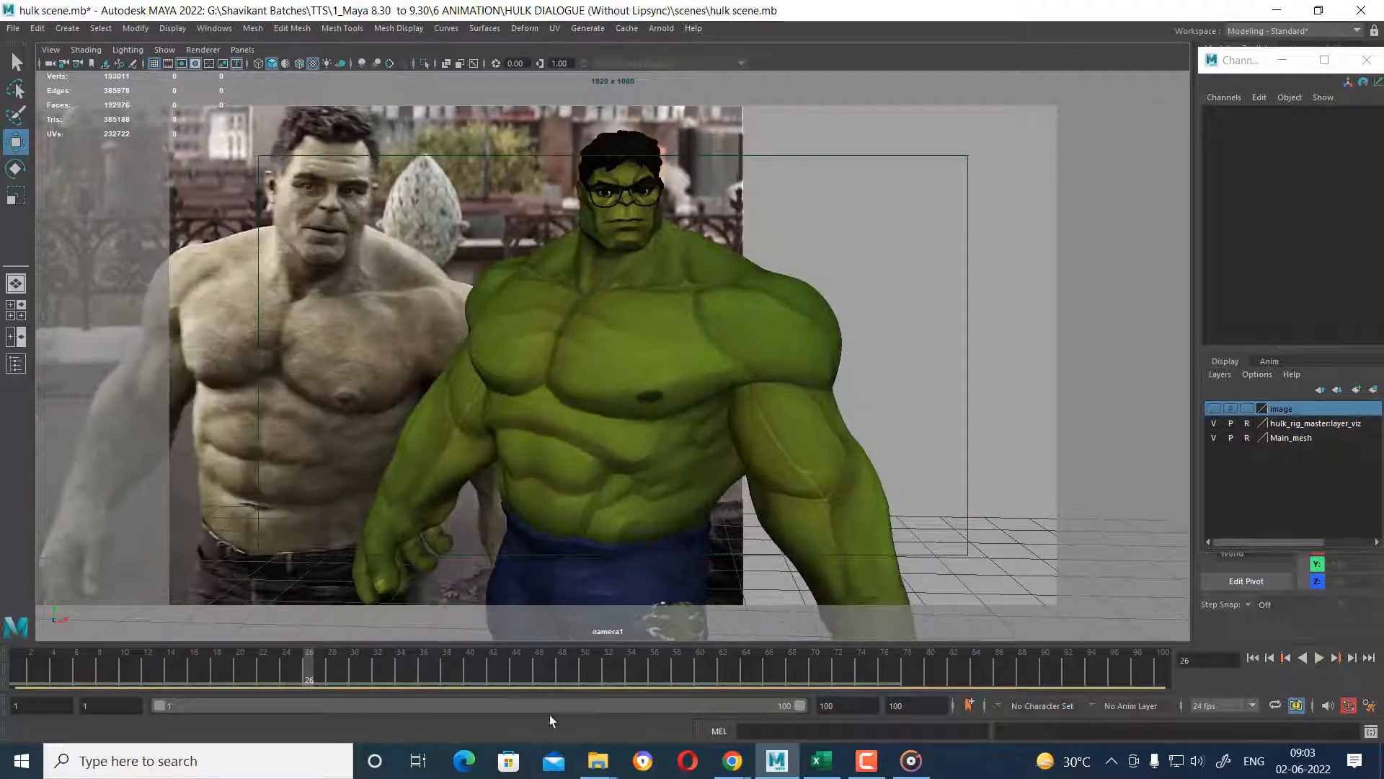
click(1318, 658)
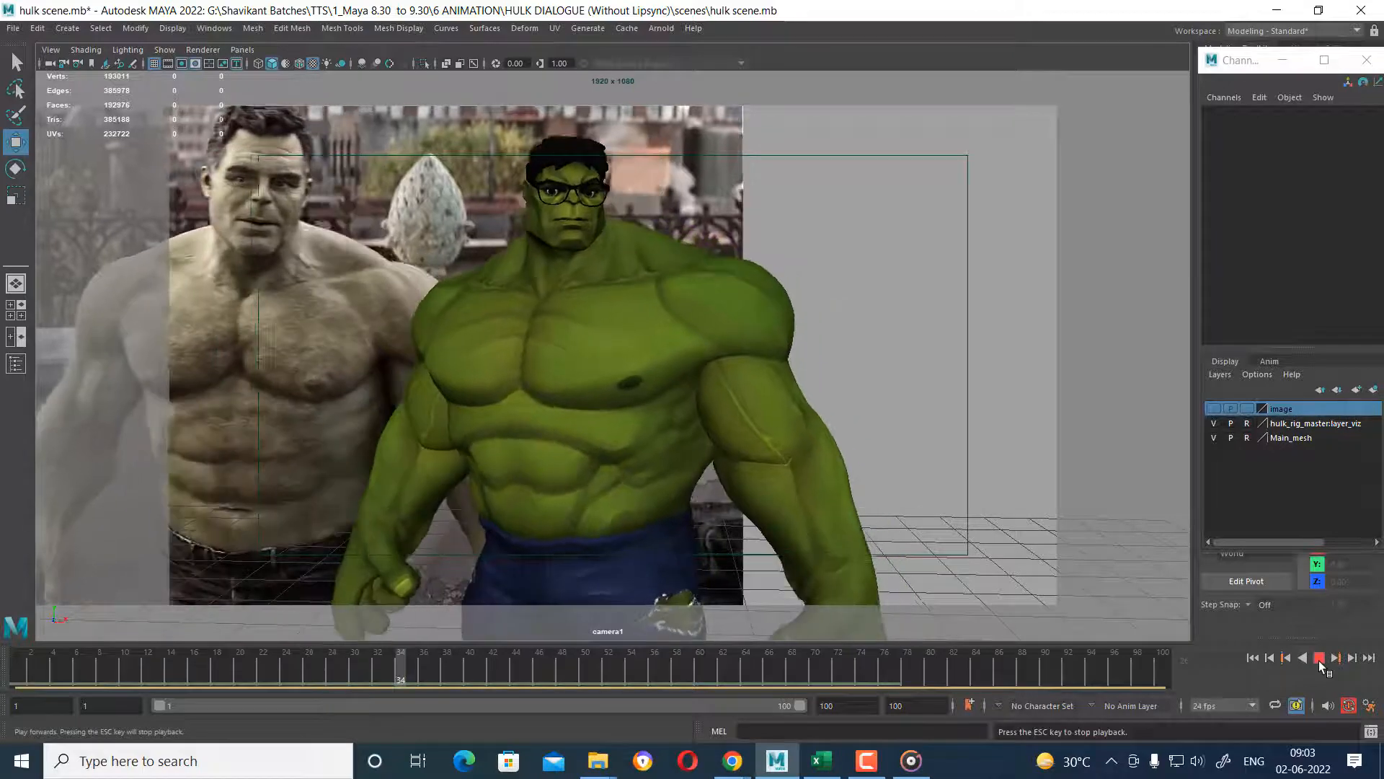
click(1318, 658)
Go to frame 39, reselect all the facial UI controls, and key the closed mouth pose there.
mouse_move(484, 678)
mouse_down()
mouse_move(355, 669)
mouse_move(516, 684)
mouse_move(436, 680)
mouse_move(488, 682)
mouse_move(460, 684)
mouse_up()
key(s)
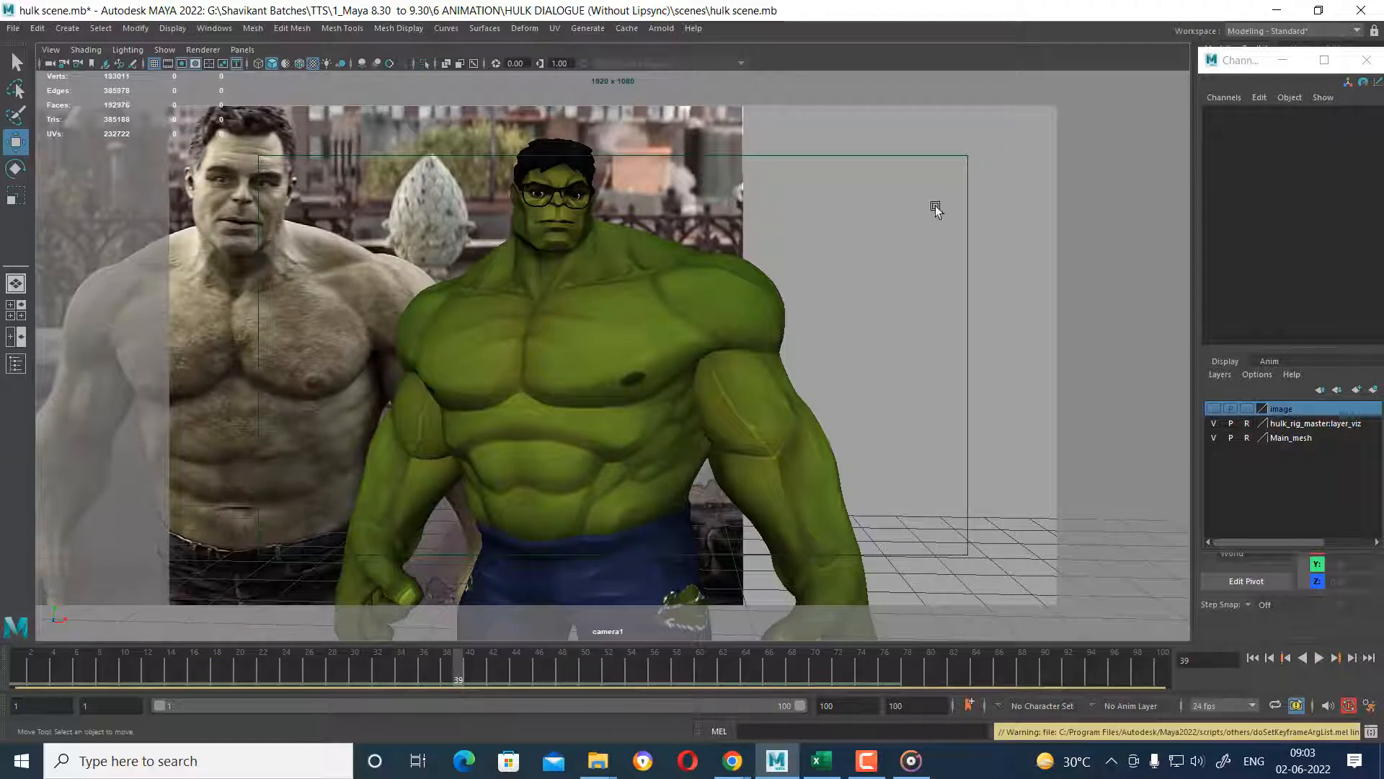
key(space)
drag(129, 191, 569, 624)
key(s)
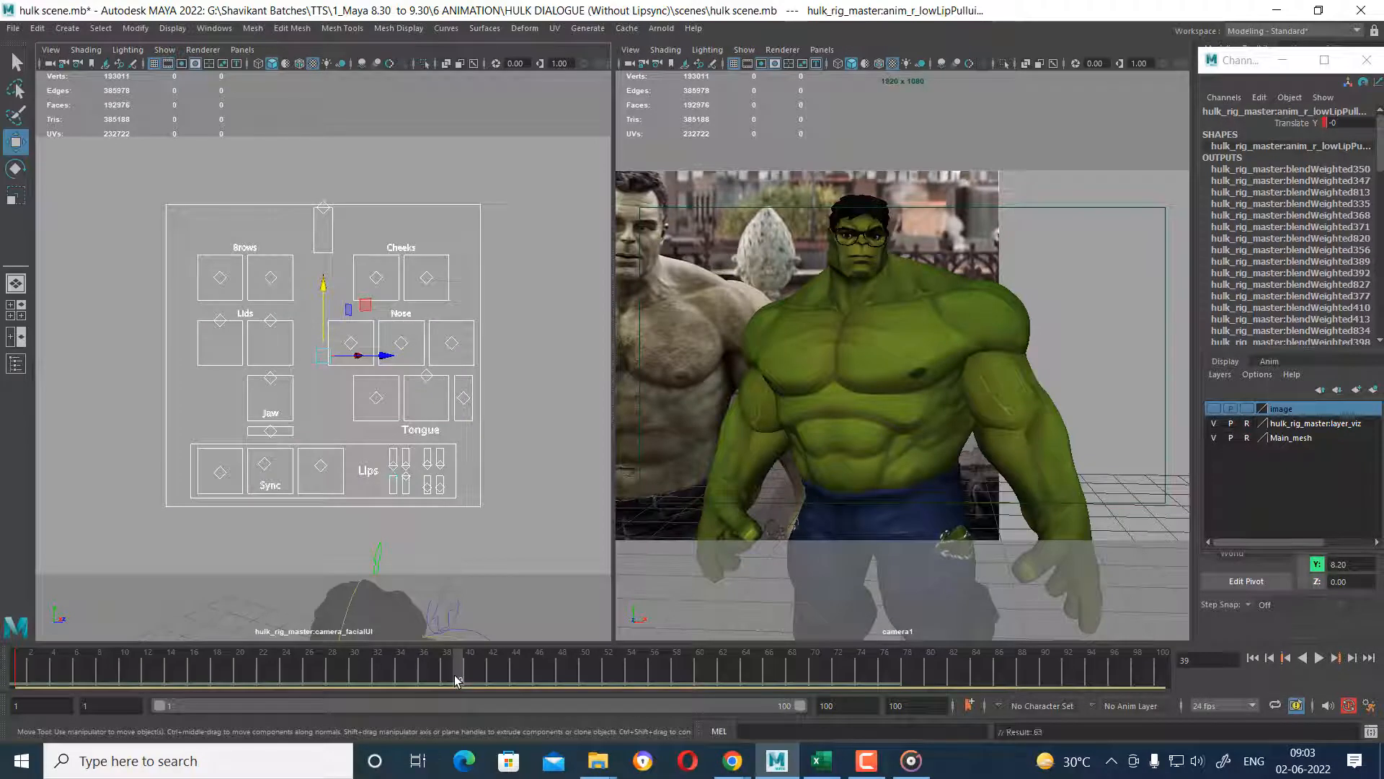
Scrub the reference footage in the maximized camera1 view to frame 52 and key all the facial controls there.
mouse_move(462, 681)
mouse_down()
mouse_move(1, 680)
mouse_move(447, 682)
mouse_up()
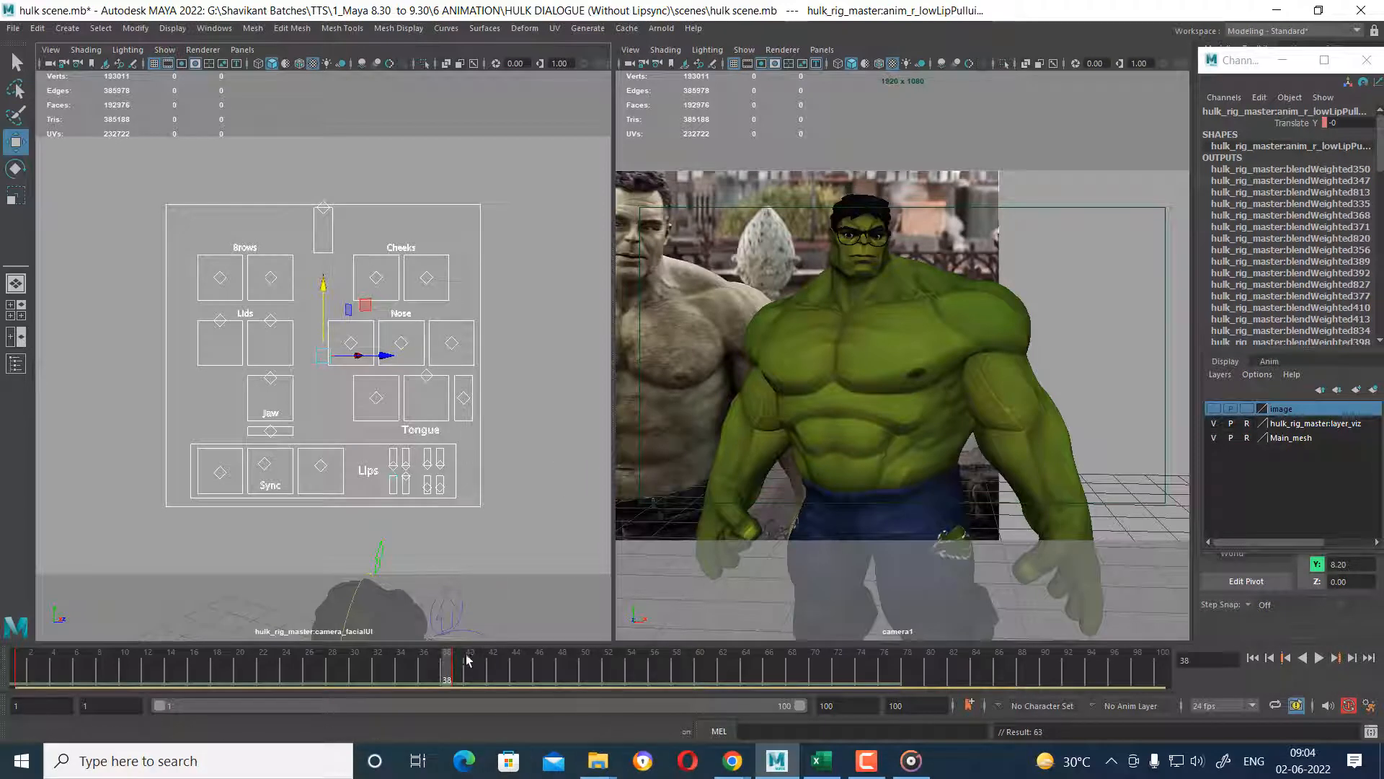
drag(450, 675, 505, 681)
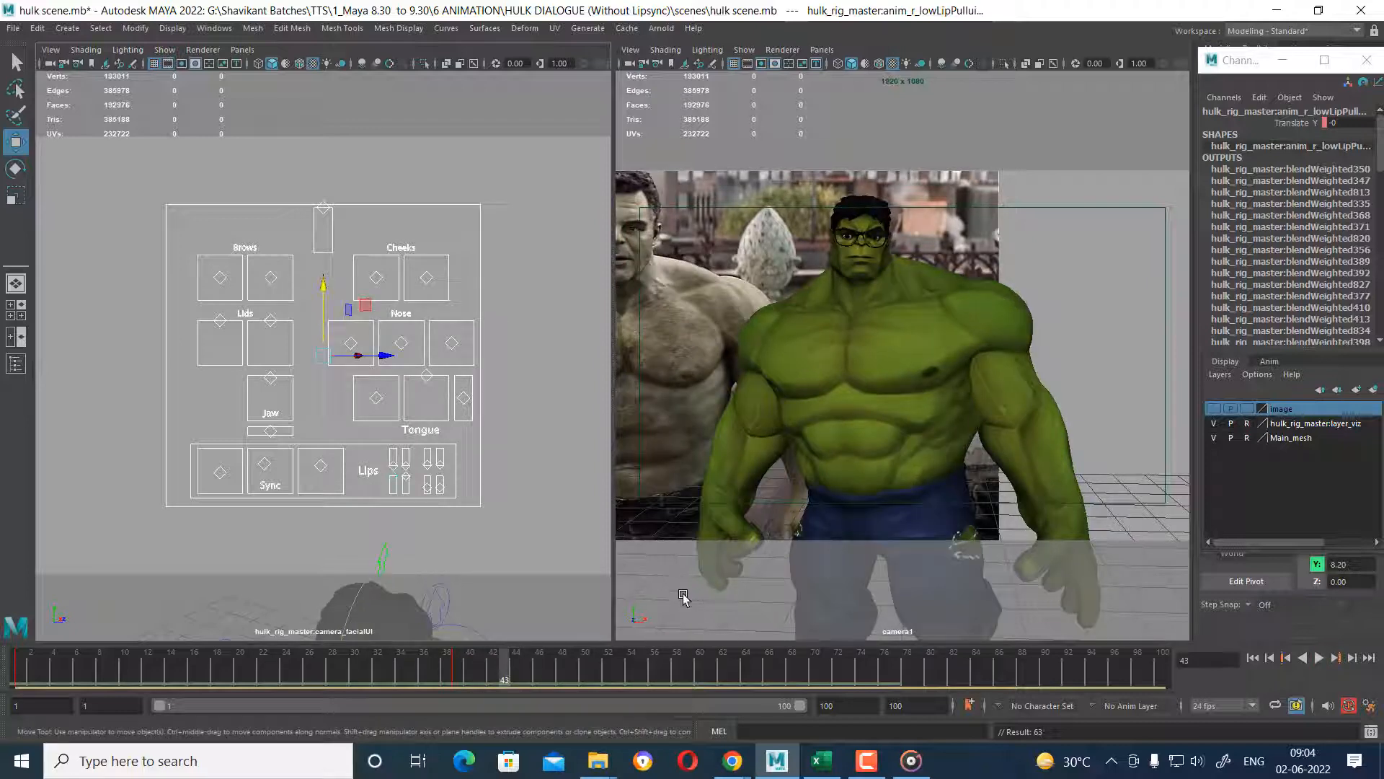
key(space)
drag(495, 670, 605, 683)
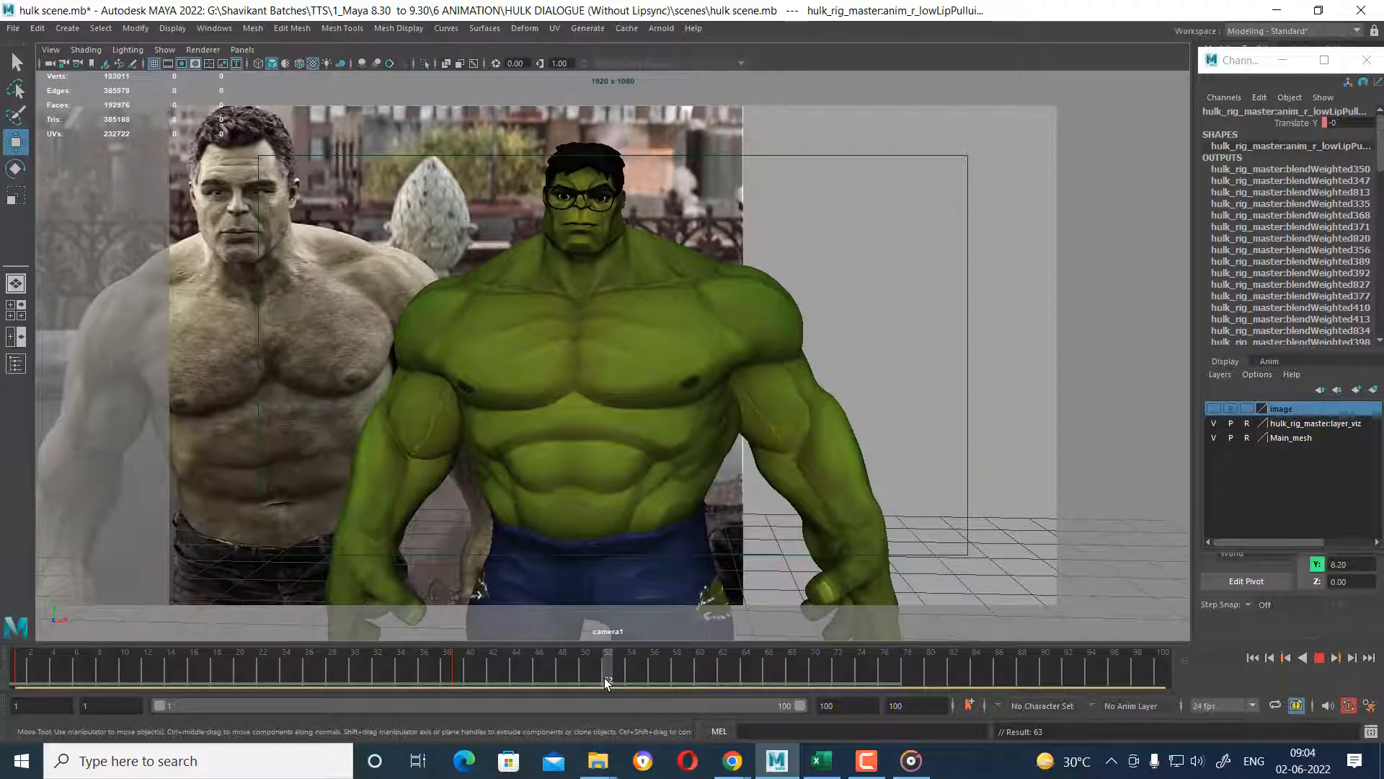
drag(606, 684, 606, 684)
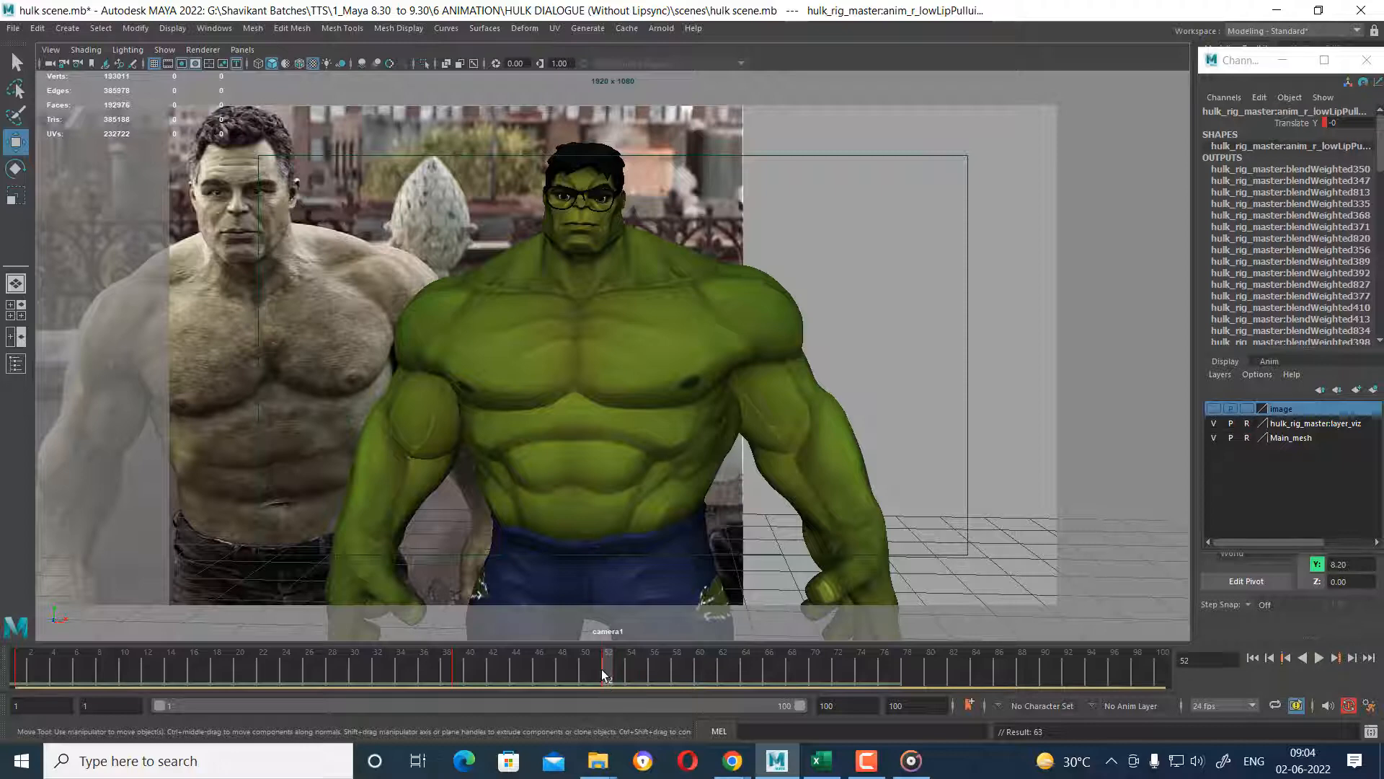
At frame 46, open the jaw control to a Translate Y of -0.501 and key it.
drag(606, 674, 538, 674)
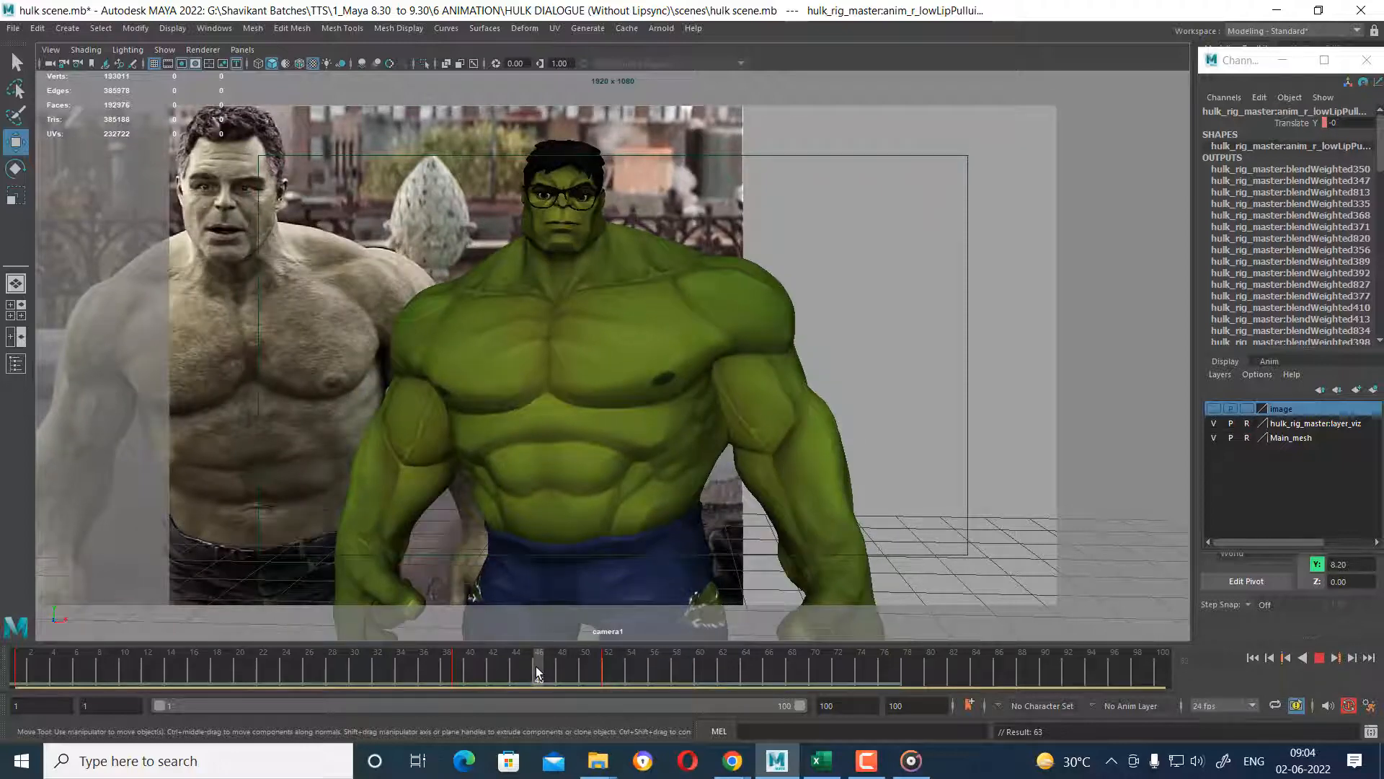
mouse_move(537, 670)
mouse_down()
mouse_move(483, 667)
mouse_move(534, 668)
mouse_up()
key(space)
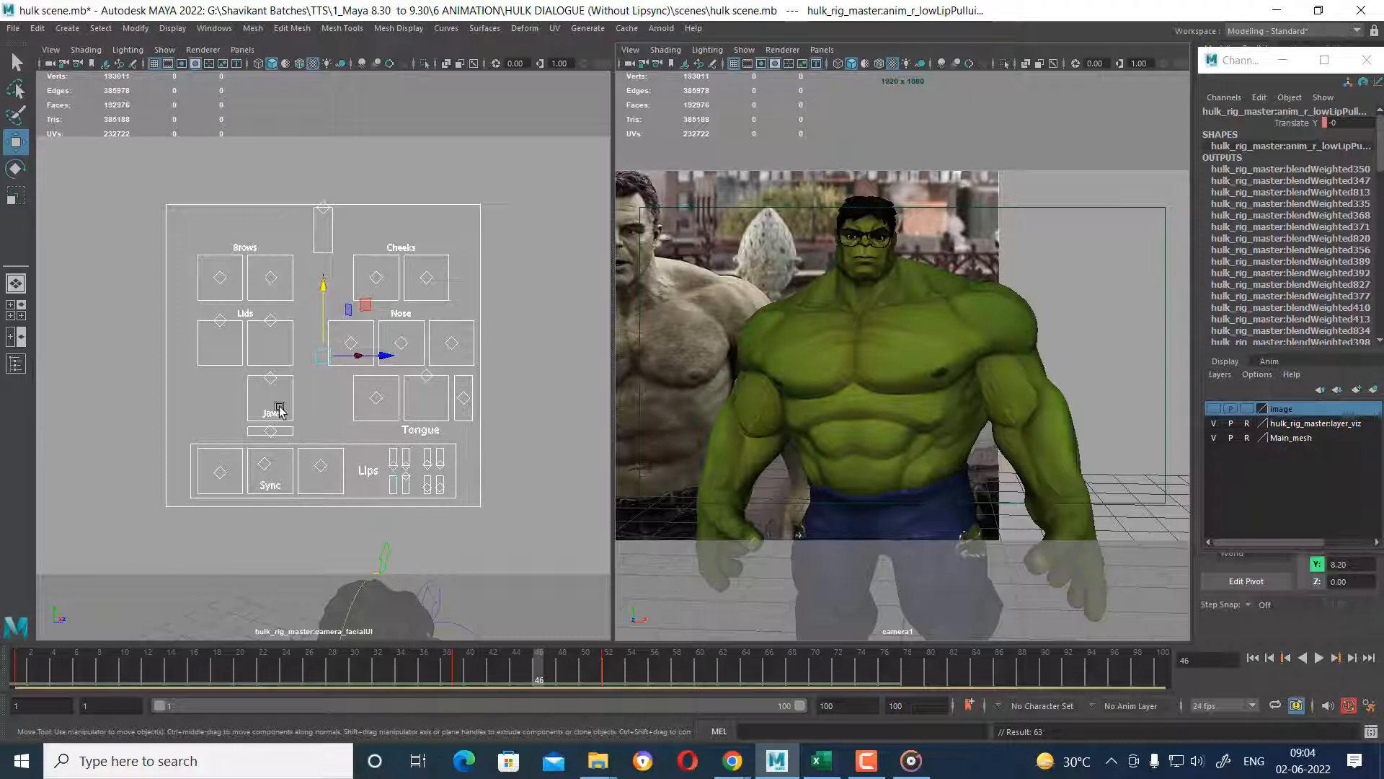
click(270, 378)
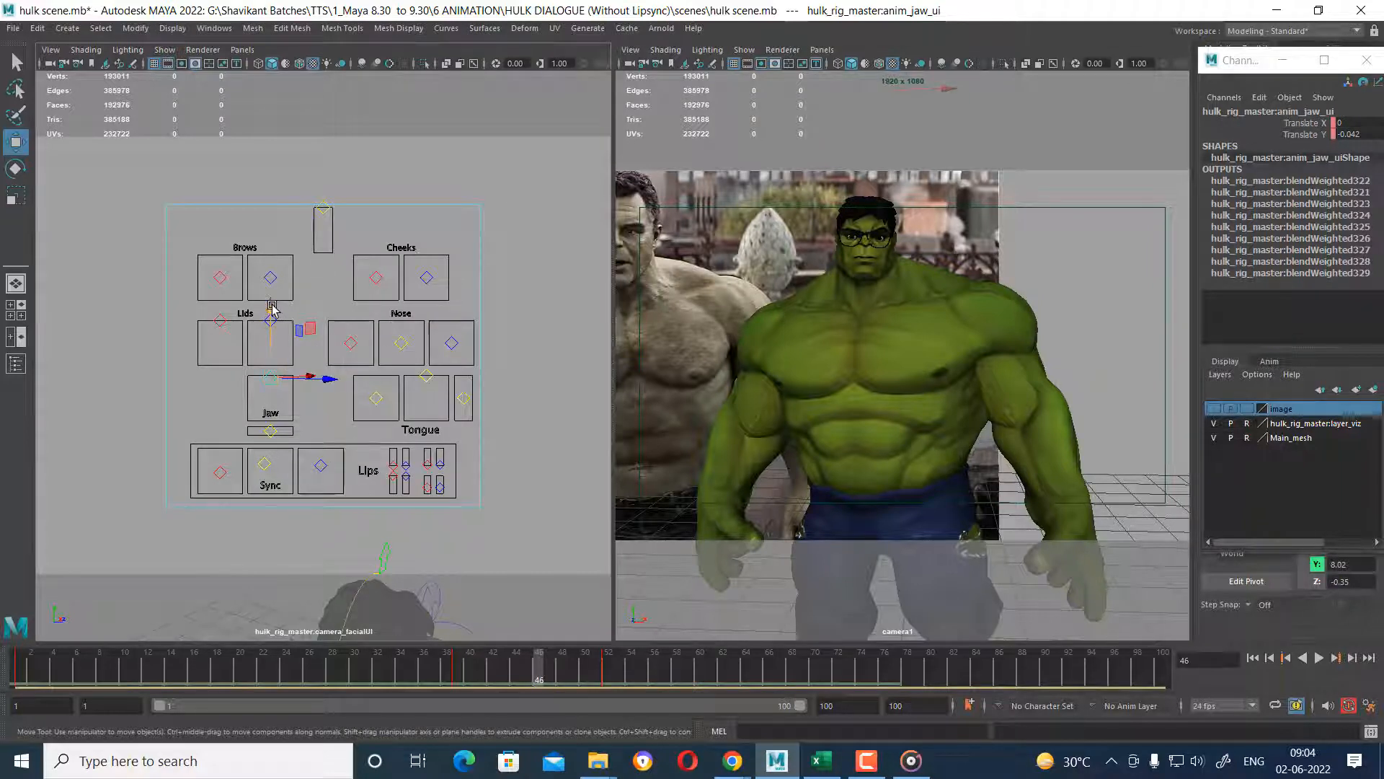
drag(272, 310, 268, 332)
key(s)
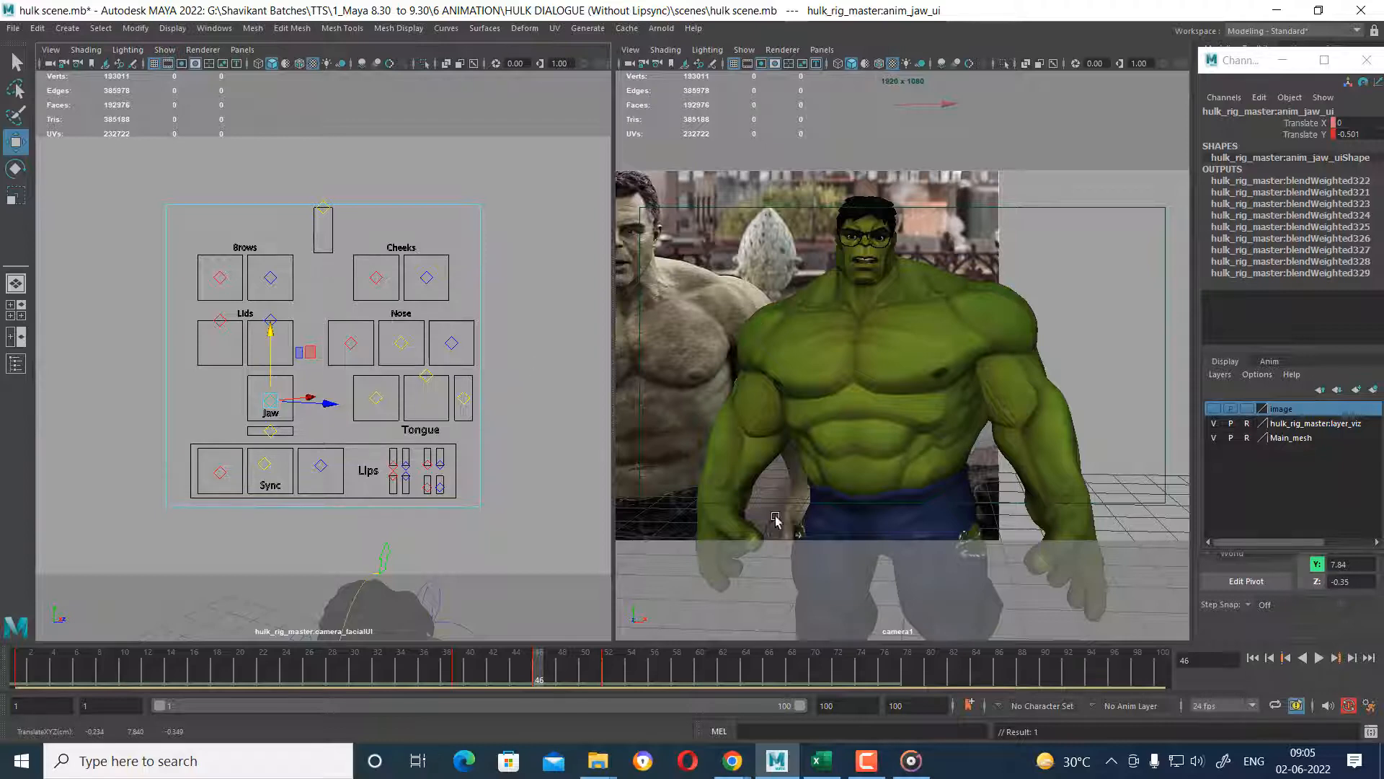
Switch to Groove Music, listen to the dialogue audio track, and close the player.
click(918, 766)
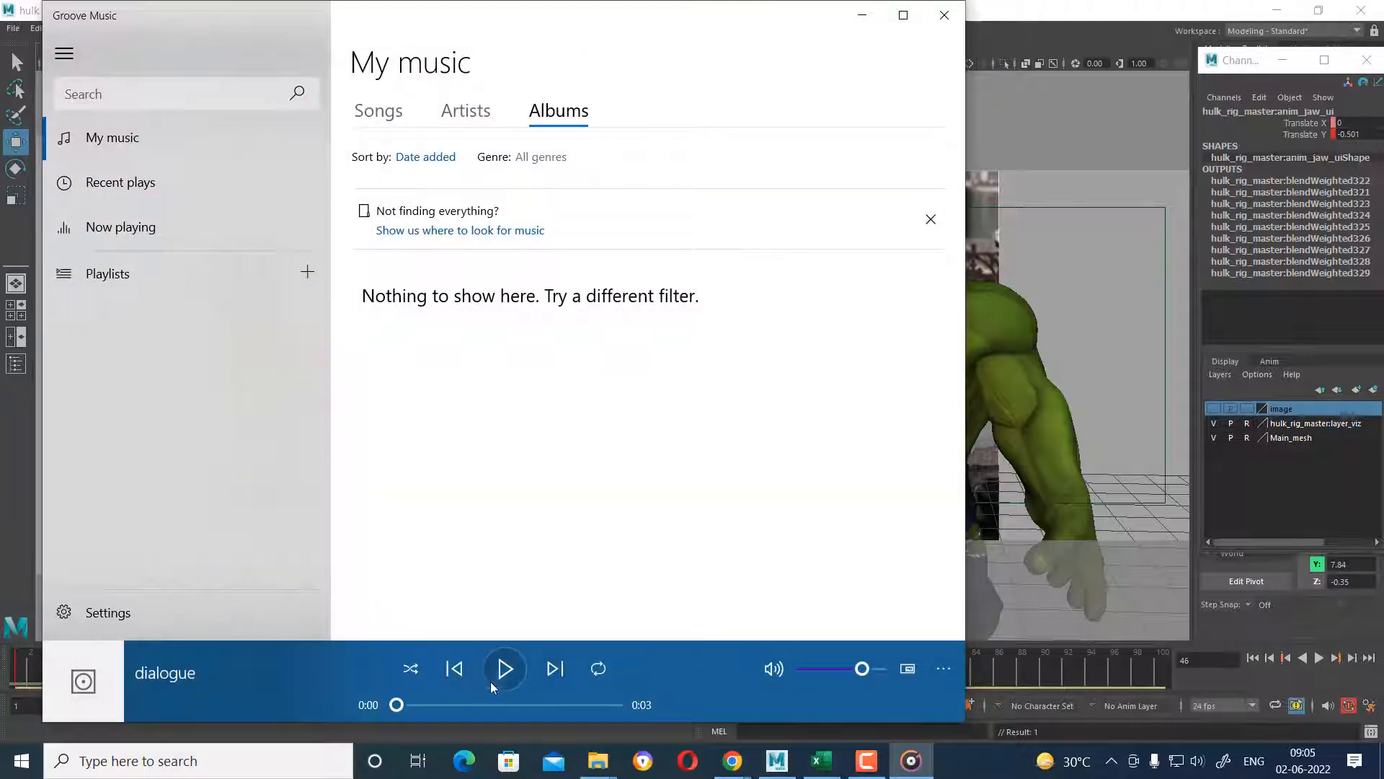
click(502, 678)
click(944, 15)
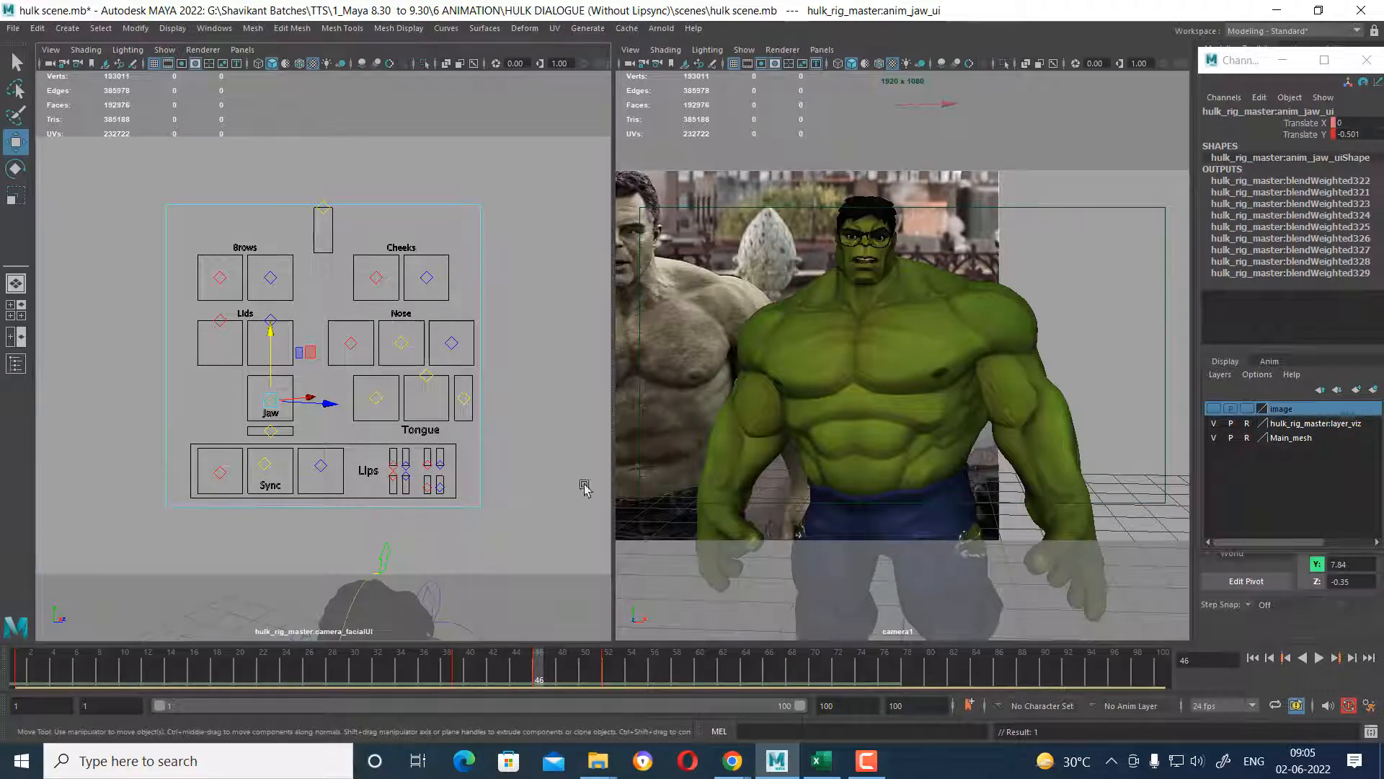
Switch the camera1 viewport back to persp and frame Hulk's open mouth up close from the side.
key(space)
drag(764, 460, 901, 386)
alt+middle_drag(901, 386, 924, 339)
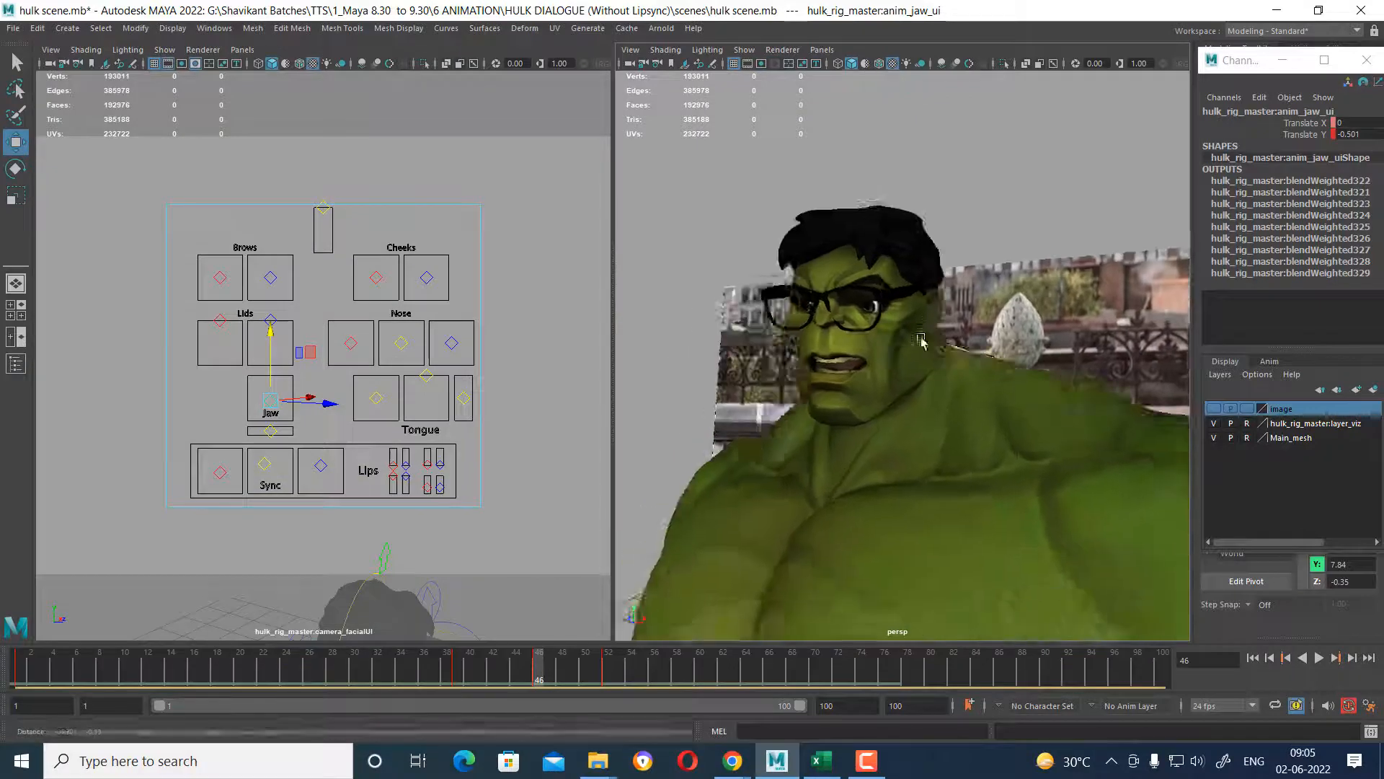
alt+right_drag(924, 339, 894, 426)
alt+middle_drag(893, 426, 943, 436)
alt+right_drag(943, 436, 949, 483)
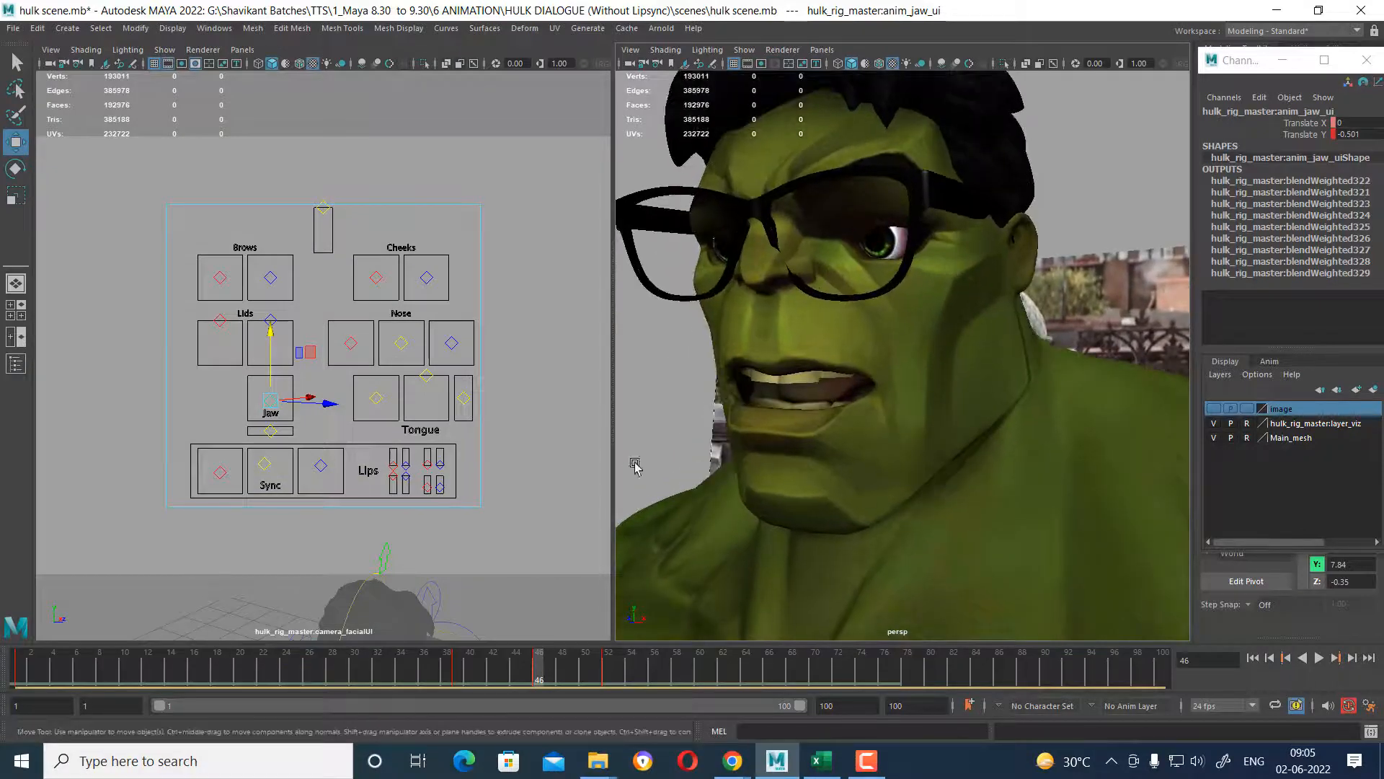
alt+right_drag(851, 423, 877, 480)
alt+drag(877, 479, 795, 465)
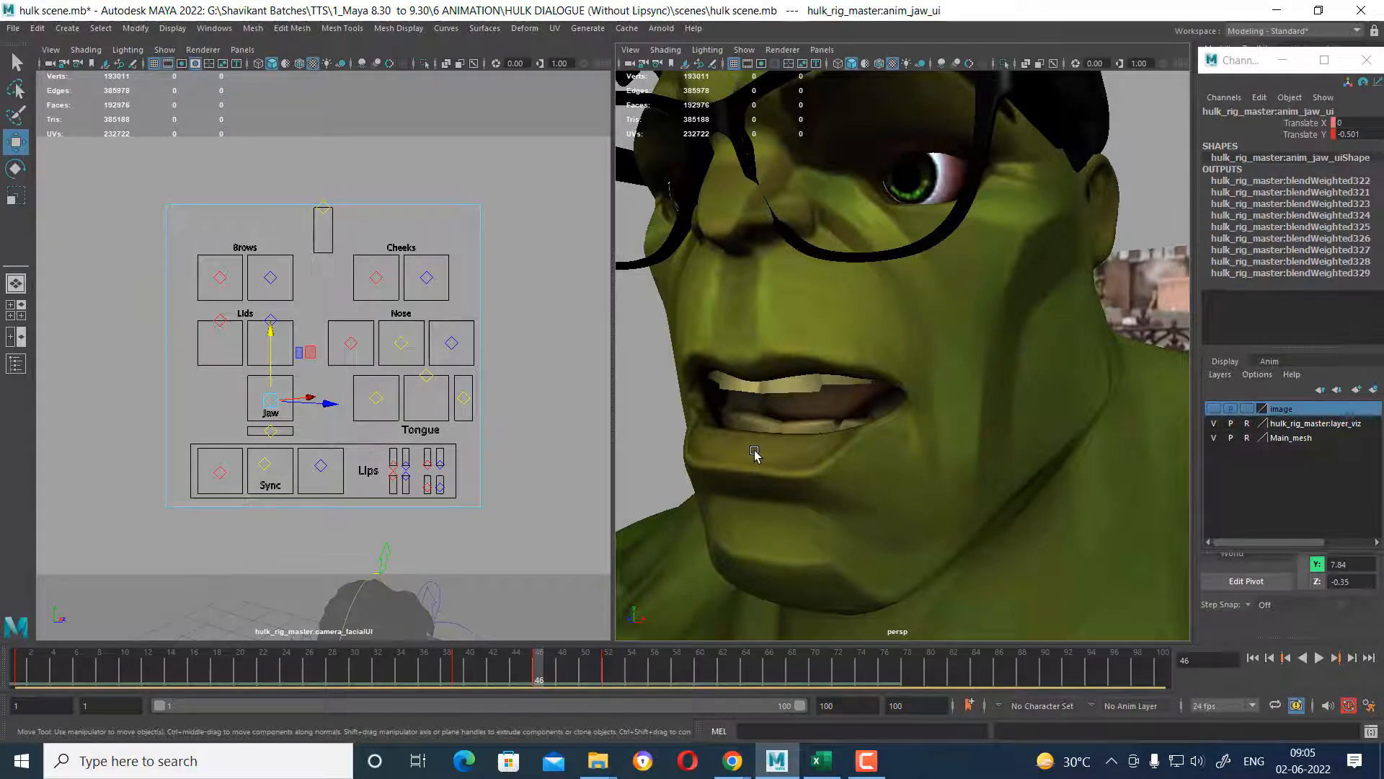
Lower the tongue-out control to a Translate Y of -0.171 at frame 46, key it, and scrub between frames 39 and 46.
click(427, 387)
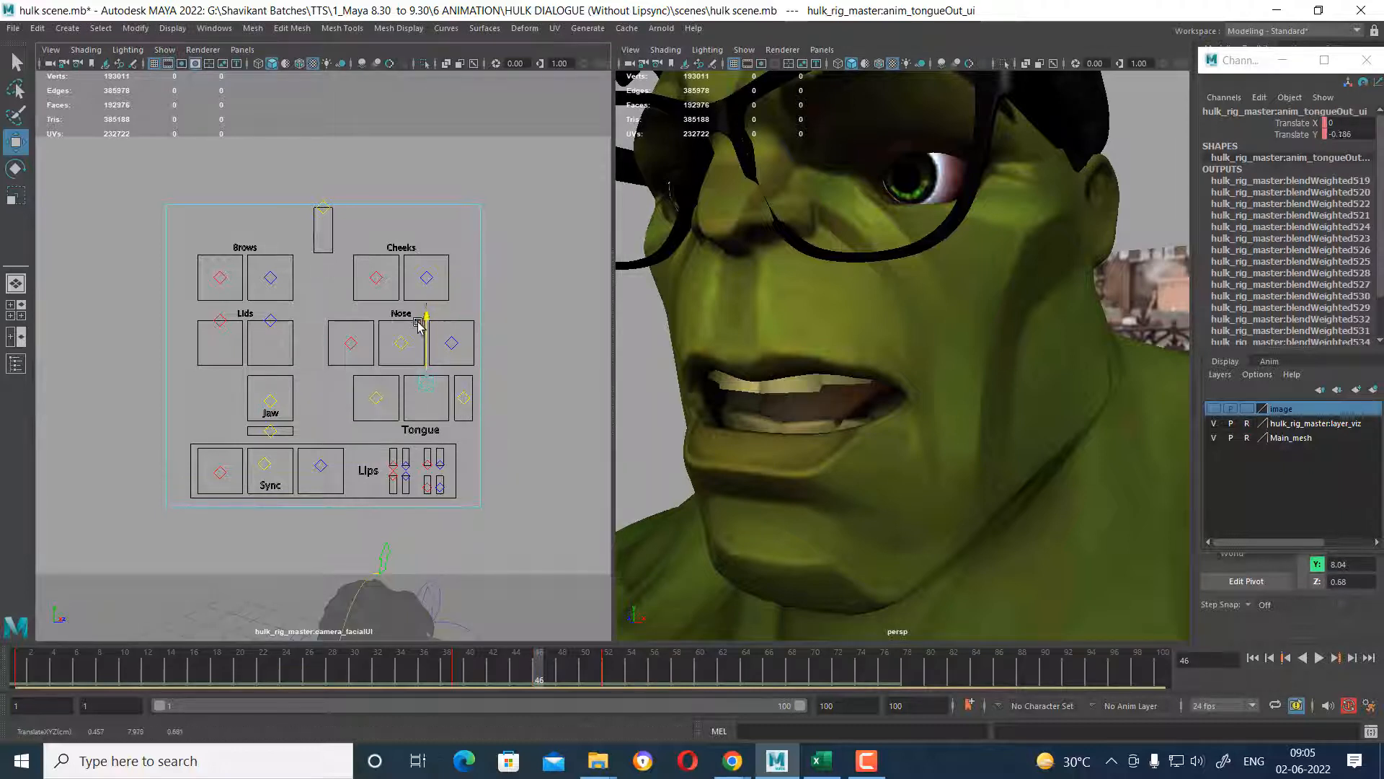
drag(418, 322, 418, 323)
key(s)
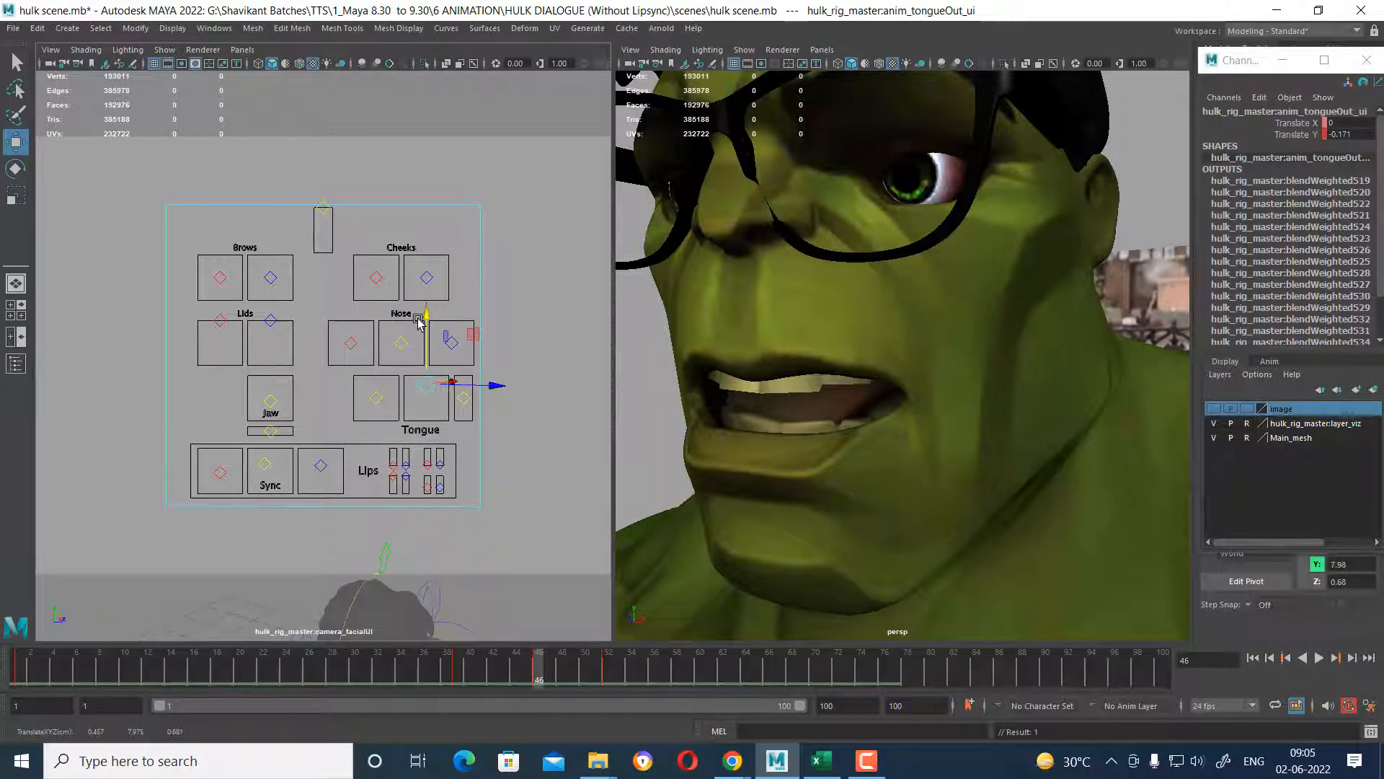
drag(536, 669, 460, 678)
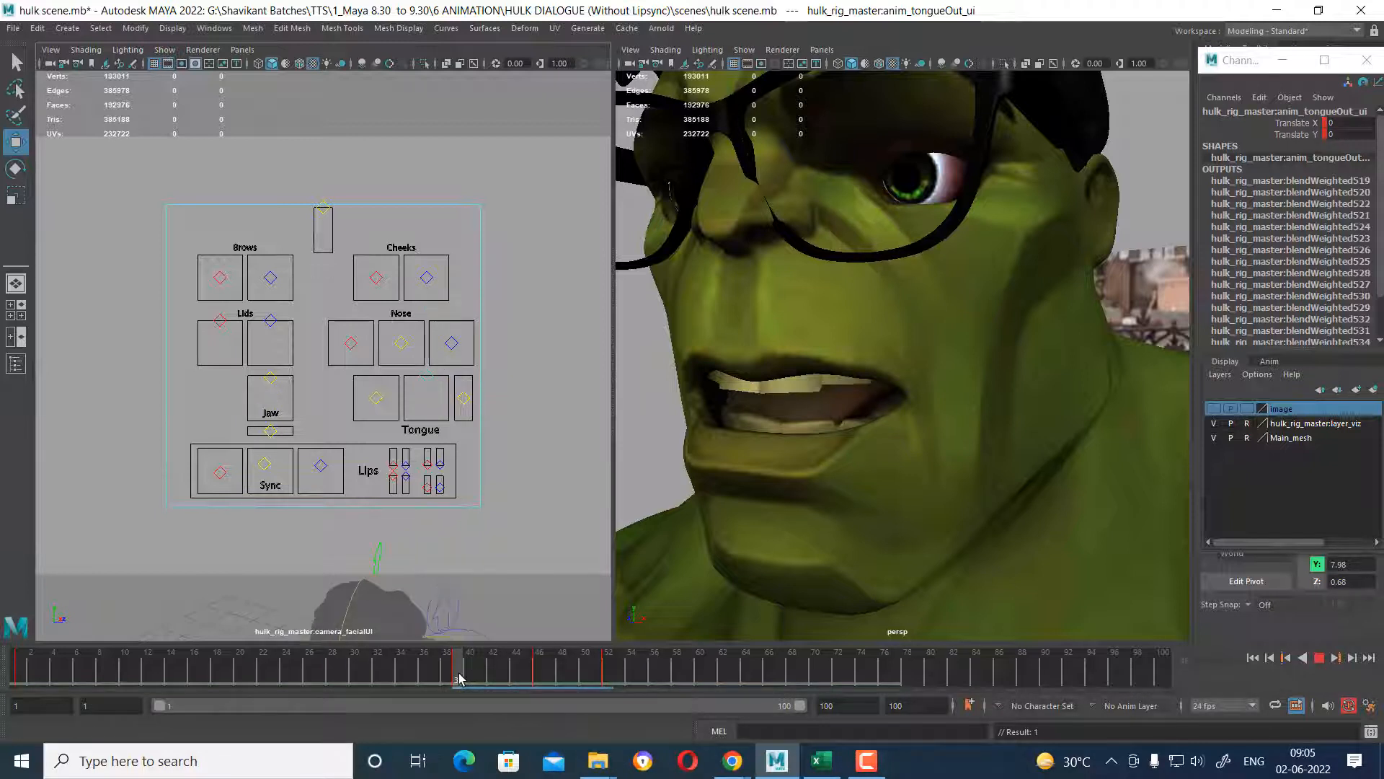
click(533, 676)
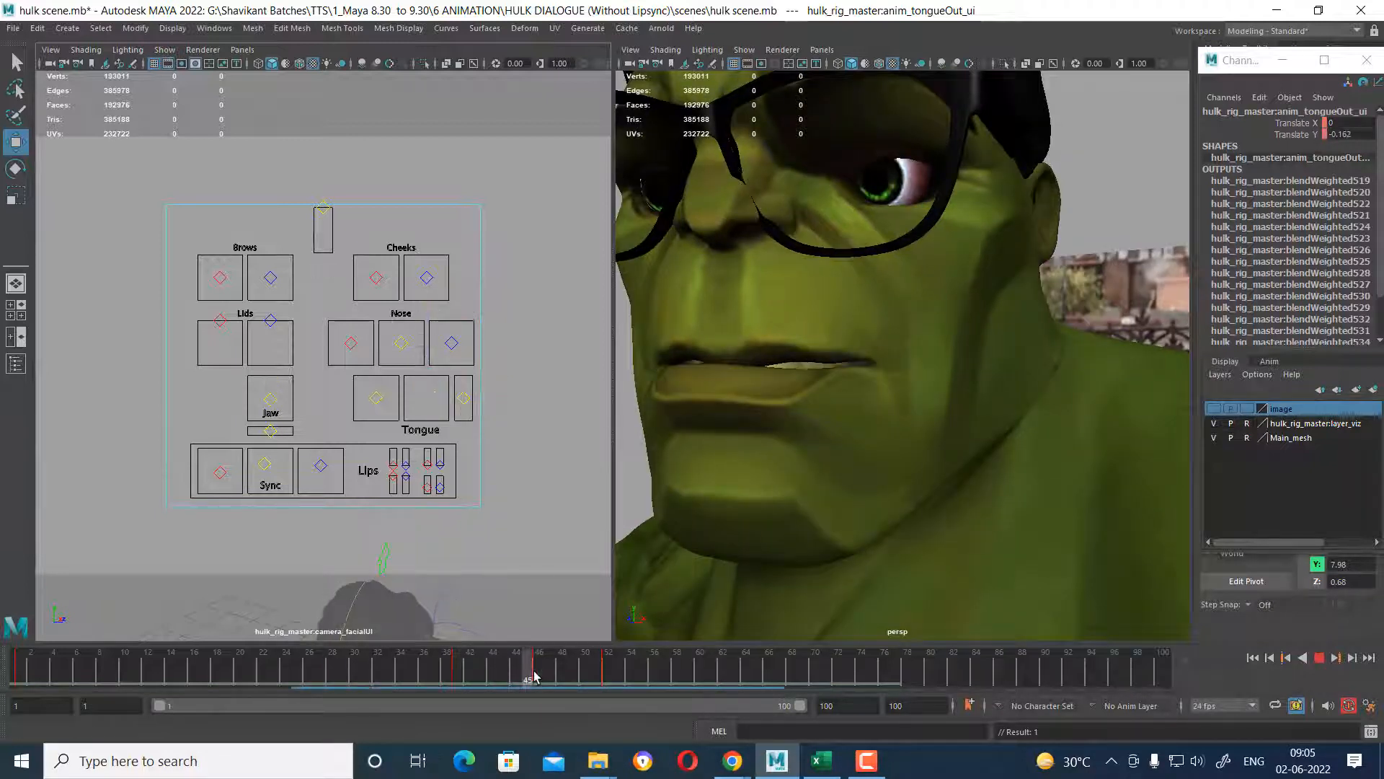
drag(533, 675, 539, 676)
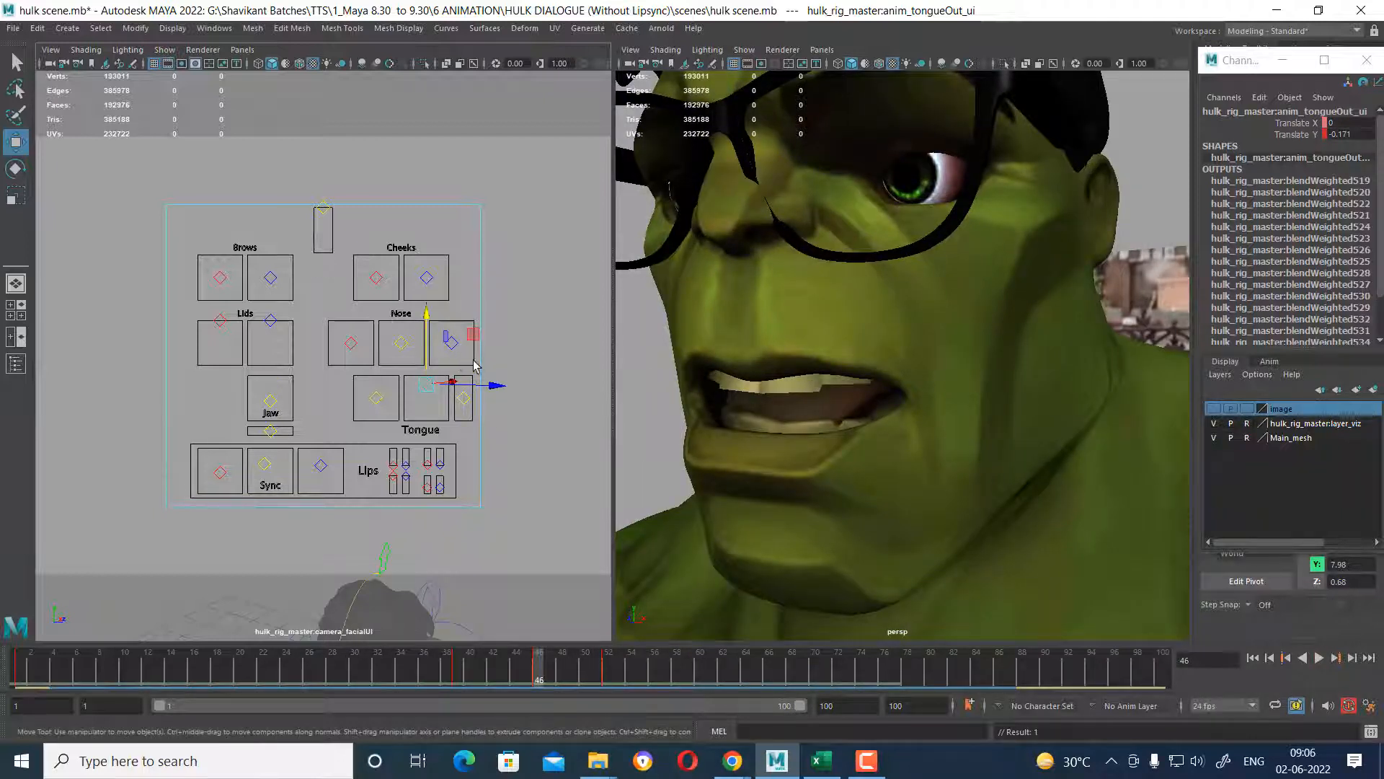
Refine the tongue-out control to a Translate Y of -0.199 at frame 46 and check the mouth motion from frame 39 to 52.
drag(427, 316, 427, 318)
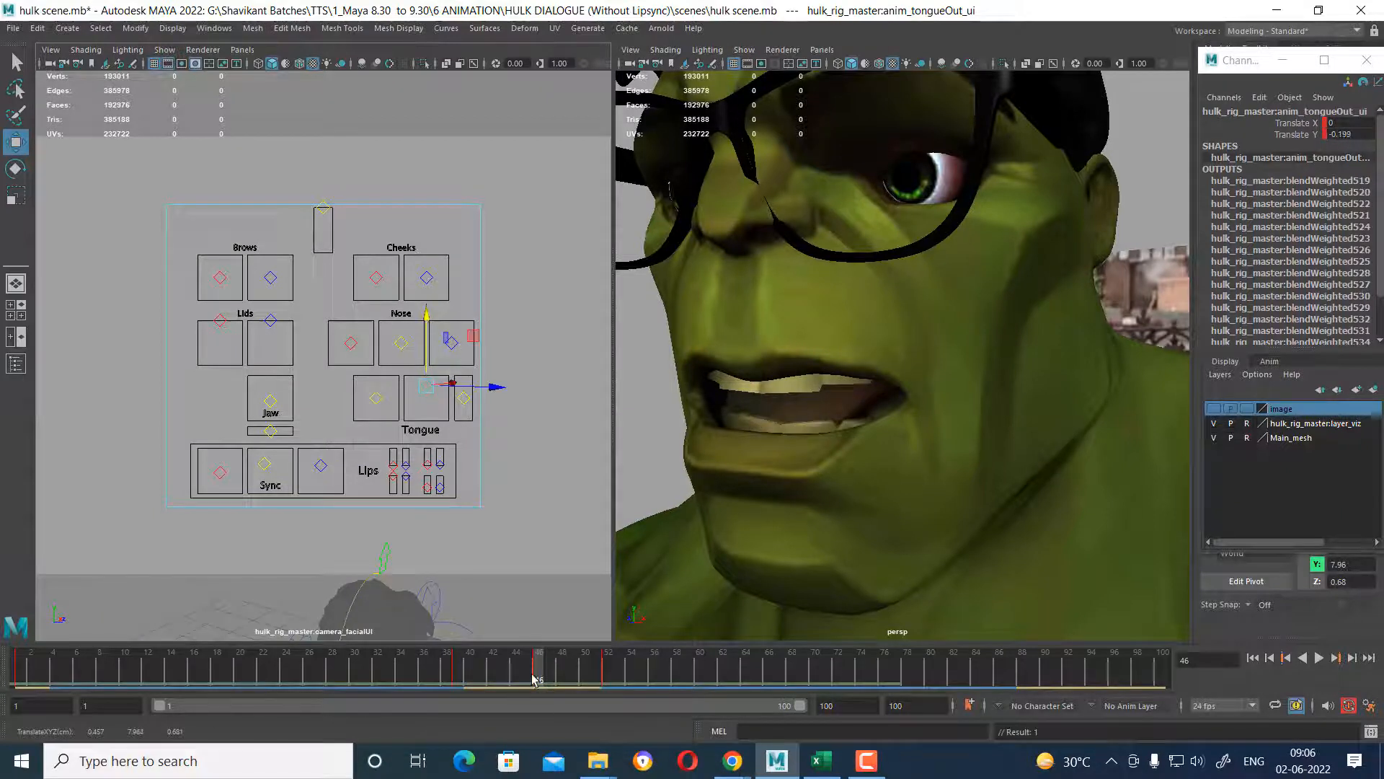
drag(534, 679, 459, 678)
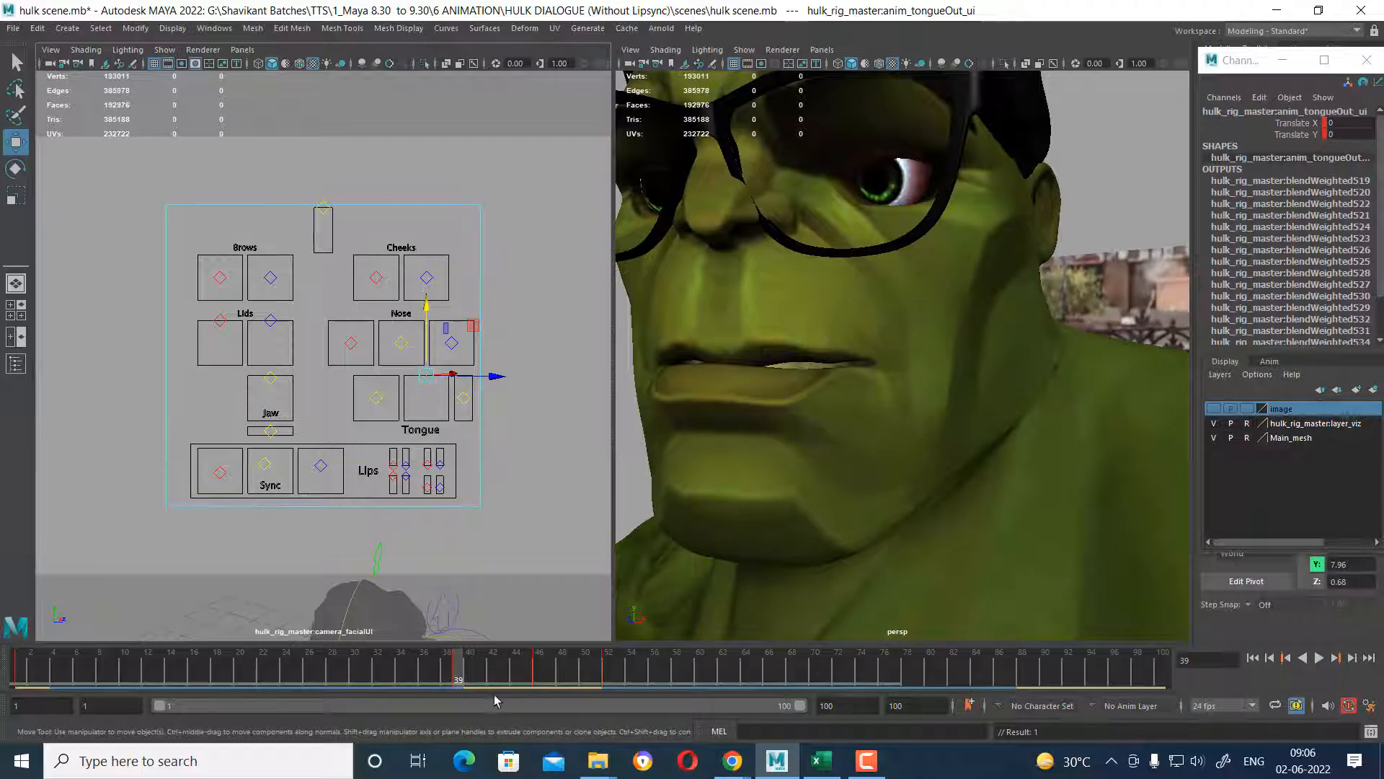
key(alt+v)
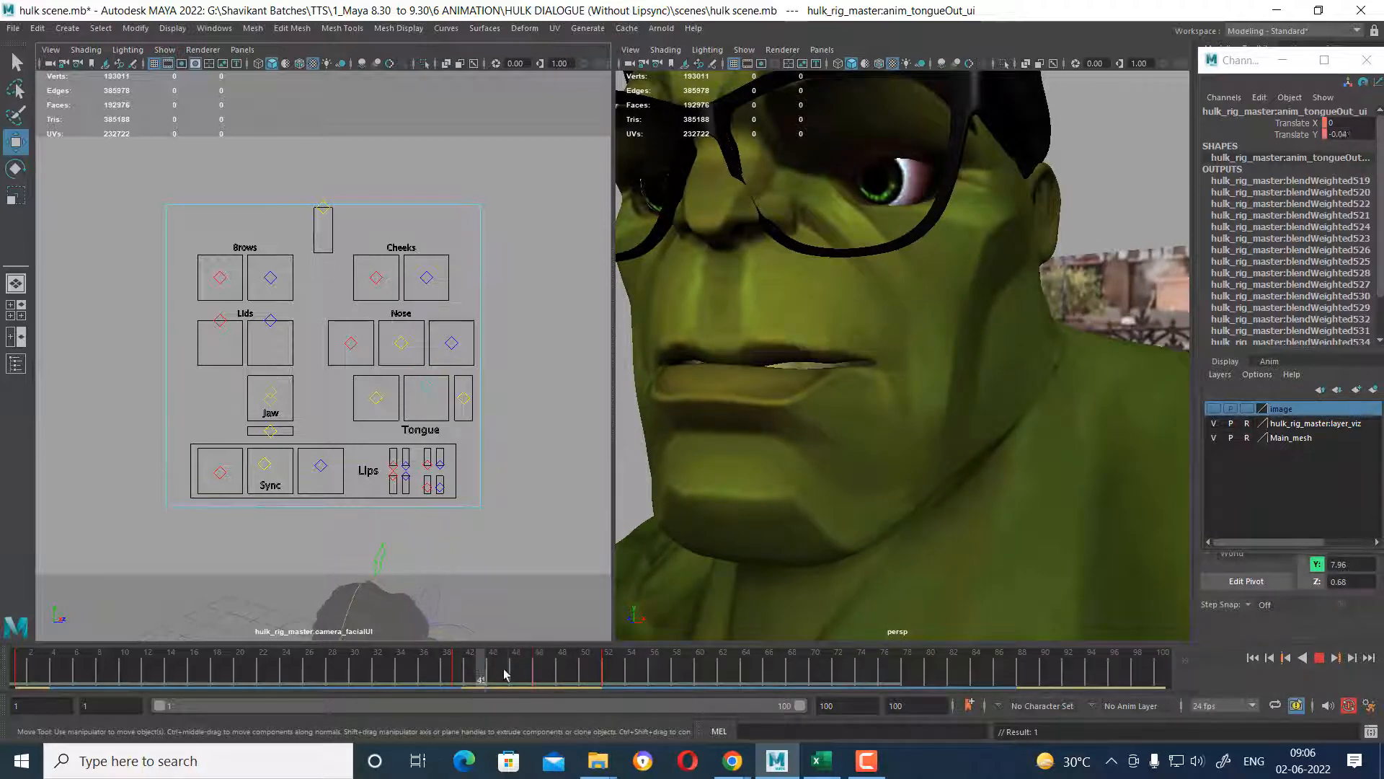
click(541, 679)
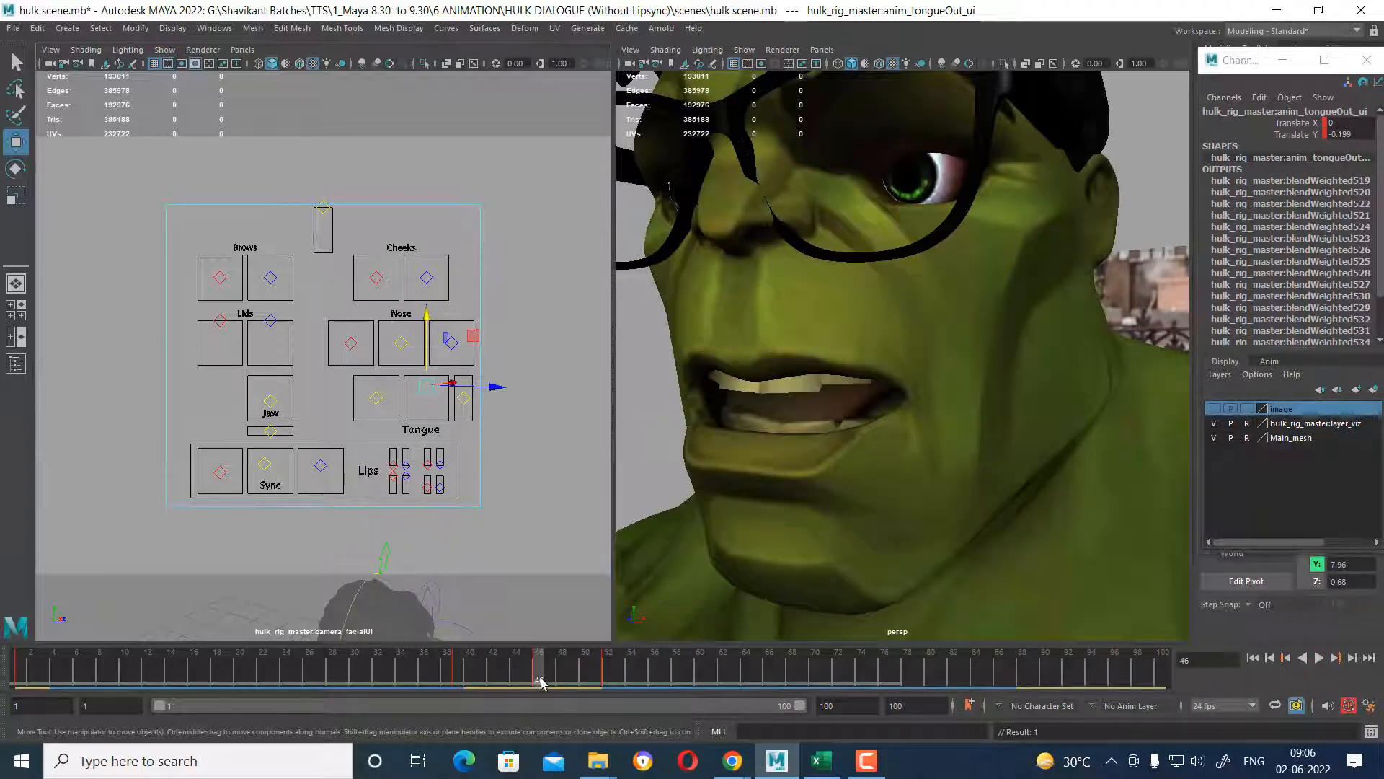
drag(541, 684, 613, 685)
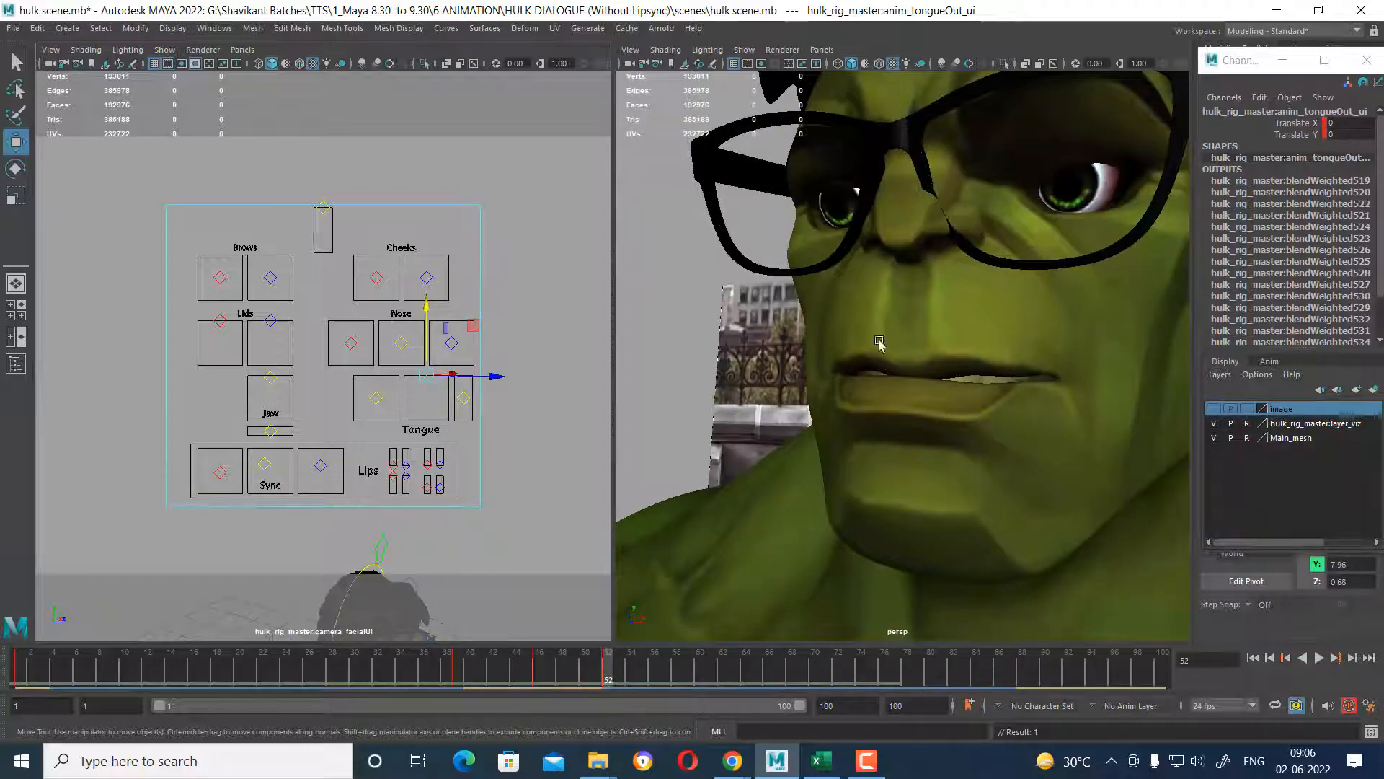
key(space)
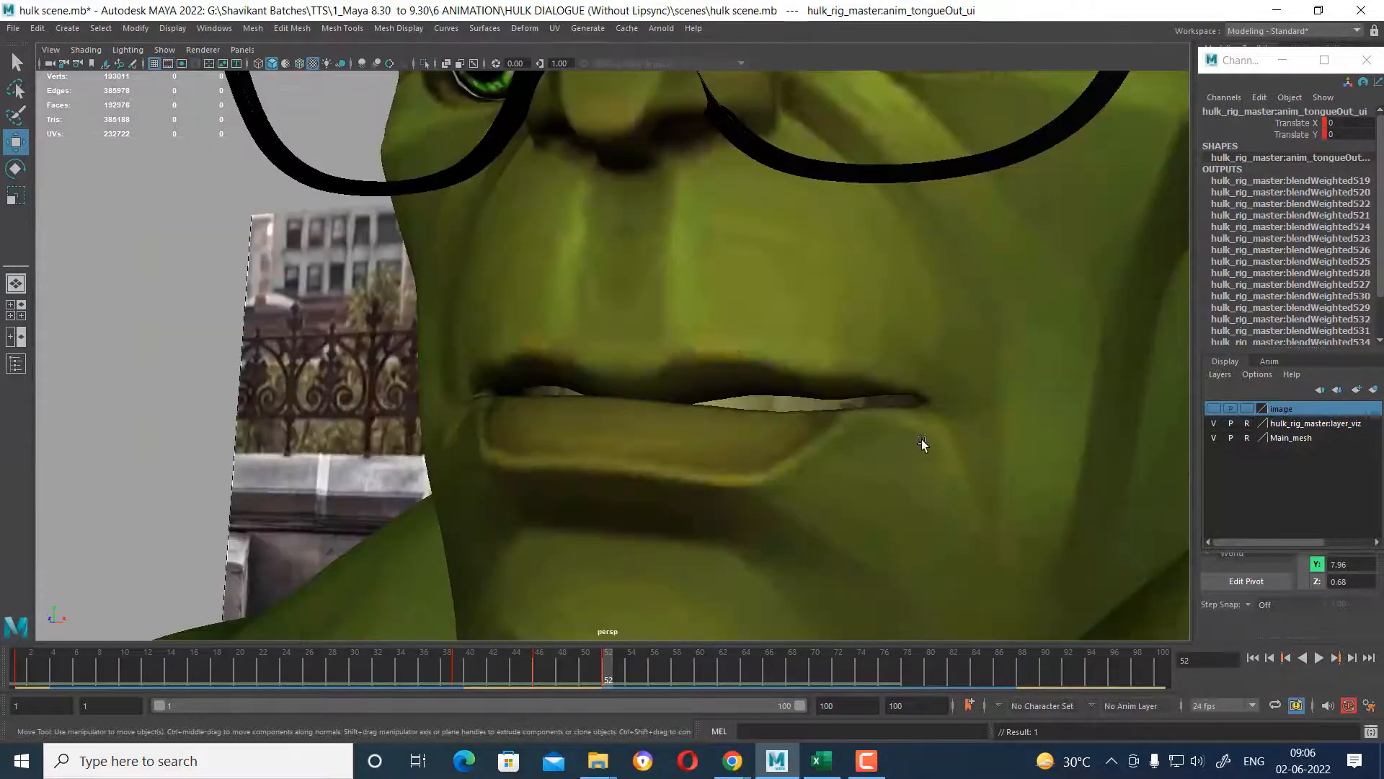
Switch the persp viewport to camera1 and scrub the timeline from frame 52 back to frame 44.
scroll(944, 461, down, 3)
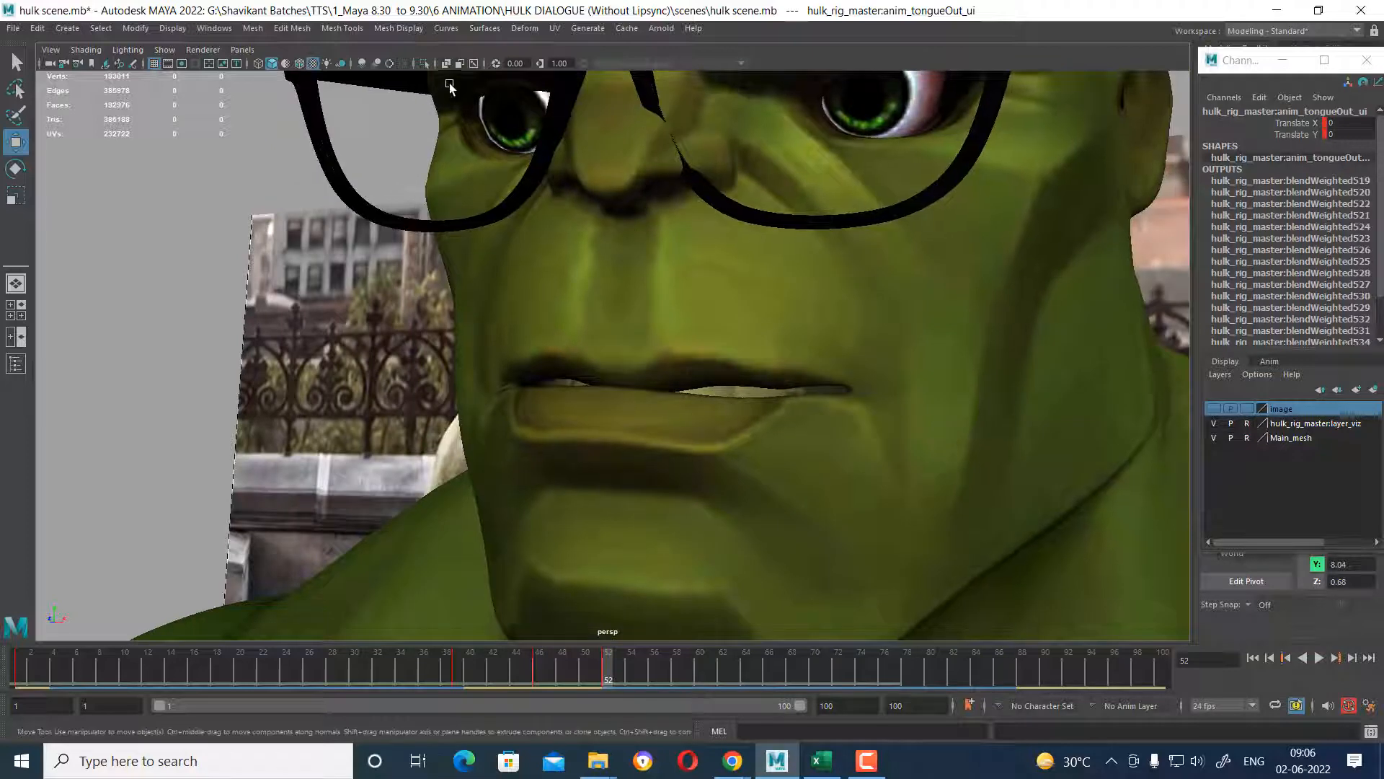
click(242, 49)
mouse_move(281, 66)
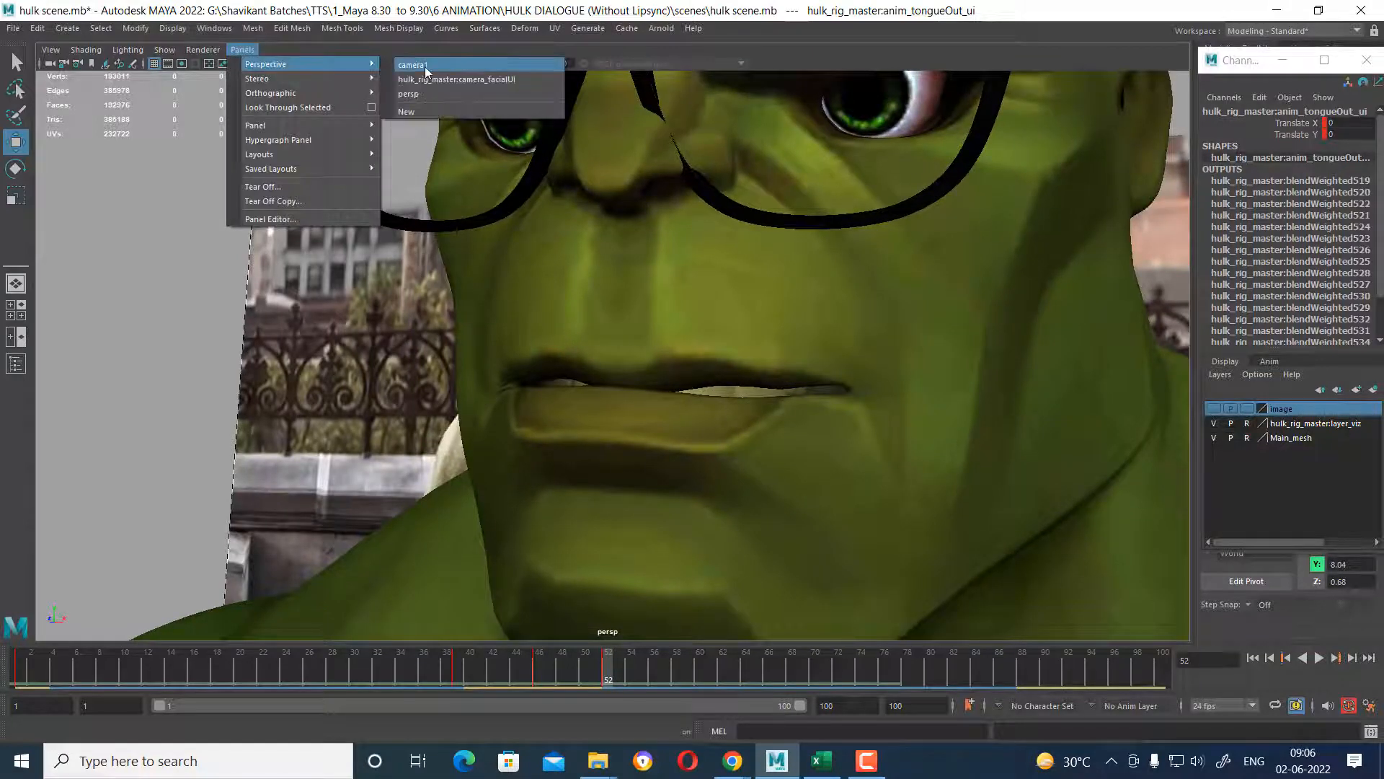
click(433, 67)
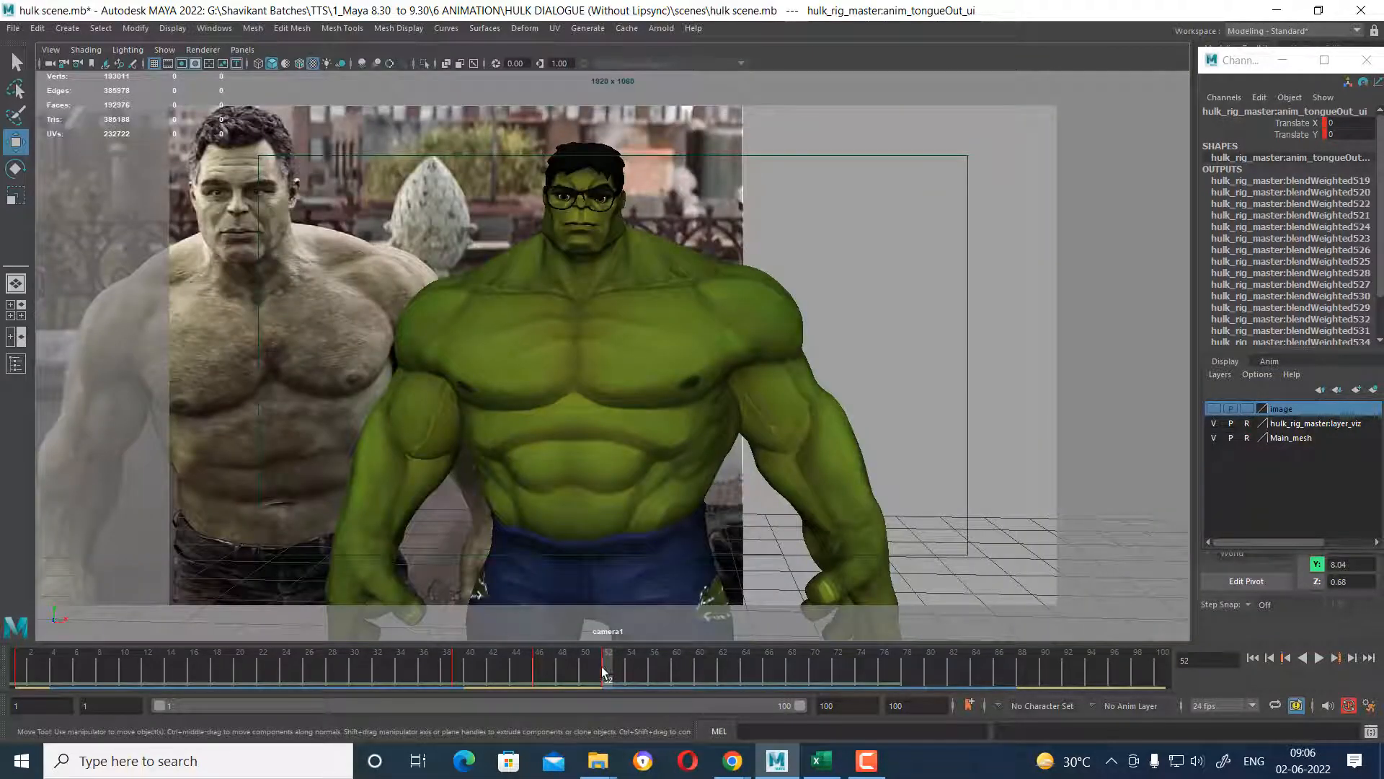
drag(607, 669, 517, 679)
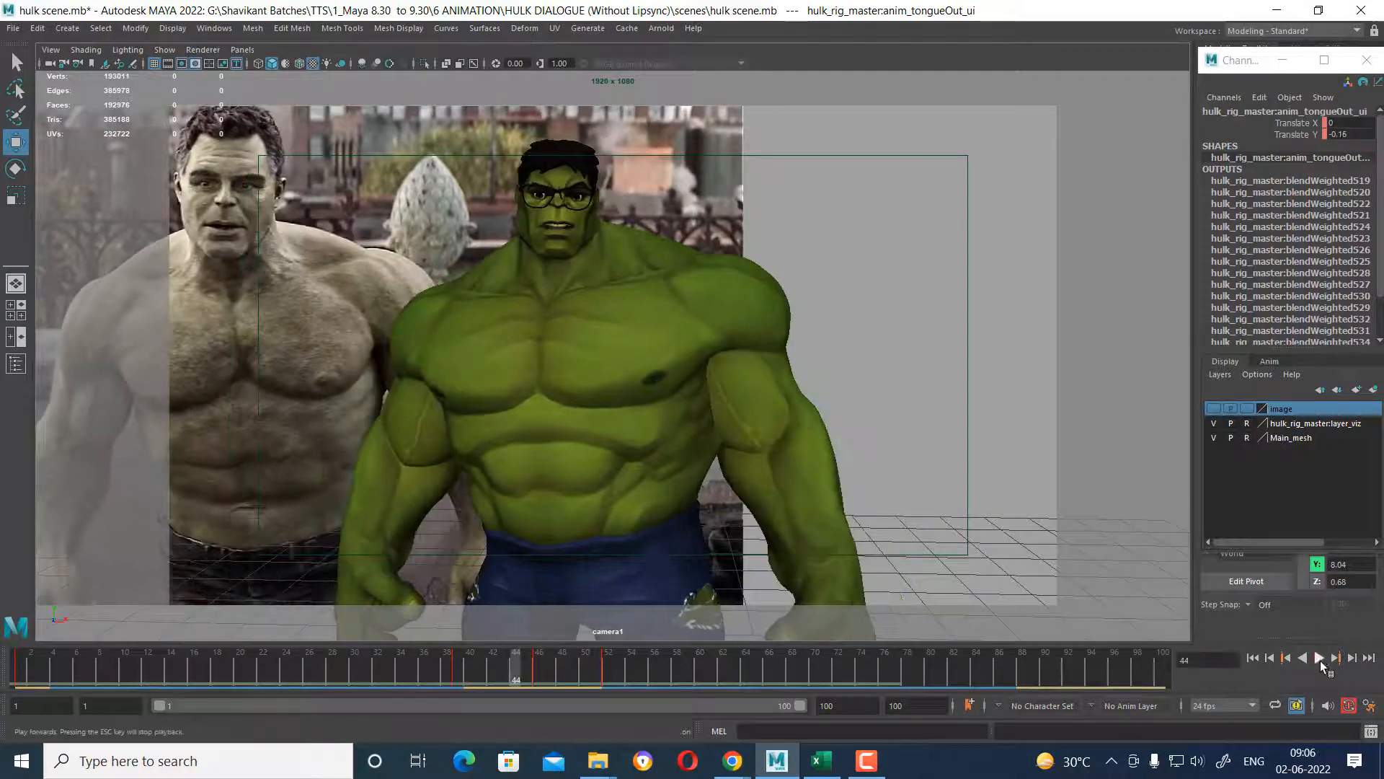
Play the animation from frame 44 and again from frame 54 to compare Hulk's mouth with the reference footage.
click(1319, 659)
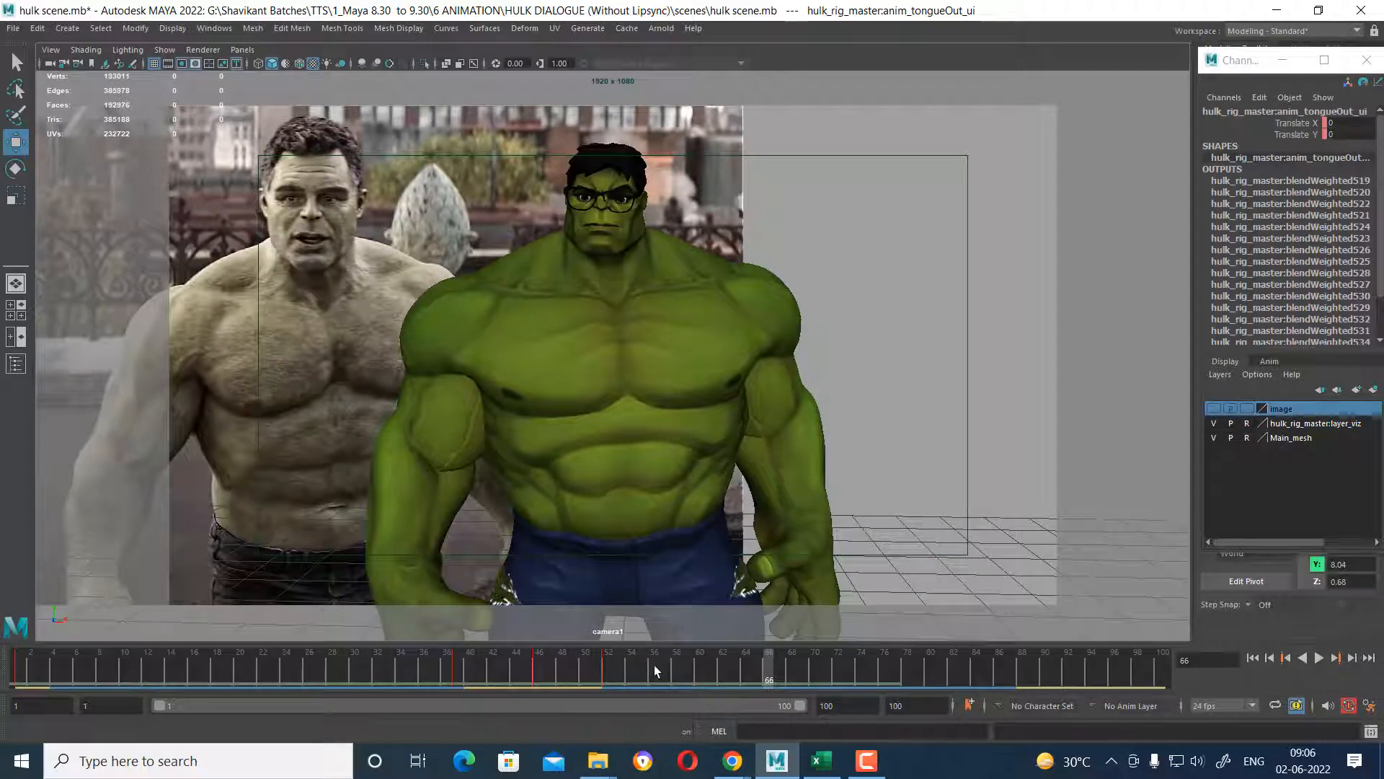
mouse_move(650, 666)
mouse_down()
mouse_move(587, 662)
mouse_move(656, 667)
mouse_move(629, 665)
mouse_up()
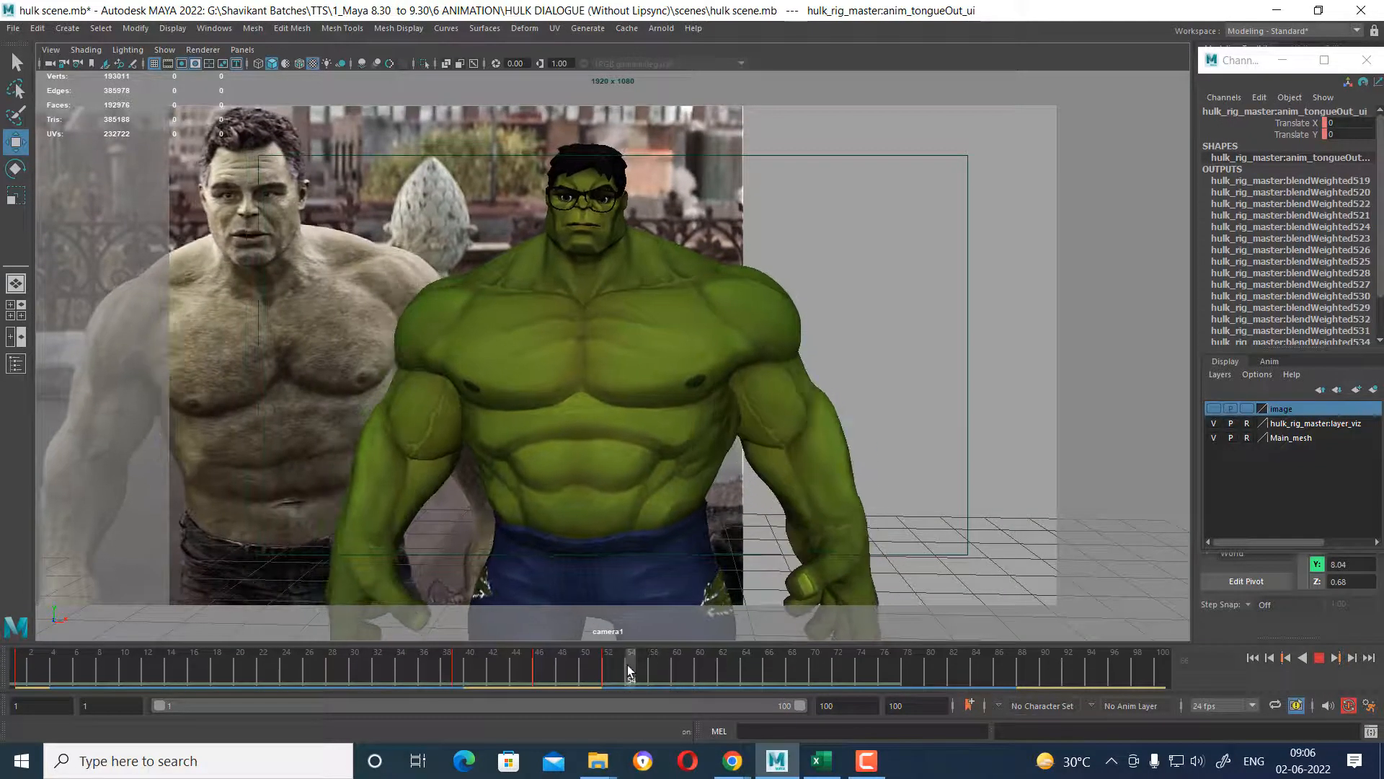
click(1321, 658)
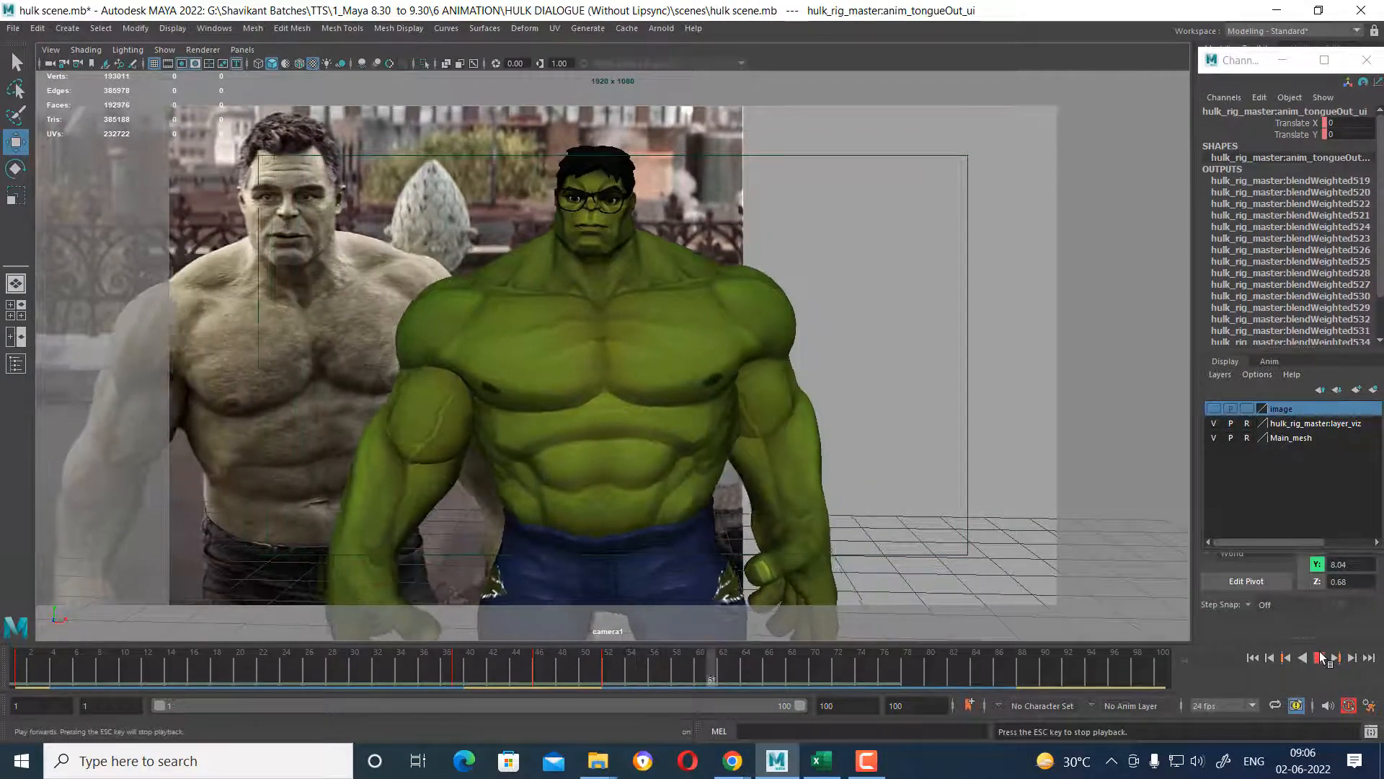
click(1321, 658)
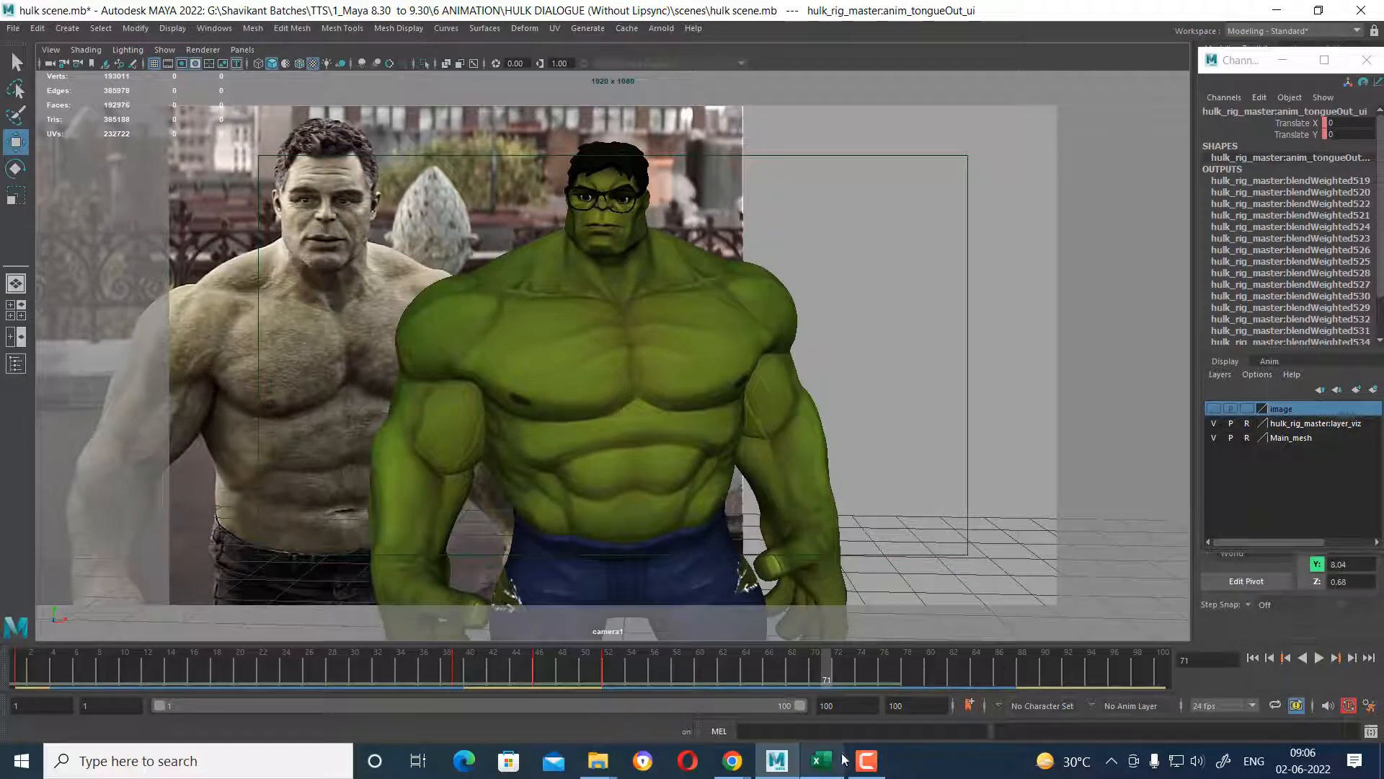
mouse_move(843, 758)
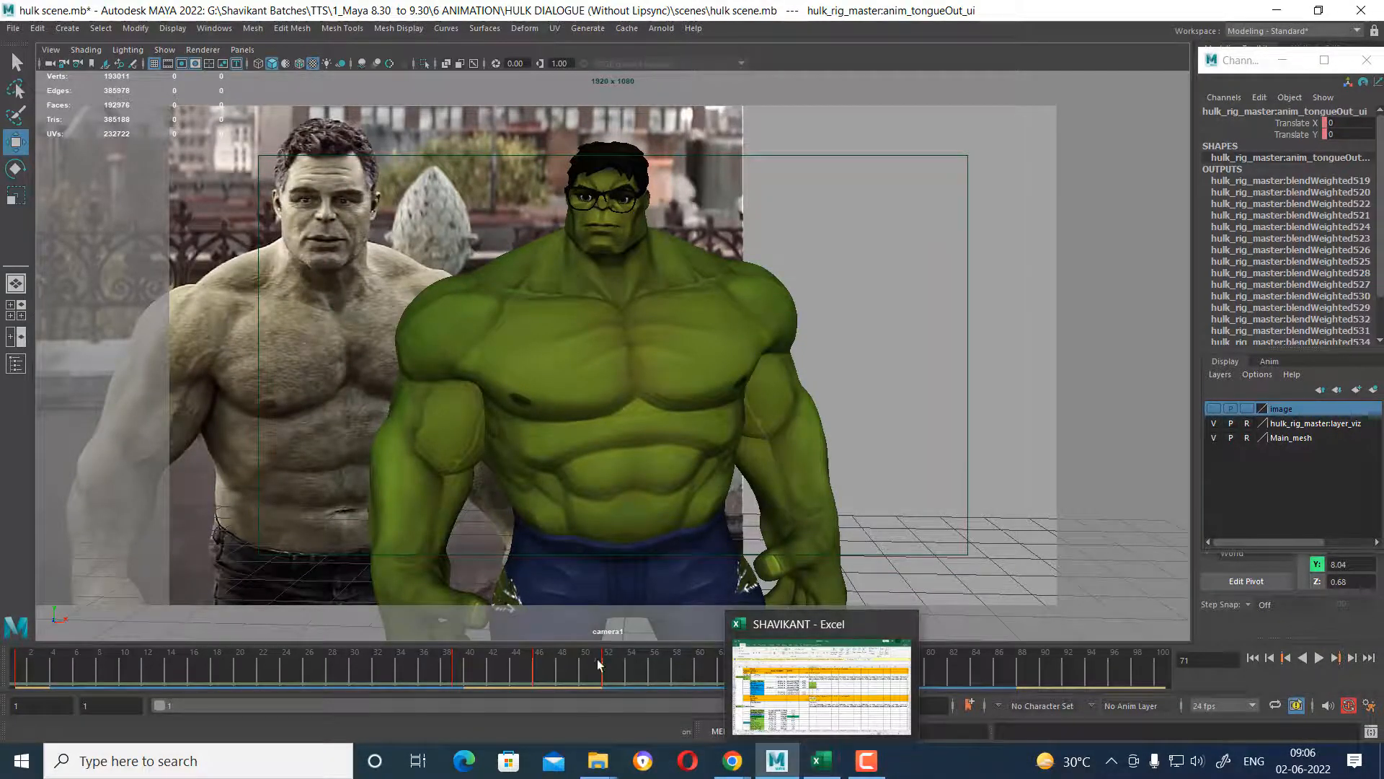
Step between the tongue-out keys at frames 46 and 52, and play and scrub to frame 55 to check the mouth.
drag(641, 672, 607, 673)
key(period)
key(comma)
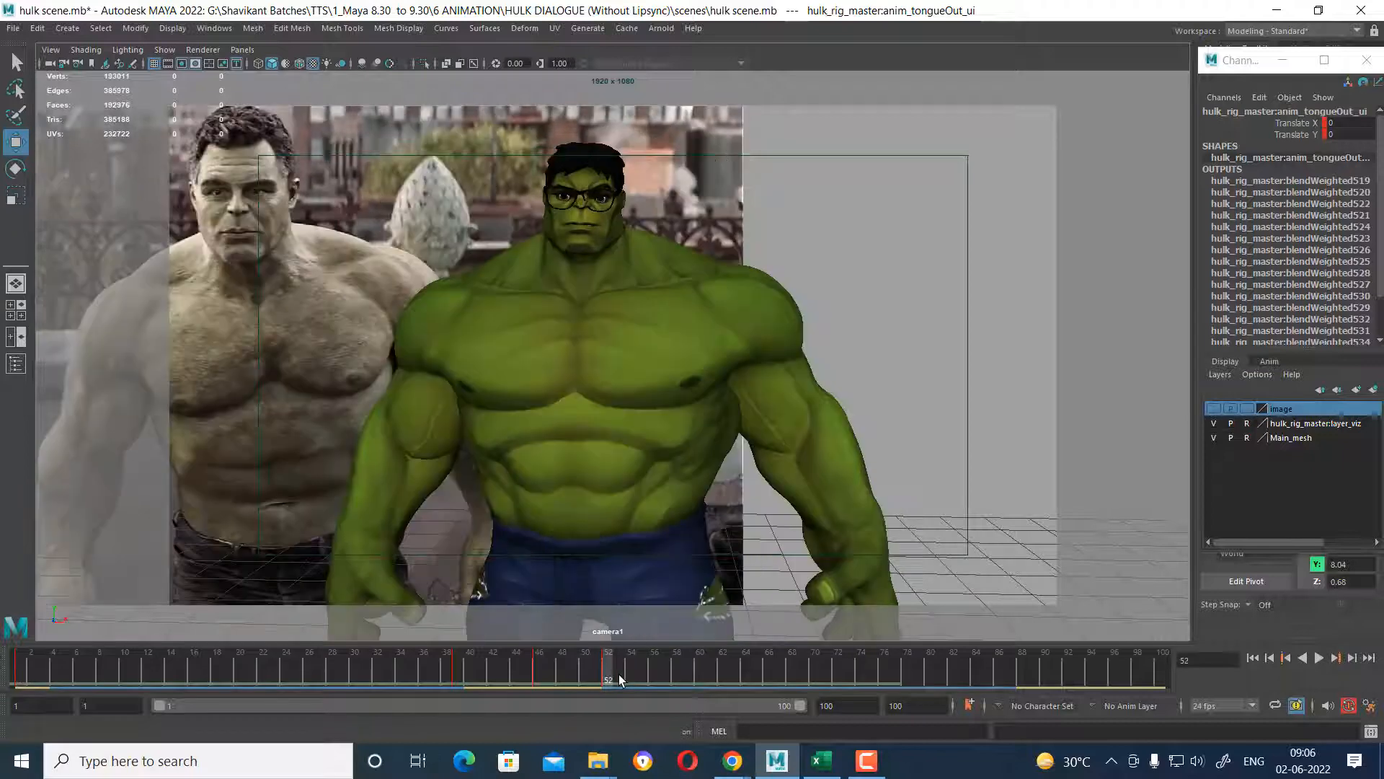
key(comma)
key(comma)
key(period)
key(period)
key(comma)
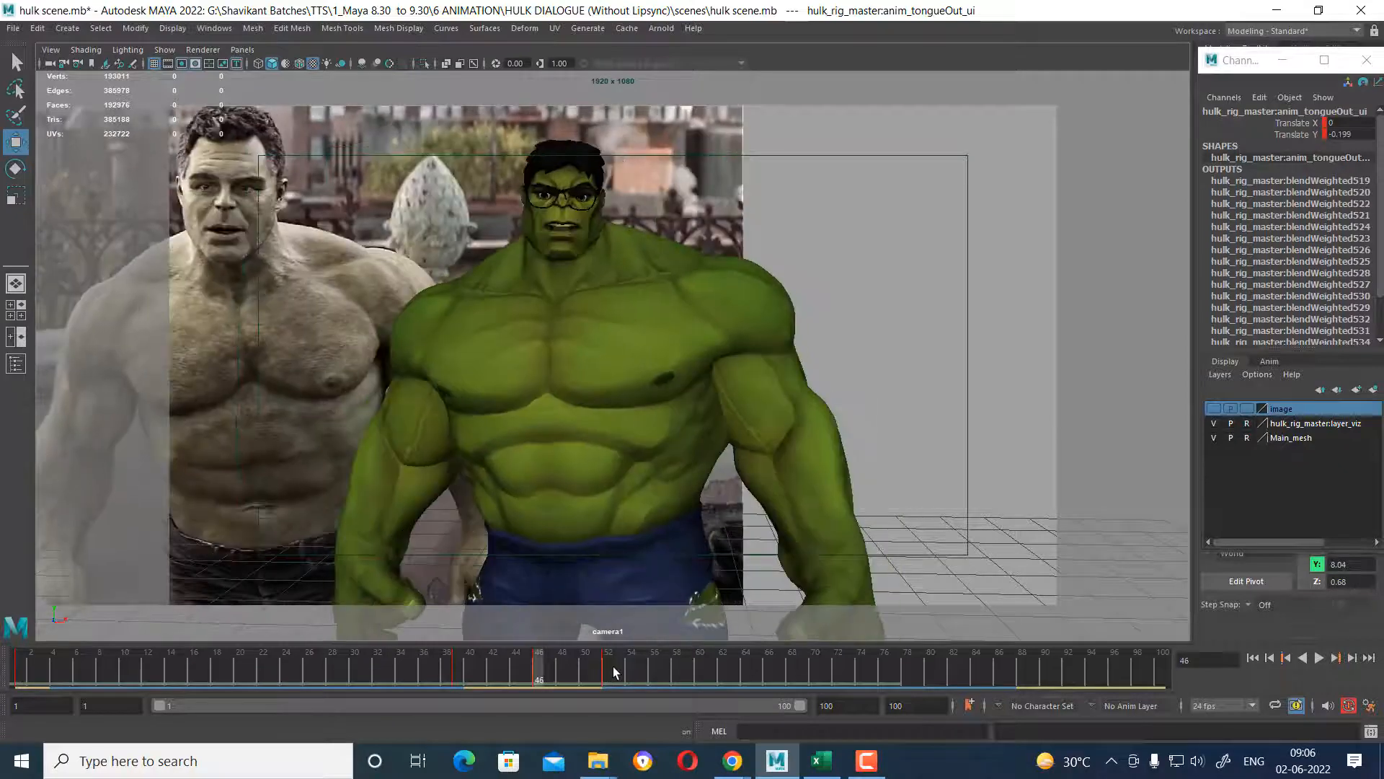
key(alt+v)
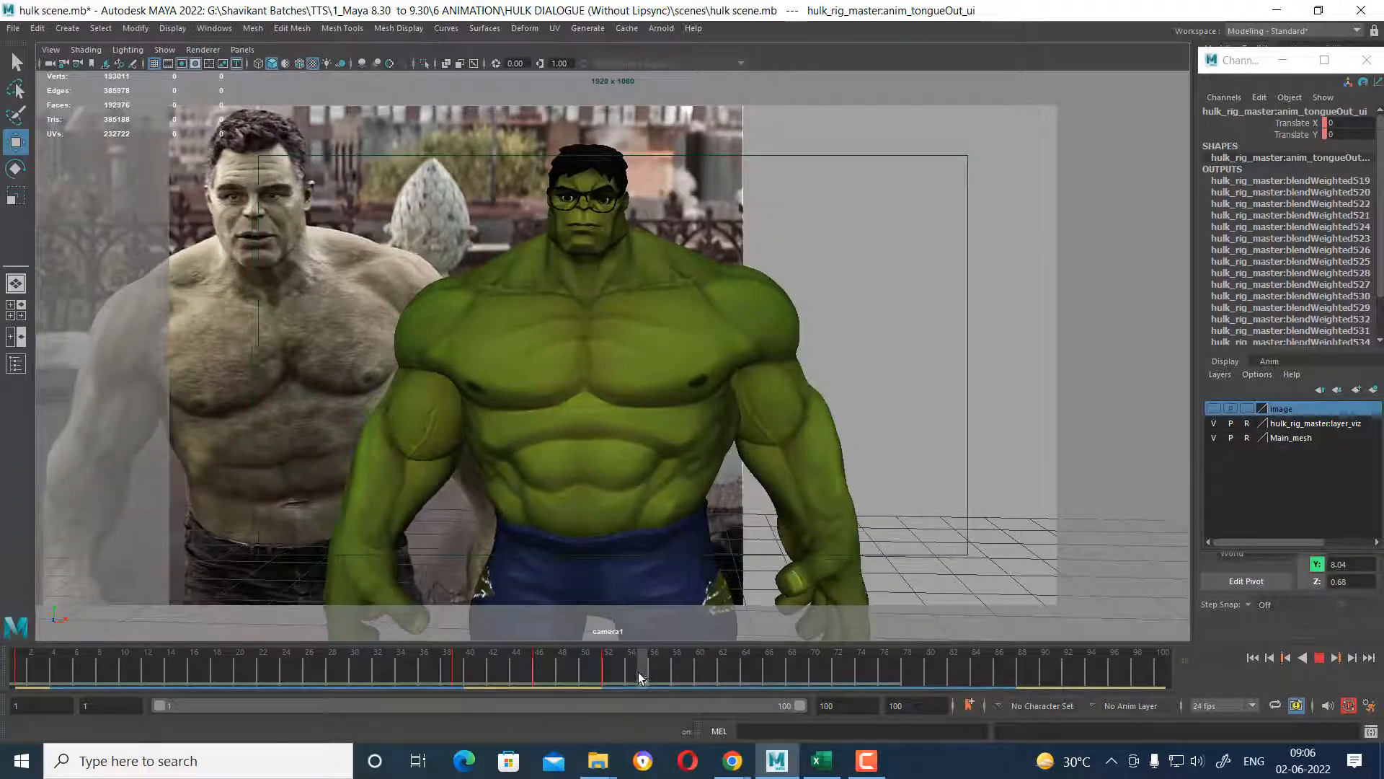
mouse_move(638, 672)
mouse_down()
mouse_move(688, 674)
mouse_move(461, 685)
mouse_move(636, 694)
mouse_up()
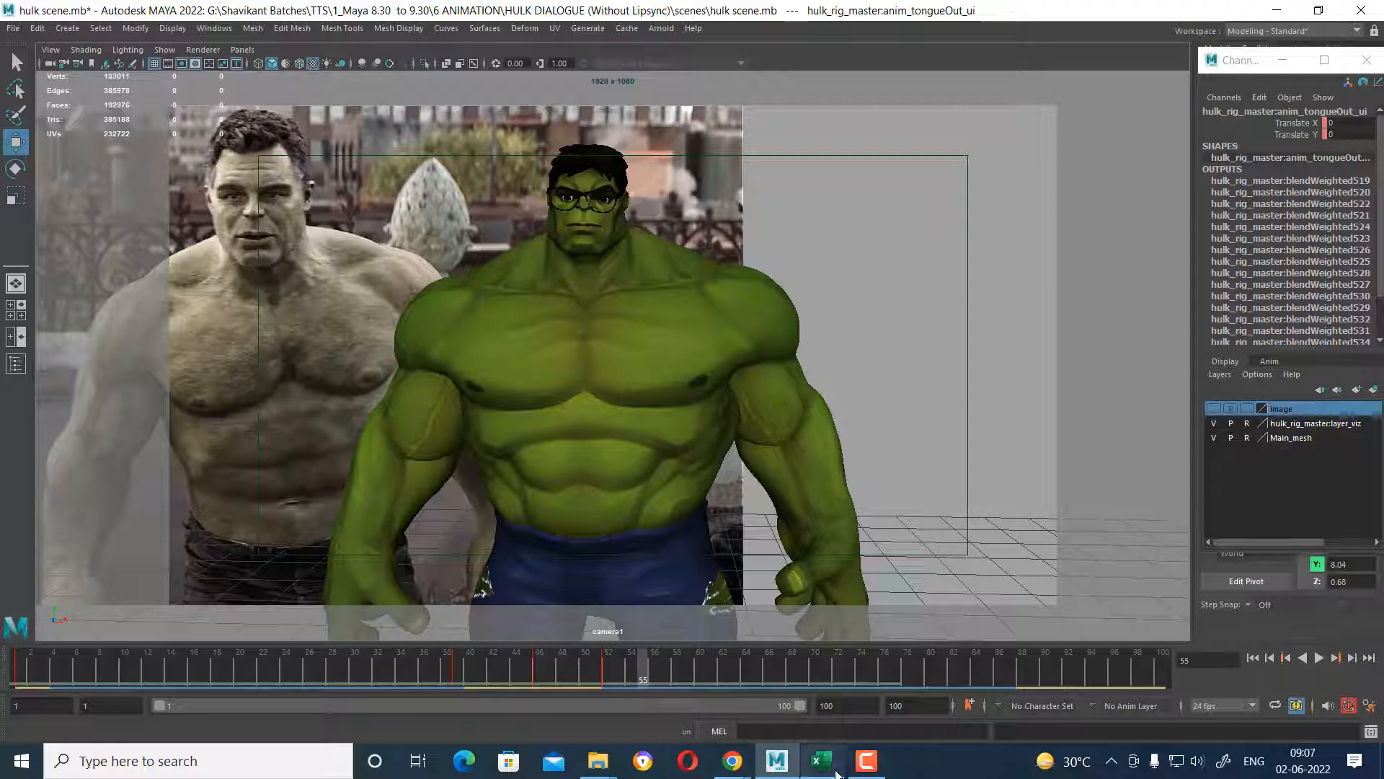
mouse_move(833, 773)
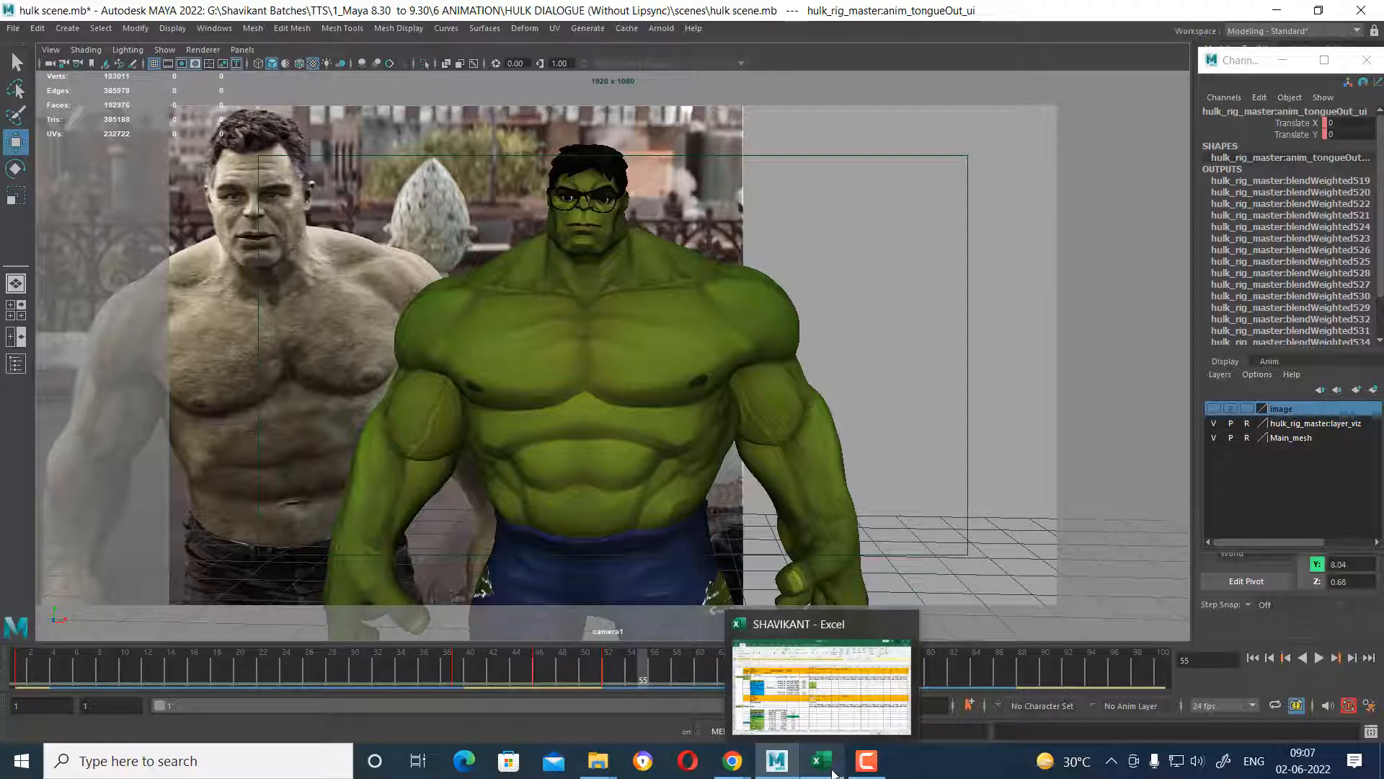
Play the animation forwards and backwards to find the next mouth shape in the reference dialogue.
click(1316, 658)
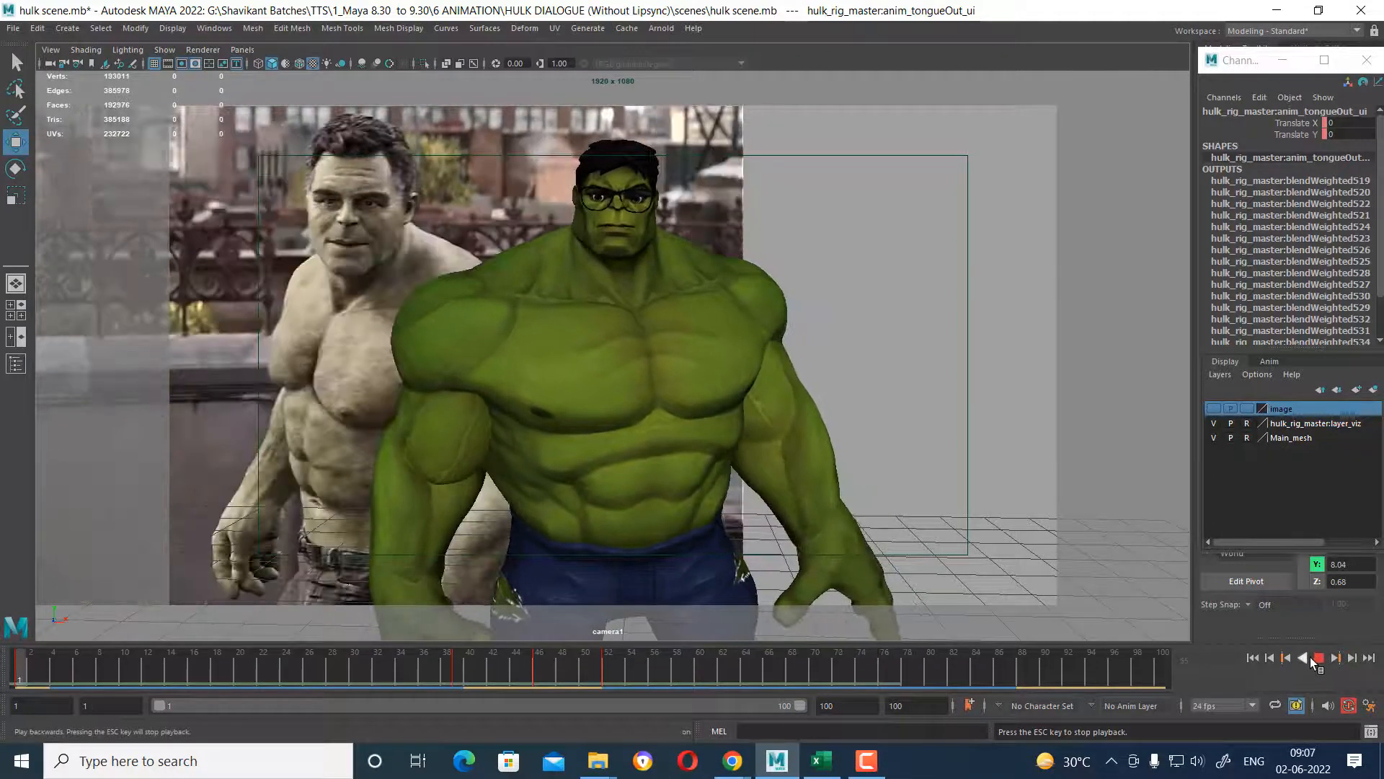
click(1309, 656)
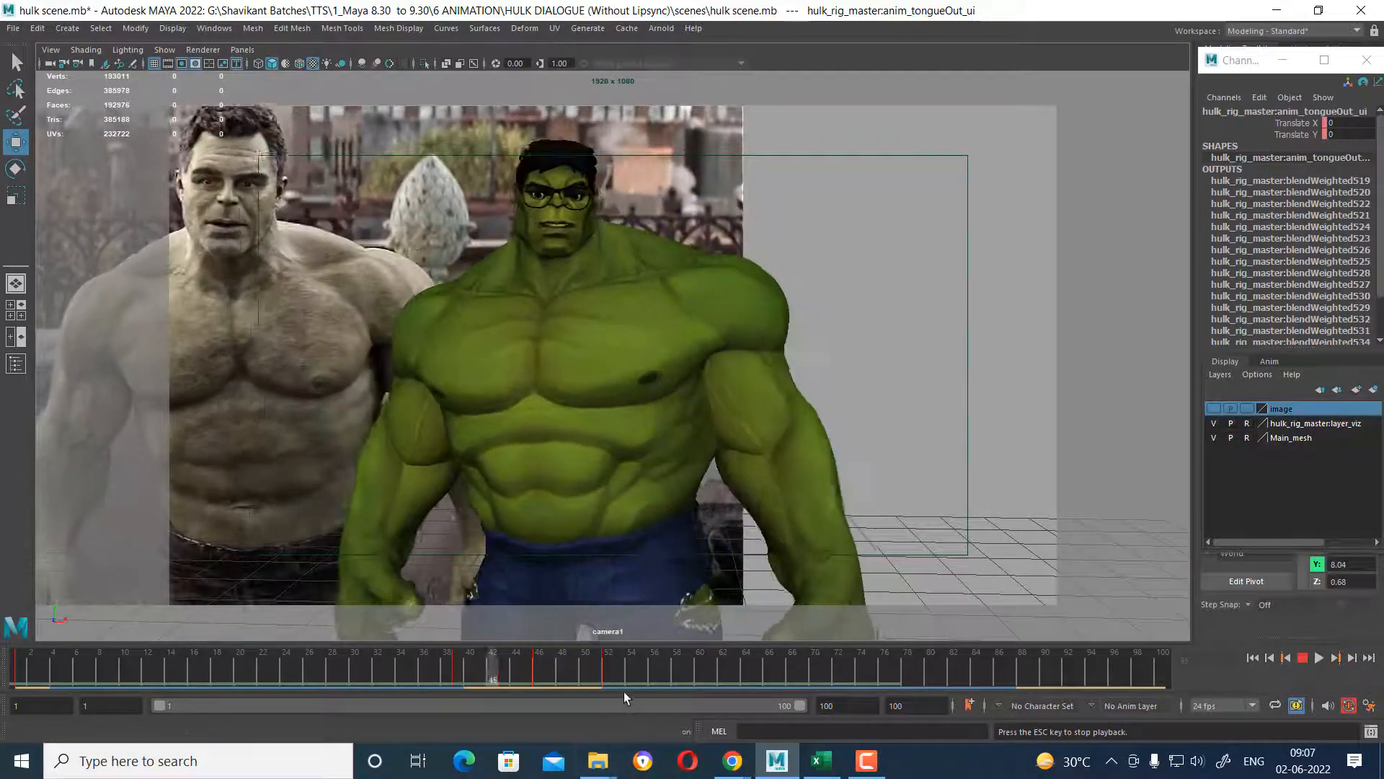
click(1304, 657)
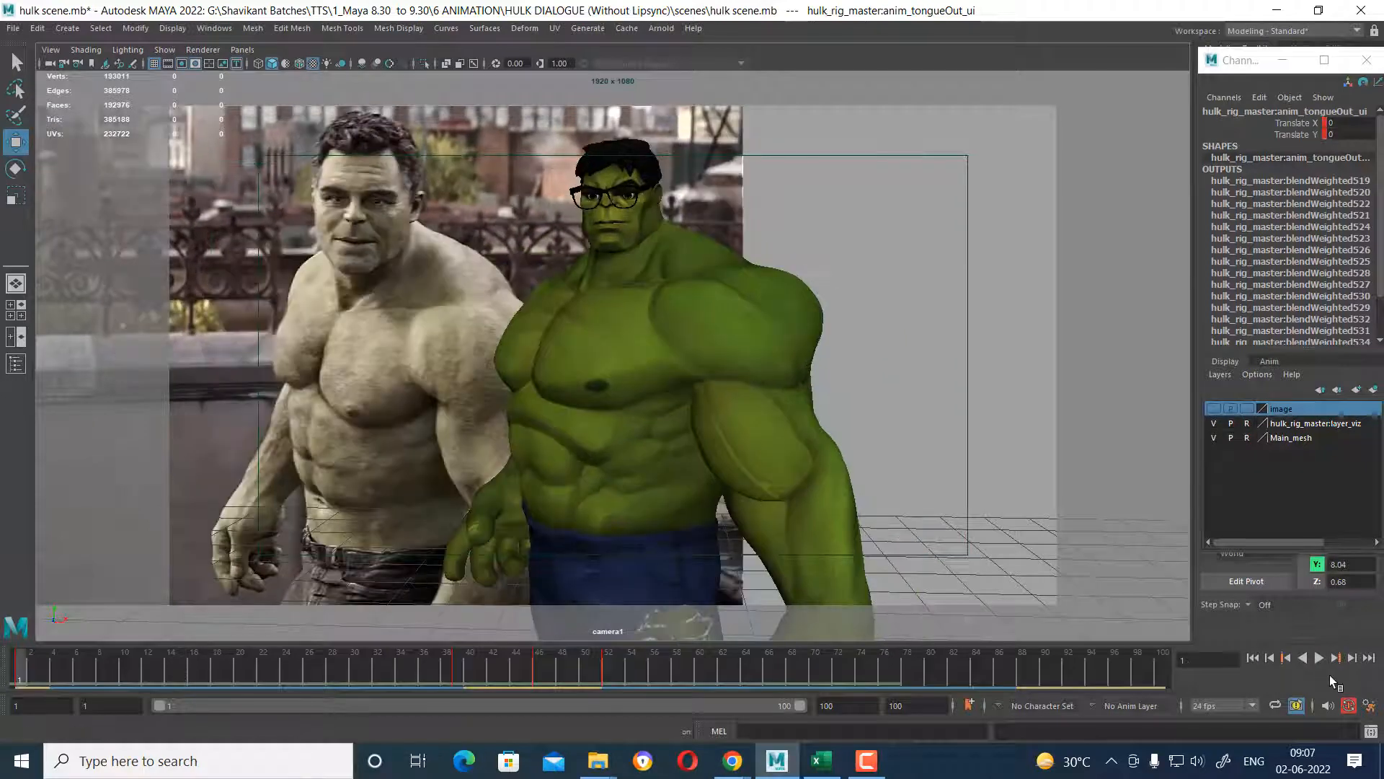
click(1320, 657)
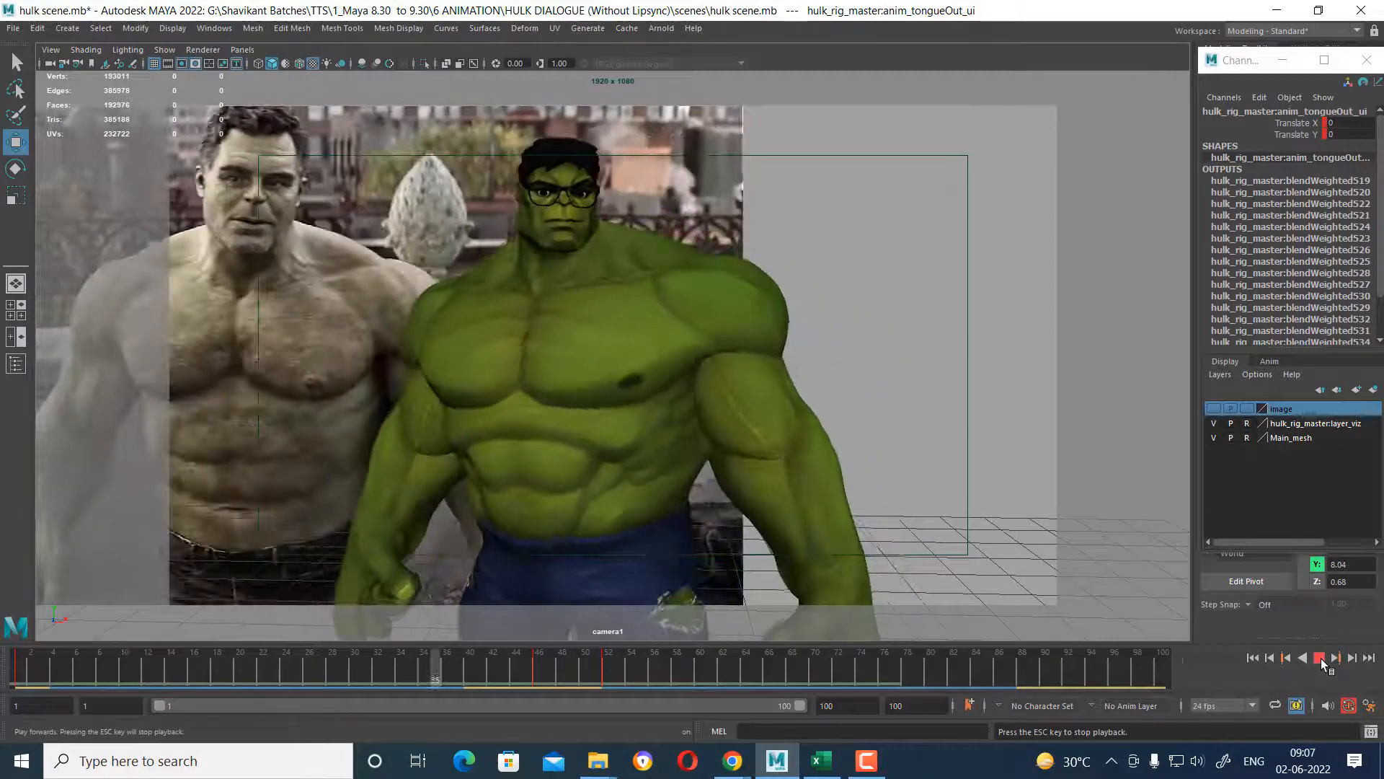
click(1321, 658)
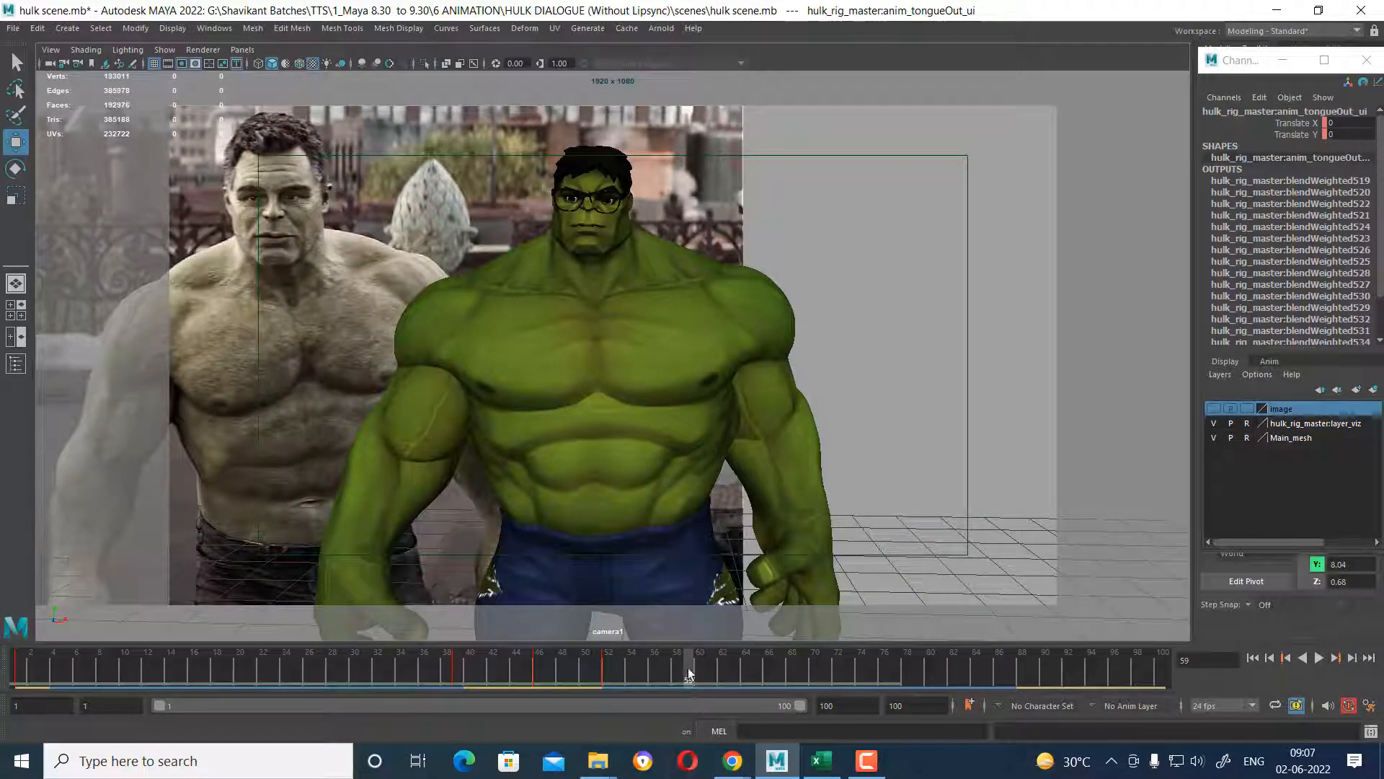
Select all the facial UI controls and key them at frame 58, undoing the key set only on the tongue-out control.
mouse_move(689, 672)
mouse_down()
mouse_move(586, 674)
mouse_move(680, 682)
mouse_up()
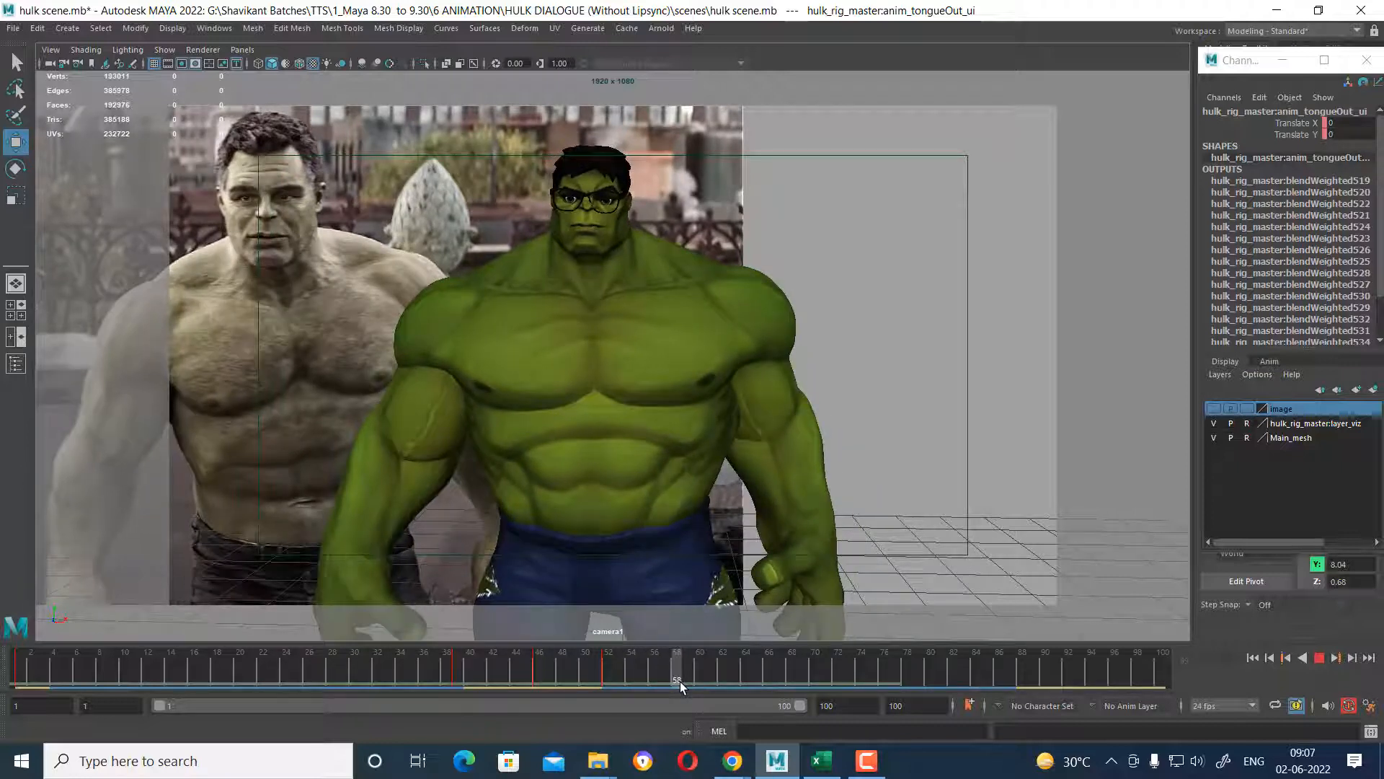
drag(680, 681, 680, 681)
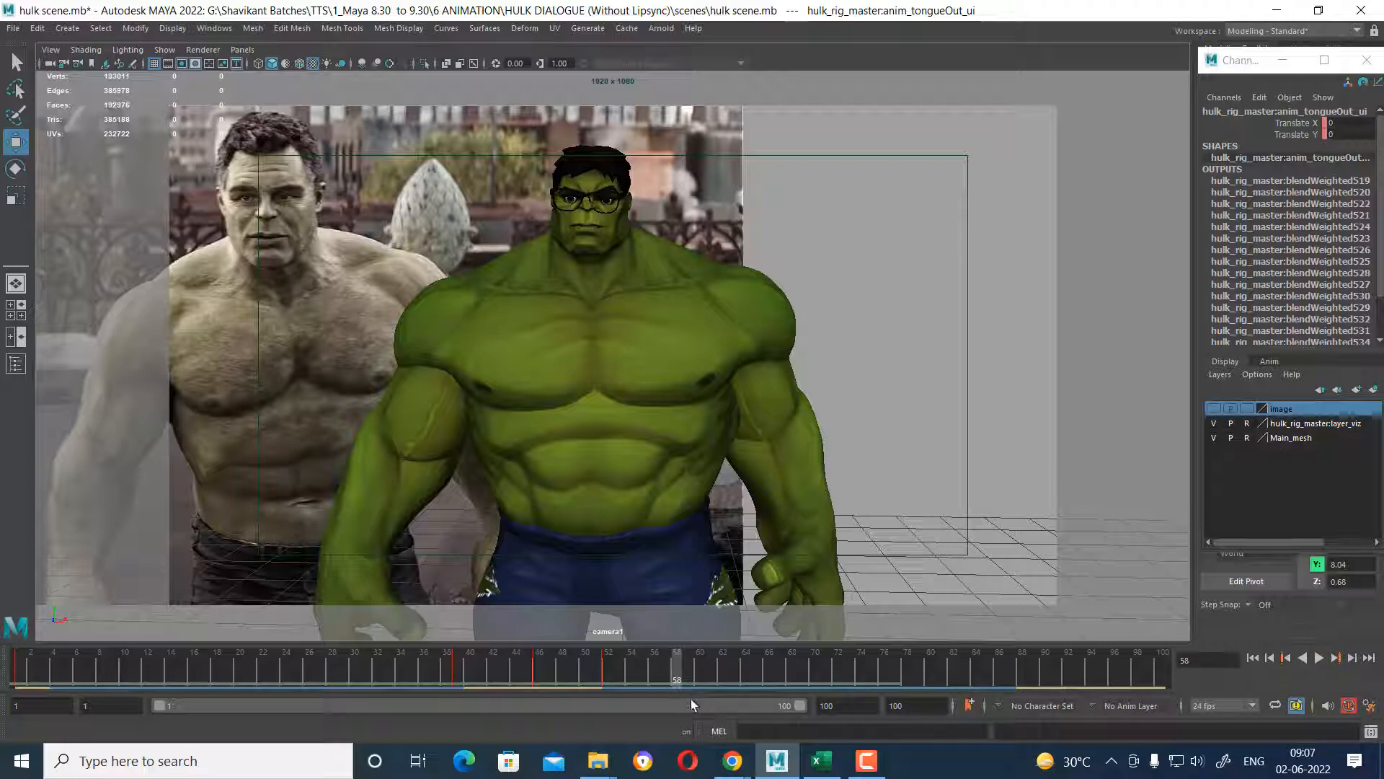
key(s)
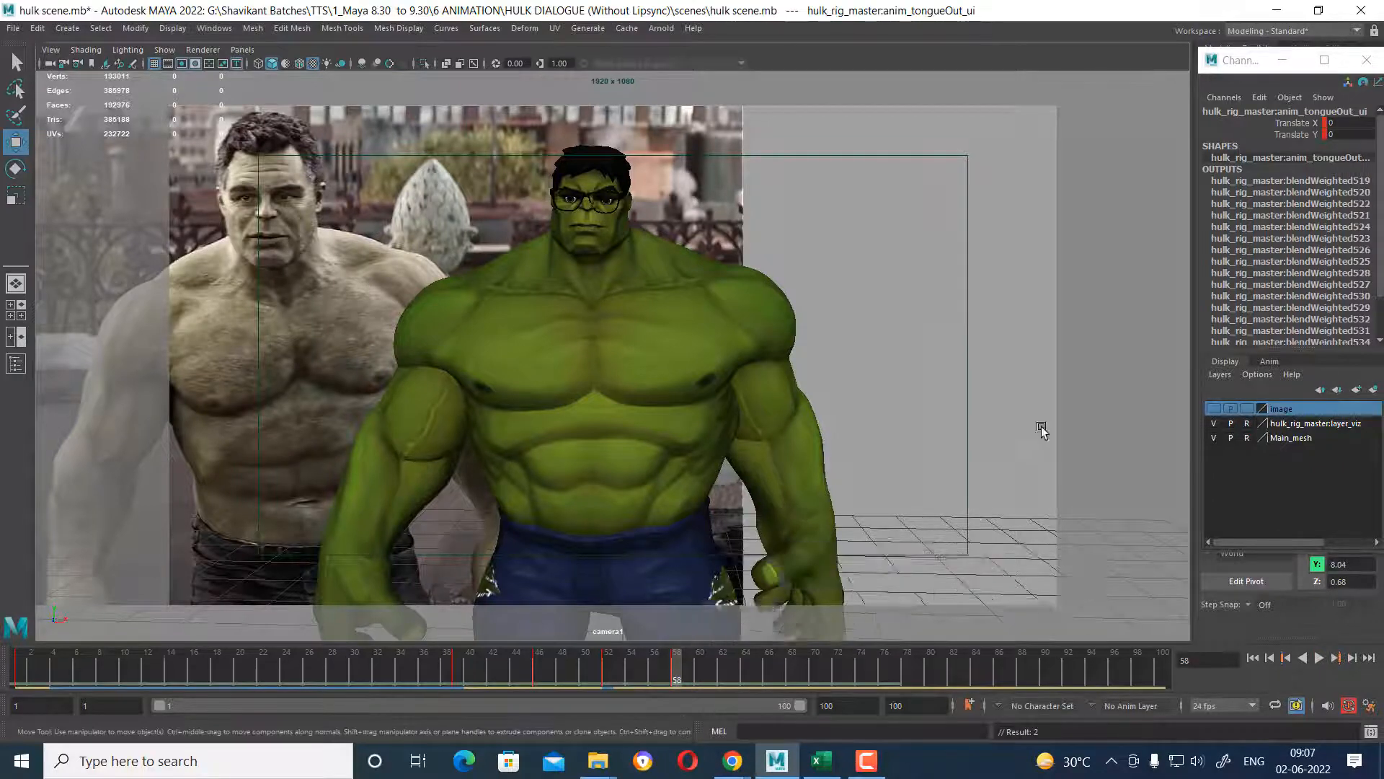
key(space)
key(ctrl+z)
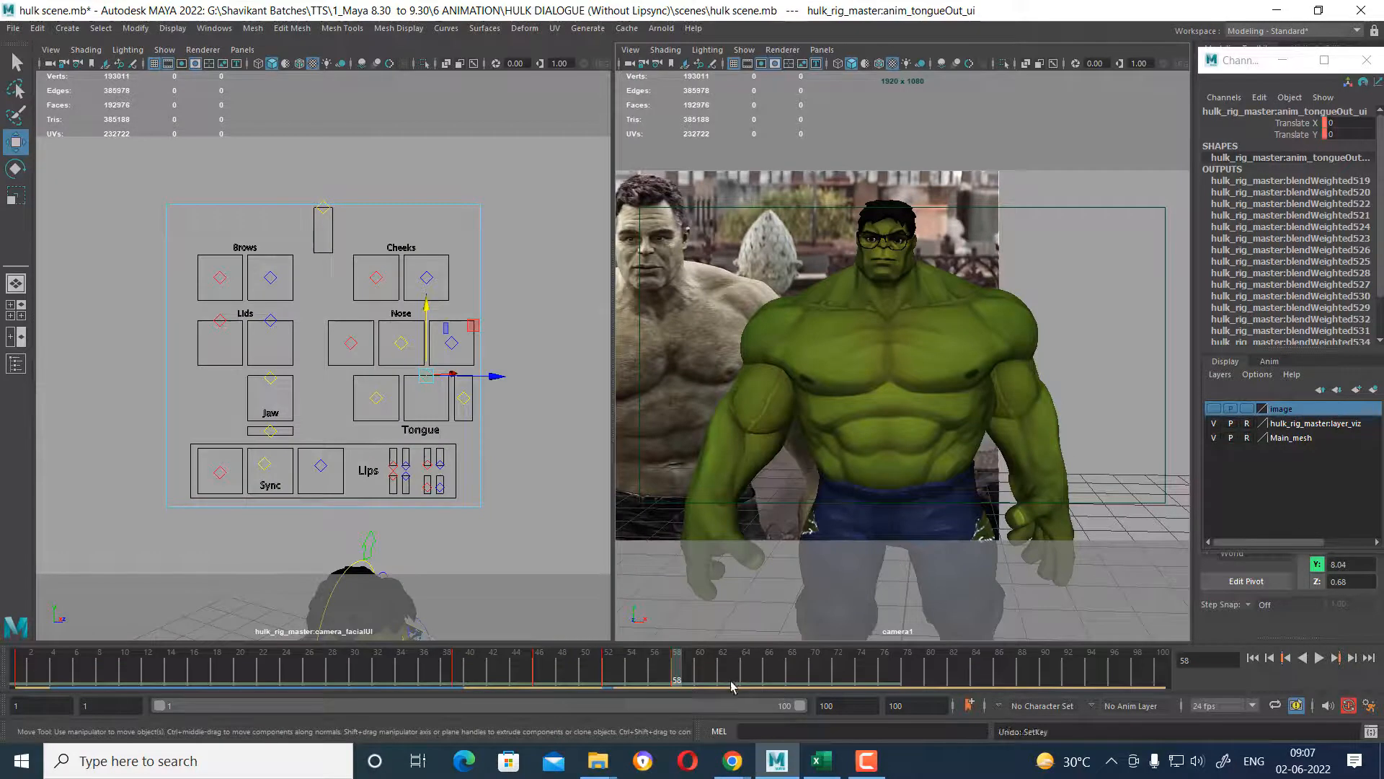
drag(137, 176, 532, 525)
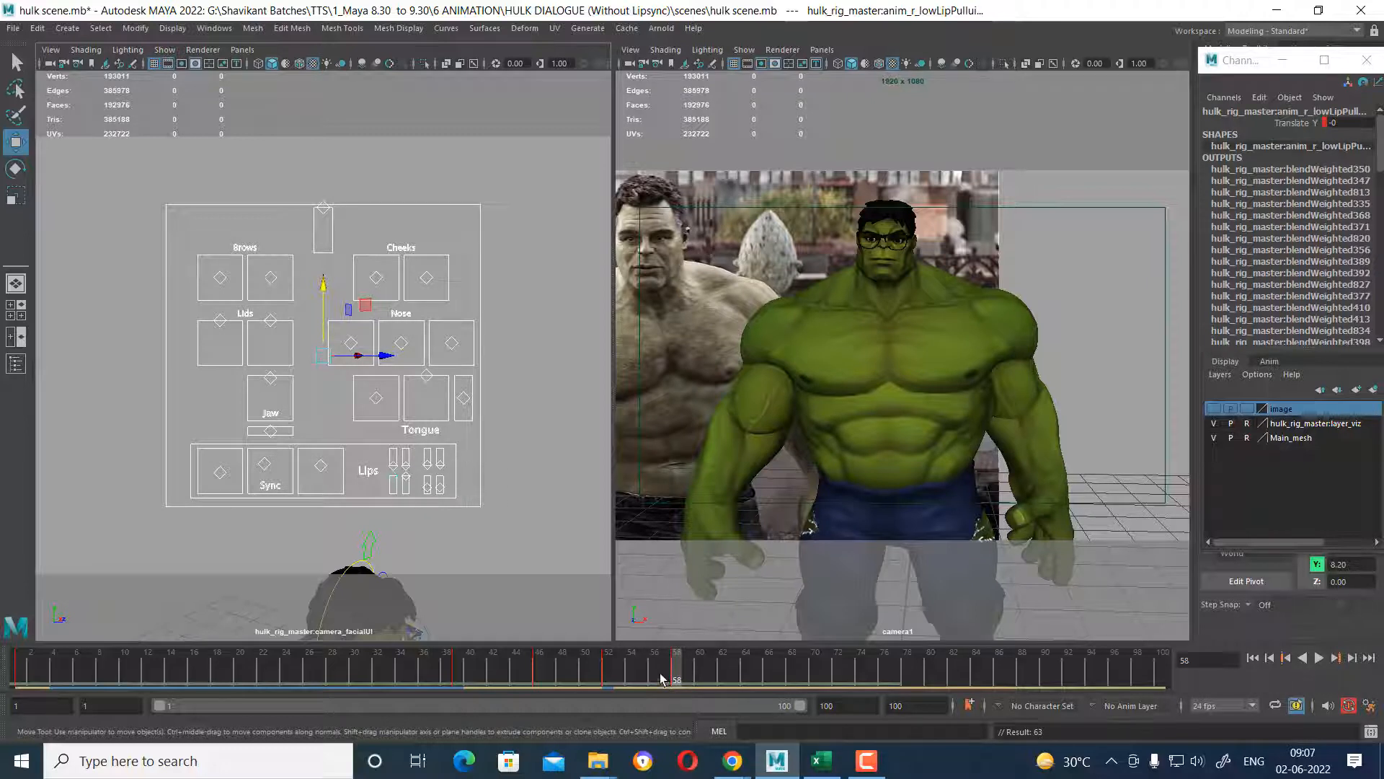
Lower the jaw control to a Translate Y of -0.387 at frame 55, key it, and clear the selection.
mouse_move(665, 684)
mouse_down()
mouse_move(624, 682)
mouse_move(640, 679)
mouse_up()
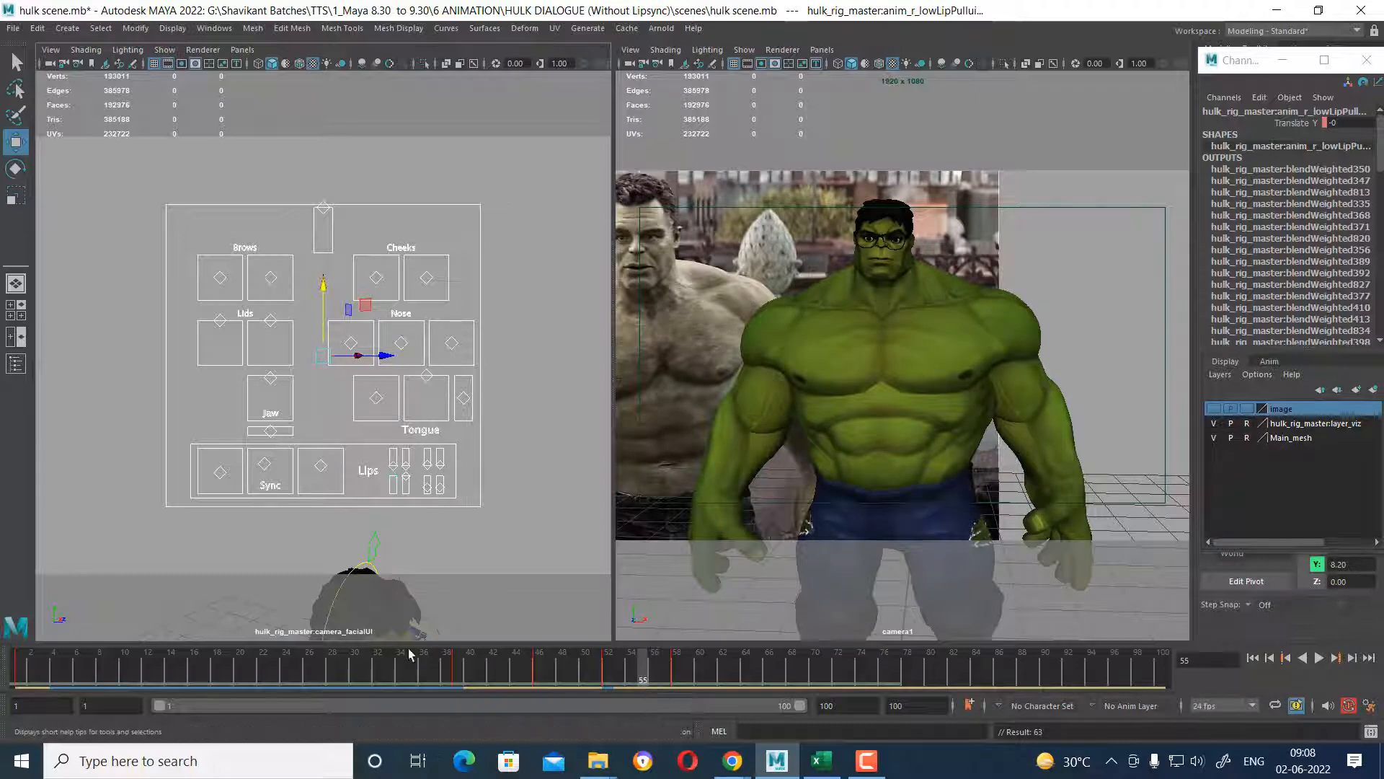
click(280, 383)
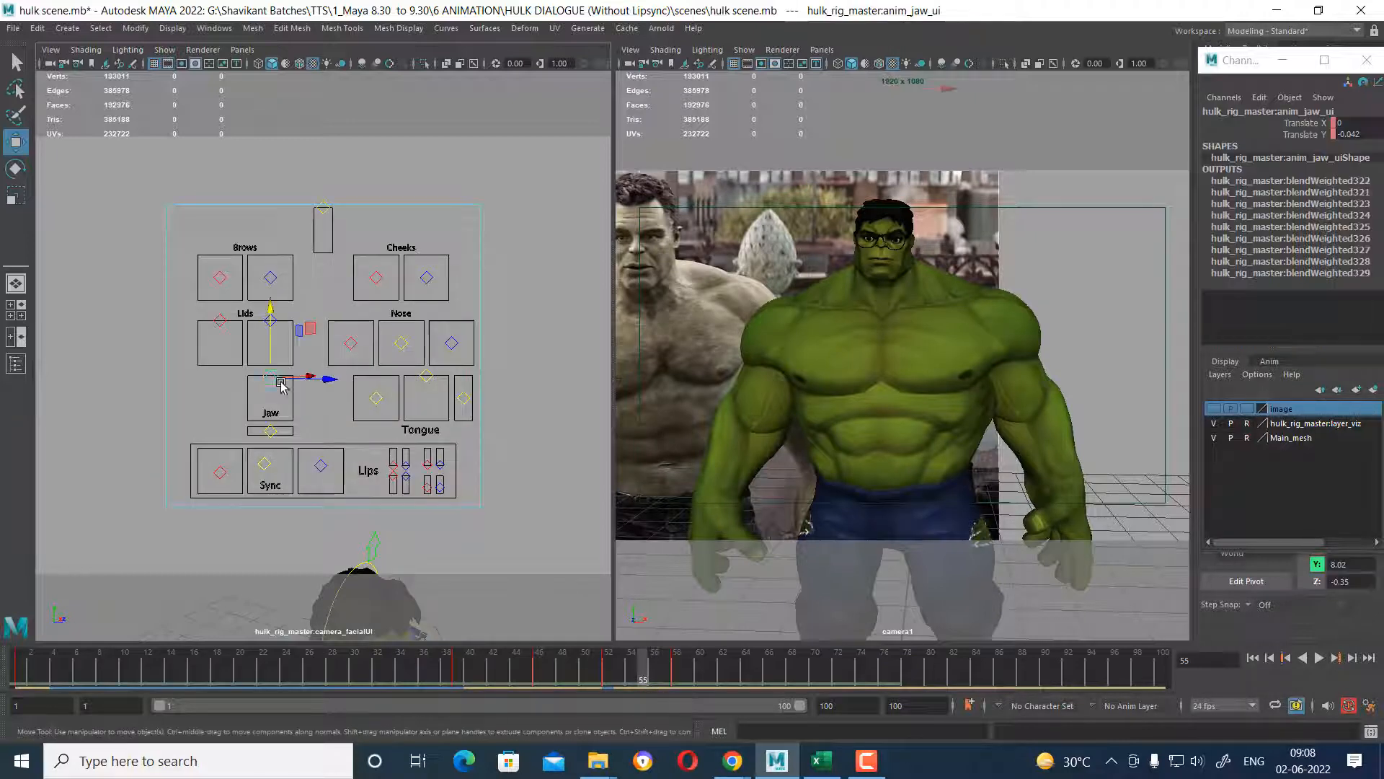
drag(269, 307, 261, 326)
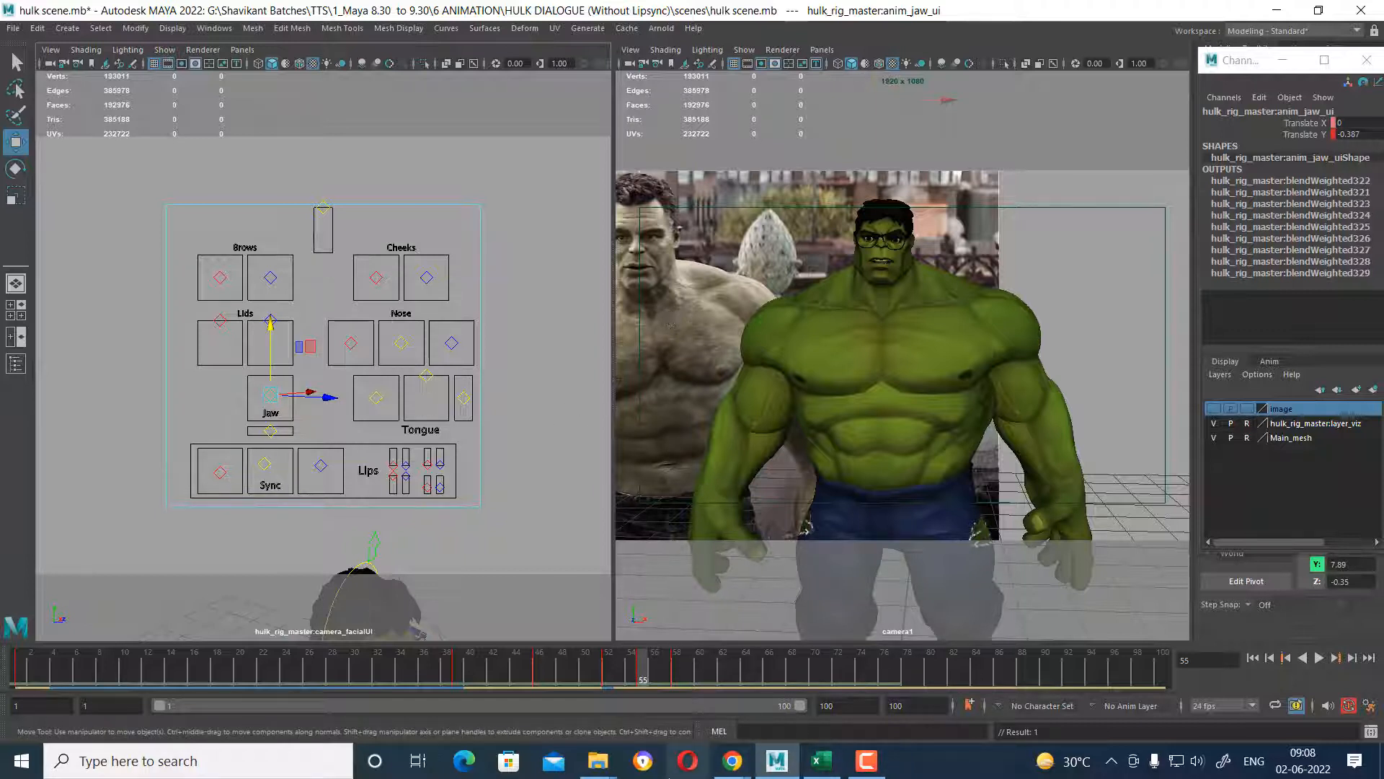
mouse_move(621, 757)
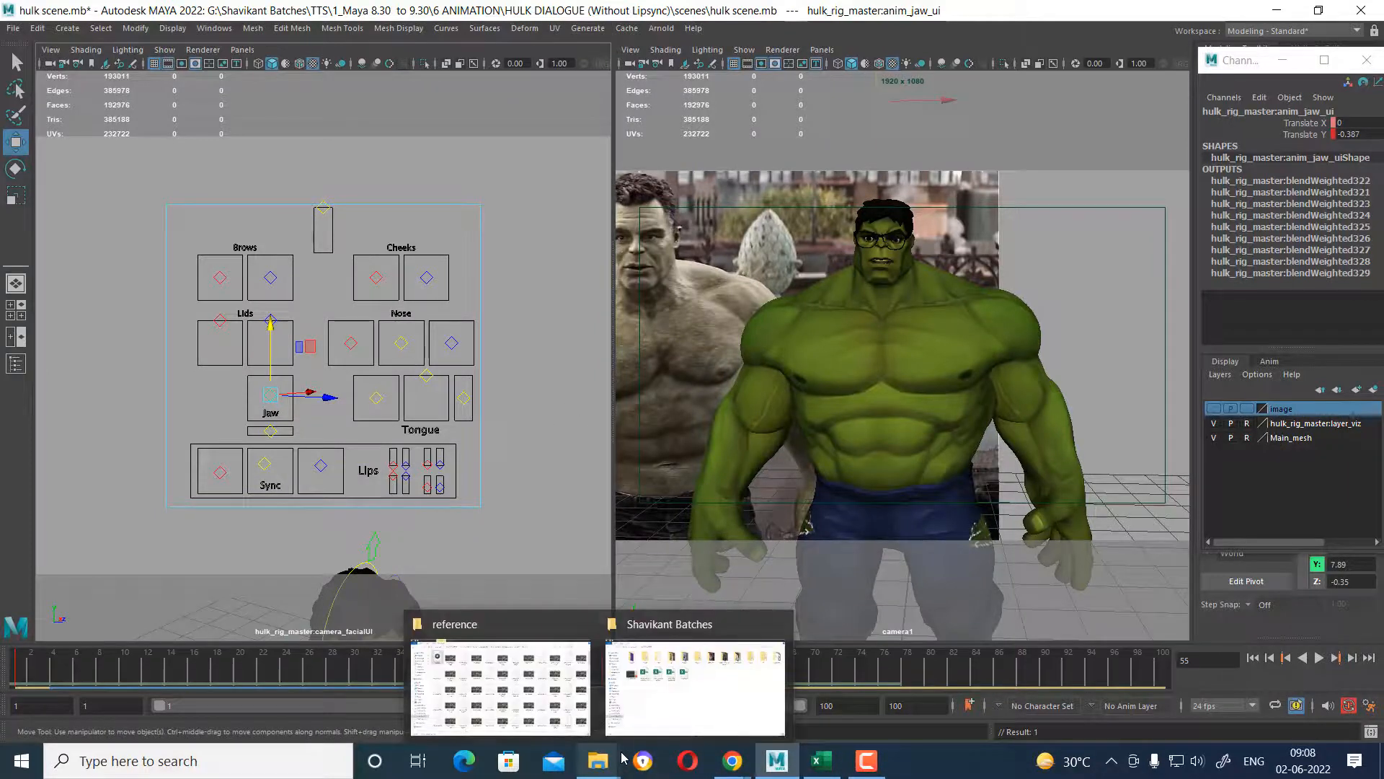
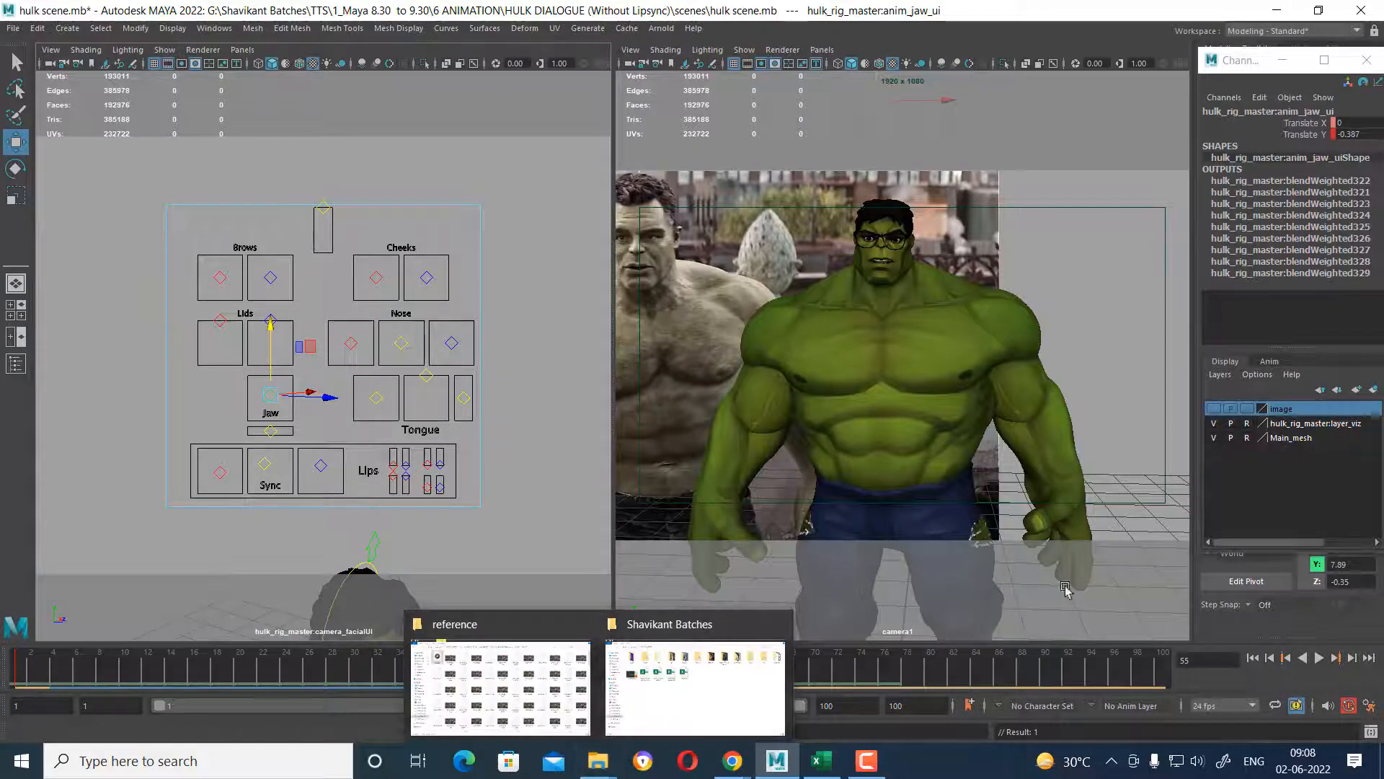
click(1149, 509)
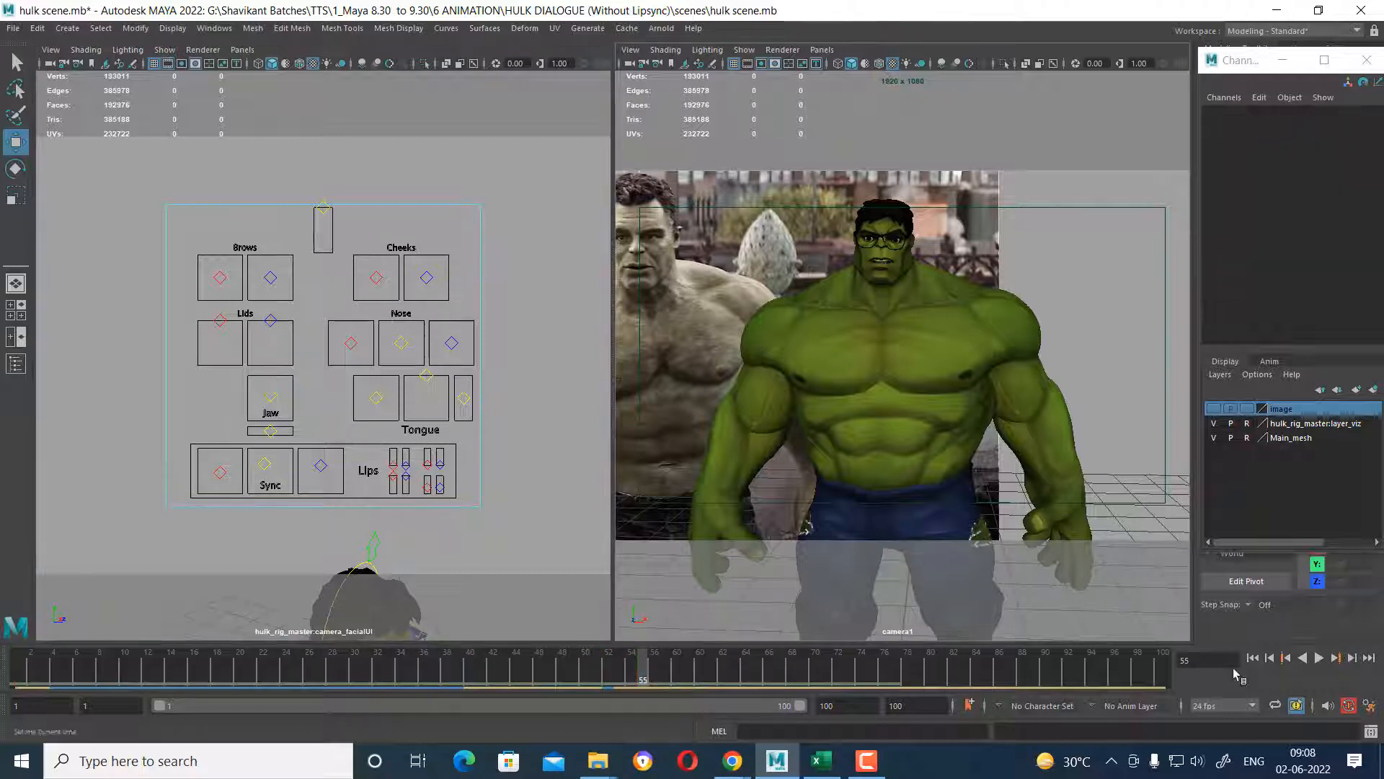
Play the animation from the start and review the facial controls' keys around frames 45 to 54 against the reference.
click(1253, 657)
click(1320, 657)
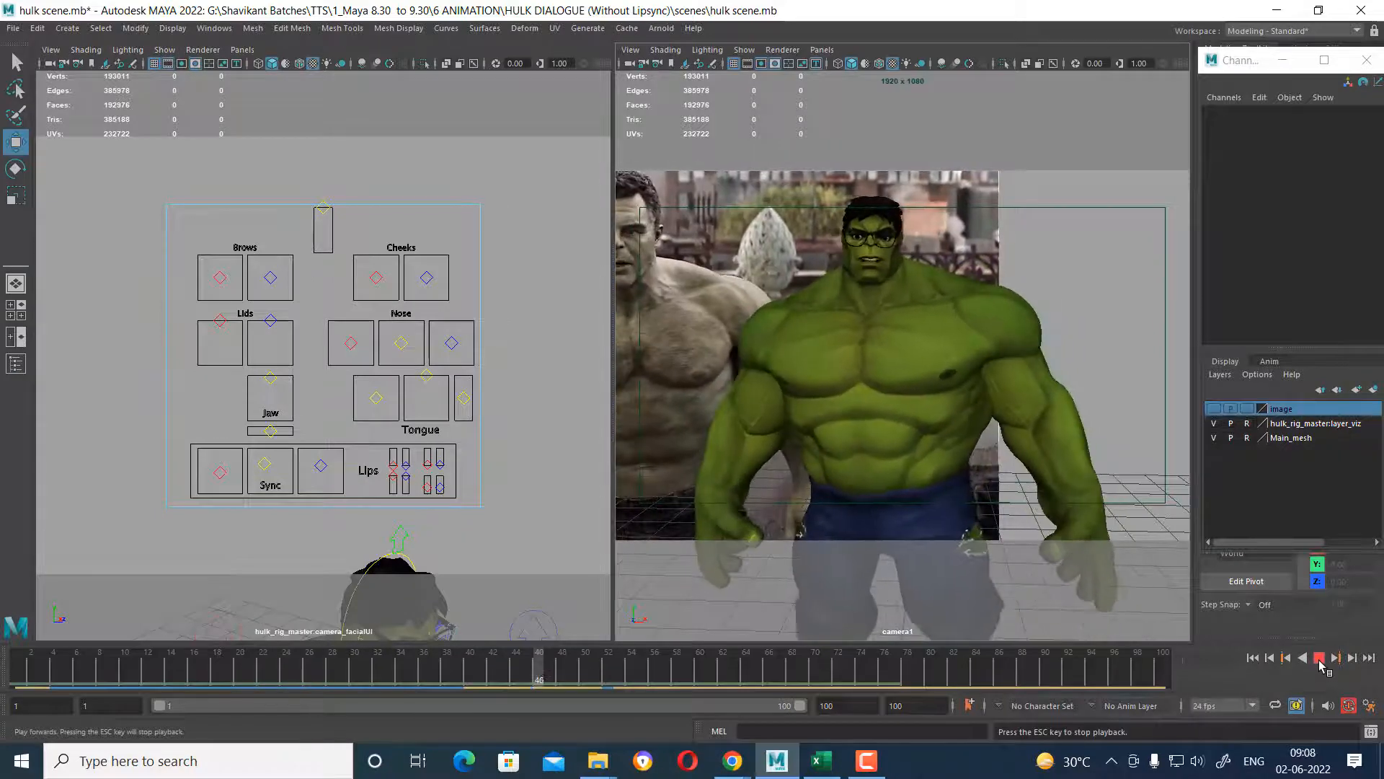
click(1320, 659)
drag(640, 669, 526, 670)
drag(515, 210, 333, 540)
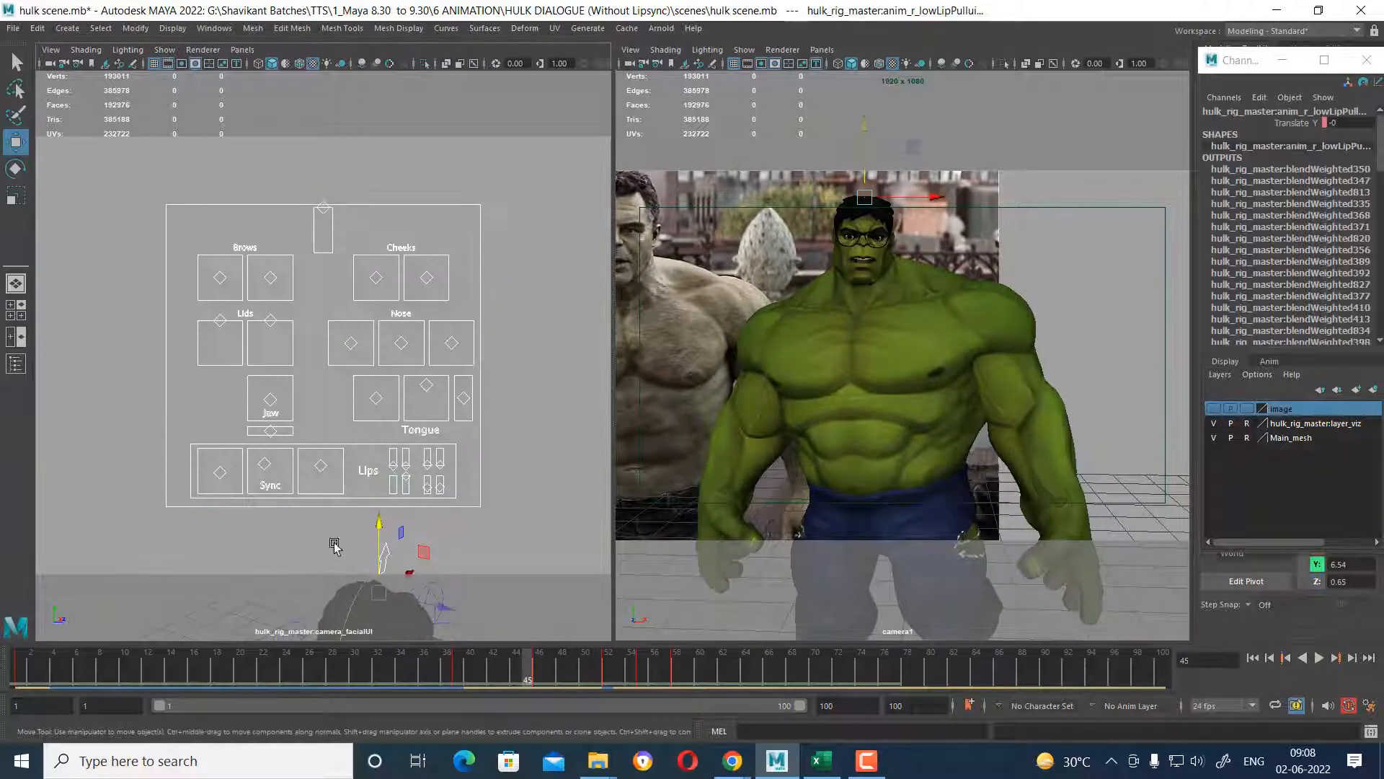
drag(543, 678, 634, 678)
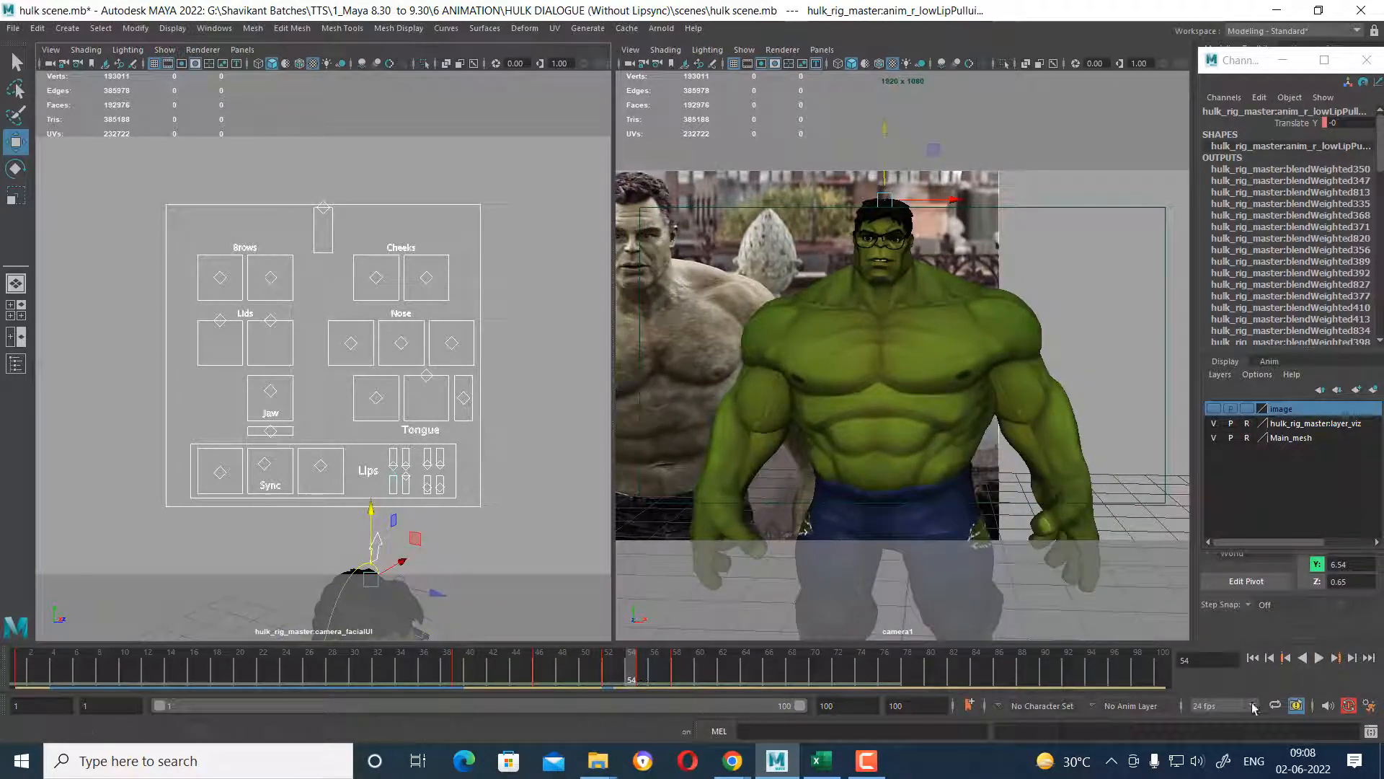
click(1319, 658)
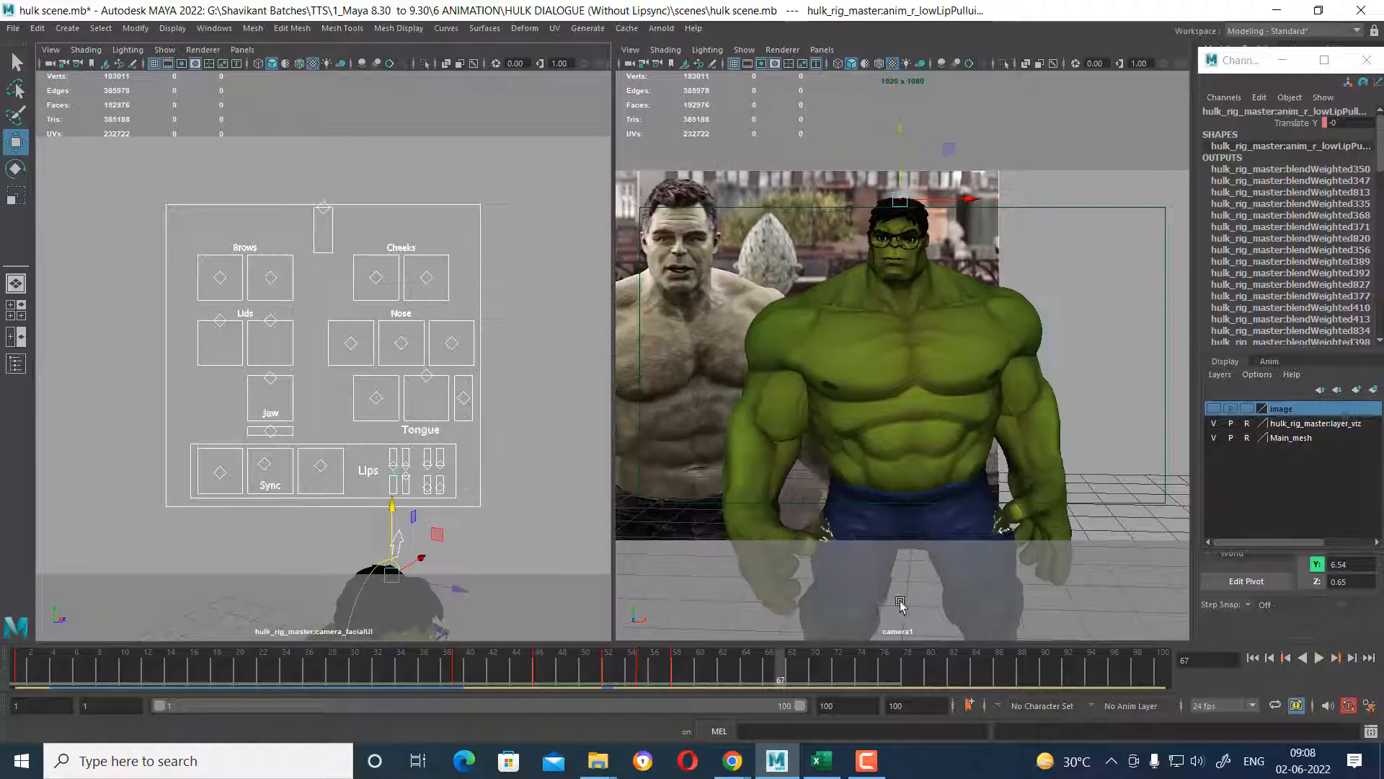
click(1057, 454)
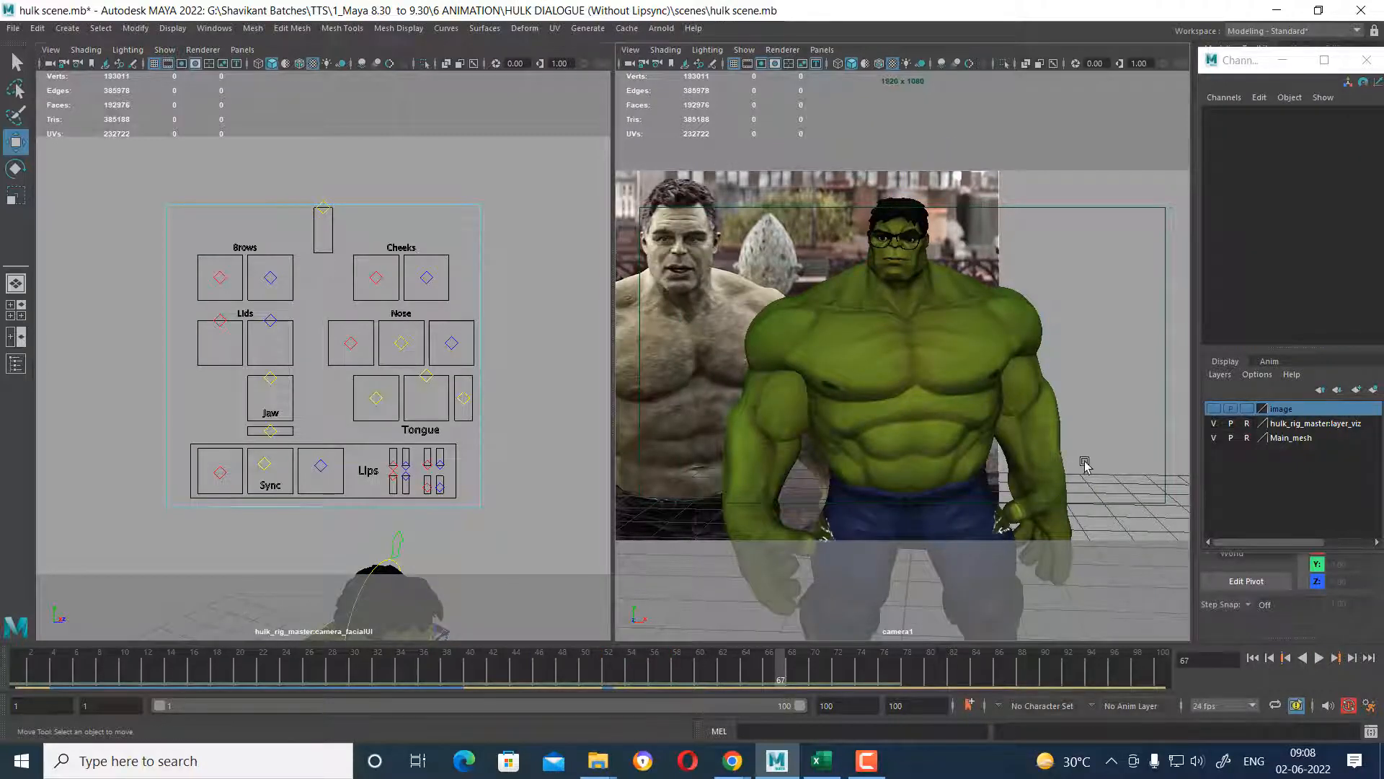
Enlarge the camera view, replay the animation, and compare the mouth with the reference between frames 52 and 70.
key(space)
click(1285, 660)
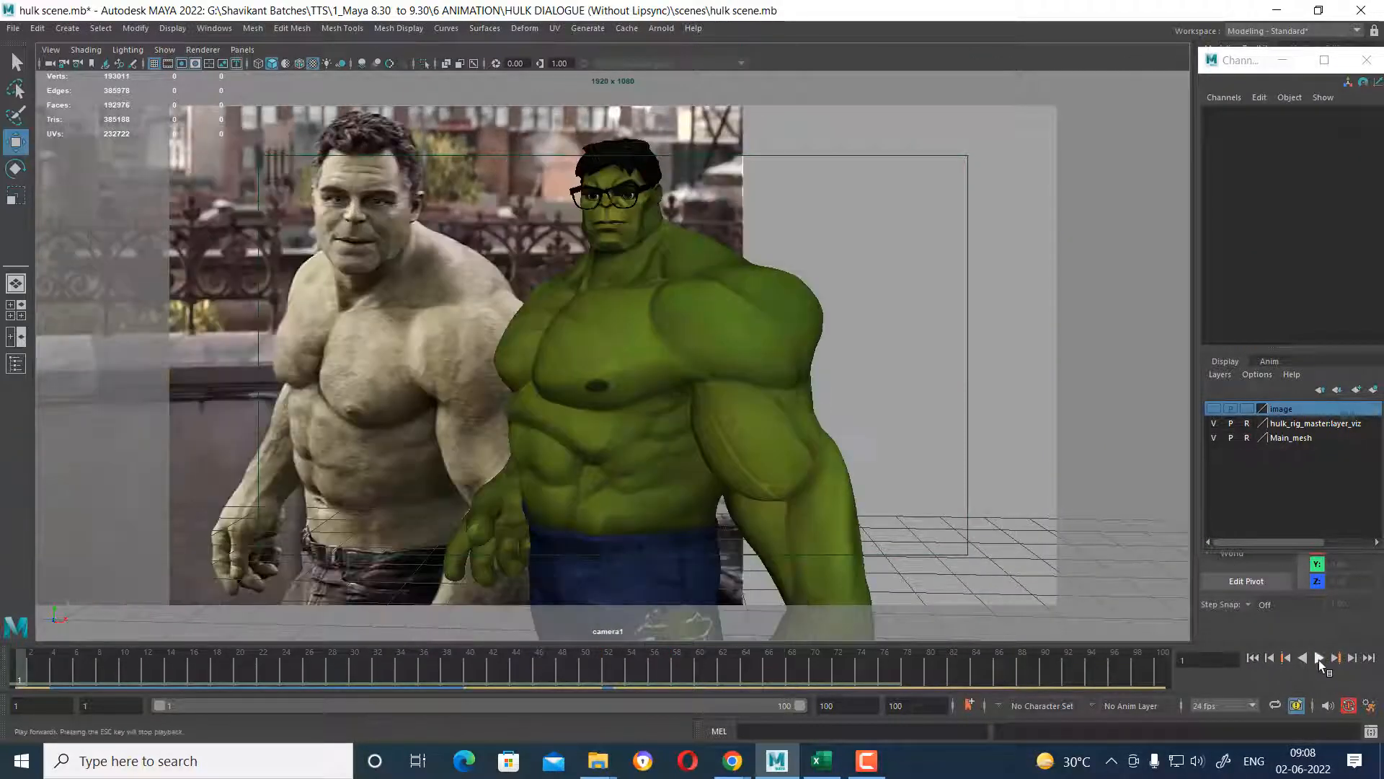
click(1319, 659)
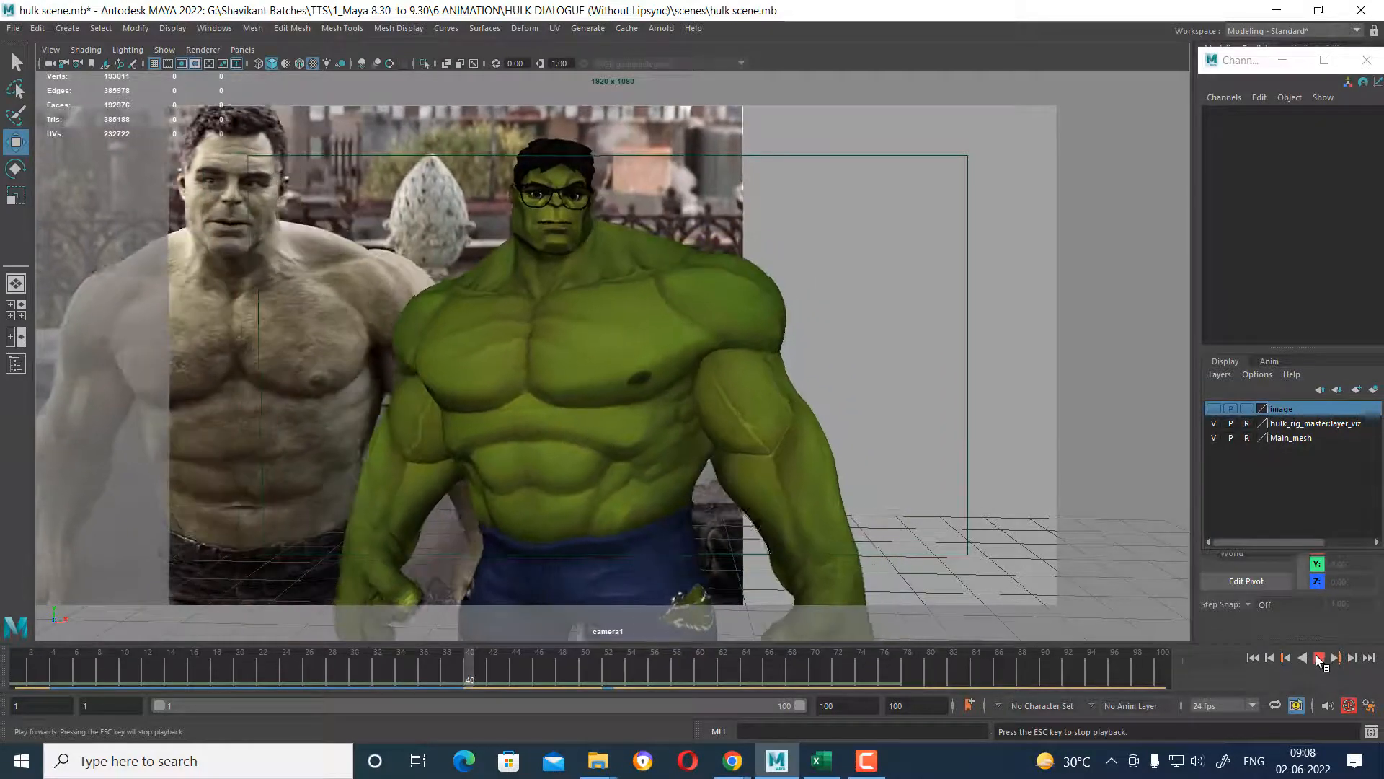
click(1319, 658)
drag(732, 676, 1023, 700)
click(814, 674)
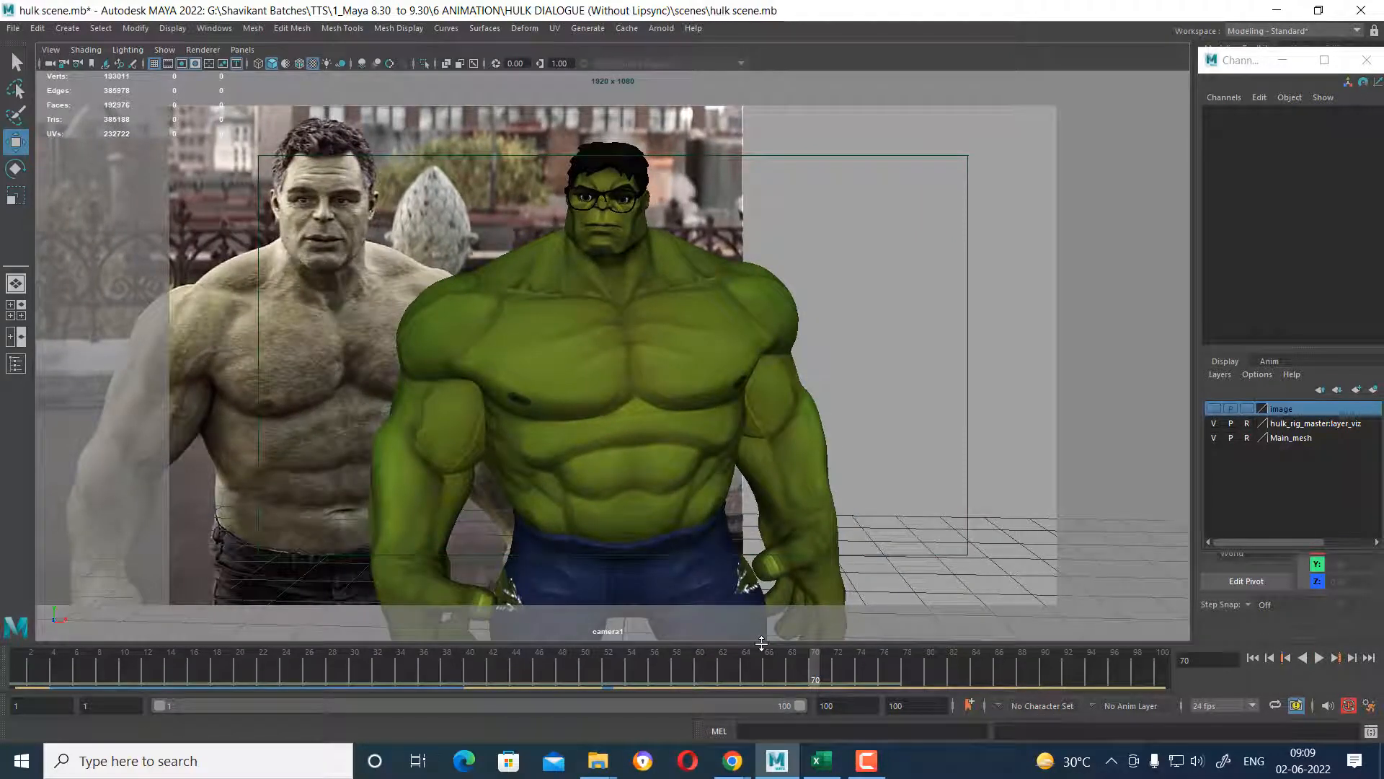
drag(796, 671, 730, 682)
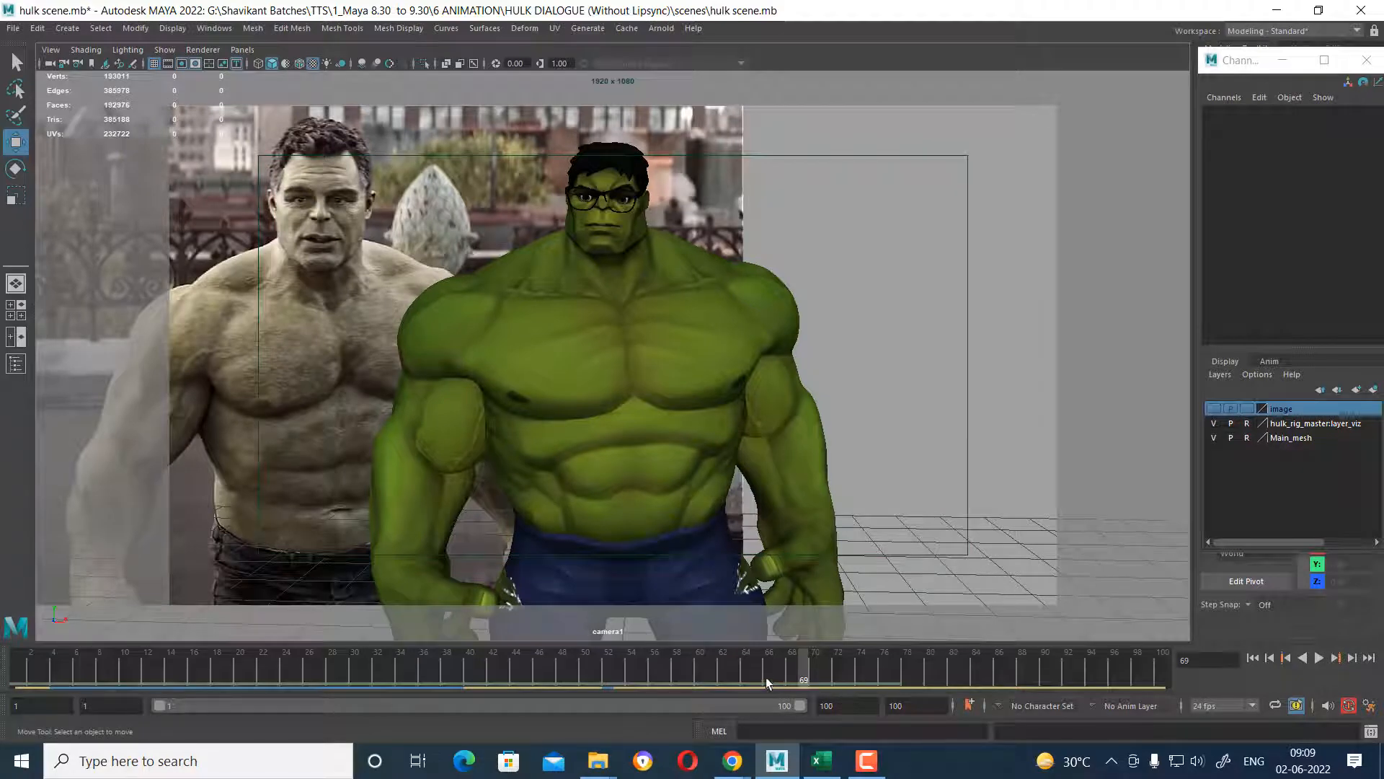
drag(768, 683, 608, 675)
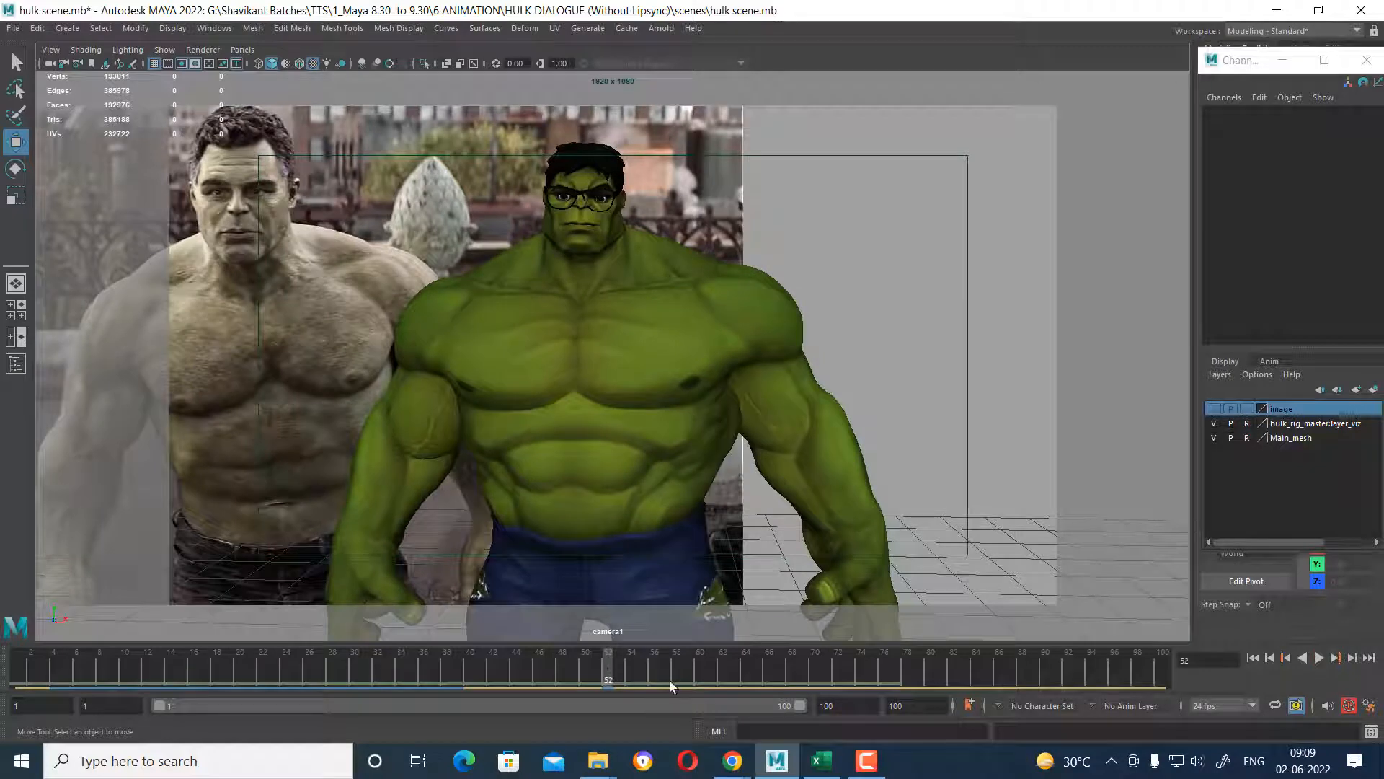
Replay the dialogue from frames 52 to 54 onward and examine the reference's mouth movement around them.
click(1318, 658)
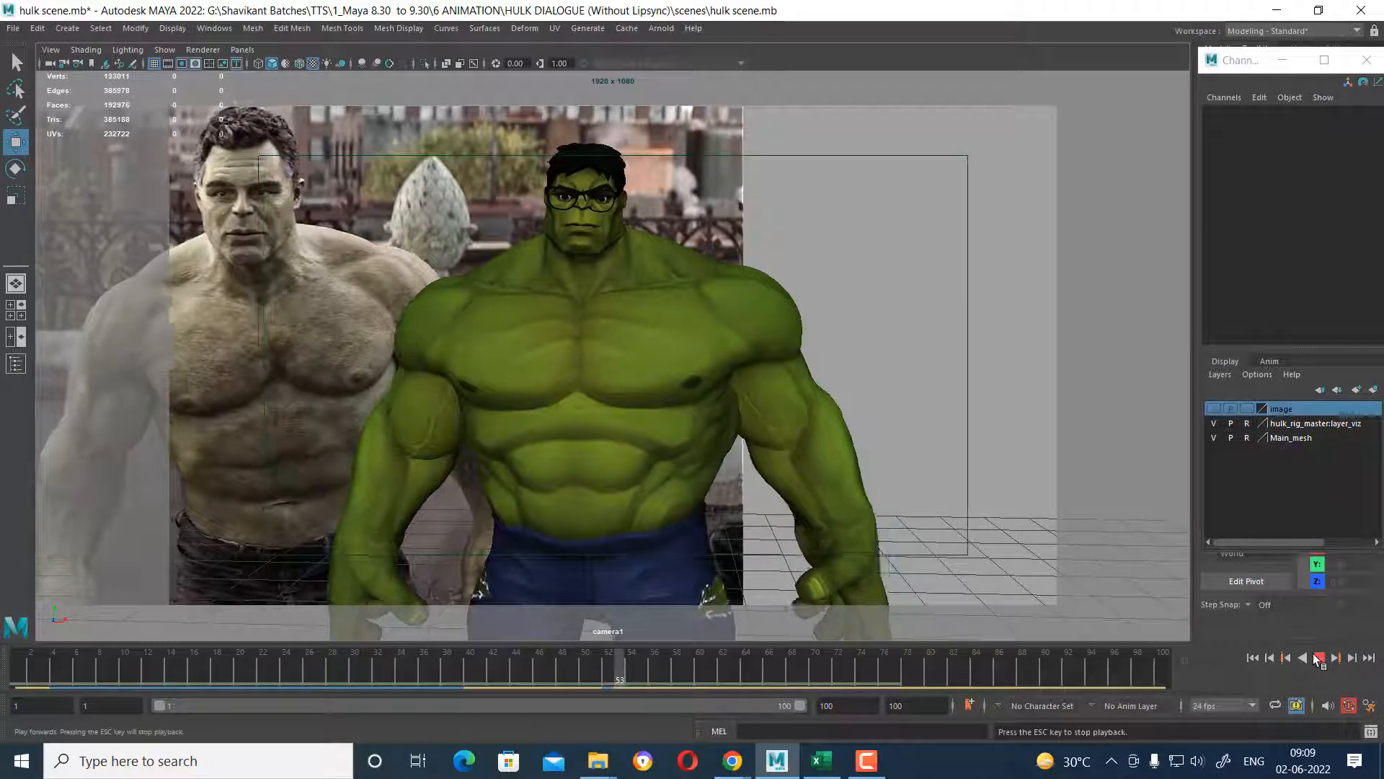
drag(651, 677, 618, 681)
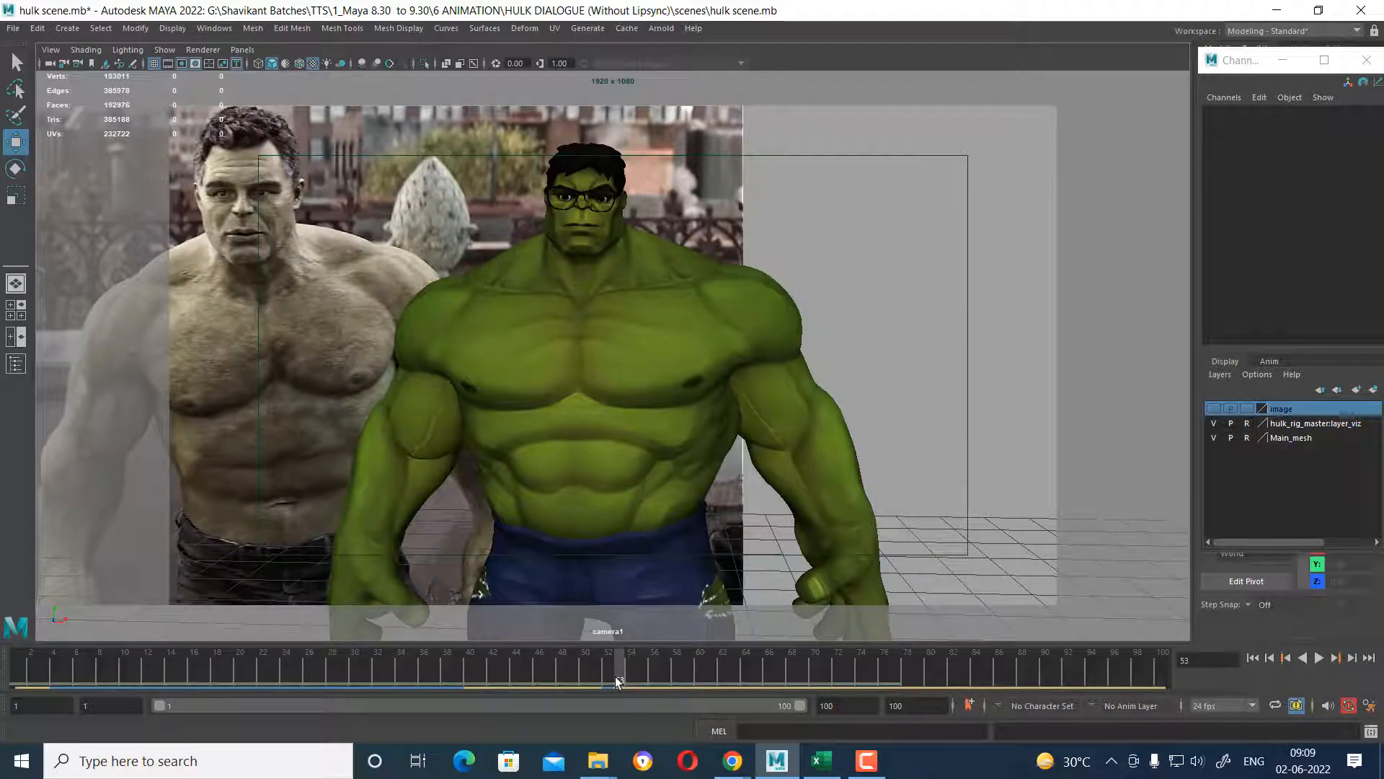
mouse_move(626, 676)
mouse_down()
mouse_move(578, 674)
mouse_move(625, 672)
mouse_up()
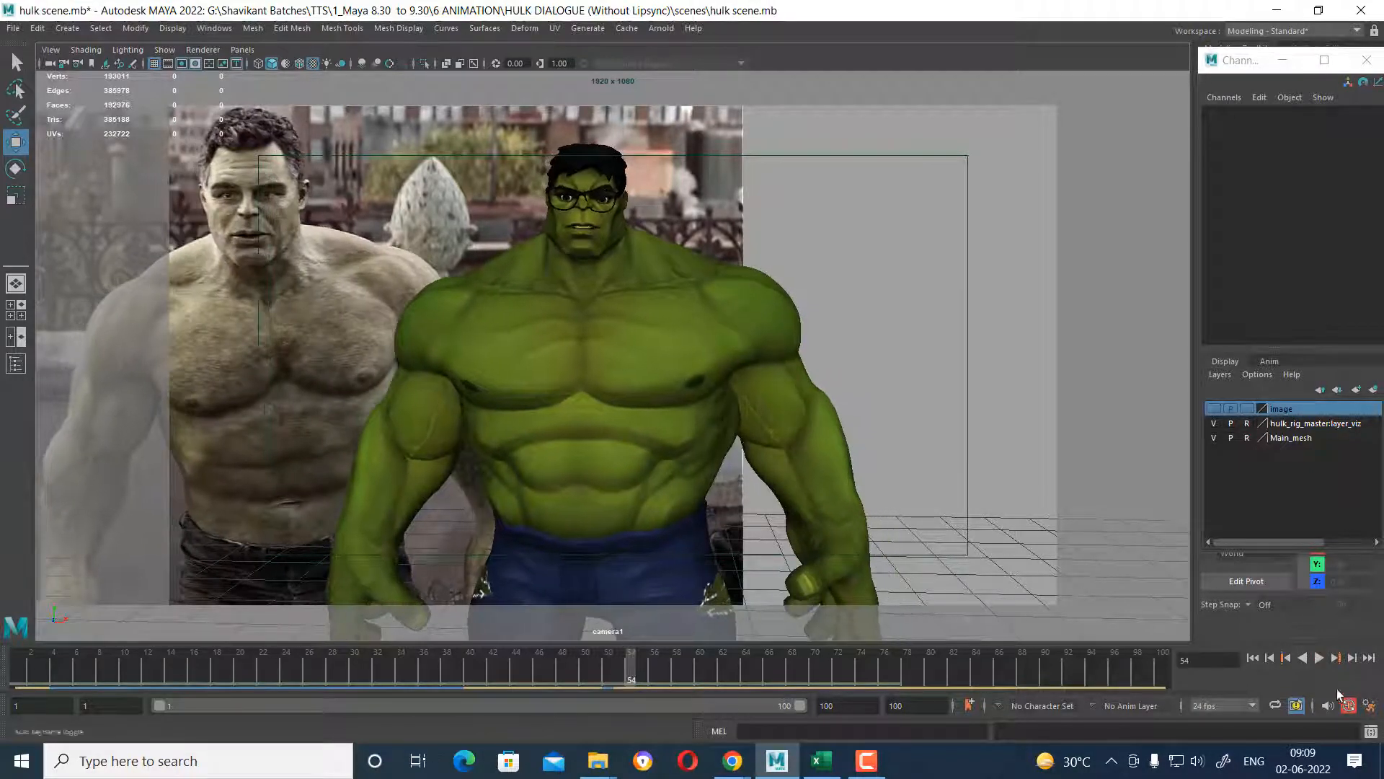
click(1321, 656)
click(1320, 656)
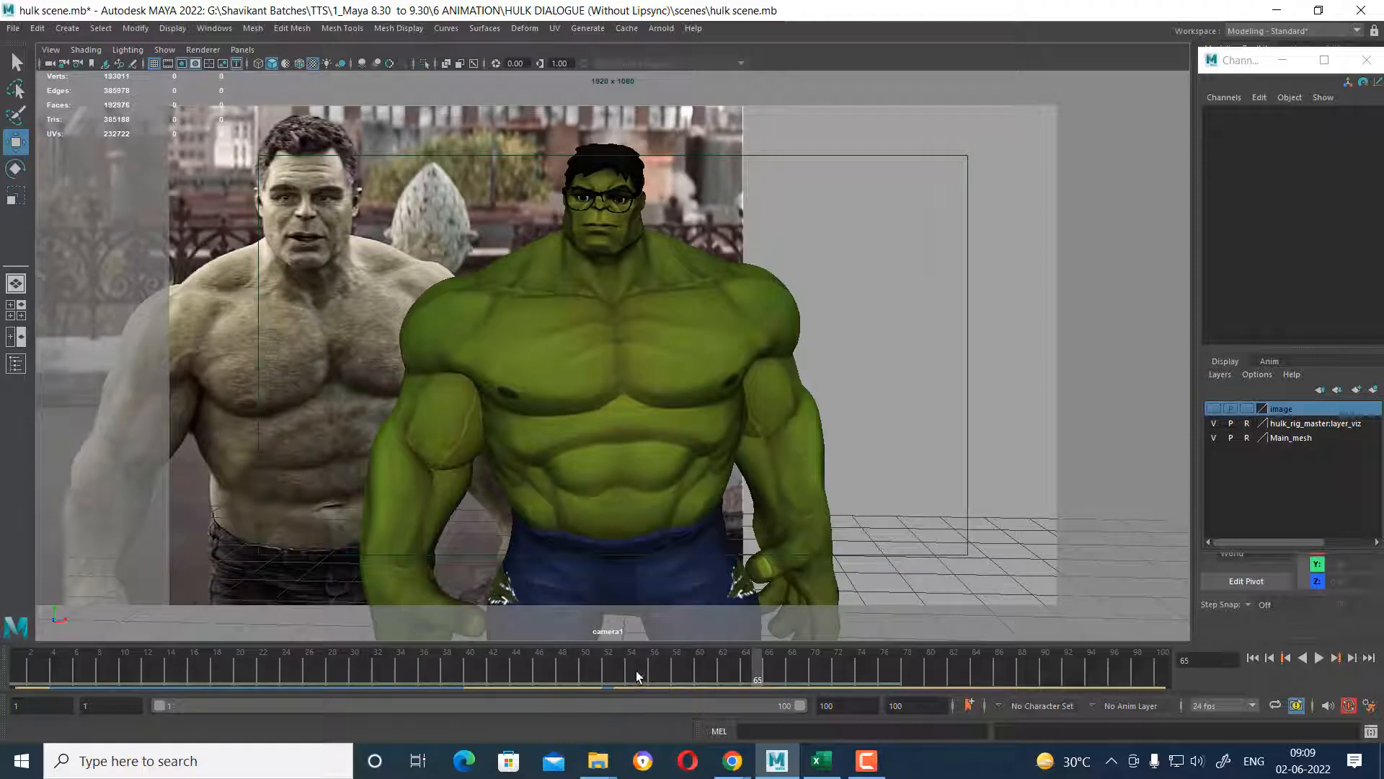
drag(637, 676, 581, 661)
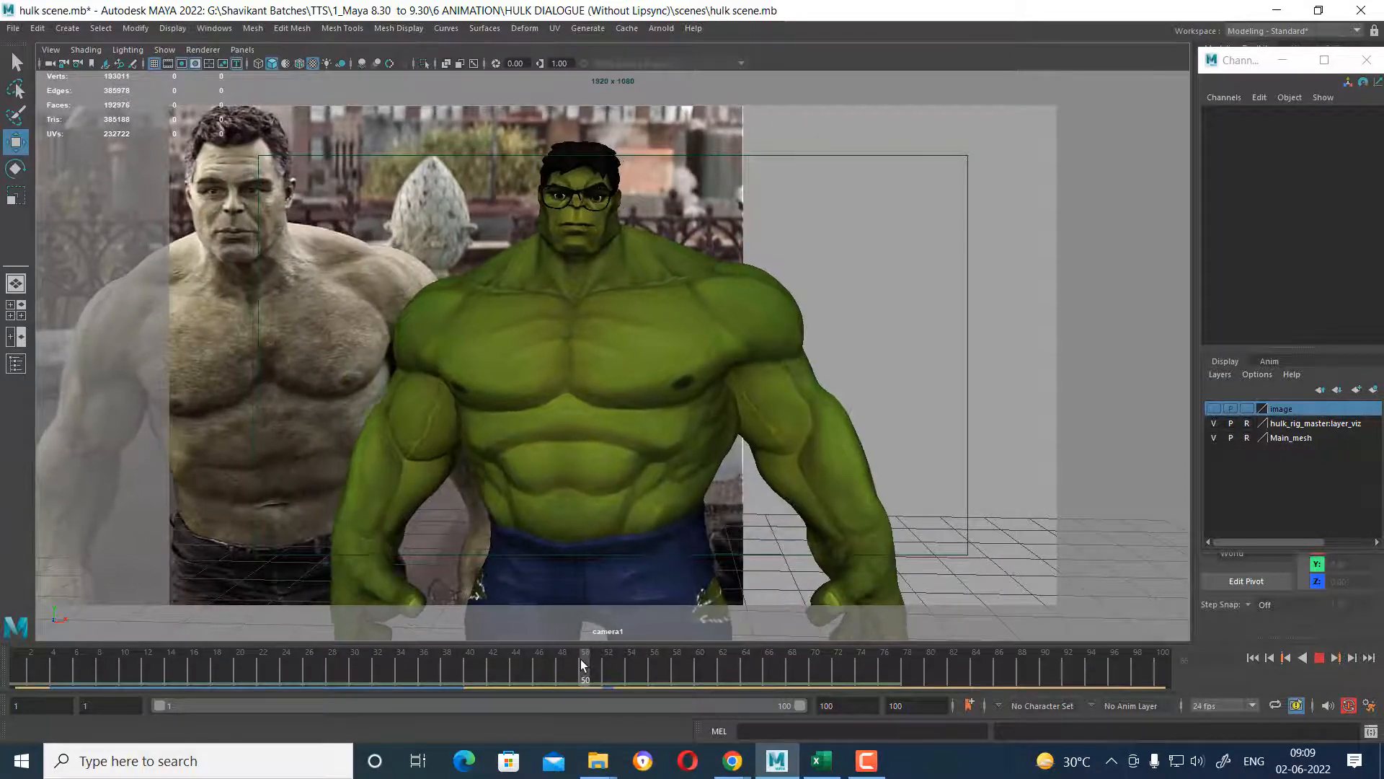
click(504, 661)
Return to the two-view layout, select all facial controls, and replay the animation from the start, stopping at frame 58.
key(space)
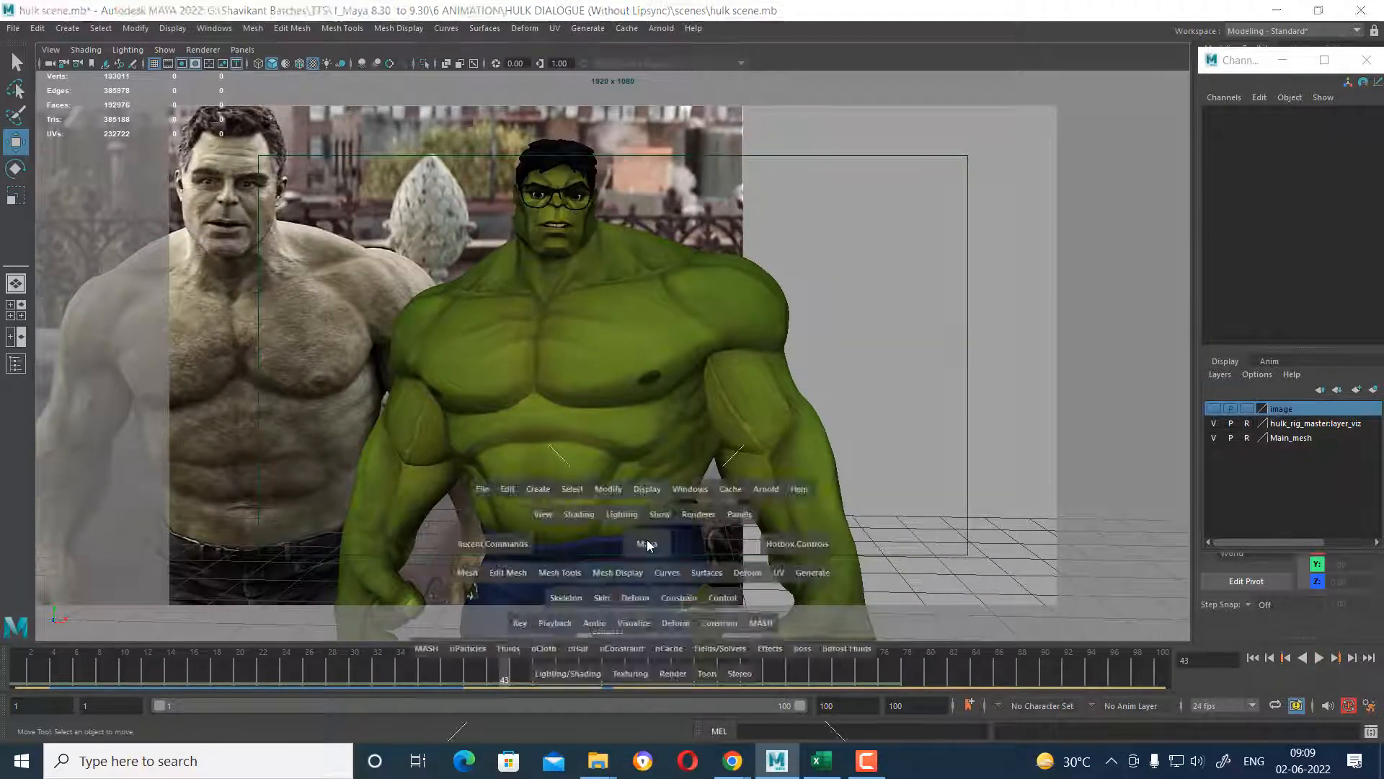
drag(505, 175, 20, 541)
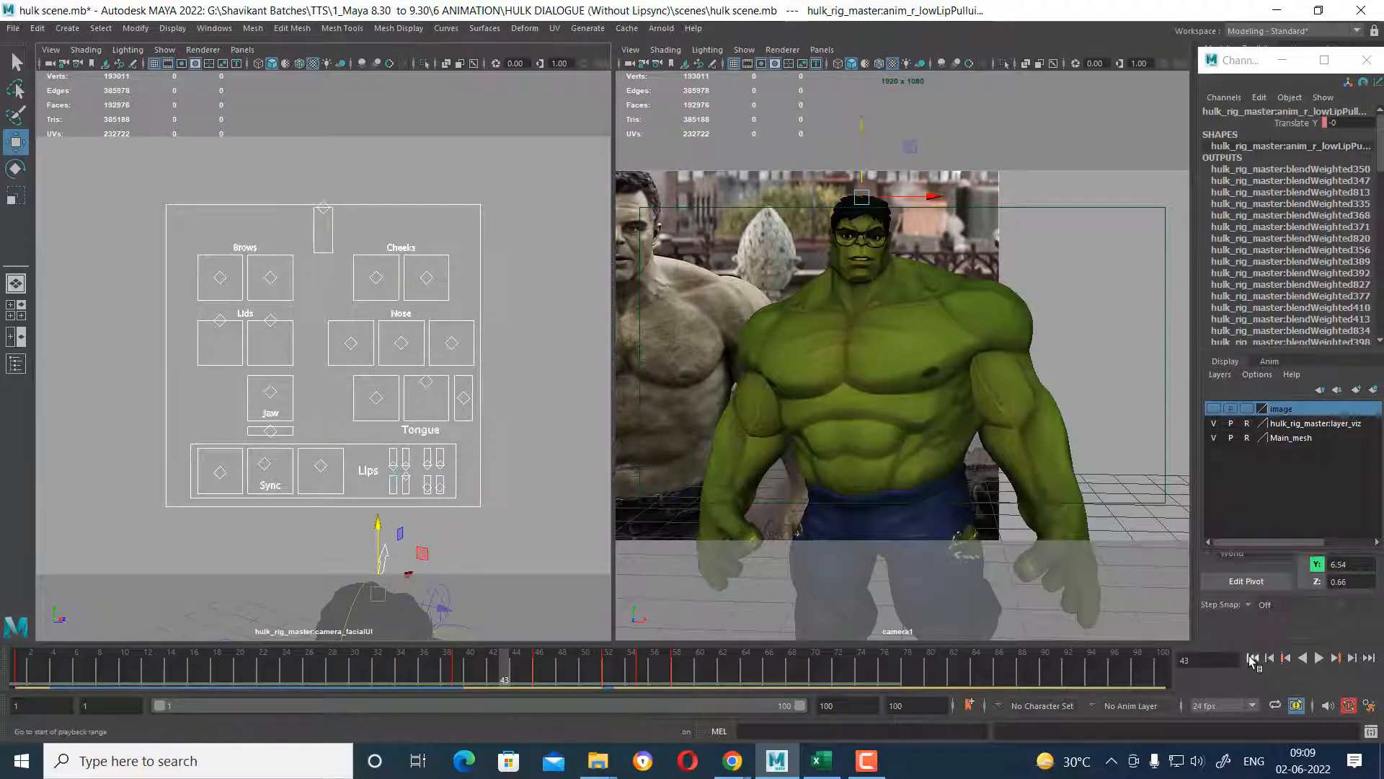
click(1253, 658)
click(1319, 658)
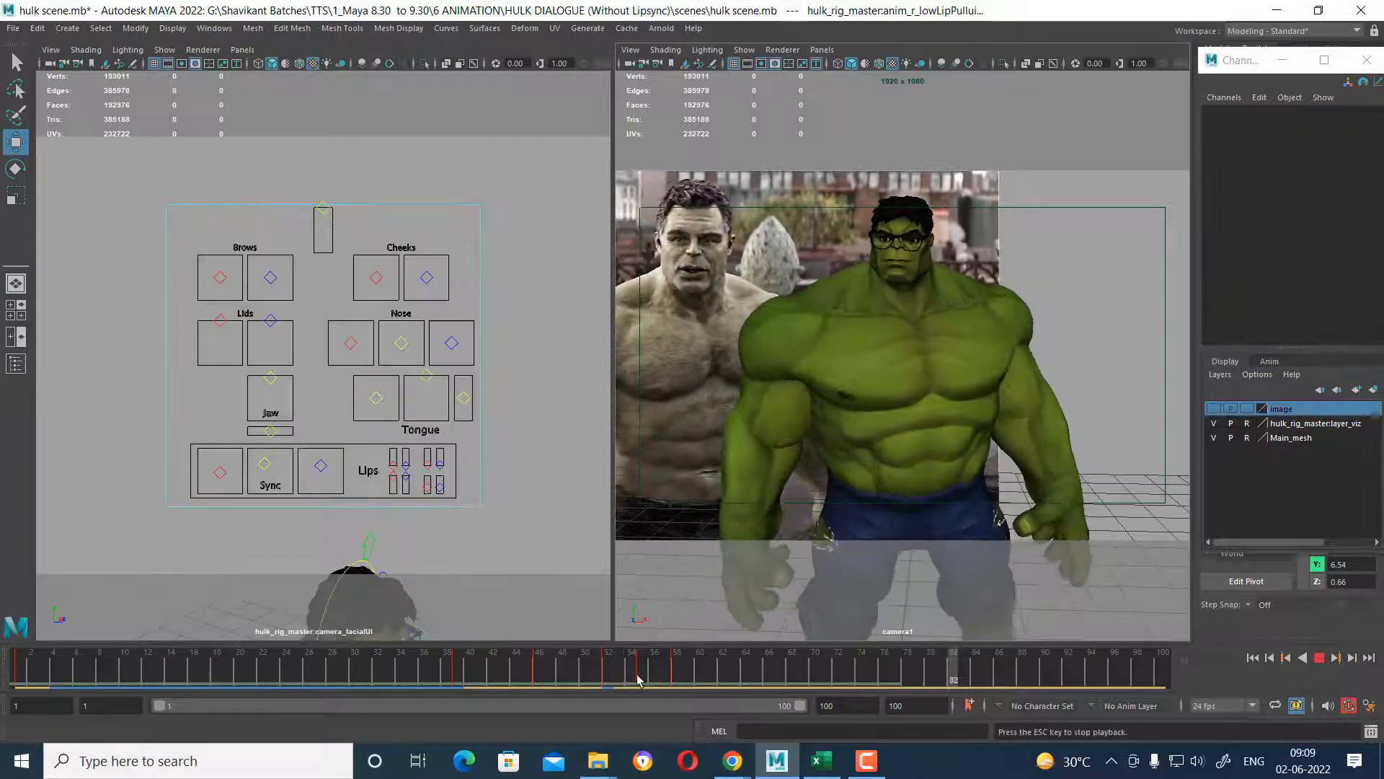
mouse_move(636, 676)
mouse_down()
mouse_move(596, 676)
mouse_move(692, 682)
mouse_move(619, 678)
mouse_move(668, 678)
mouse_up()
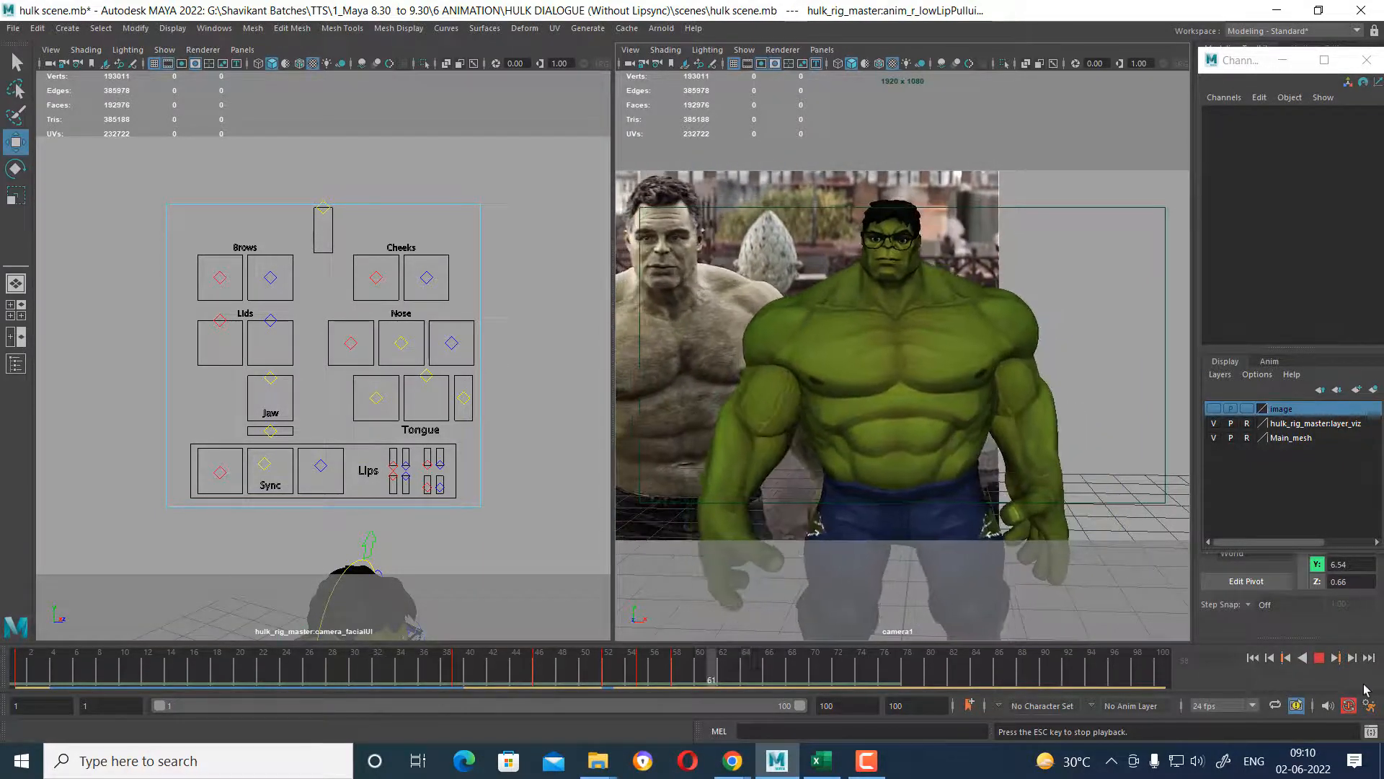
click(678, 665)
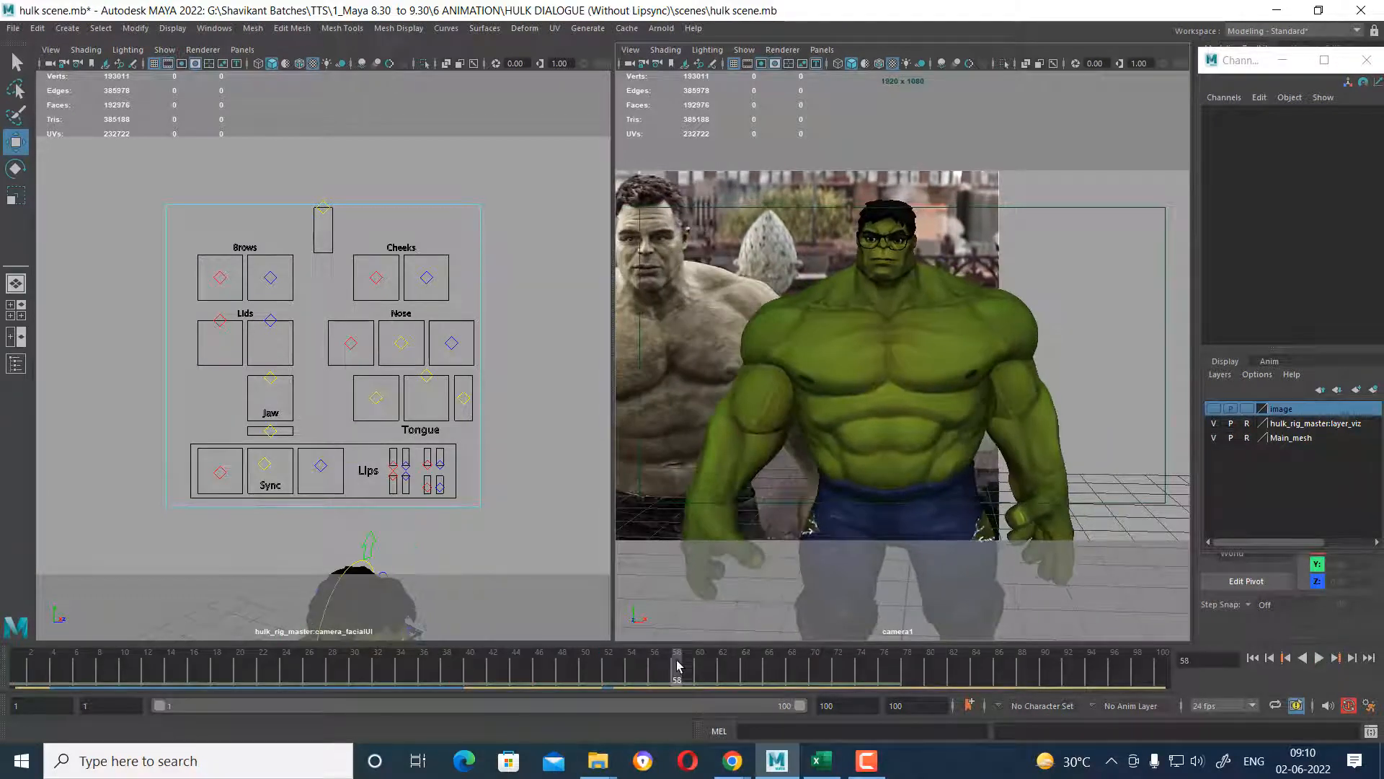
Find the closed-mouth pose at frame 72 and set a key there on all facial controls.
key(alt+v)
mouse_move(777, 670)
mouse_down()
mouse_move(701, 680)
mouse_move(826, 684)
mouse_up()
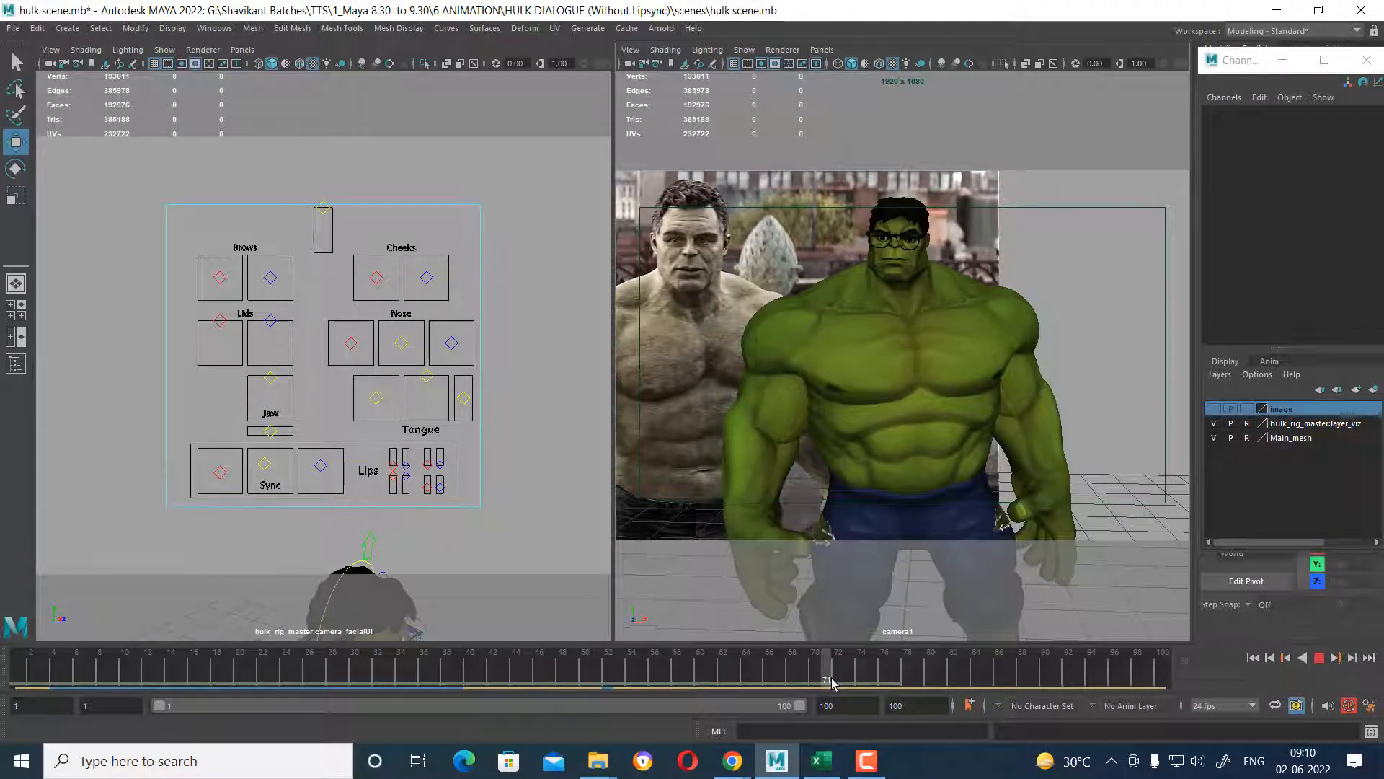
drag(832, 682, 838, 684)
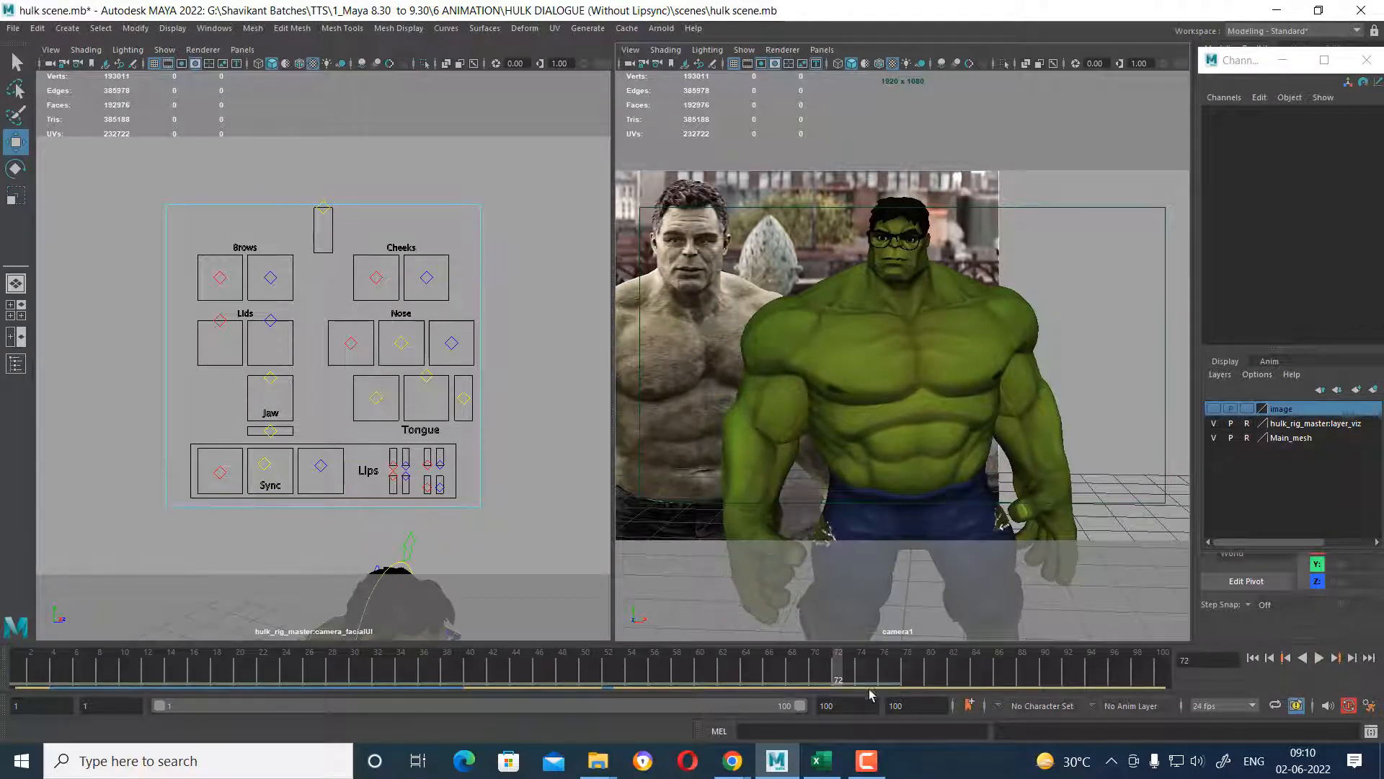
drag(545, 170, 127, 541)
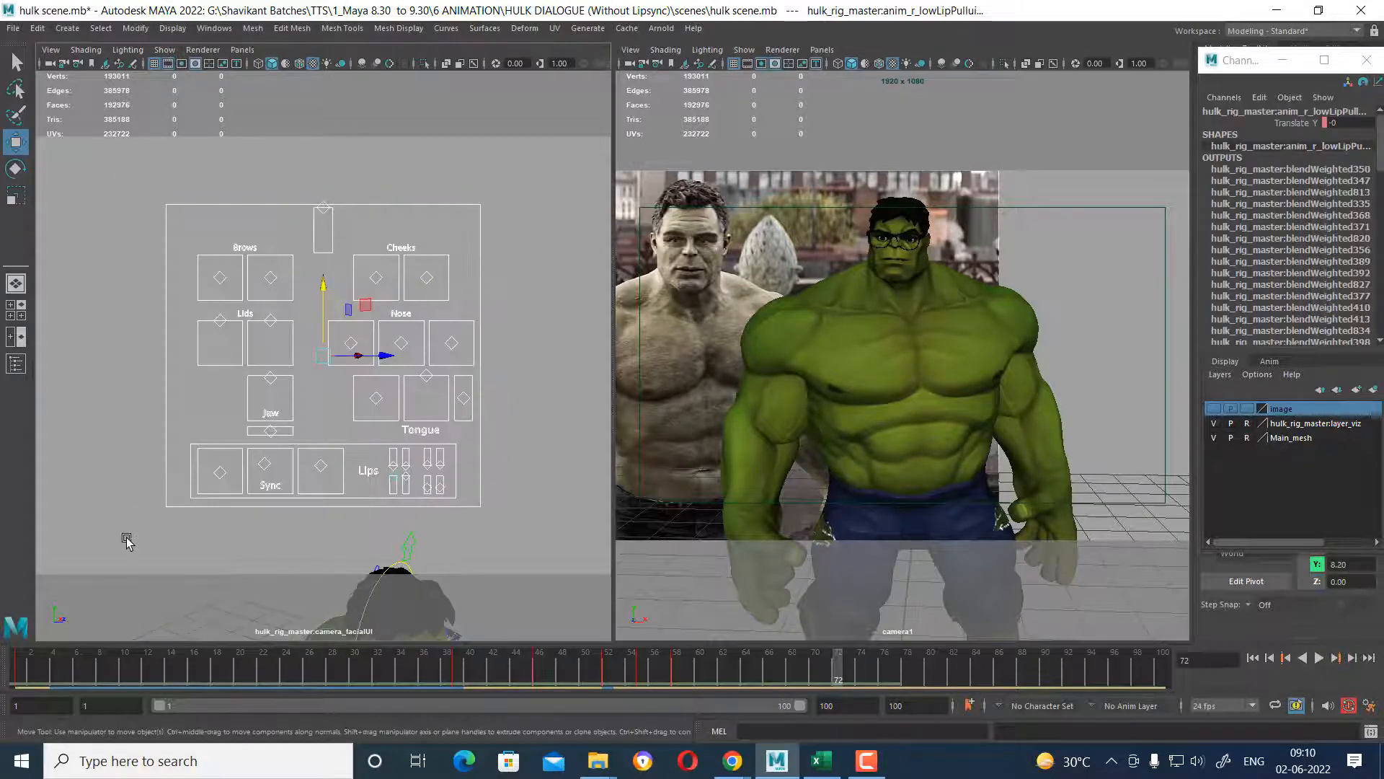
key(s)
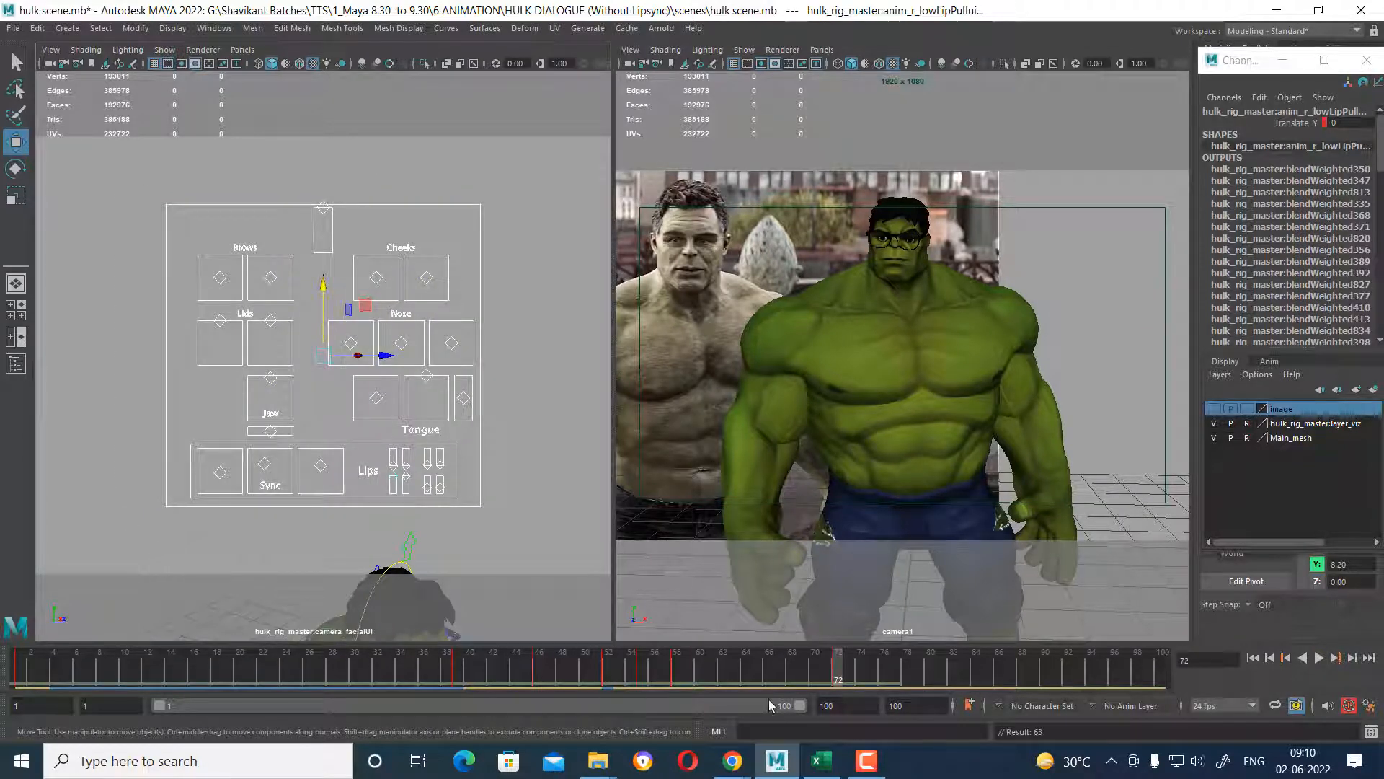
Review the reference's mouth movement between frames 53 and 72 in the enlarged camera view and stop on frame 66.
drag(802, 672, 778, 672)
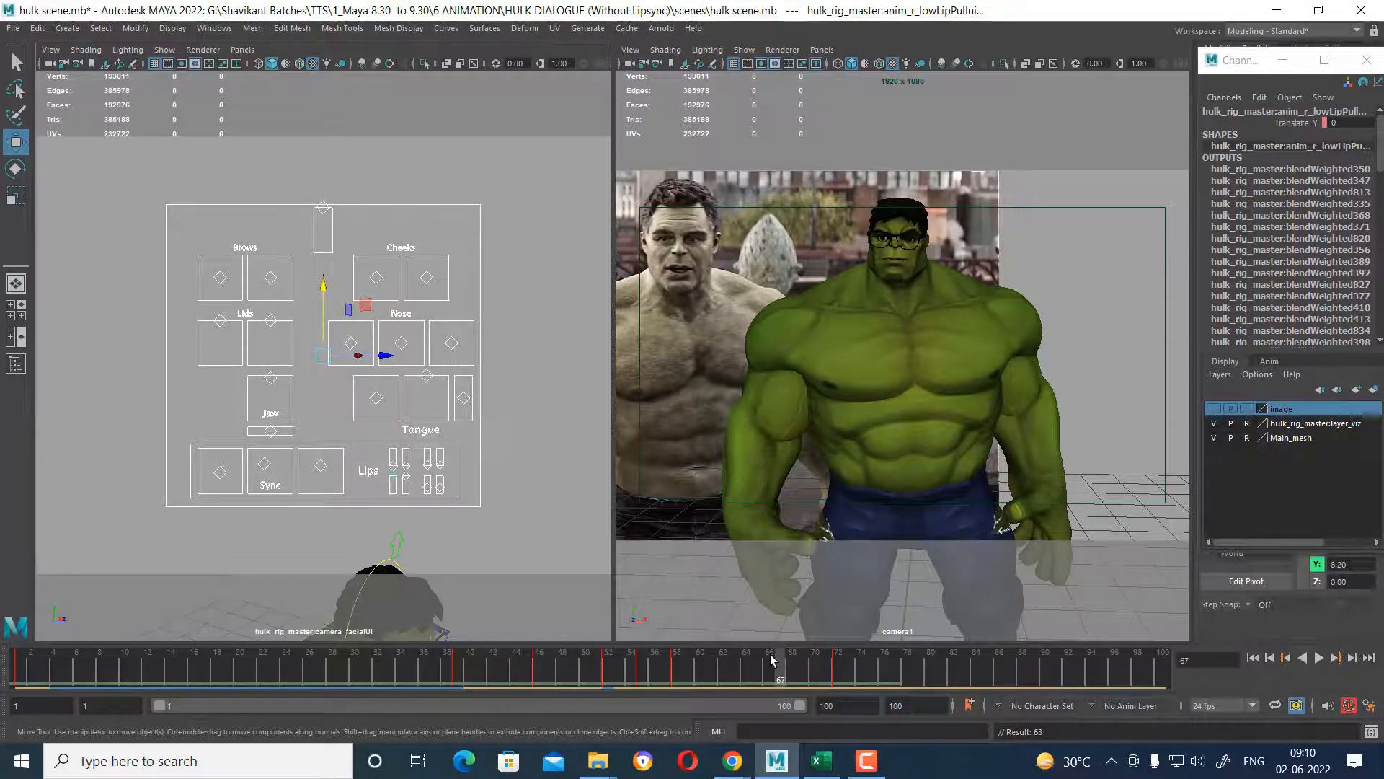
drag(782, 670, 678, 673)
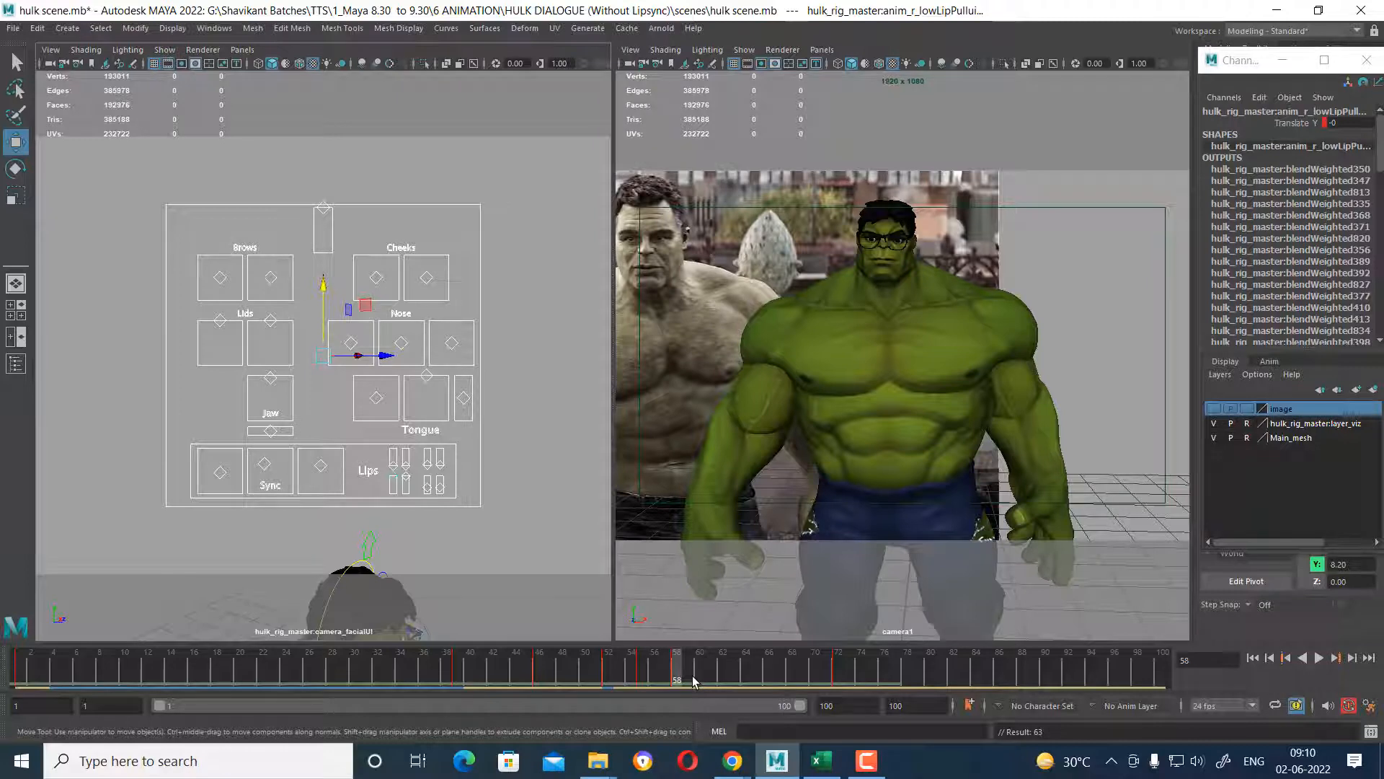
click(1319, 658)
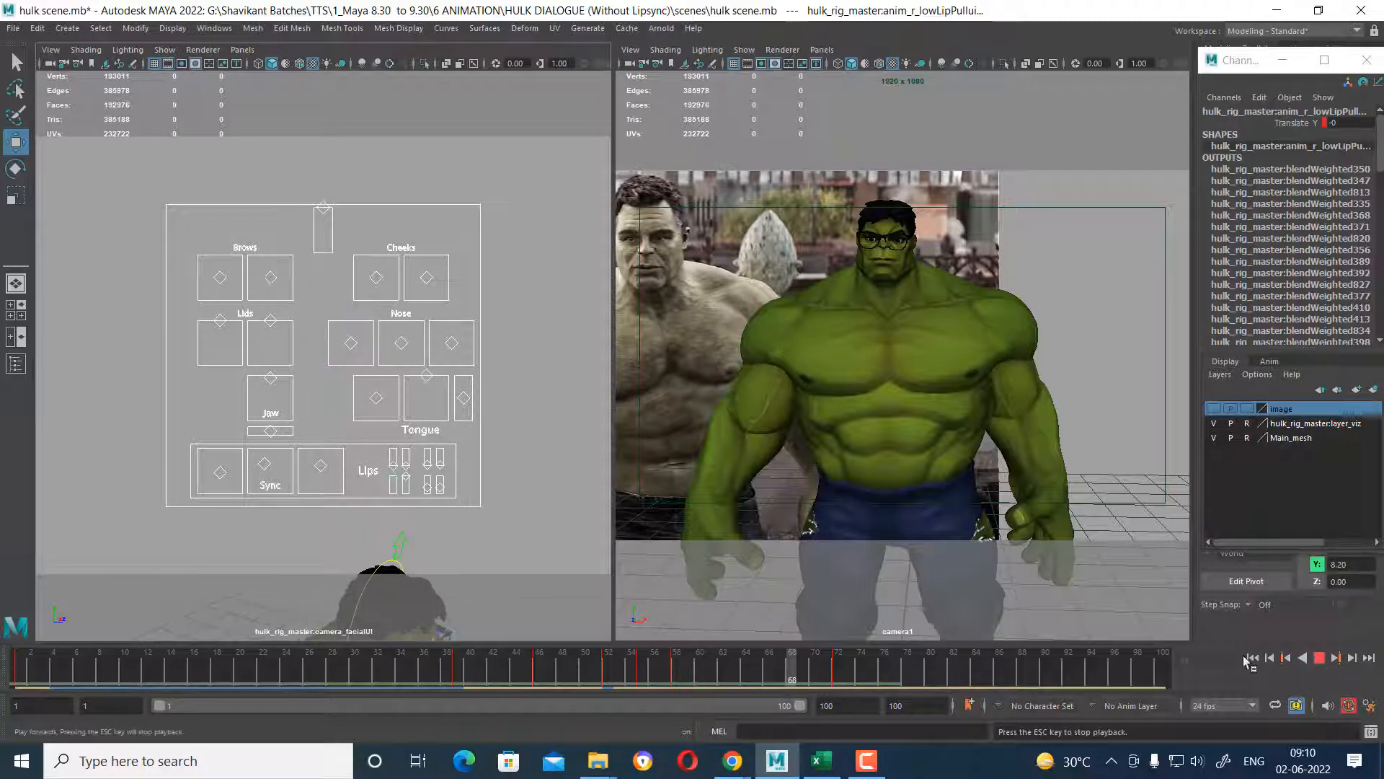
key(Escape)
click(700, 491)
key(space)
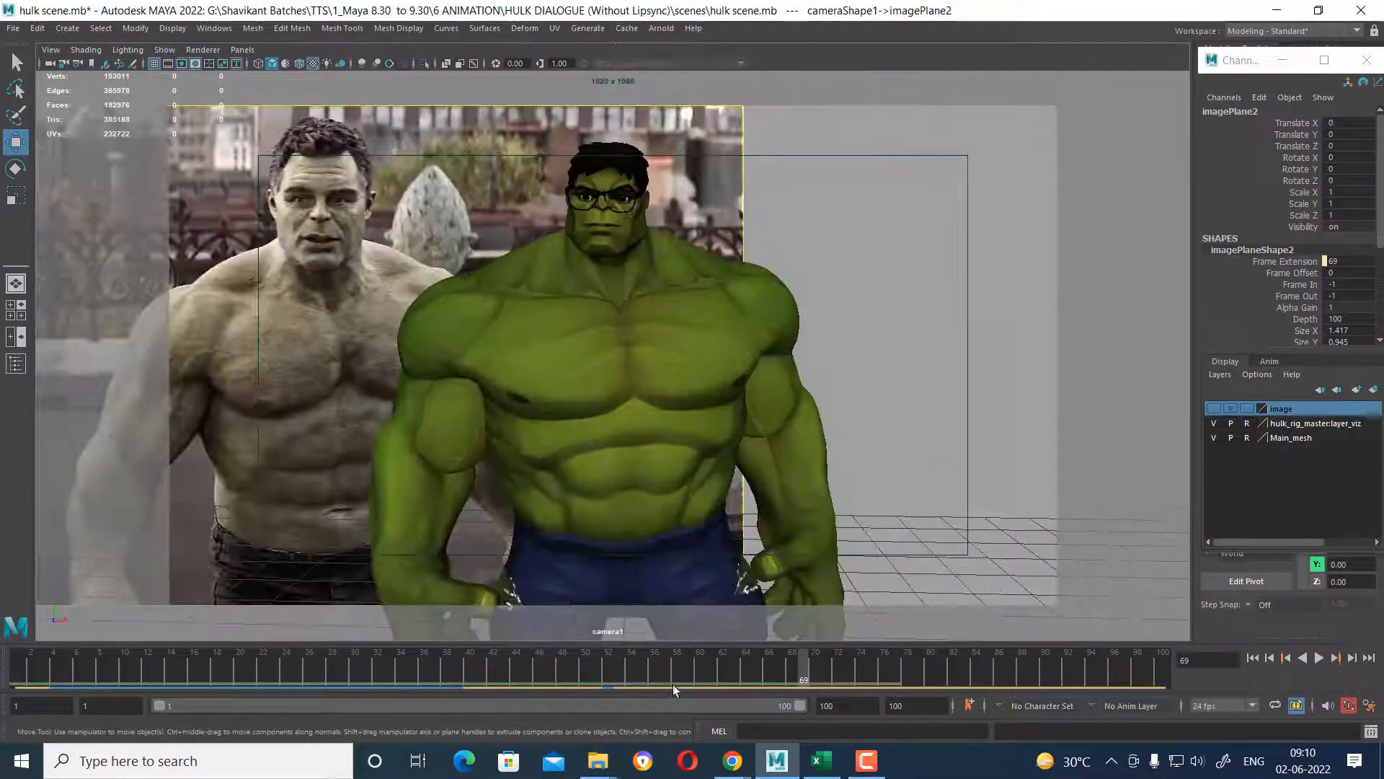
drag(673, 685, 613, 672)
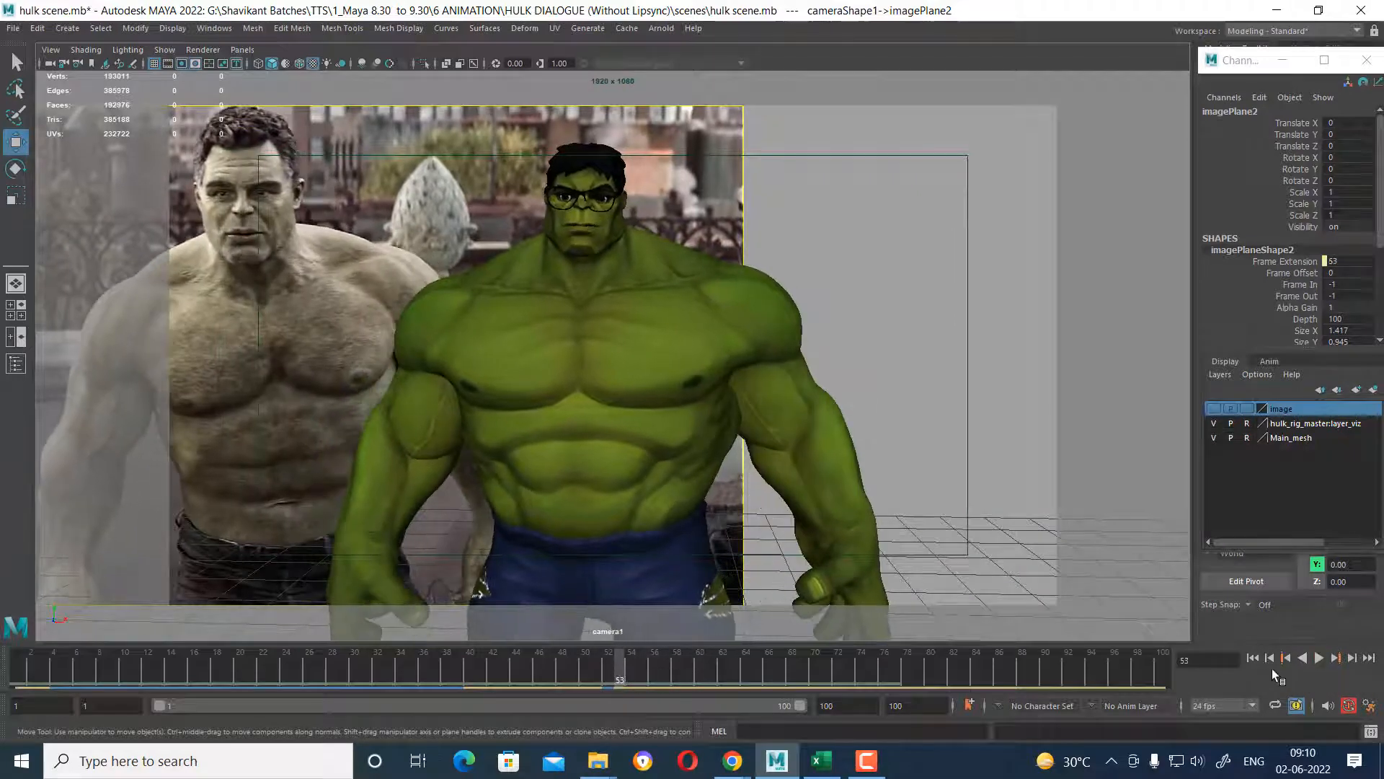
click(1318, 658)
click(1319, 658)
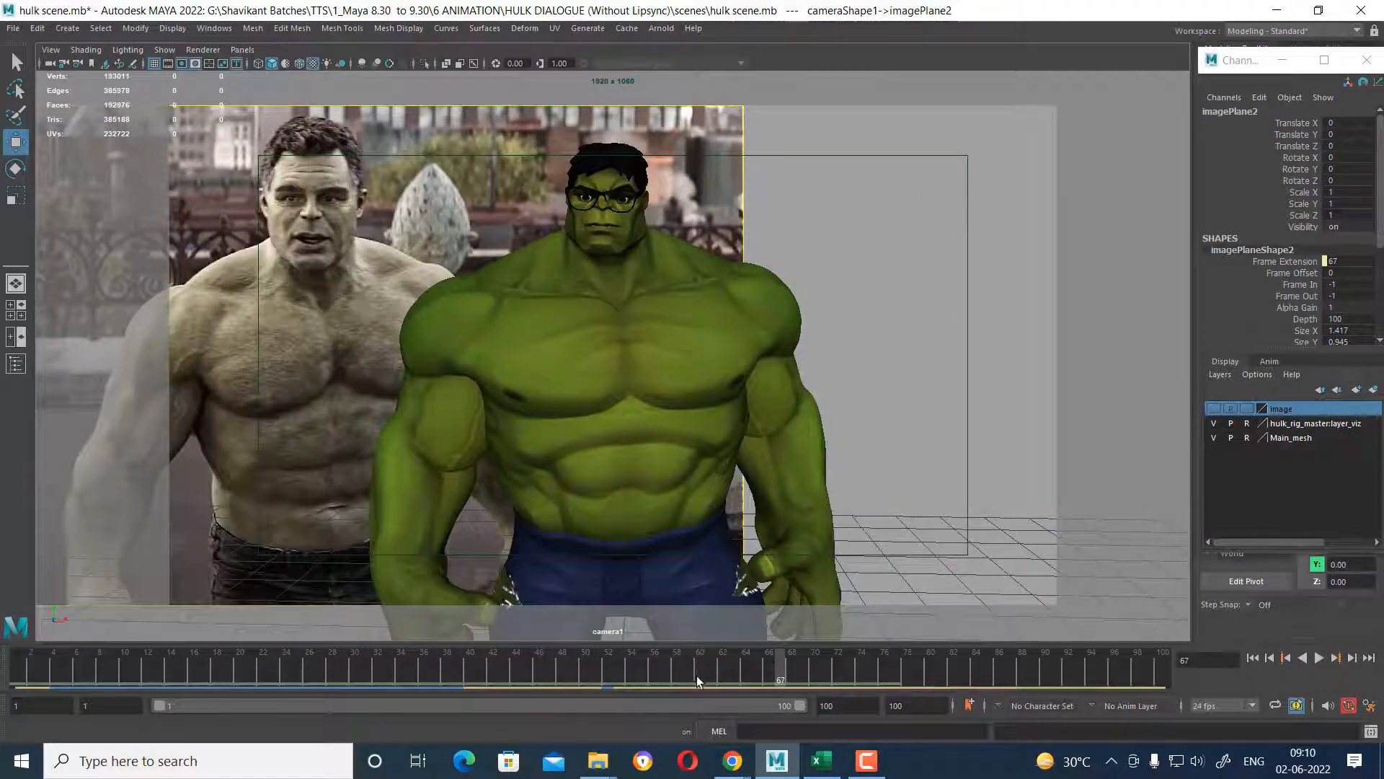
drag(698, 682, 764, 674)
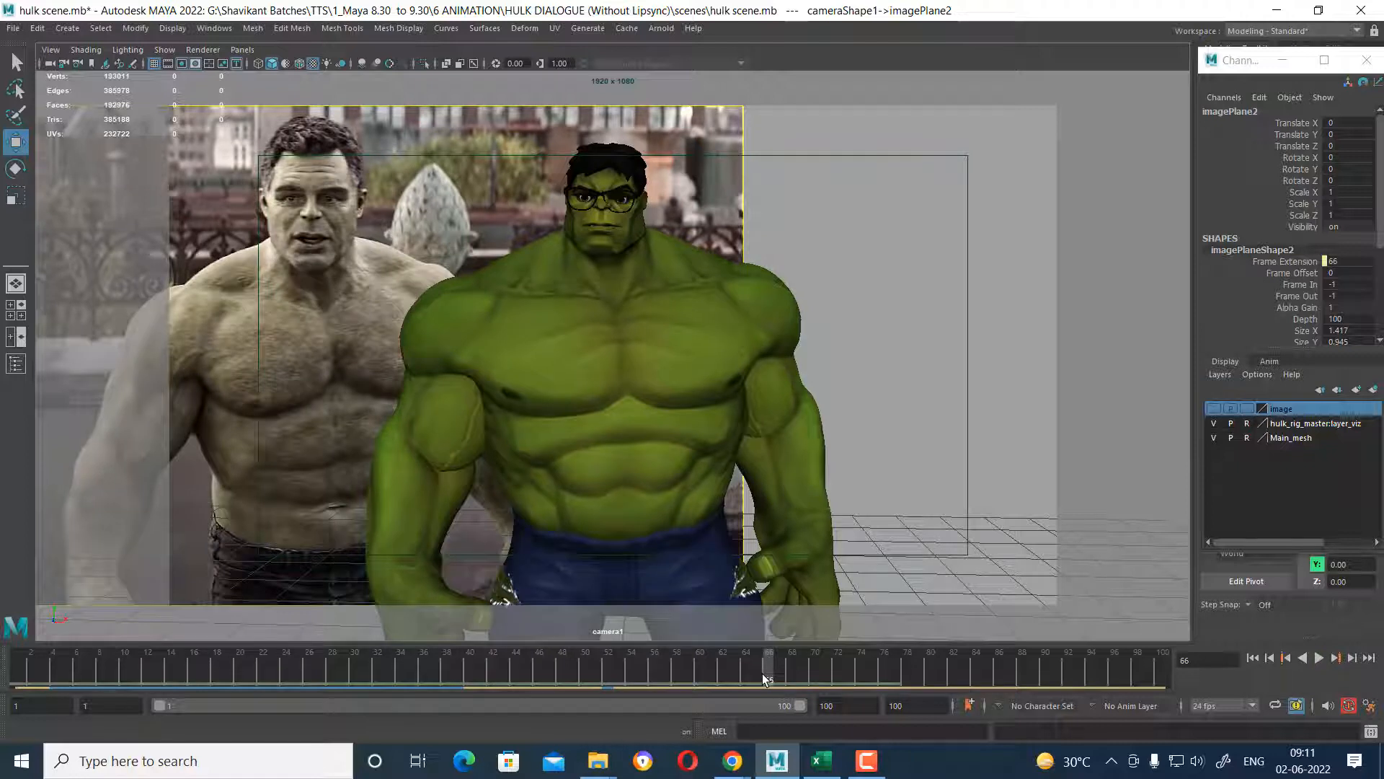
Open the mouth at frame 66 by lowering the jaw control in the facial rig to Translate Y -0.53.
click(946, 343)
key(space)
drag(491, 207, 50, 520)
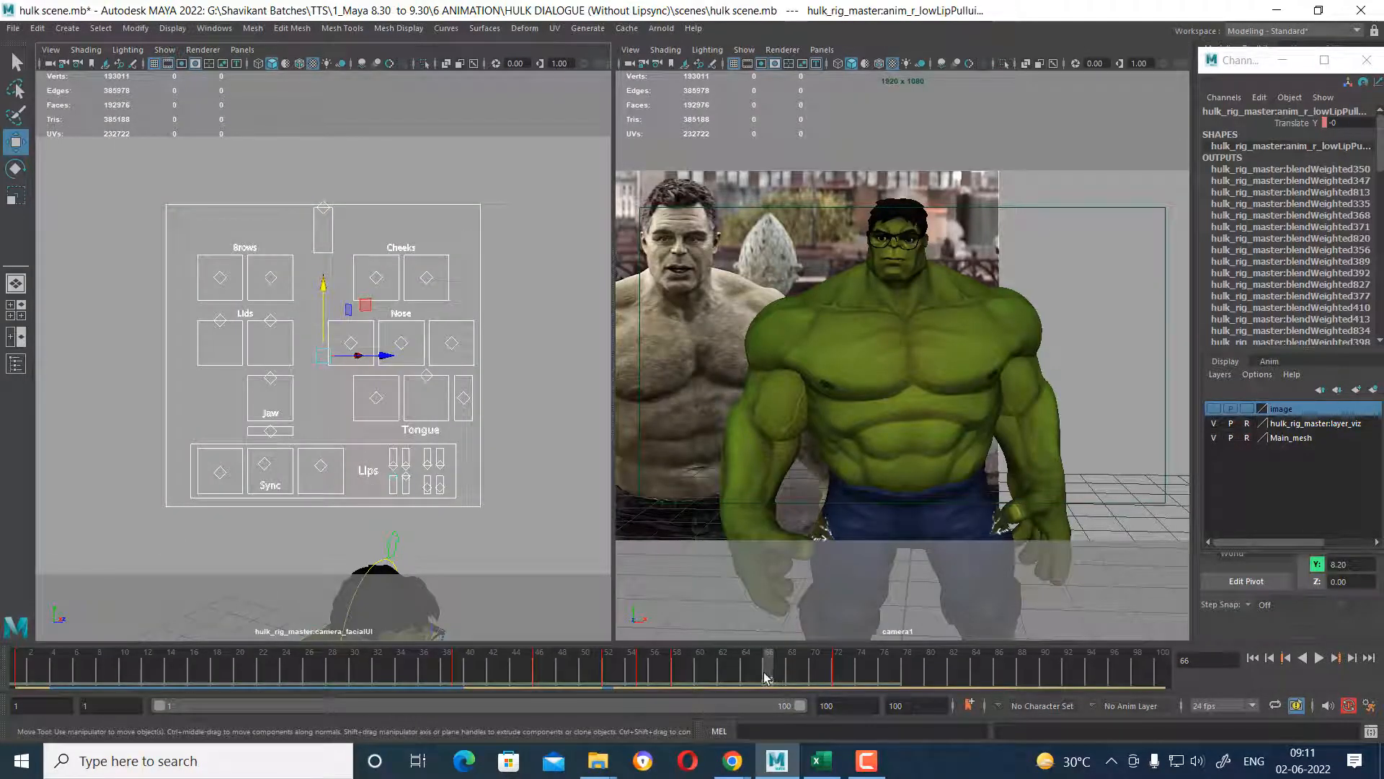
click(271, 377)
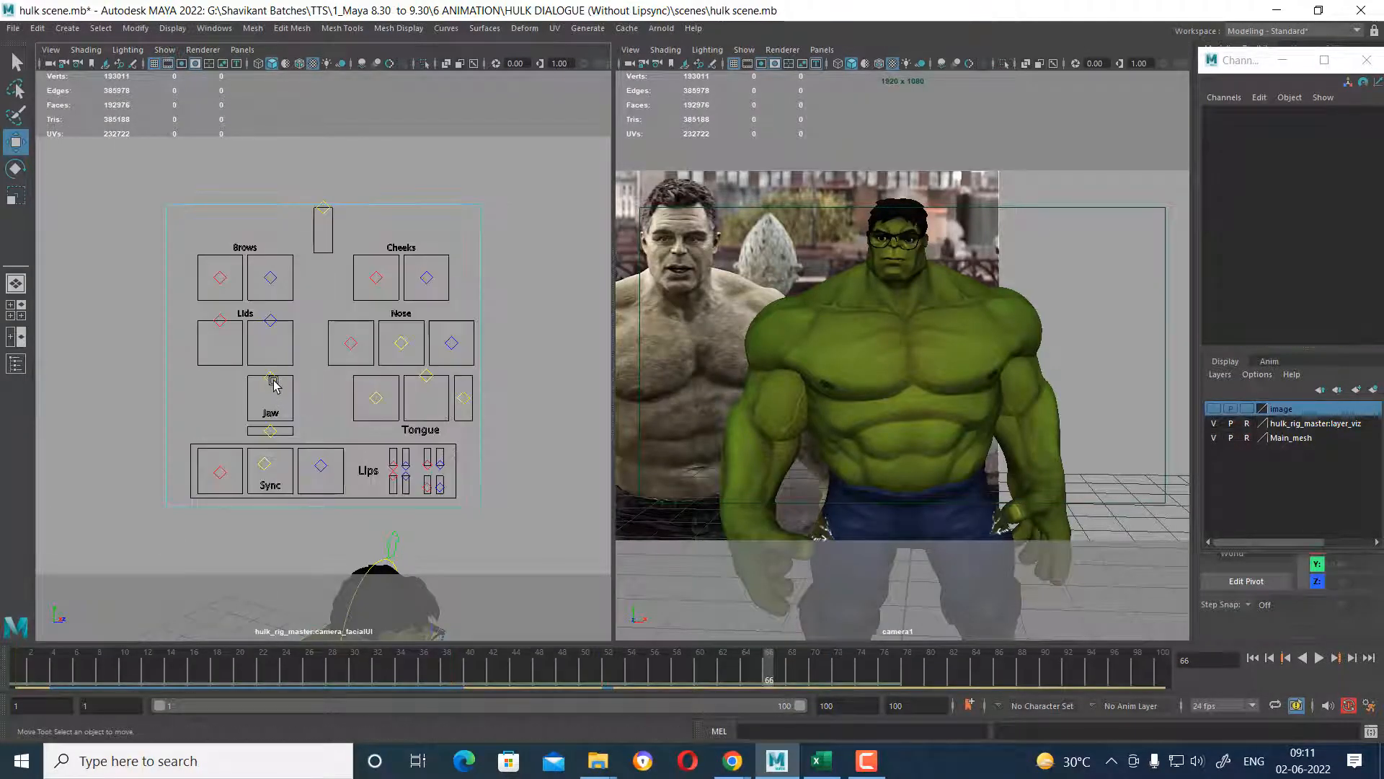
drag(271, 306, 269, 331)
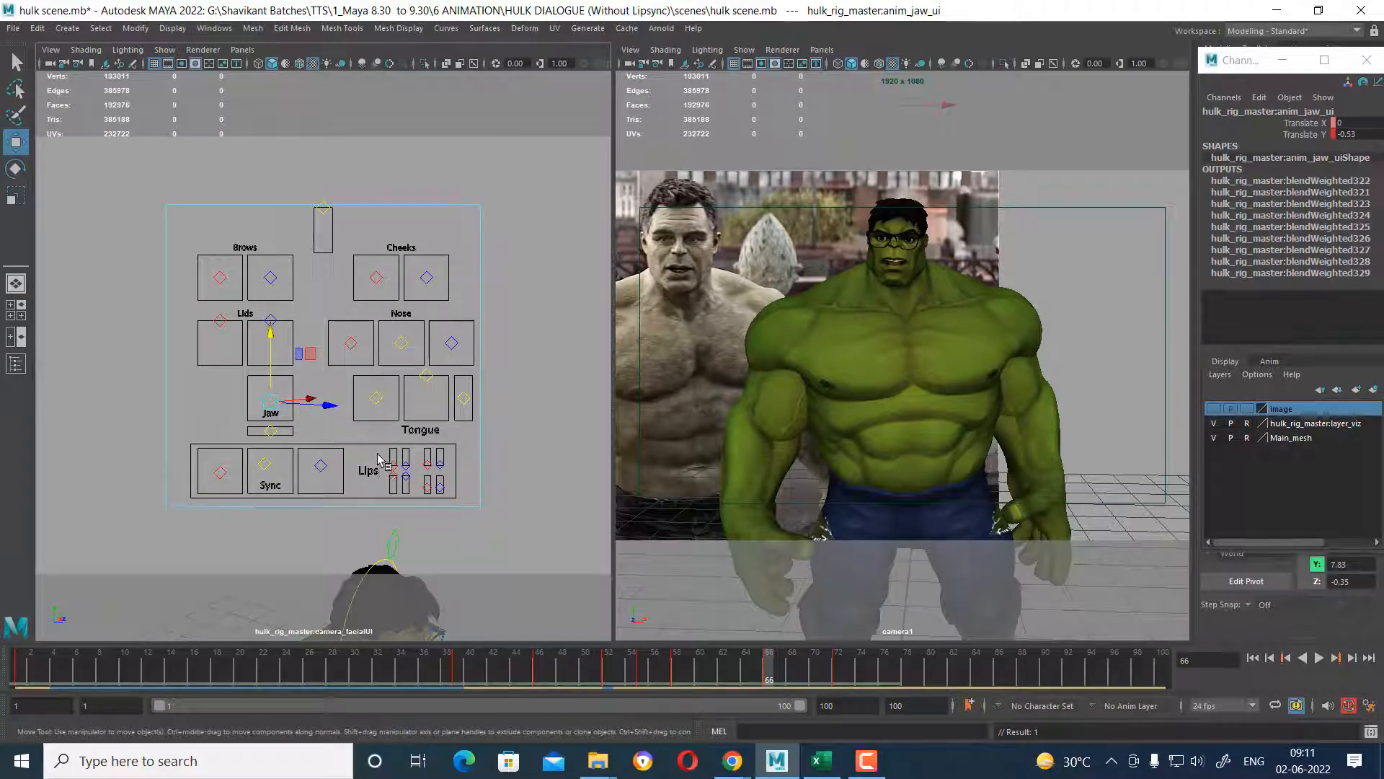
Try to move the upper-lip pull controls vertically at frame 66.
drag(384, 455, 413, 469)
drag(395, 403, 387, 395)
key(ctrl+z)
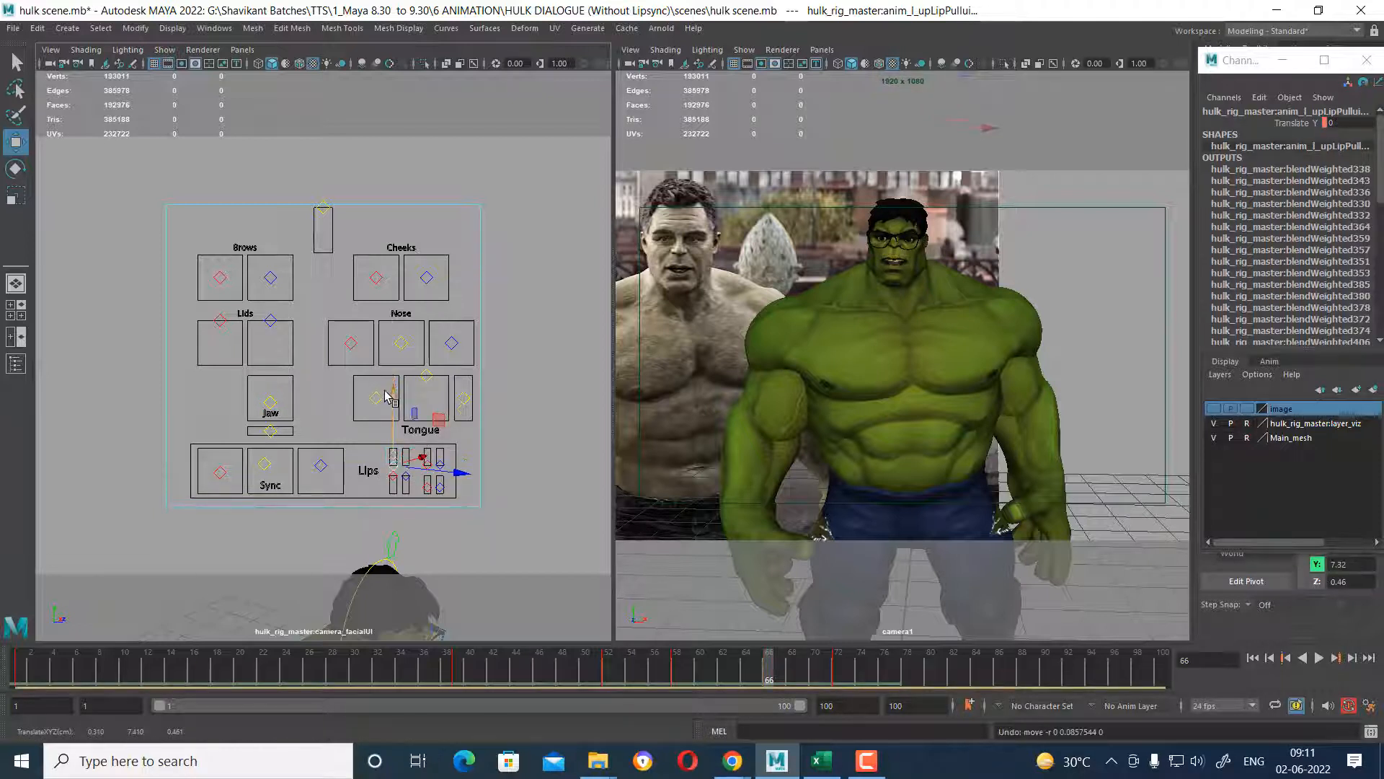
Adjust the right upper-lip curl control and lower the left lower-lip curl control to Translate Y -0.16 at frame 66.
click(440, 462)
drag(442, 399, 433, 399)
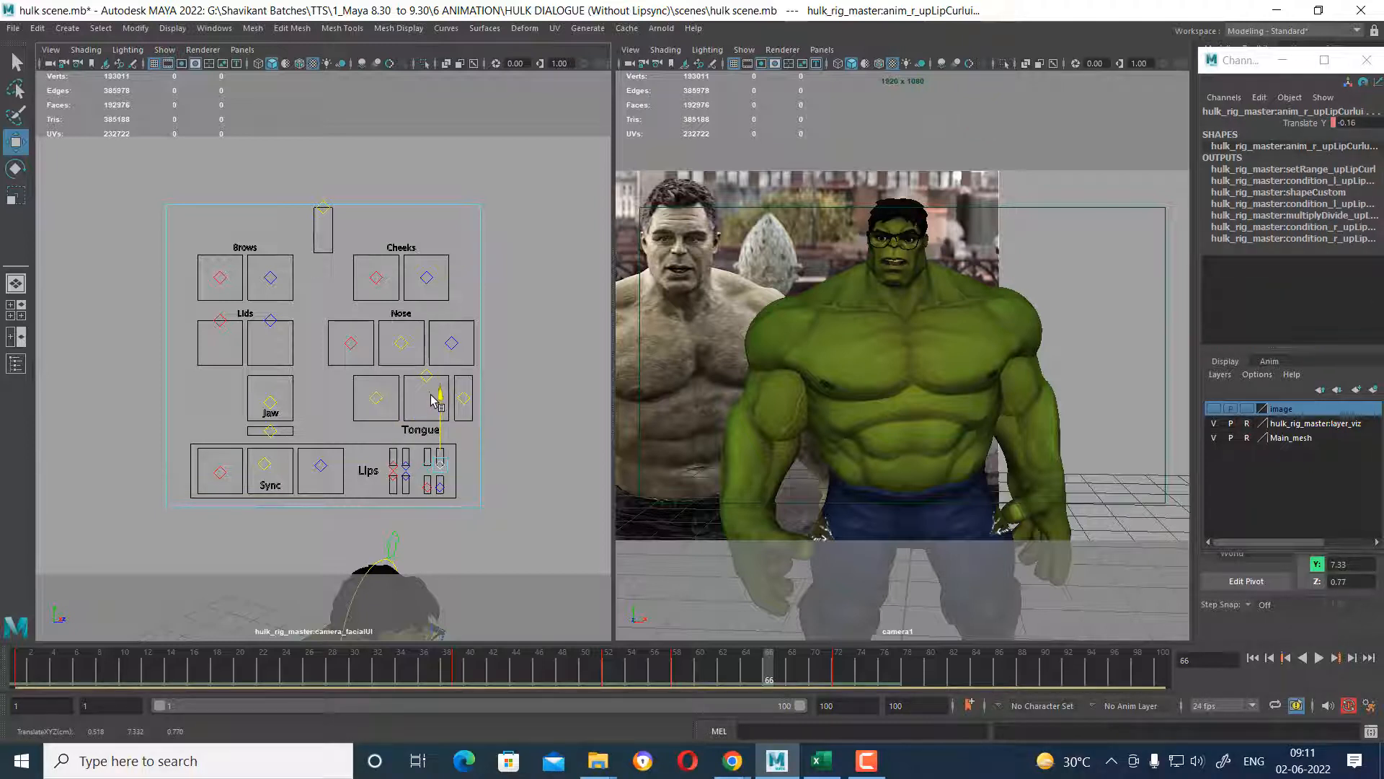
drag(432, 397, 433, 398)
click(426, 487)
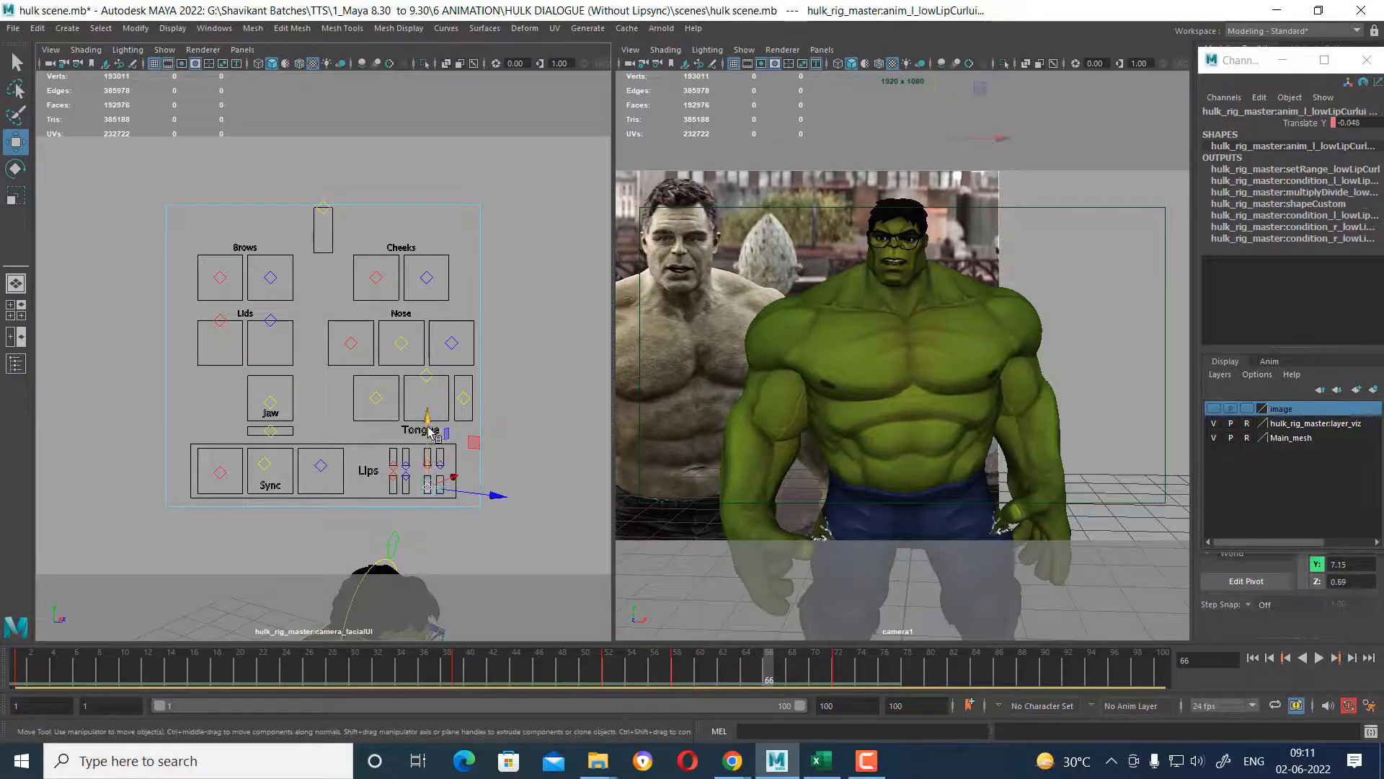
drag(426, 426, 428, 438)
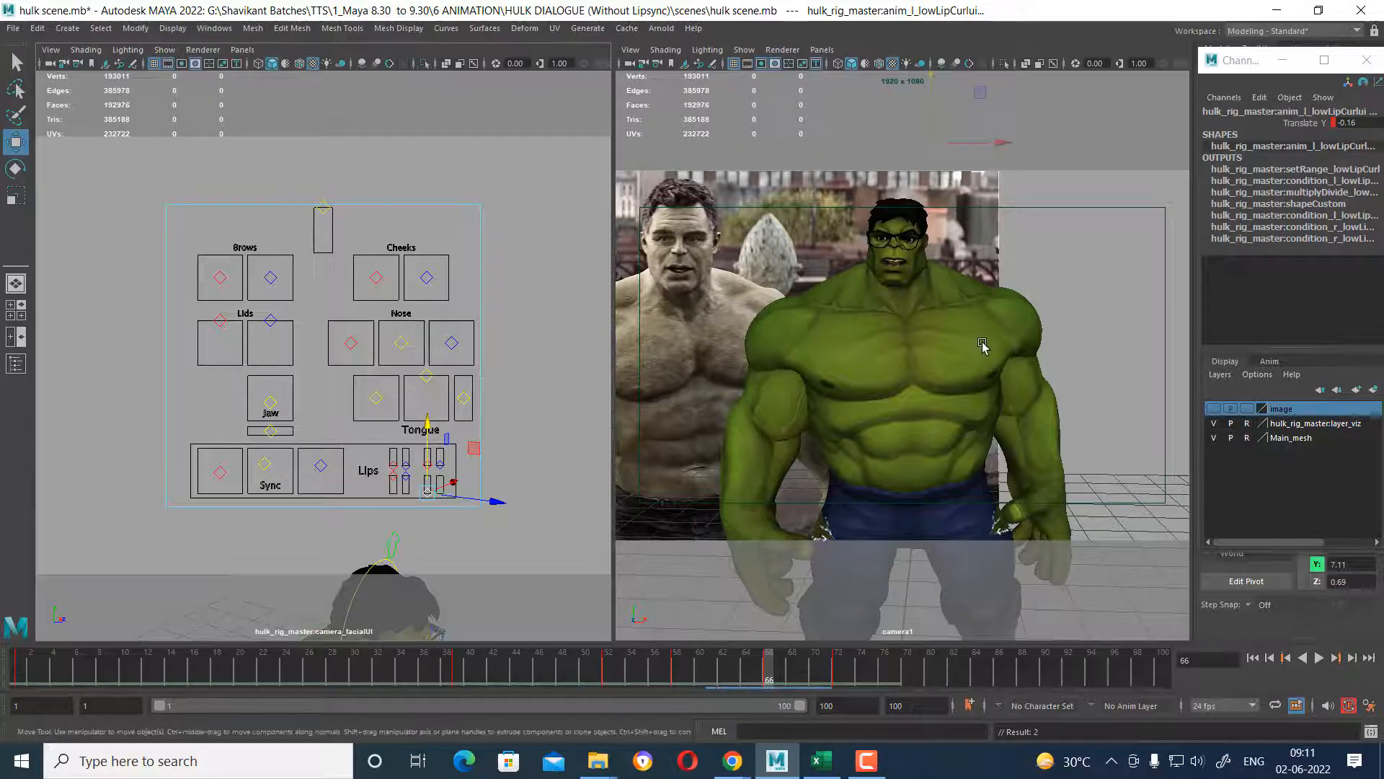
View Hulk's face up close in the perspective view, play back the mouth motion and return to frame 66.
key(space)
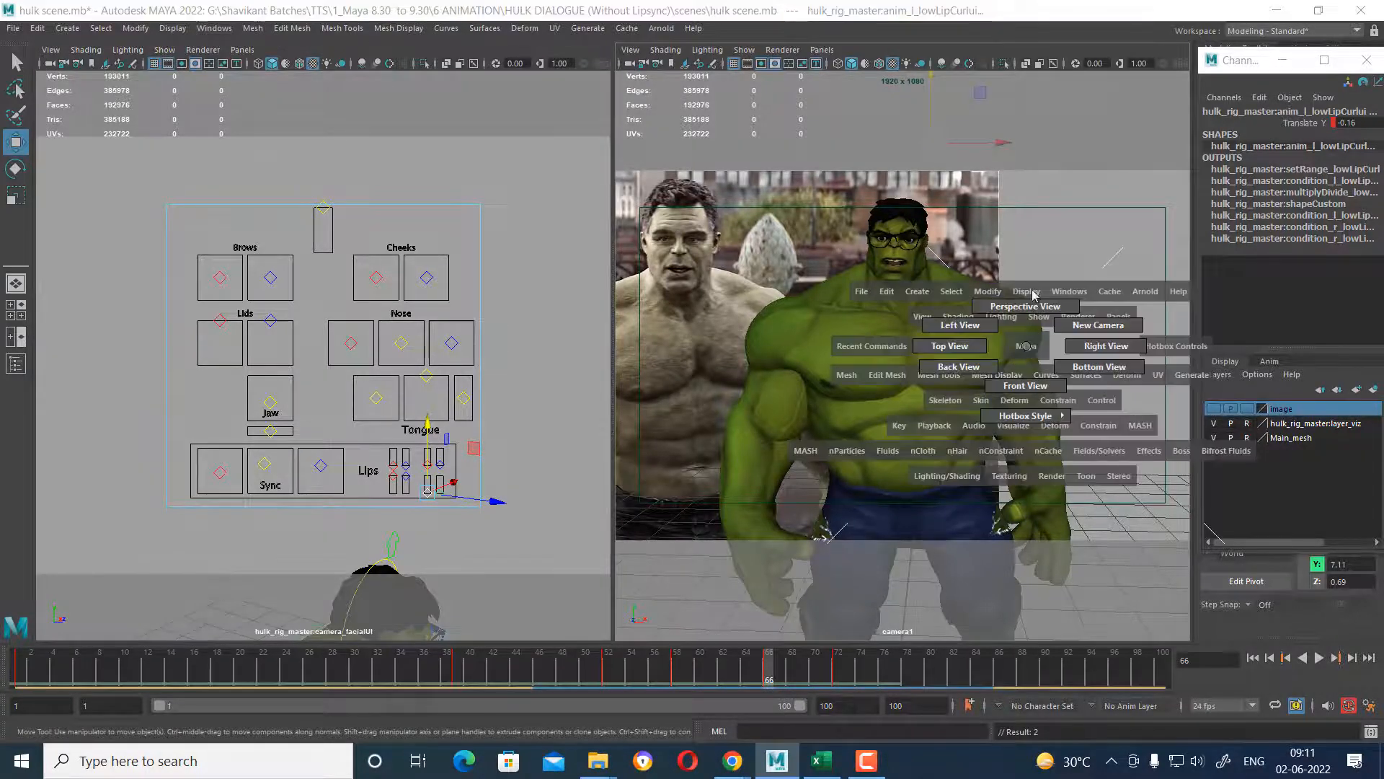
drag(1033, 294, 1034, 292)
alt+right_drag(1047, 300, 919, 327)
alt+drag(919, 327, 951, 447)
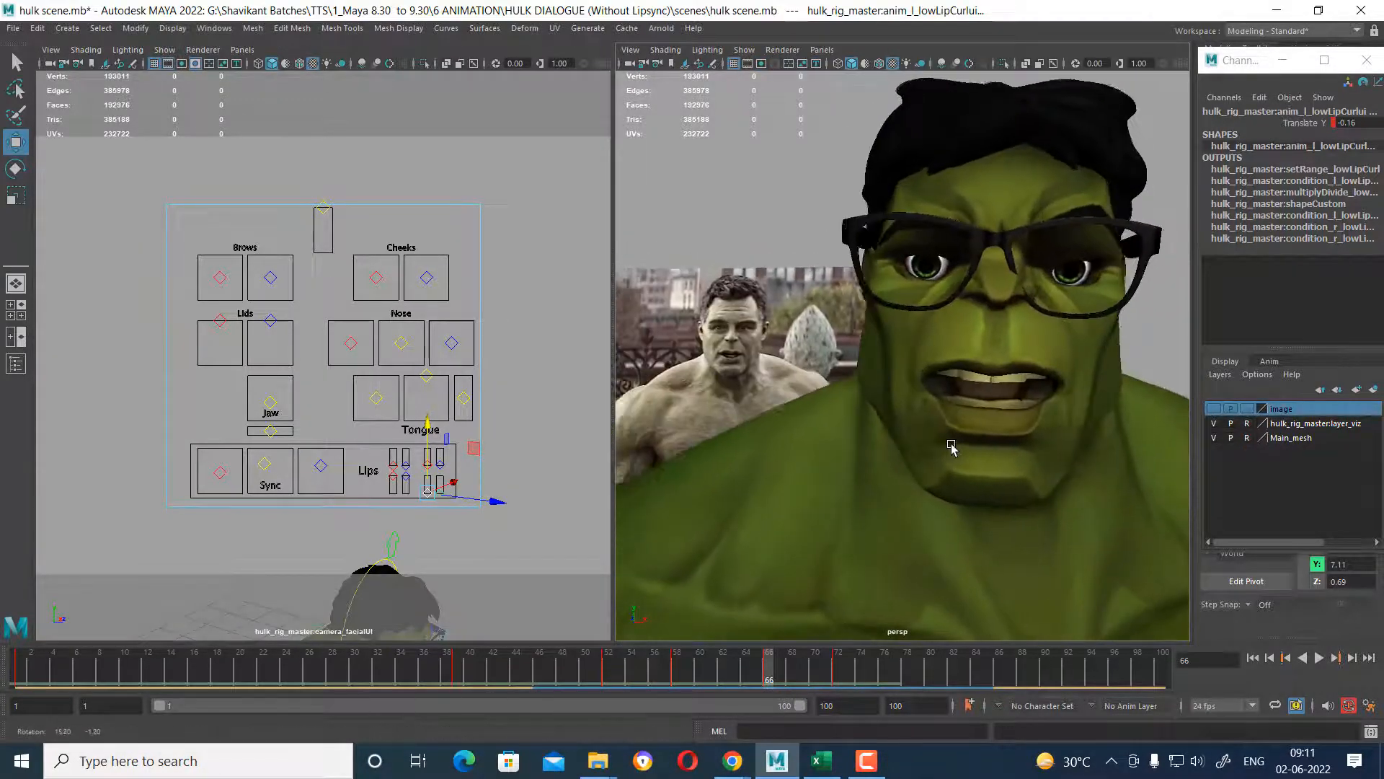
key(alt+v)
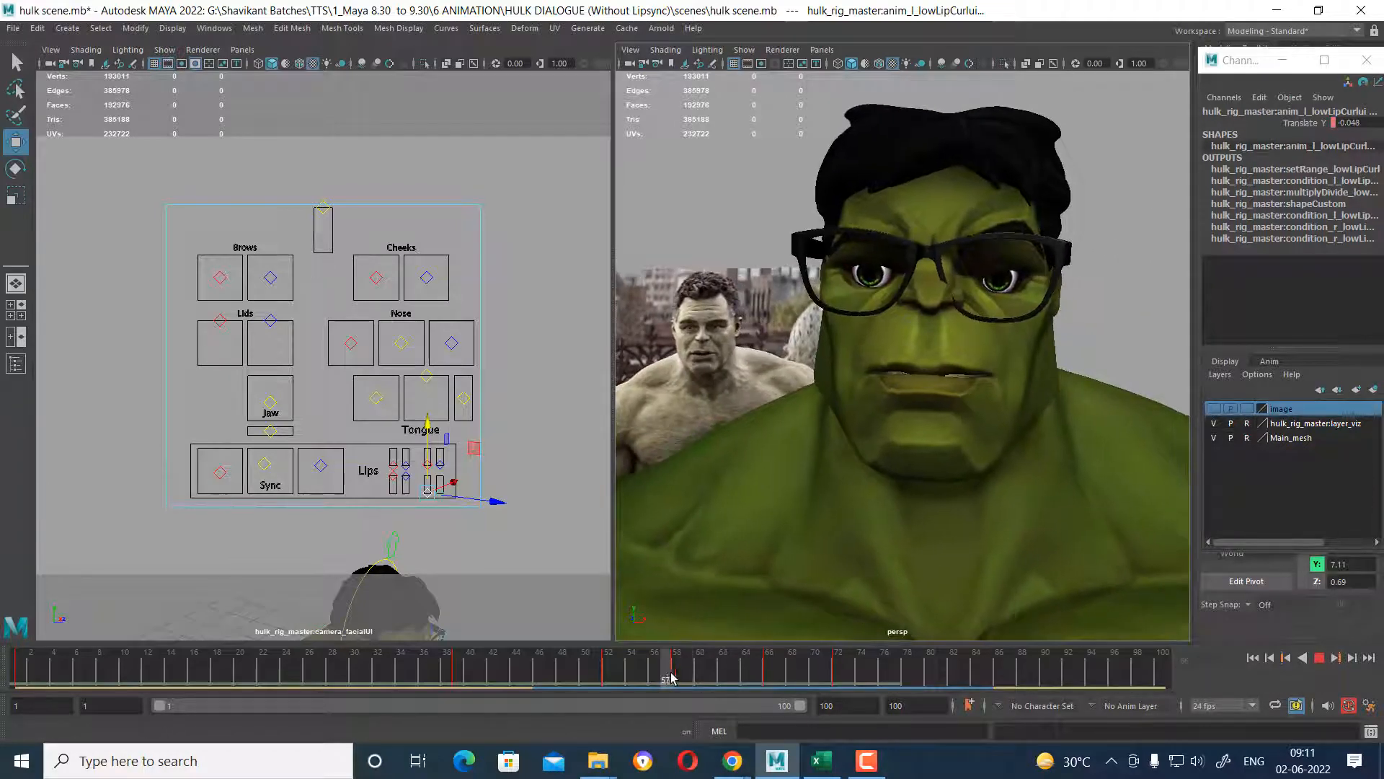
click(769, 681)
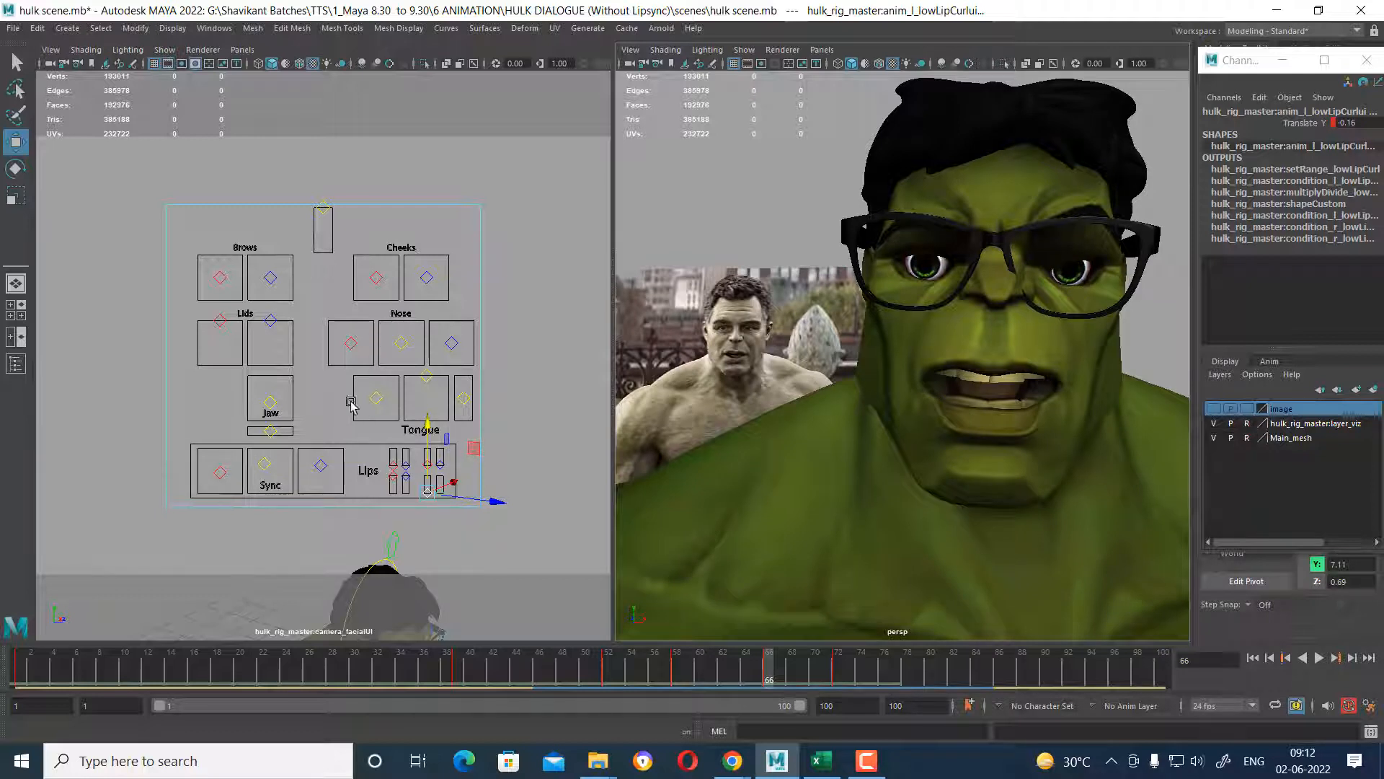
Key the right cheek control at frame 66 and reset its Translate Y to 0.
click(376, 278)
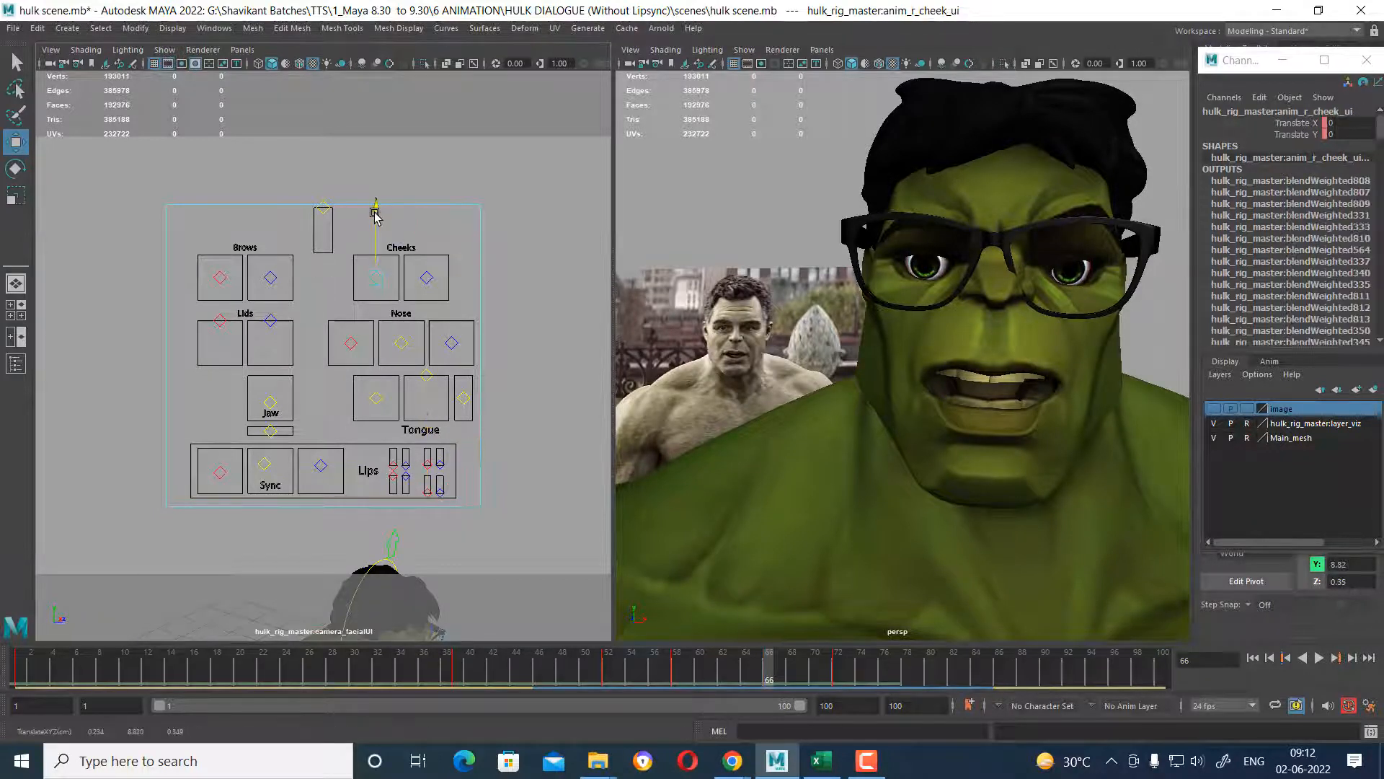
drag(375, 214, 375, 210)
key(s)
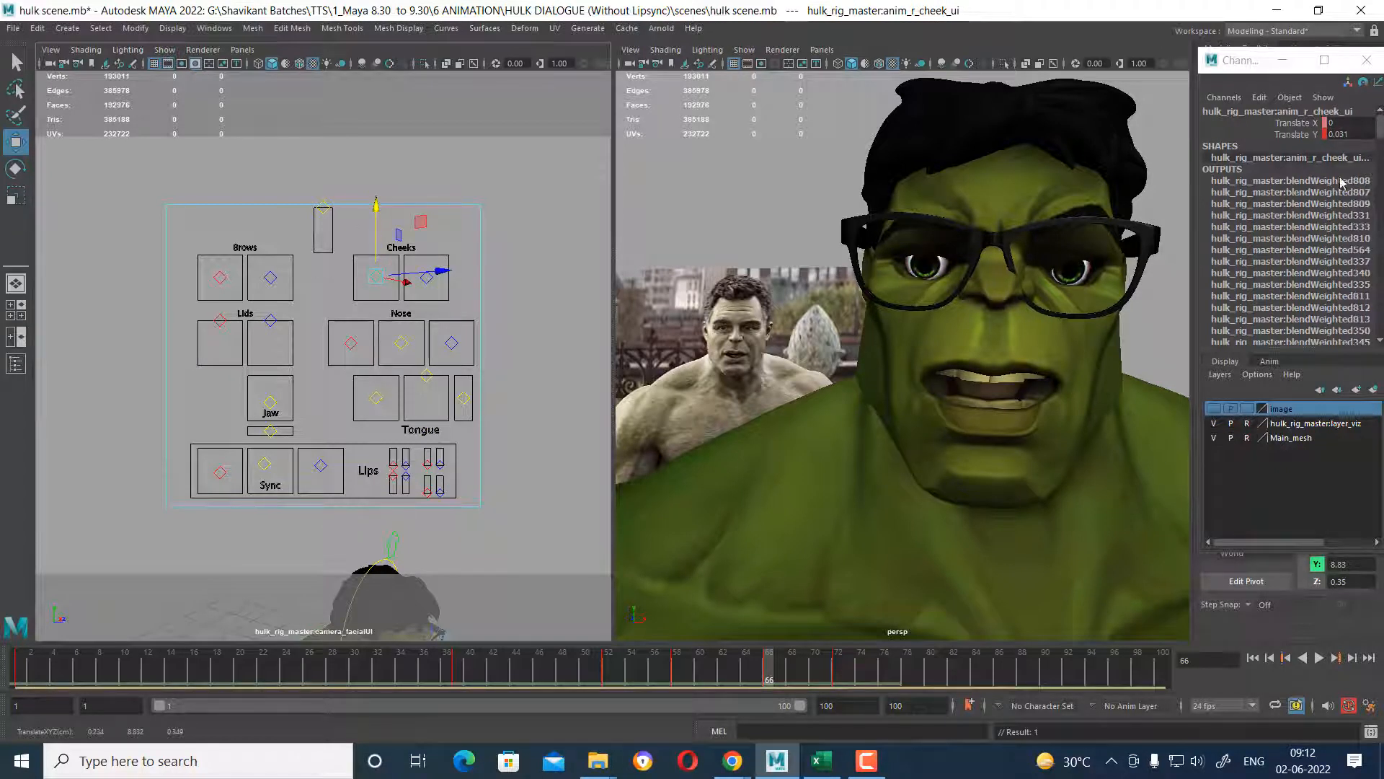
click(1363, 134)
text(0)
key(Return)
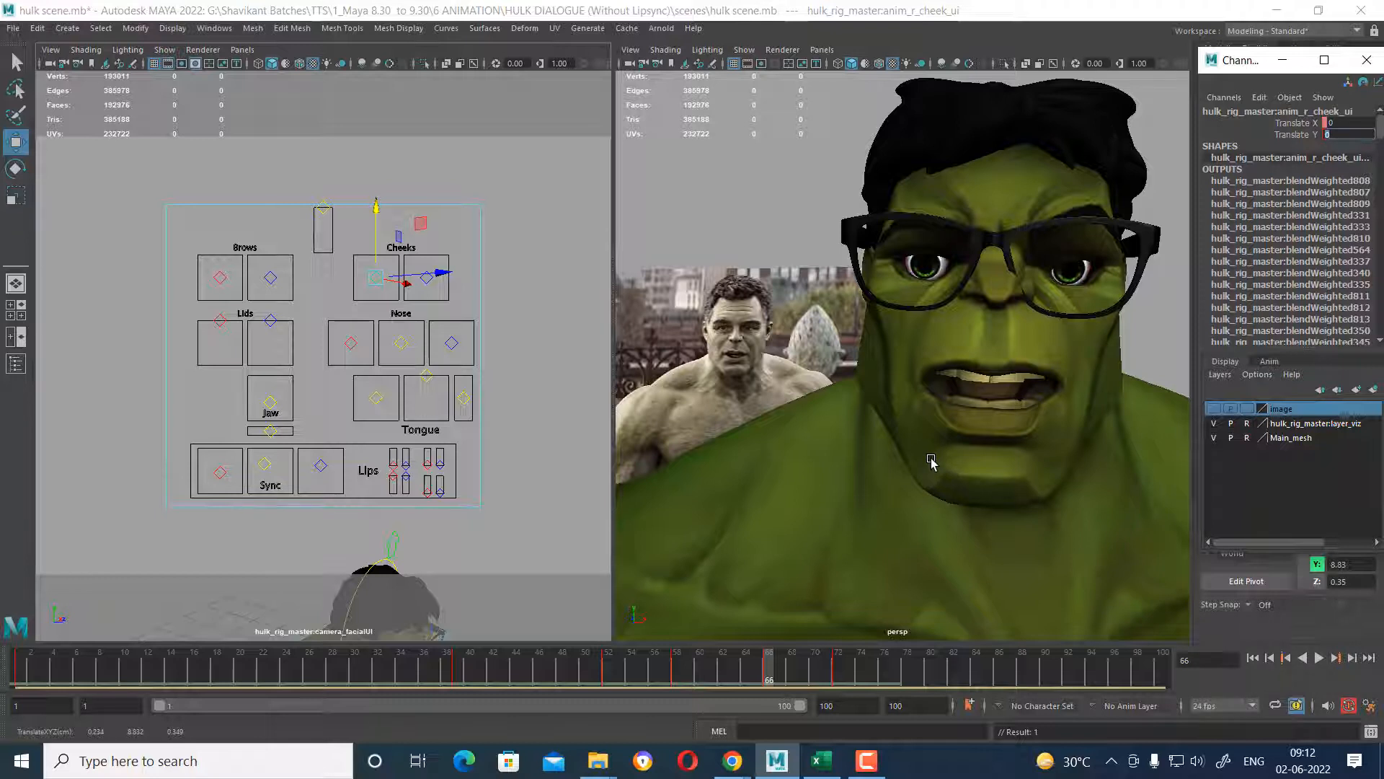
Play and scrub the animation in the perspective view to compare Hulk's mouth with the reference, stopping on frame 68.
drag(769, 671, 685, 671)
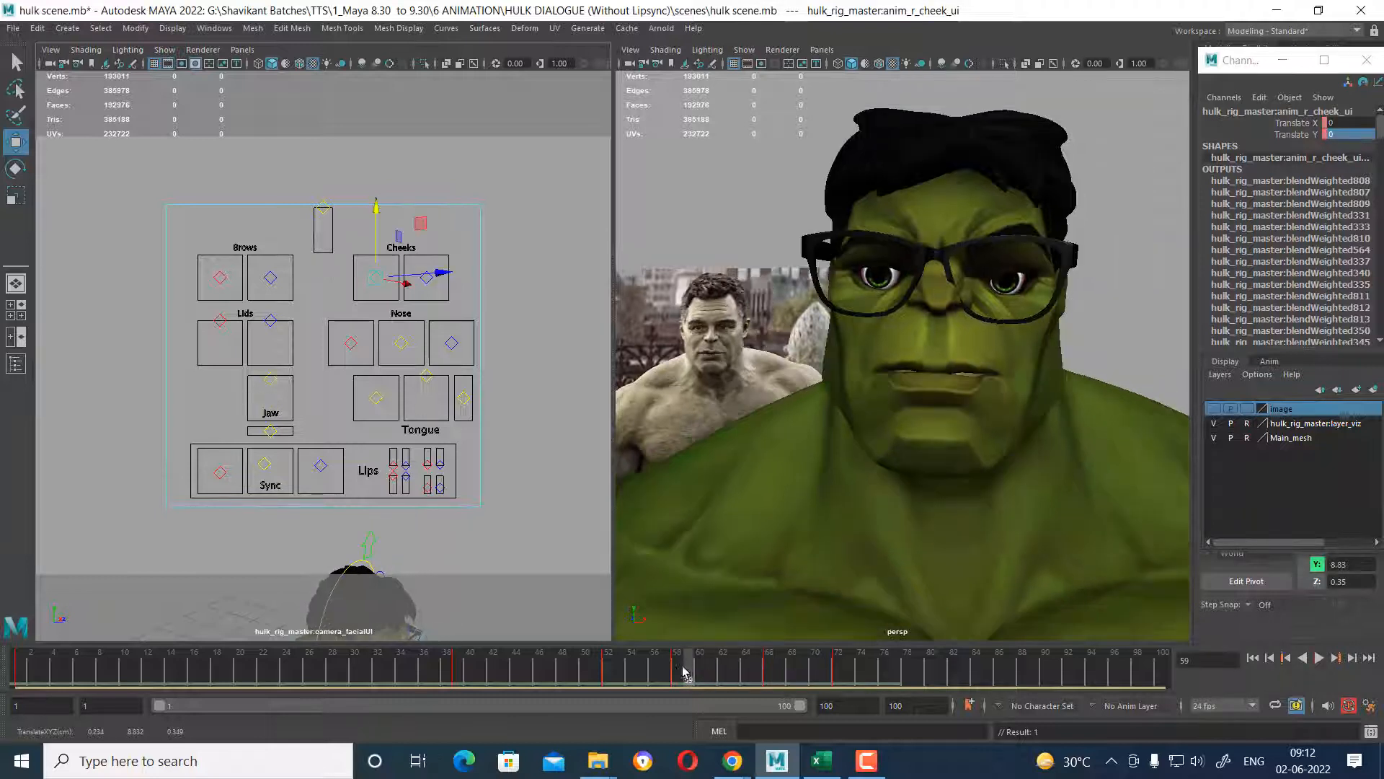
click(873, 670)
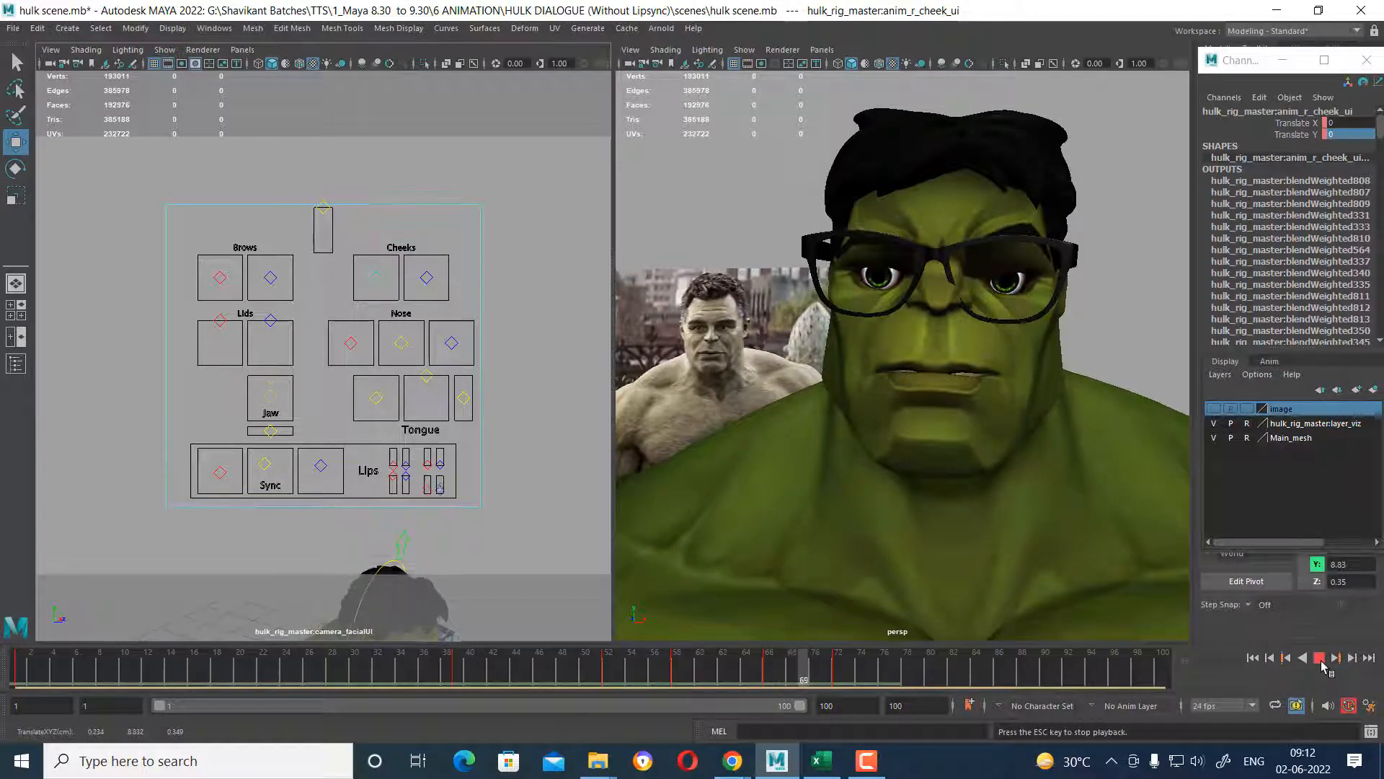
alt+right_drag(827, 471, 843, 402)
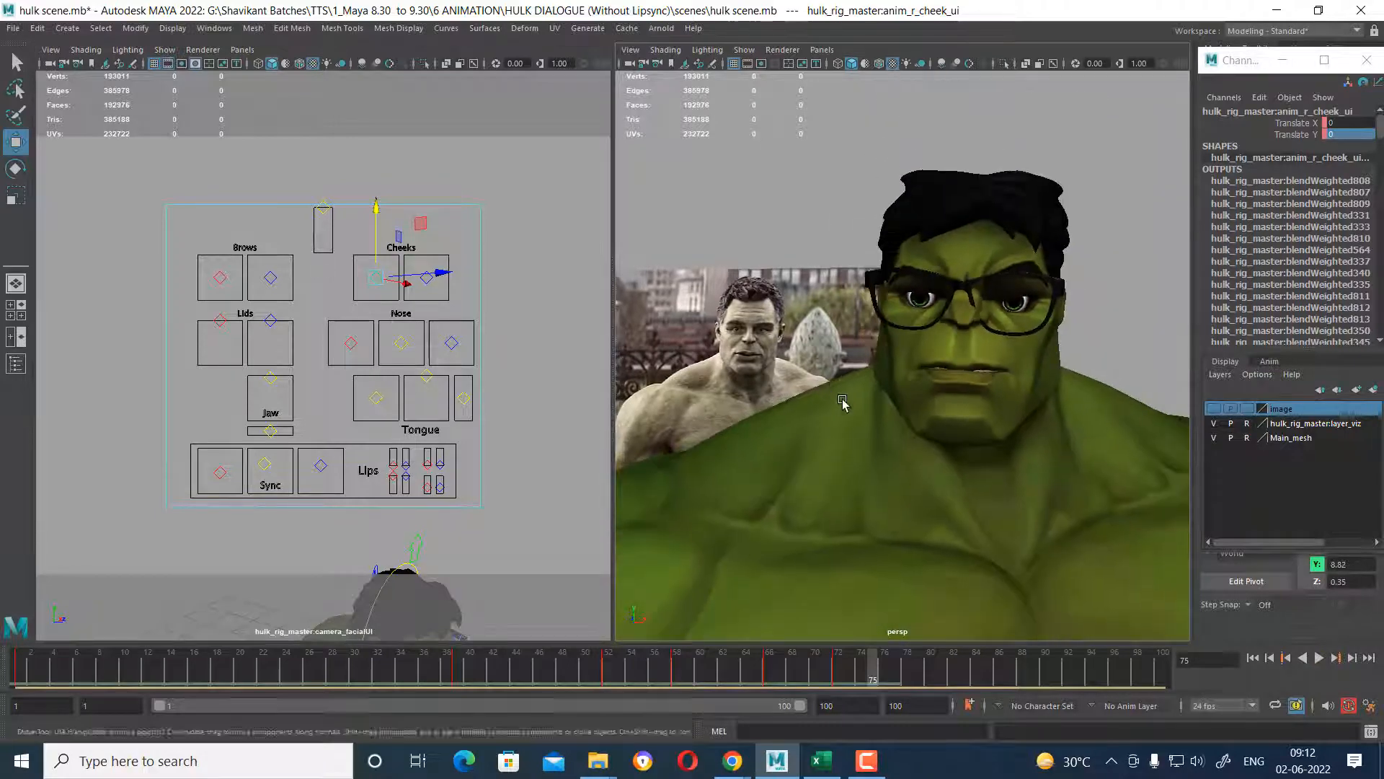
alt+drag(844, 402, 928, 477)
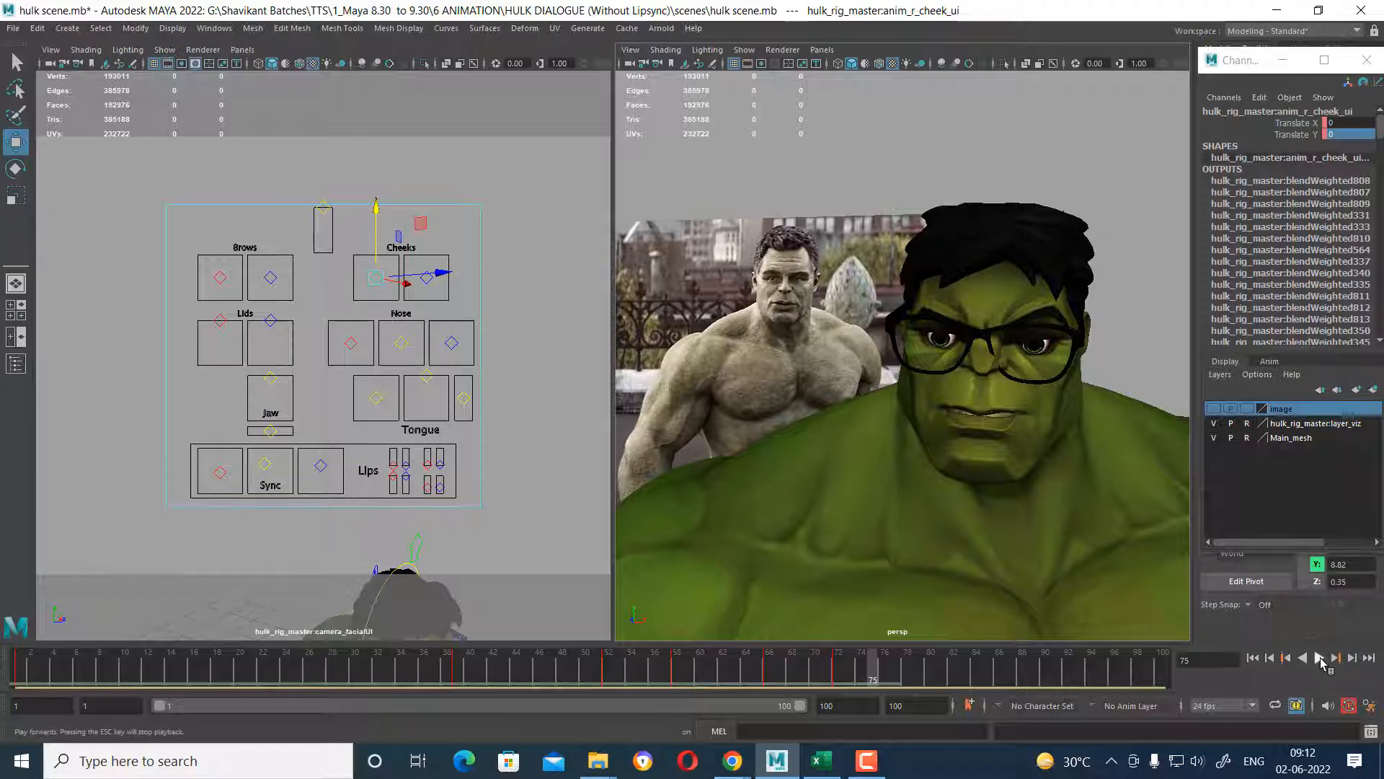
click(1321, 658)
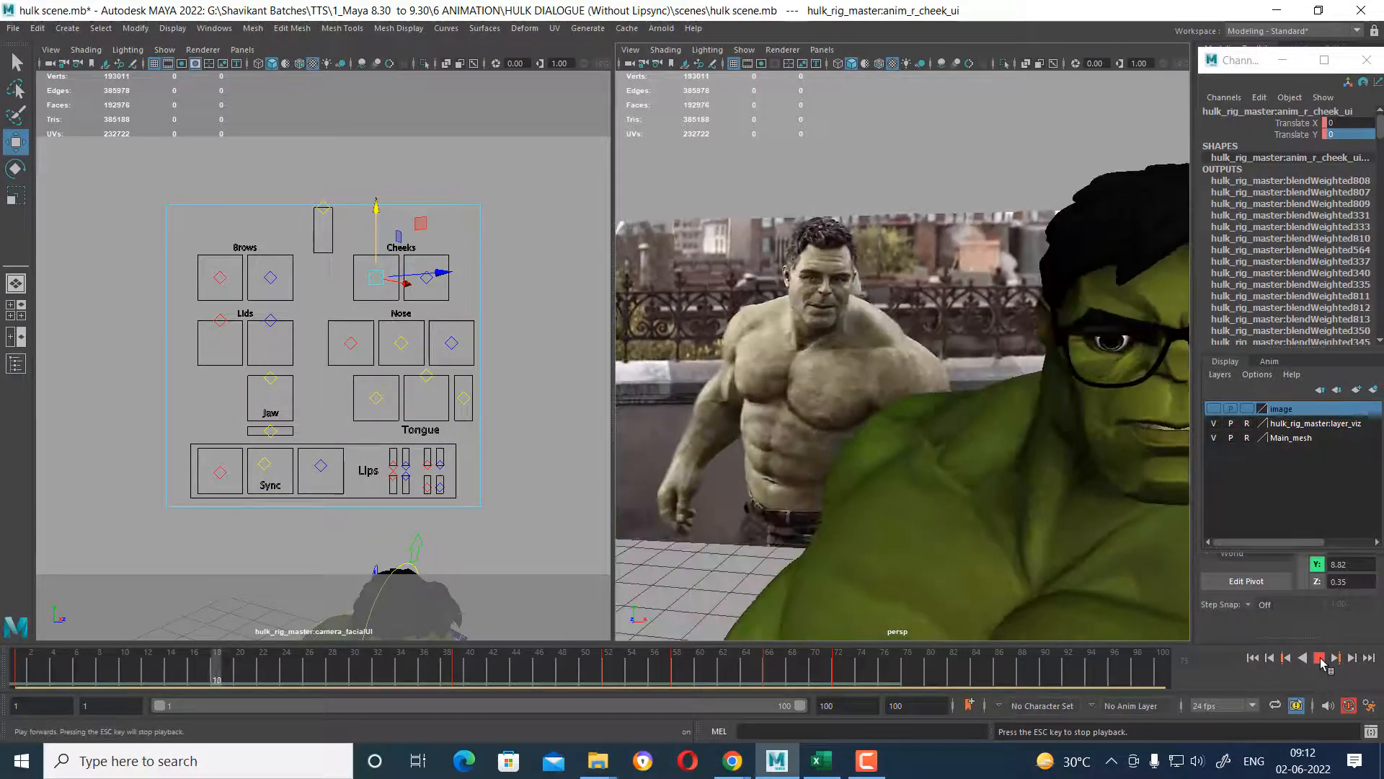
key(space)
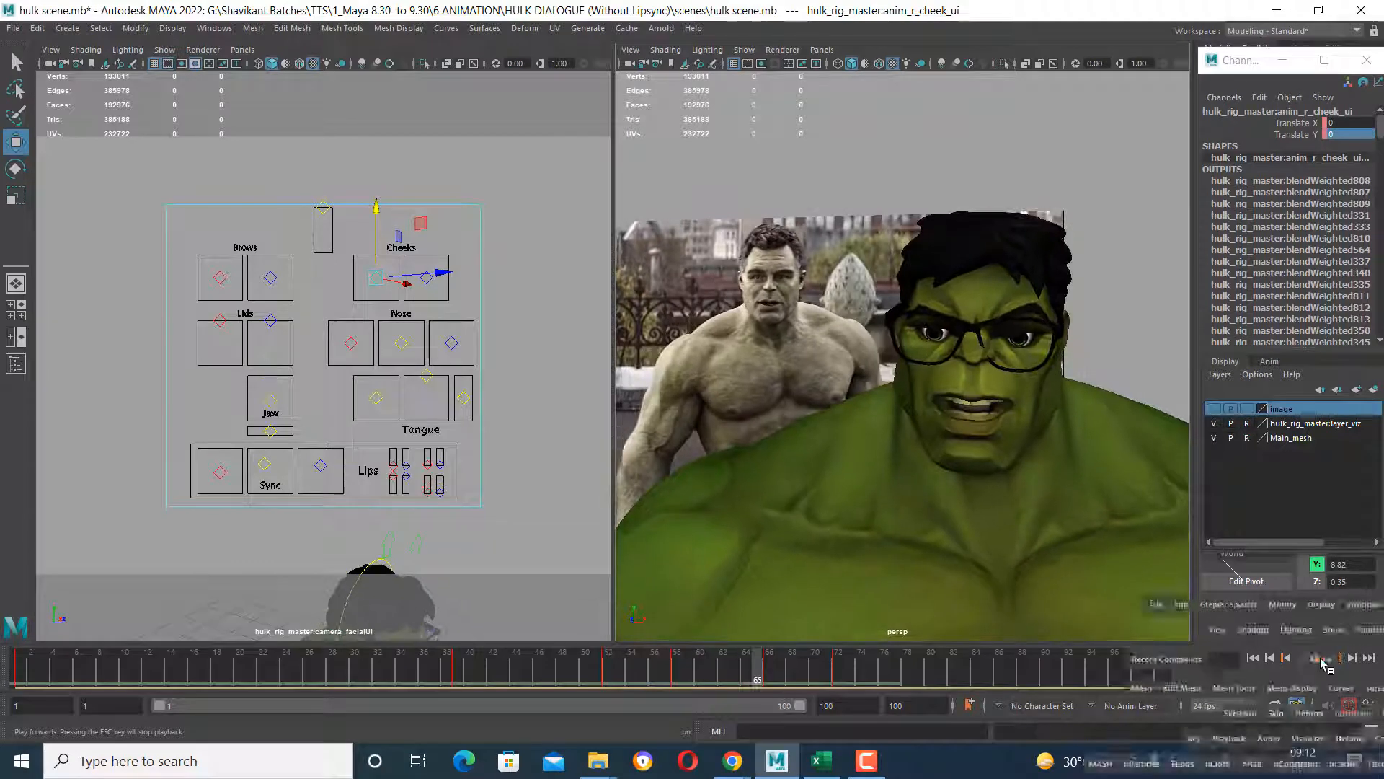
click(1322, 660)
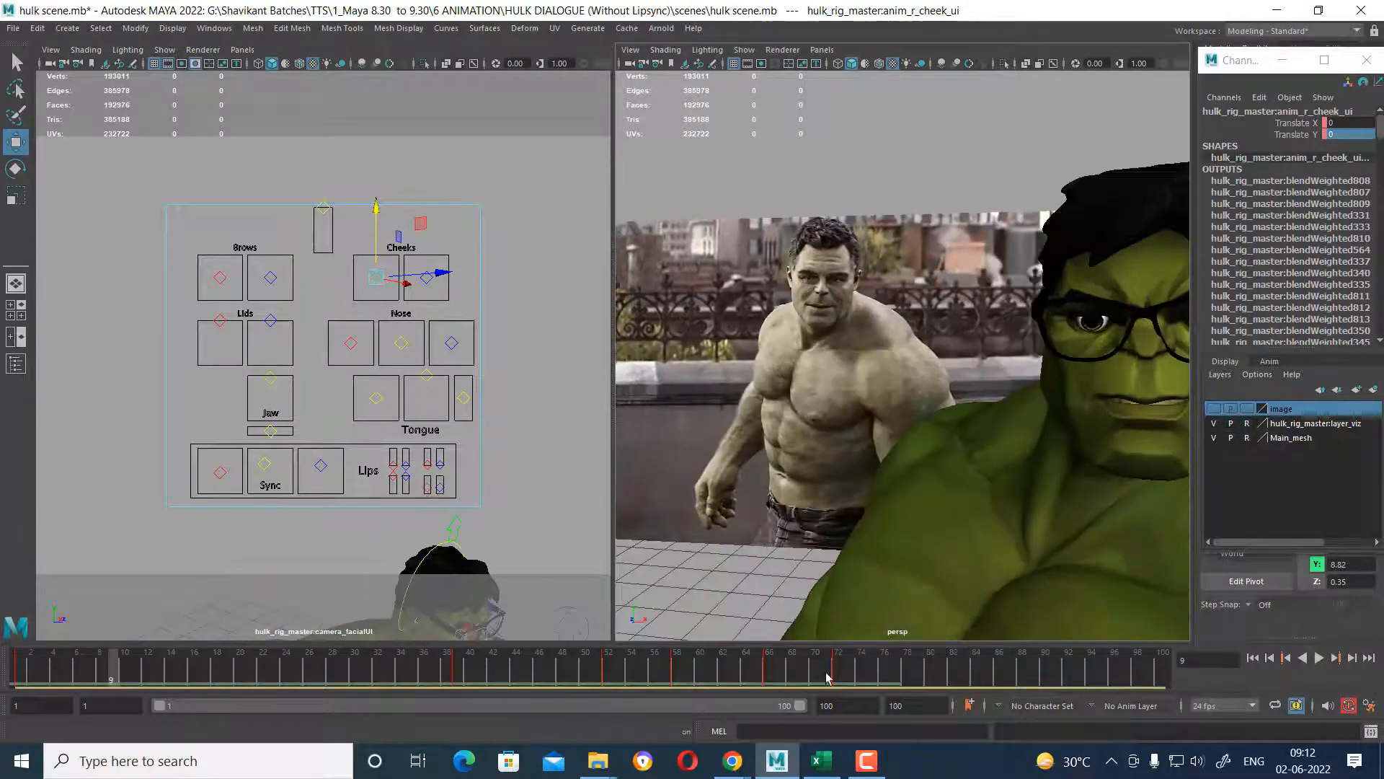
mouse_move(822, 674)
mouse_down()
mouse_move(627, 668)
mouse_move(767, 678)
mouse_move(643, 678)
mouse_up()
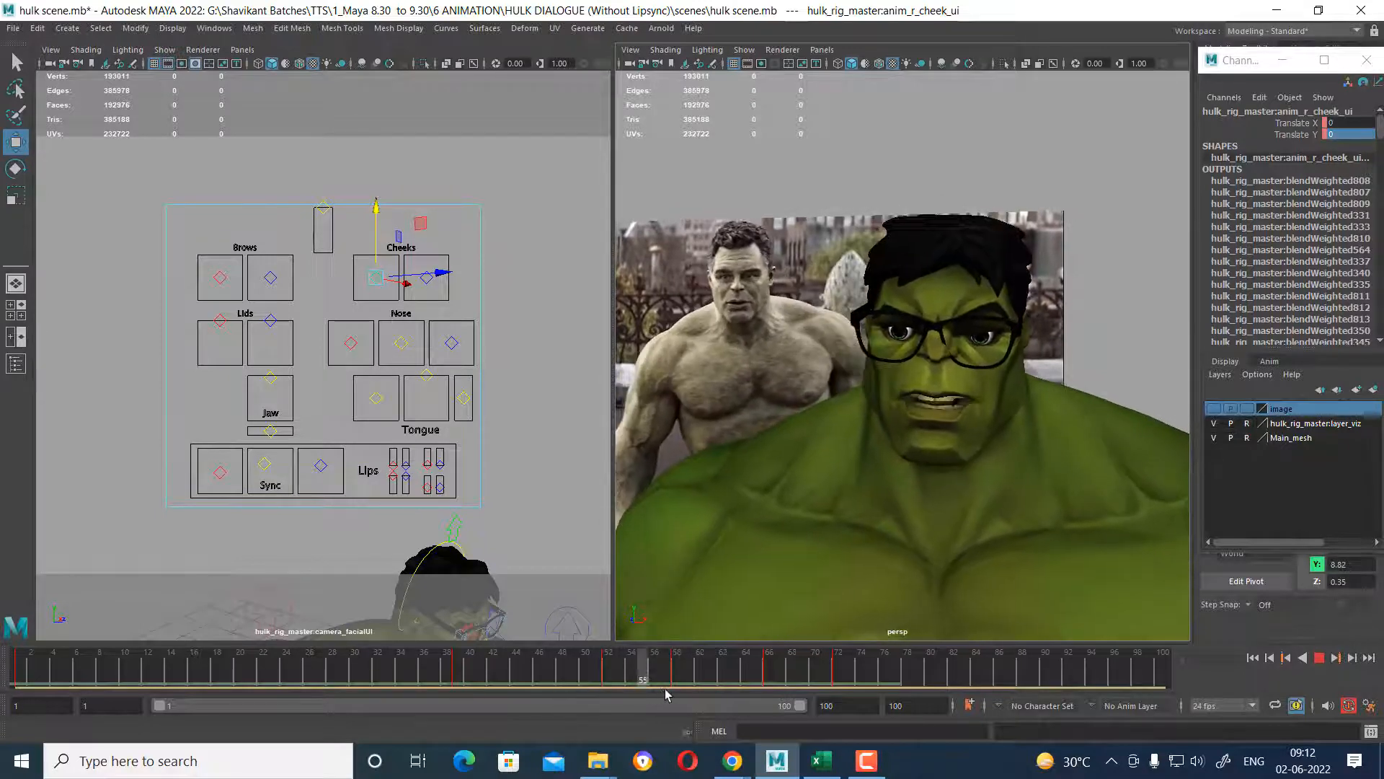
click(1320, 658)
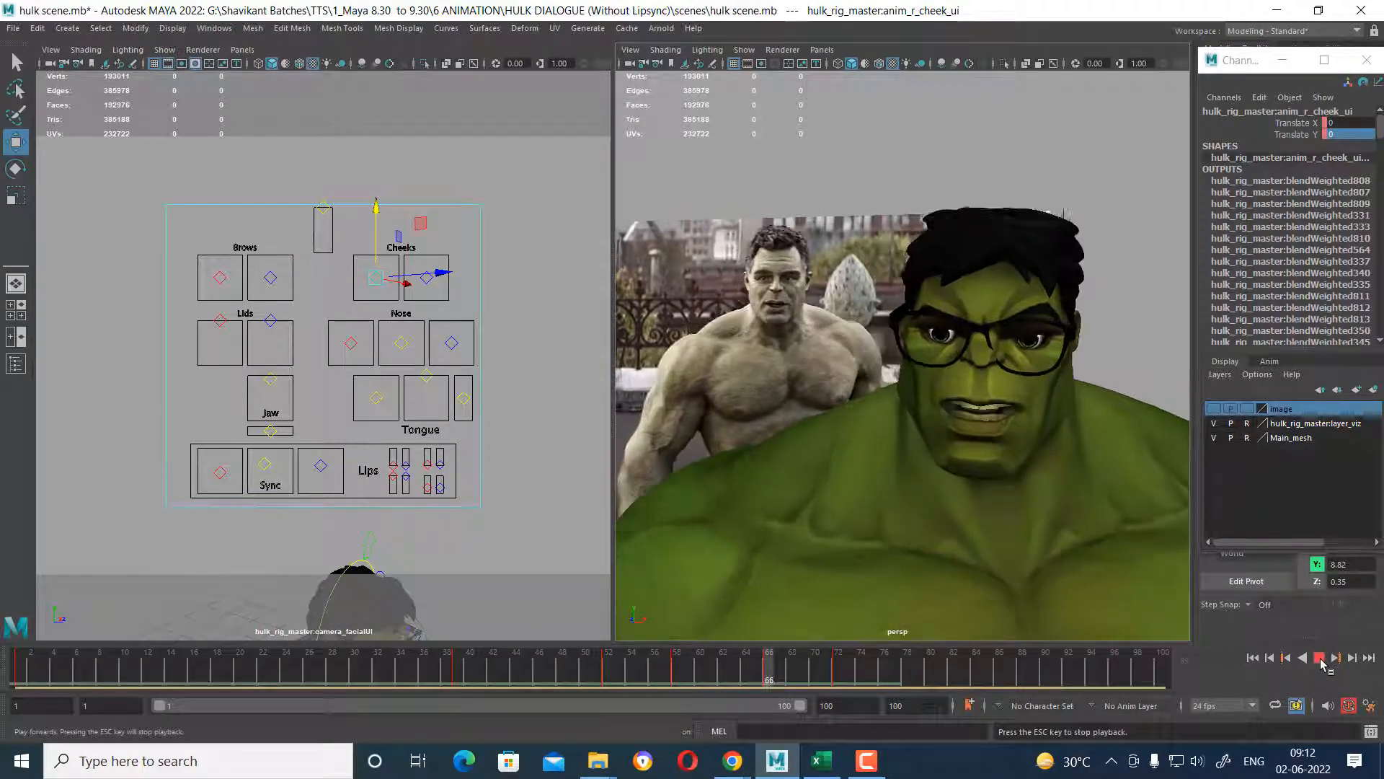
click(1320, 658)
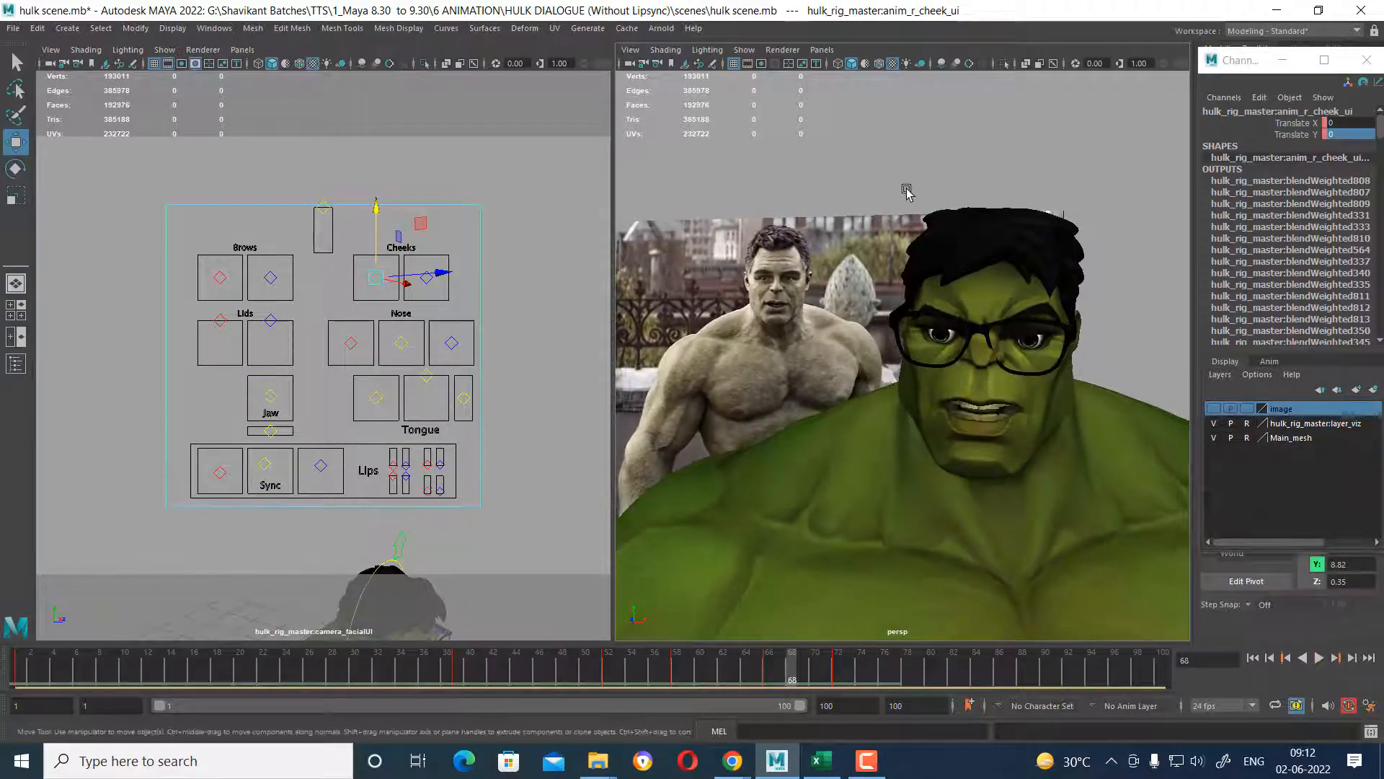
Look through camera1, open its shape attributes and move the floating channel box clear of them.
click(822, 49)
mouse_move(887, 64)
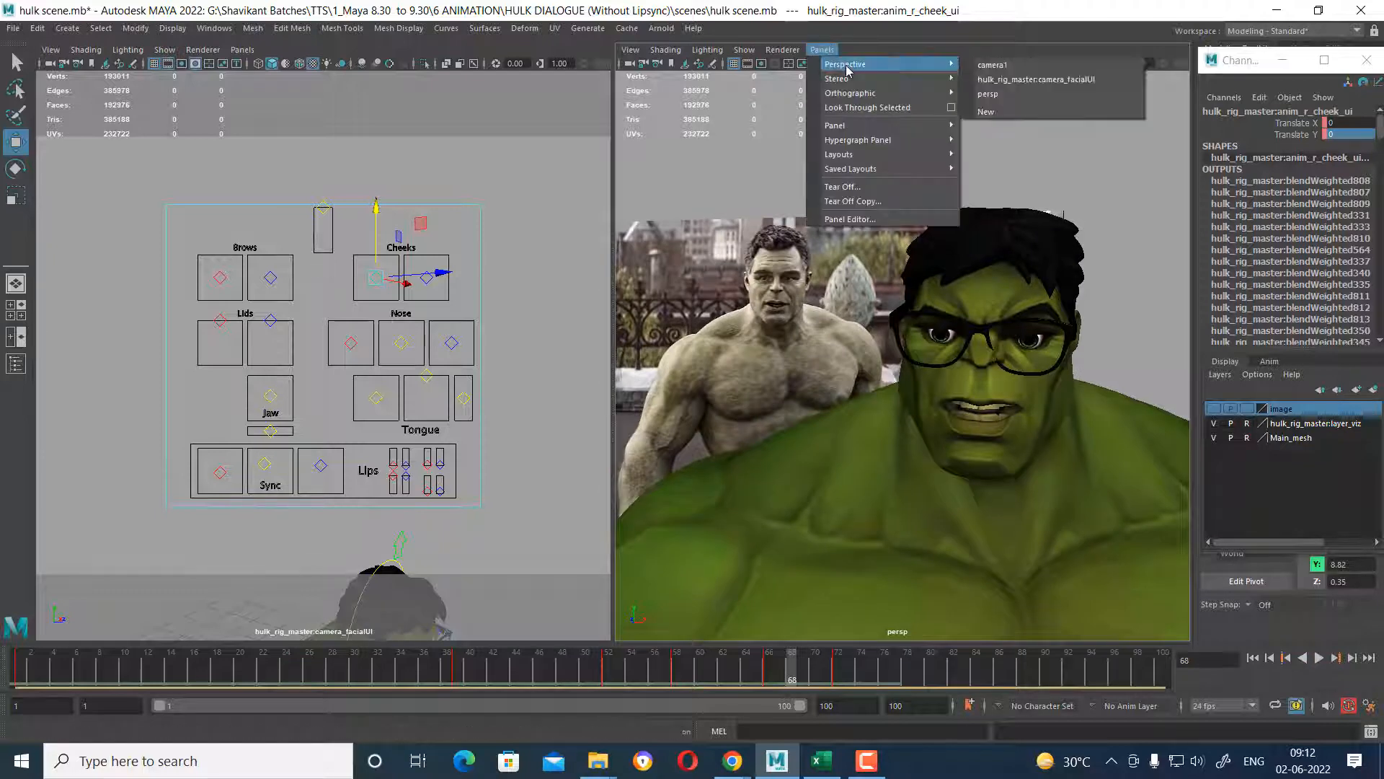
click(1053, 65)
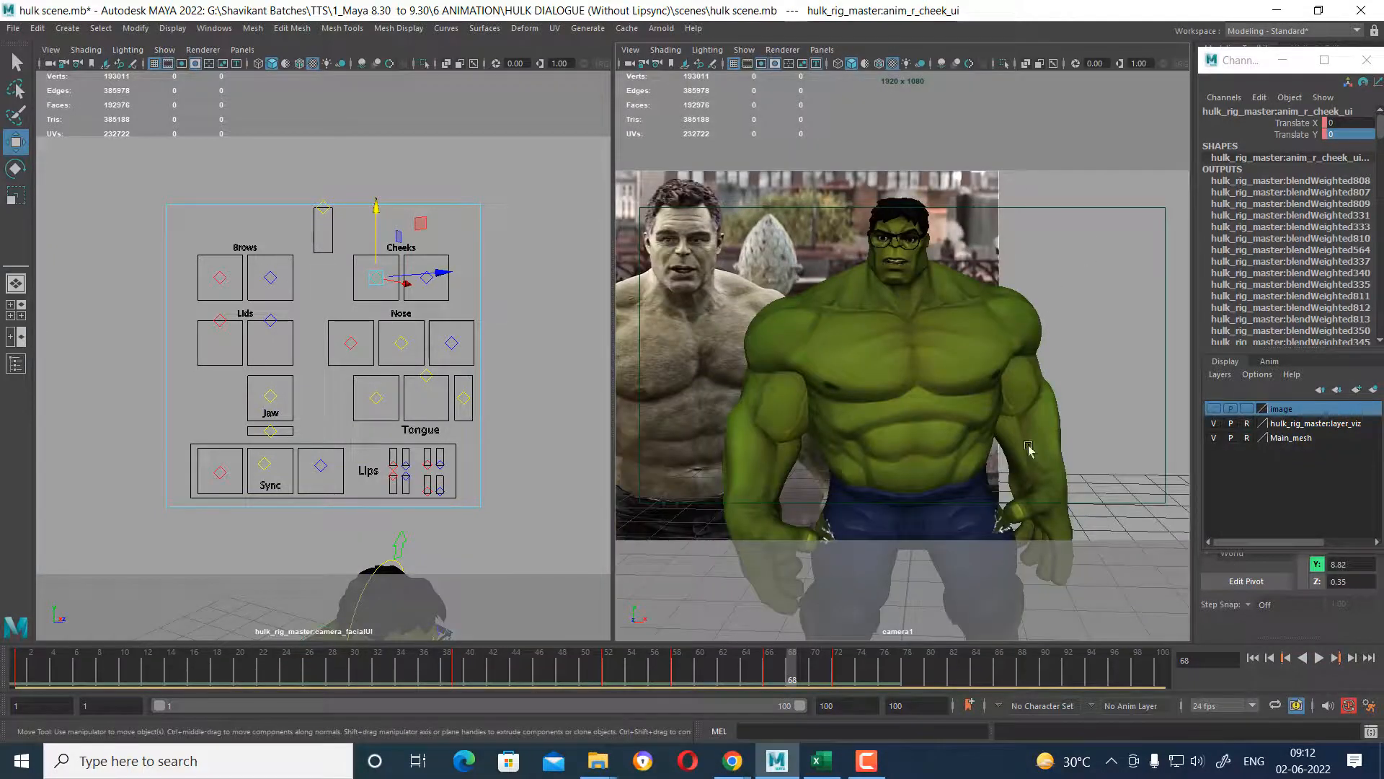
click(629, 63)
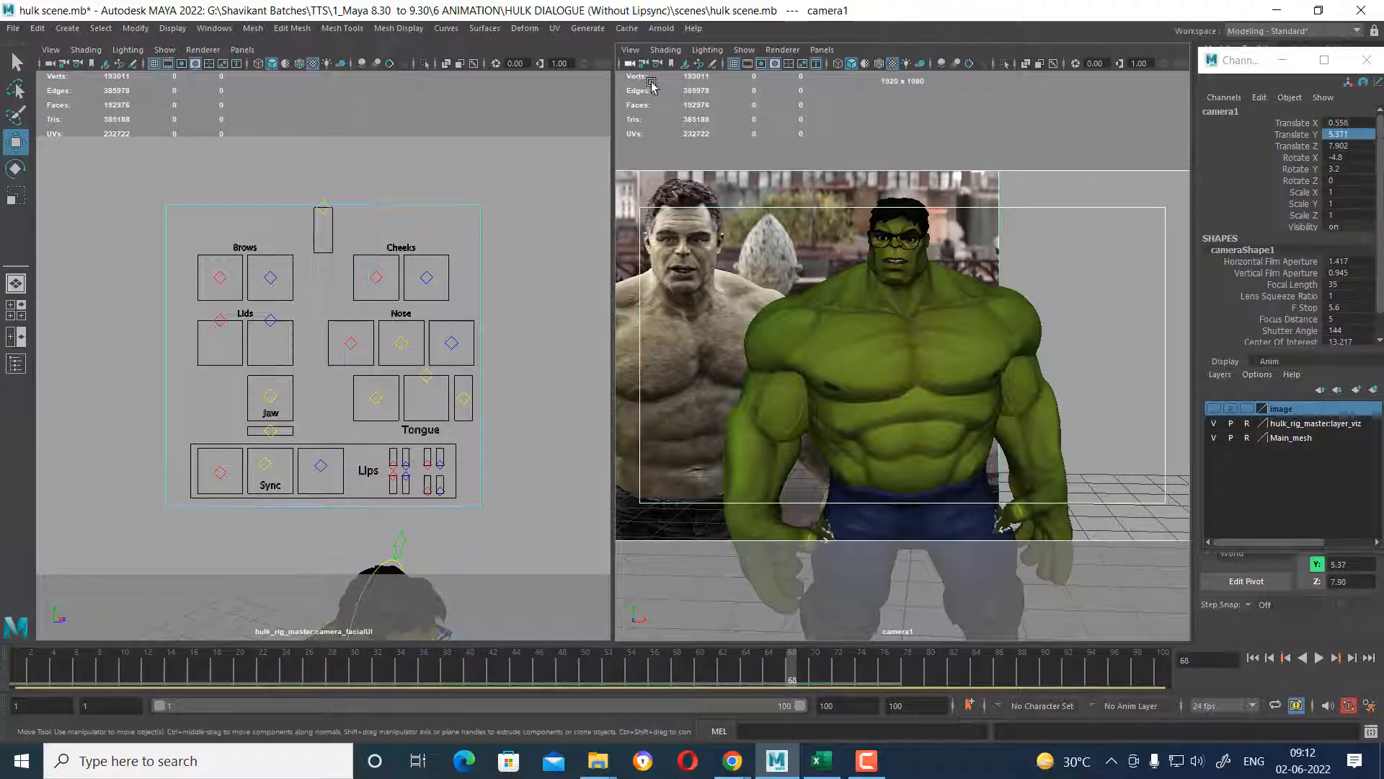
key(ctrl+a)
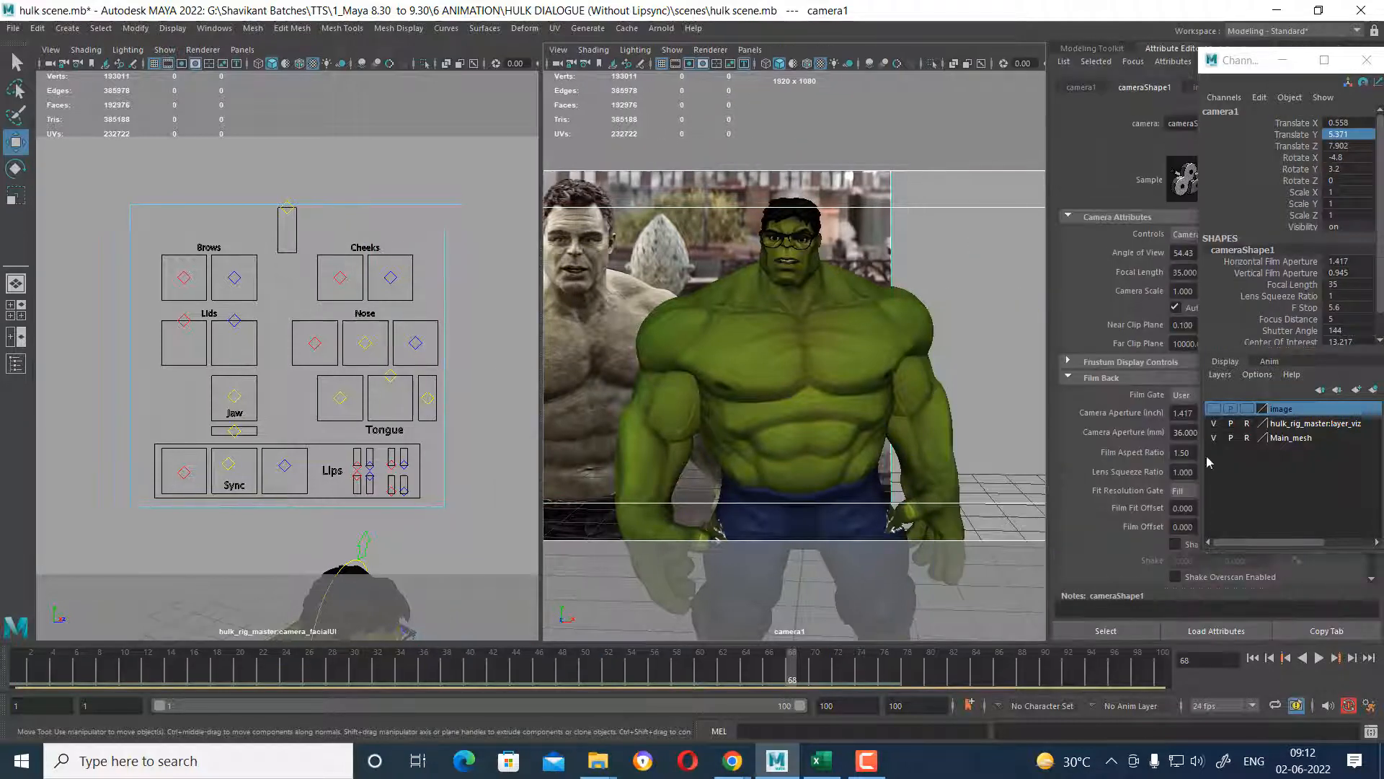
drag(1240, 60, 259, 242)
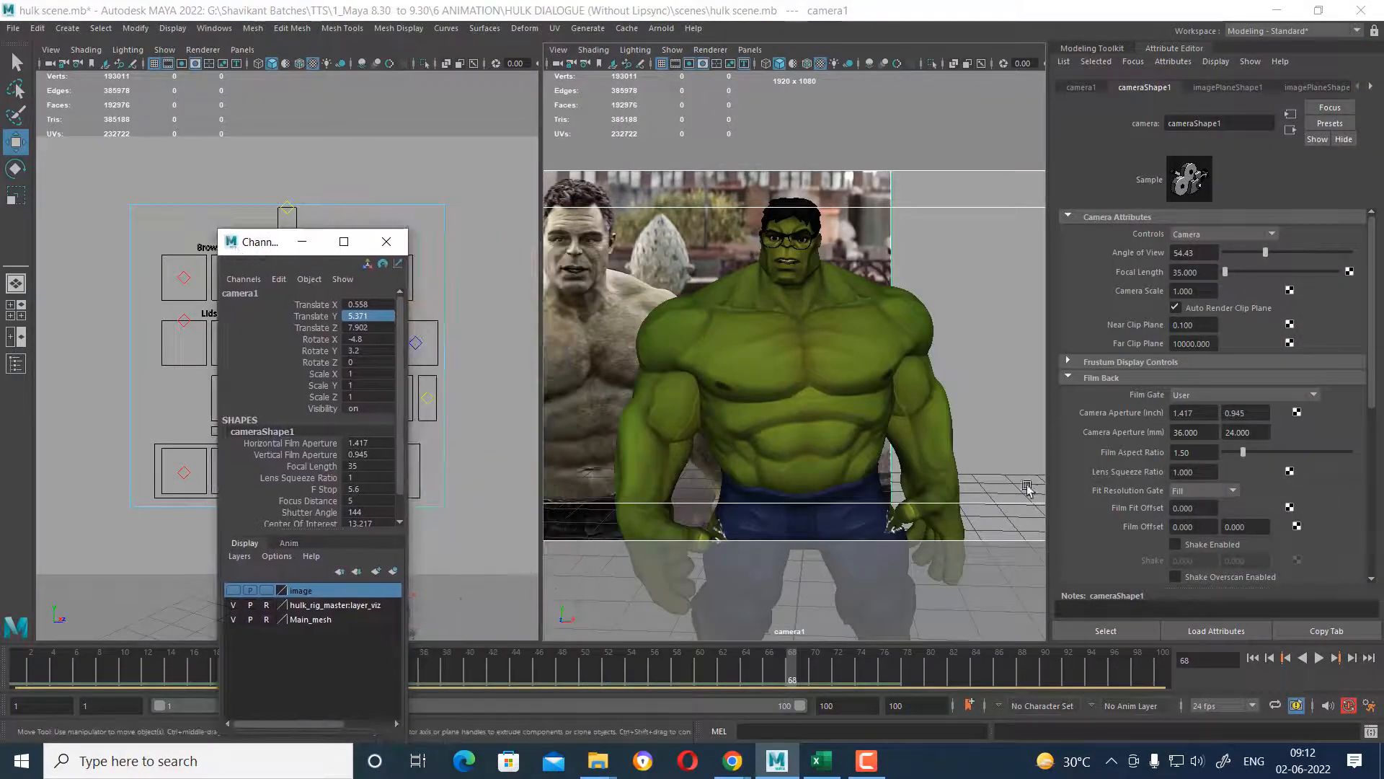
Set camera1's Overscan to 0.7 in its display options.
scroll(1243, 515, down, 5)
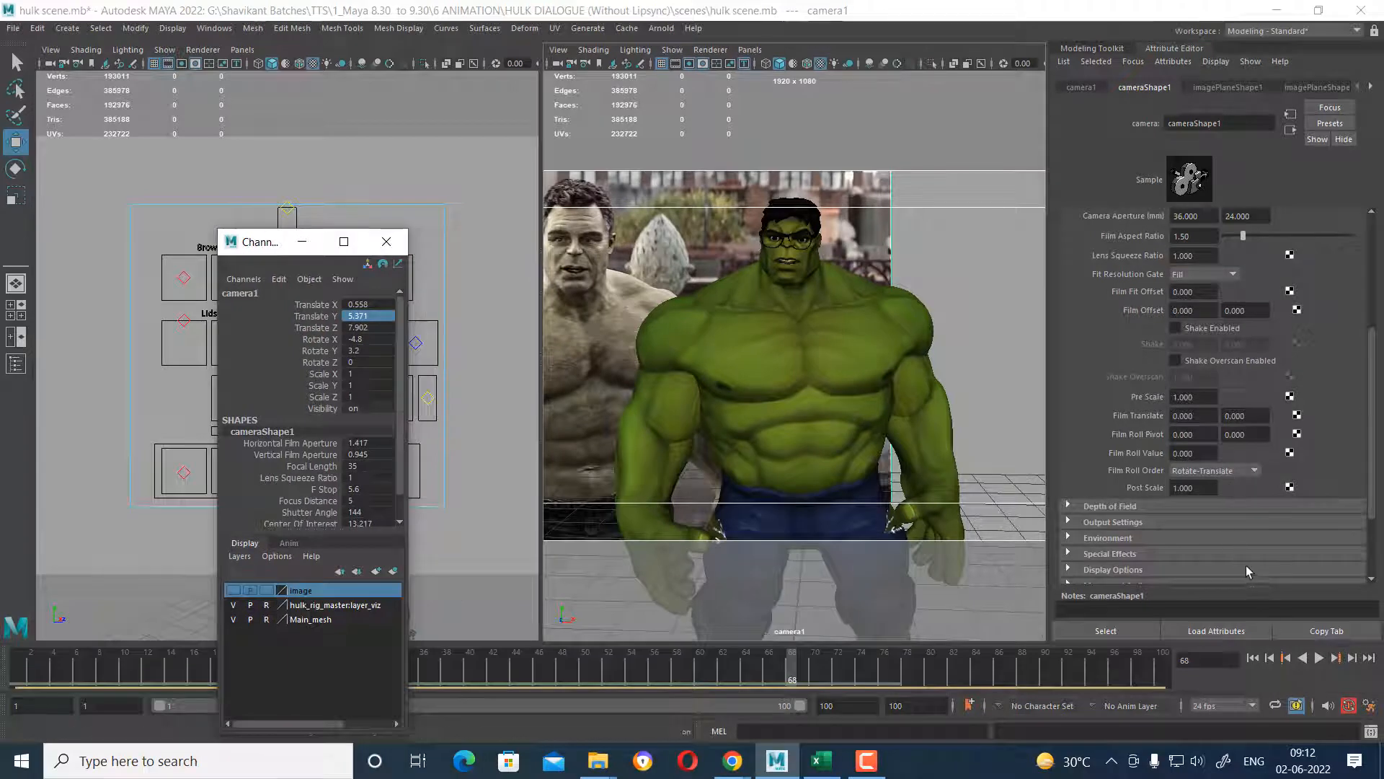
scroll(1226, 548, down, 2)
scroll(1197, 517, down, 1)
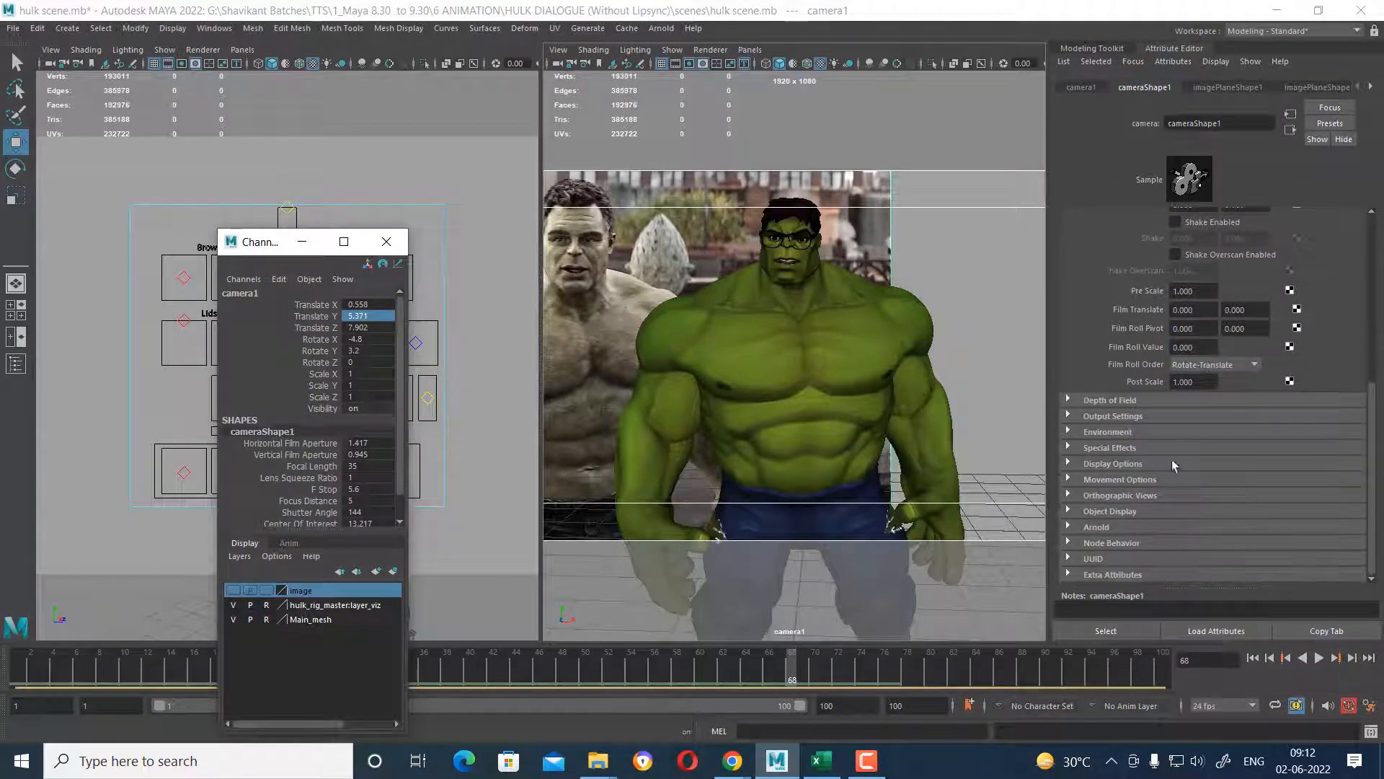
click(1134, 465)
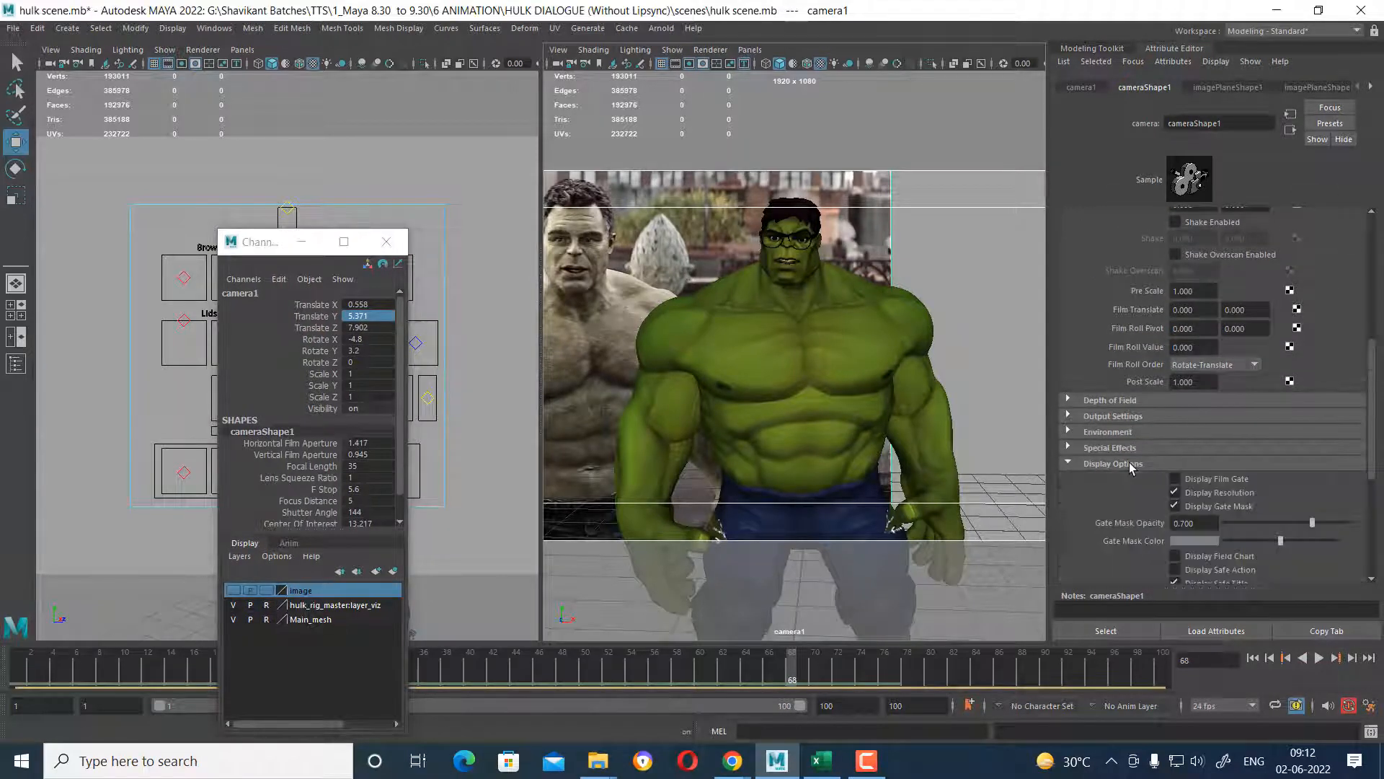
scroll(1214, 536, down, 3)
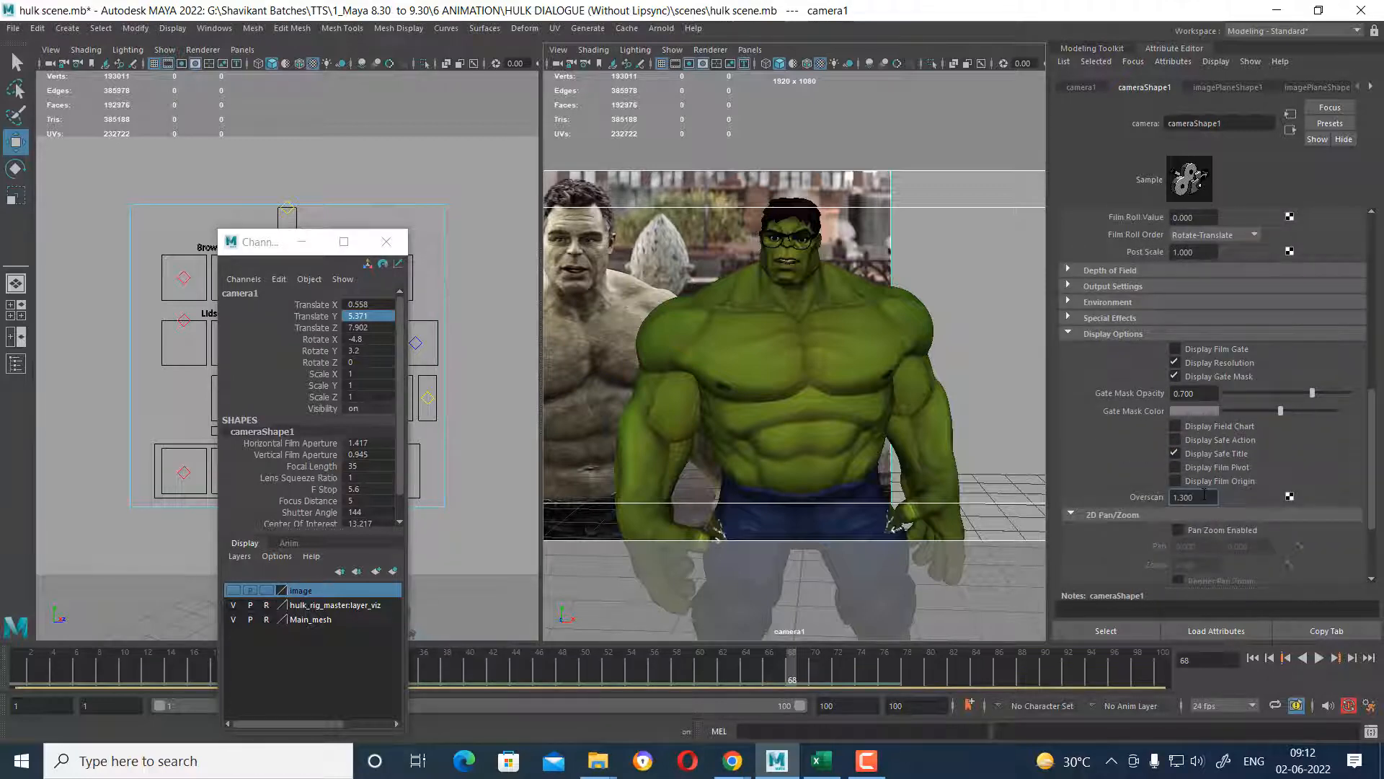
ctrl+drag(1204, 495, 1200, 492)
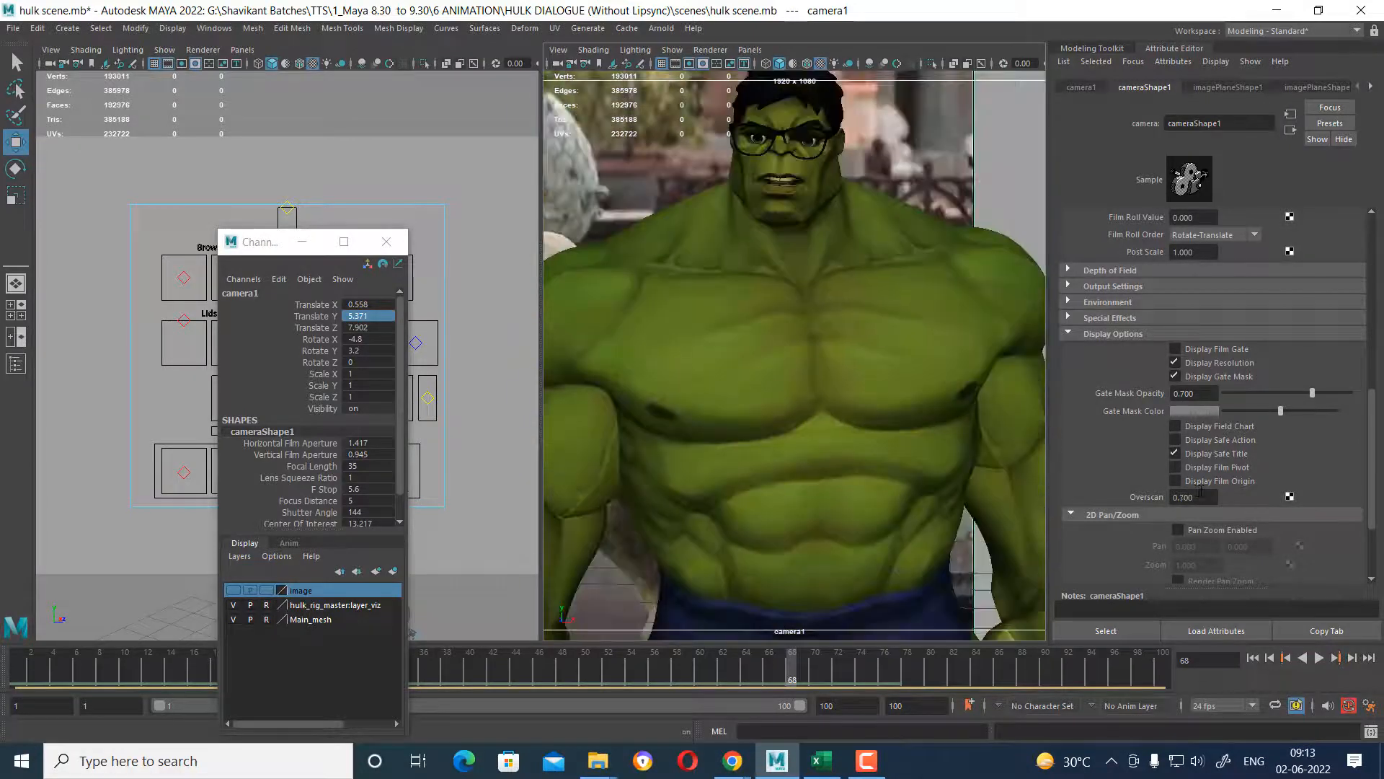
Enable 2D pan/zoom on camera1 with Pan -0.1 and 0.3, then play the animation and stop on frame 62.
click(1206, 528)
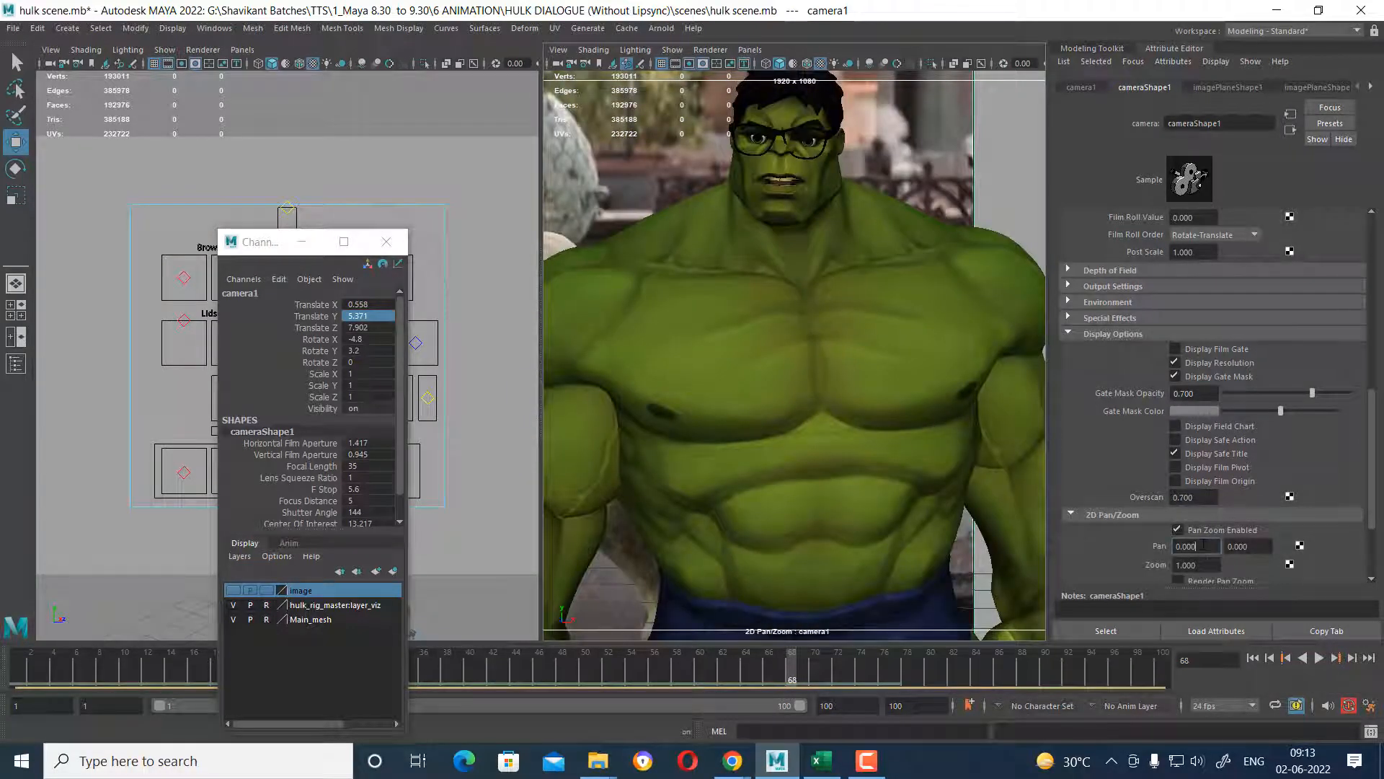
ctrl+drag(1202, 545, 1254, 543)
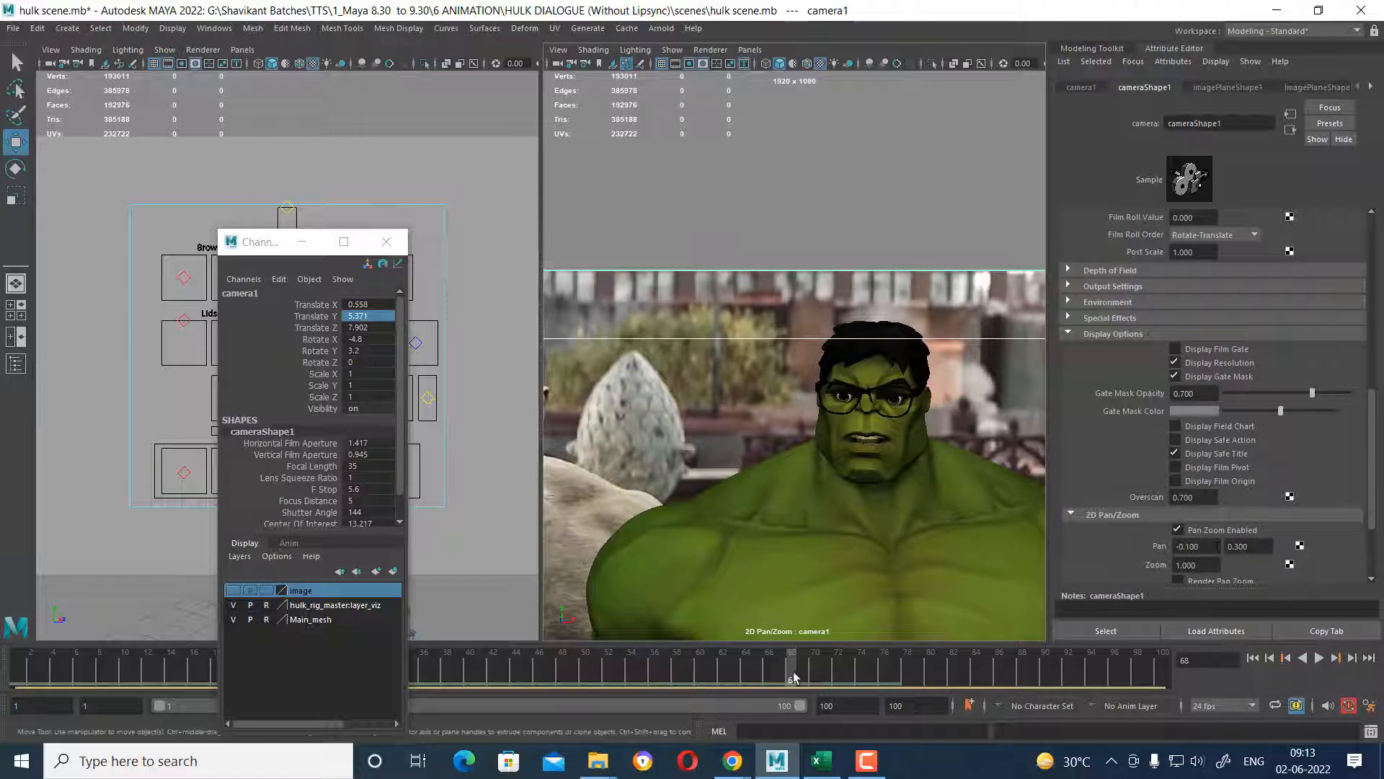
key(alt+v)
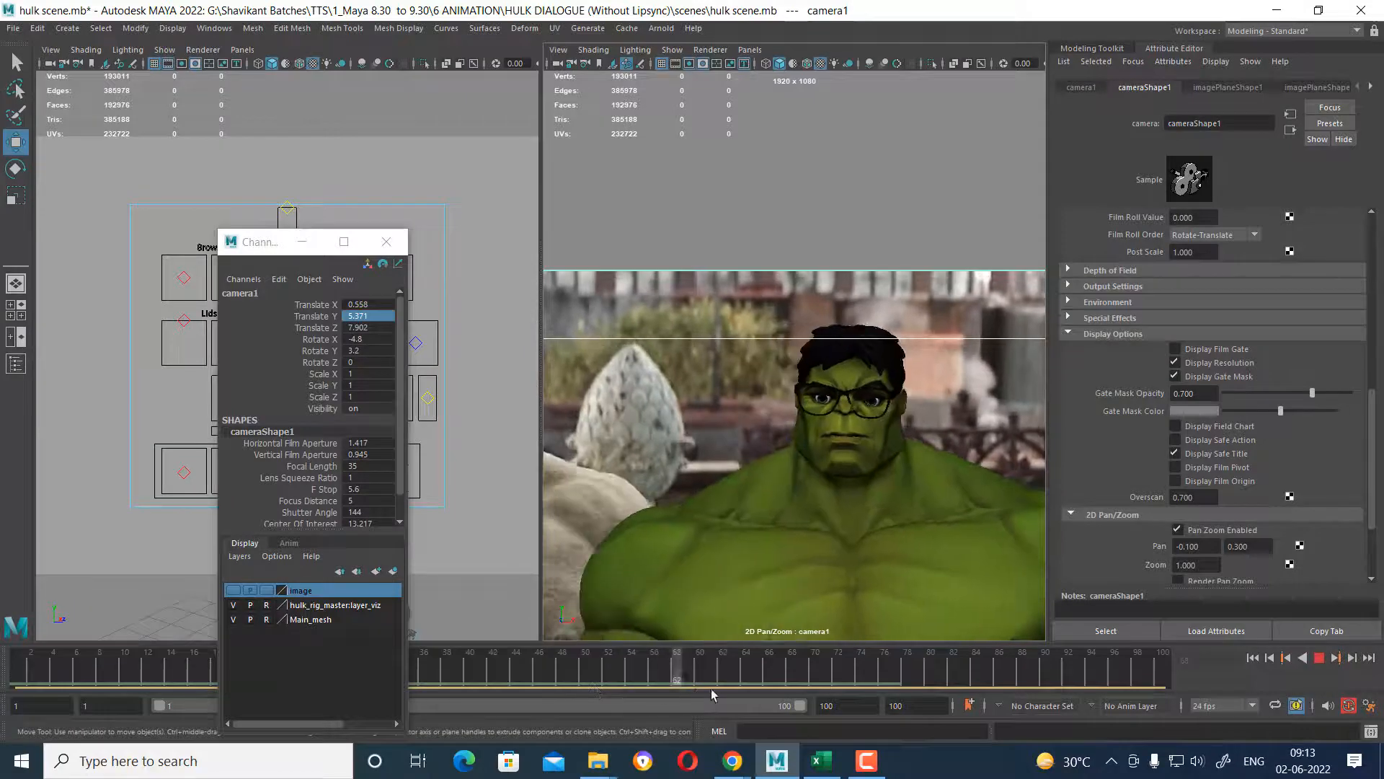
key(alt+v)
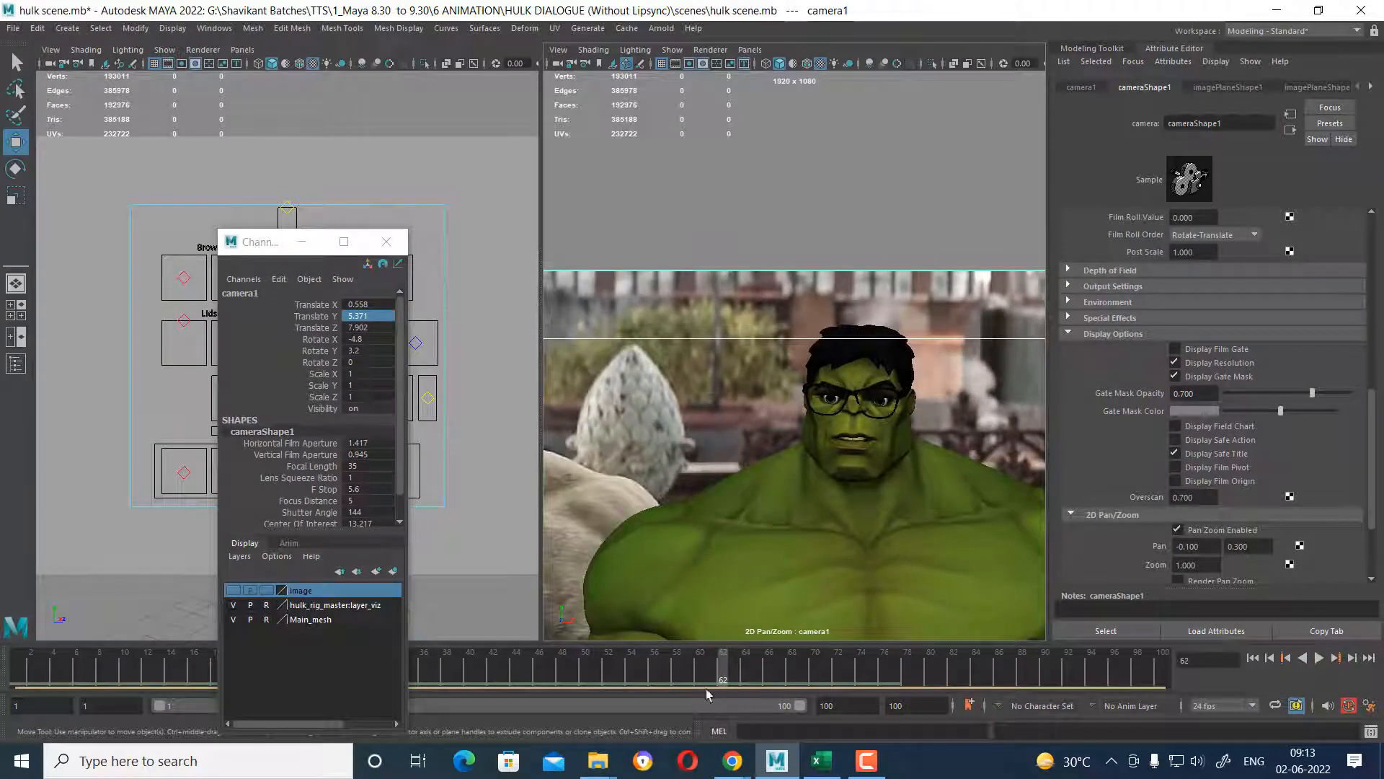
Set imagePlane2's horizontal Offset to -0.2, and play and scrub the animation to frame 56.
click(773, 274)
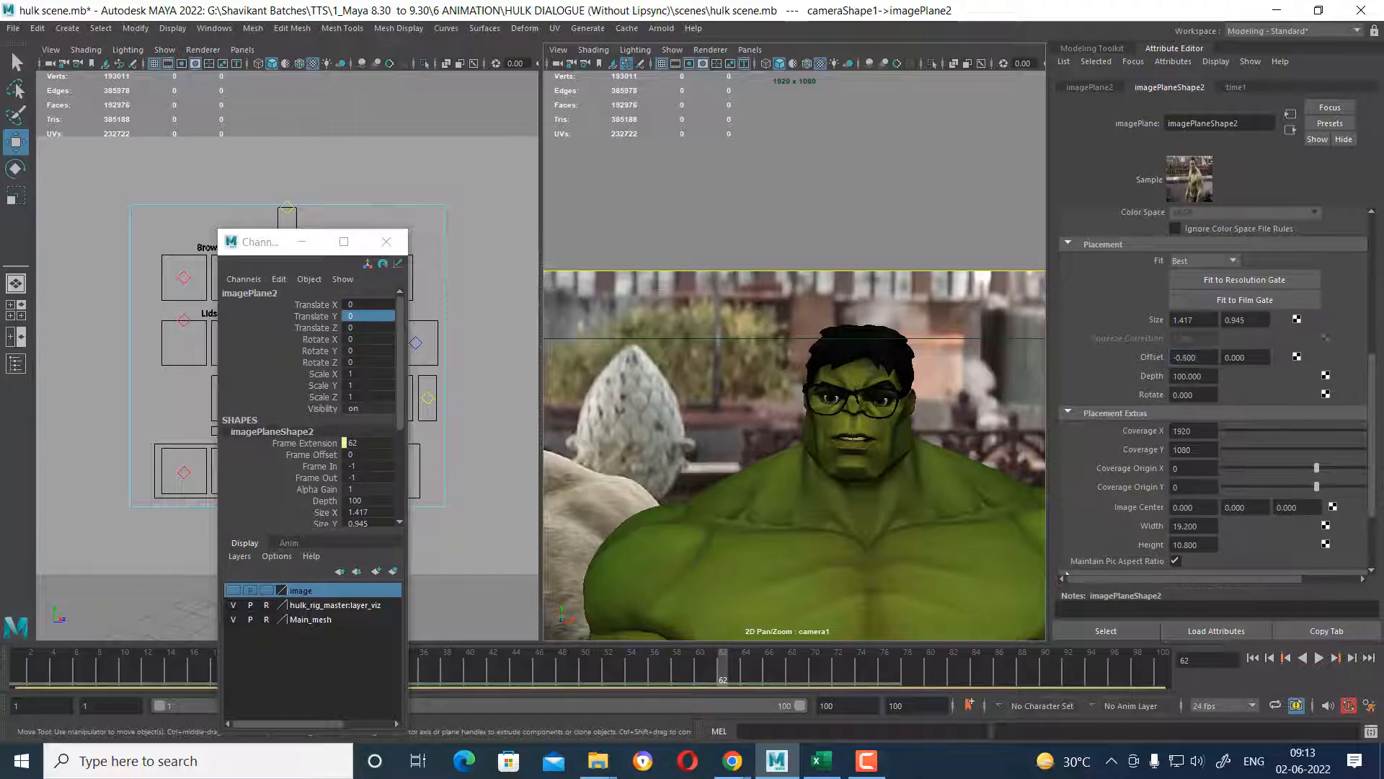
ctrl+drag(1172, 357, 1209, 358)
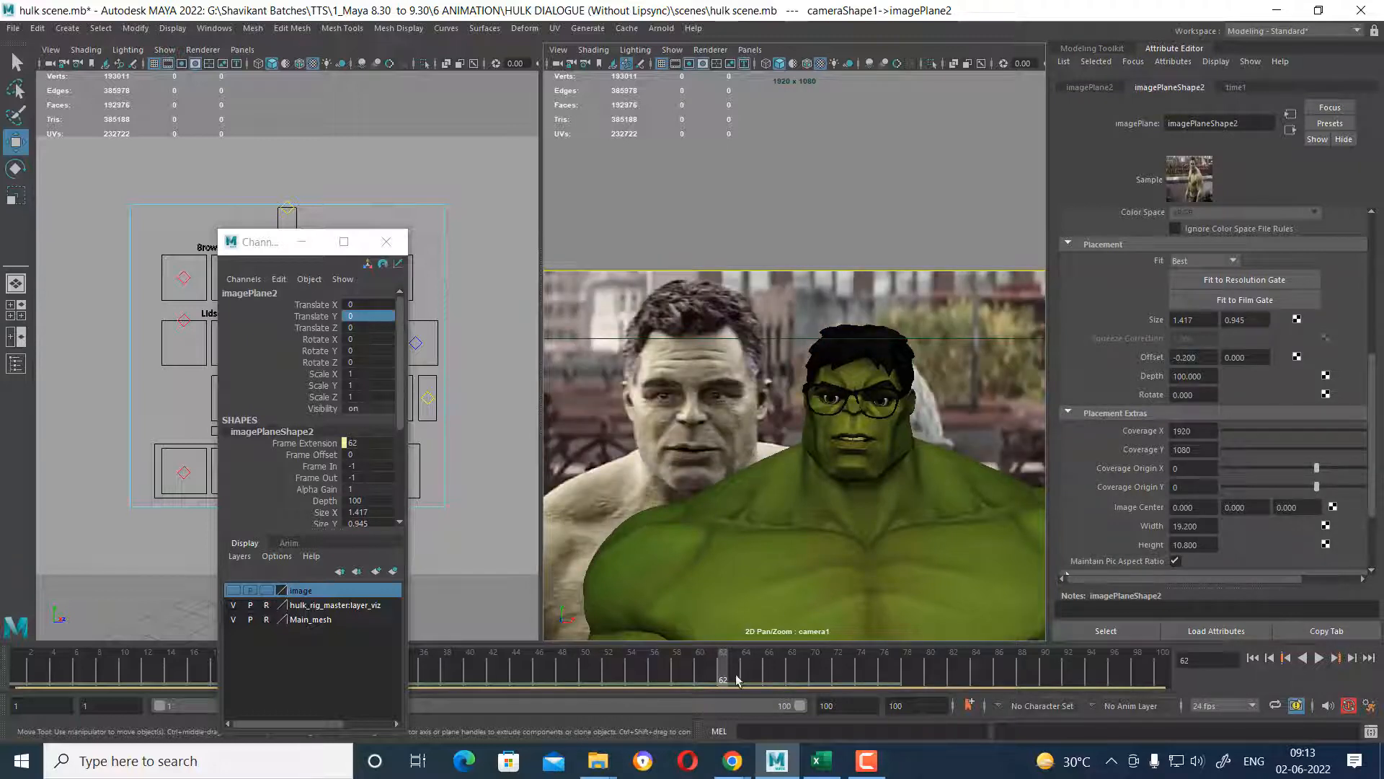
key(alt+v)
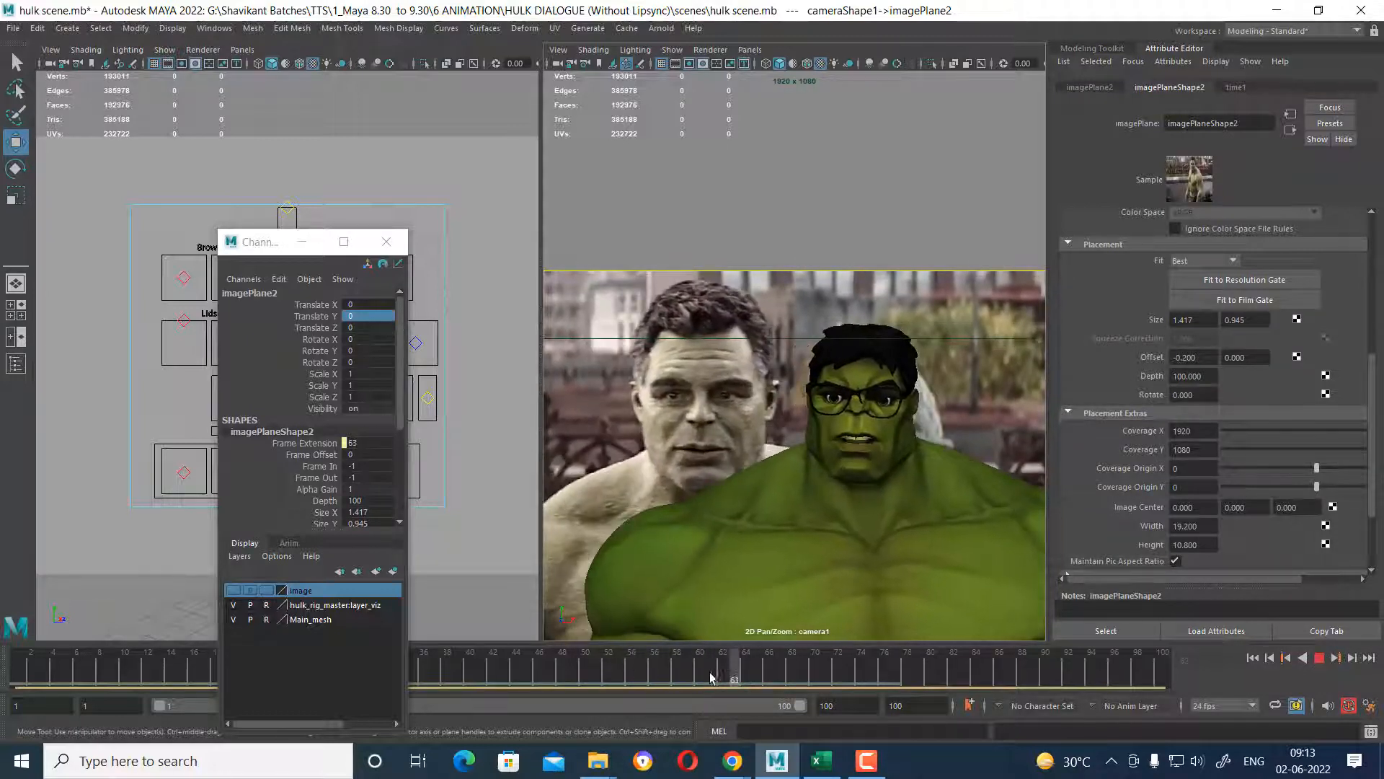
mouse_move(710, 678)
mouse_down()
mouse_move(652, 676)
mouse_move(778, 676)
mouse_move(658, 677)
mouse_up()
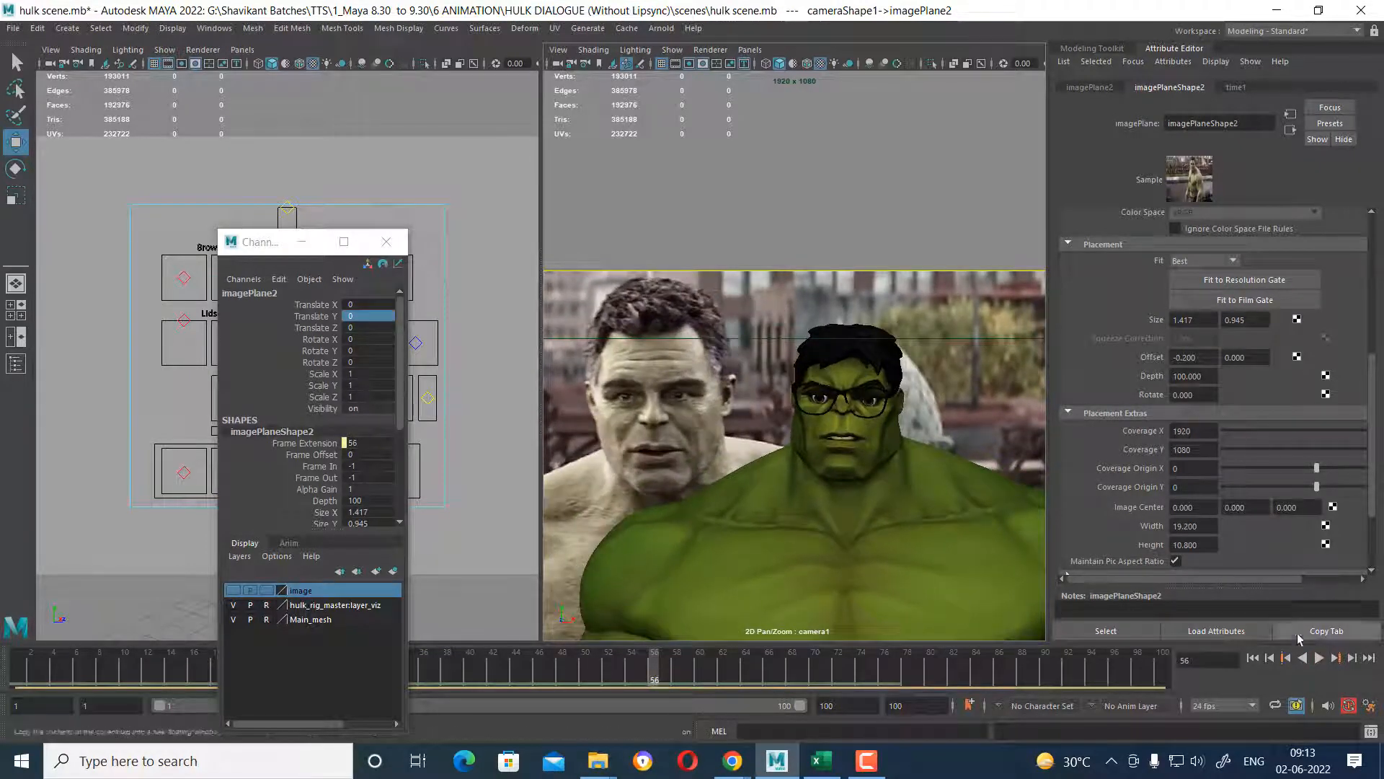
Move the floating channel box clear of the facial controls, and play and scrub the dialogue against the footage, stopping on frame 74.
click(296, 244)
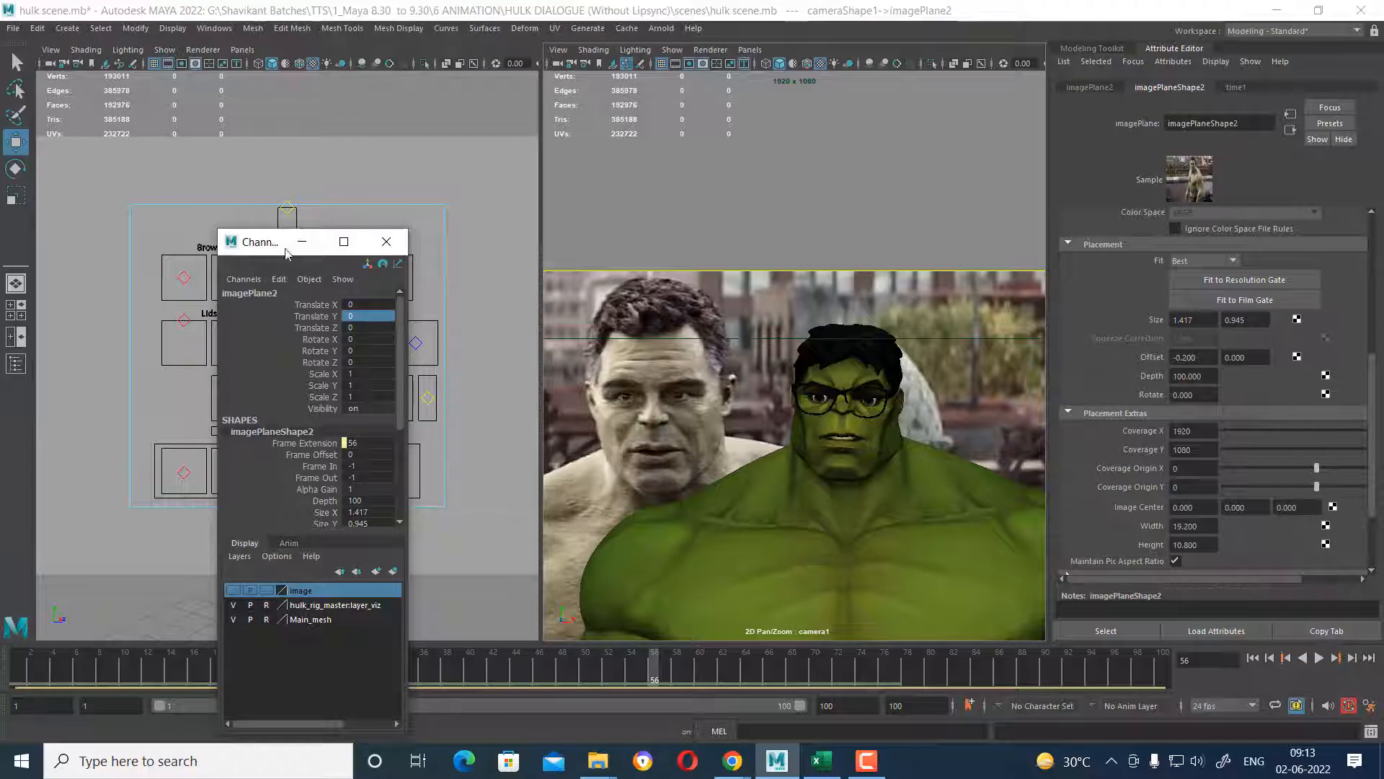
drag(351, 265, 1330, 118)
click(1320, 658)
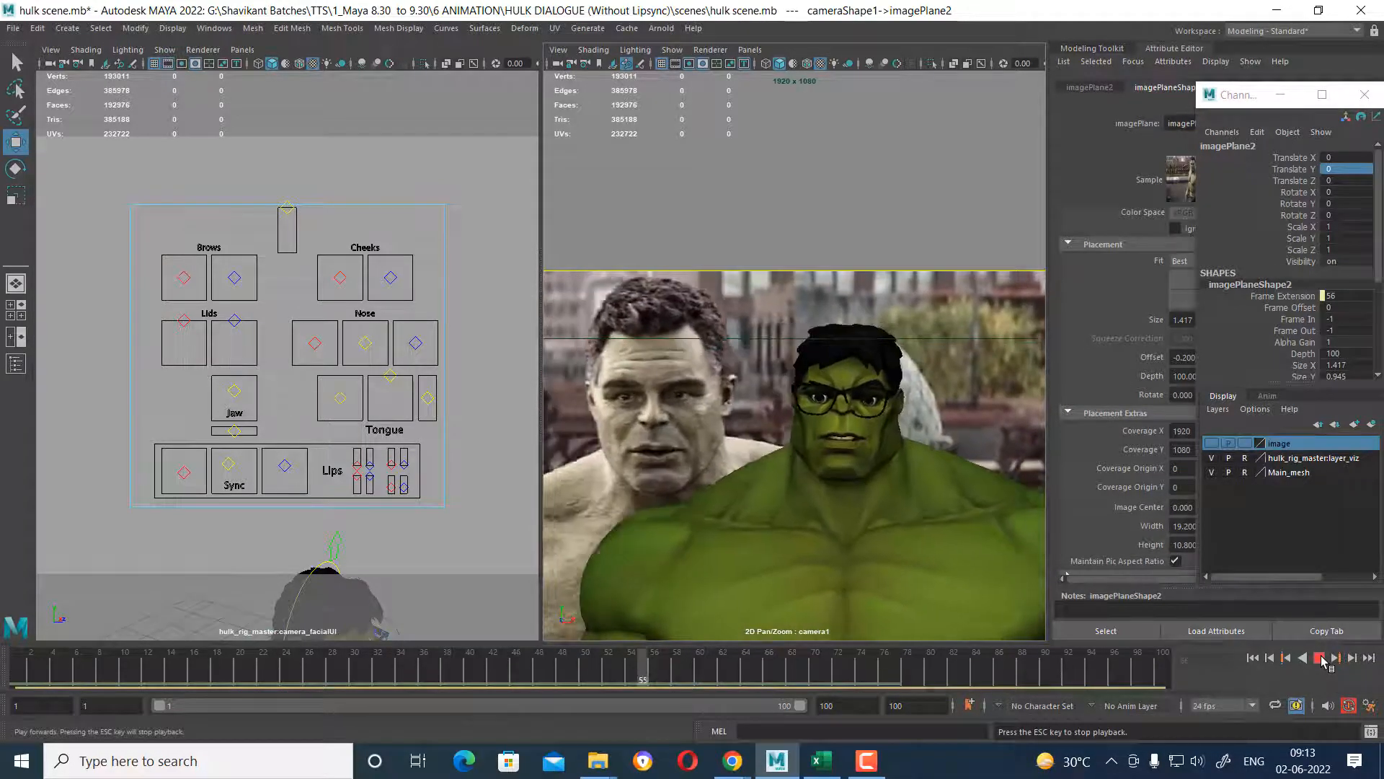
click(1320, 658)
click(723, 677)
drag(724, 678, 791, 679)
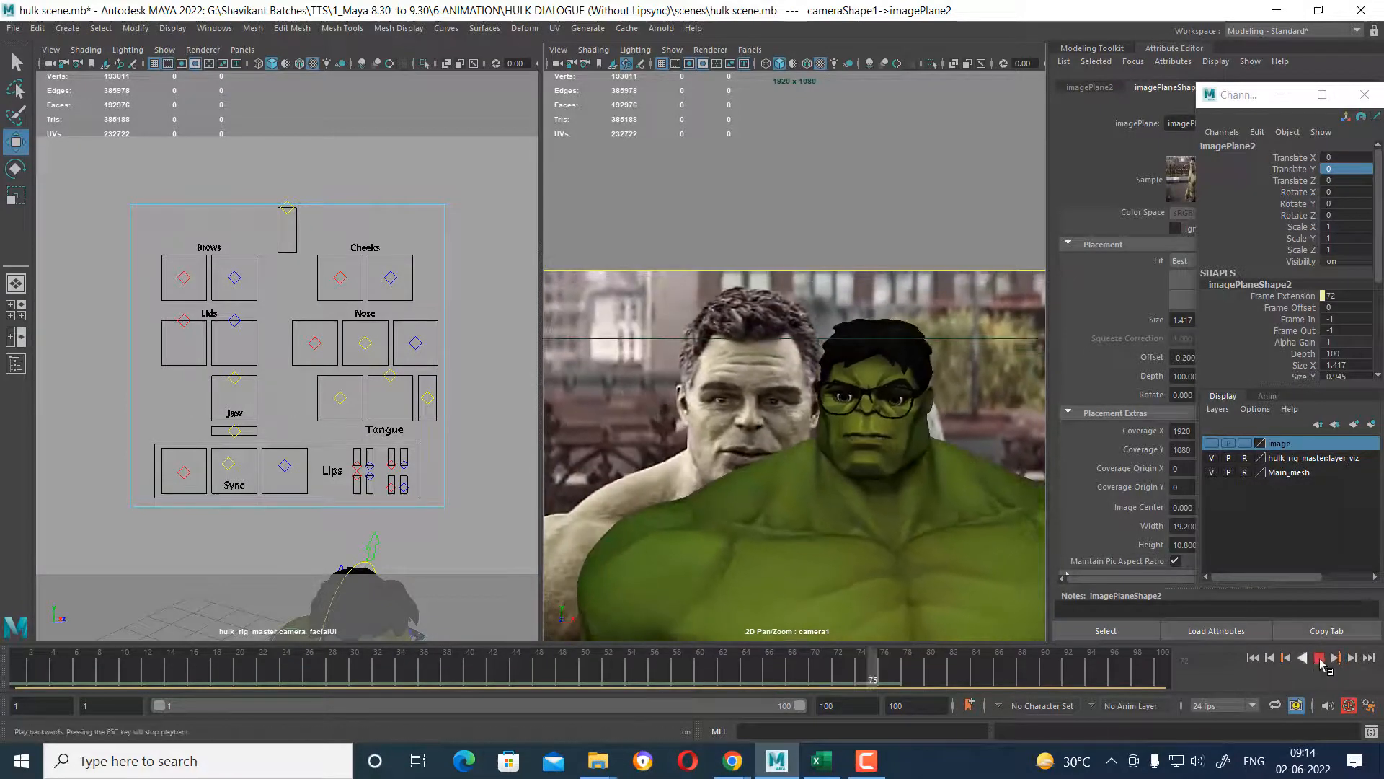
click(1320, 658)
mouse_move(735, 682)
mouse_down()
mouse_move(633, 664)
mouse_move(539, 673)
mouse_move(633, 676)
mouse_move(585, 678)
mouse_move(629, 673)
mouse_move(610, 669)
mouse_up()
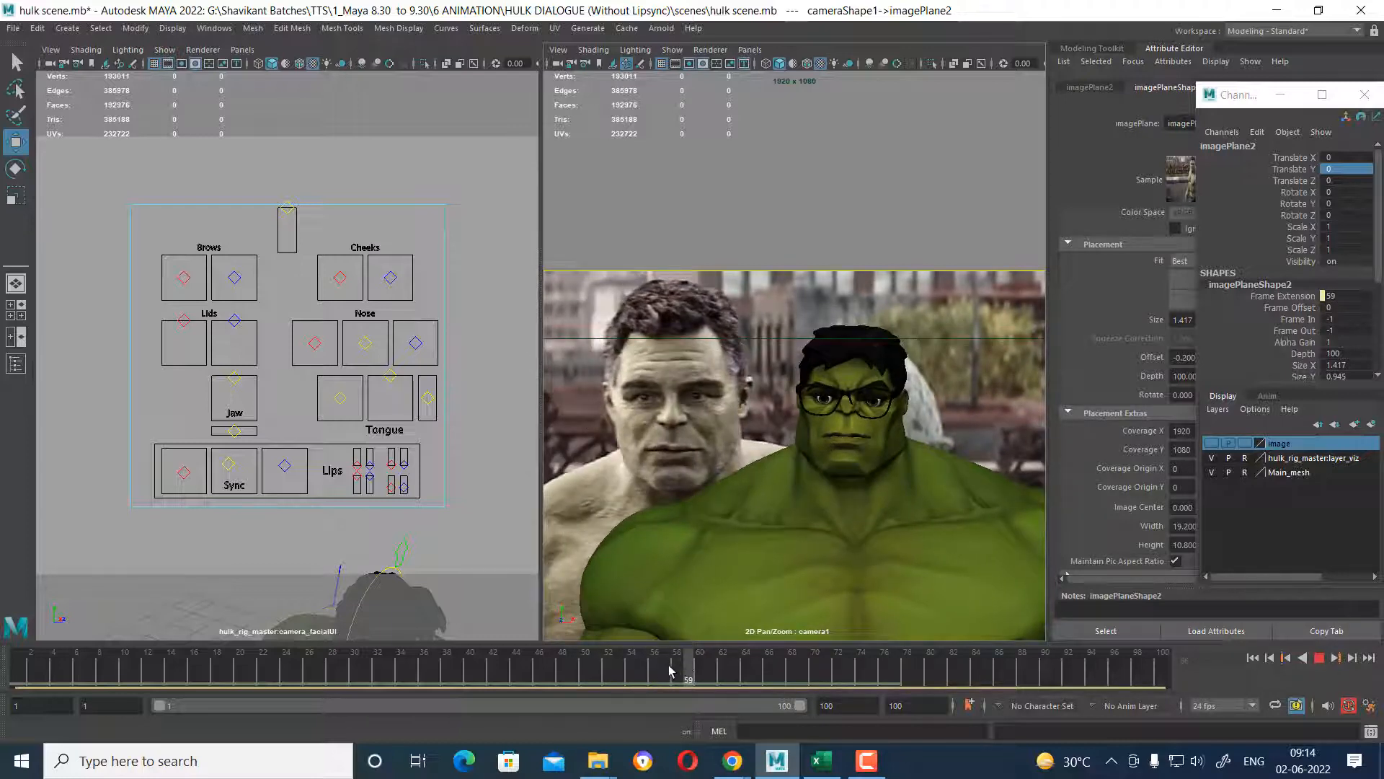
drag(669, 671, 863, 676)
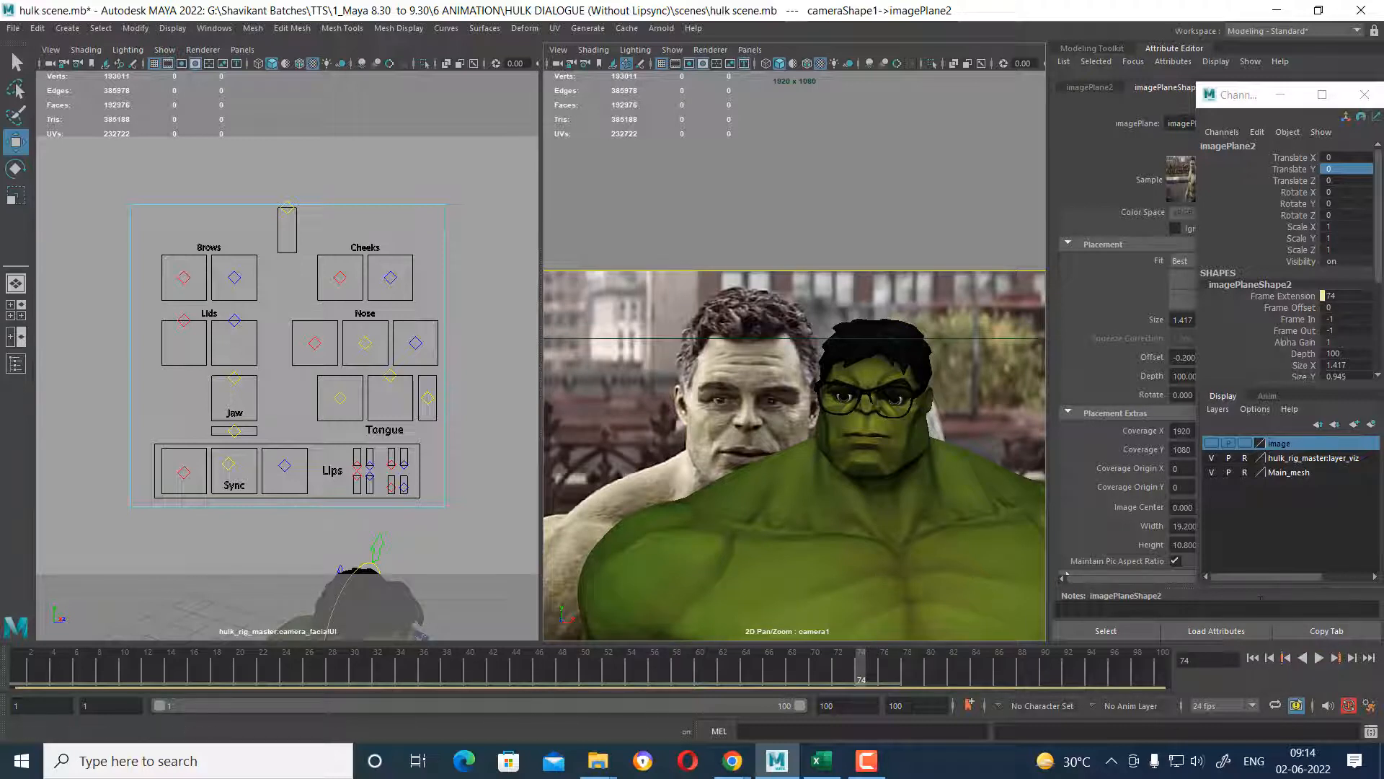
Place the Lip-Sync-Chart over the camera view's edge, compare its mouth positions with frames 70 to 76, and minimize the chart.
click(866, 761)
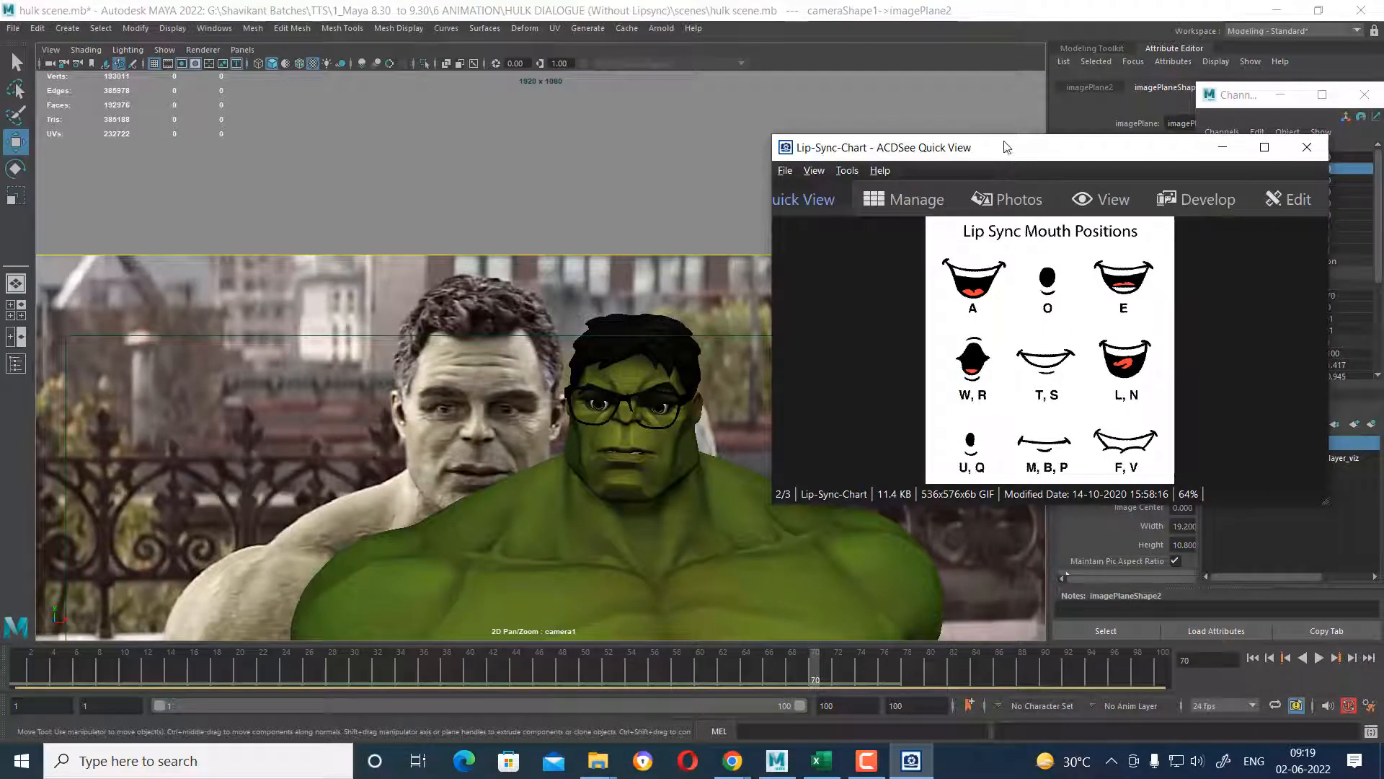
drag(1010, 150, 989, 98)
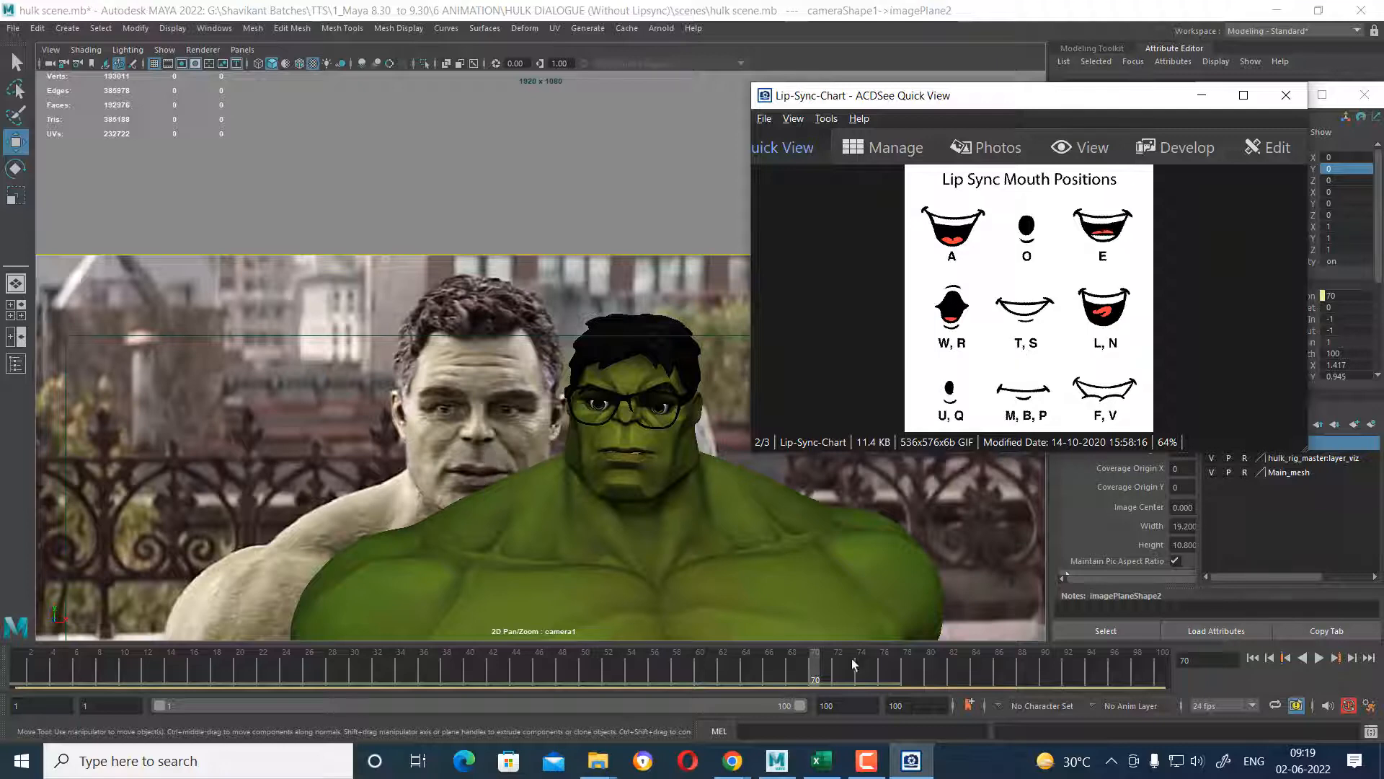
click(810, 672)
key(alt+v)
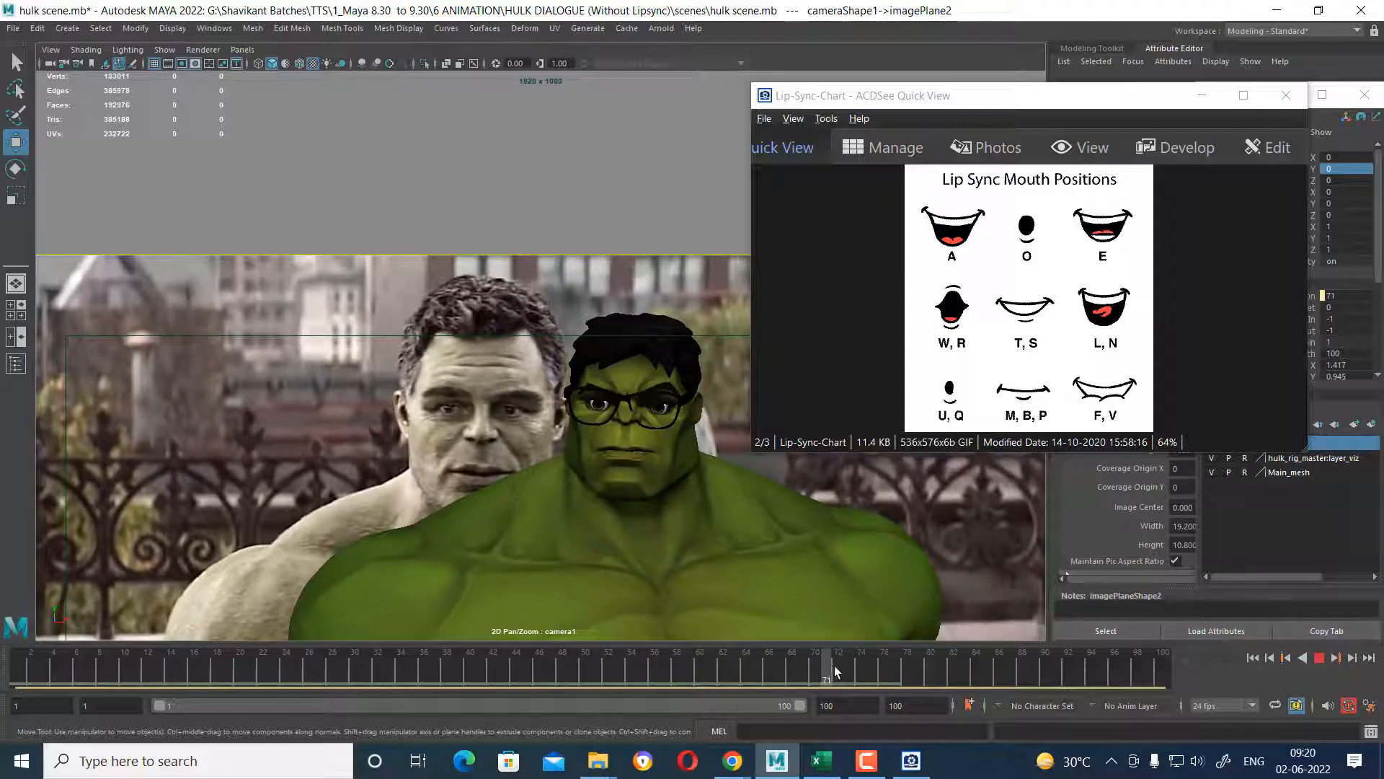
mouse_move(834, 666)
mouse_down()
mouse_move(877, 661)
mouse_move(799, 662)
mouse_move(881, 659)
mouse_up()
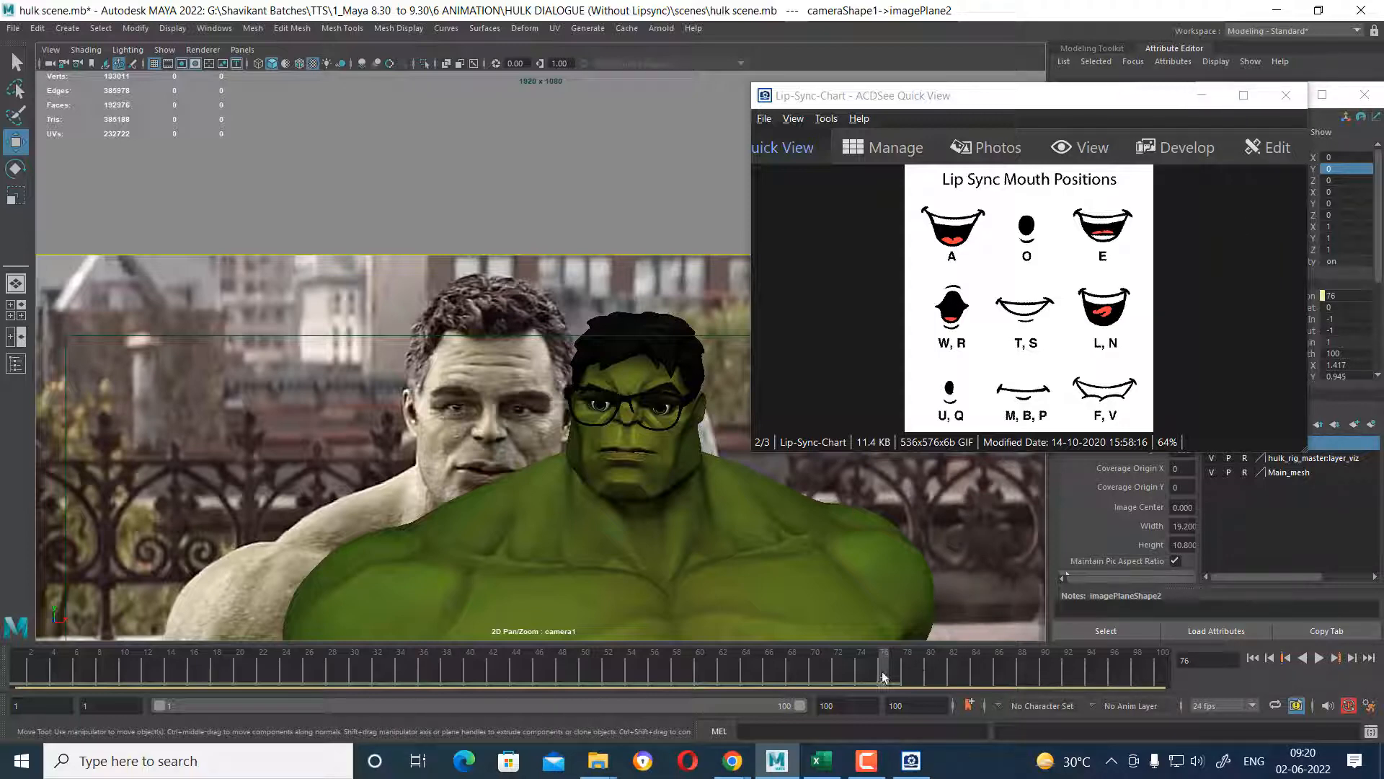
click(1202, 95)
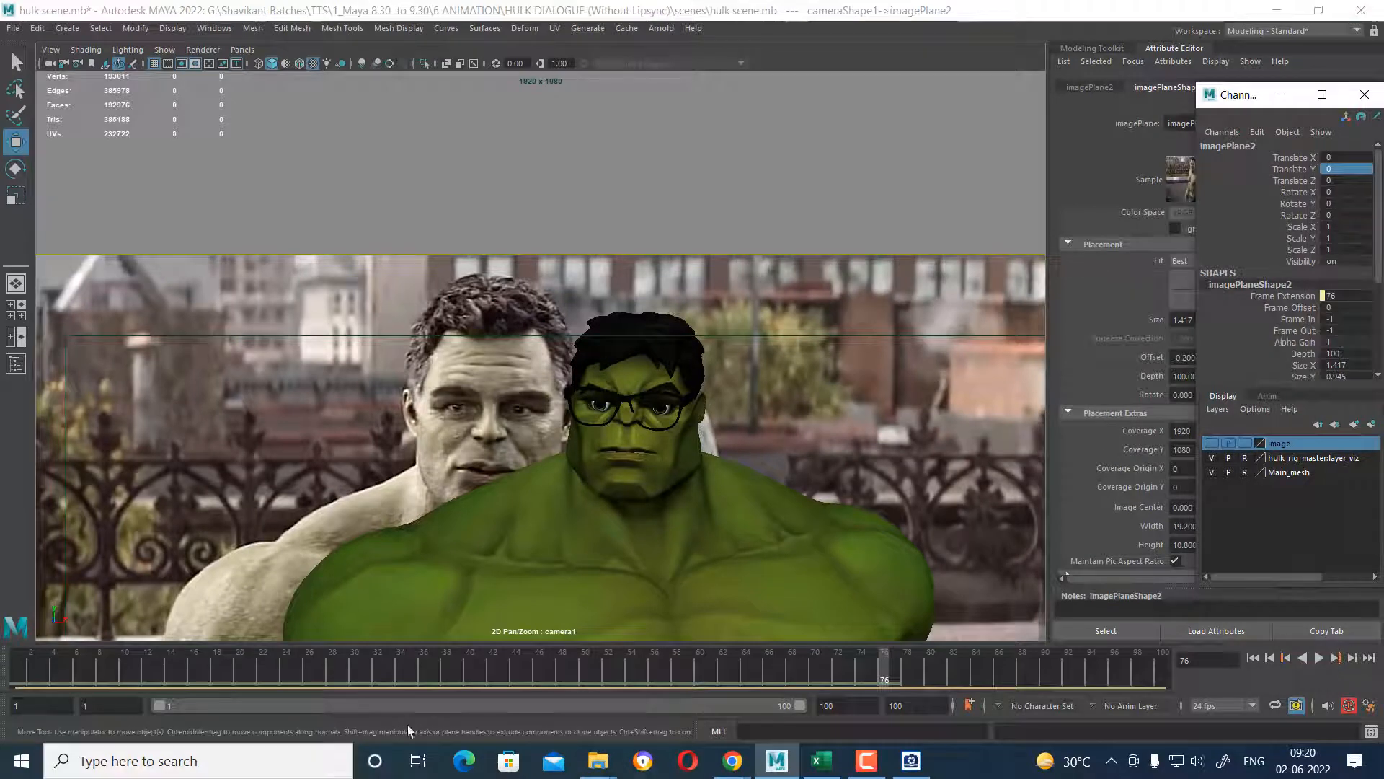
Play and scrub the dialogue in the enlarged camera view, and restore the side-by-side layout with the facial controls on frame 65.
mouse_move(814, 673)
mouse_down()
mouse_move(683, 667)
mouse_move(799, 662)
mouse_up()
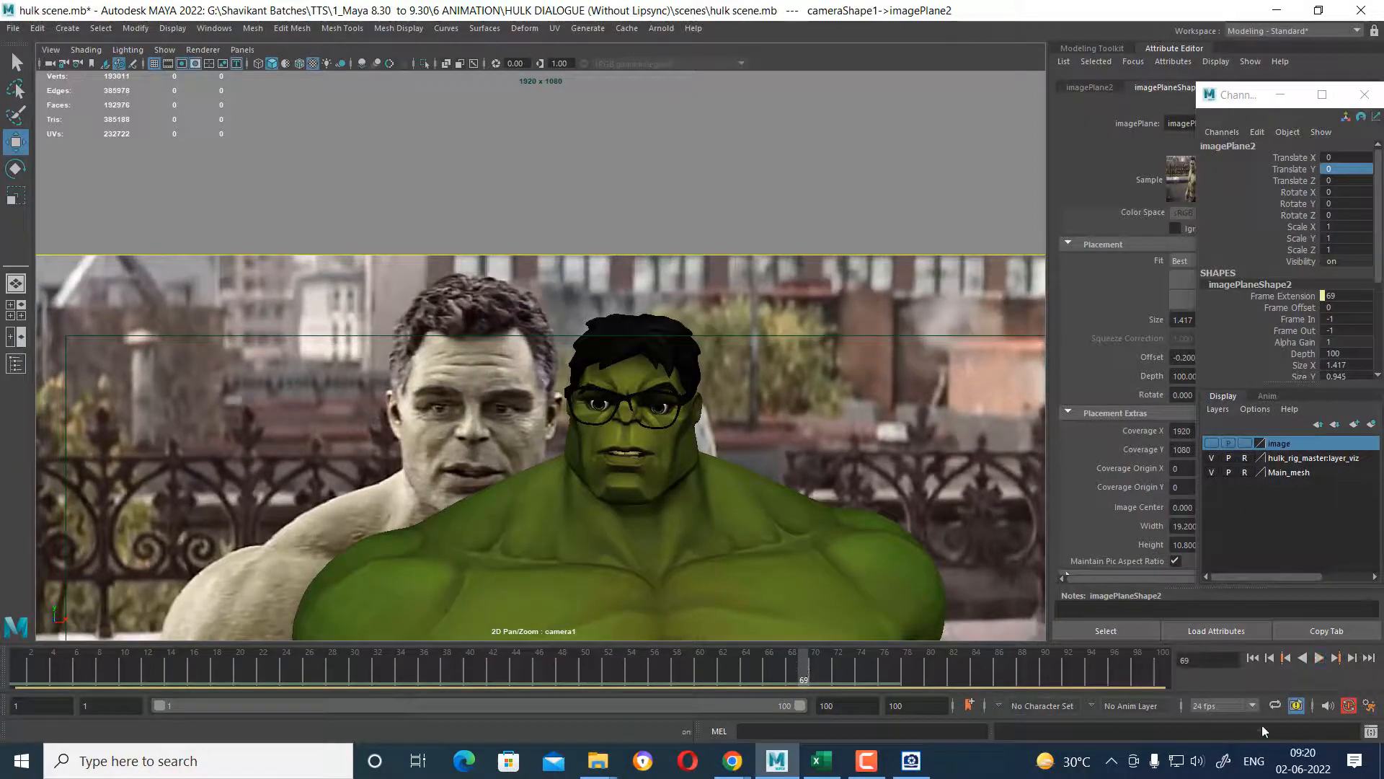
click(1319, 657)
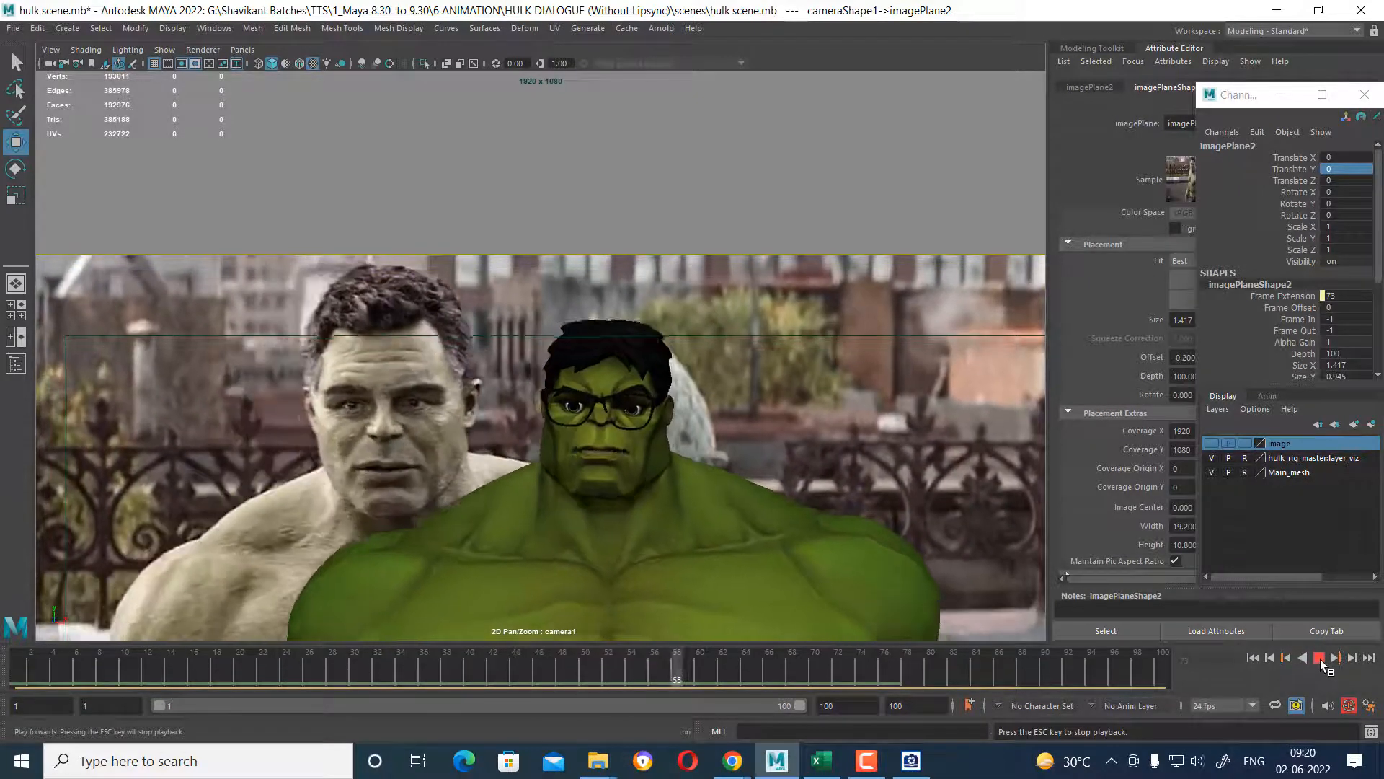
click(1321, 658)
mouse_move(732, 664)
mouse_down()
mouse_move(645, 665)
mouse_move(811, 689)
mouse_move(782, 688)
mouse_up()
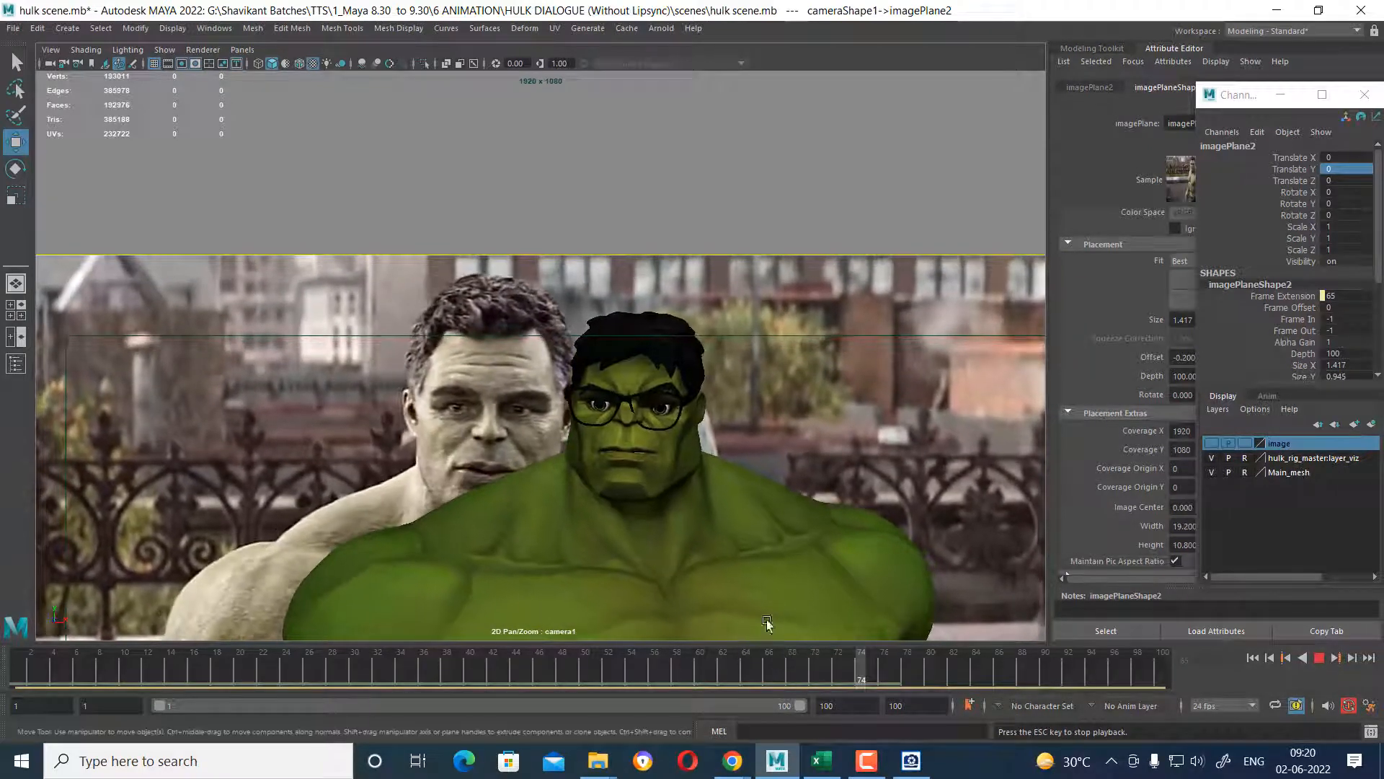
key(space)
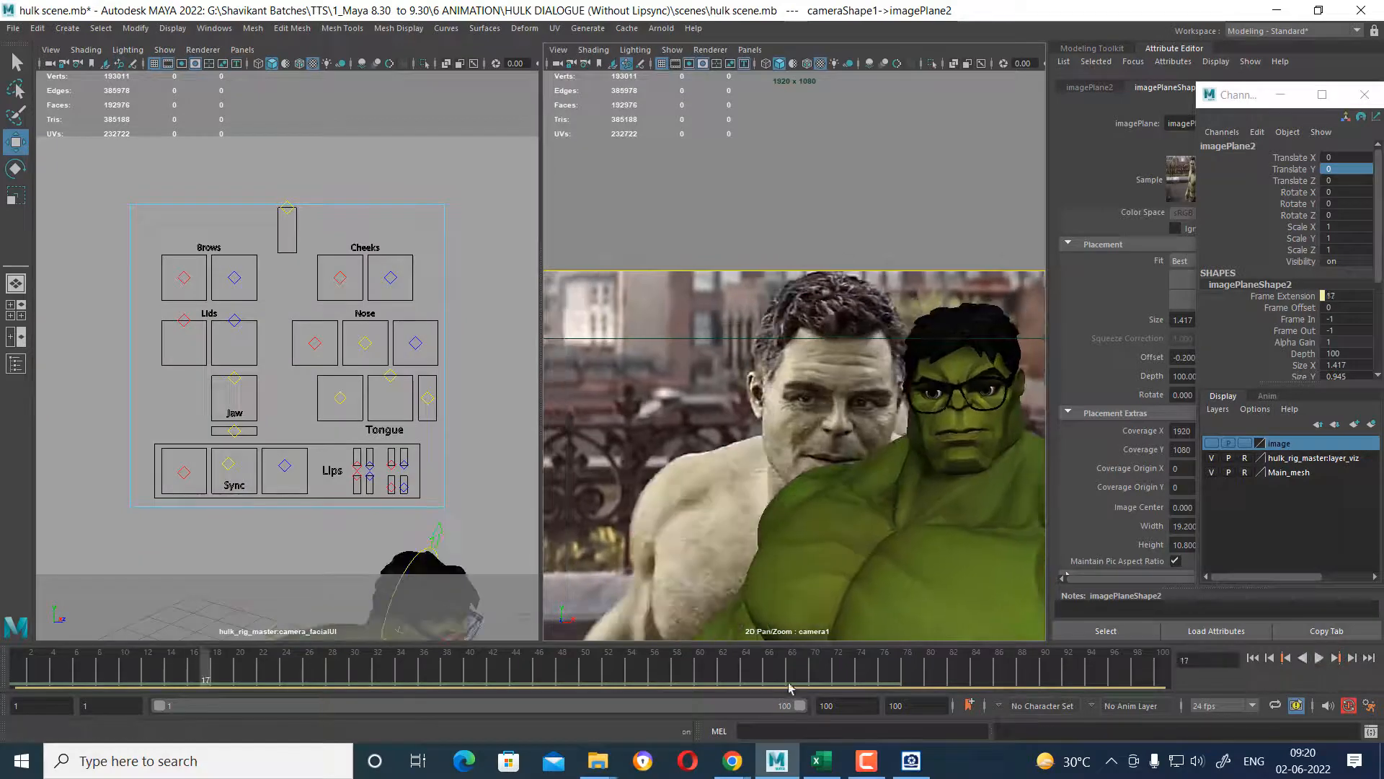
mouse_move(770, 675)
mouse_down()
mouse_move(677, 671)
mouse_move(758, 684)
mouse_up()
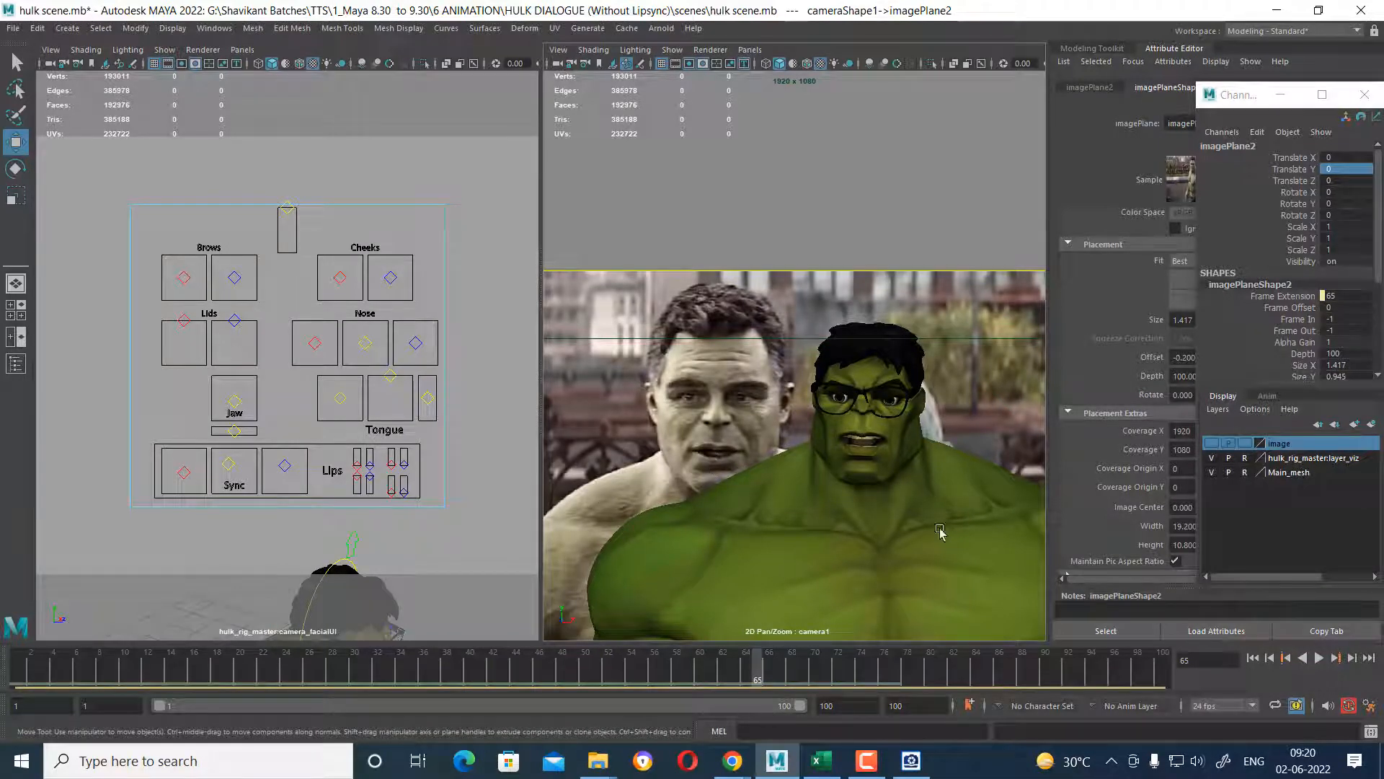
On frame 66, lower and key the left lip corner control at Translate Y -0.111 and the right one at -0.318.
drag(132, 181, 468, 517)
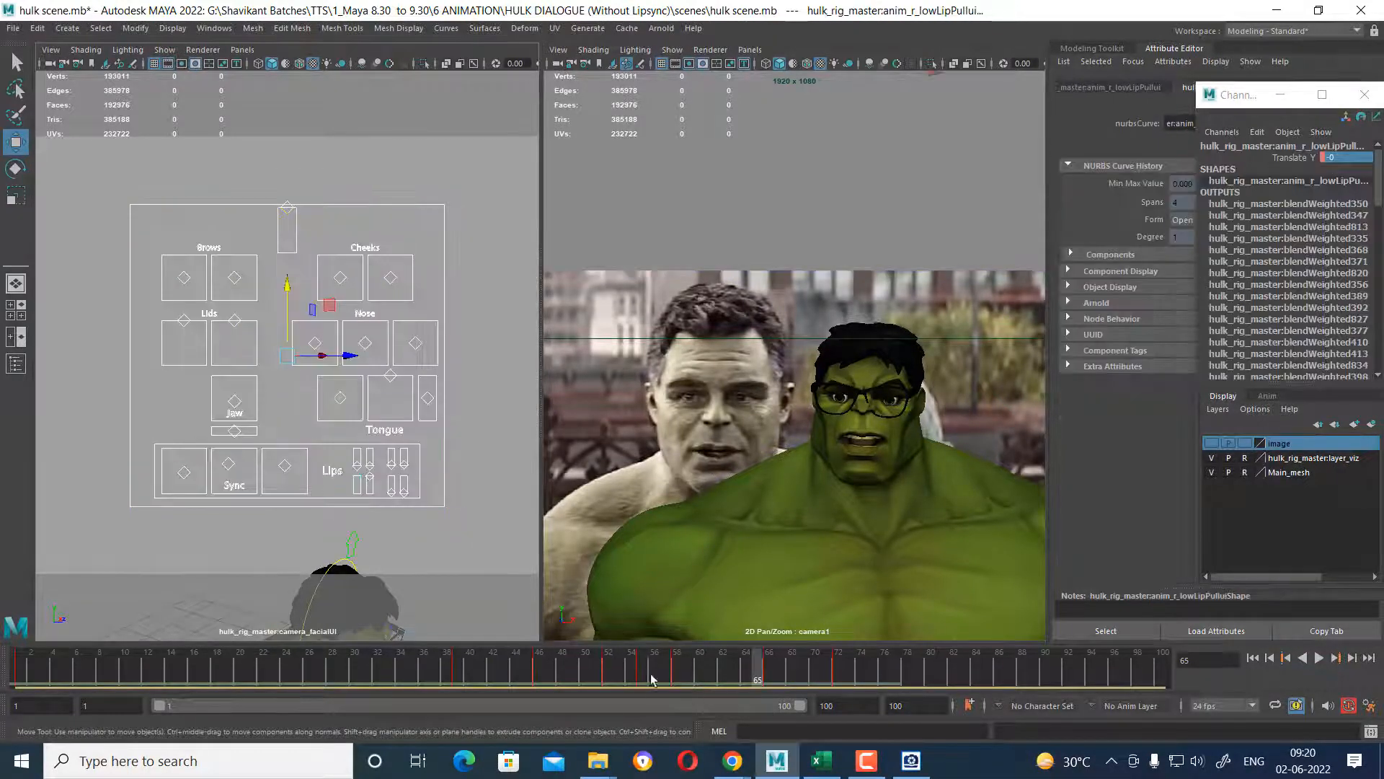
drag(759, 677, 773, 677)
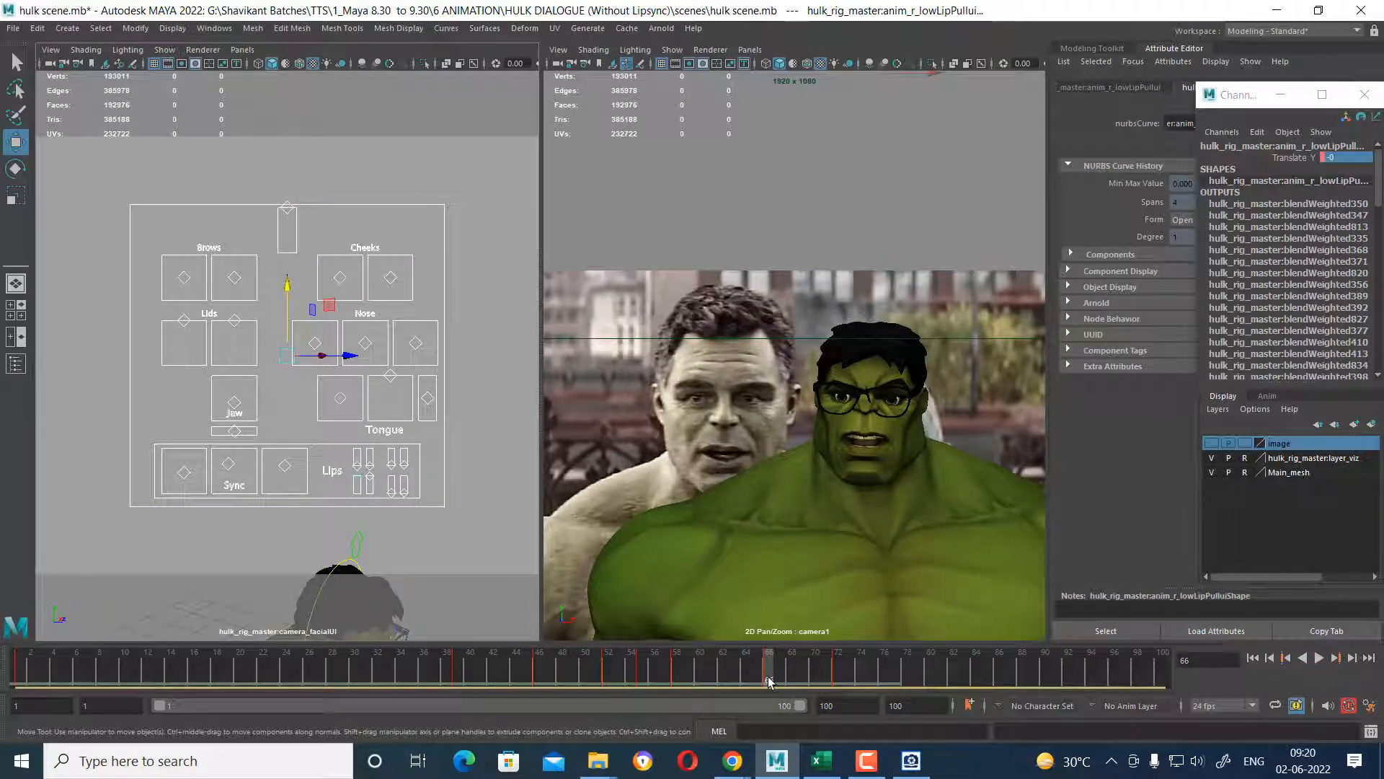
click(499, 492)
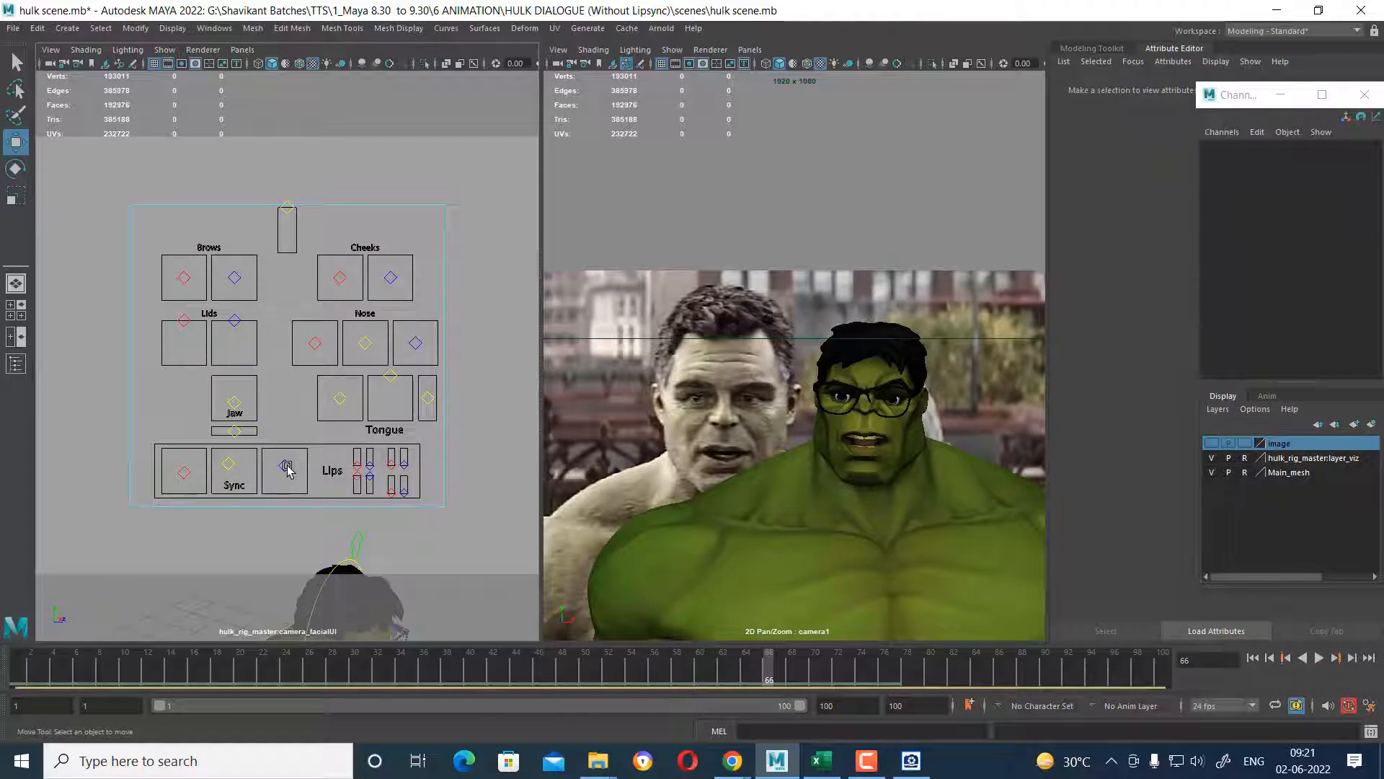
drag(287, 469, 281, 407)
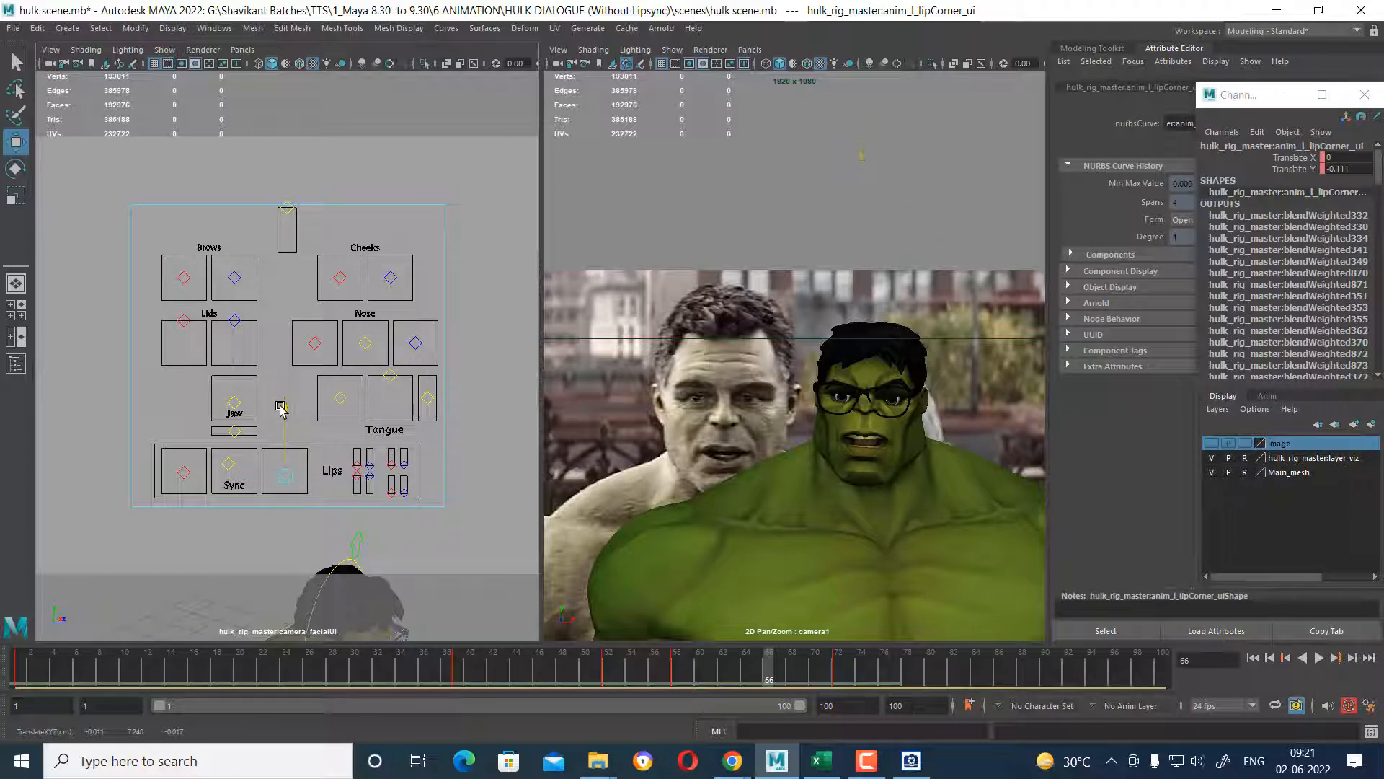
key(s)
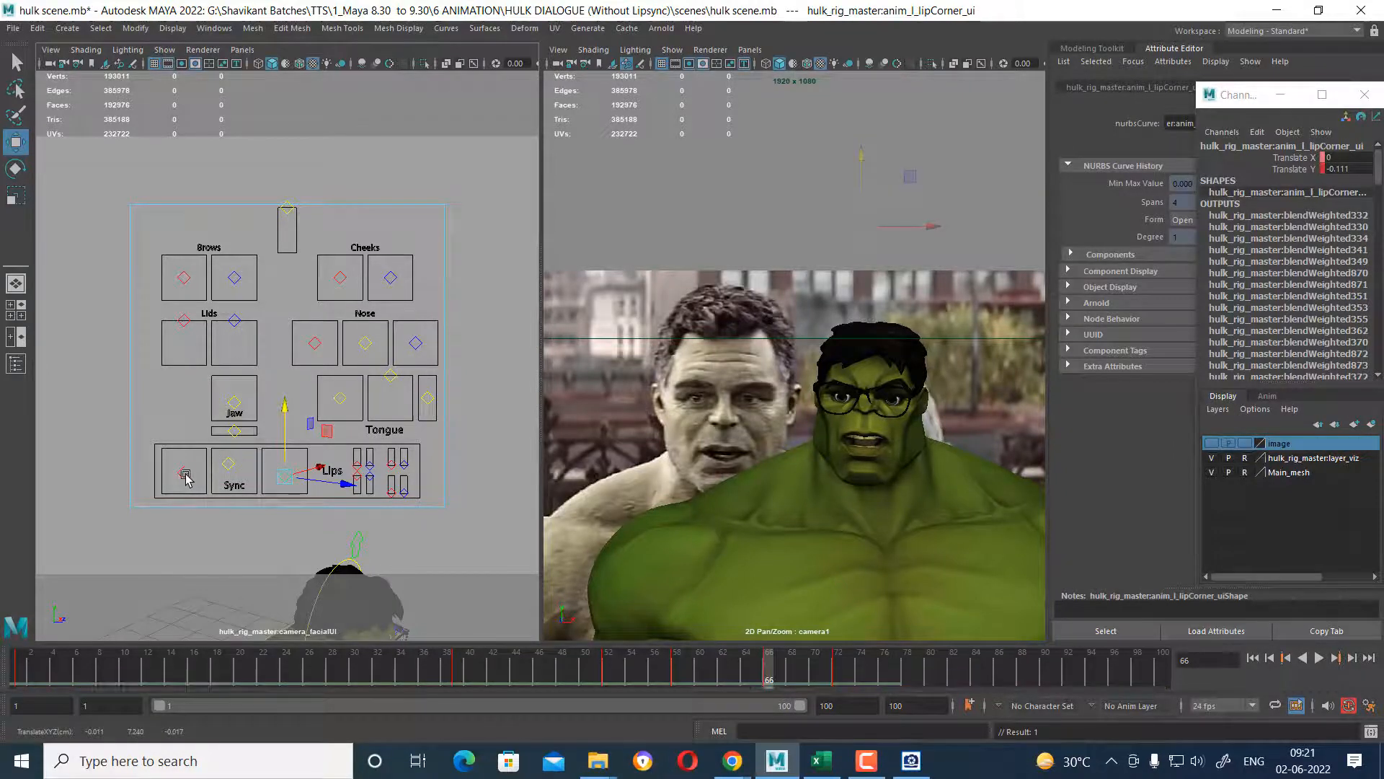
drag(185, 474, 178, 418)
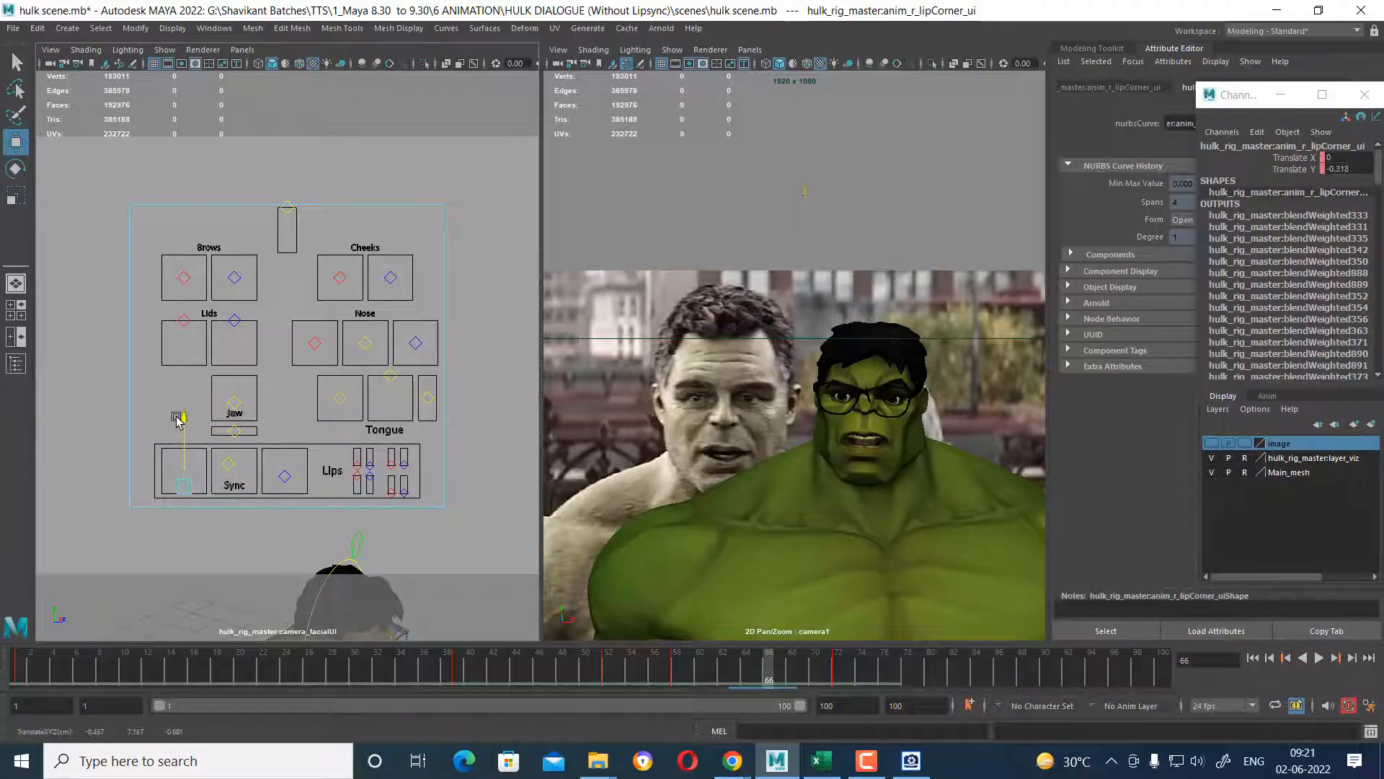
key(s)
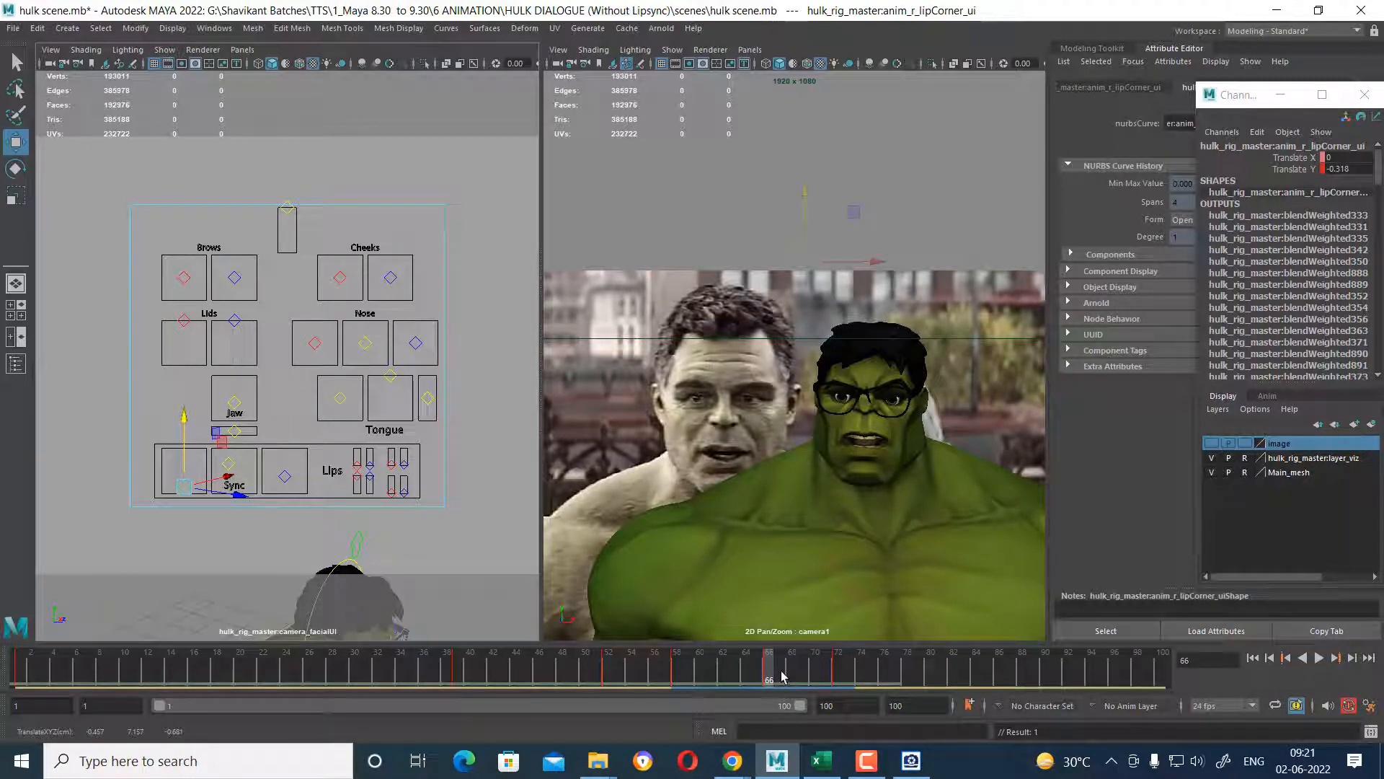
Scrub frames 66 to 72 and play the animation to check the lip corner pose against the reference footage.
mouse_move(769, 676)
mouse_down()
mouse_move(676, 675)
mouse_move(788, 670)
mouse_up()
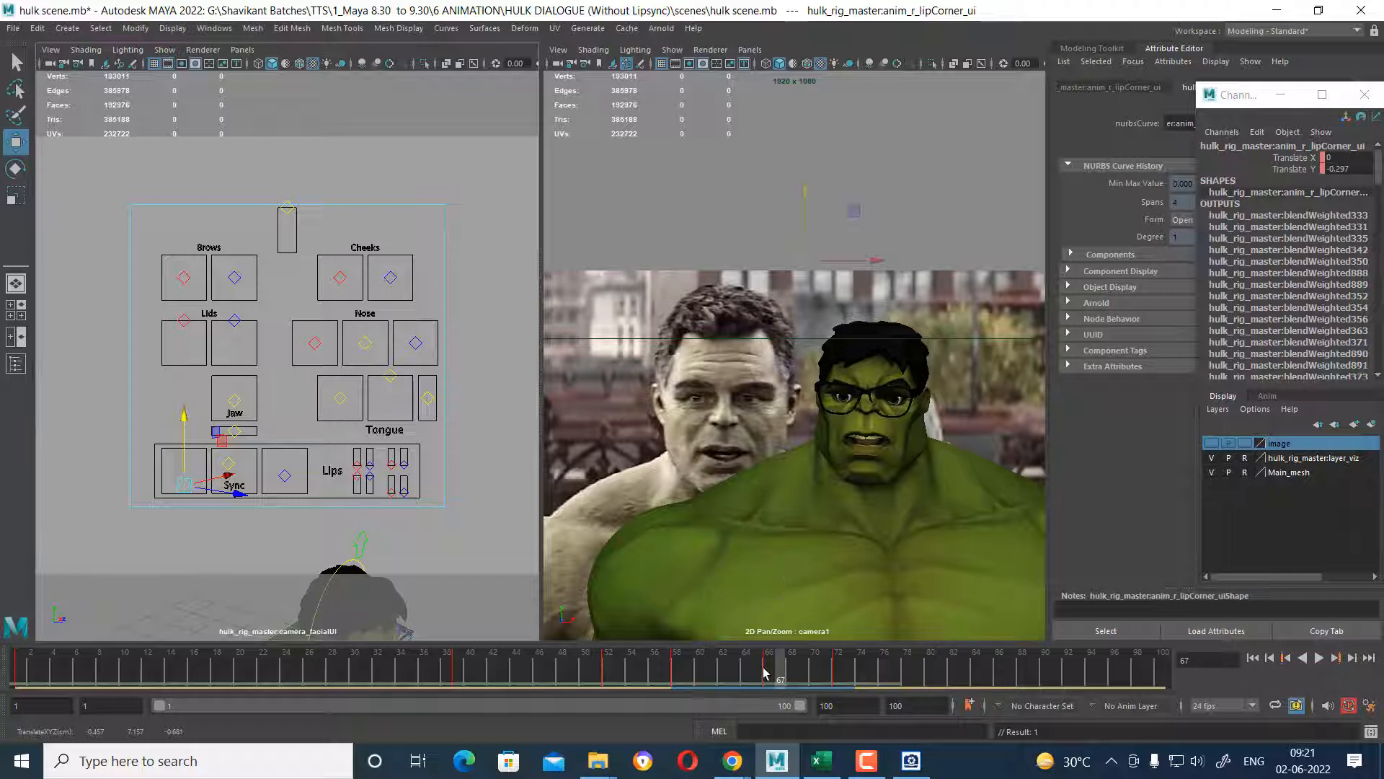
drag(765, 672, 839, 674)
click(1321, 659)
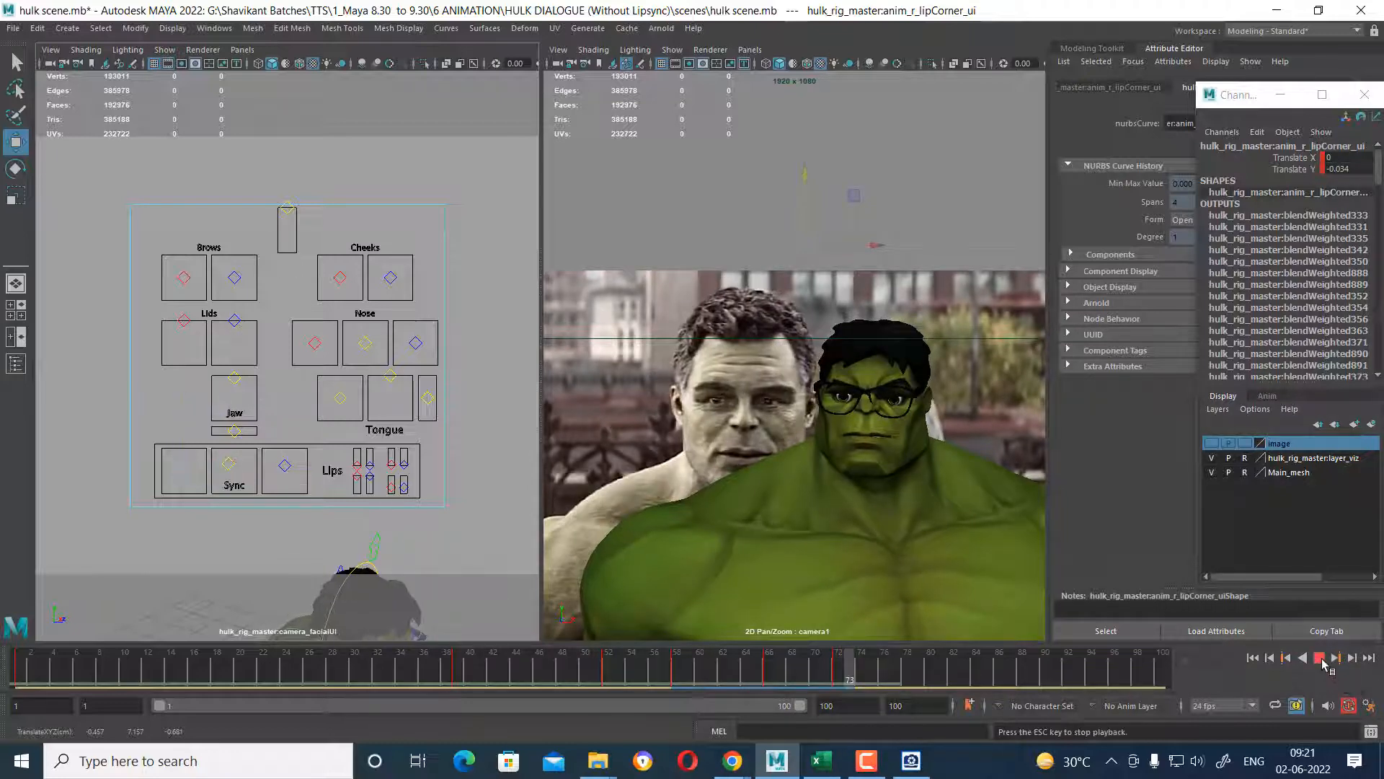
click(836, 673)
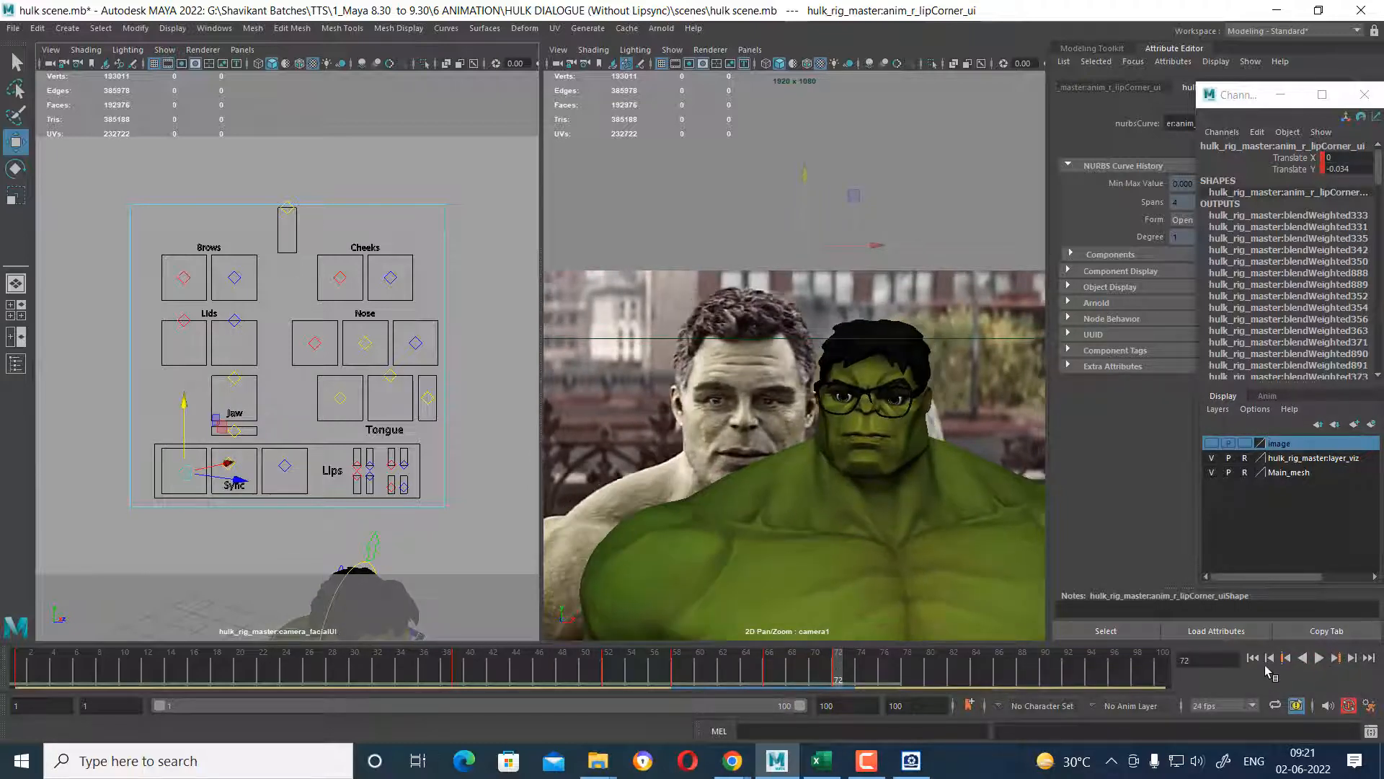
click(1321, 660)
click(1321, 661)
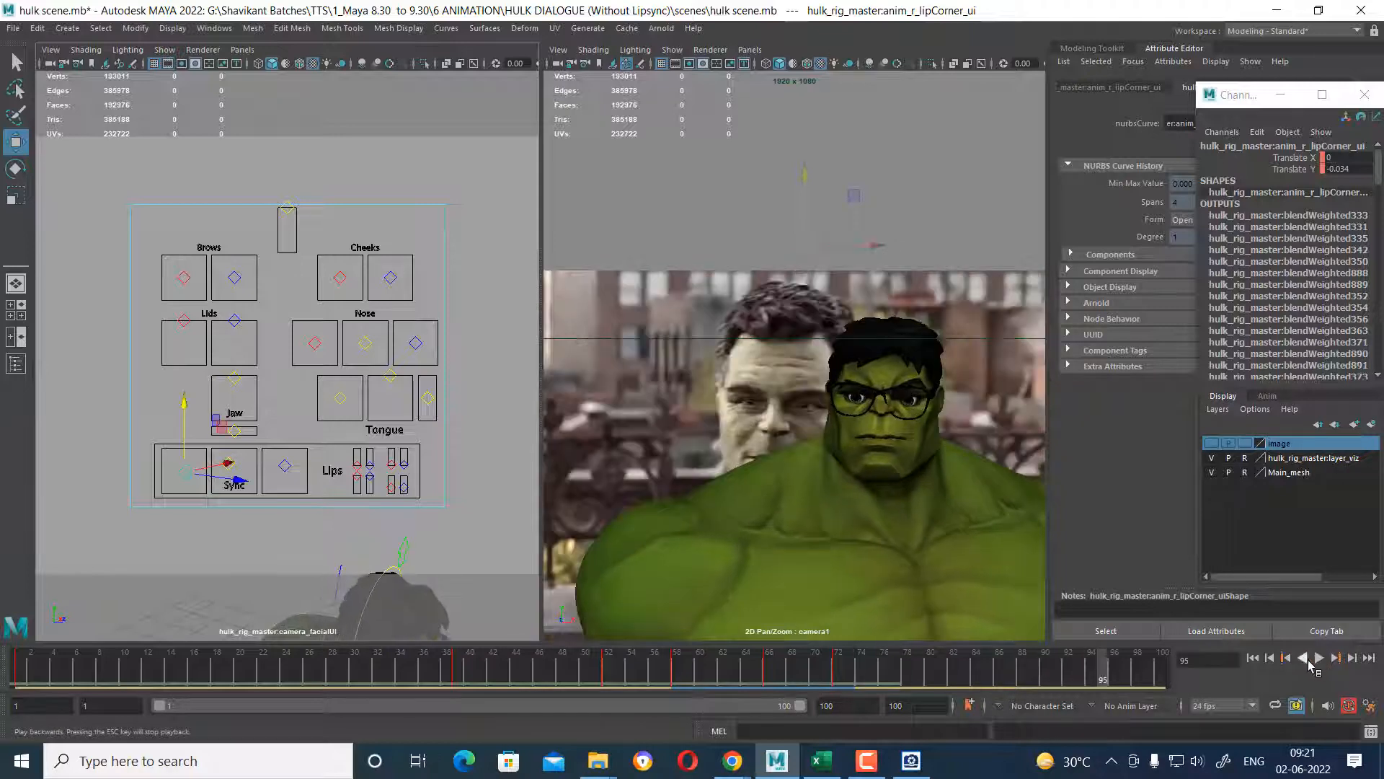
click(1321, 658)
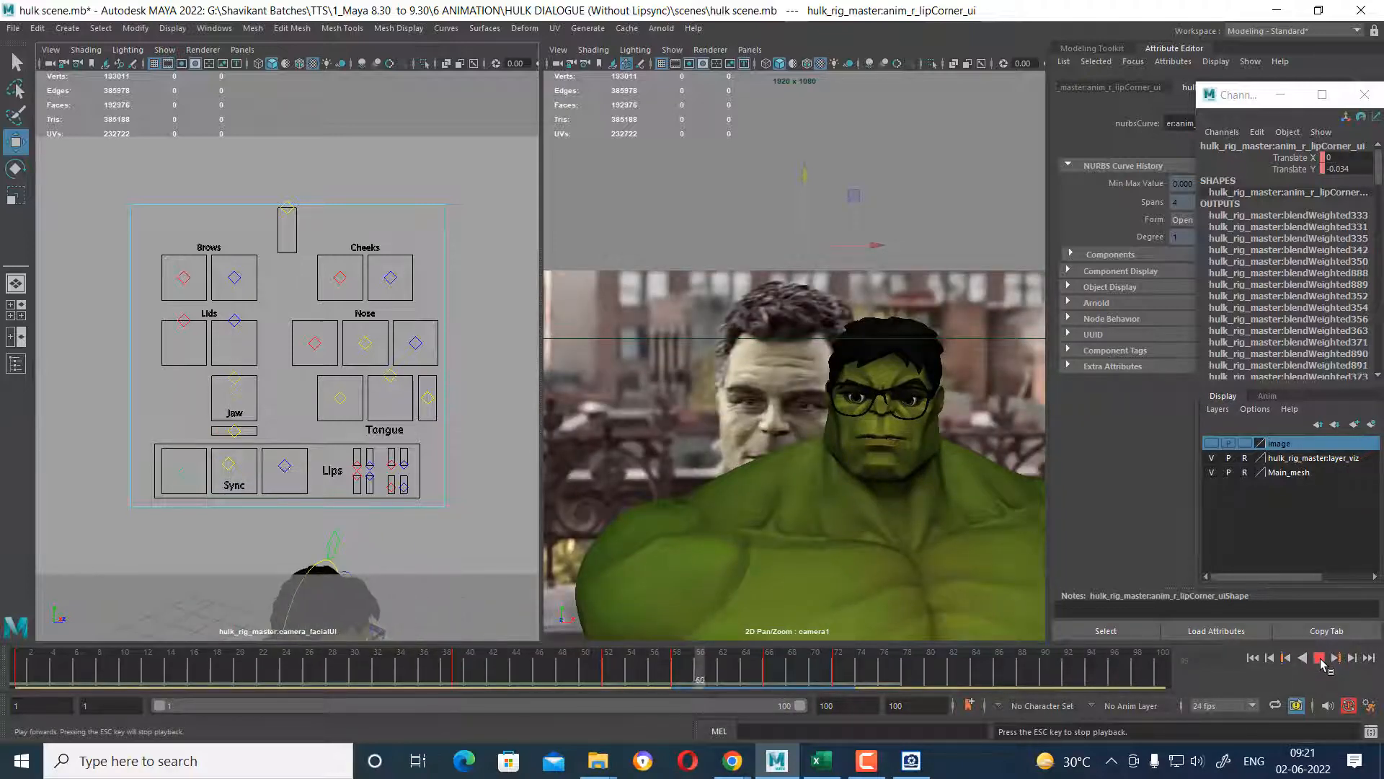
click(1321, 659)
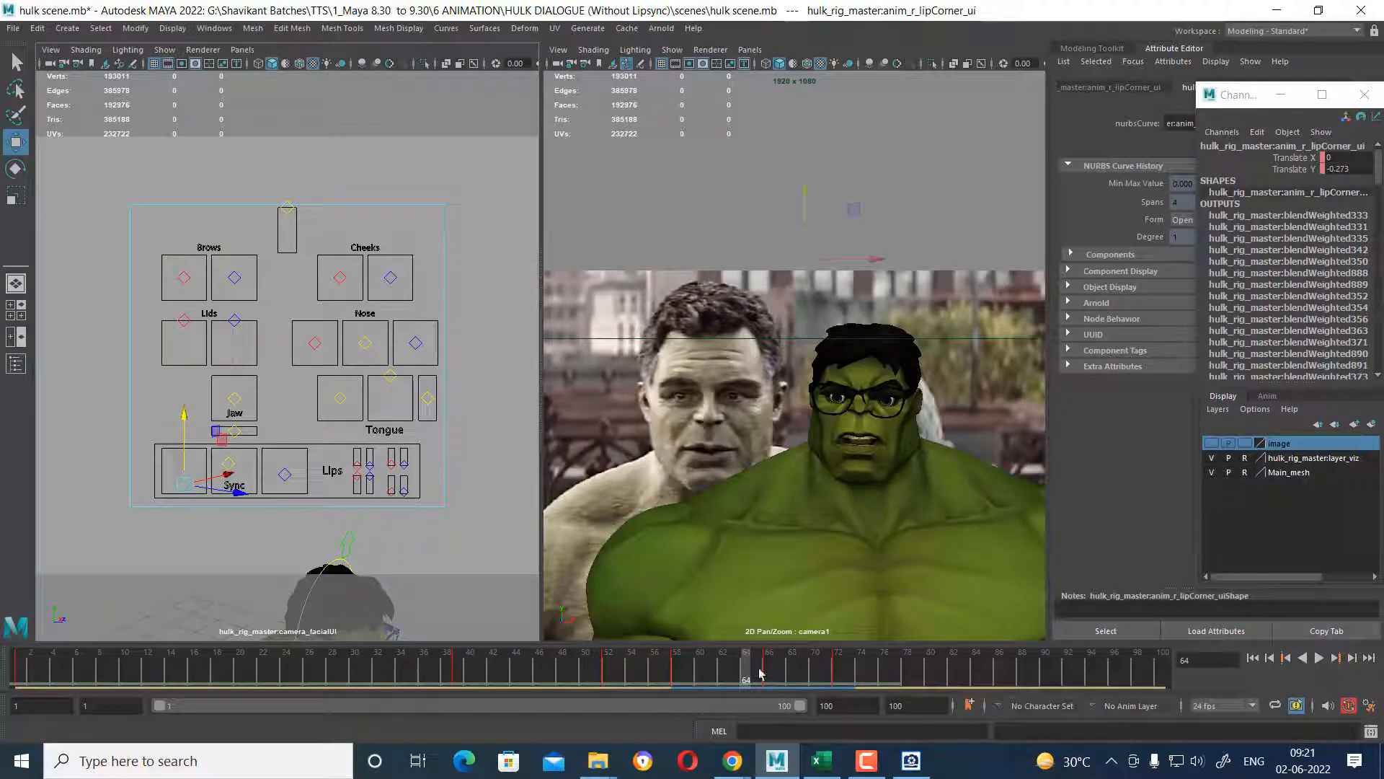
Replay the dialogue from around frame 57 to compare Hulk's mouth with the reference, stopping on frame 72.
key(alt+v)
drag(736, 676, 676, 676)
click(1319, 660)
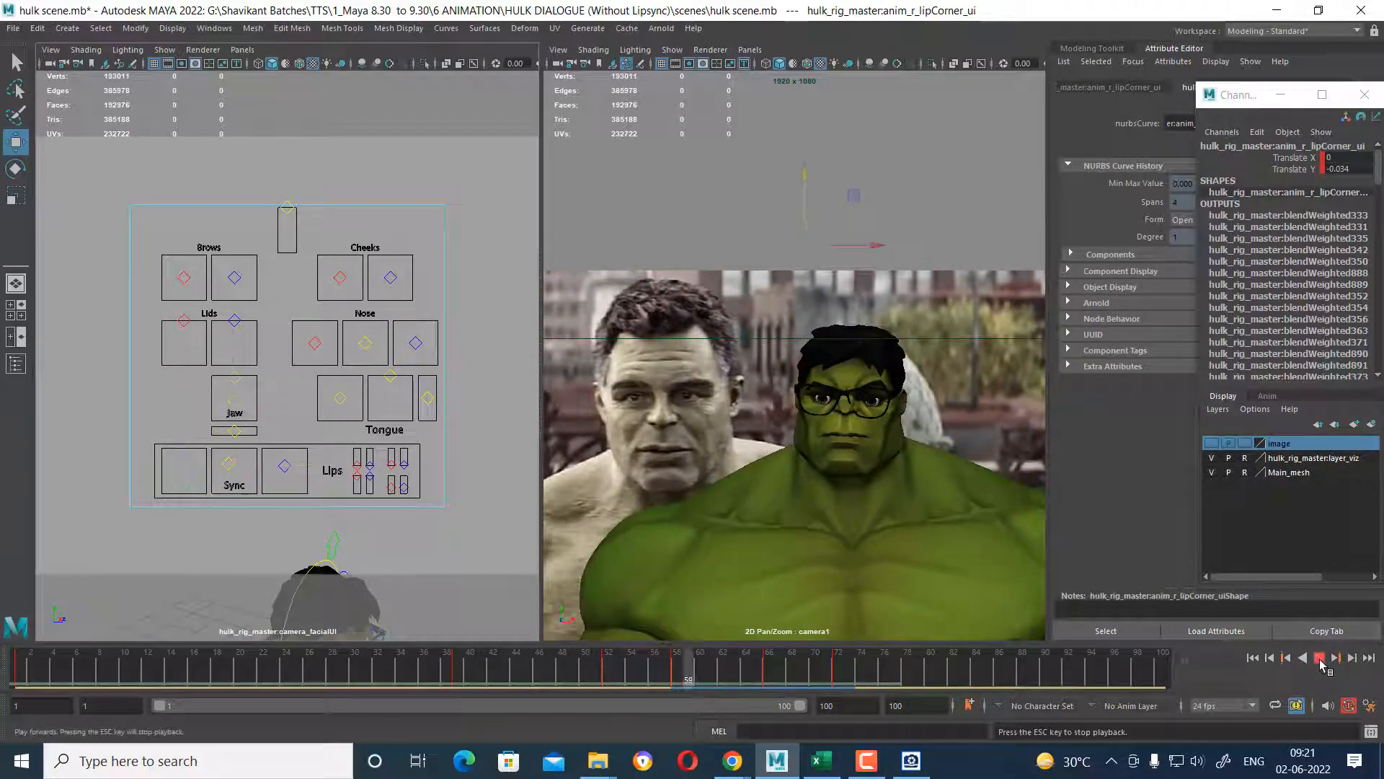
click(1319, 660)
drag(714, 675, 669, 676)
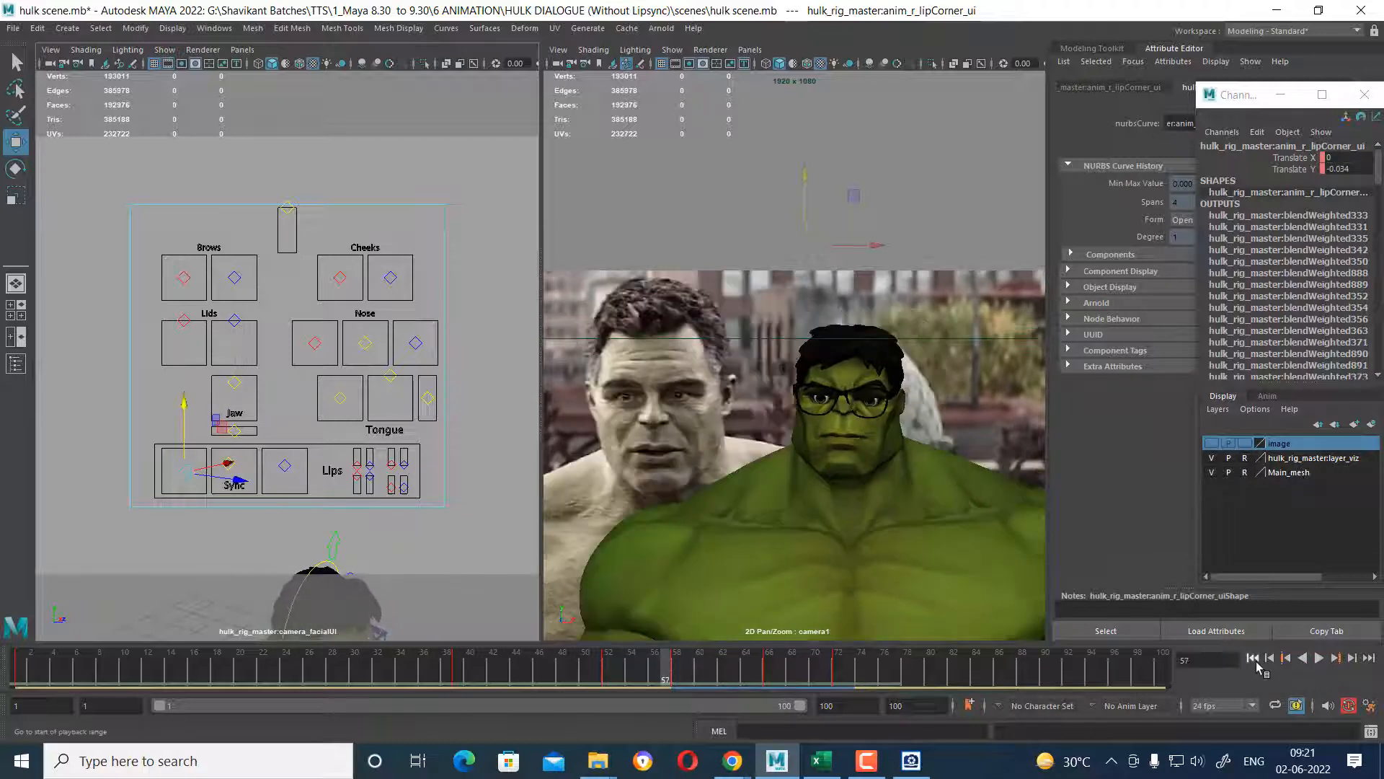
click(1319, 660)
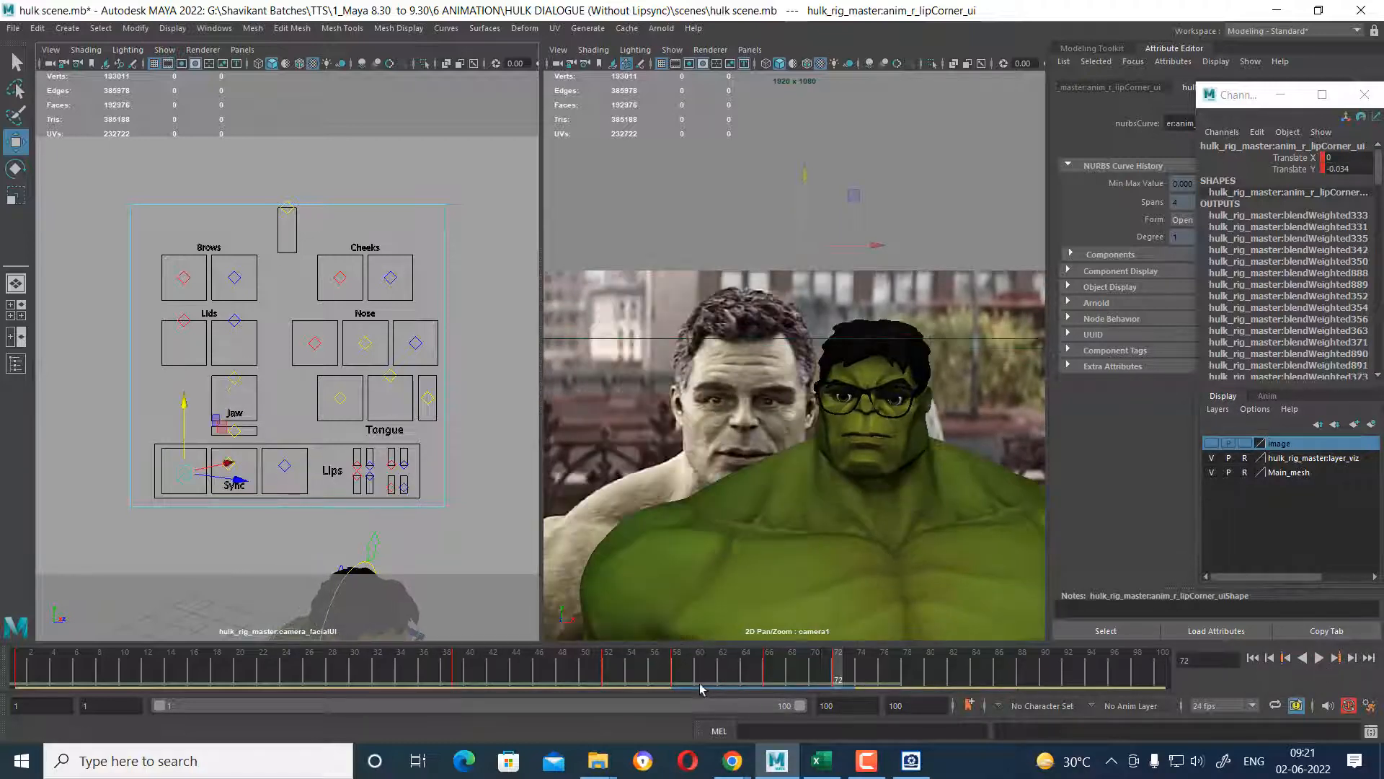
Replay the dialogue several times from frame 58 in the side-by-side layout to compare Hulk's mouth with the reference footage.
click(1320, 660)
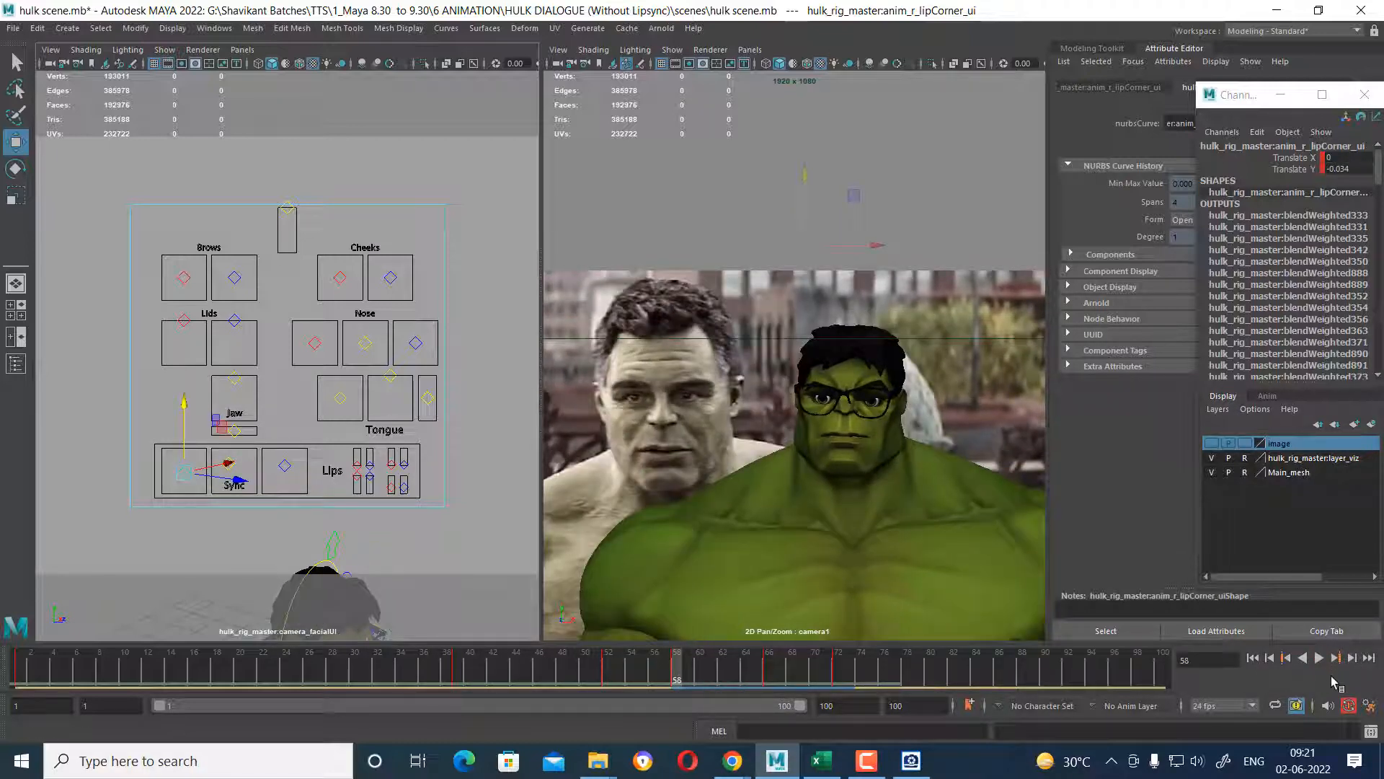
click(1319, 659)
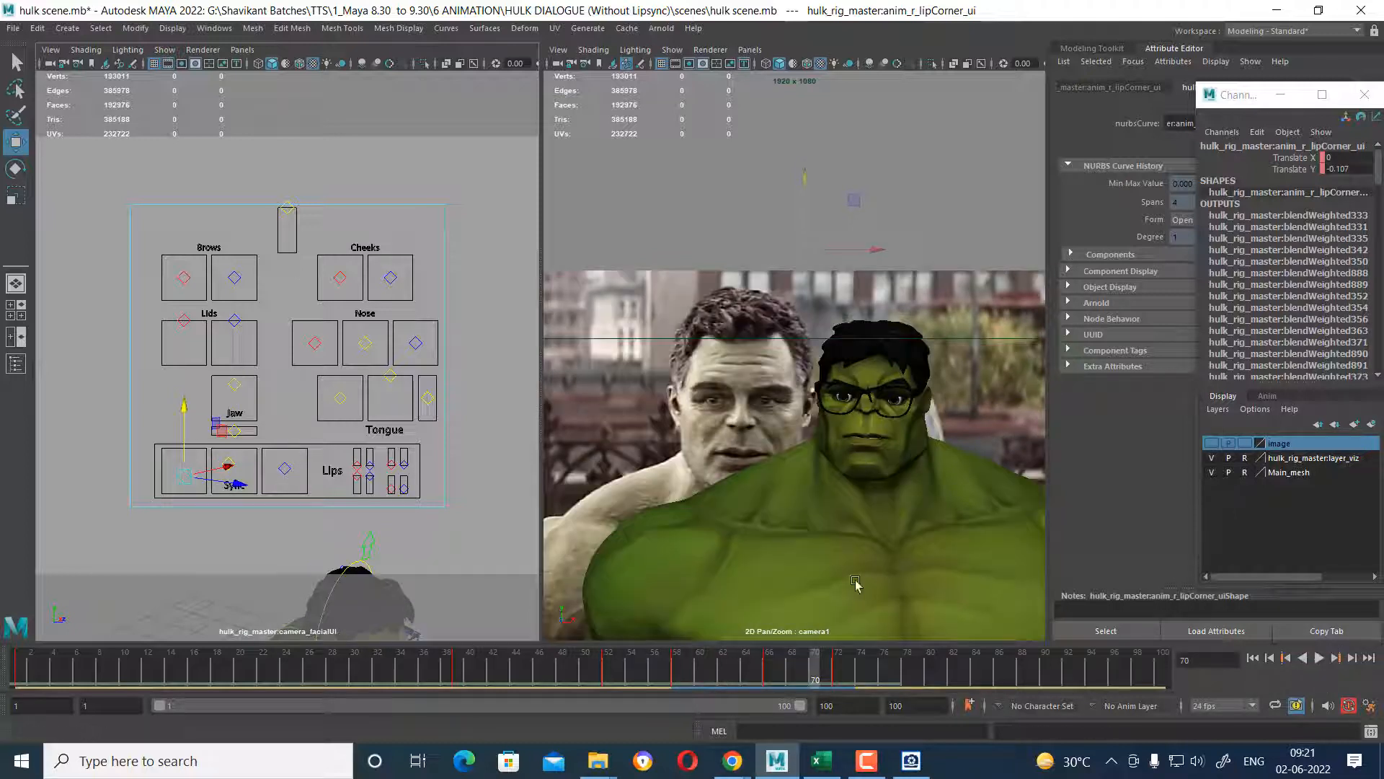
click(677, 667)
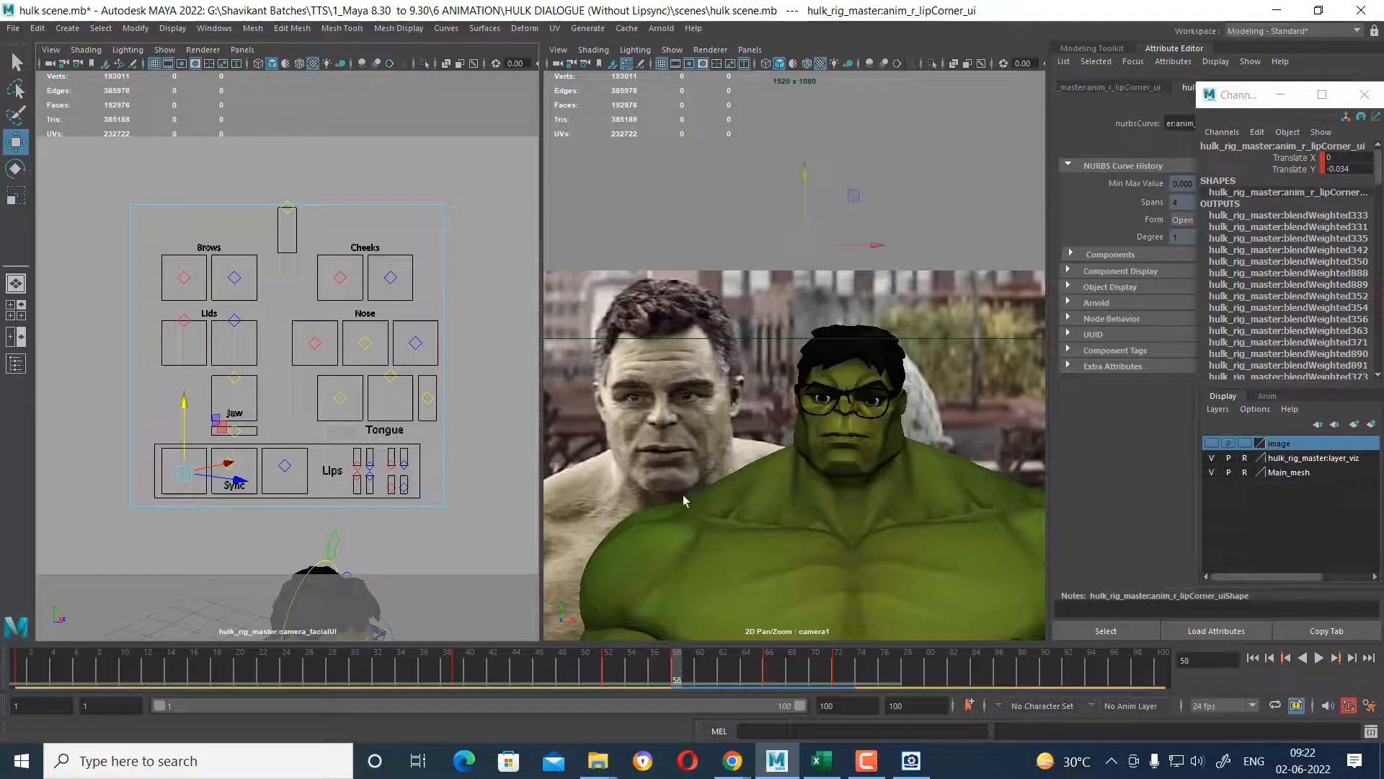
mouse_move(682, 681)
mouse_down()
mouse_move(786, 684)
mouse_move(677, 688)
mouse_up()
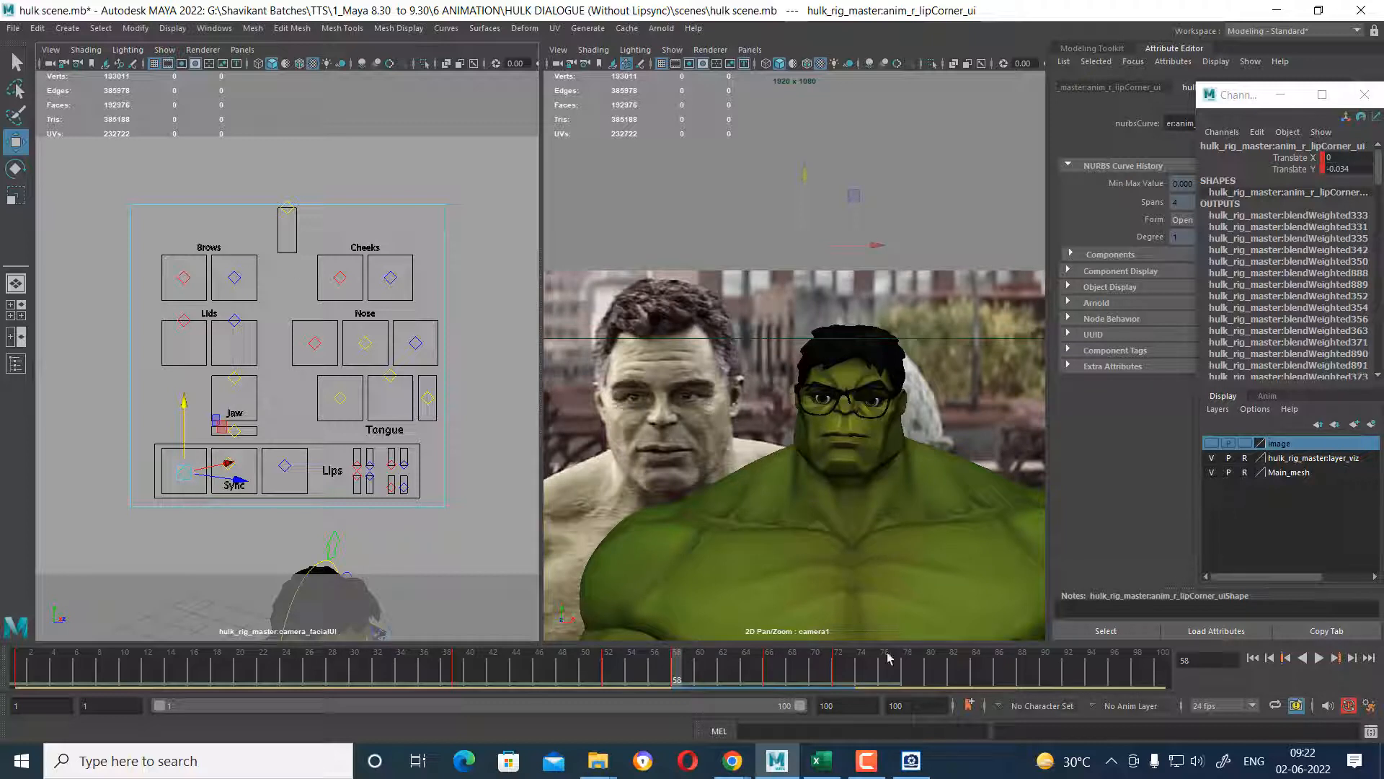
click(1320, 659)
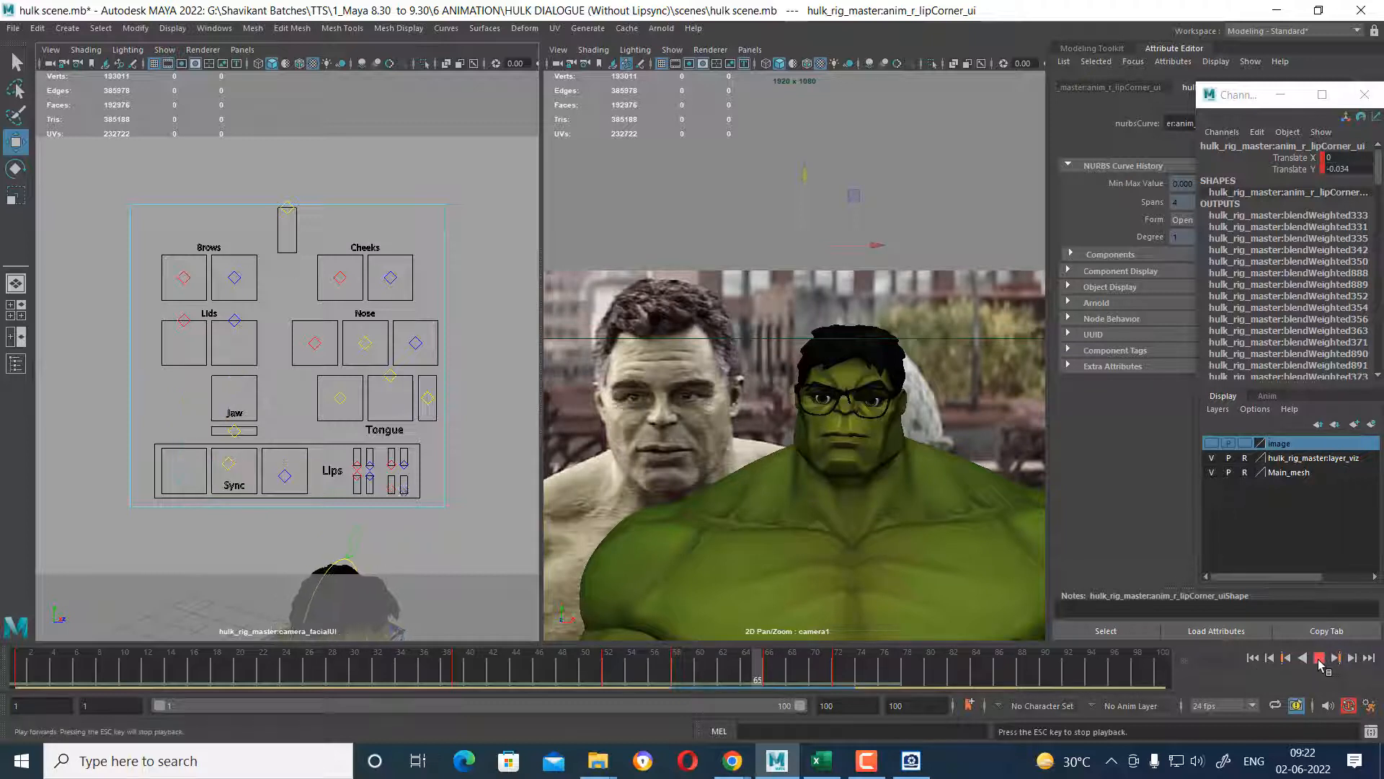
click(677, 676)
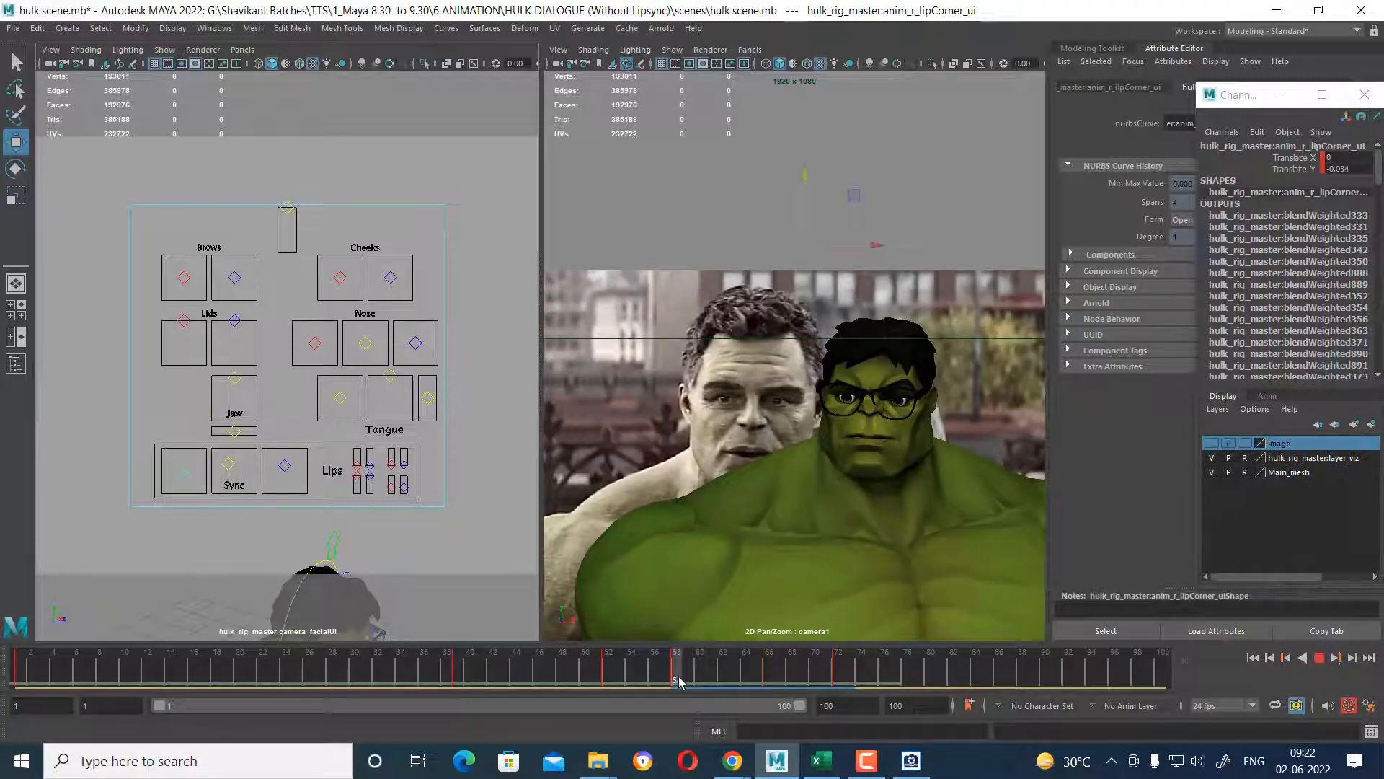
click(1320, 658)
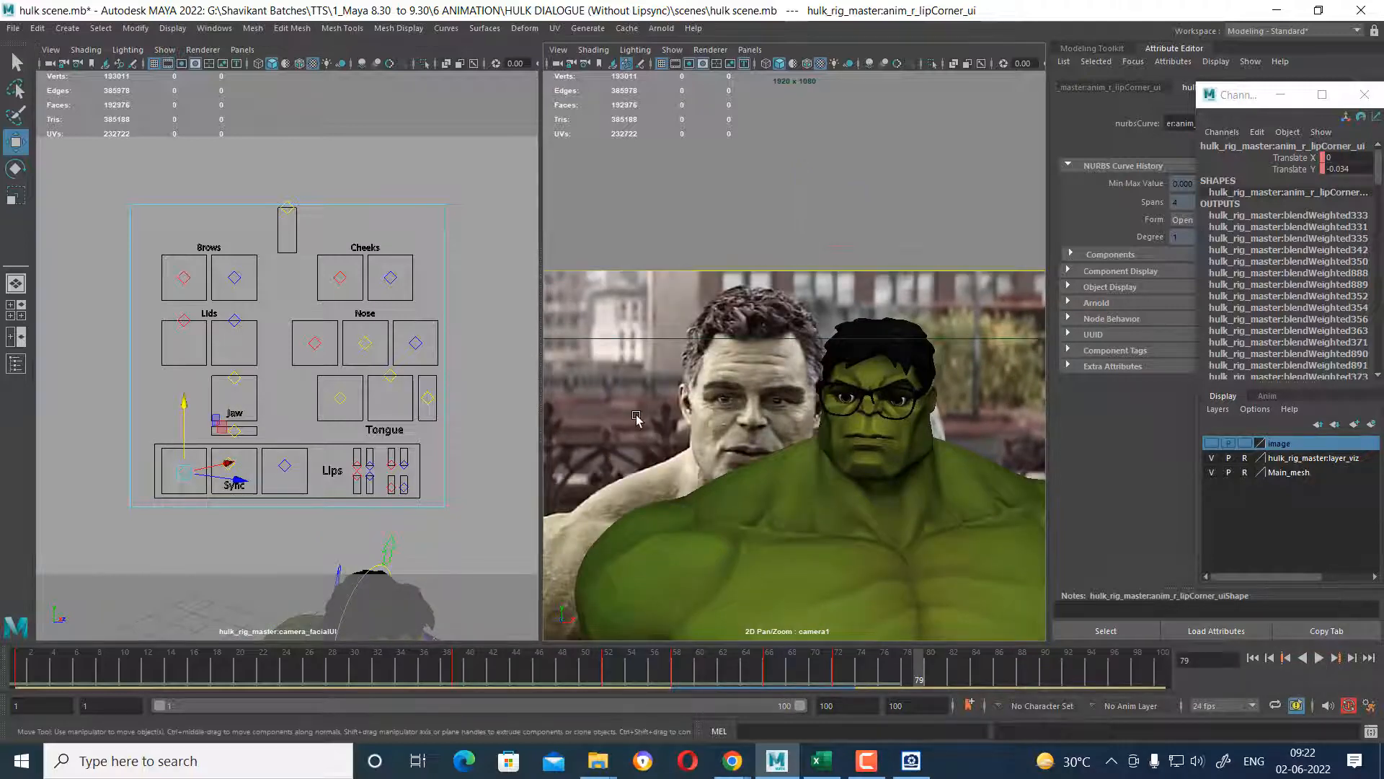
Enlarge the camera1 view, then play and scrub the dialogue between frames 54 and 66 to check the mouth shapes, ending on frame 55.
click(746, 620)
key(space)
click(696, 683)
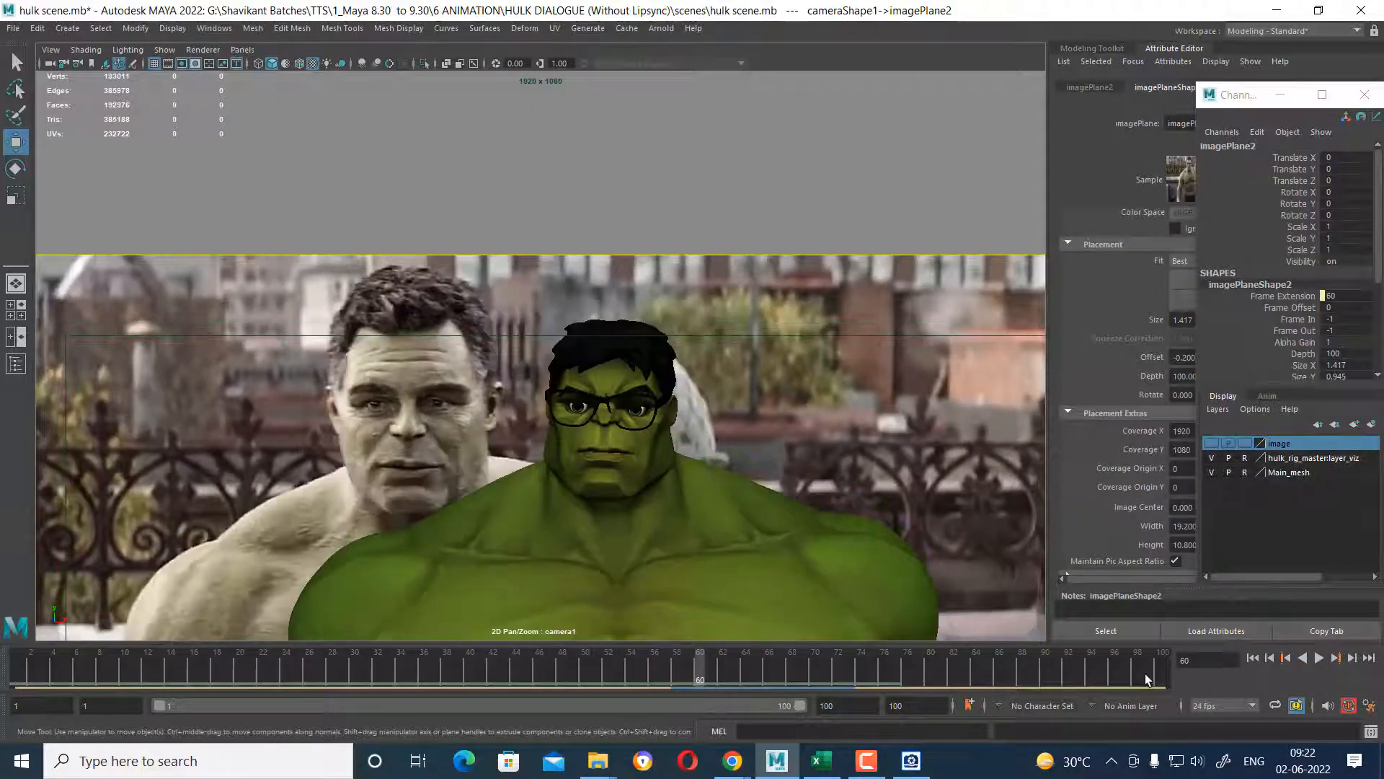
click(1320, 658)
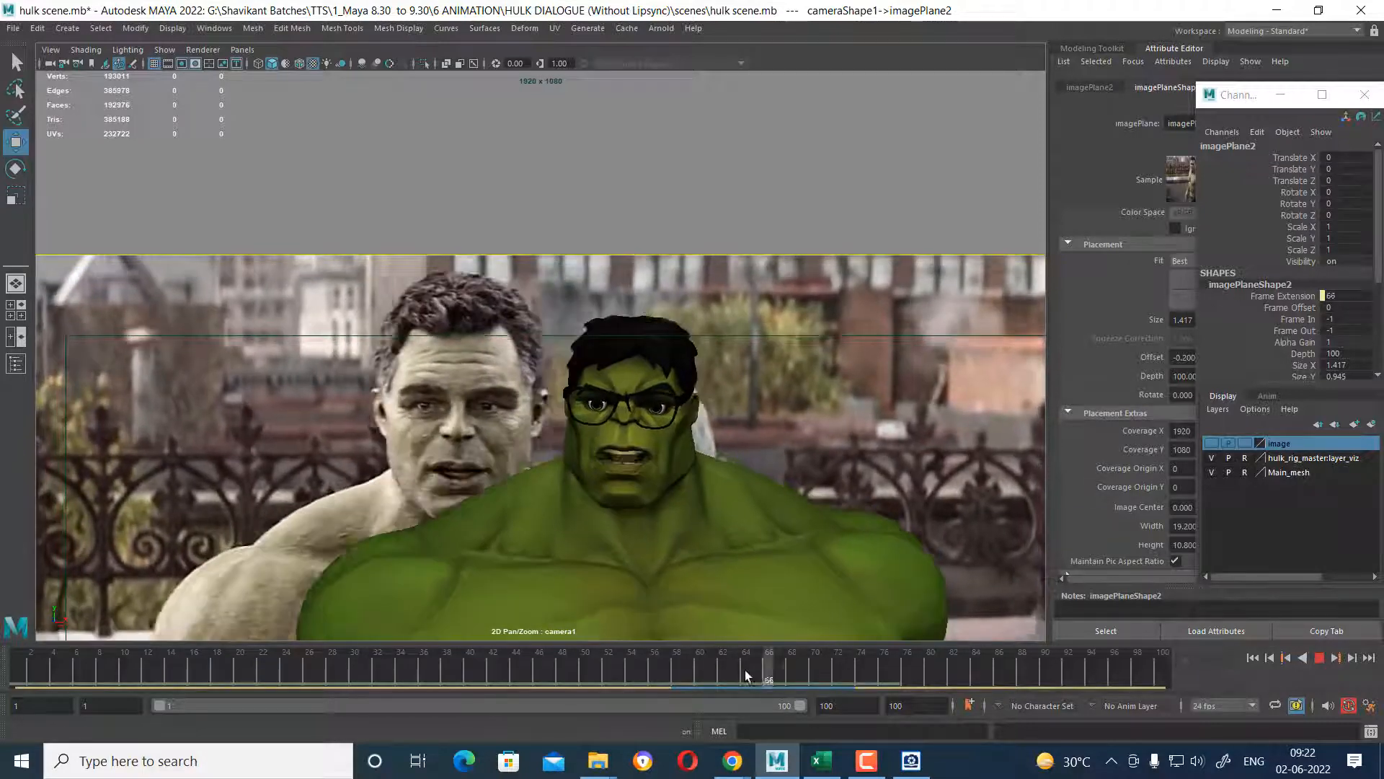
click(739, 675)
click(1317, 656)
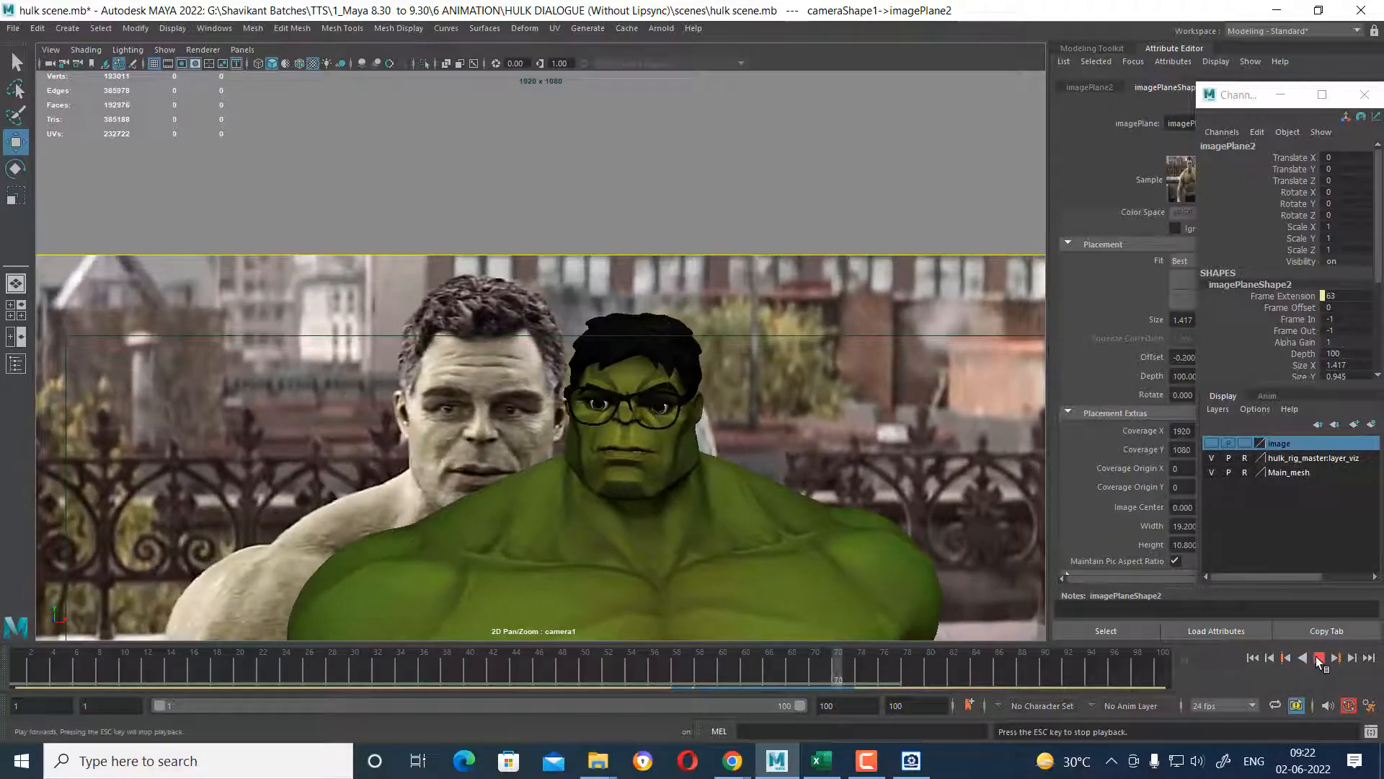
drag(761, 669, 666, 669)
click(1319, 657)
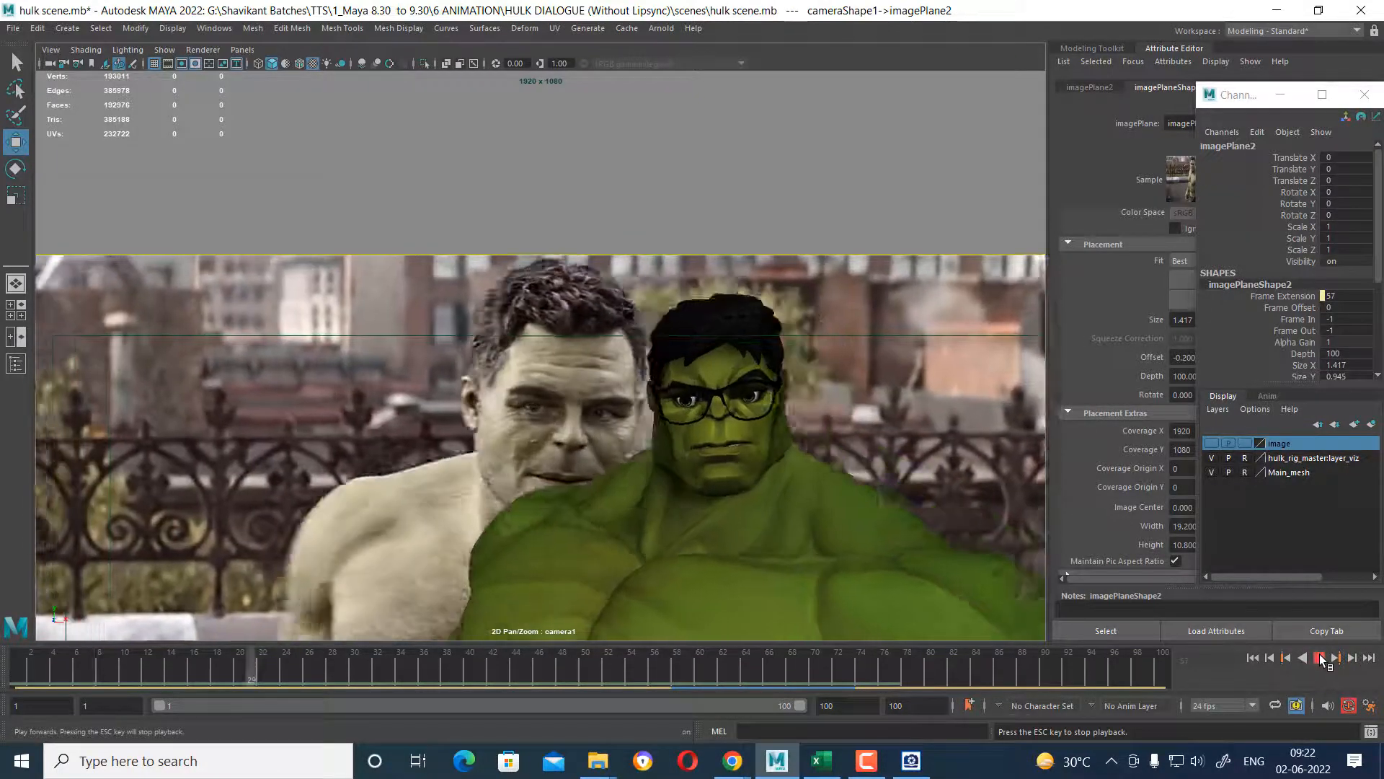
click(1319, 658)
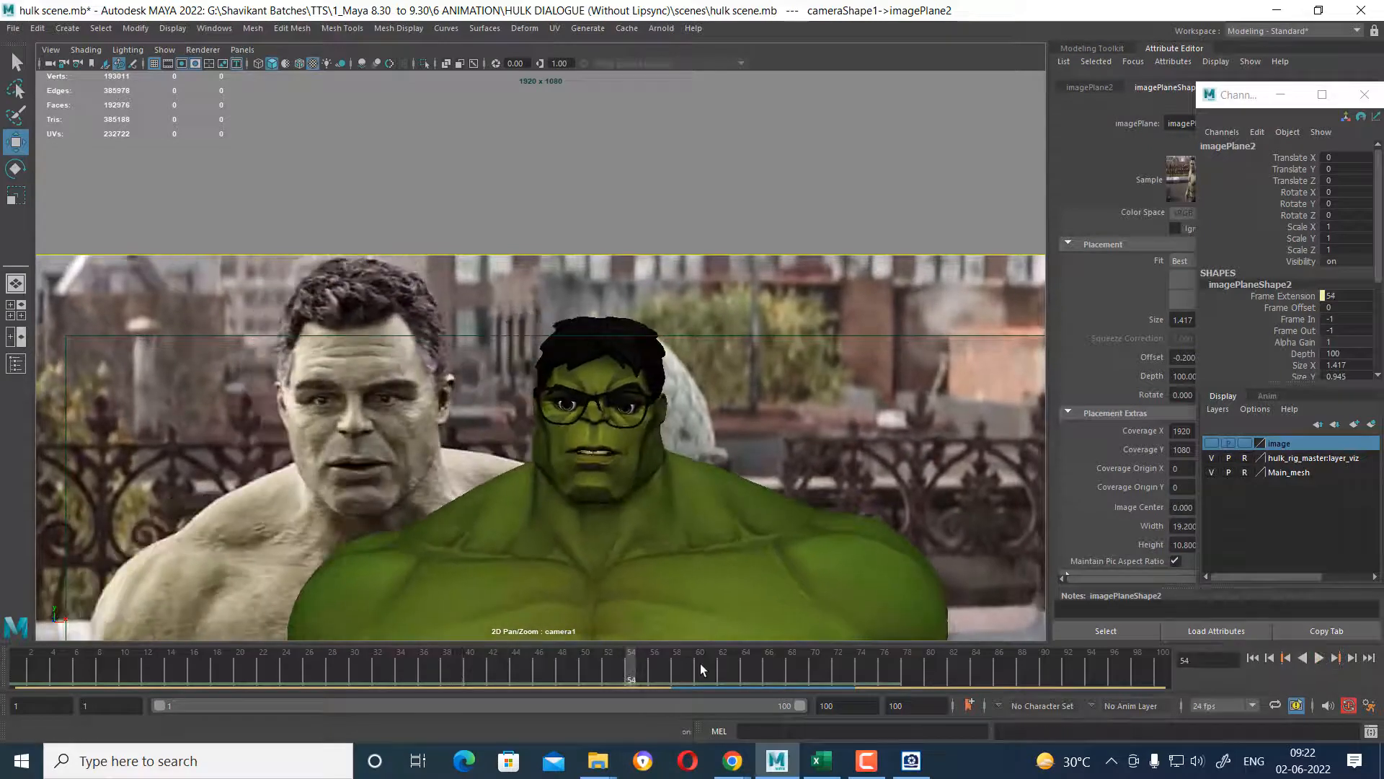
drag(608, 673, 636, 672)
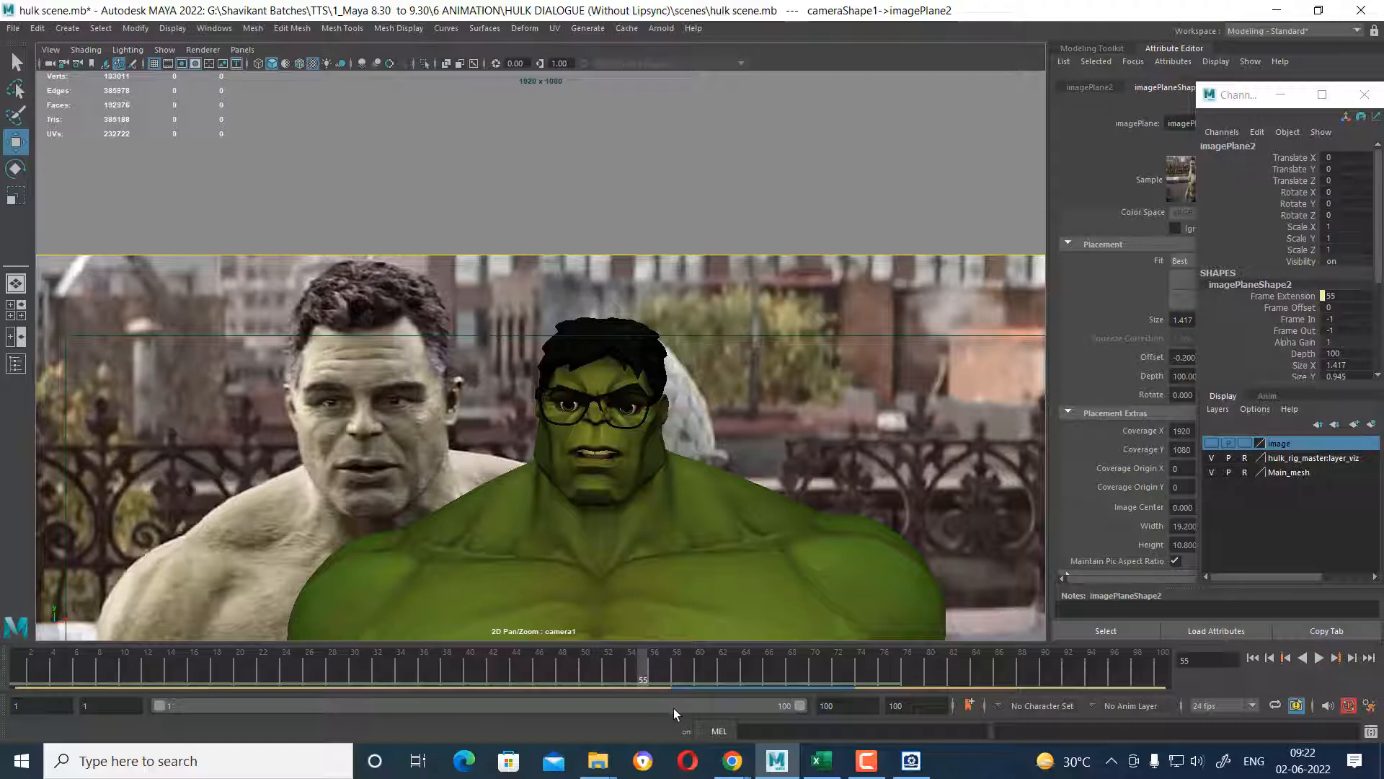
Restore the side-by-side layout on frame 55 and try moving the left upper lip pull control.
key(space)
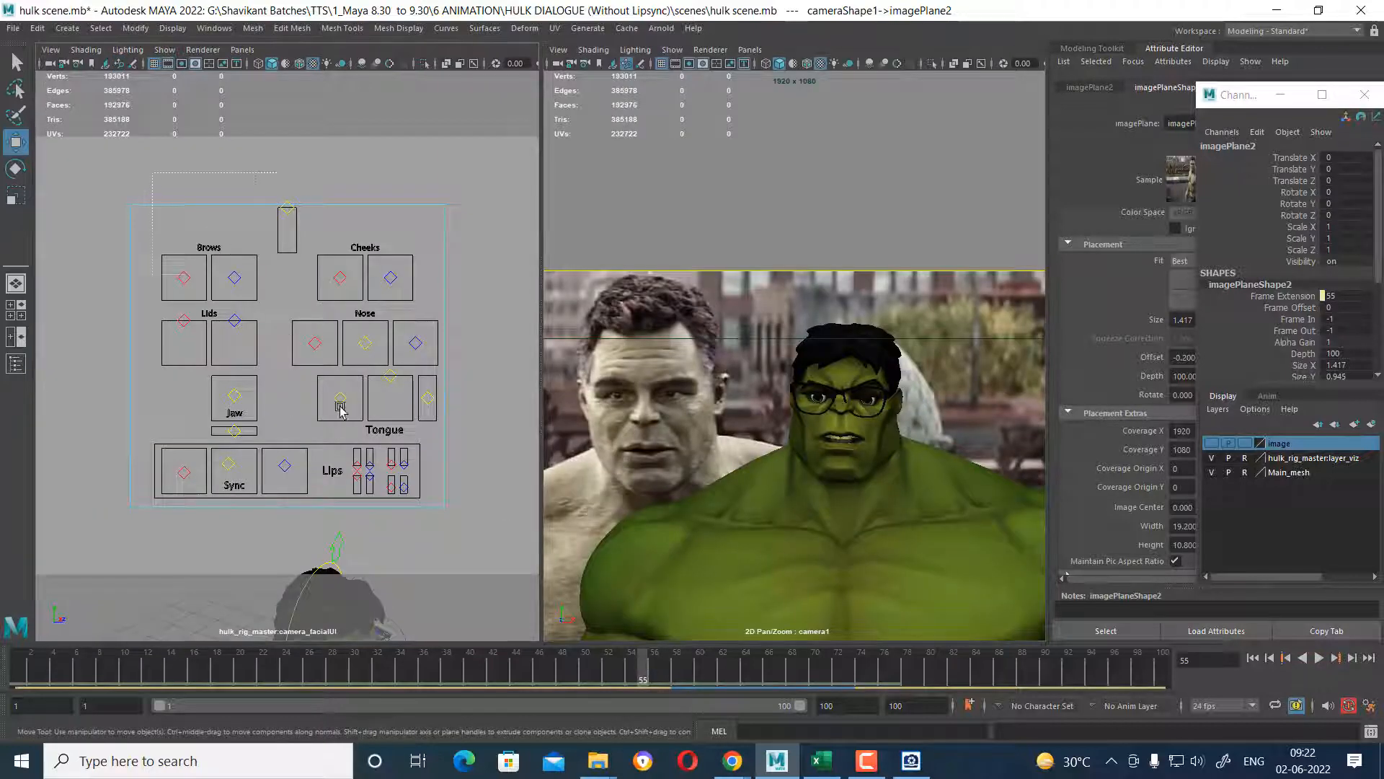
click(341, 408)
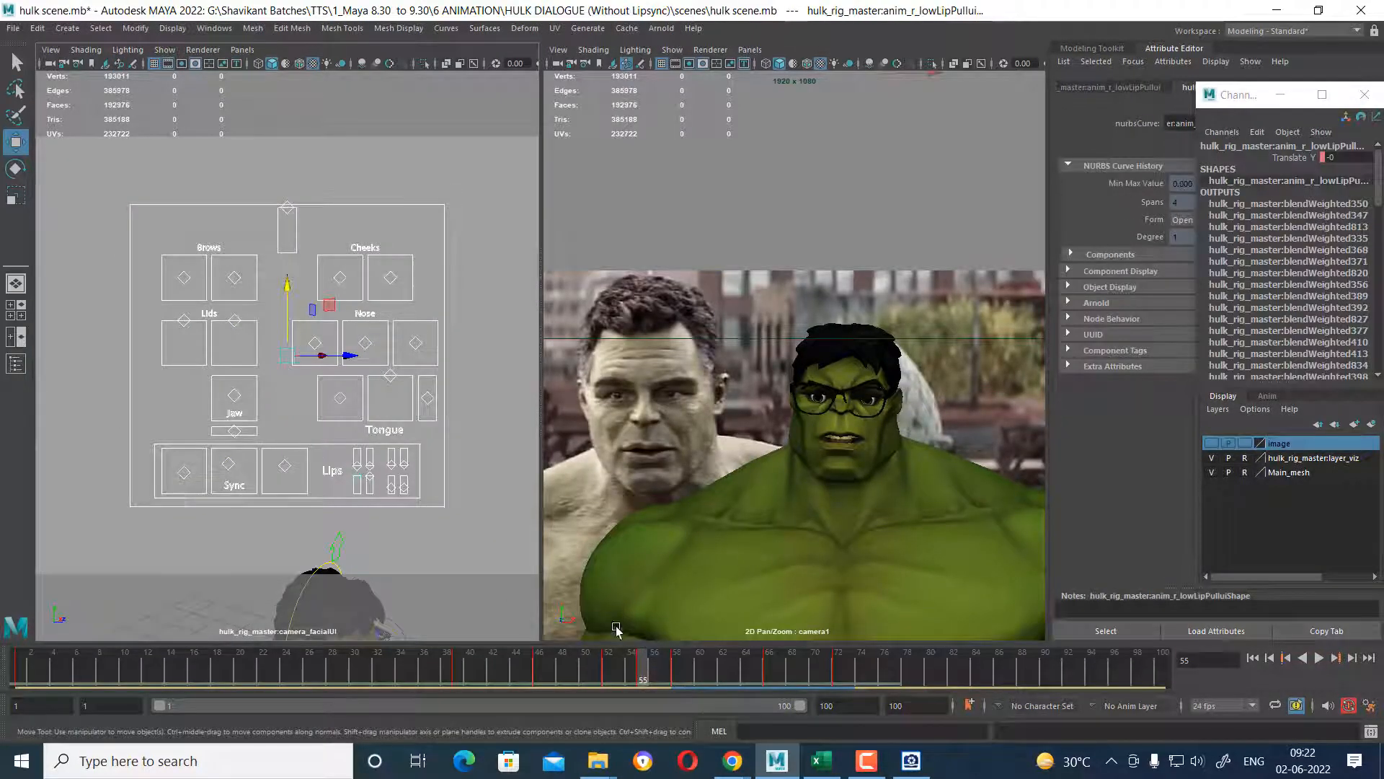
click(472, 425)
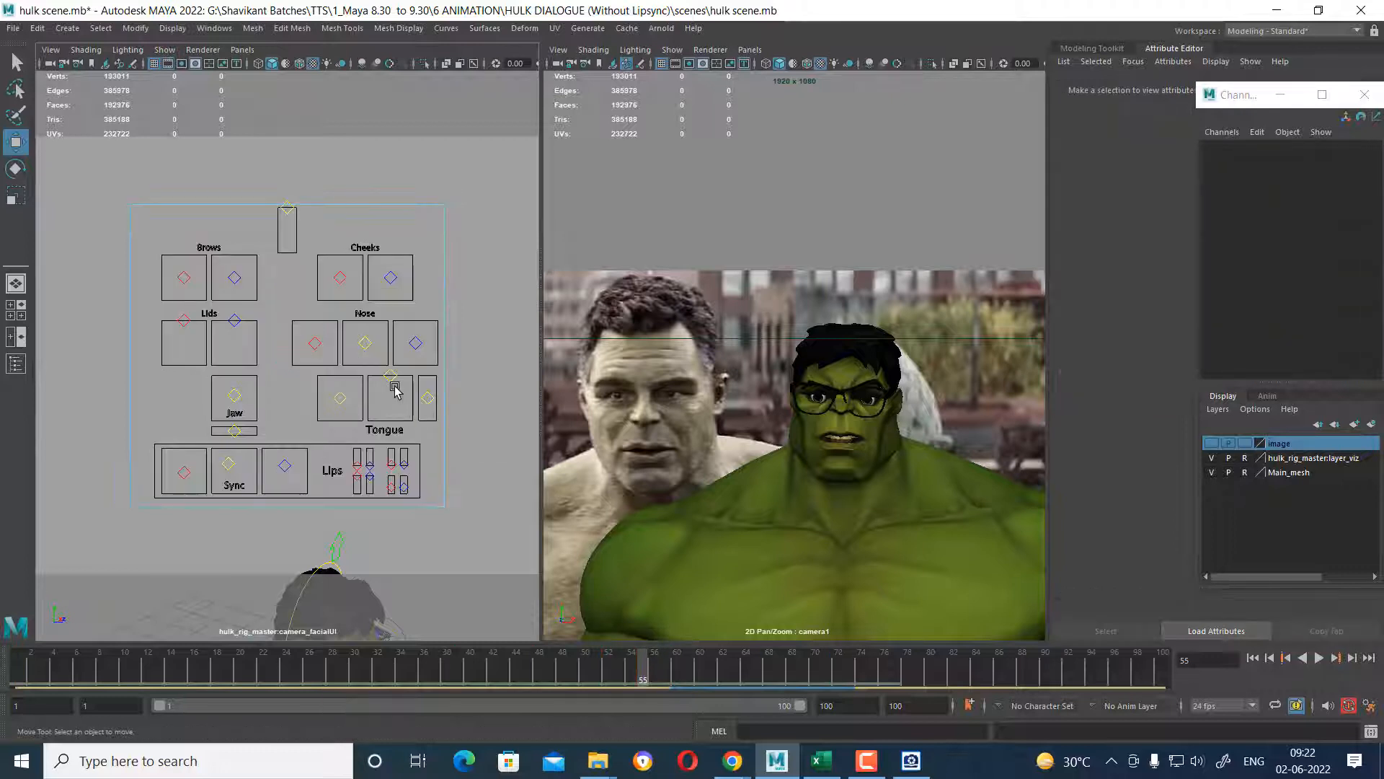
click(358, 467)
drag(360, 401, 356, 401)
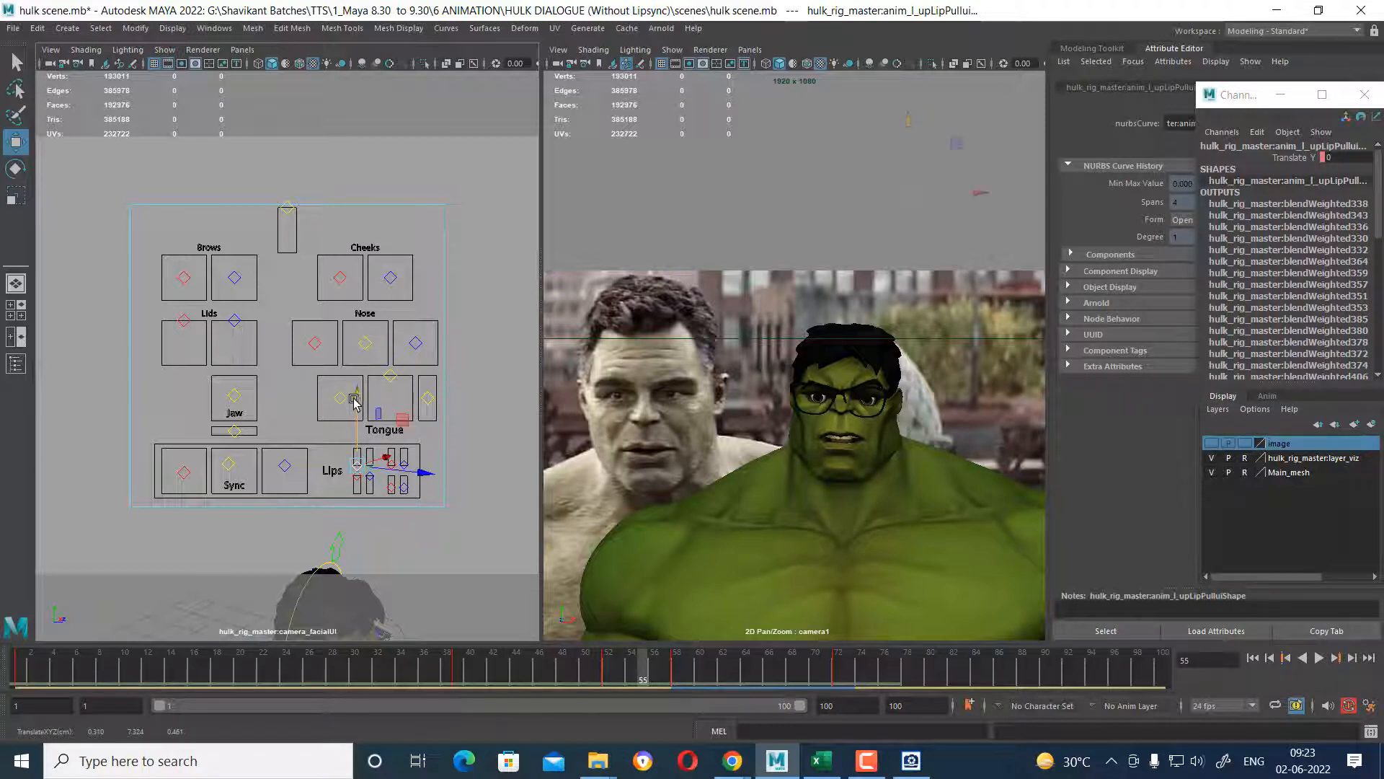
On frame 55, raise the left lip corner control to Translate Y 0.233 and the right to 0.095, and lower the sync control to -0.015.
click(288, 460)
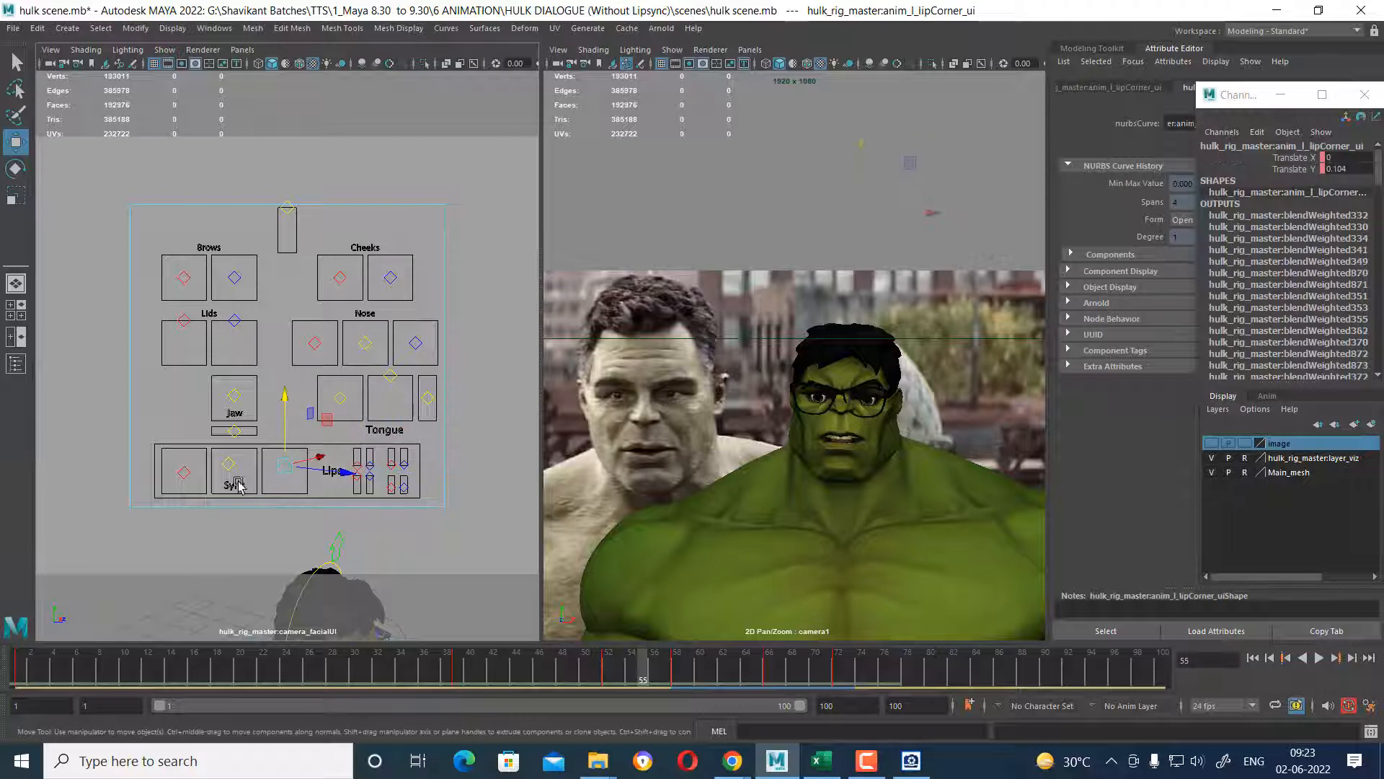
drag(289, 400, 289, 389)
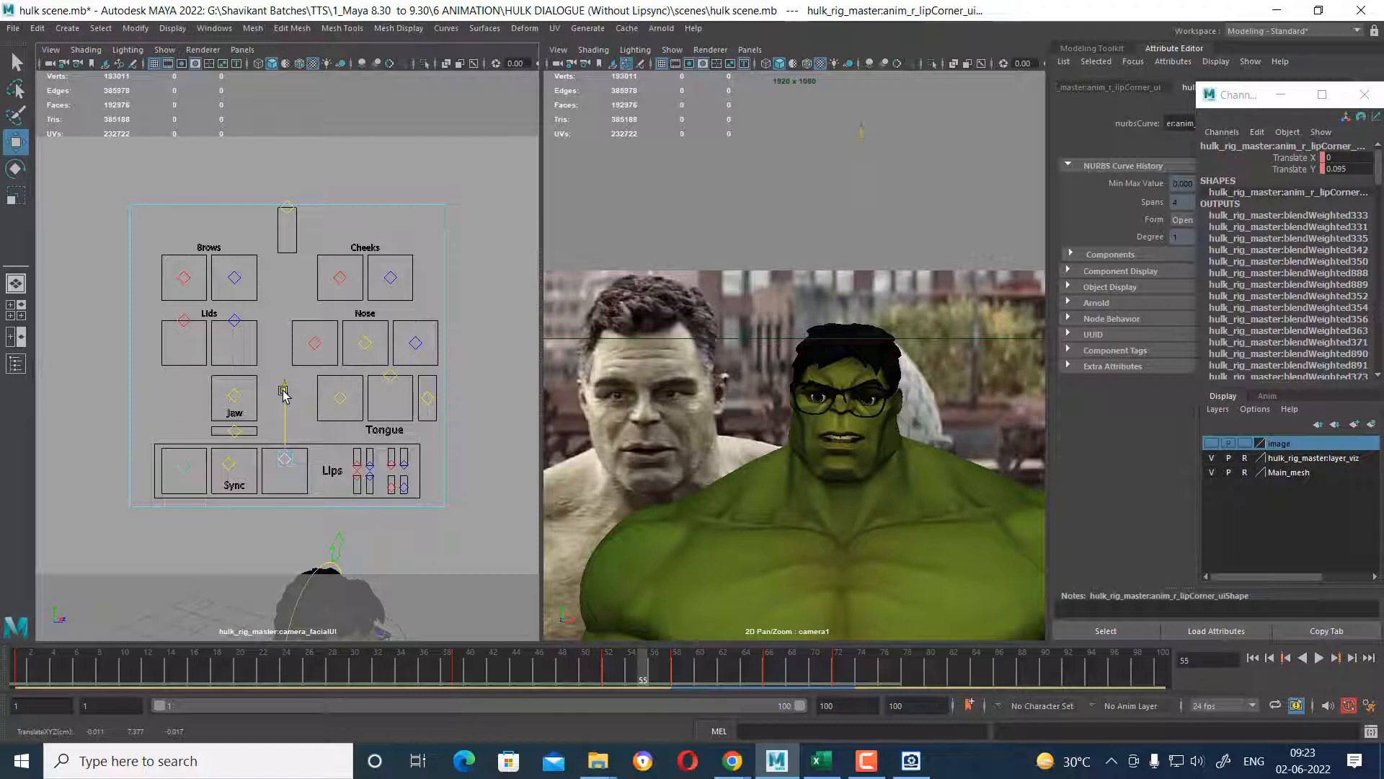
click(228, 464)
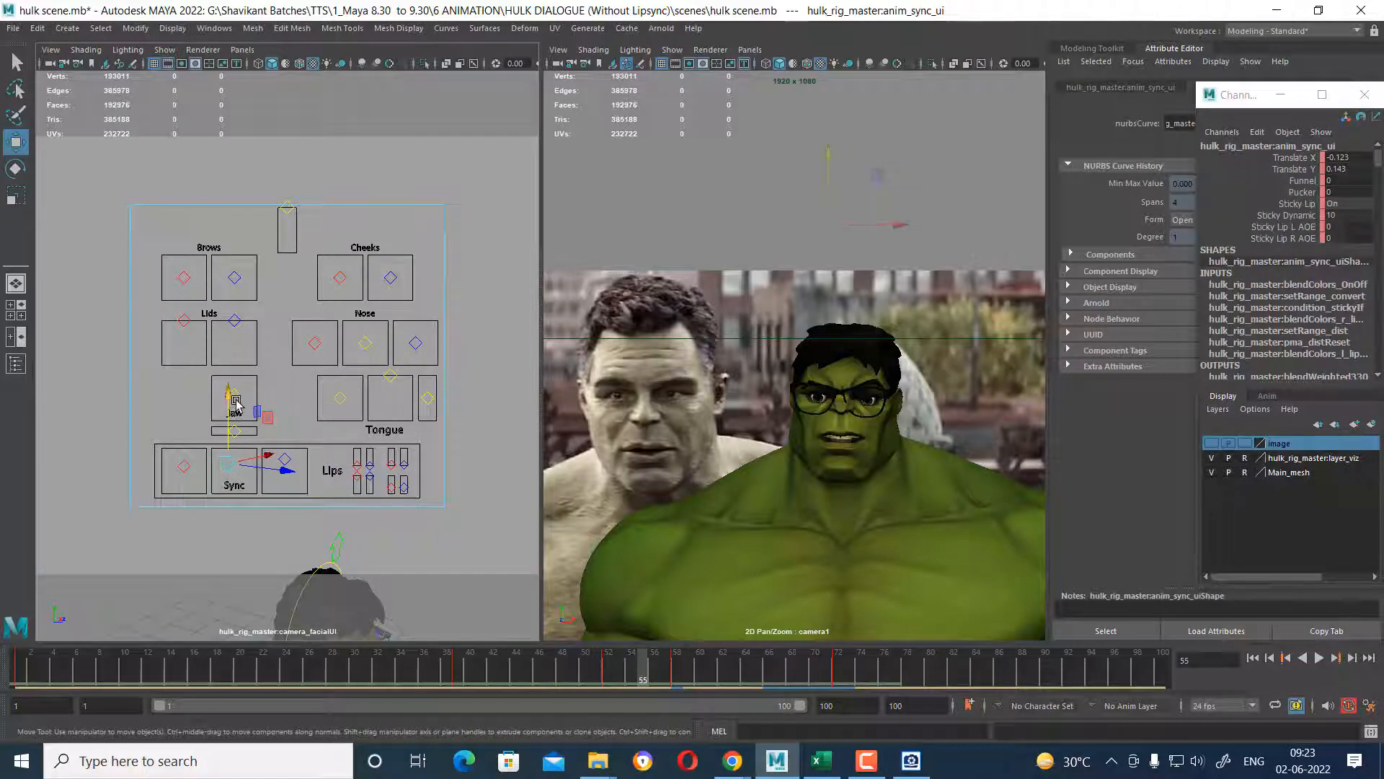
drag(236, 405, 240, 408)
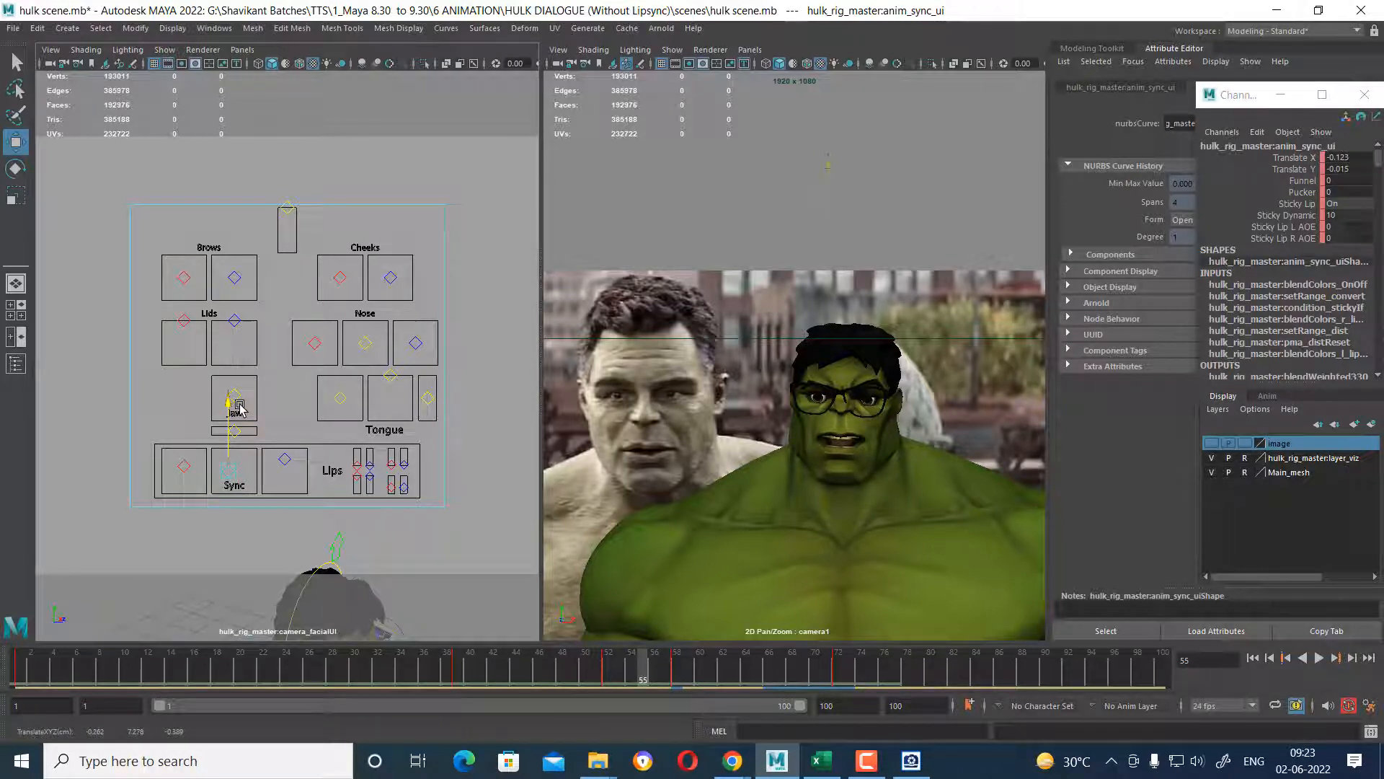
On frame 55, readjust both lip corner controls with the left at Translate Y 0.22, and set the jaw control to Translate Y -0.172.
click(184, 467)
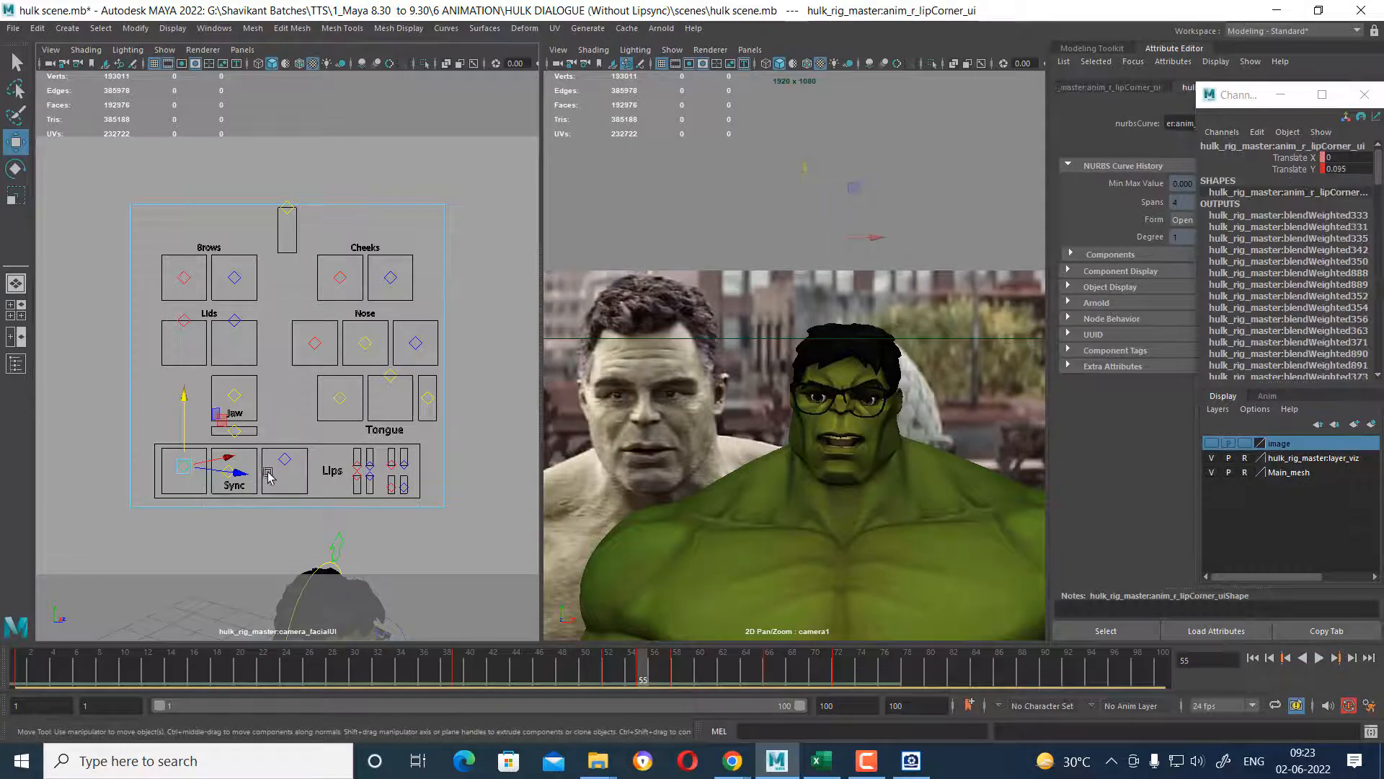
shift+click(285, 456)
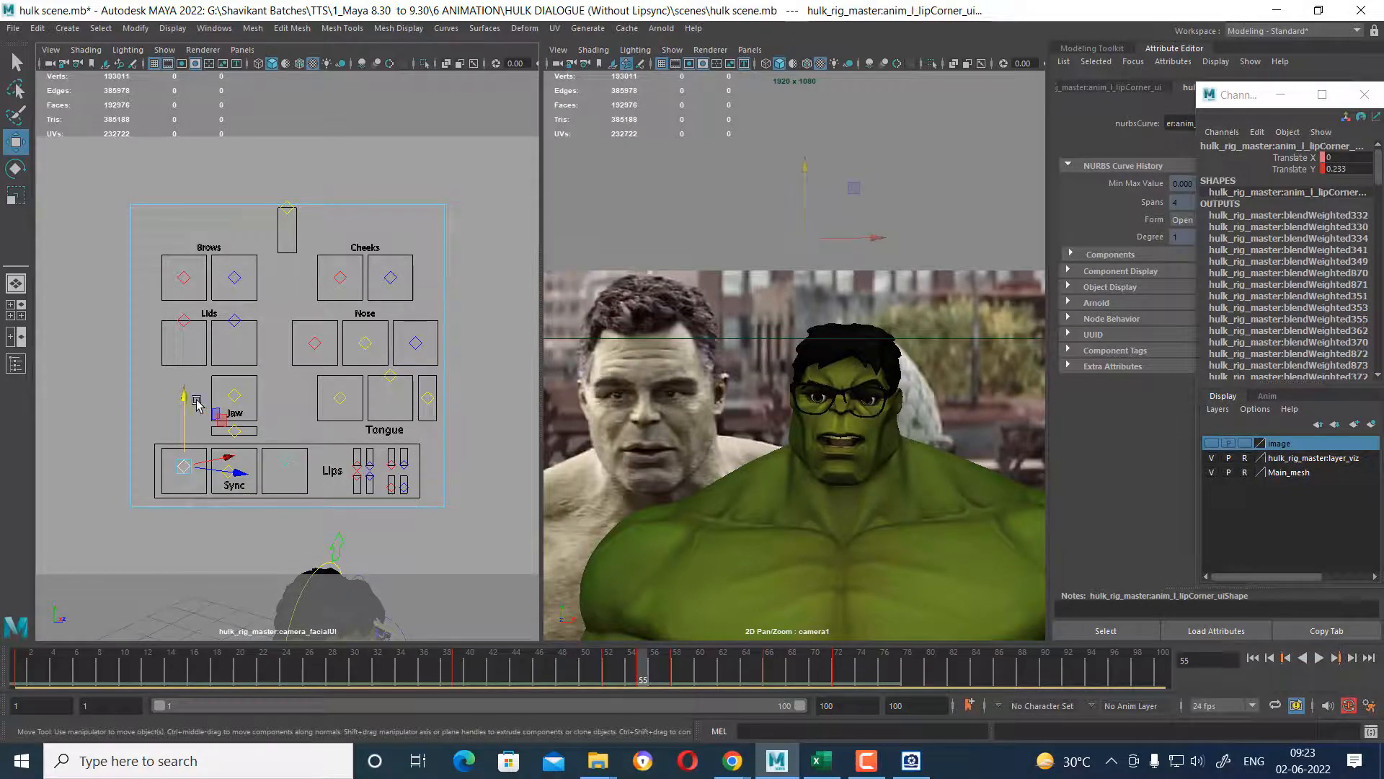
mouse_move(184, 394)
mouse_down()
mouse_move(199, 384)
mouse_move(198, 395)
mouse_up()
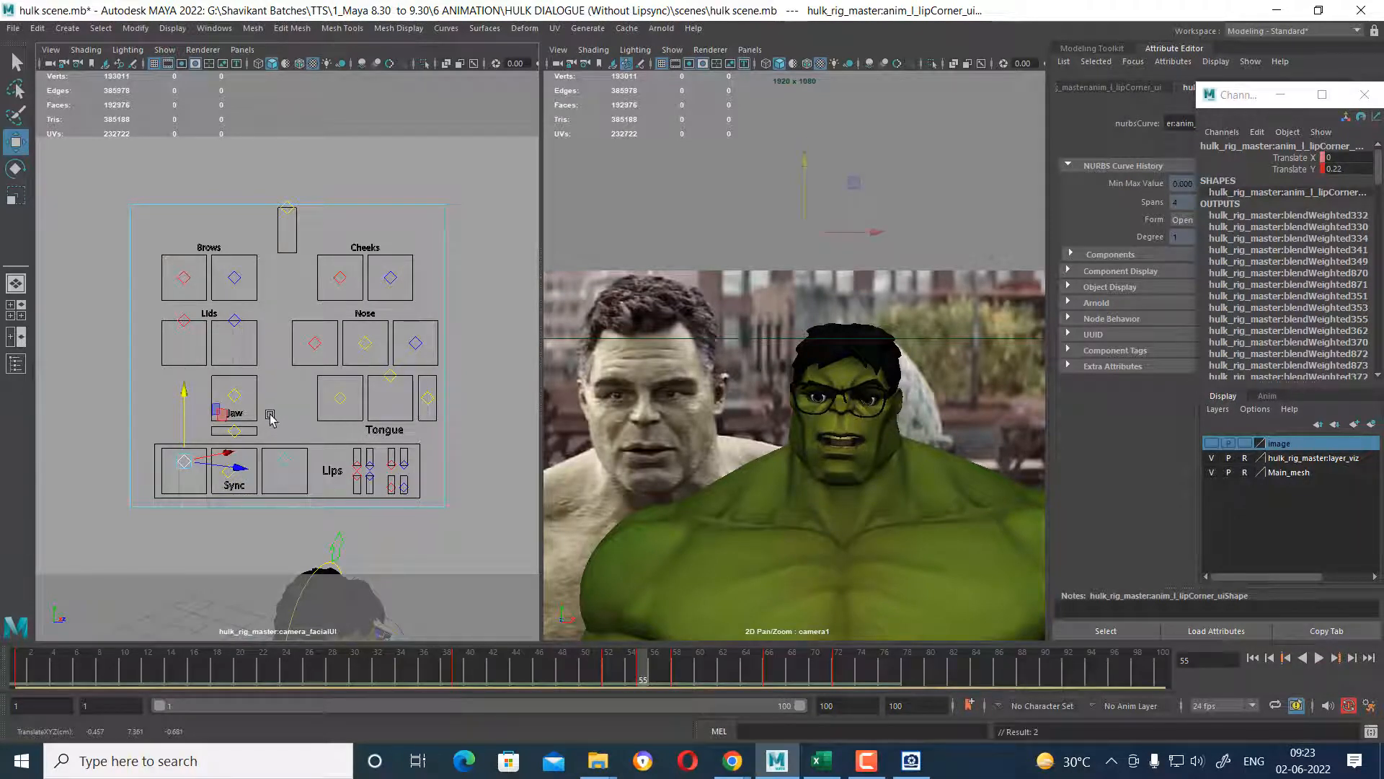
click(235, 396)
drag(238, 338, 230, 321)
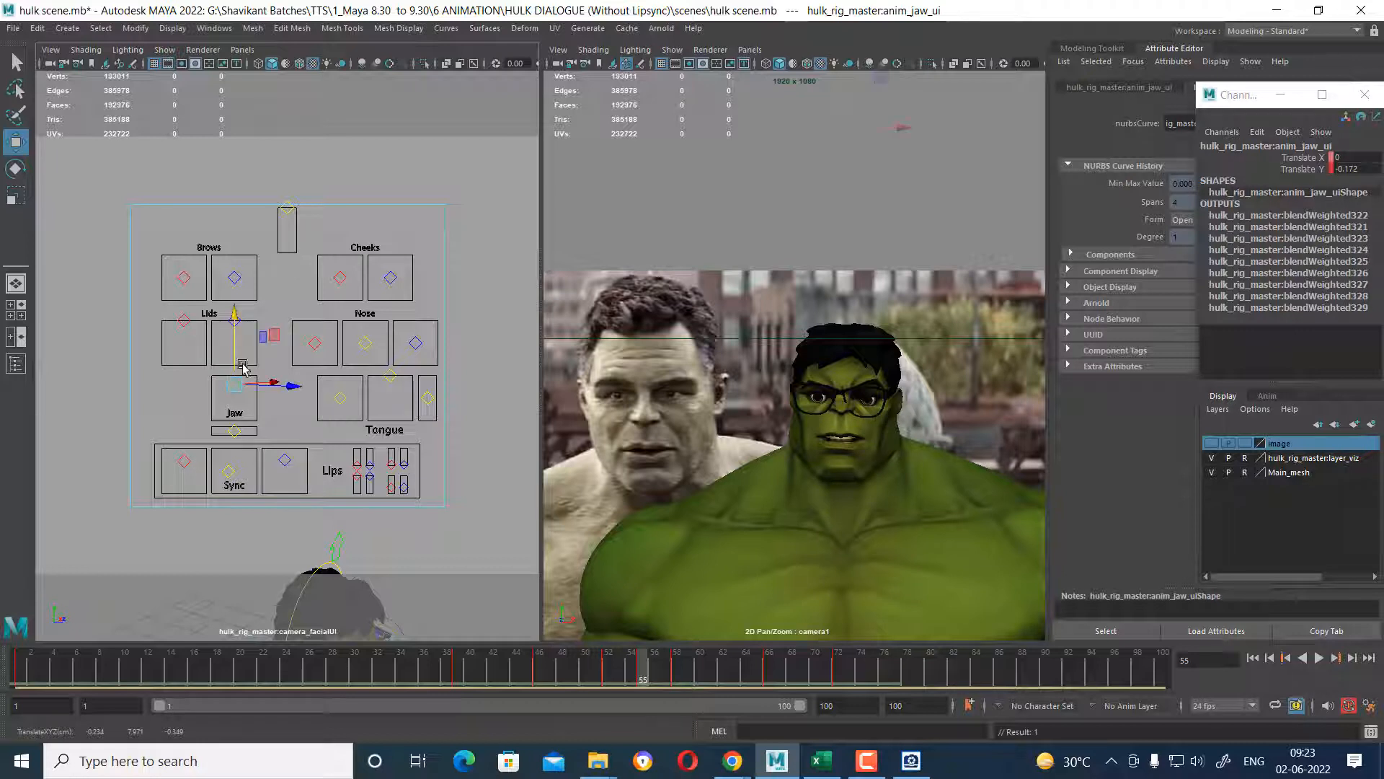
Scrub and replay the dialogue from around frames 49 to 52 to check the frame 55 mouth pose against the reference, stopping on frame 56.
drag(647, 678, 600, 676)
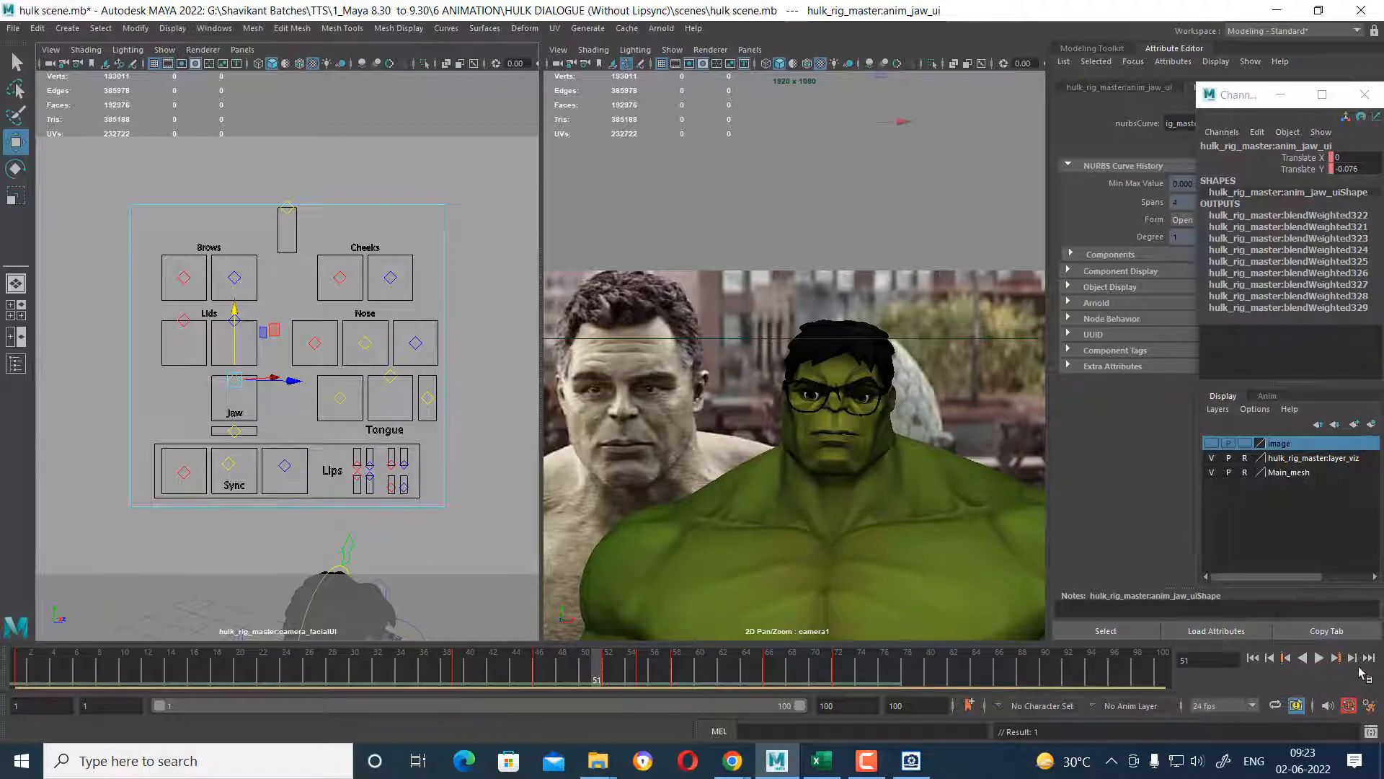
click(1318, 658)
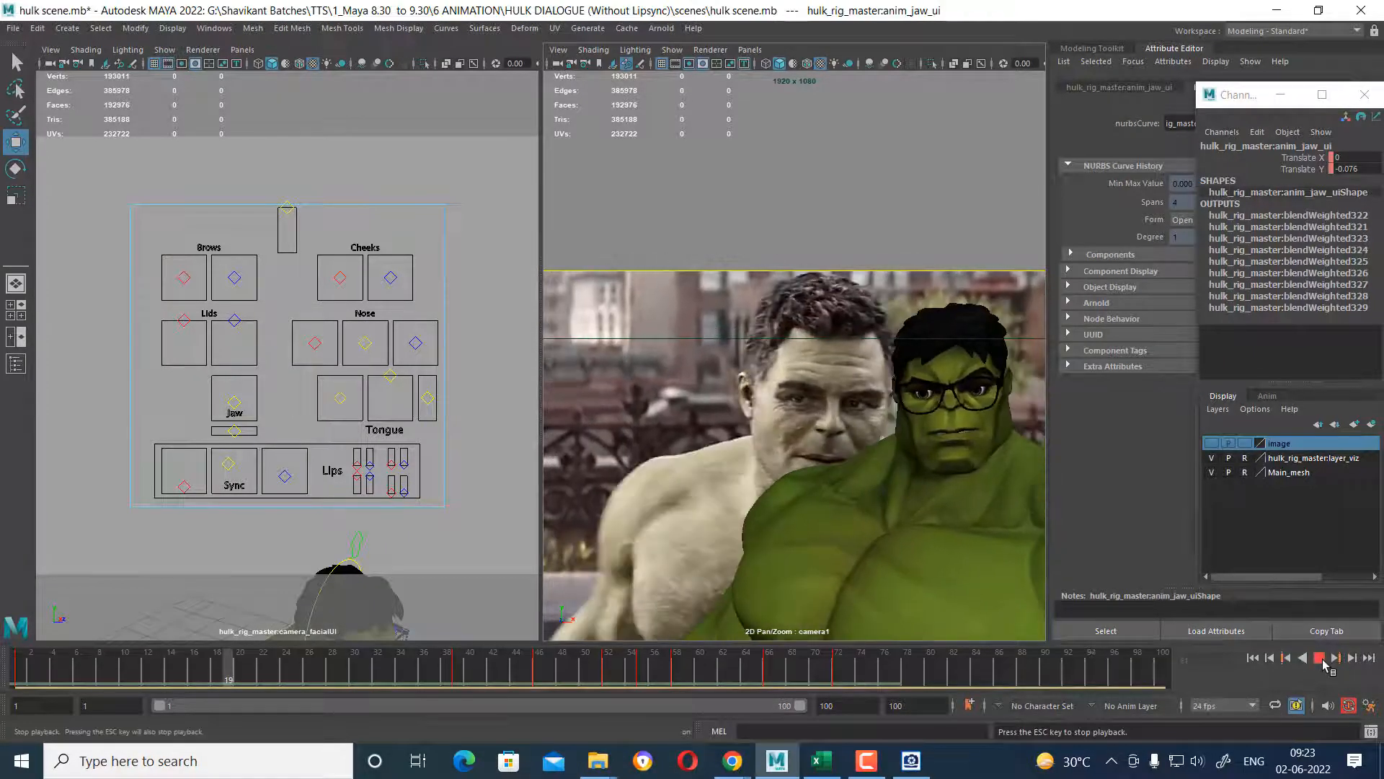
click(1320, 658)
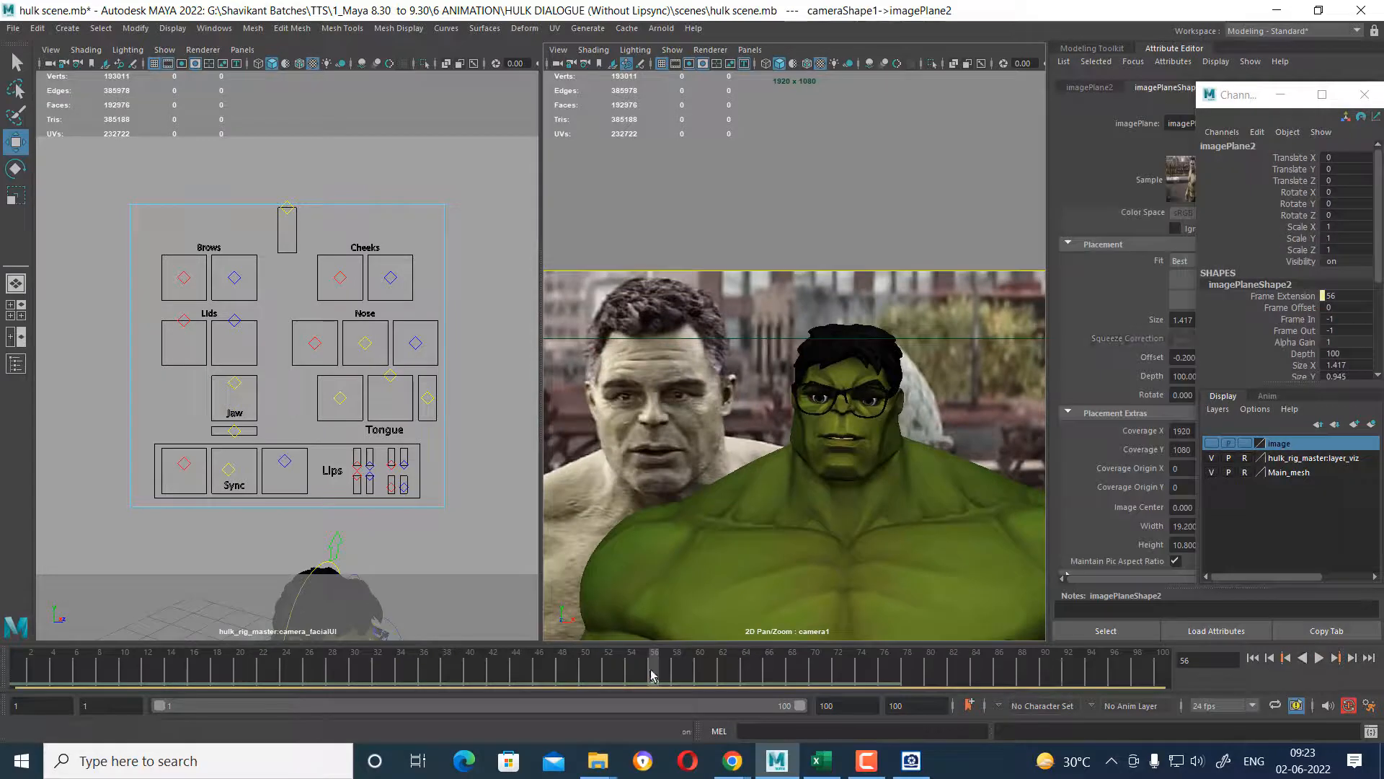
drag(627, 676, 592, 681)
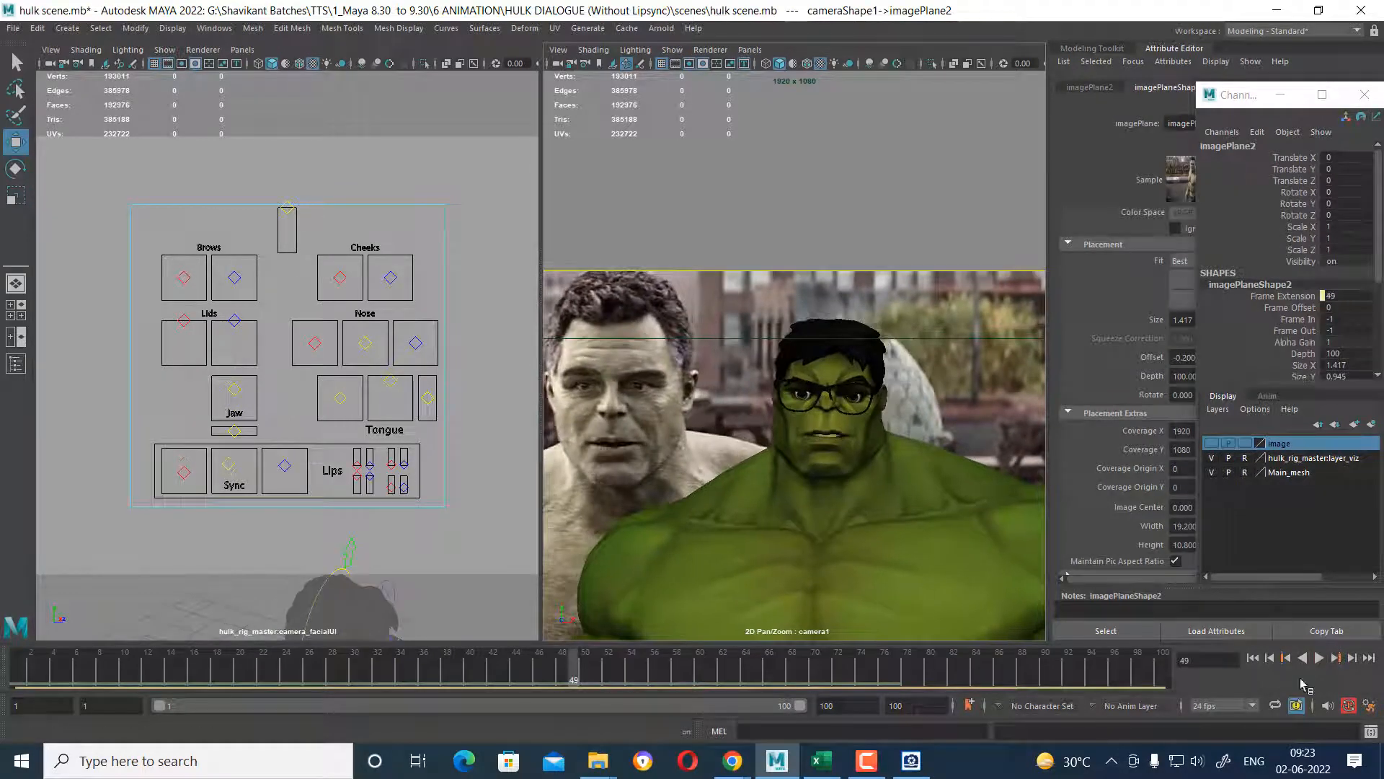
click(1319, 658)
click(1319, 658)
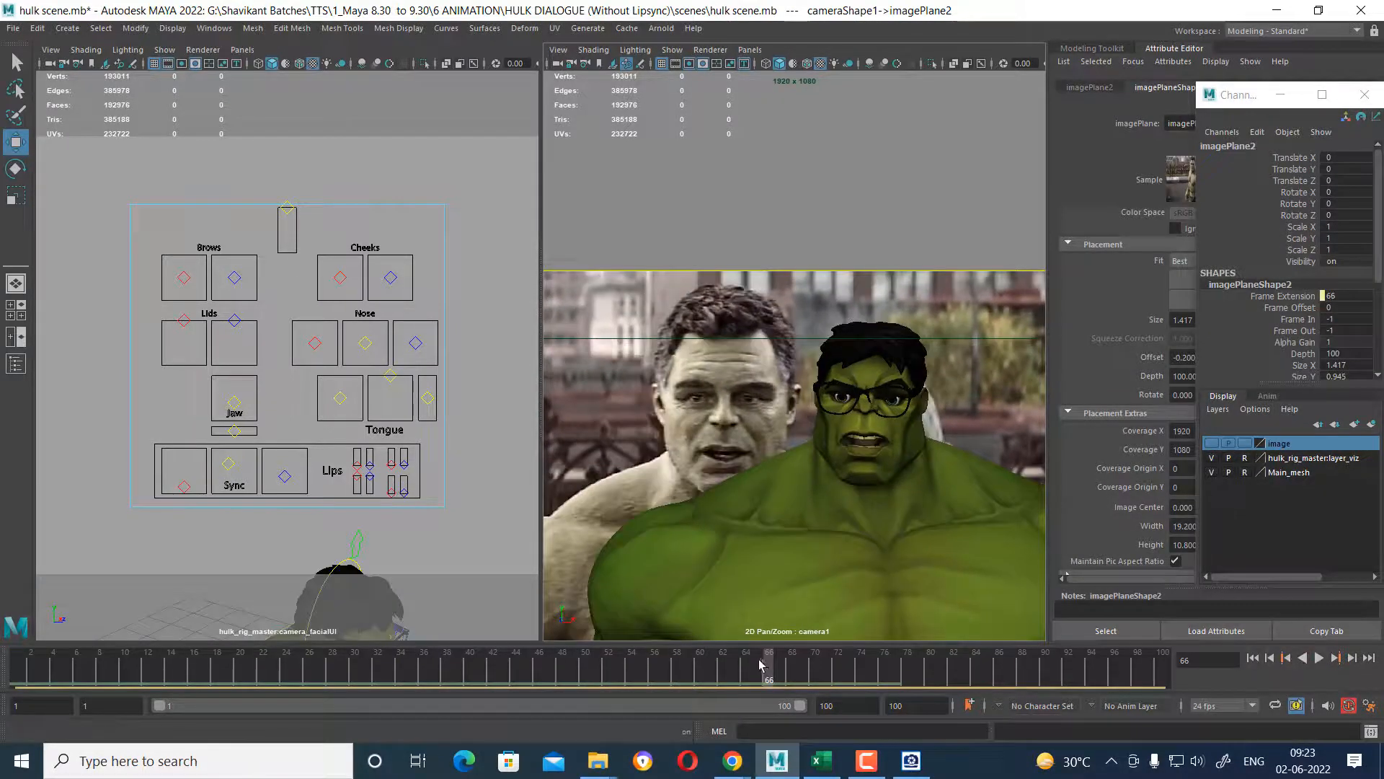
drag(760, 664, 608, 664)
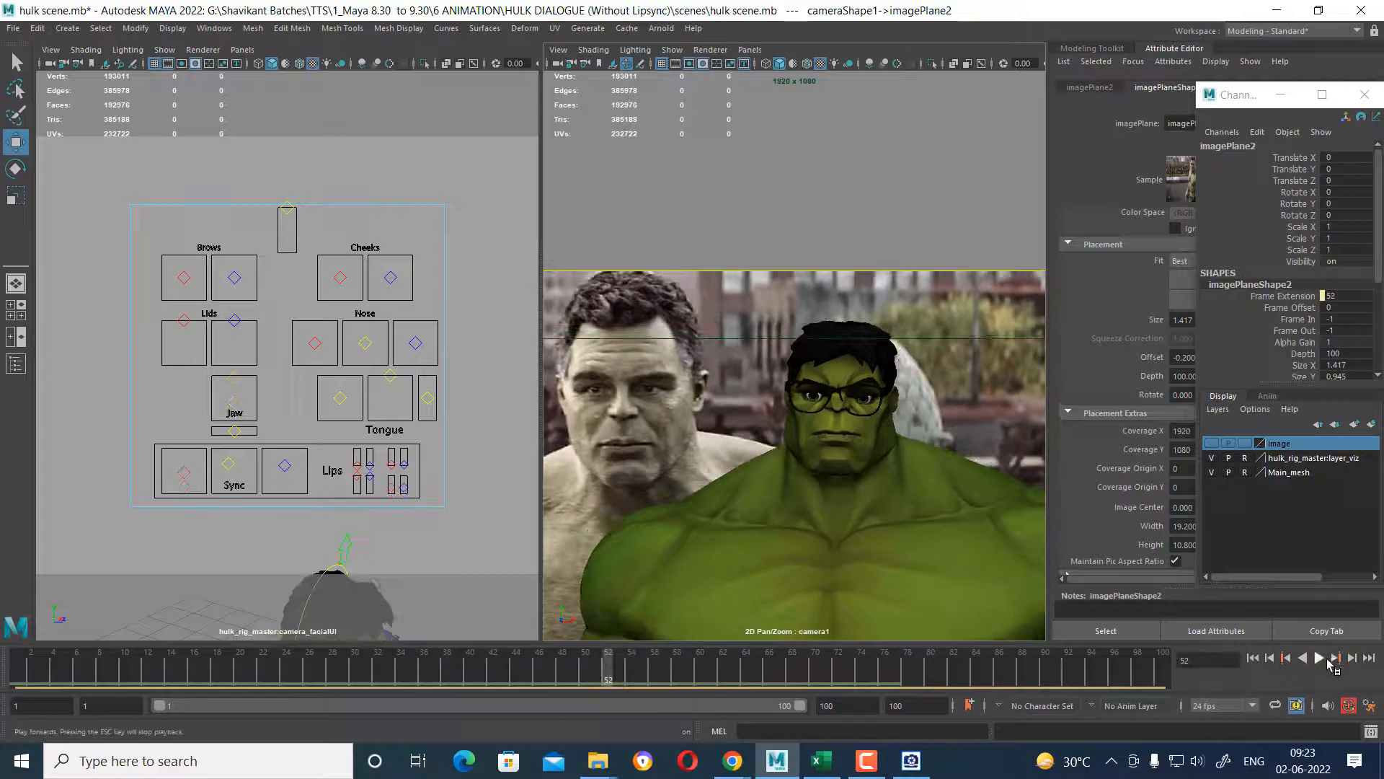
click(1328, 661)
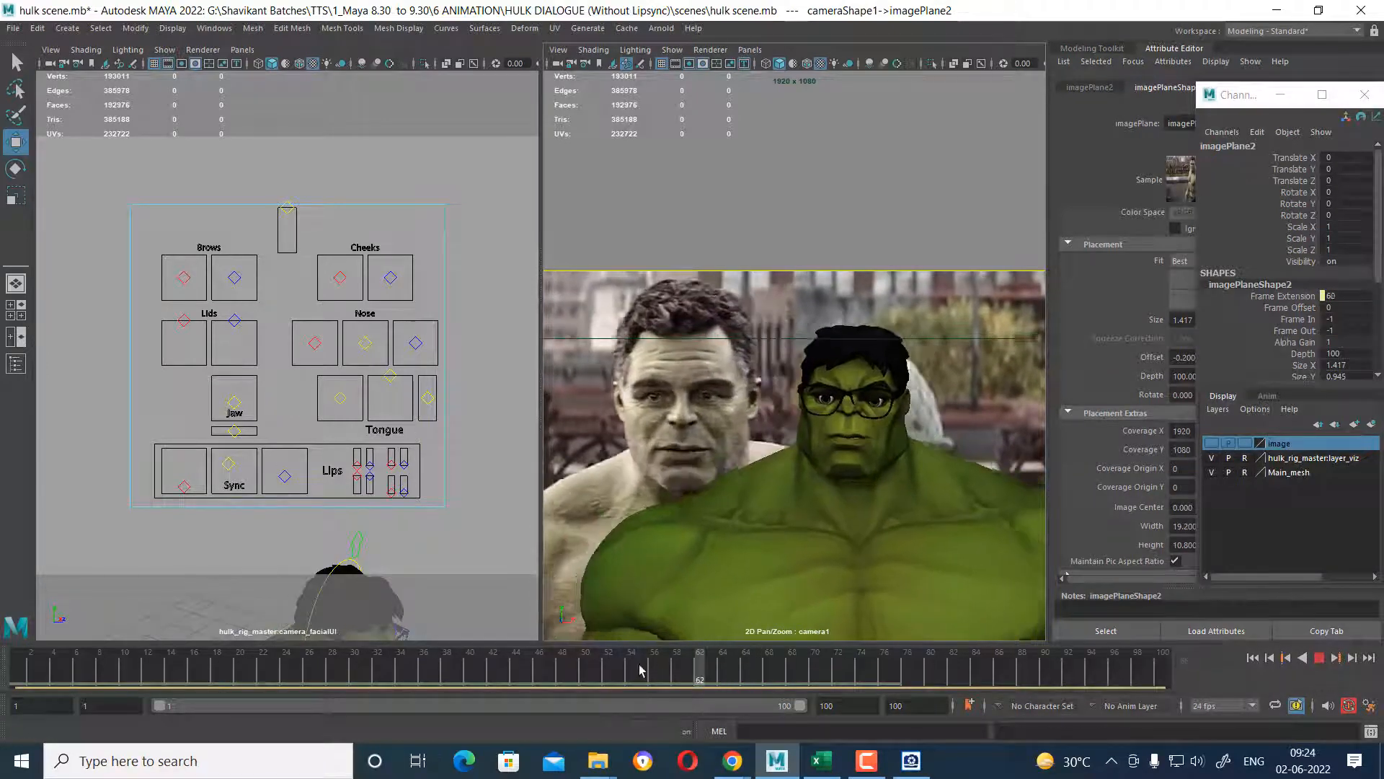
mouse_move(638, 671)
mouse_down()
mouse_move(687, 673)
mouse_move(656, 676)
mouse_up()
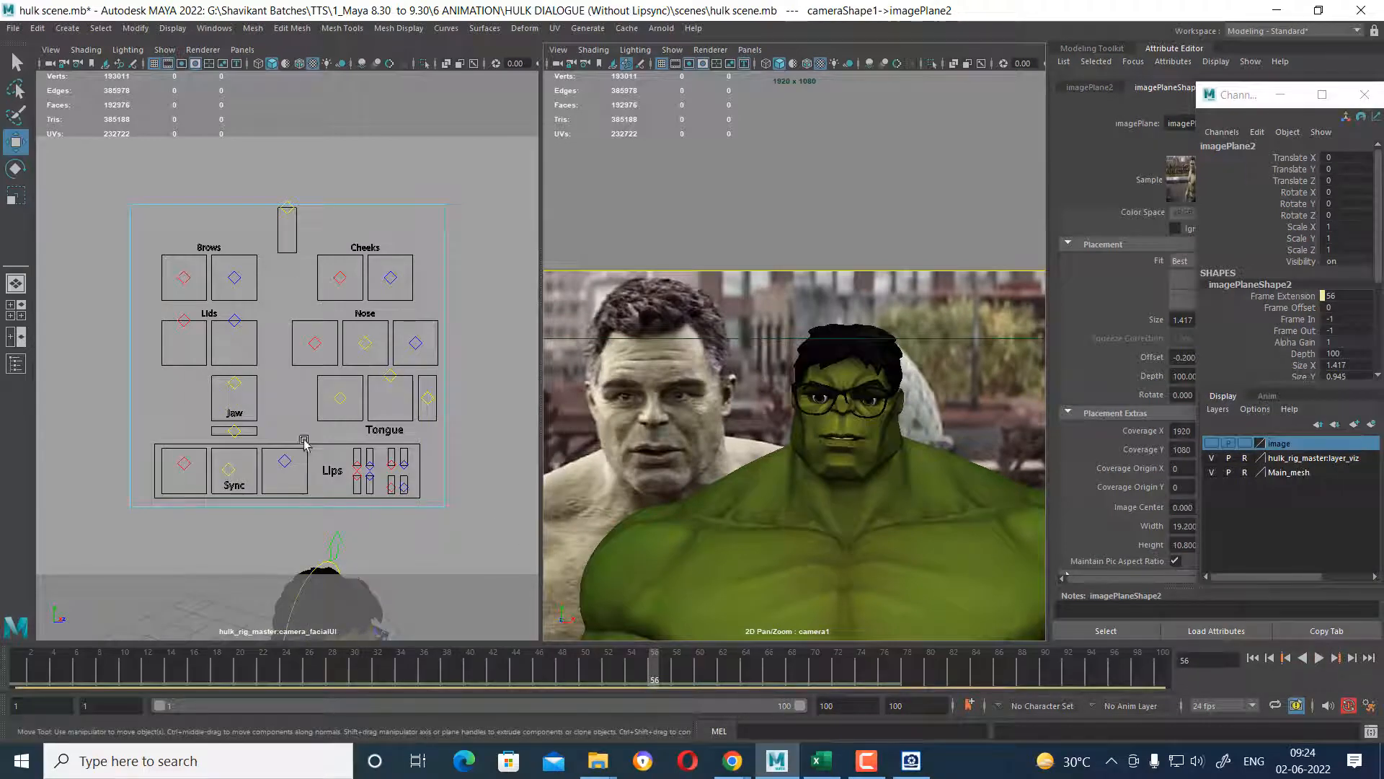
Select all the facial controls, return to frame 52, and limit the playback range to frames 52 through 58.
drag(143, 176, 505, 511)
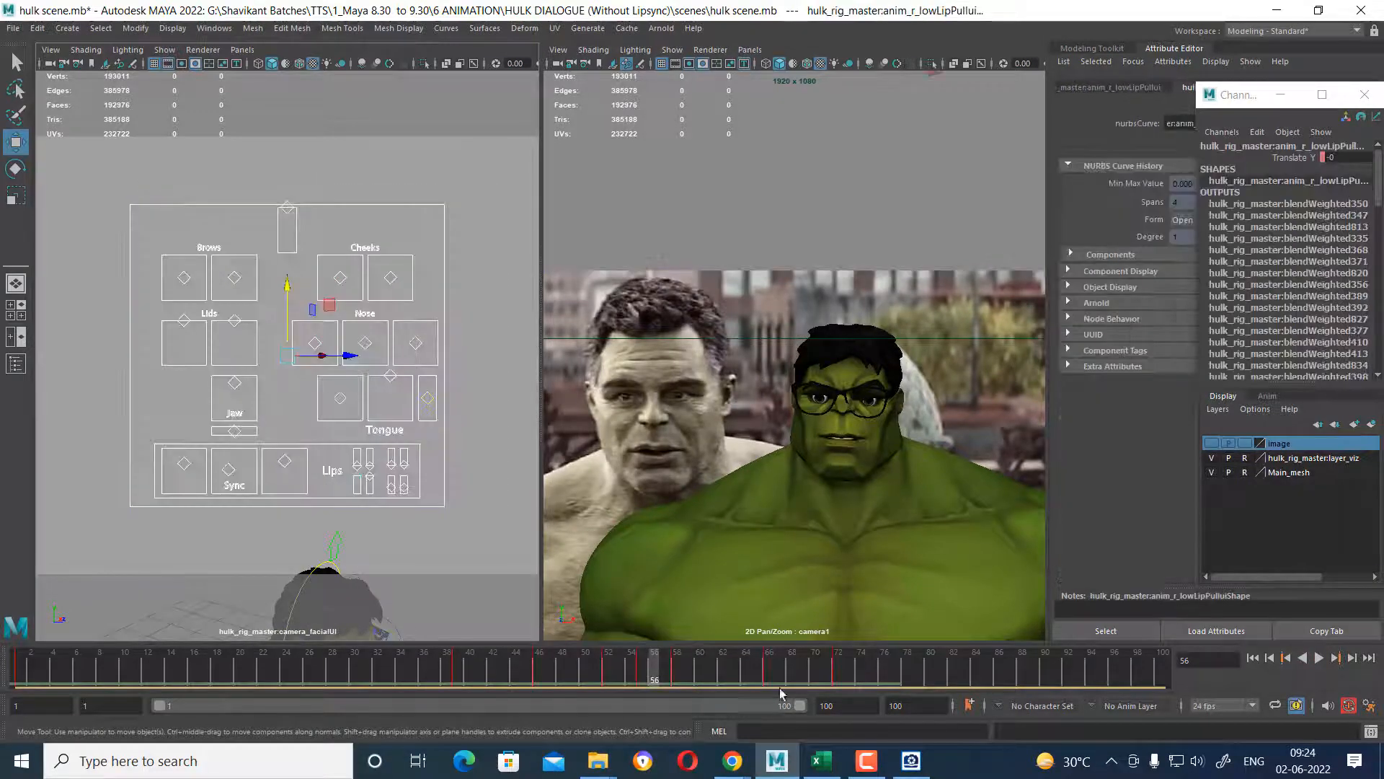
click(640, 677)
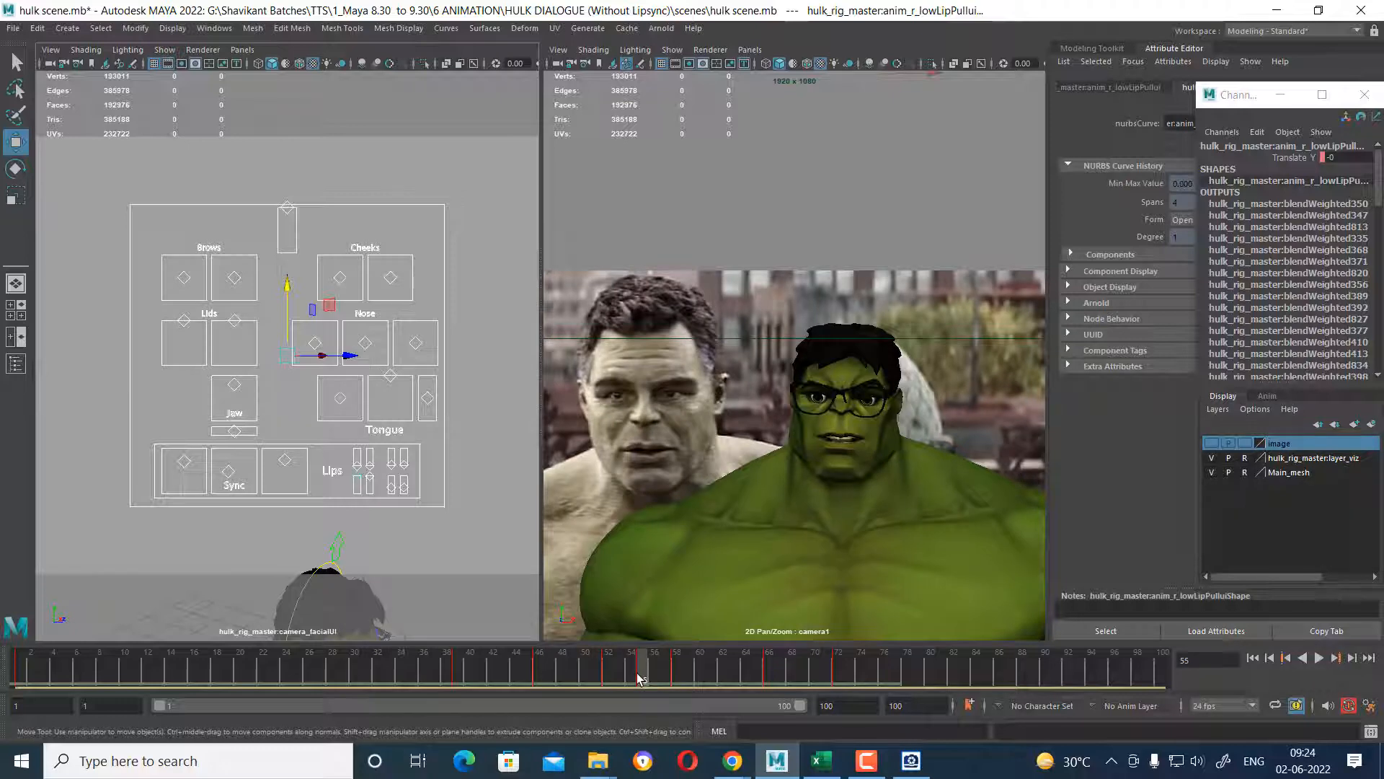
drag(640, 678, 609, 678)
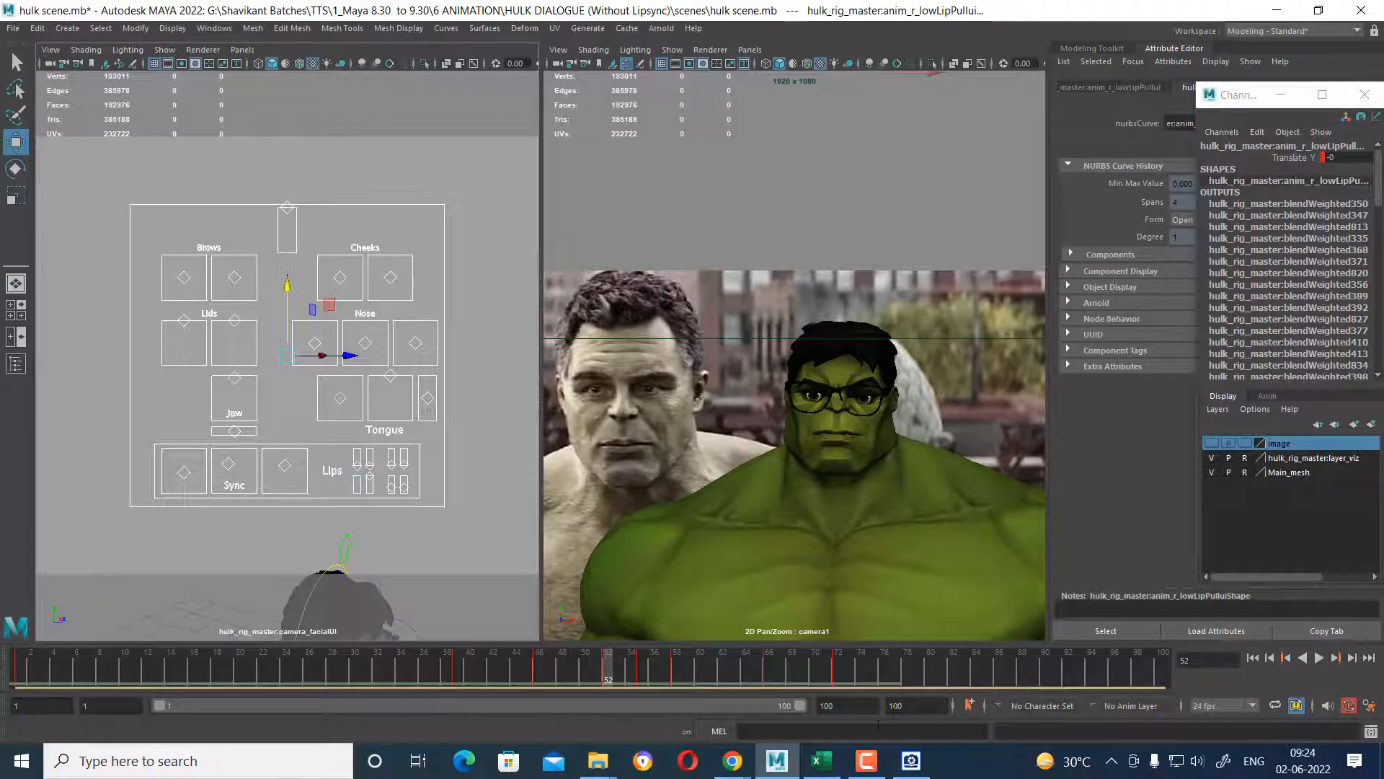
click(847, 705)
click(84, 705)
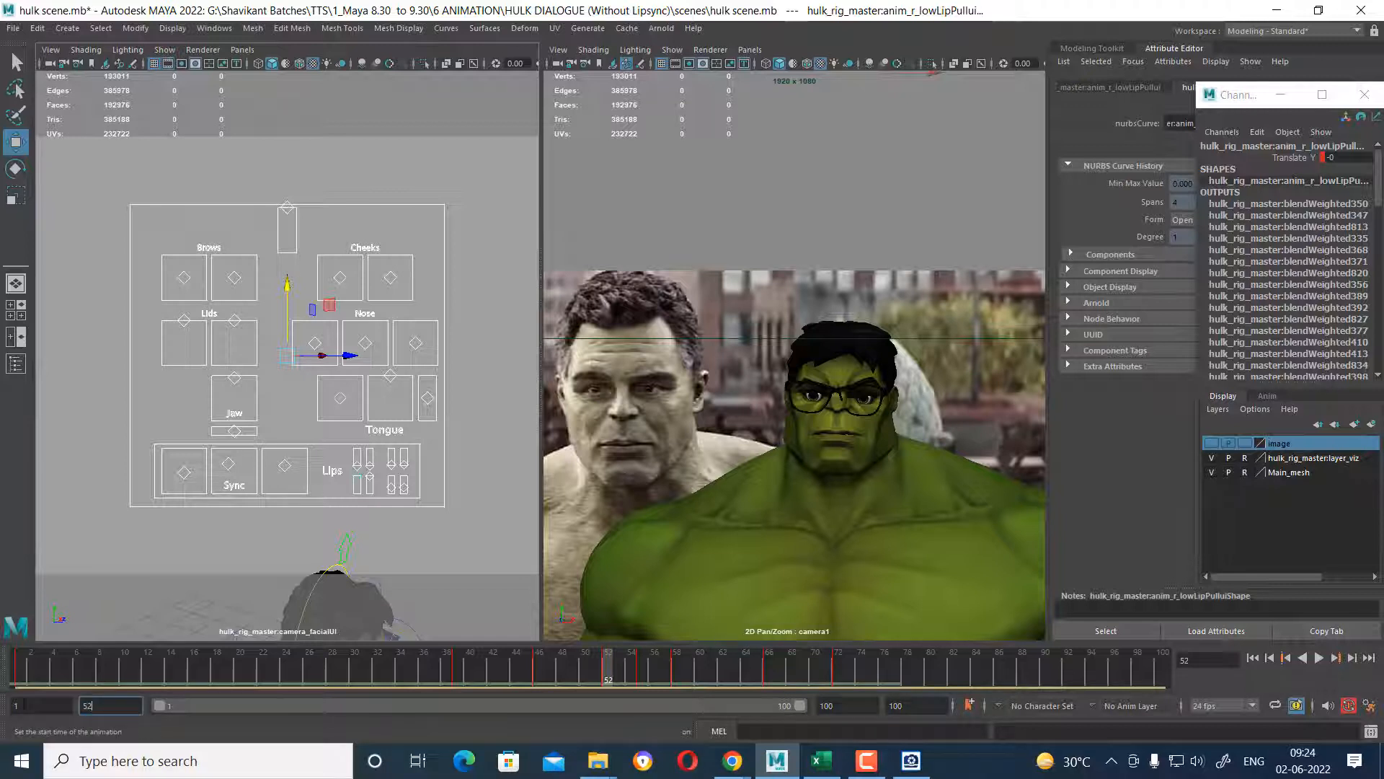
key(Return)
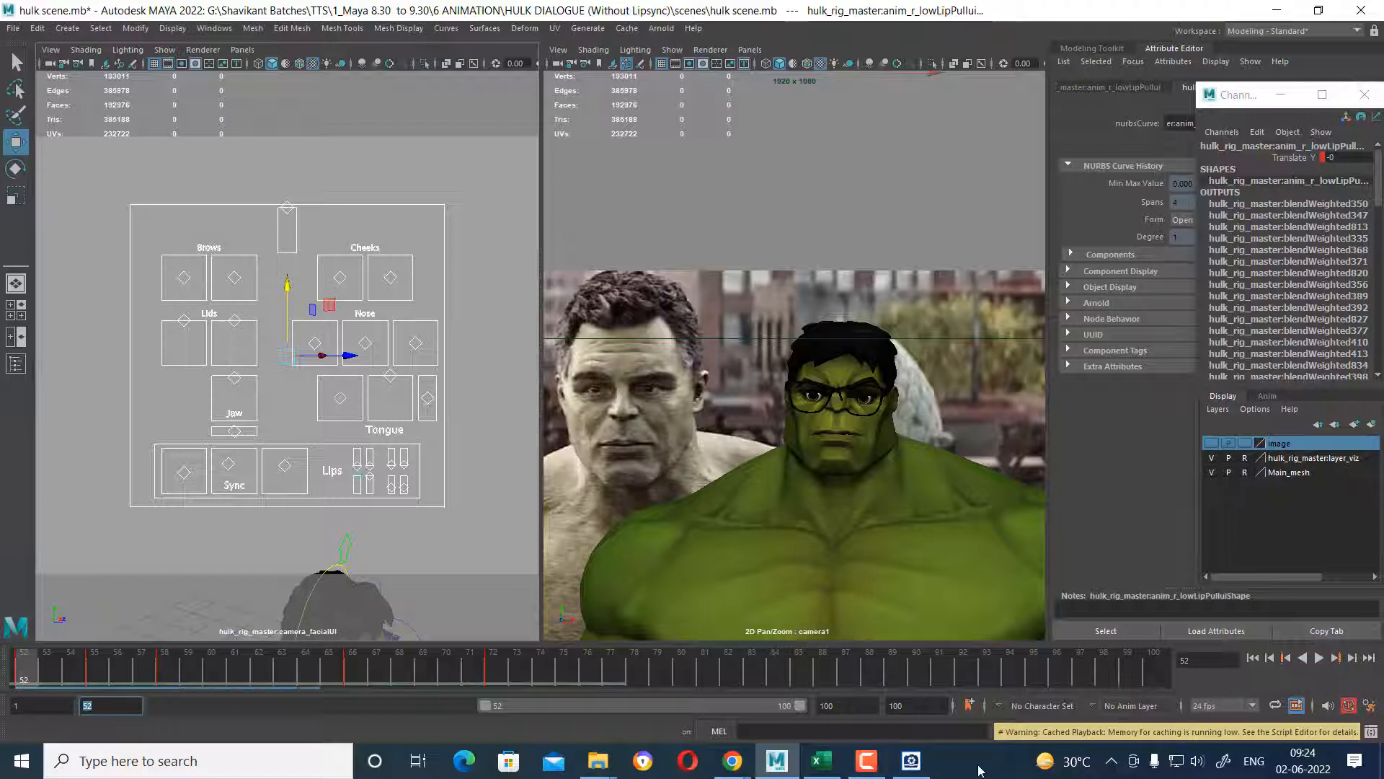
key(Tab)
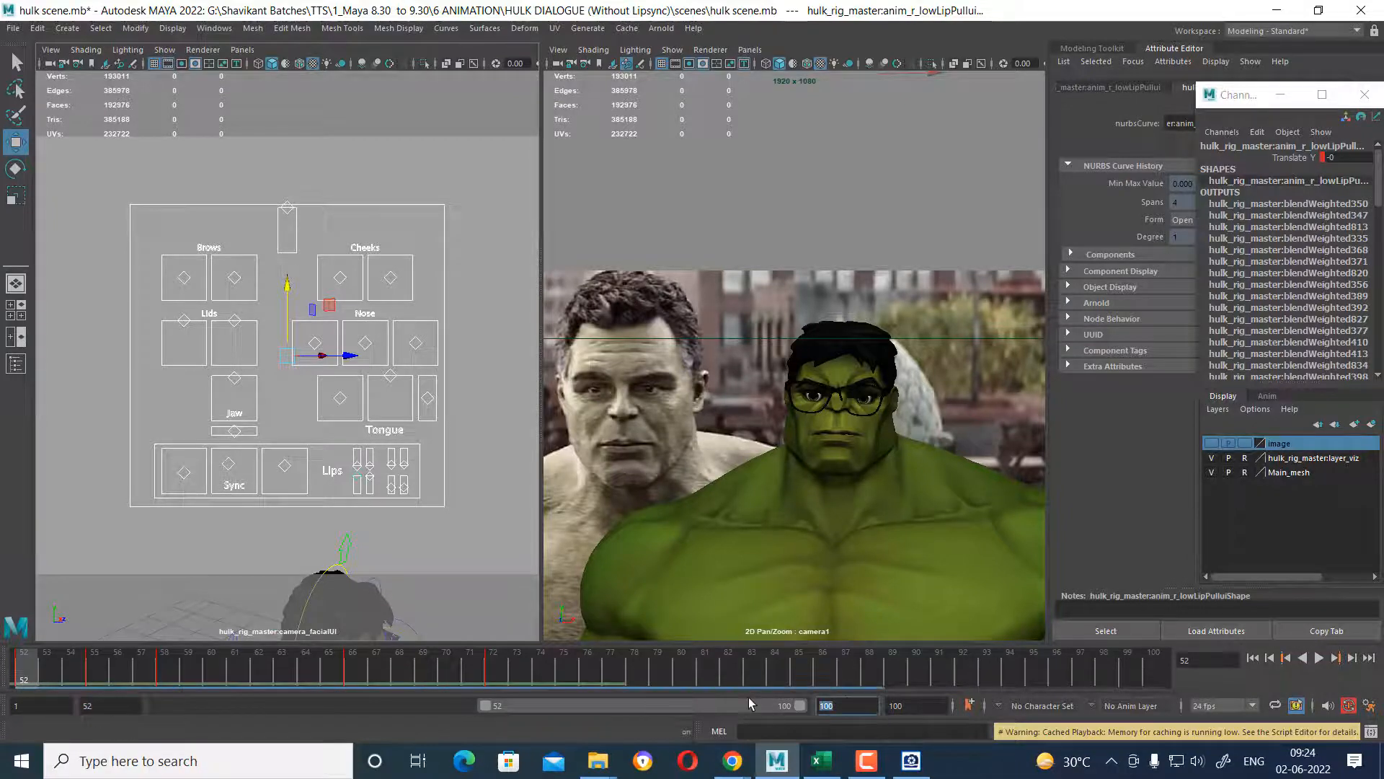
text(58)
key(Return)
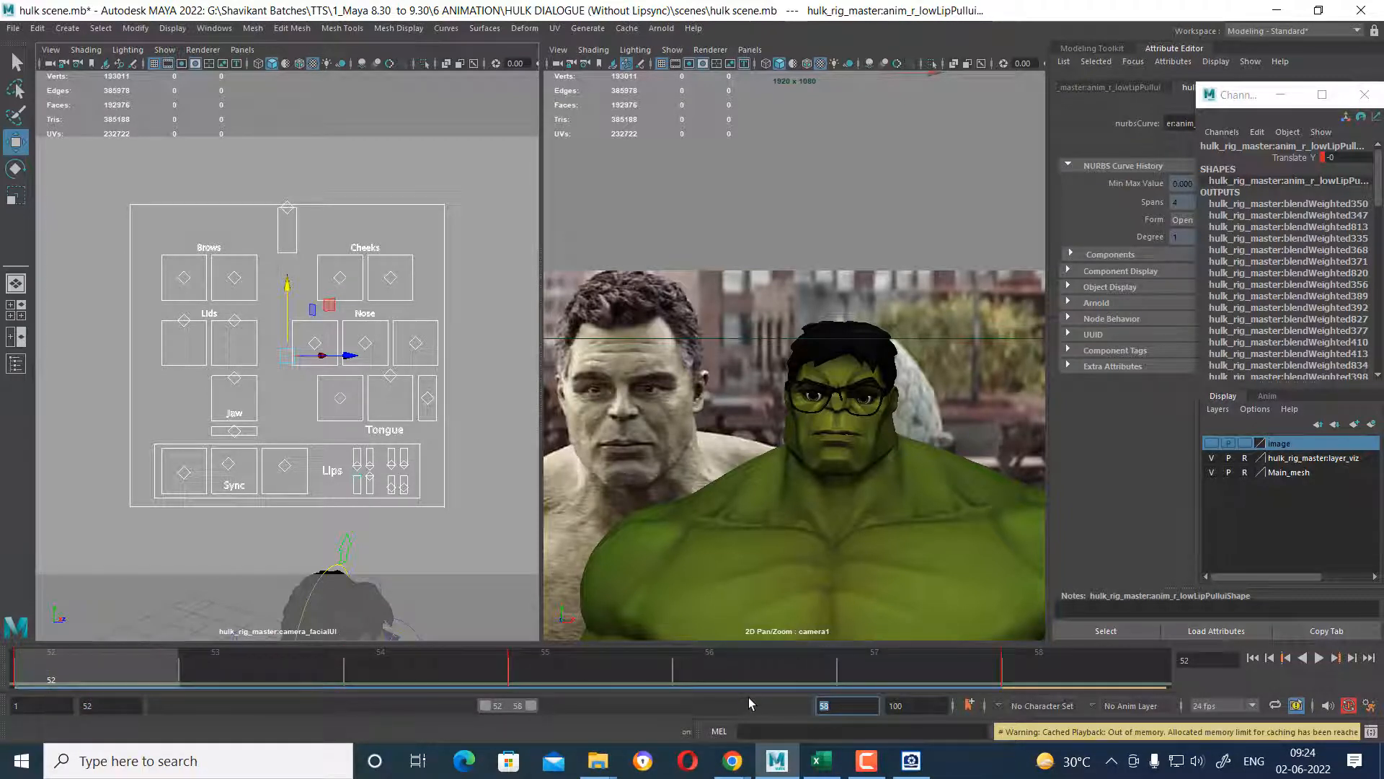
Play the shortened range and scrub to frame 55 to compare the mouth pose with the reference.
click(1319, 658)
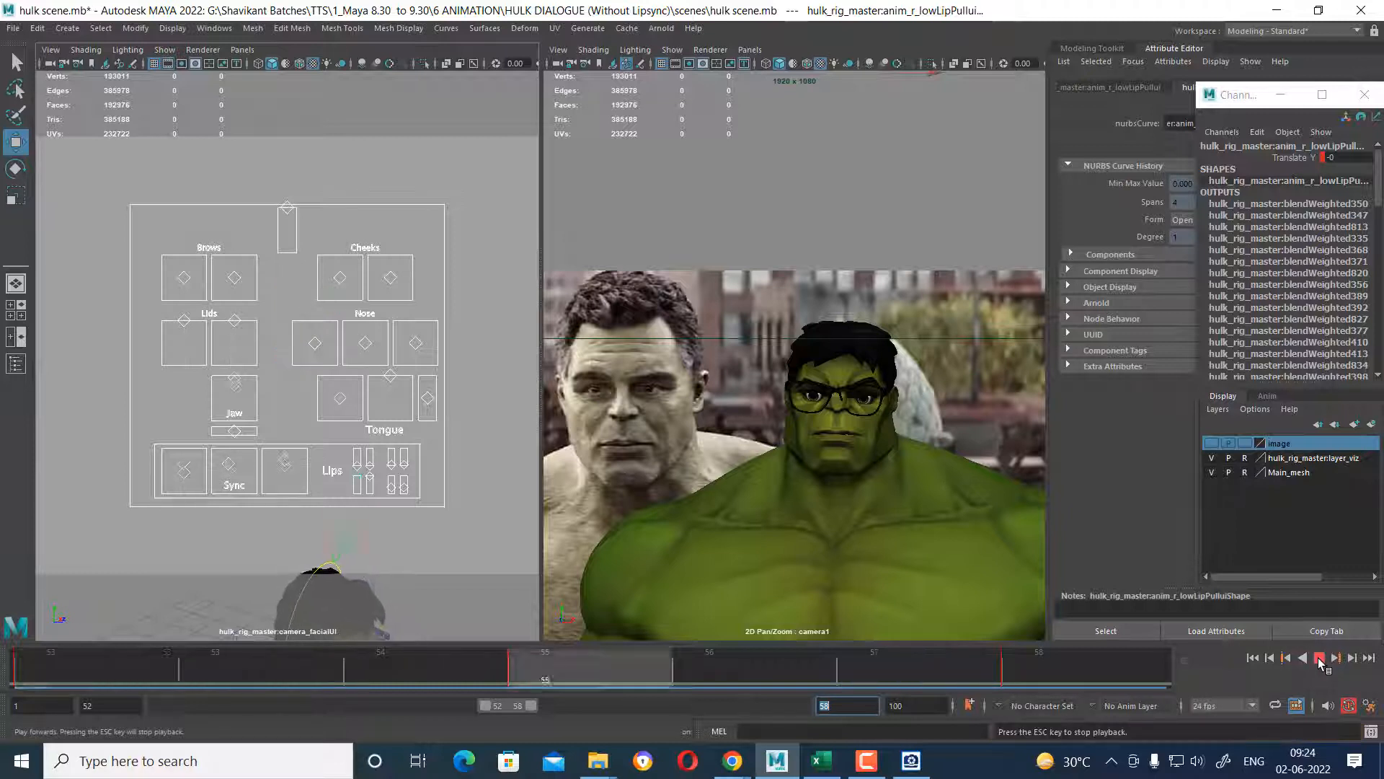
click(1319, 659)
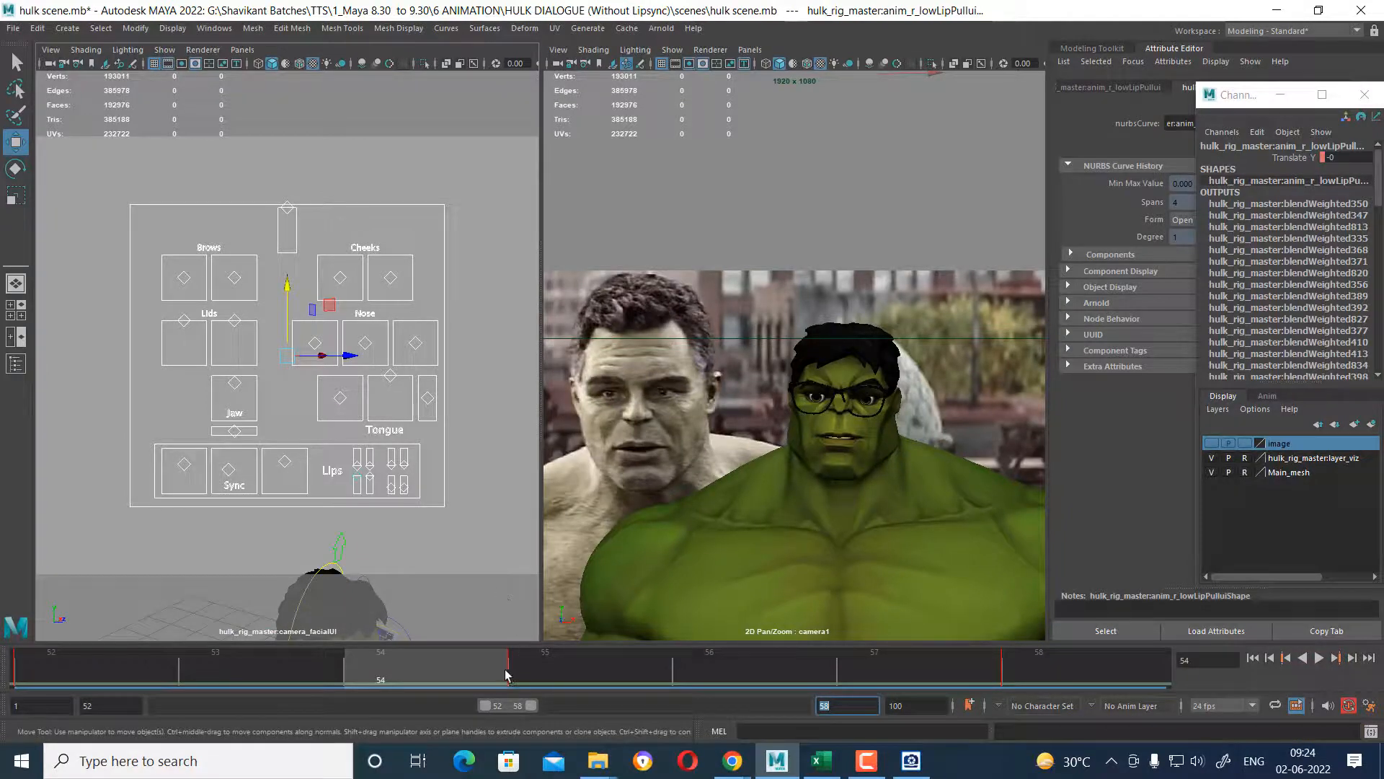
drag(505, 670, 592, 683)
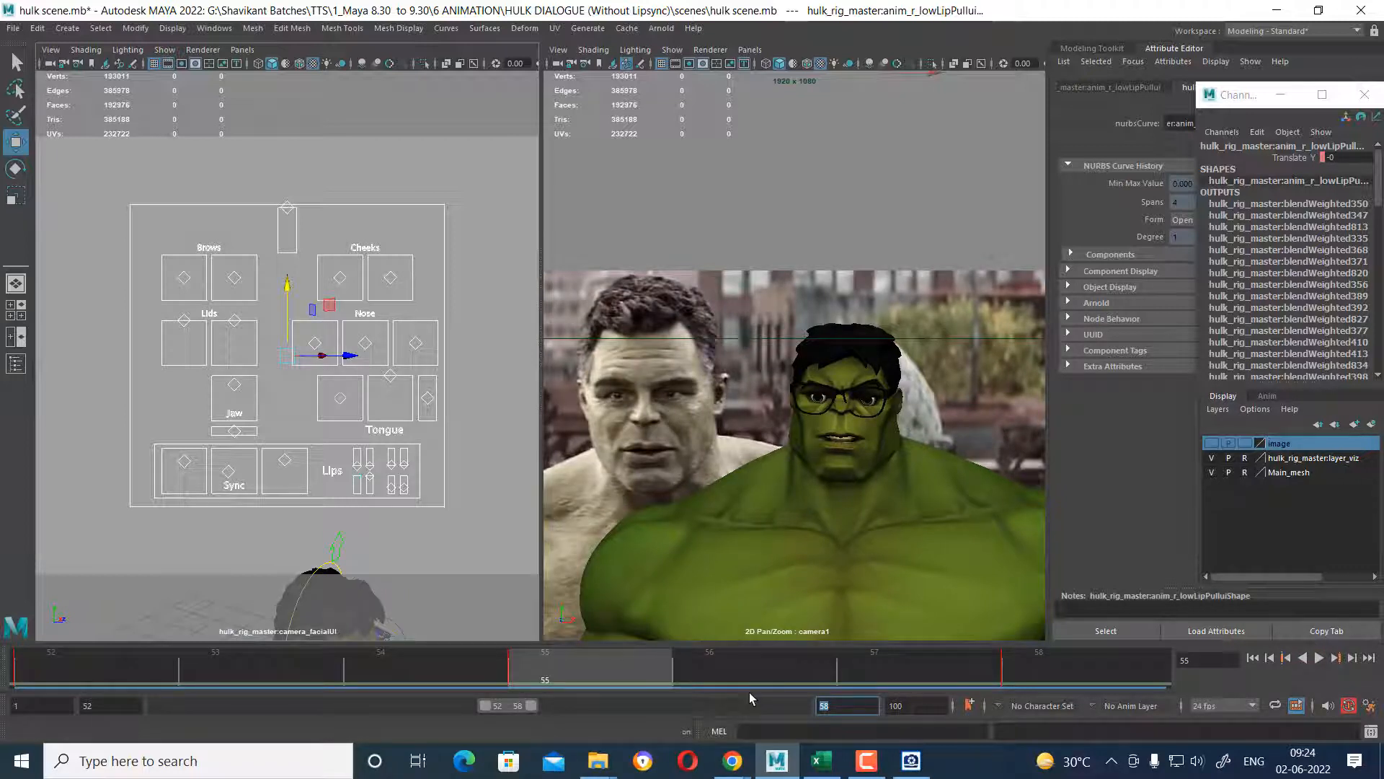
Extend the playback range's end to frame 60, replay it, and scrub through it back to frame 52.
text(60)
key(Return)
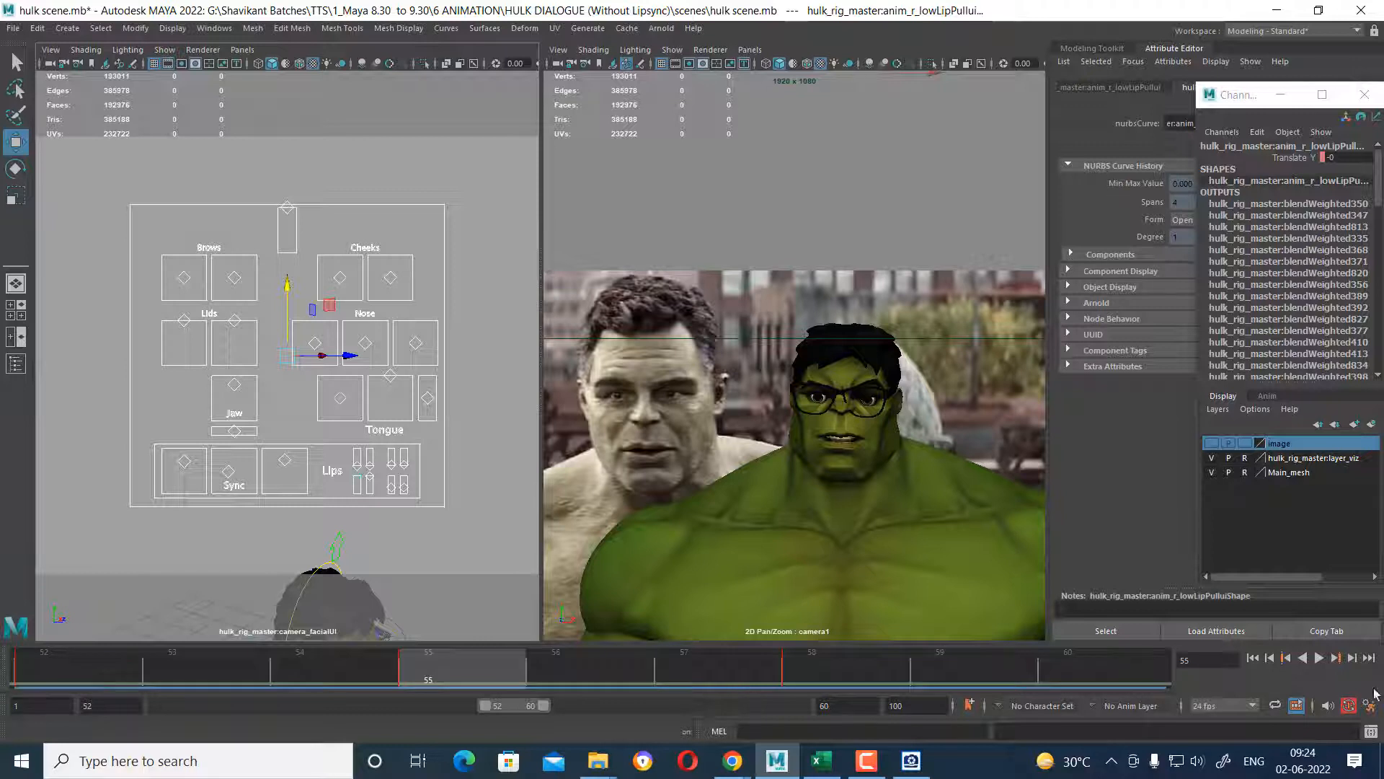
click(1319, 658)
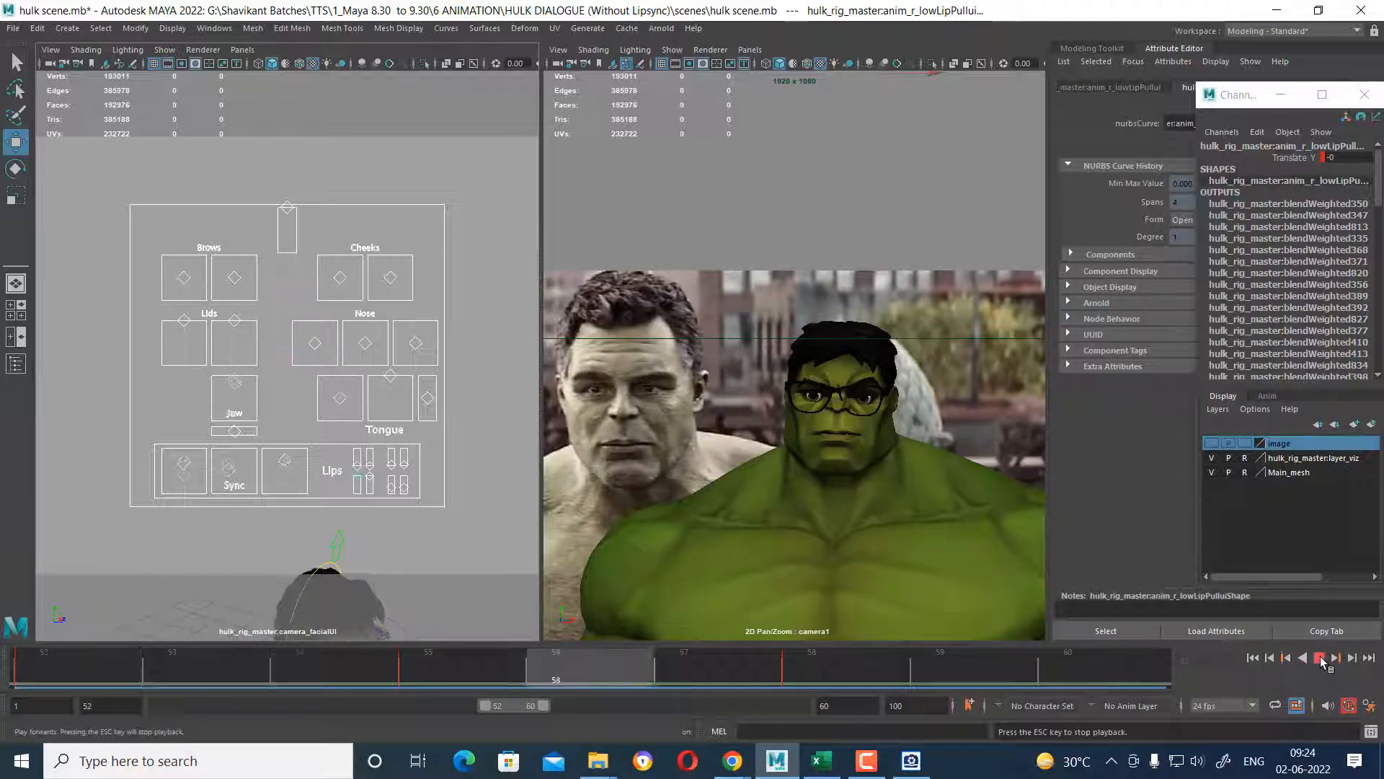
click(1321, 659)
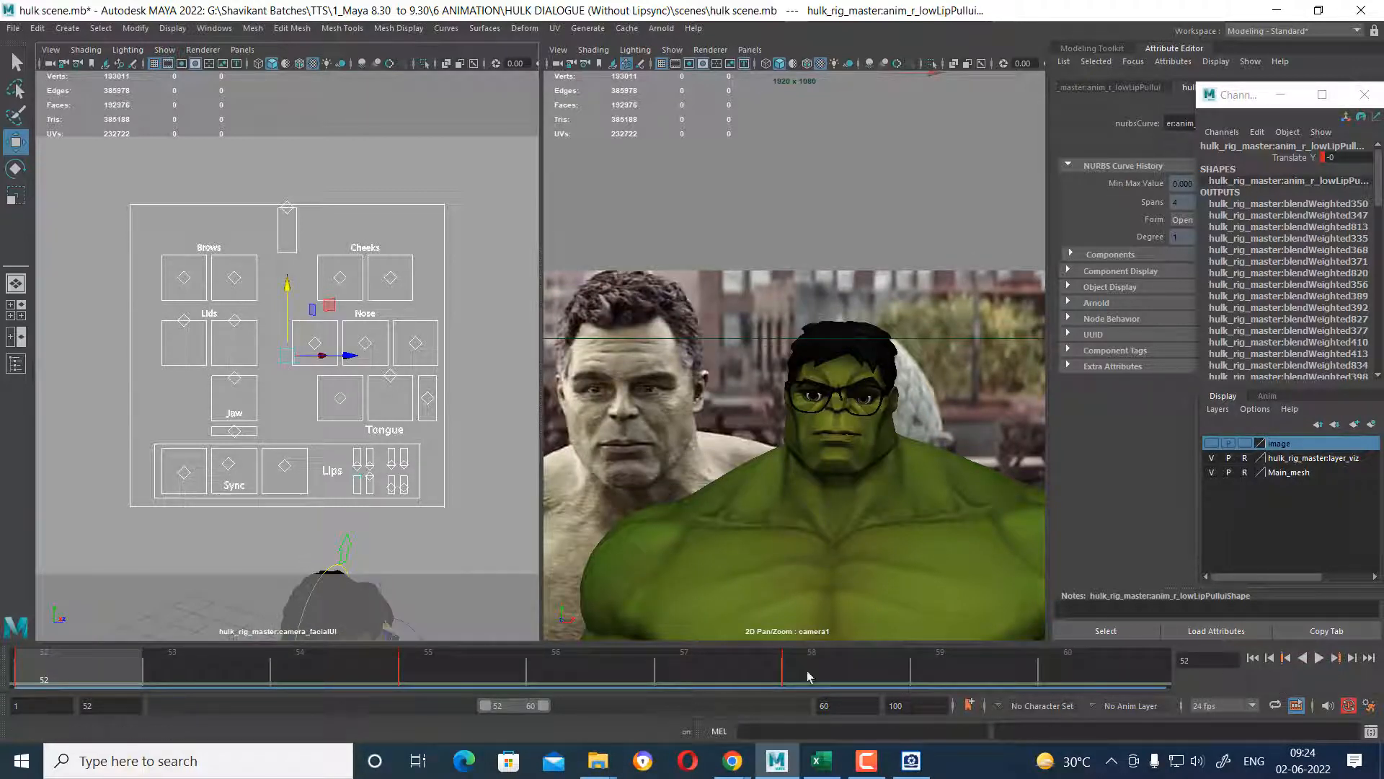
drag(774, 665, 1219, 665)
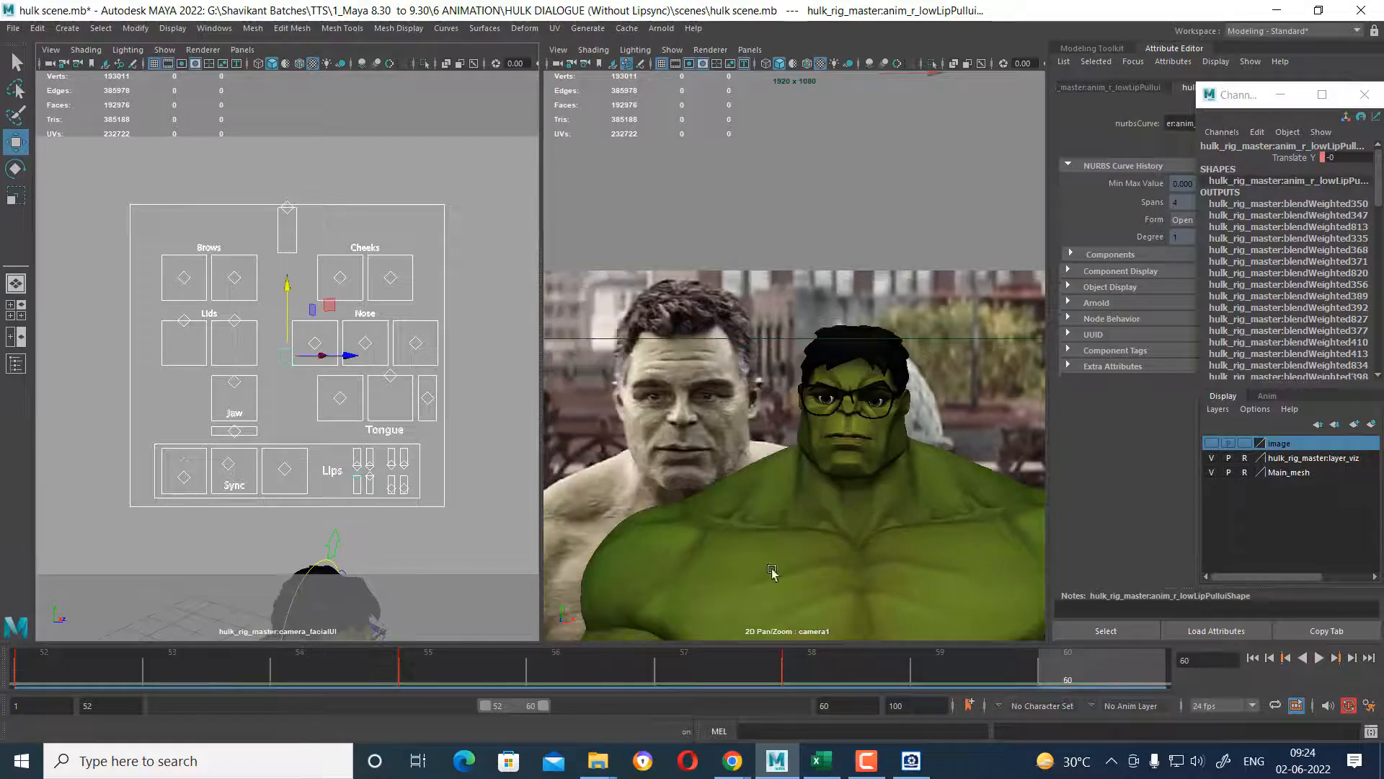
drag(298, 674, 16, 673)
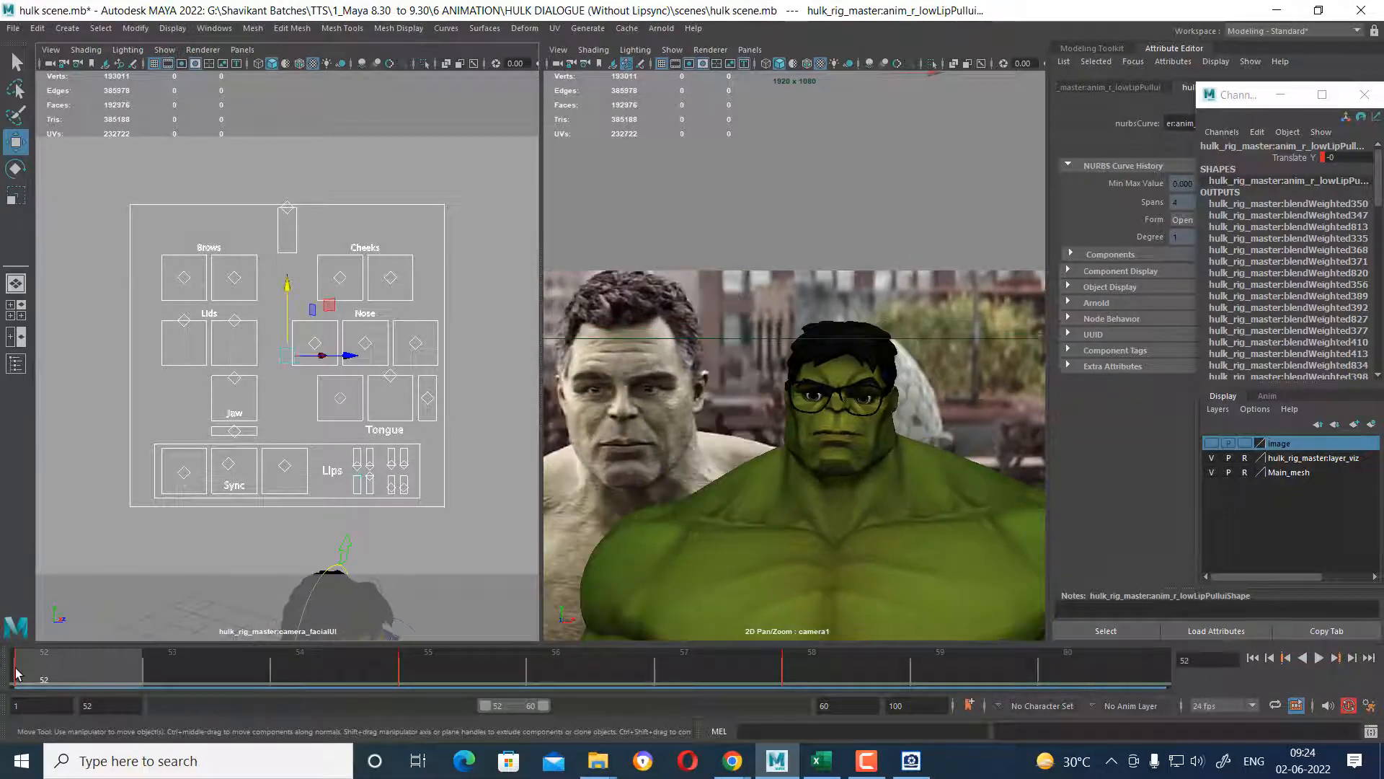
Maximize the camera1 view and play and scrub frames 52 to 60, comparing the mouth shapes with the reference up to frame 57.
click(999, 401)
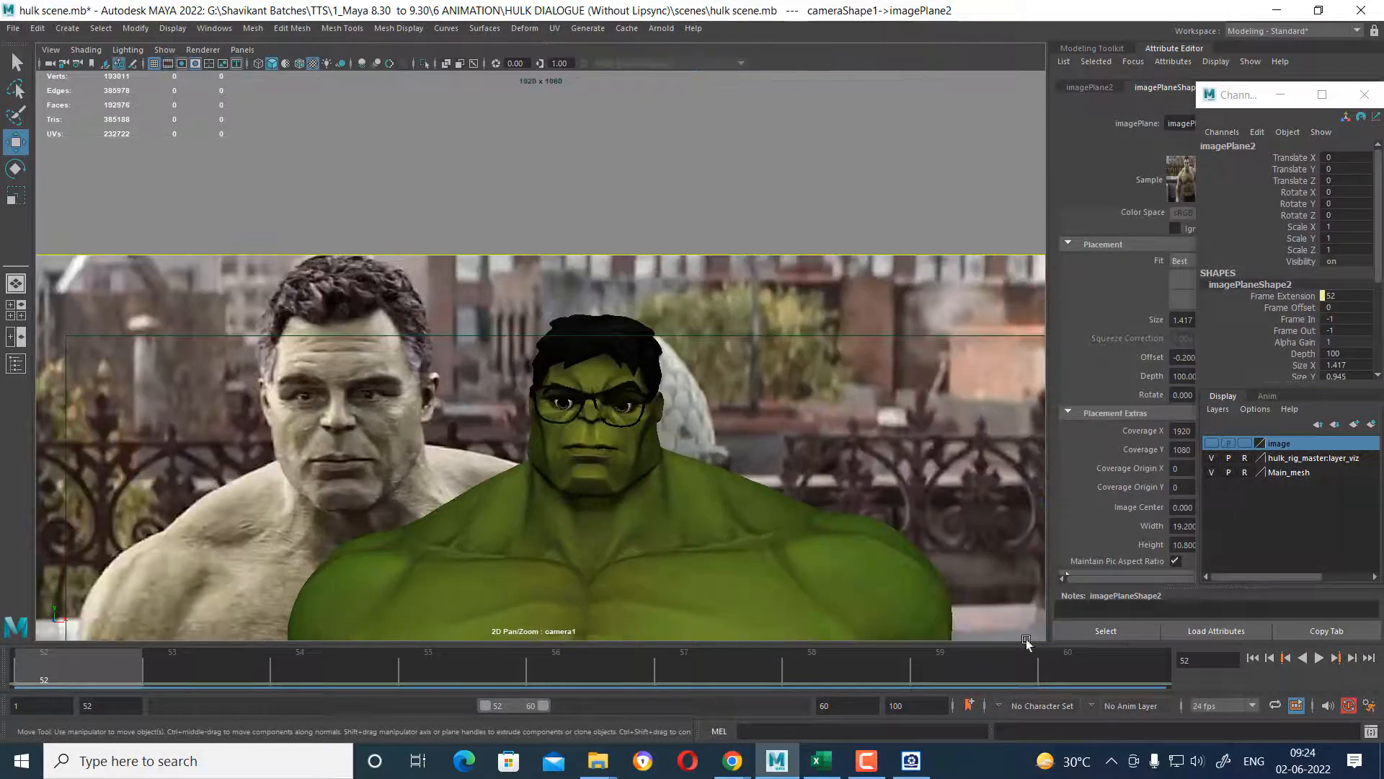
key(space)
click(1319, 659)
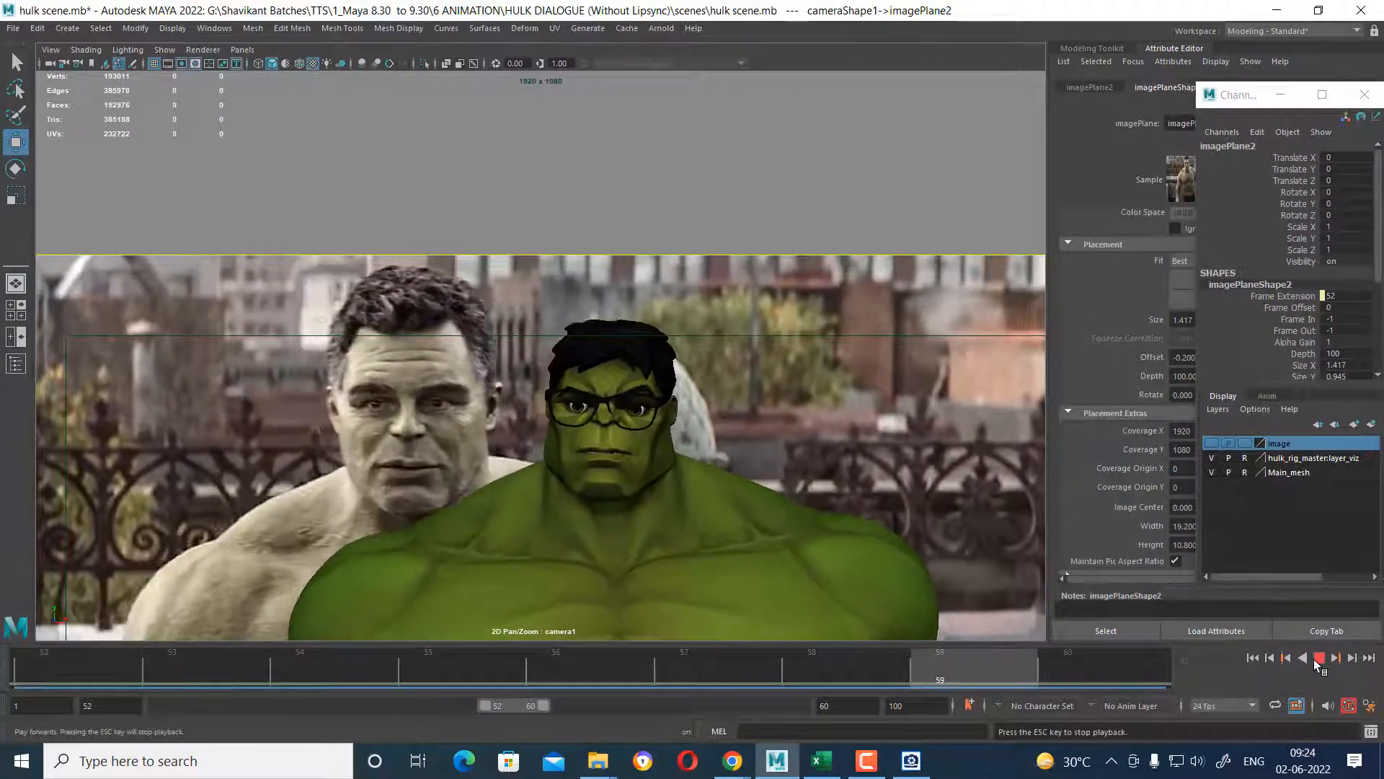
key(Escape)
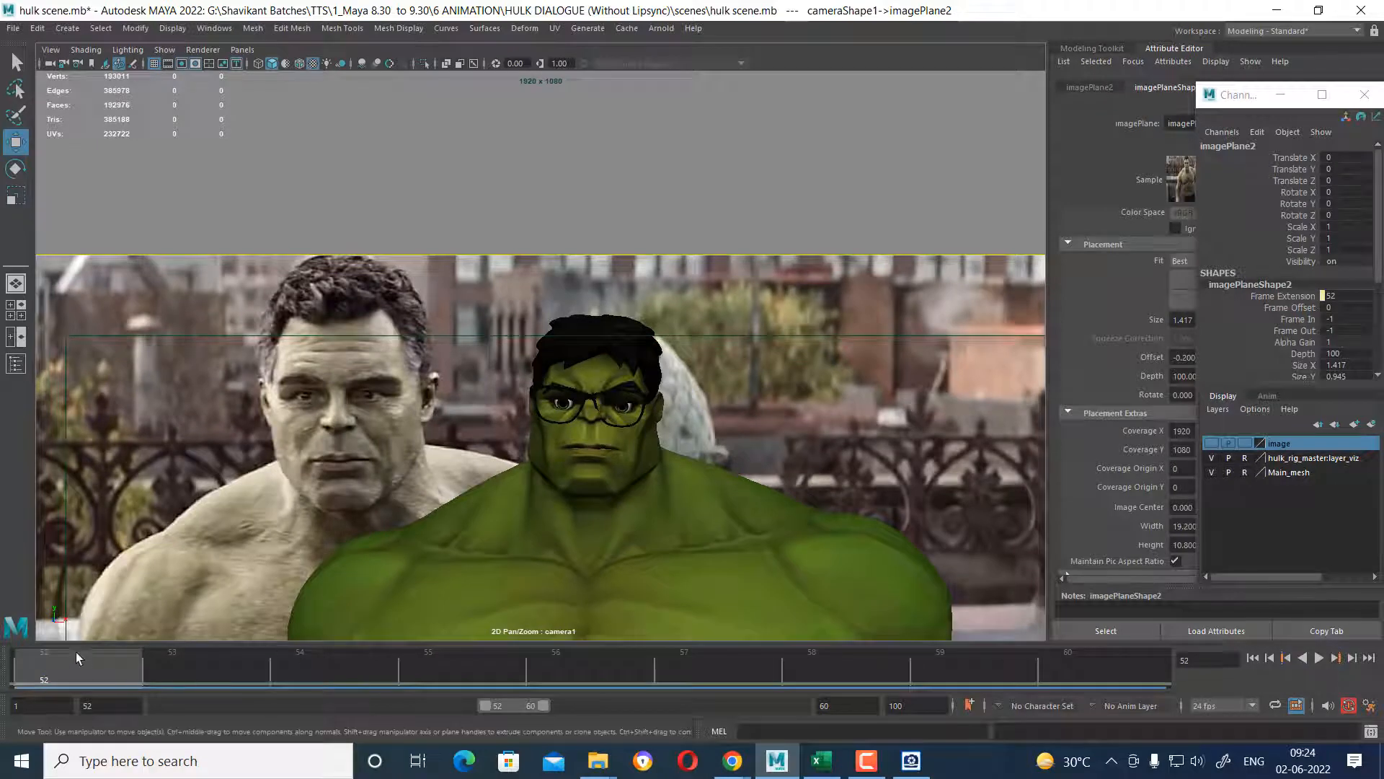
key(alt+v)
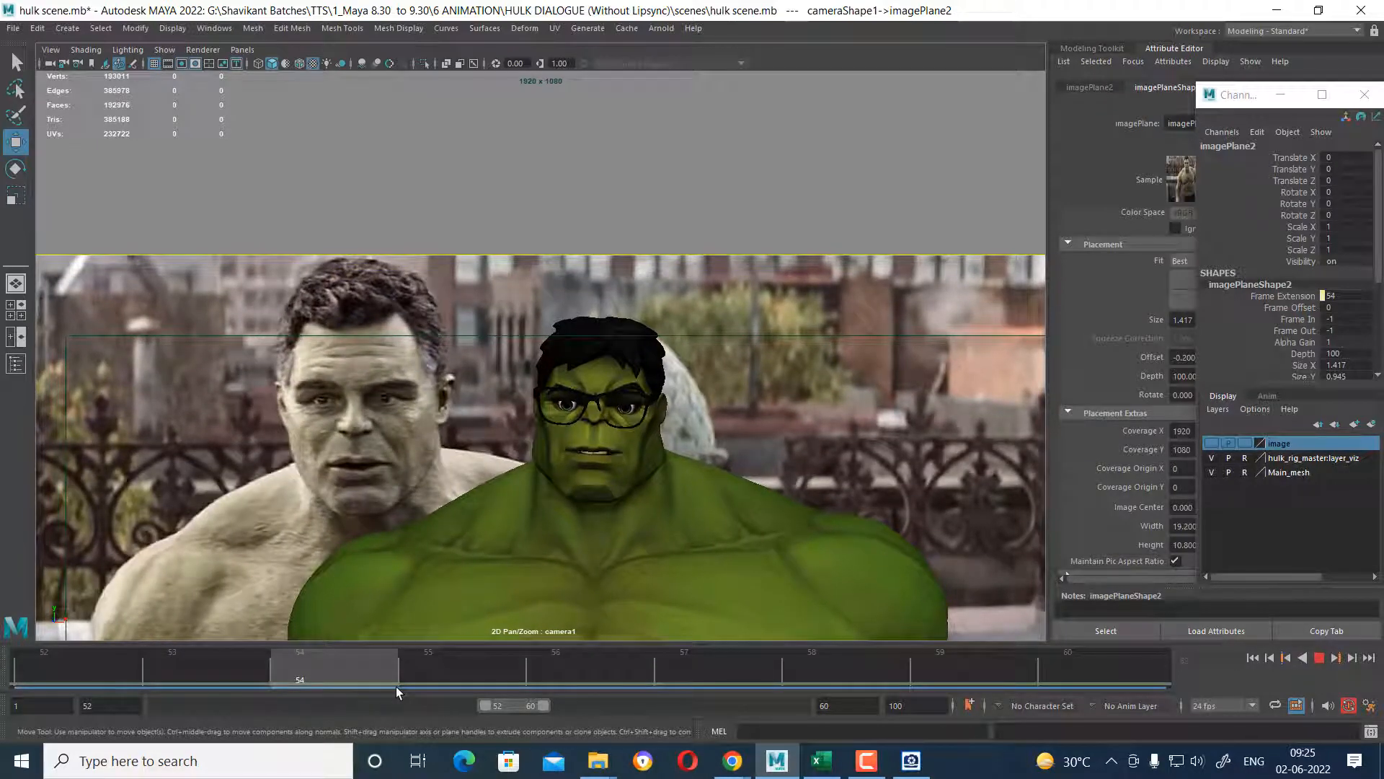
drag(205, 682, 665, 682)
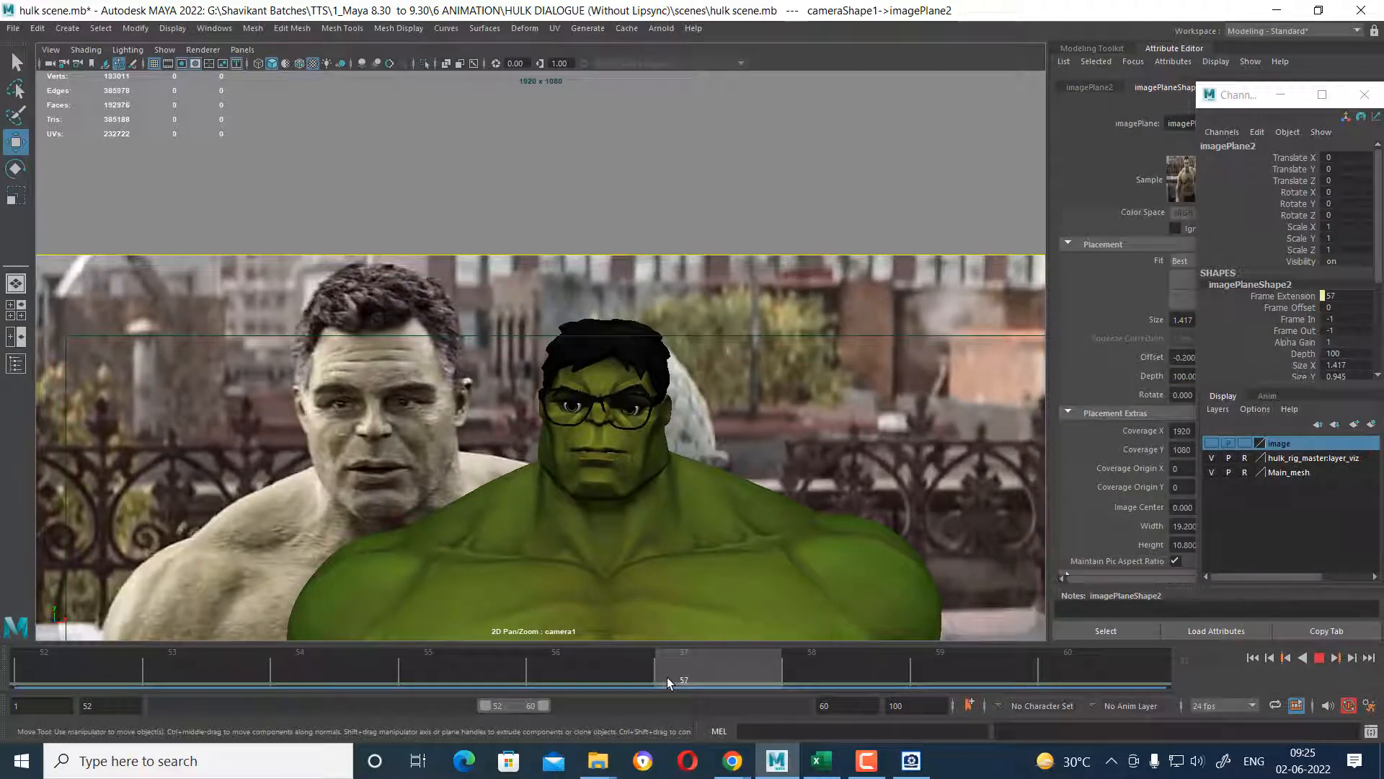
drag(667, 677, 476, 681)
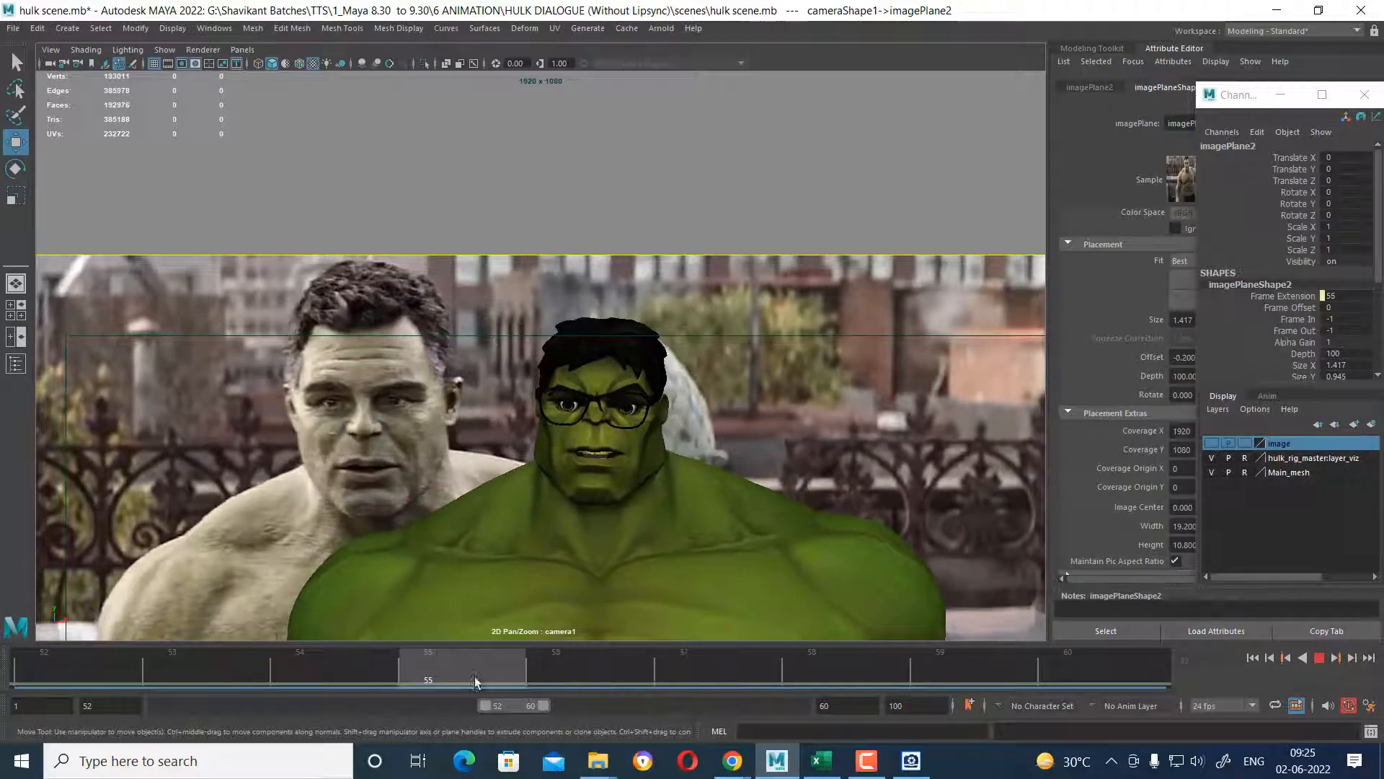
drag(597, 682, 693, 684)
Restore the side-by-side layout and key the jaw control on frame 57 with Translate Y at -0.335.
key(space)
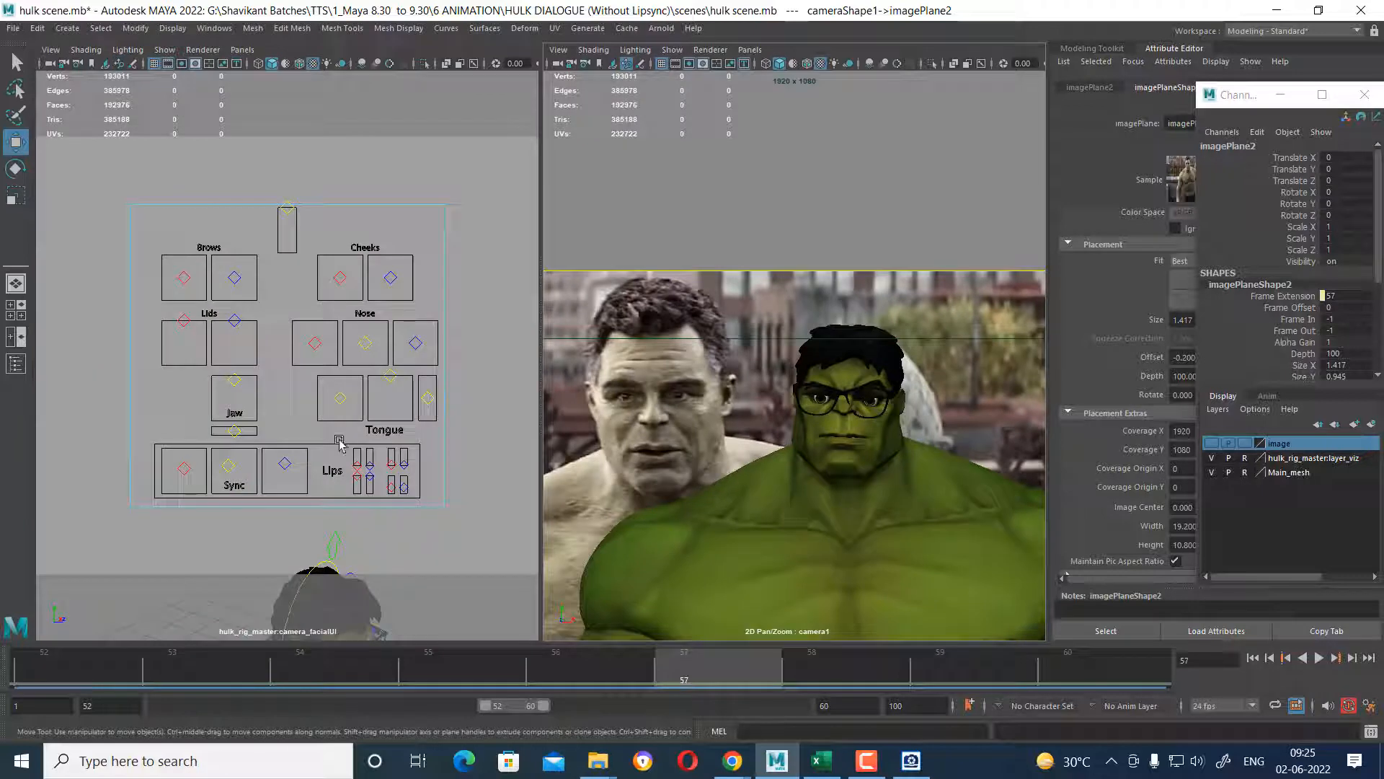
click(237, 381)
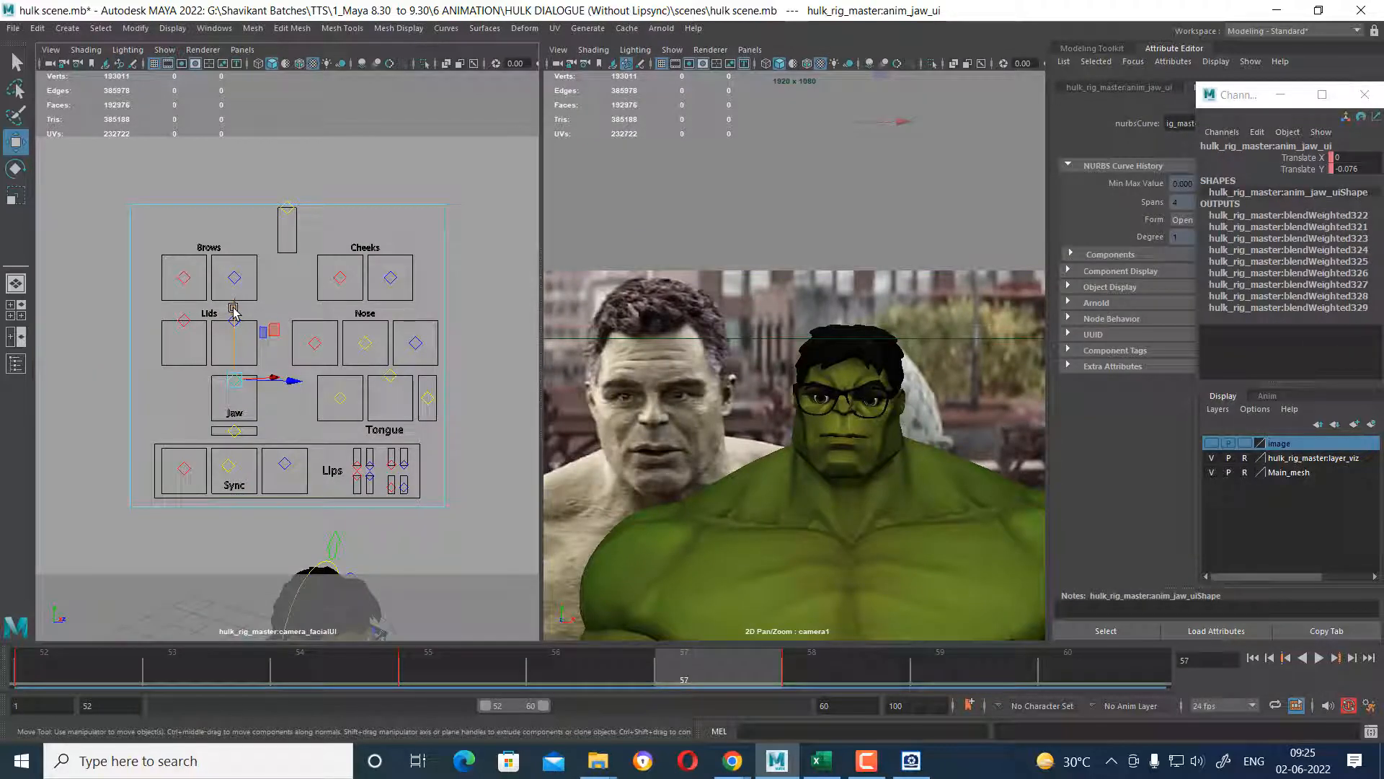
drag(233, 310, 218, 324)
key(s)
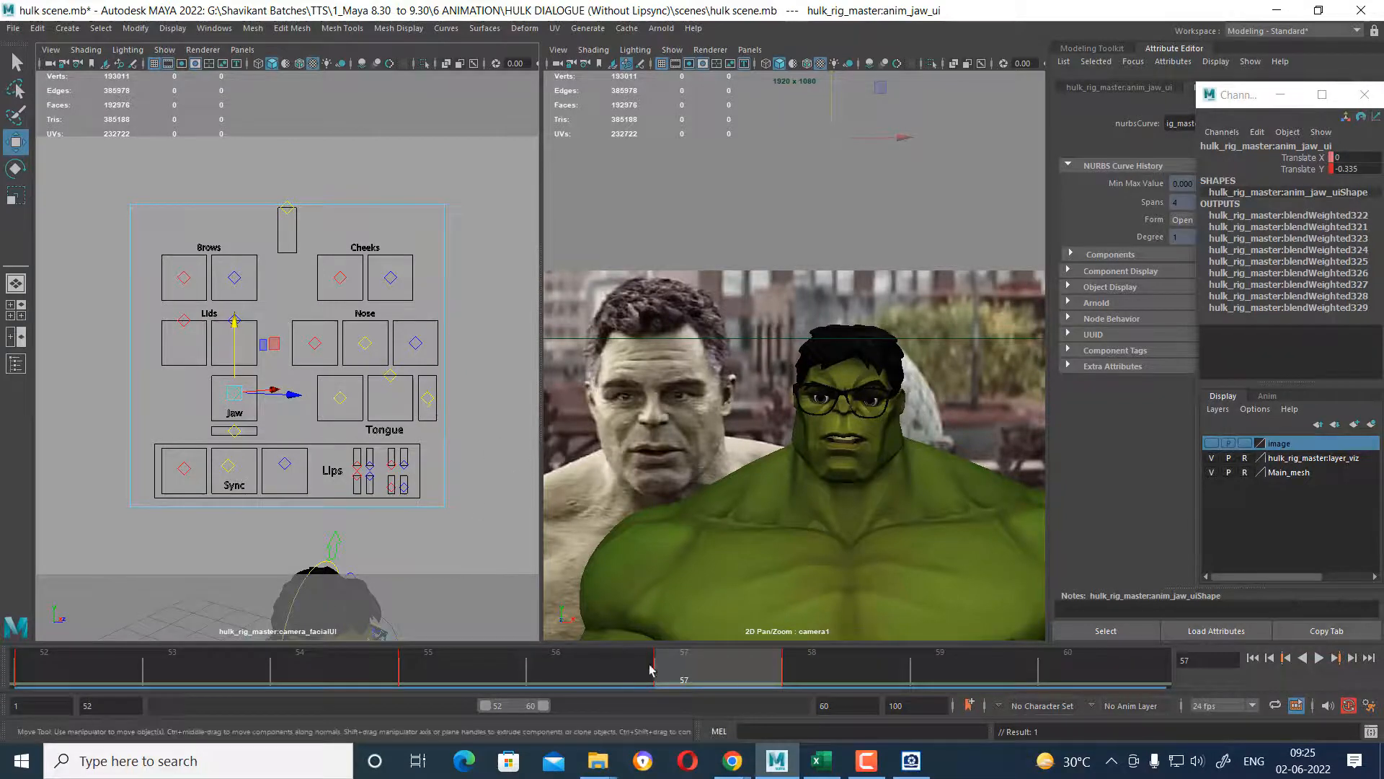
Replay and scrub between frames 52 and 60 to check the new frame 57 jaw opening against the footage.
mouse_move(690, 669)
mouse_down()
mouse_move(4, 662)
mouse_move(41, 663)
mouse_up()
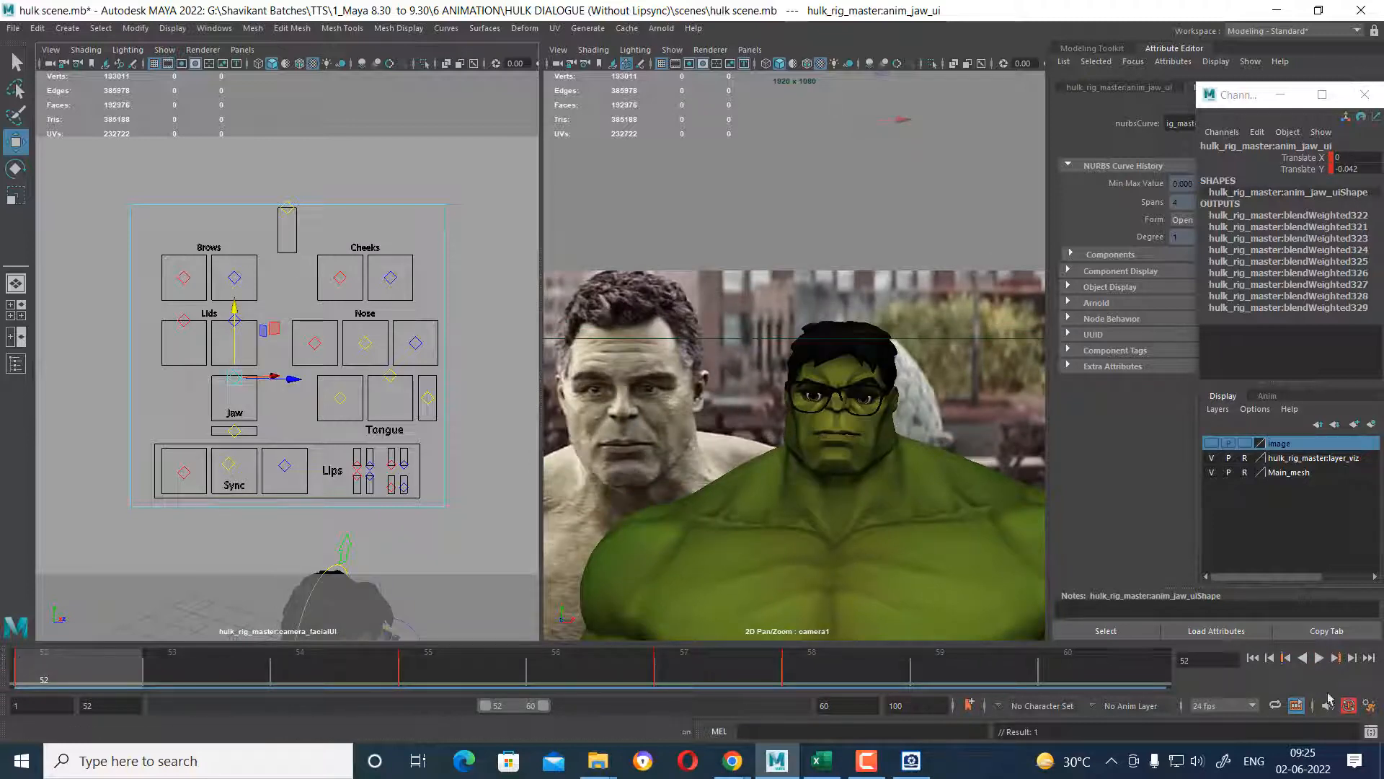
click(1317, 659)
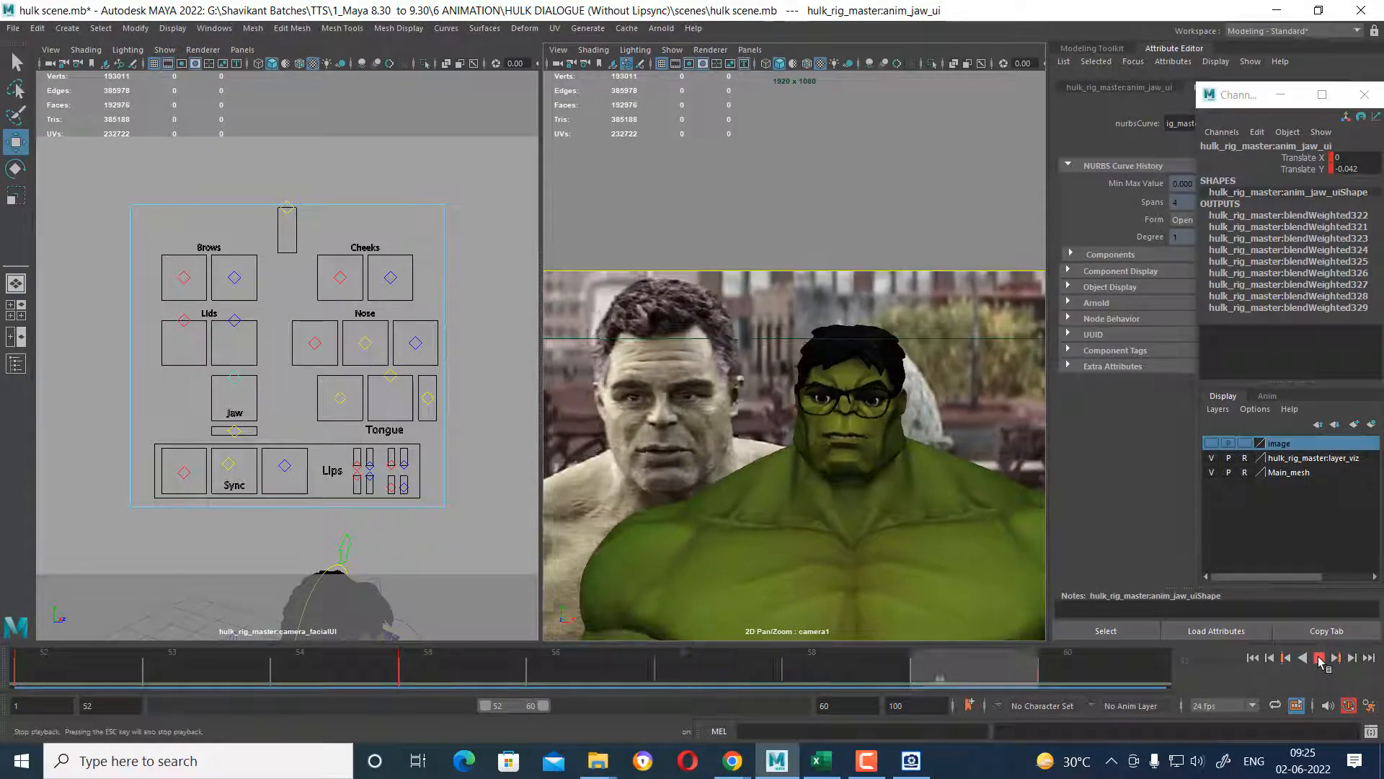
click(1318, 658)
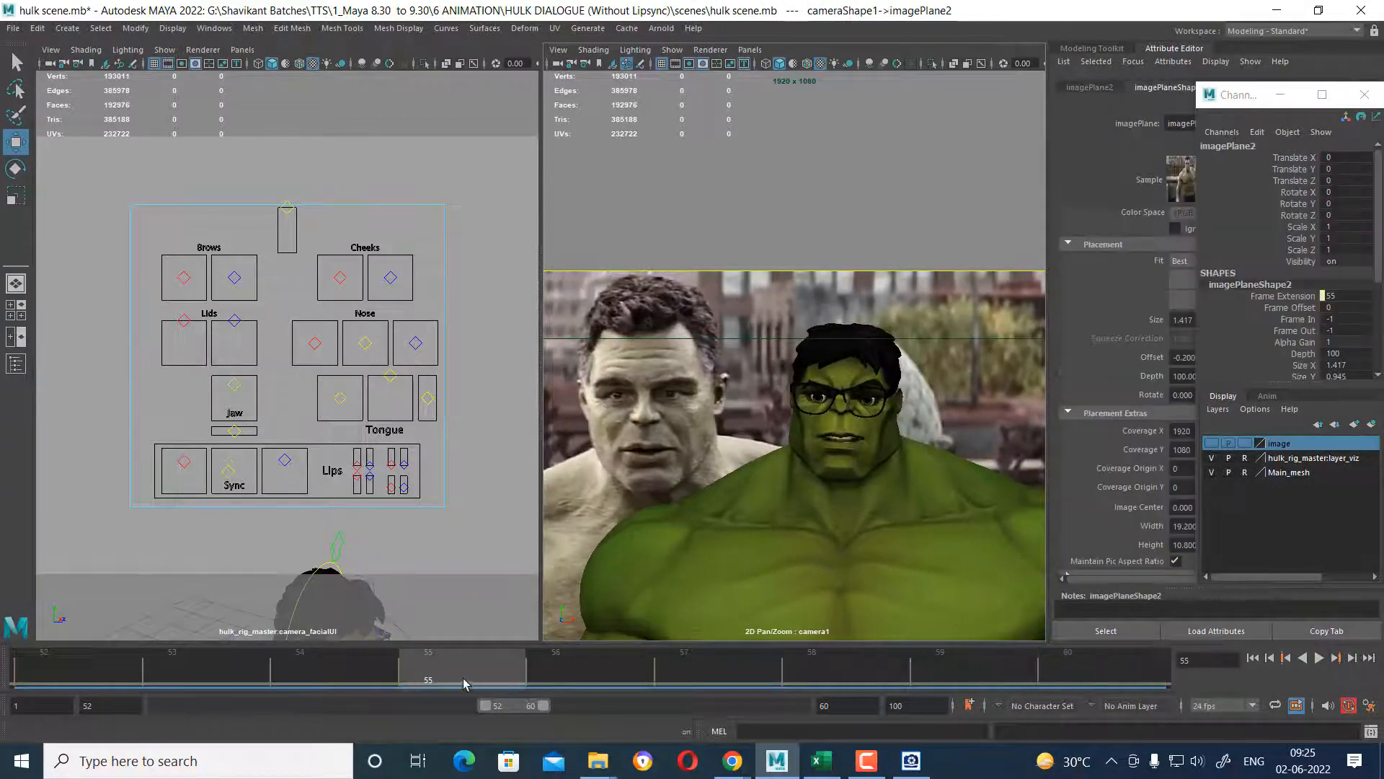
drag(594, 676, 439, 658)
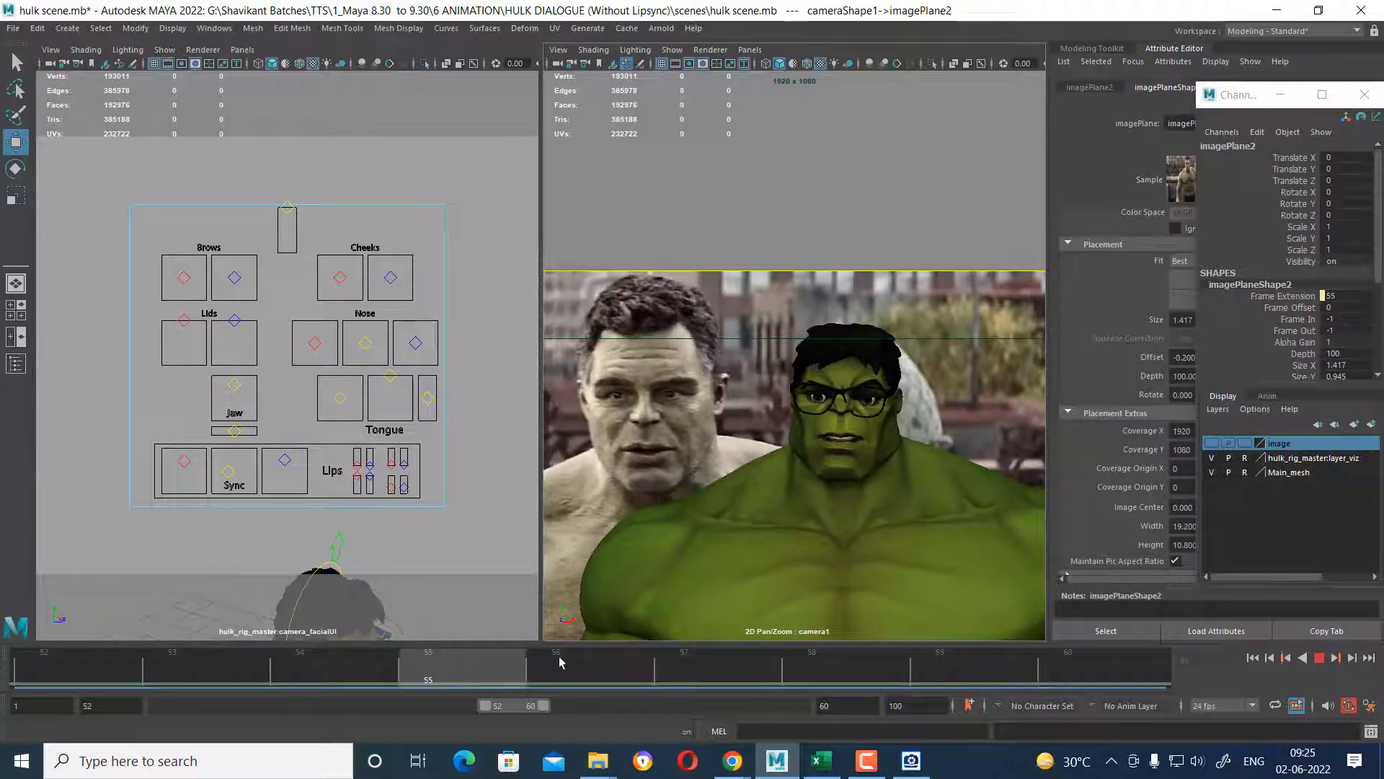
drag(560, 662, 1132, 675)
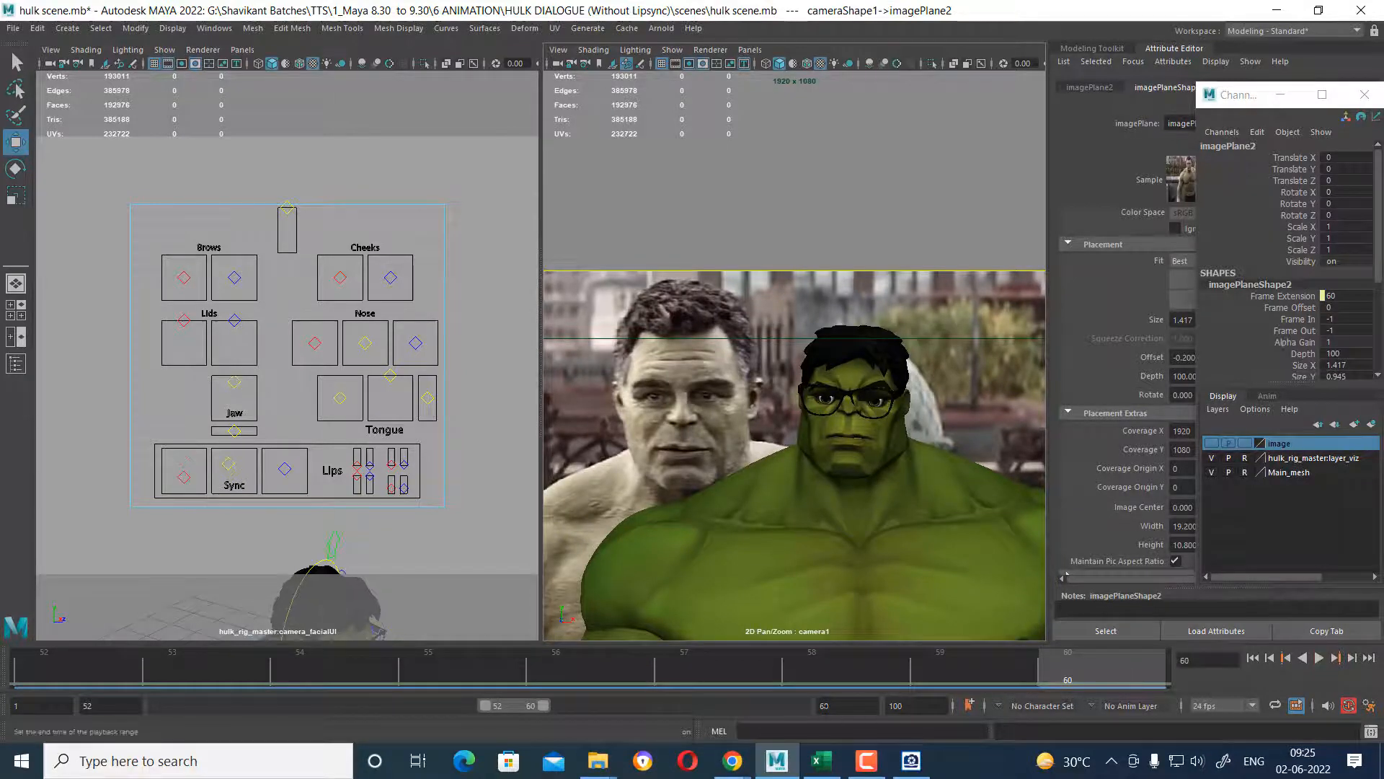
Set the playback range to frames 60 through 70 and play that section of the dialogue.
double_click(826, 706)
text(7)
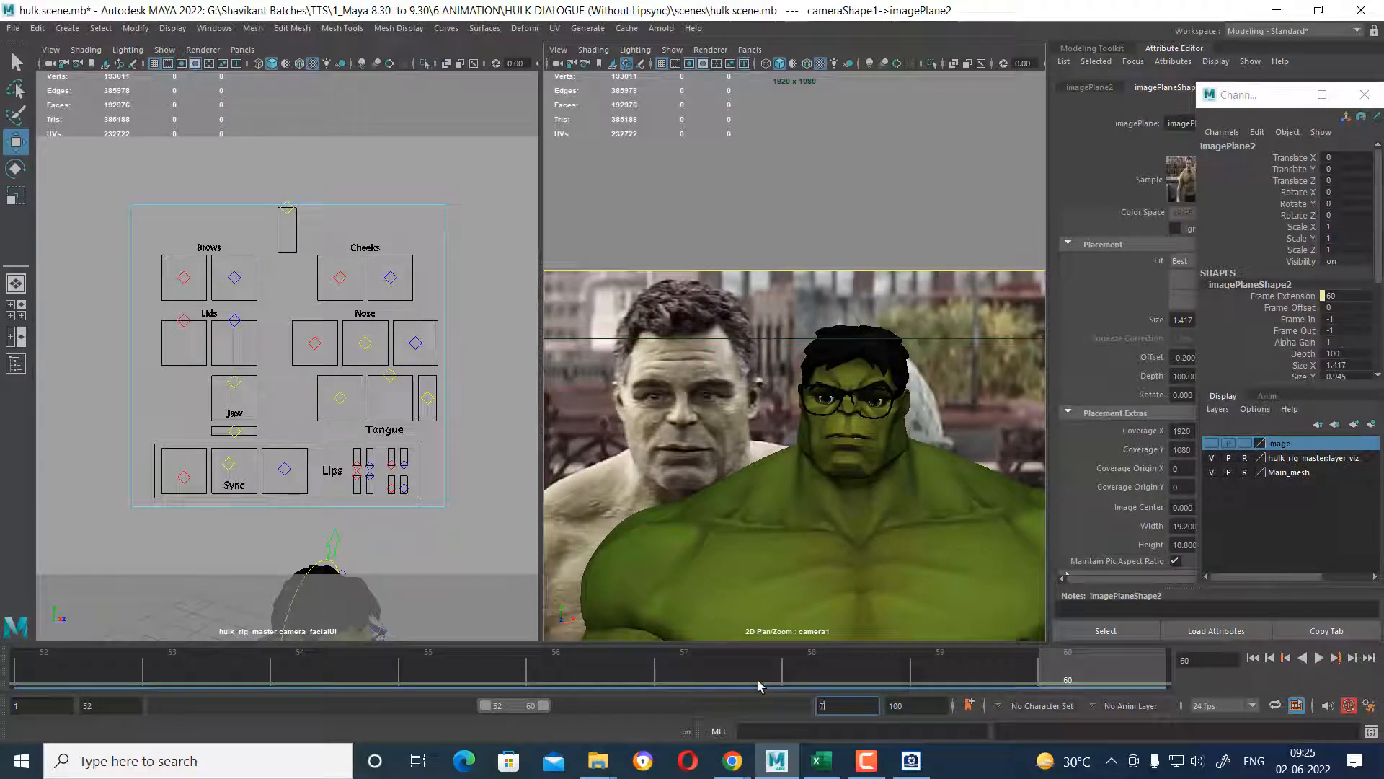
text(0)
key(Return)
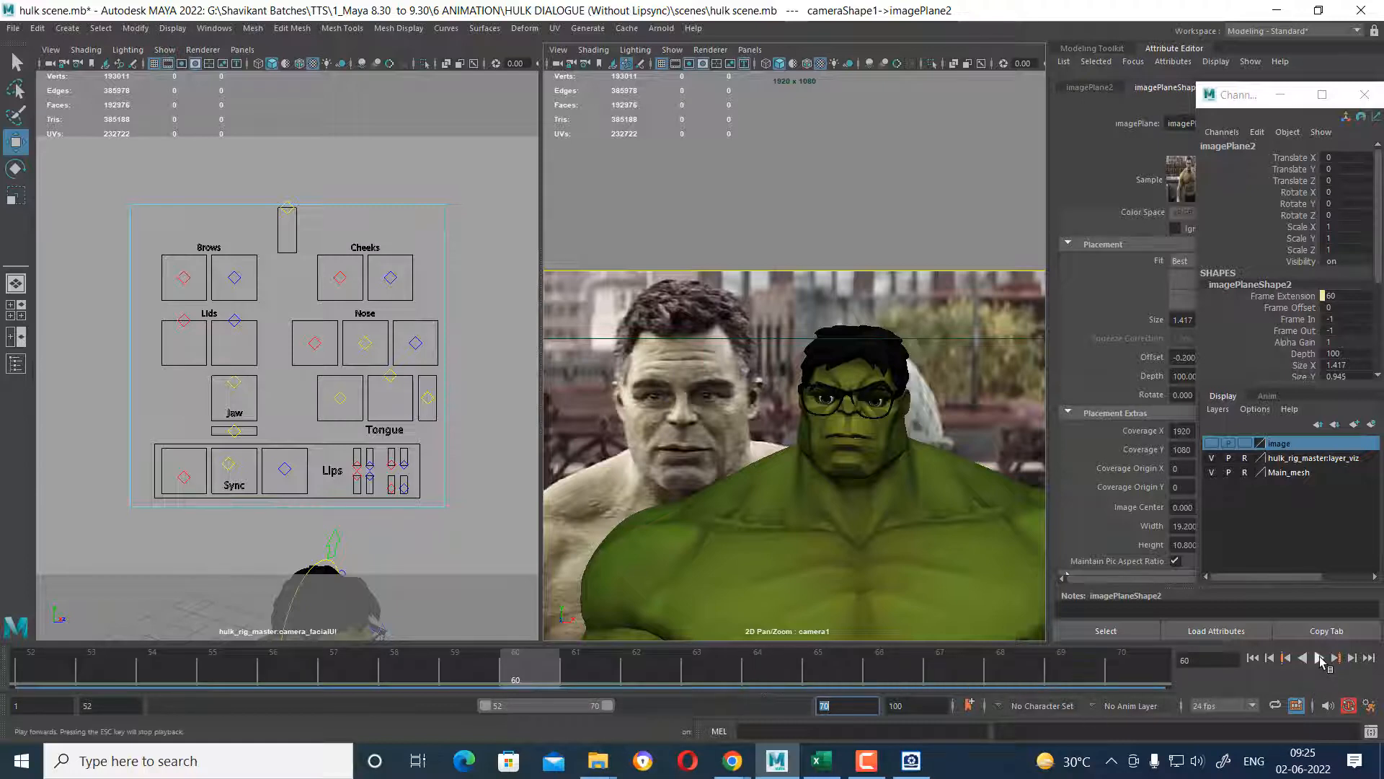
click(1320, 658)
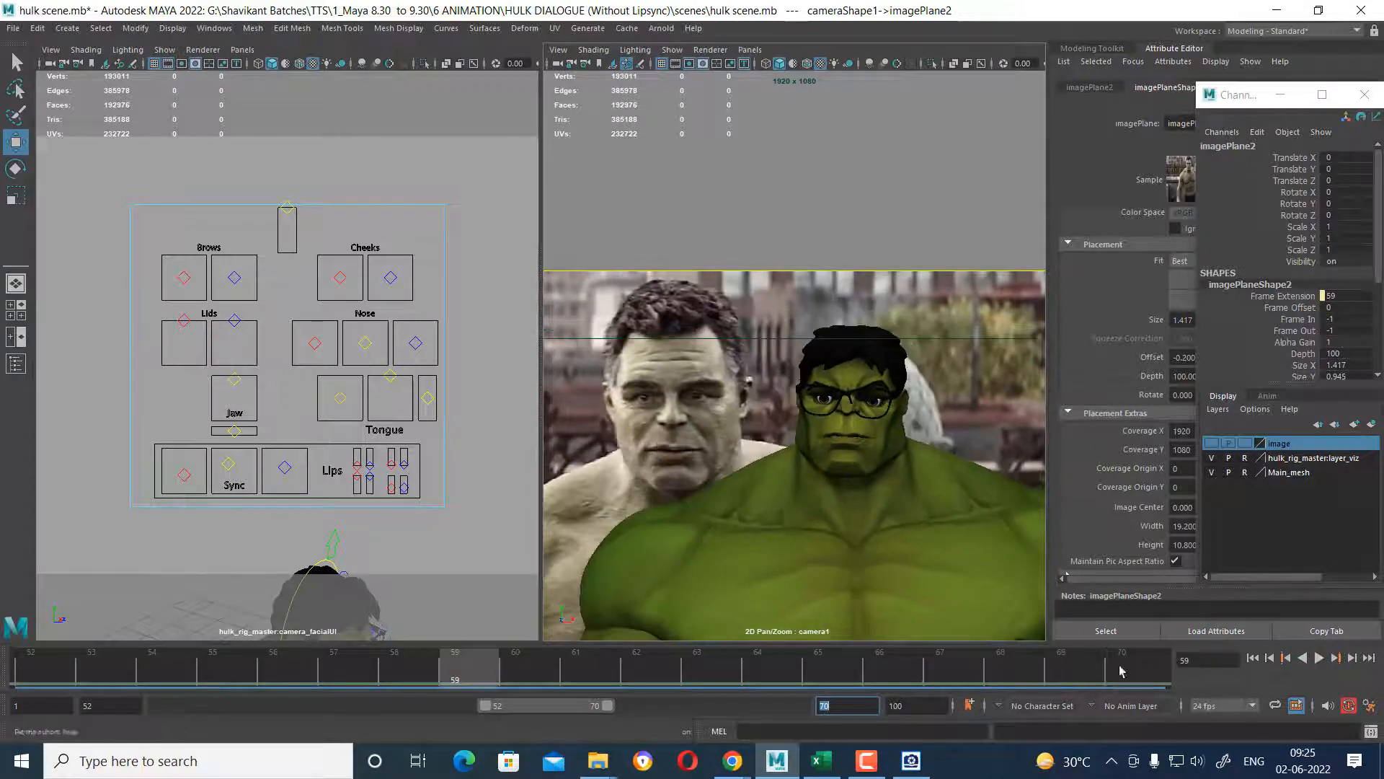
click(101, 706)
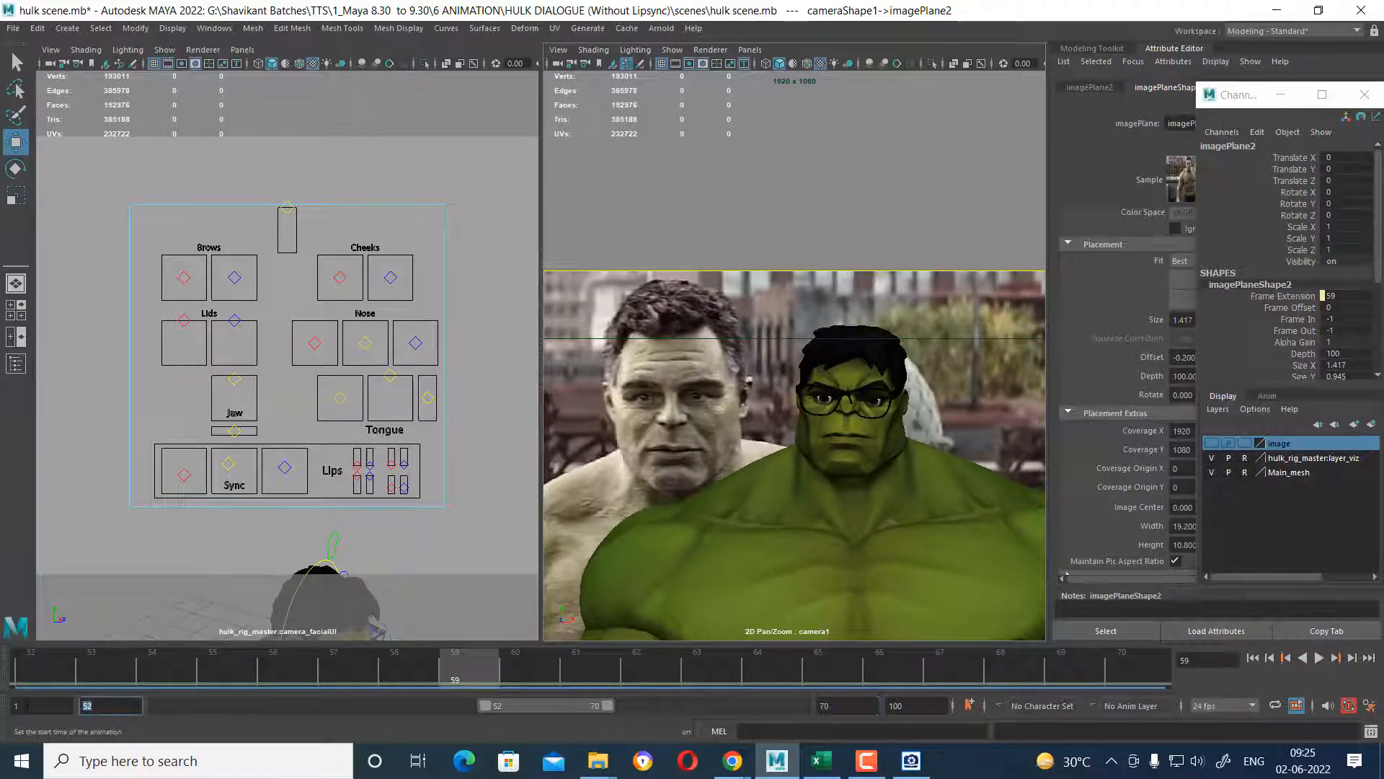
text(60)
key(Return)
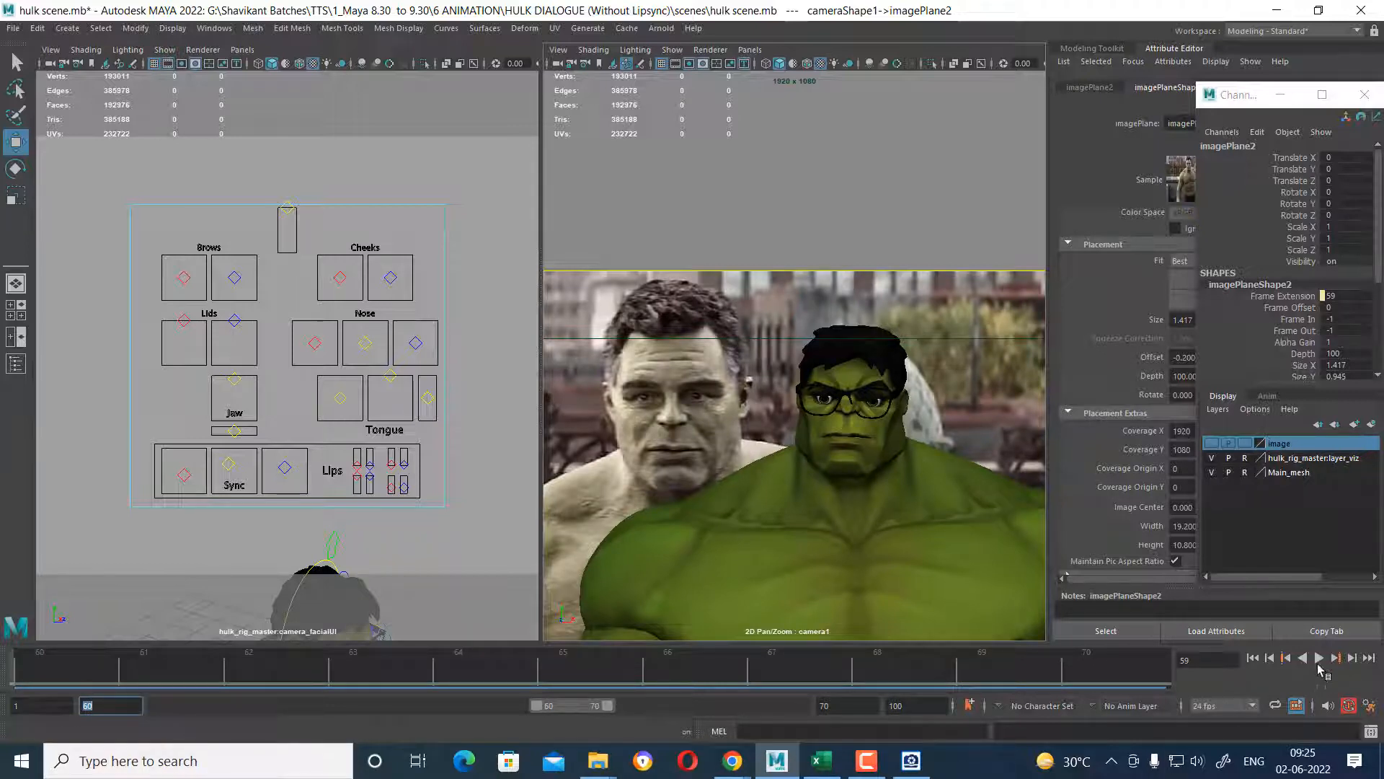
click(1320, 659)
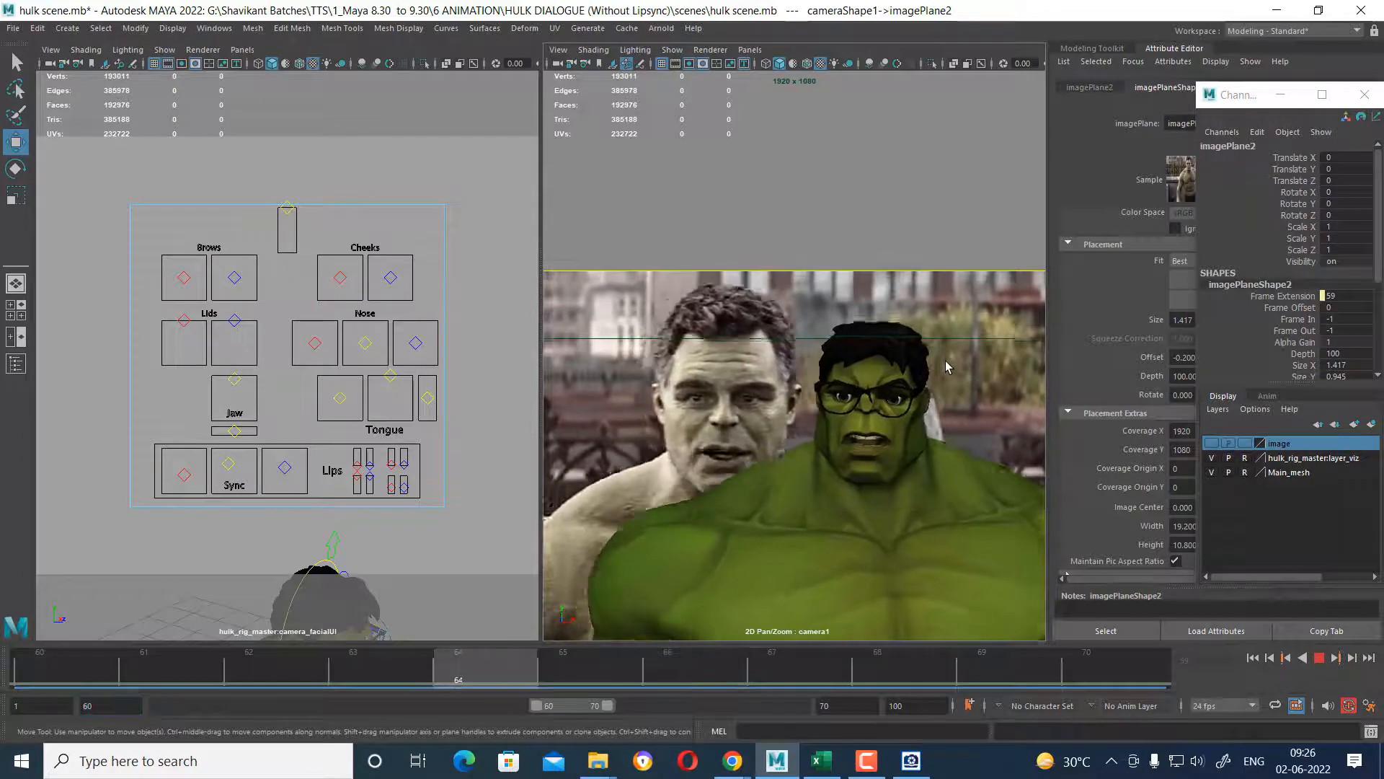
Extend the playback range to end at frame 75 and play the dialogue section from frame 60.
click(1319, 658)
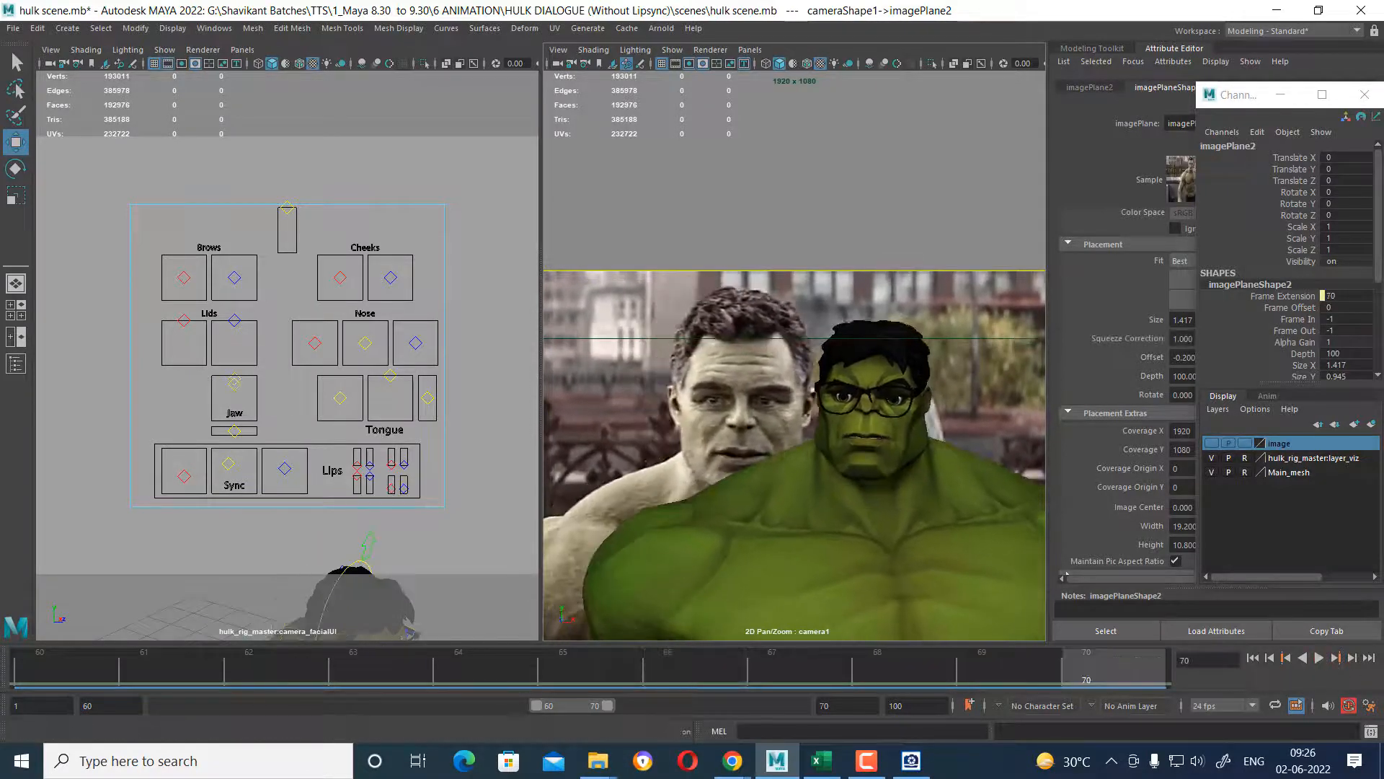
drag(828, 708, 744, 682)
text(7)
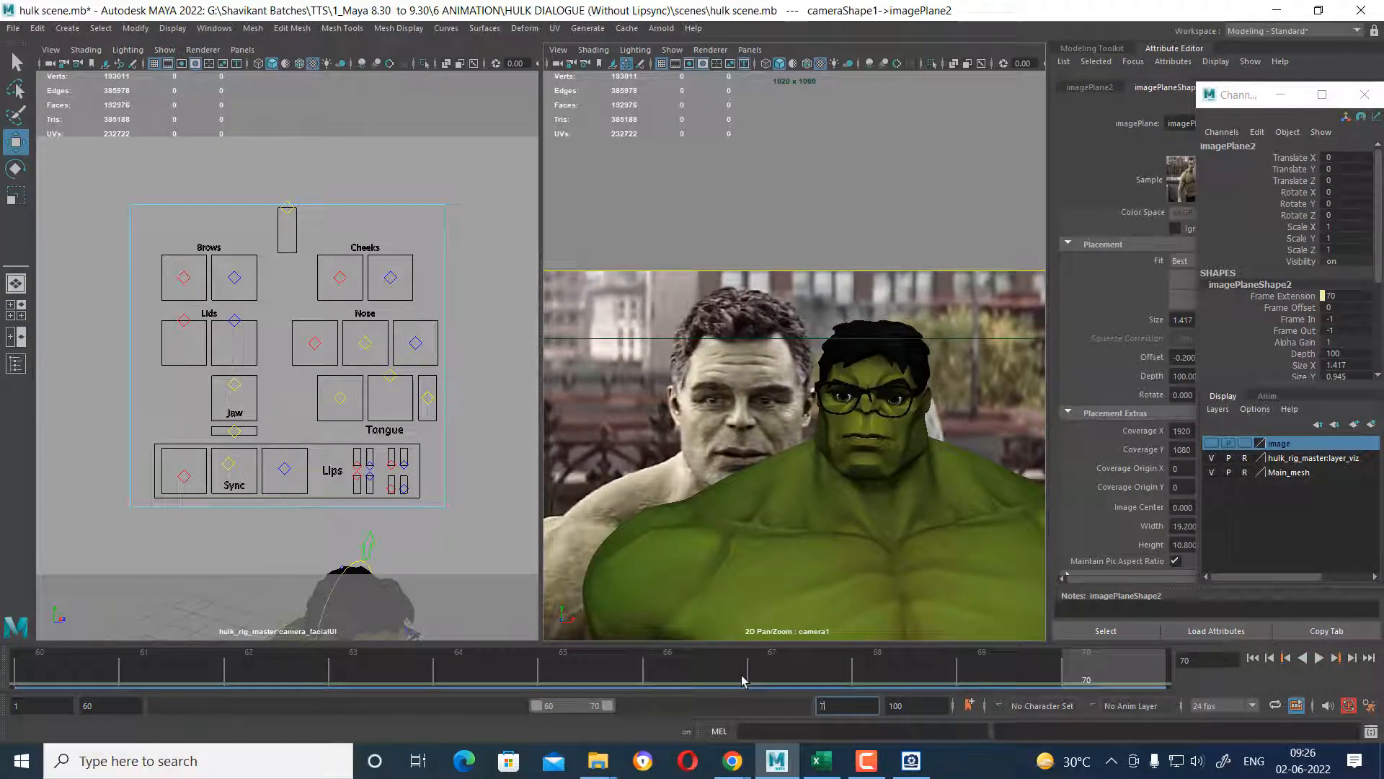
text(5)
key(Return)
click(1253, 659)
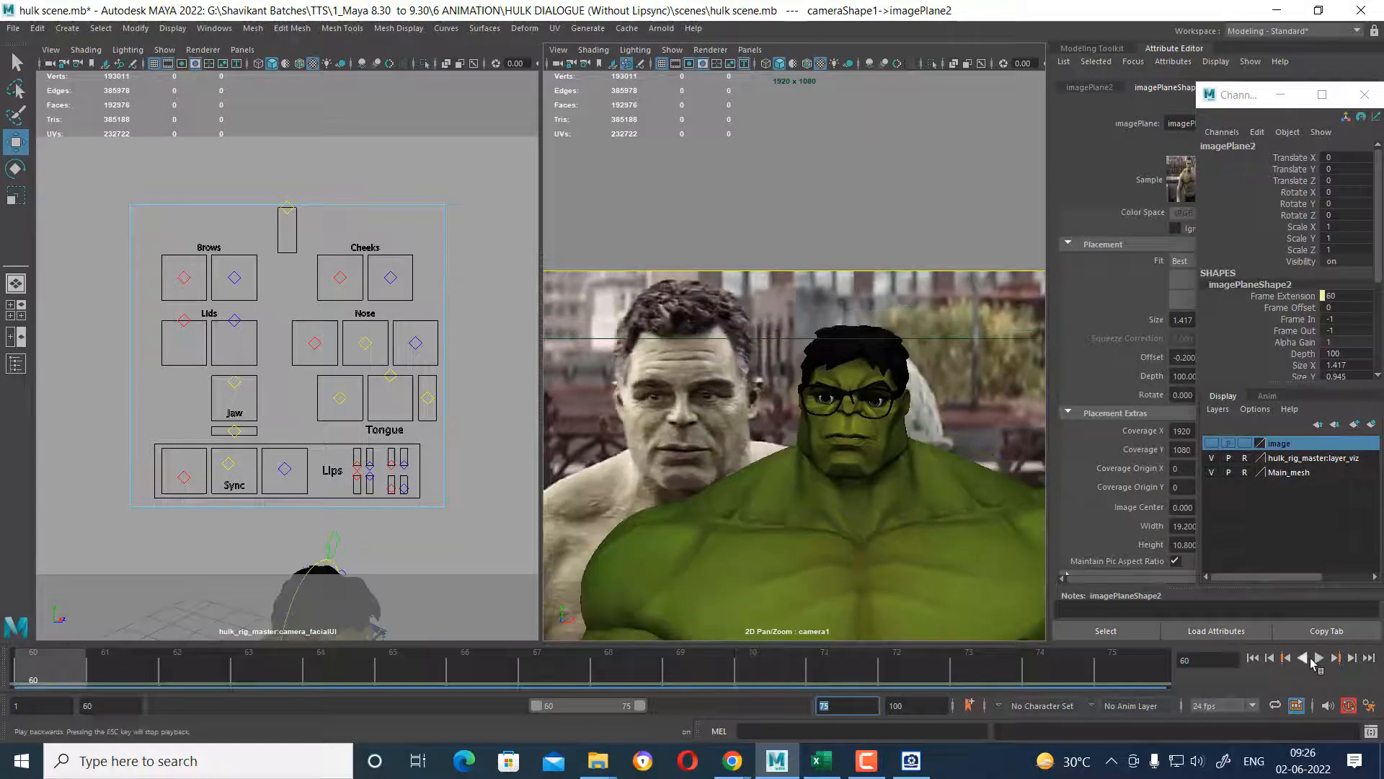
click(1318, 658)
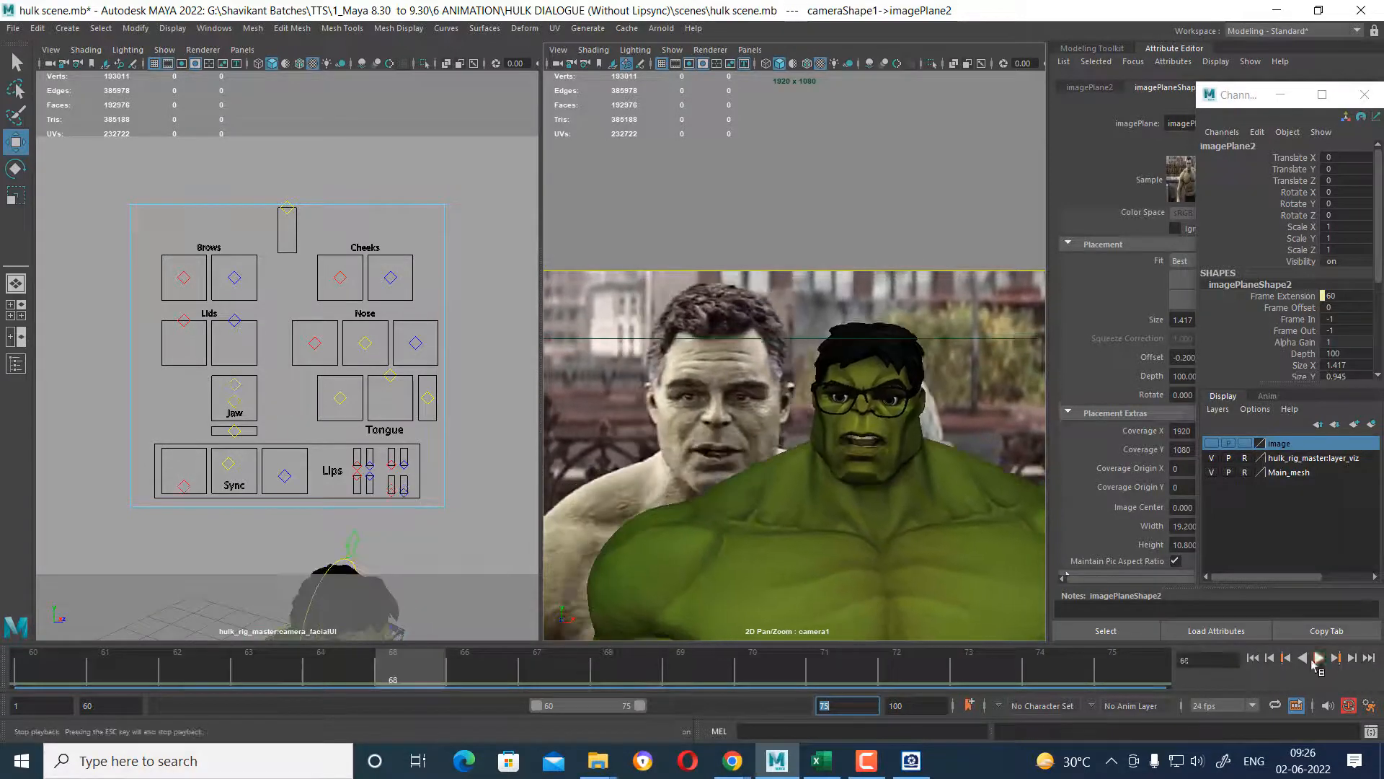
Replay and scrub frames 60 to 75, comparing the mouth shapes with the reference around frame 67.
click(1314, 659)
drag(337, 672, 0, 670)
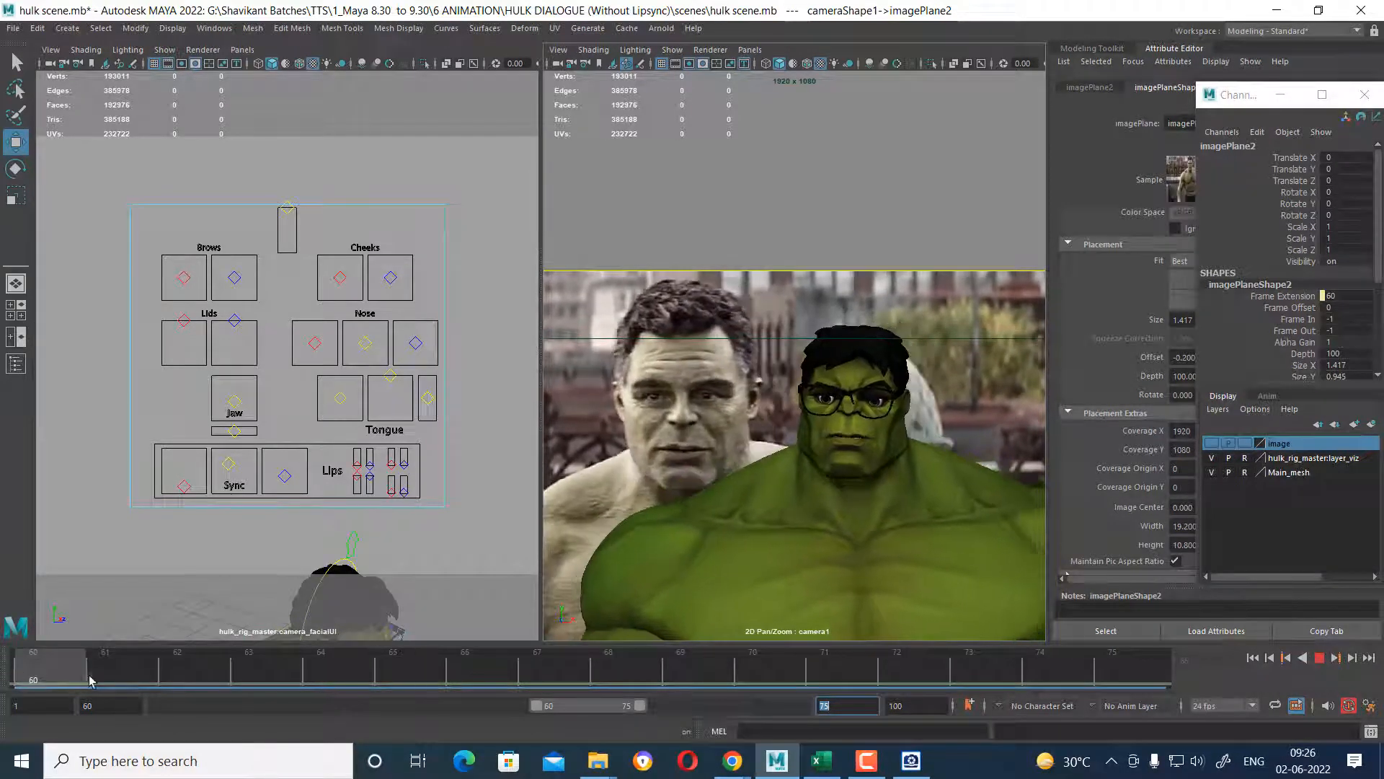
drag(89, 680, 8, 687)
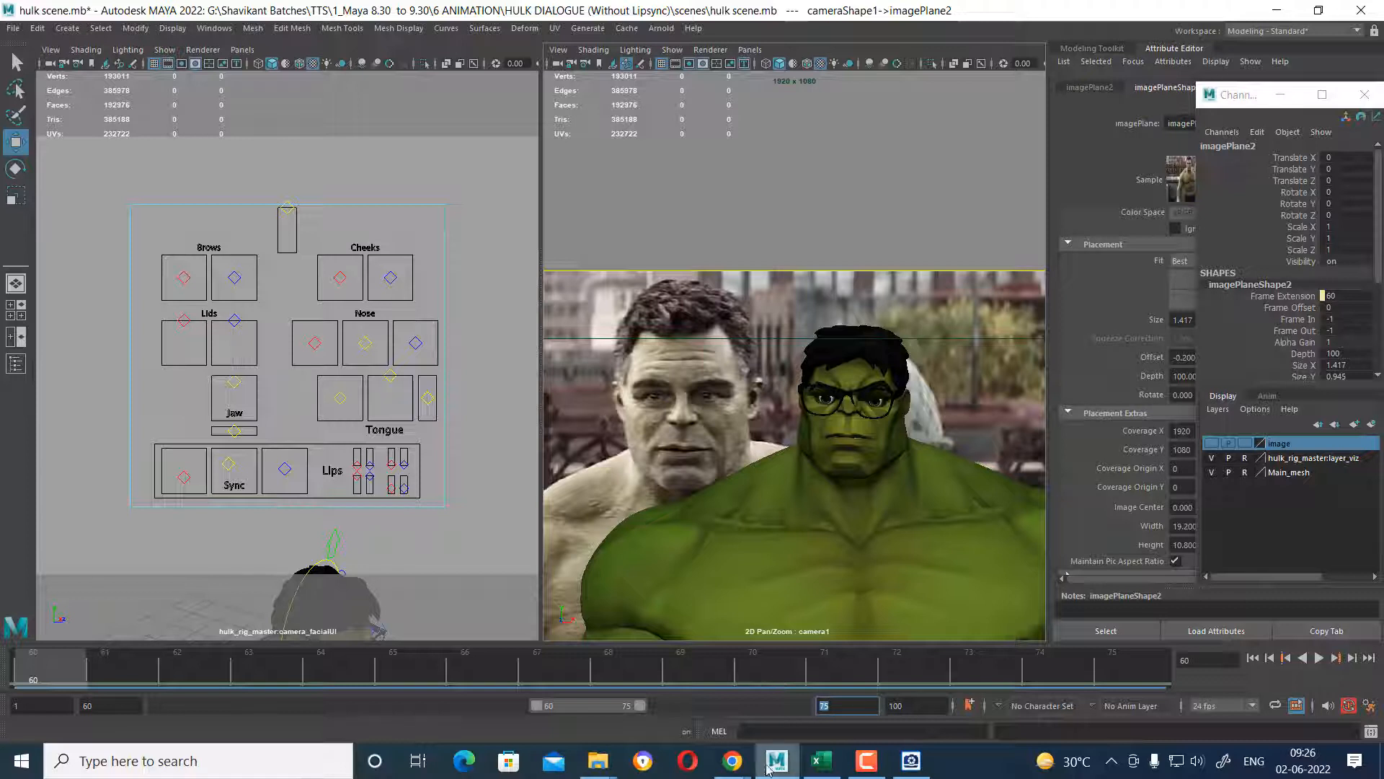
click(1320, 660)
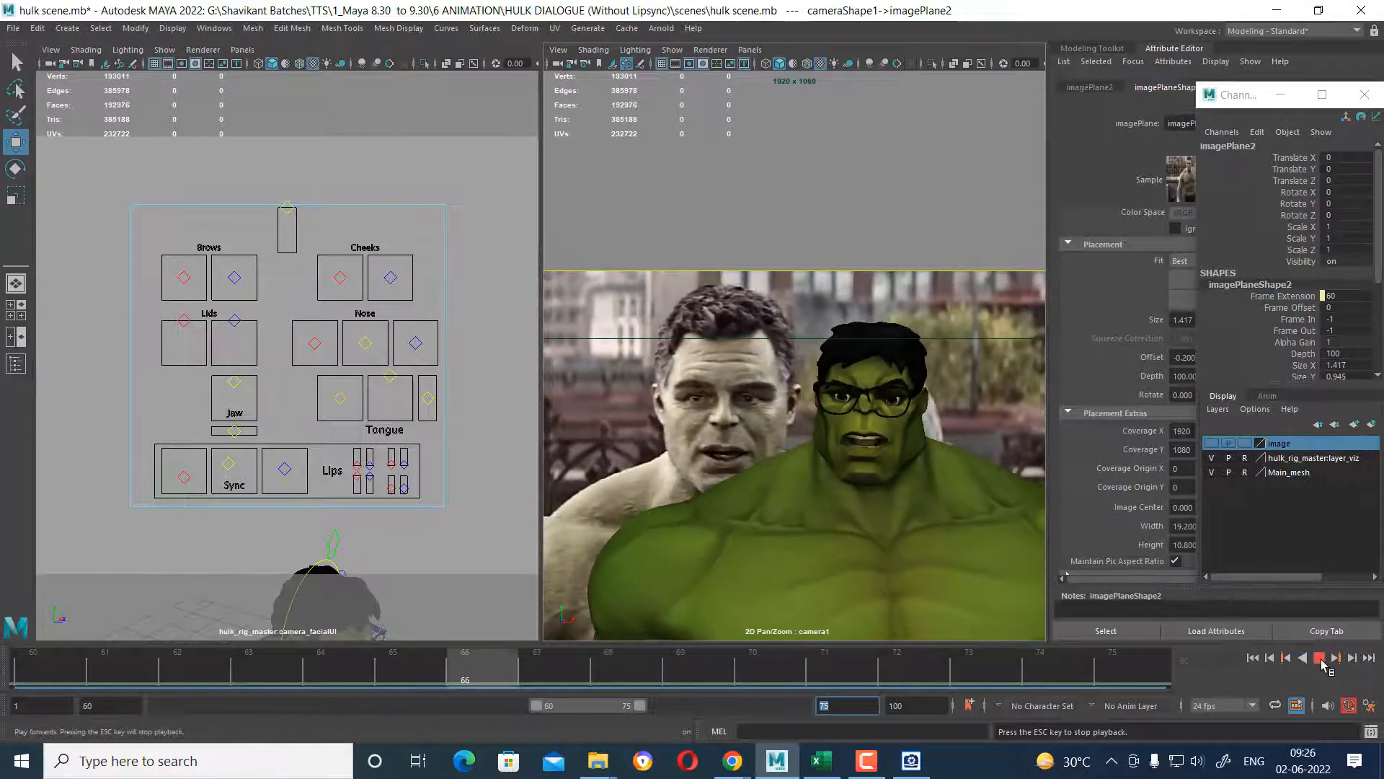
click(1321, 658)
drag(852, 672, 547, 666)
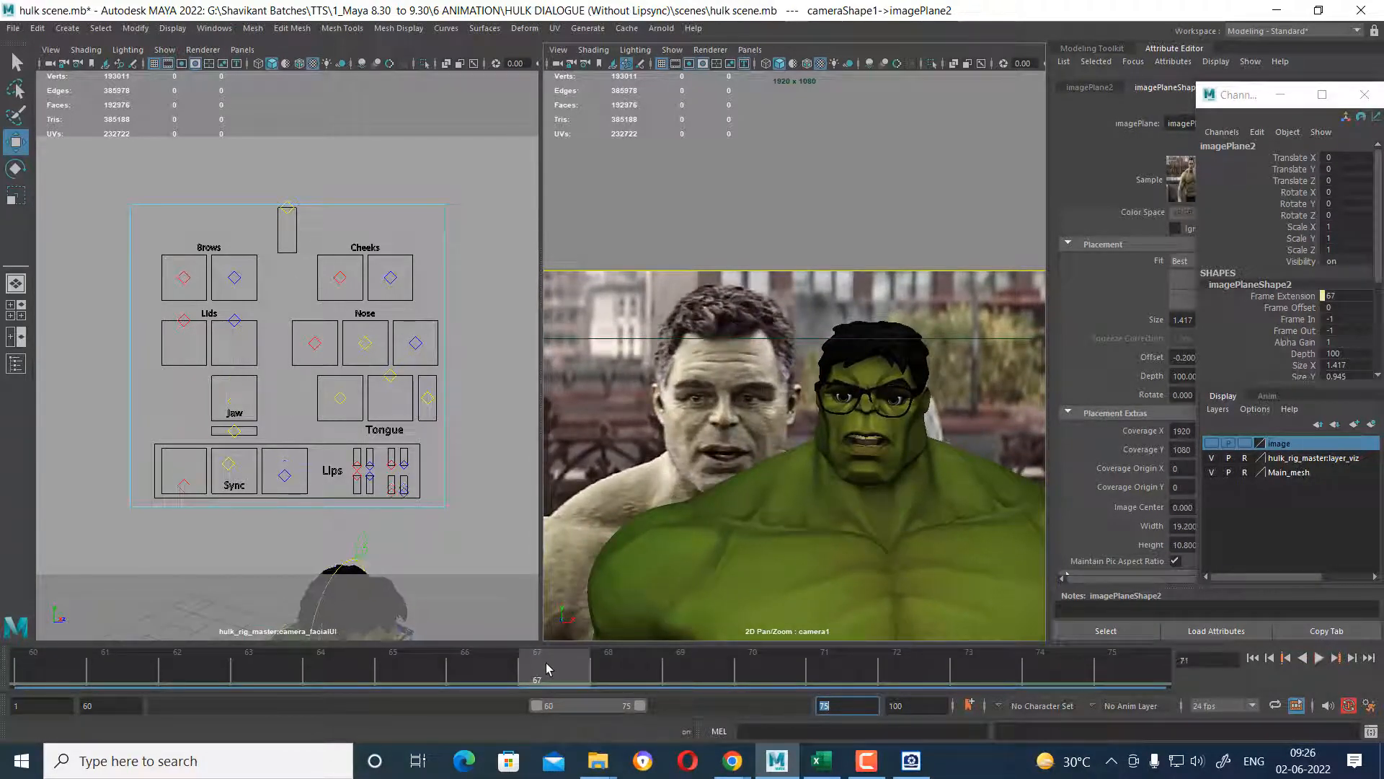
On frame 66, set the jaw control's Translate Y to -0.416 and raise the lip corner controls to Translate Y 0.056.
drag(87, 187, 520, 492)
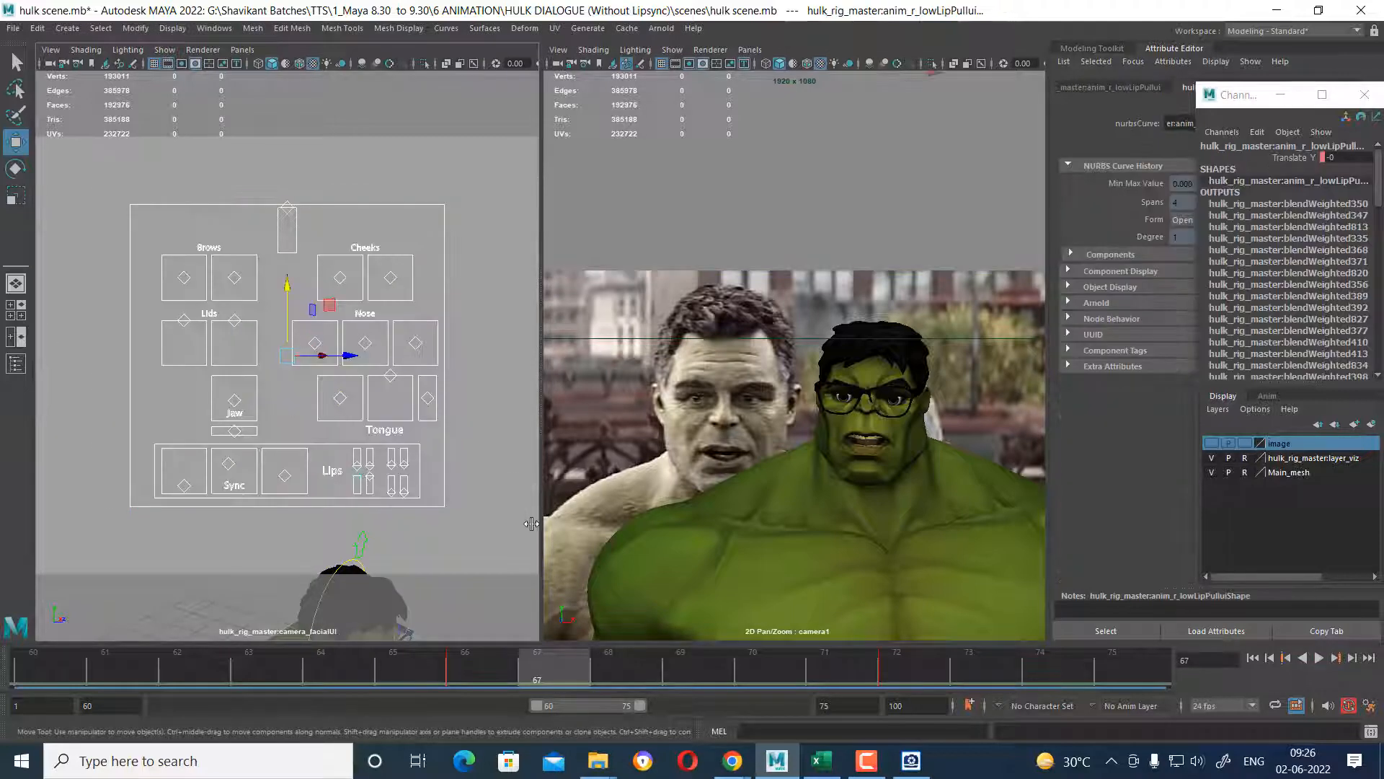
drag(550, 667, 472, 669)
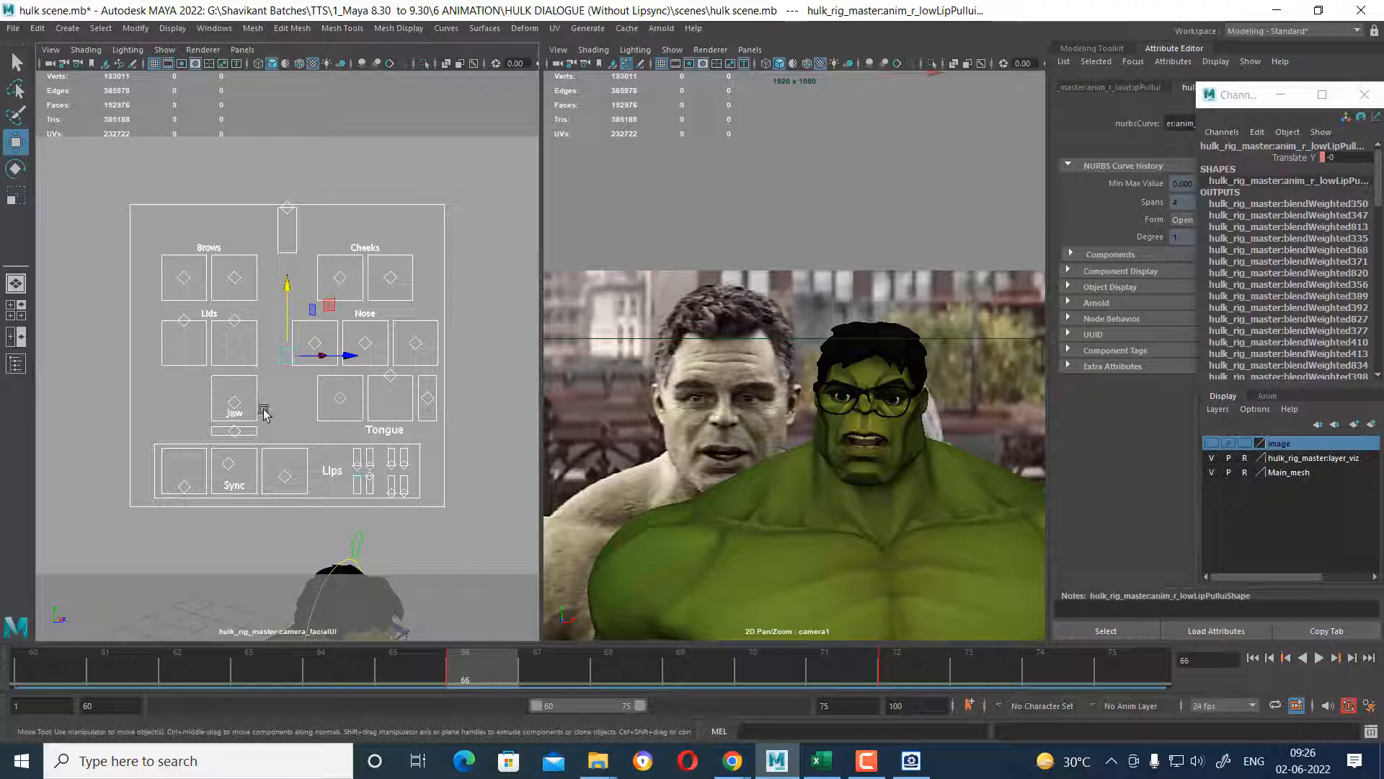
click(235, 402)
drag(236, 402, 234, 330)
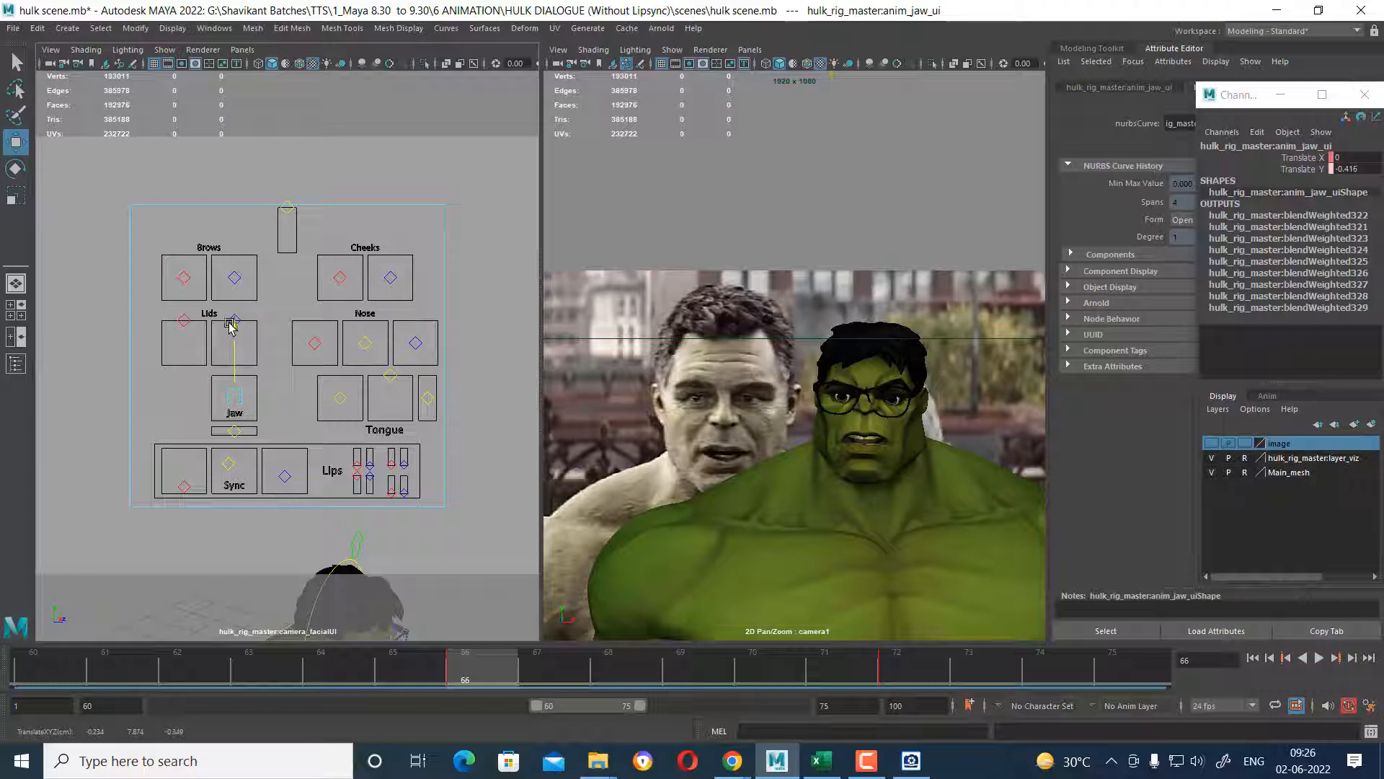
drag(230, 321, 229, 321)
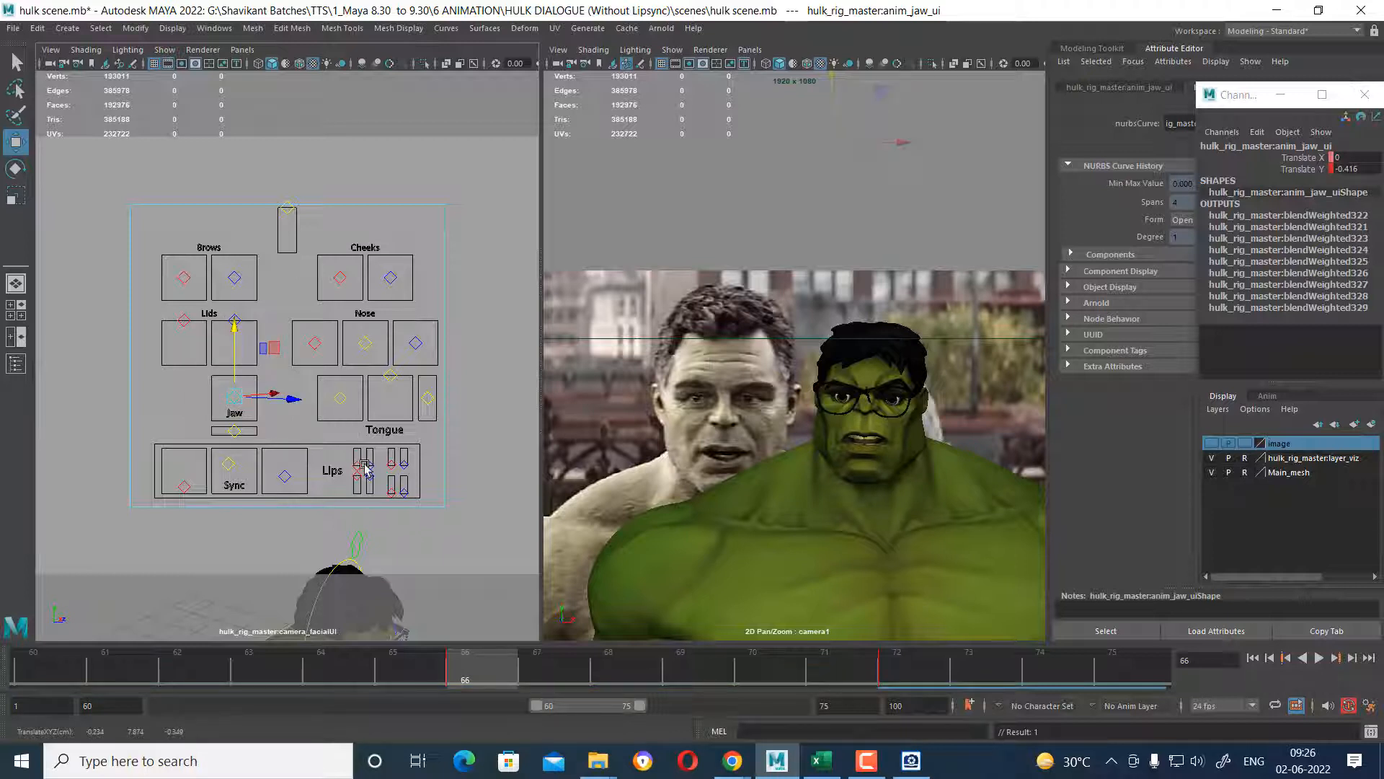
click(189, 484)
drag(185, 473, 180, 408)
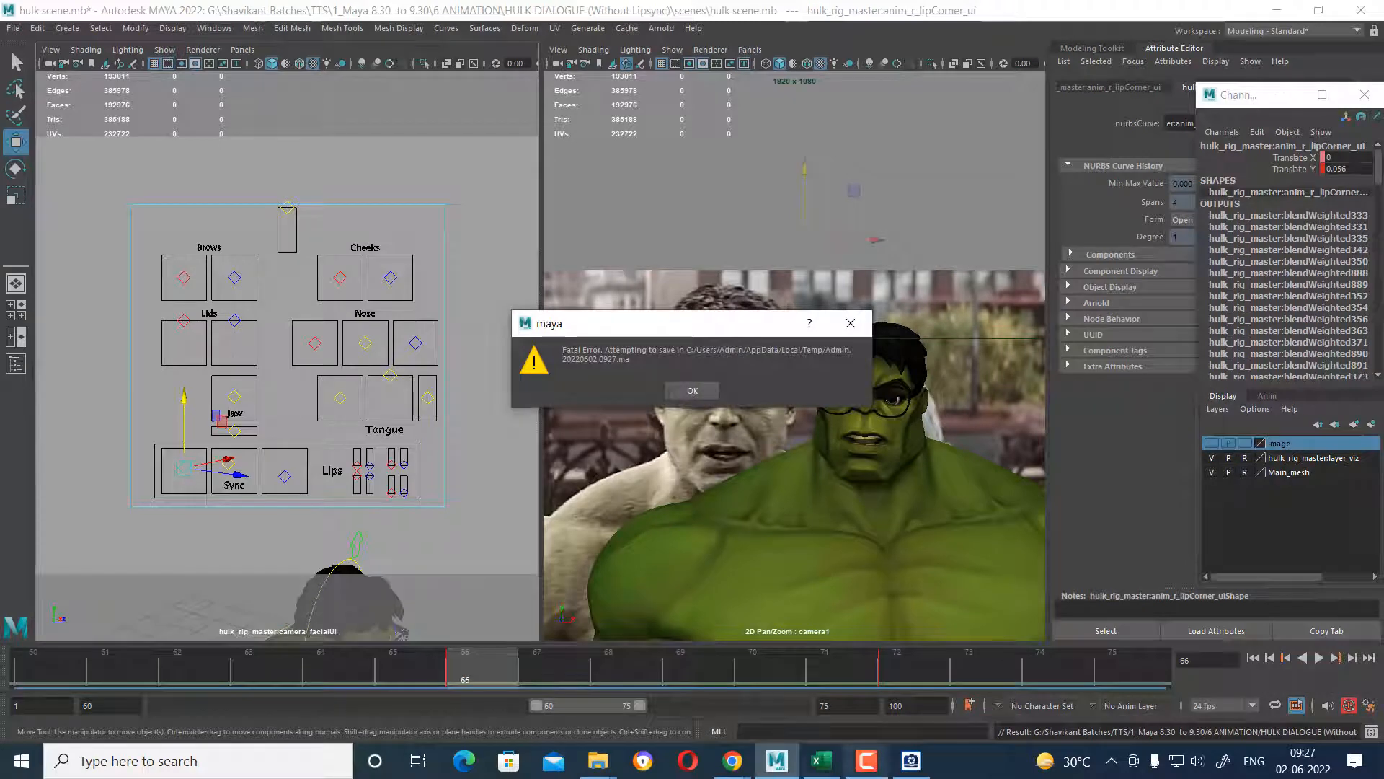
Open the system temporary folder with the Windows Run command %temp% and return to the recovered scene.
click(911, 761)
click(1312, 693)
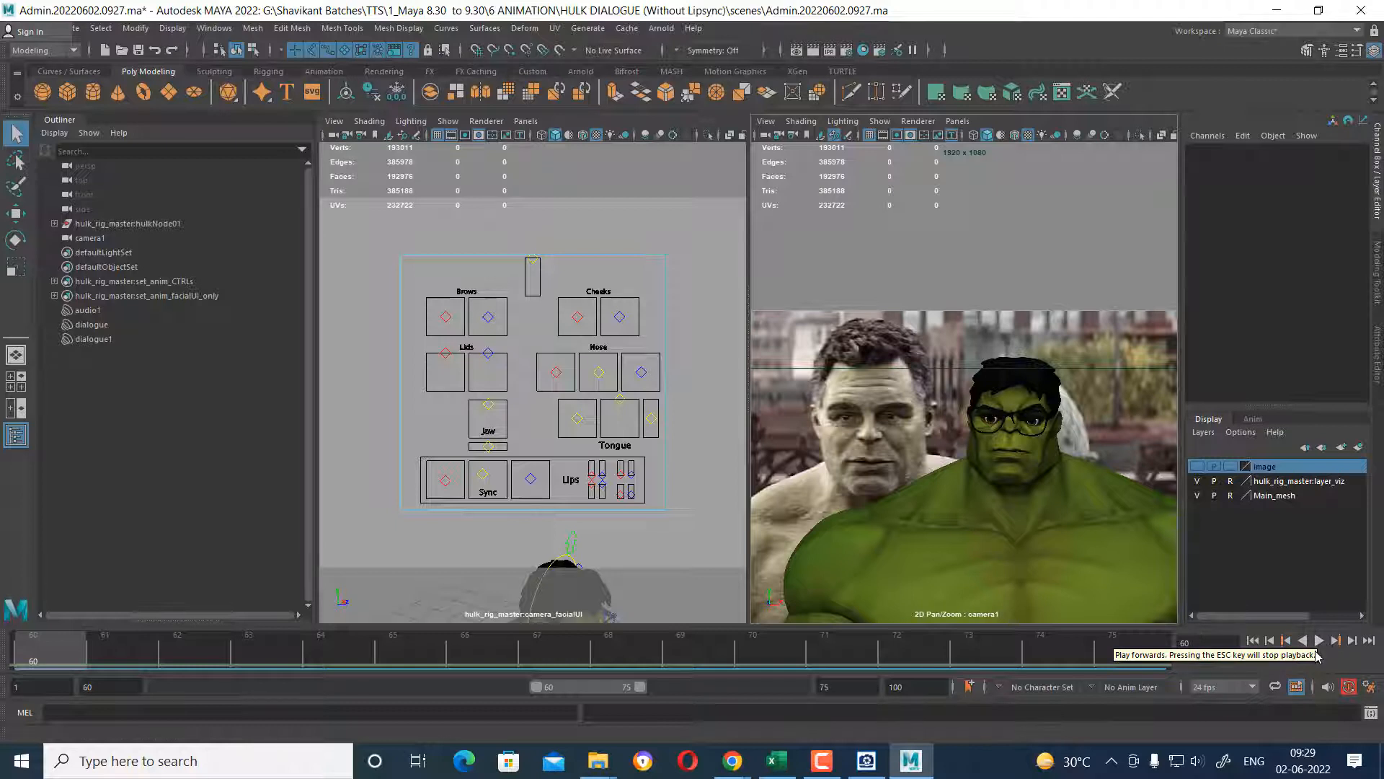
key(super+r)
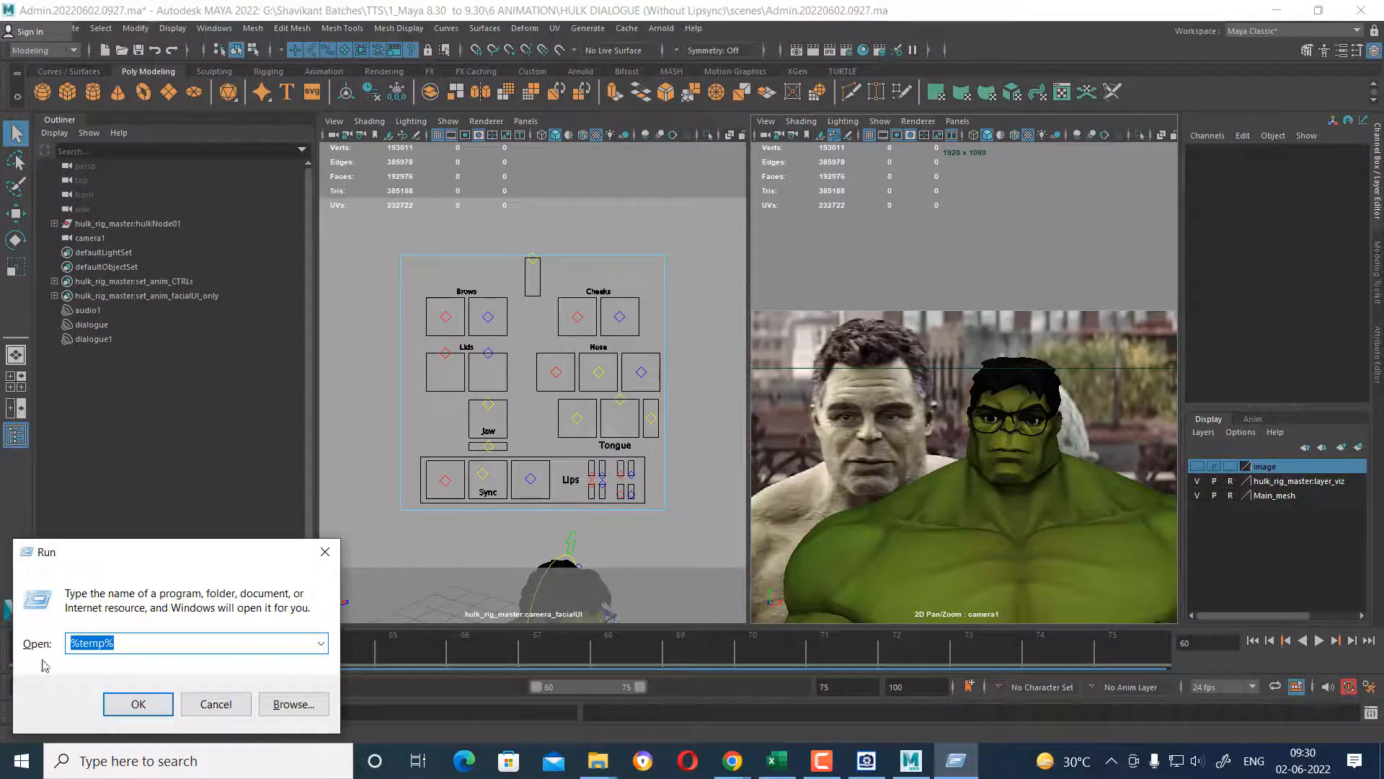
click(143, 650)
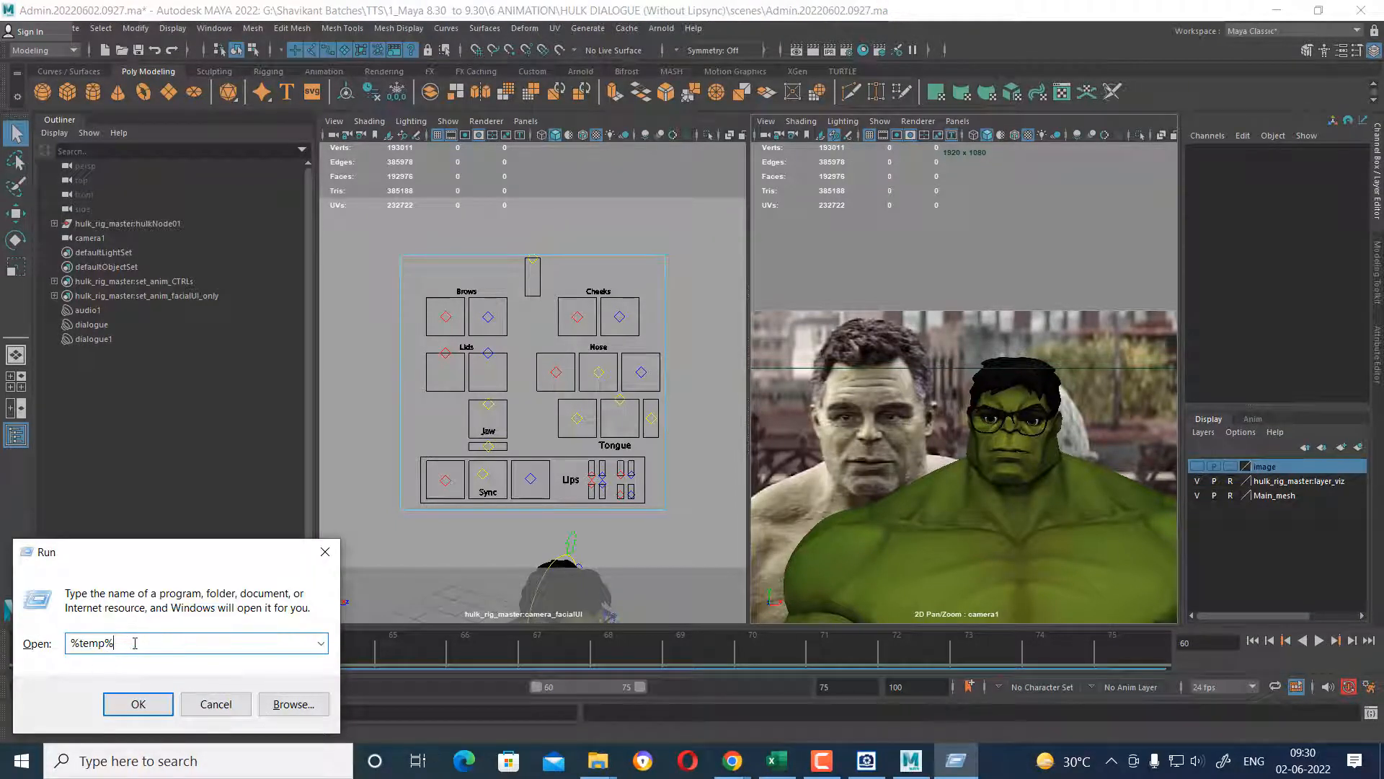
click(130, 713)
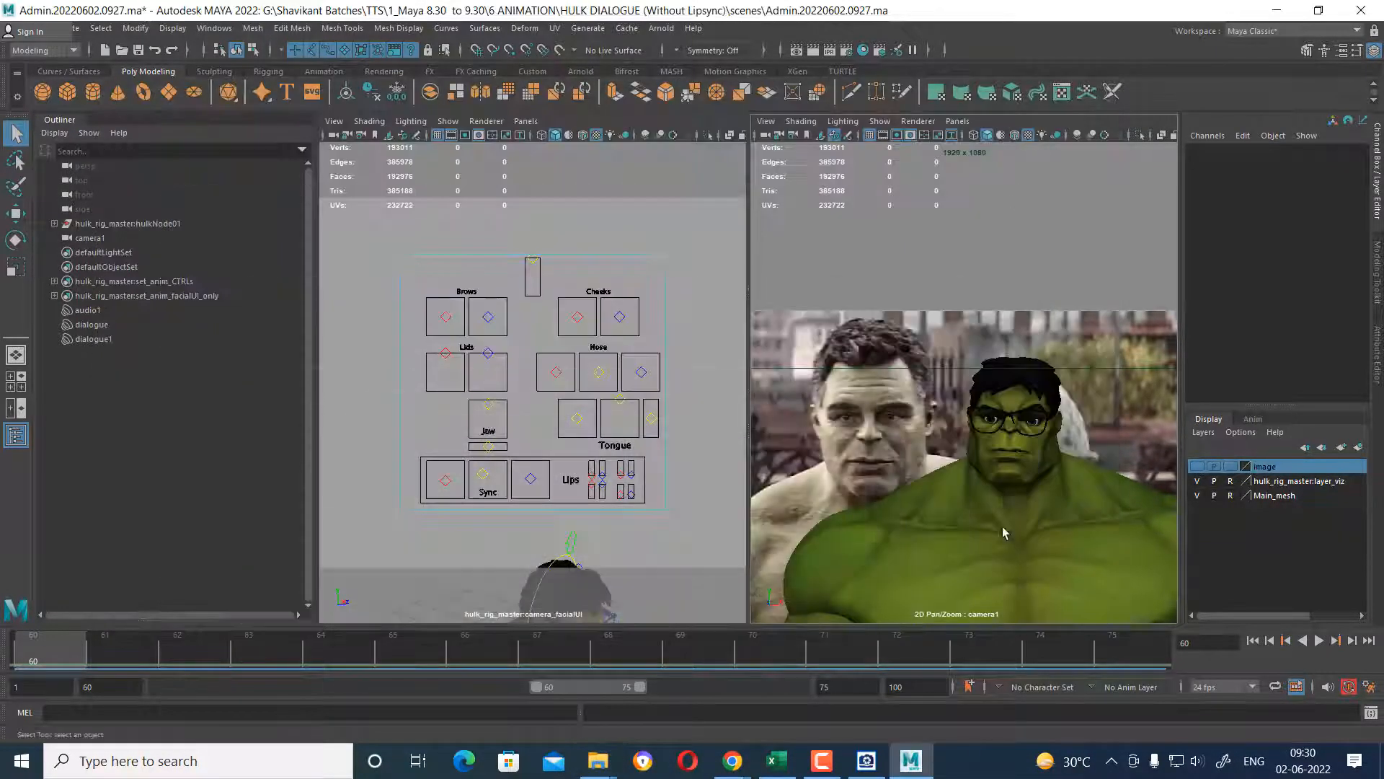
click(1007, 106)
Play and scrub the recovered scene between frames 60 and 75, checking the jaw control's motion against the footage.
click(1319, 641)
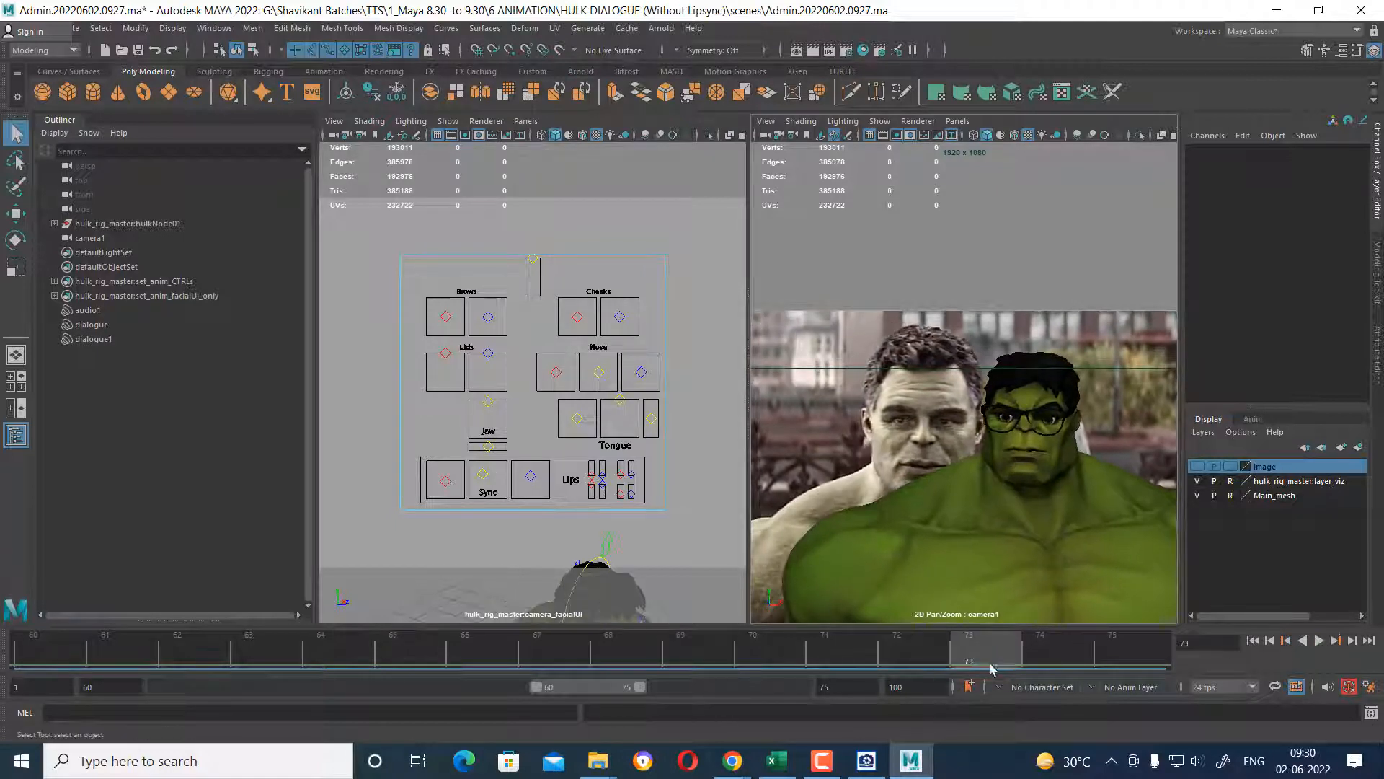
mouse_move(22, 650)
mouse_down()
mouse_move(314, 673)
mouse_move(372, 671)
mouse_move(261, 665)
mouse_move(401, 664)
mouse_move(194, 666)
mouse_move(448, 653)
mouse_move(690, 674)
mouse_move(1137, 674)
mouse_move(894, 664)
mouse_move(1117, 663)
mouse_up()
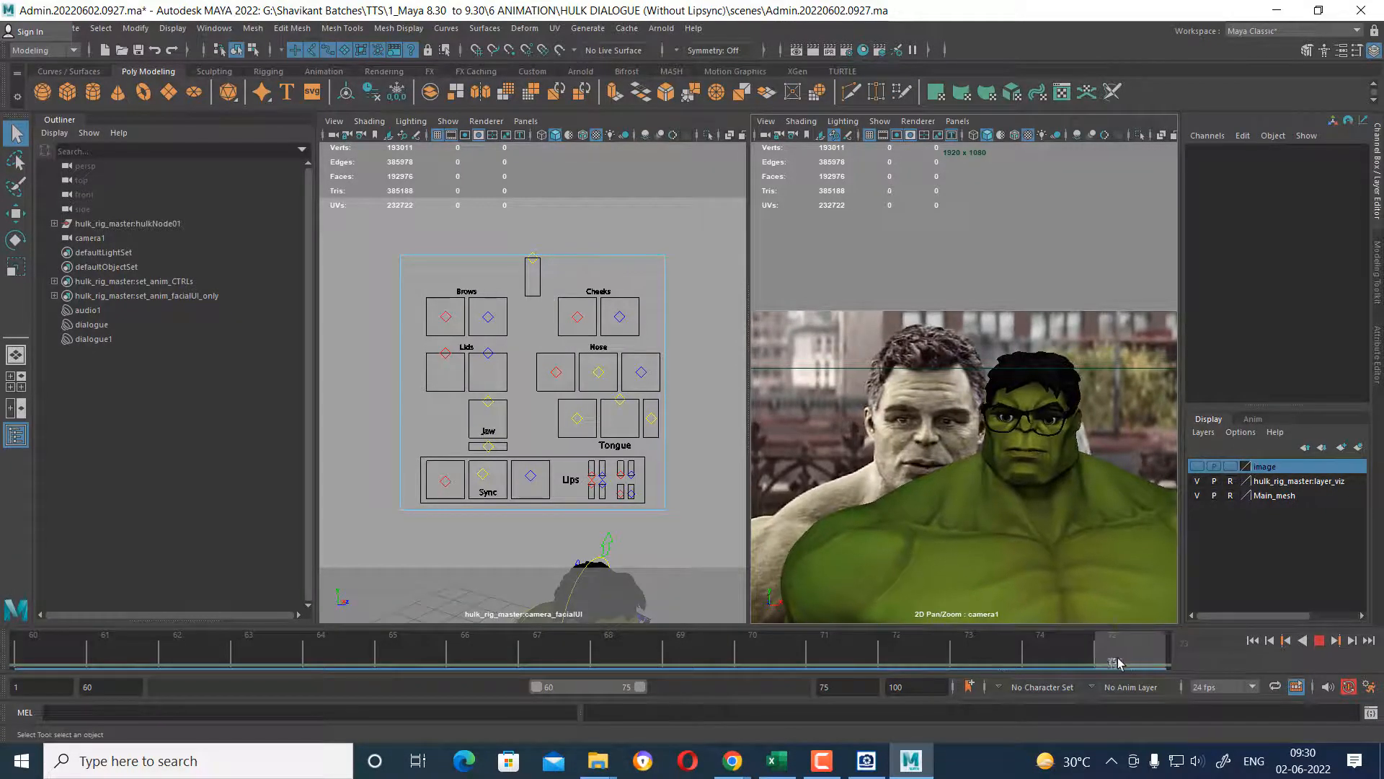
click(1327, 641)
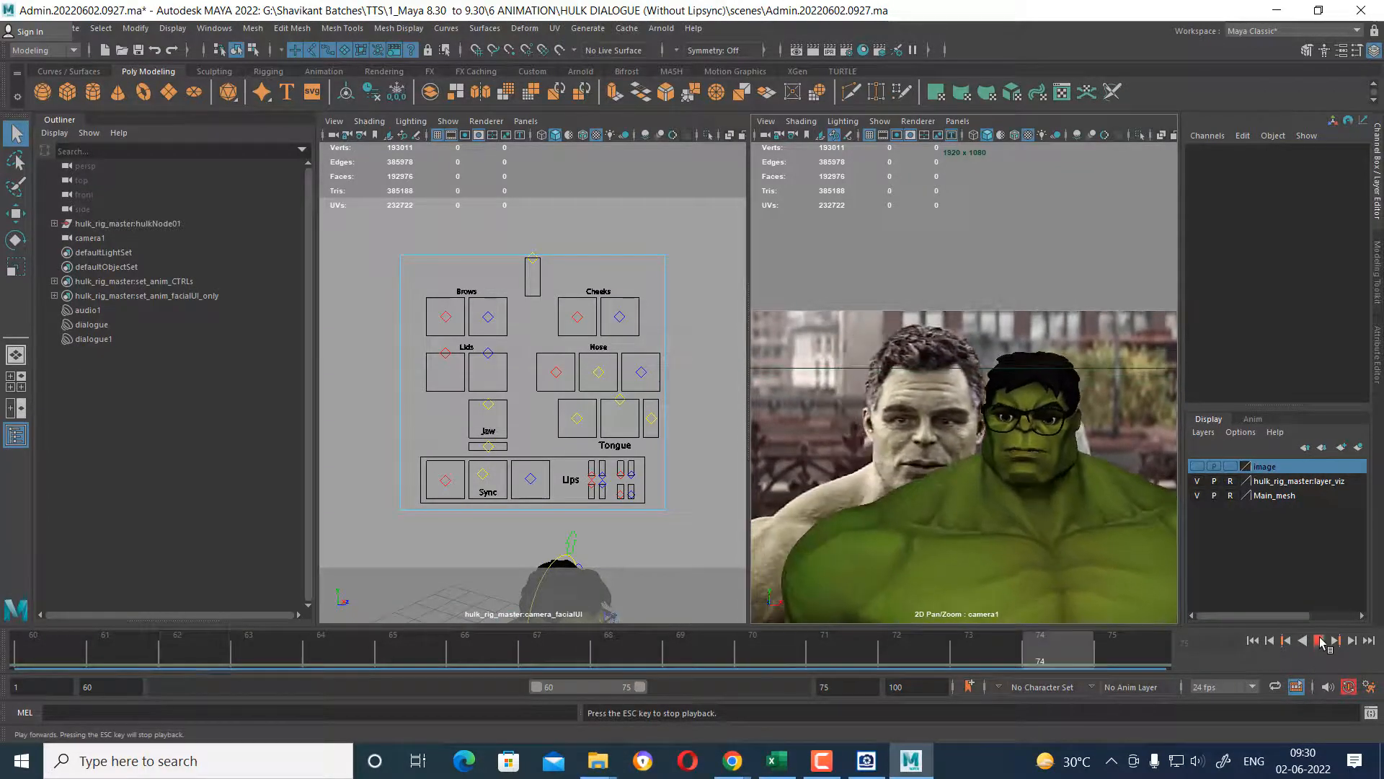
click(1036, 653)
drag(1036, 654, 897, 658)
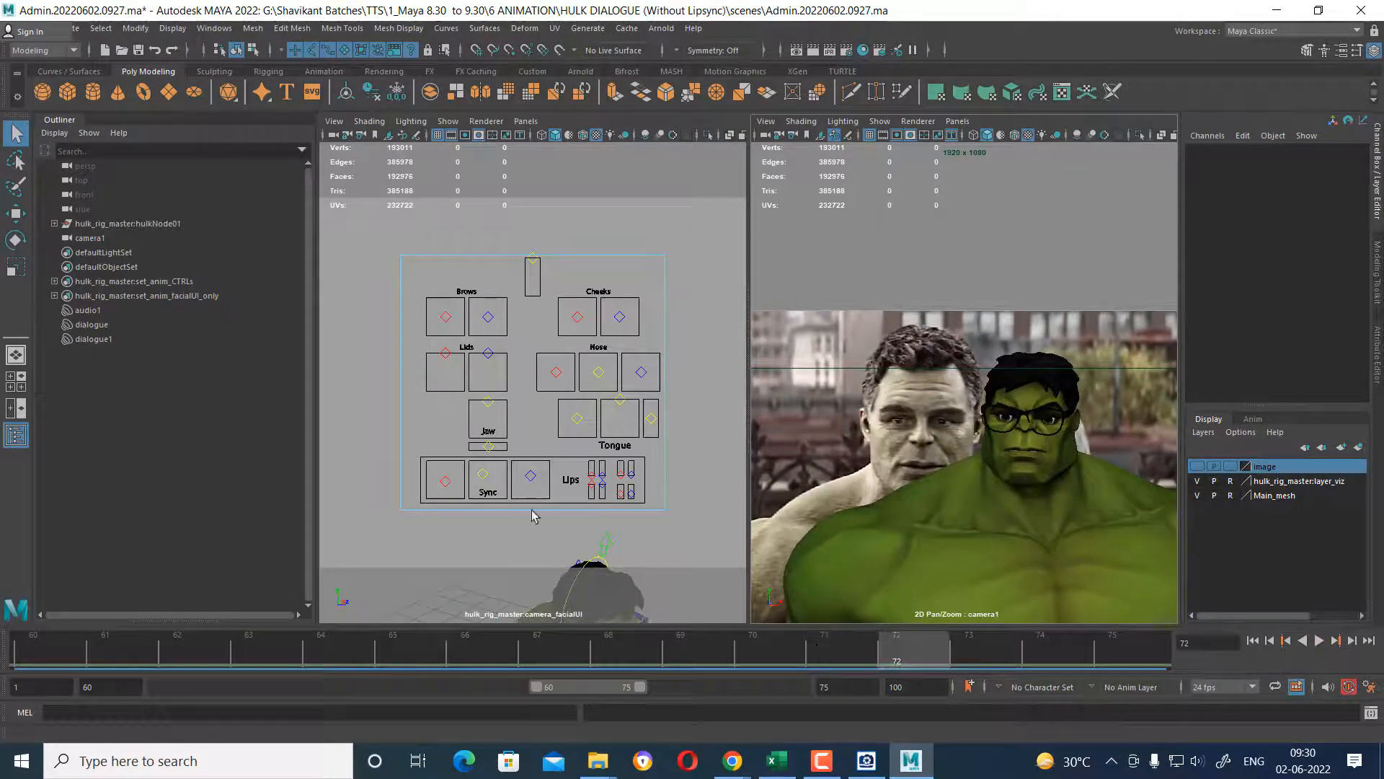
click(488, 402)
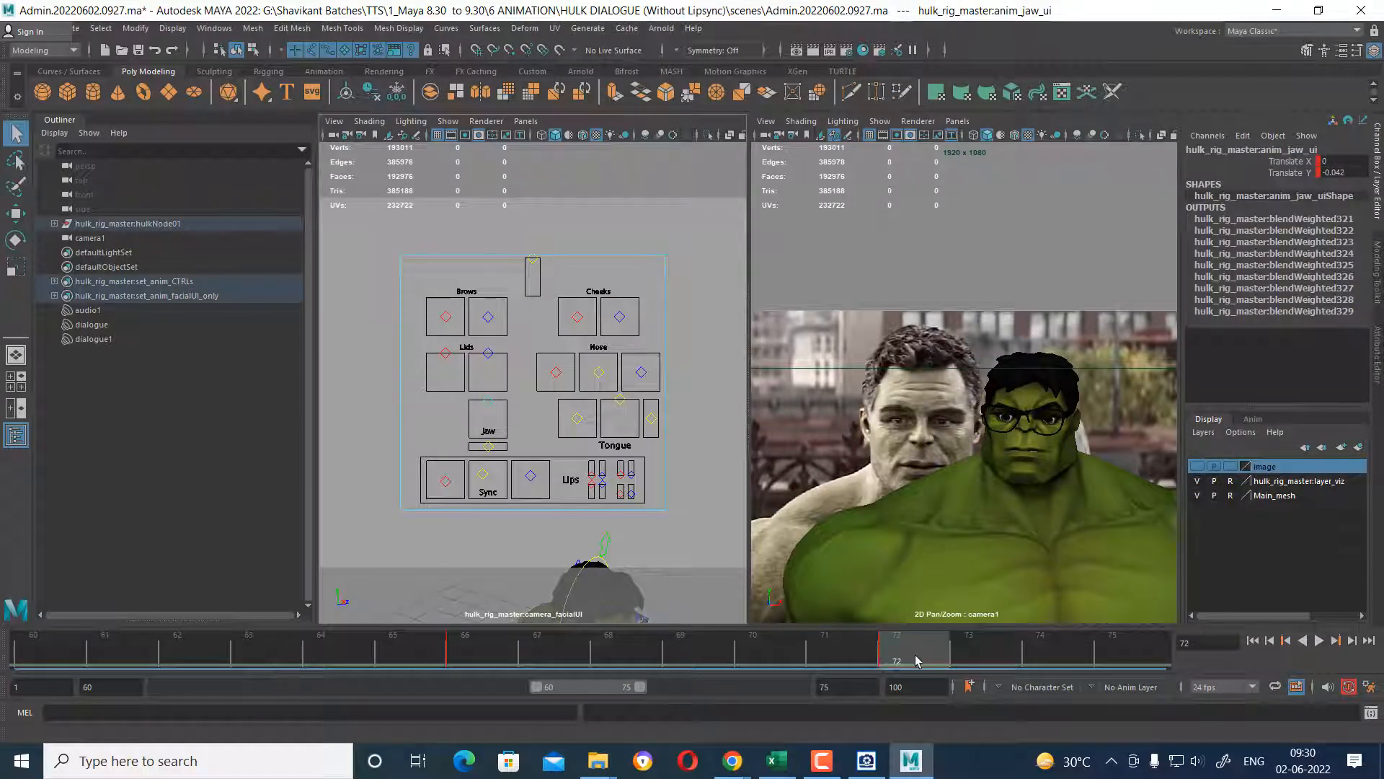
mouse_move(917, 660)
mouse_down()
mouse_move(1145, 660)
mouse_move(393, 656)
mouse_up()
mouse_move(524, 655)
mouse_down()
mouse_move(667, 680)
mouse_move(641, 673)
mouse_move(729, 657)
mouse_move(1106, 657)
mouse_up()
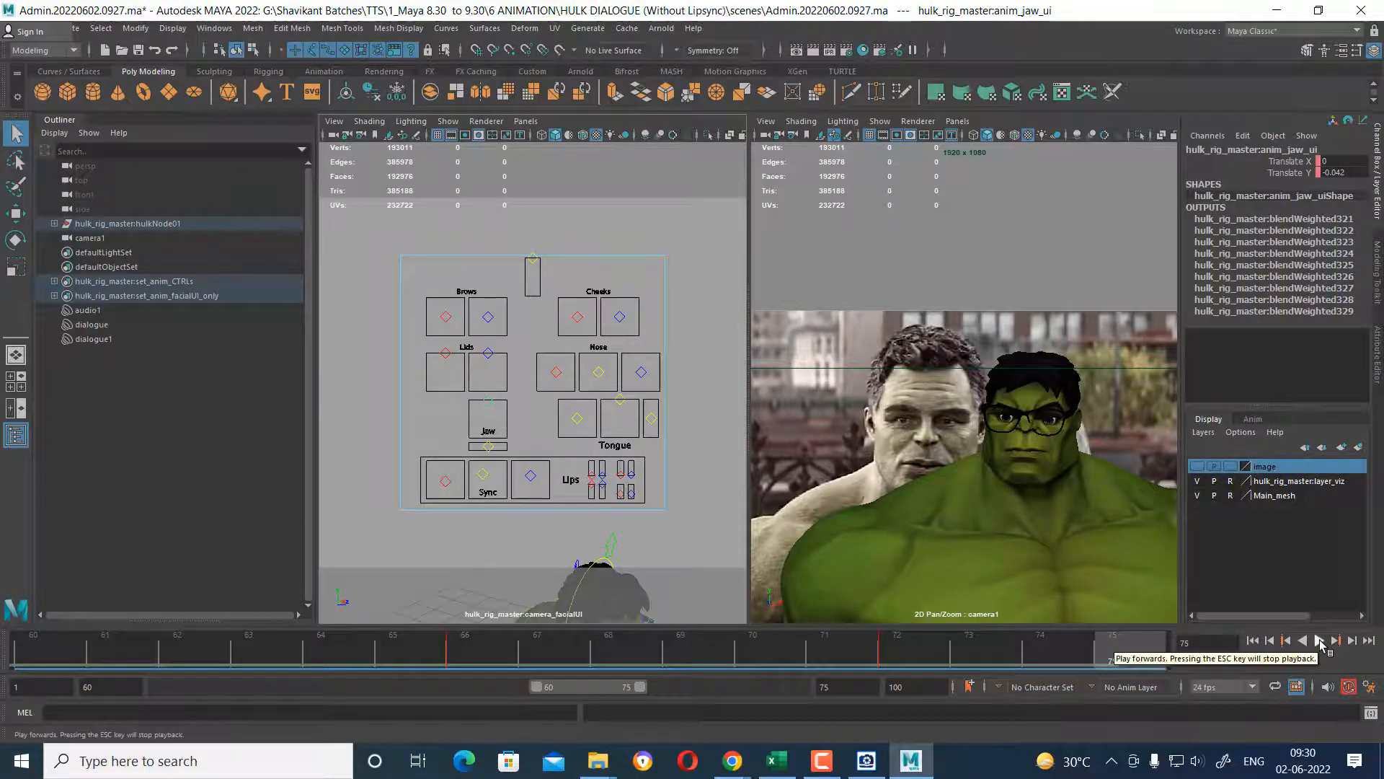
On frame 75, raise the upper lip pull controls to Translate Y 0.016 and the lower lip curl controls to -0.014.
click(606, 478)
key(w)
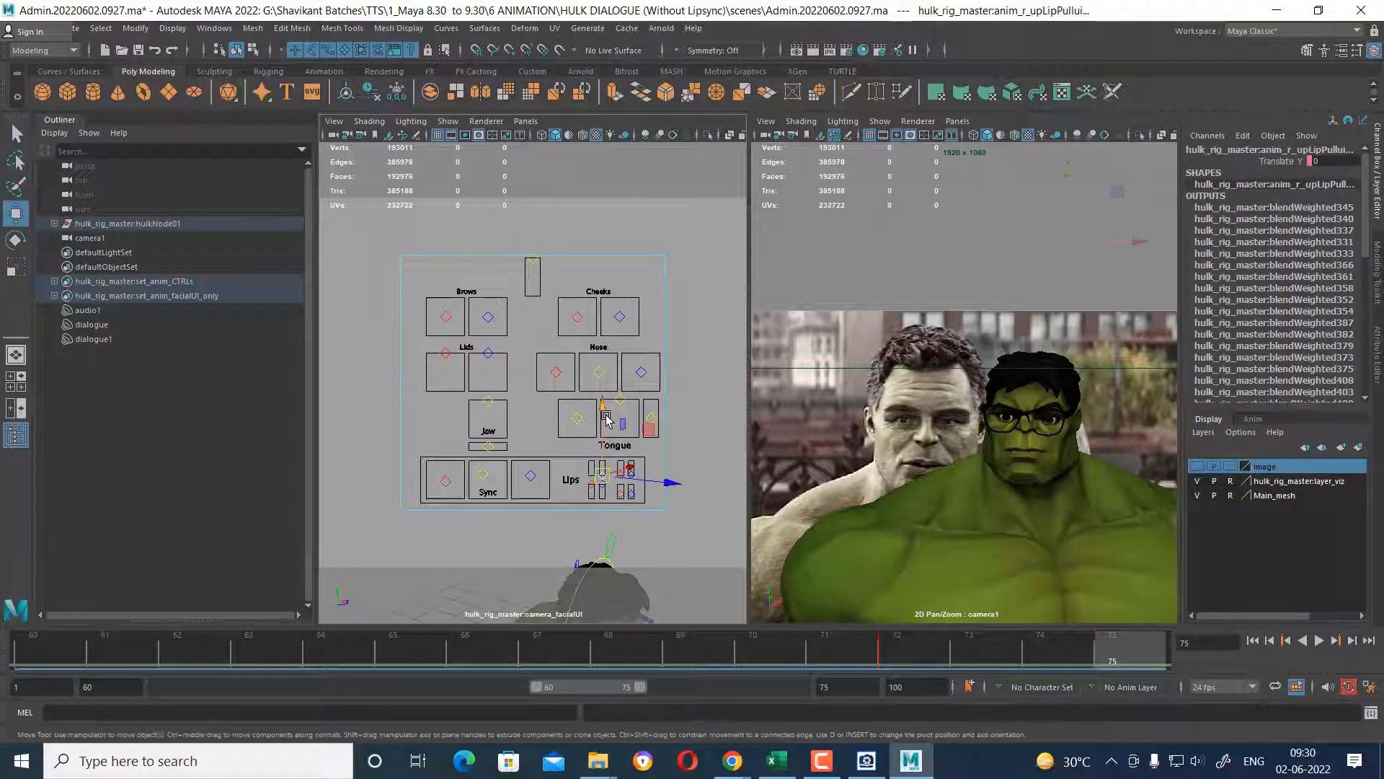
drag(606, 417, 600, 413)
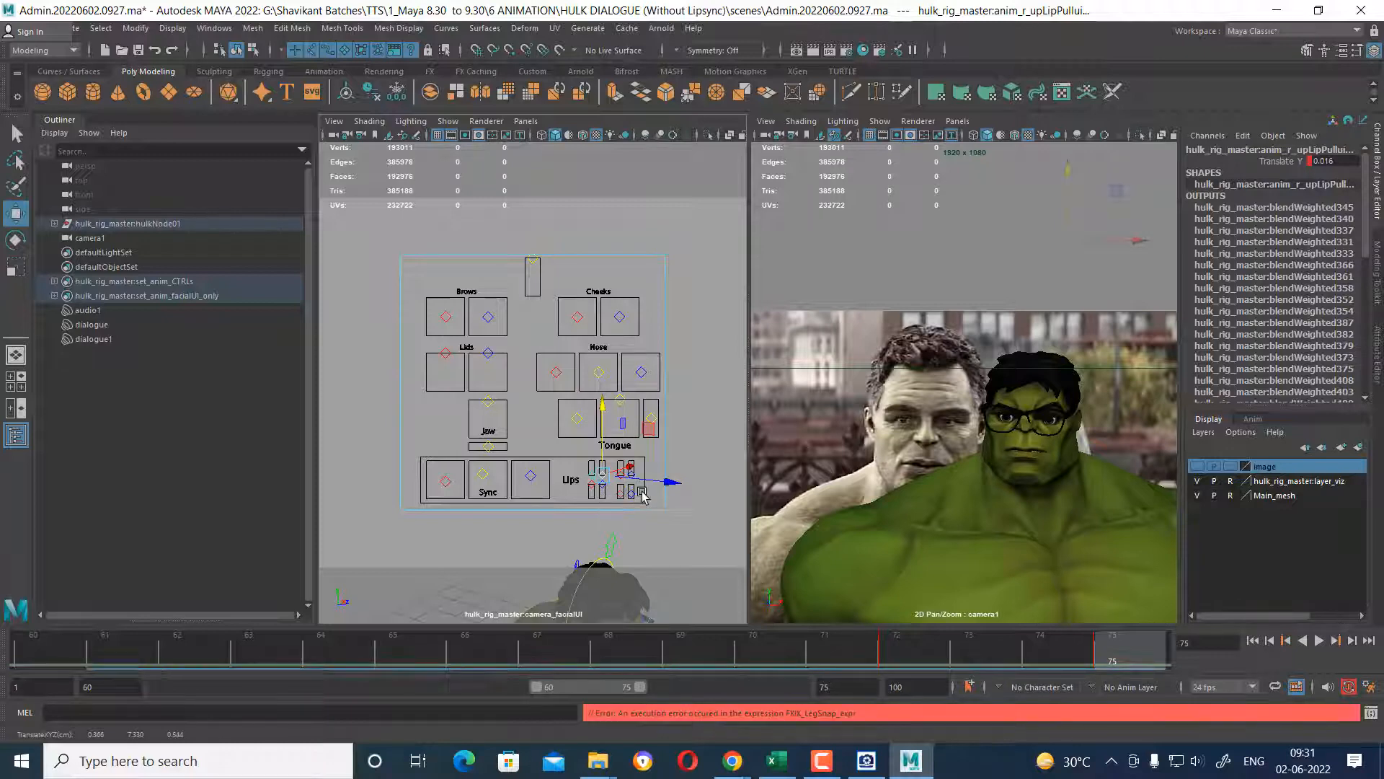
click(632, 492)
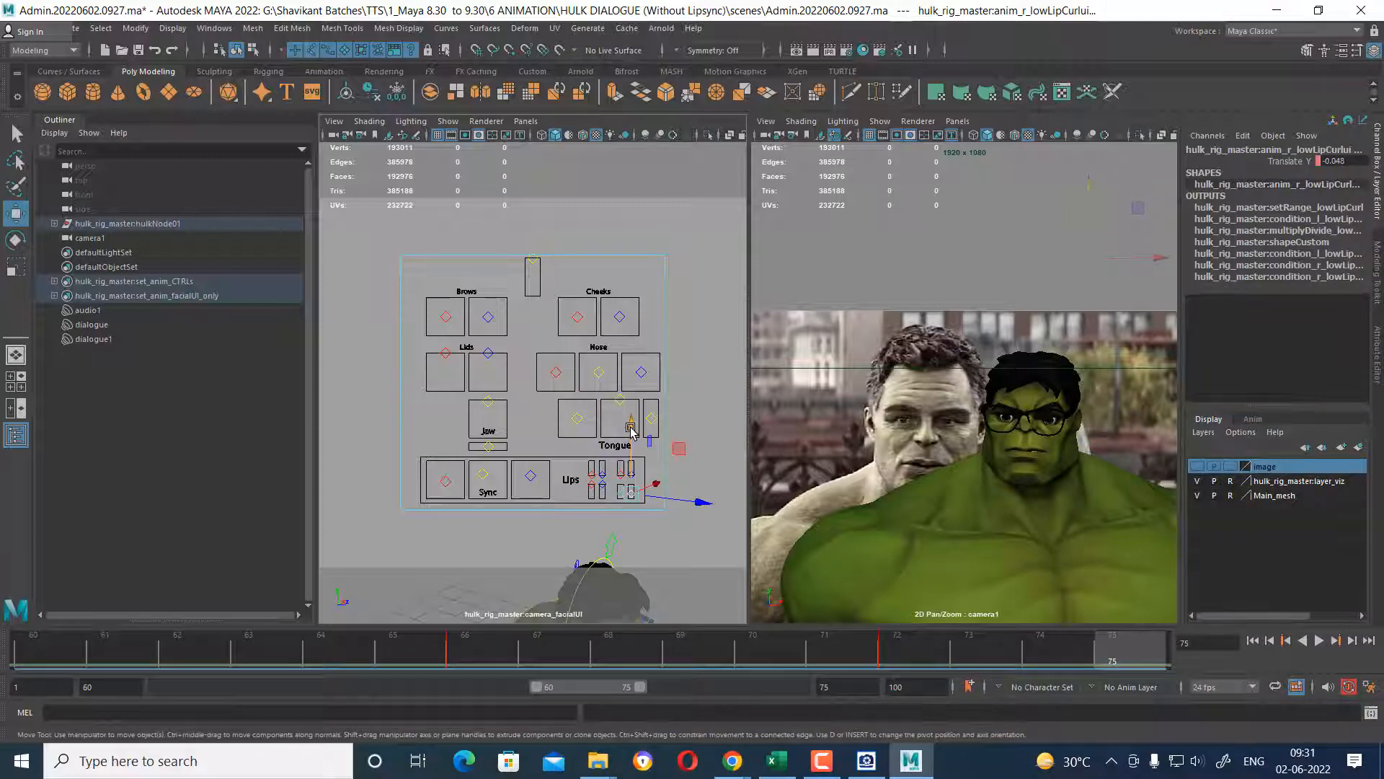
drag(631, 431, 633, 428)
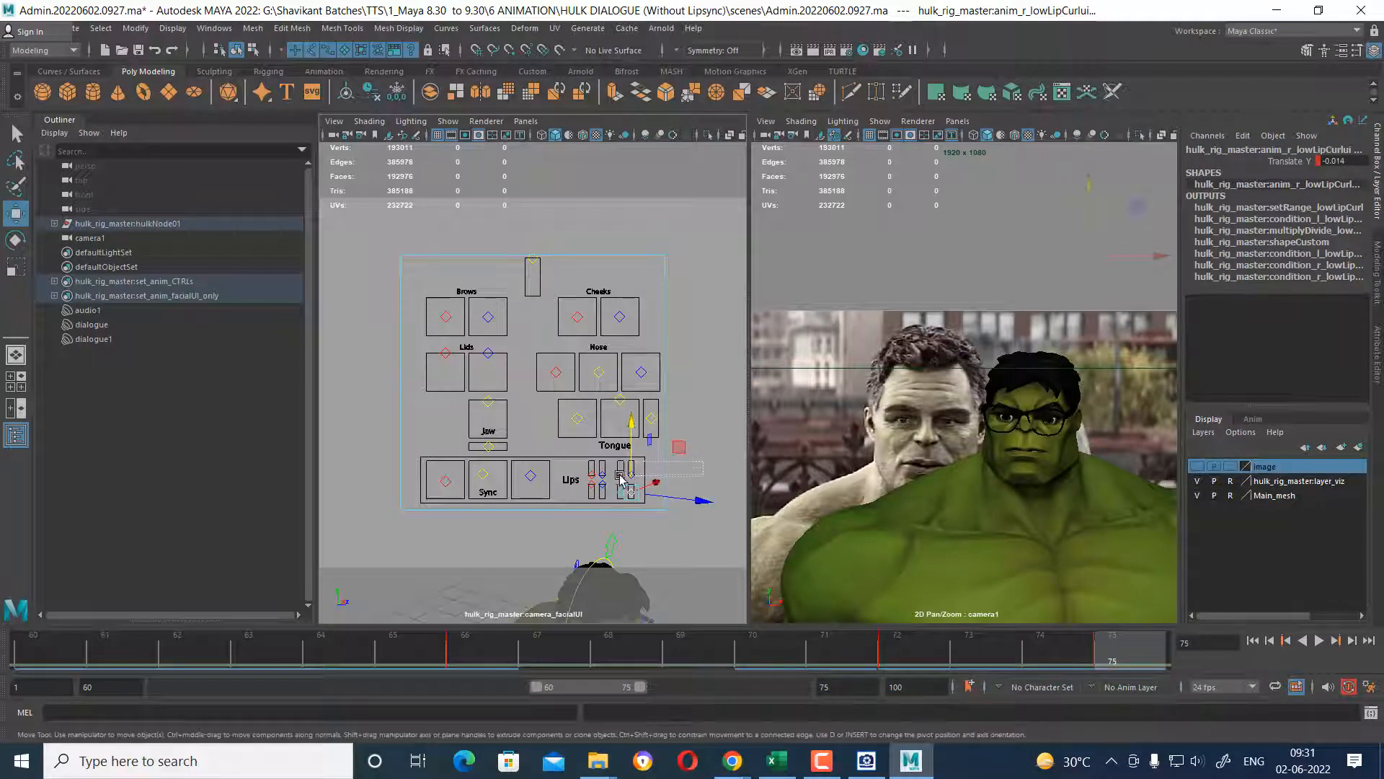
click(636, 433)
Key the upper lip curl controls on frame 75 with Translate Y at -0.16.
click(618, 469)
drag(618, 469, 618, 409)
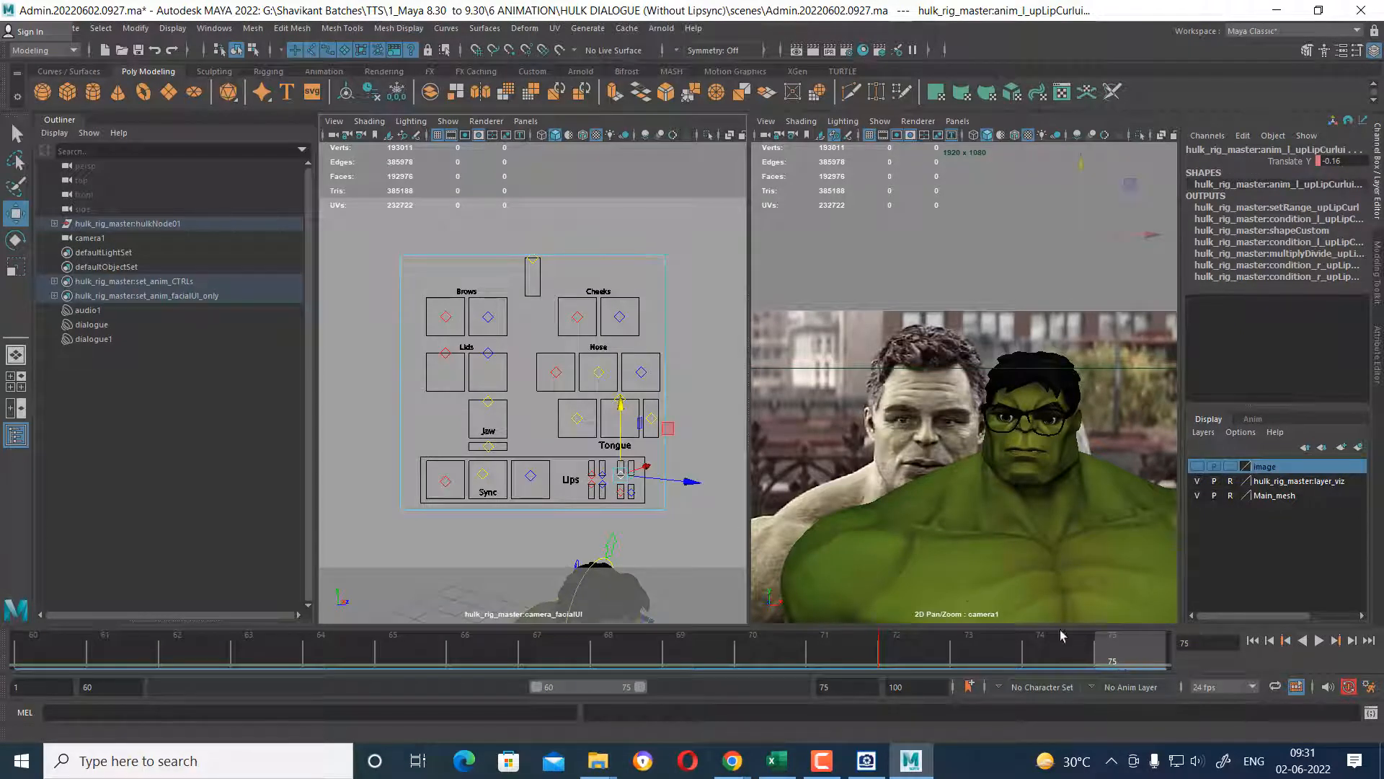
key(s)
On frame 72, lower the eyelid controls to Translate Y -0.081 and key them.
drag(1130, 658, 906, 644)
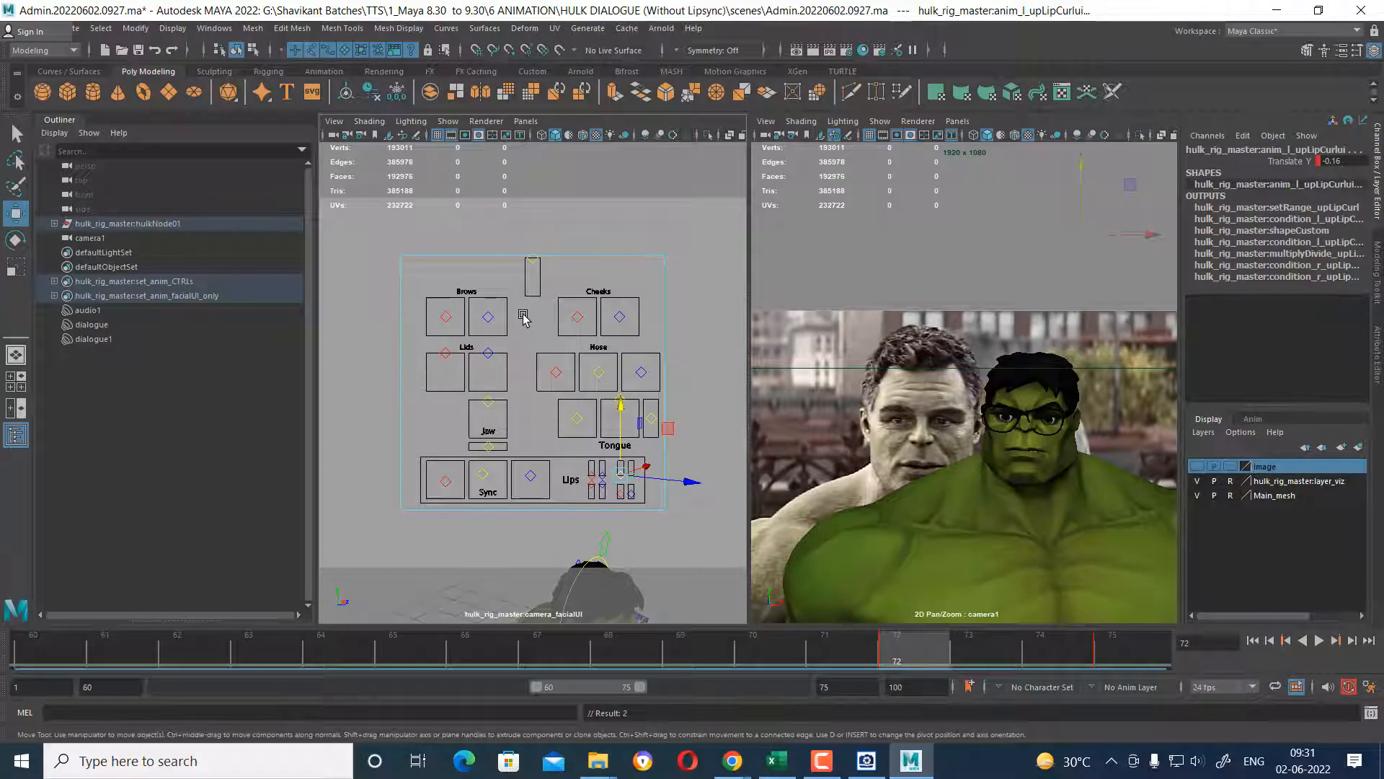
click(445, 317)
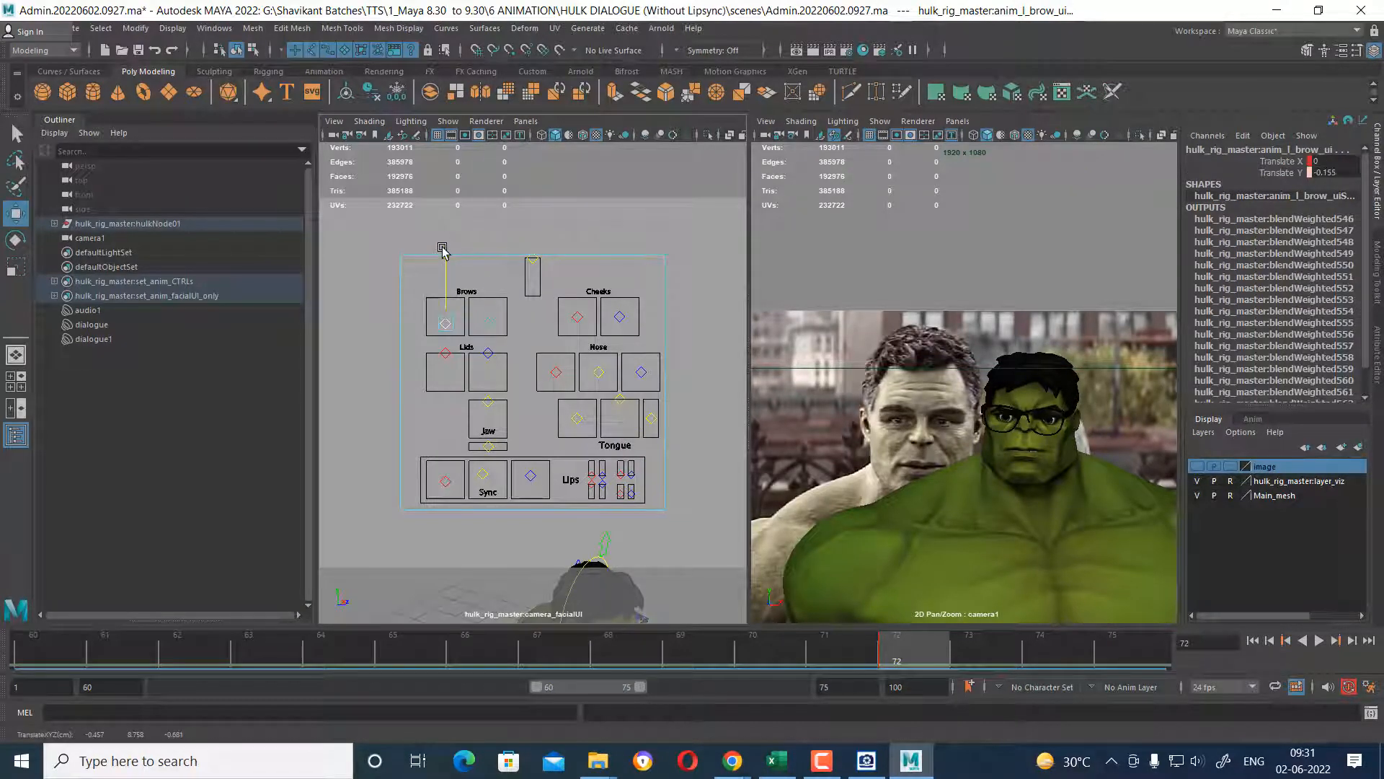
key(ctrl+z)
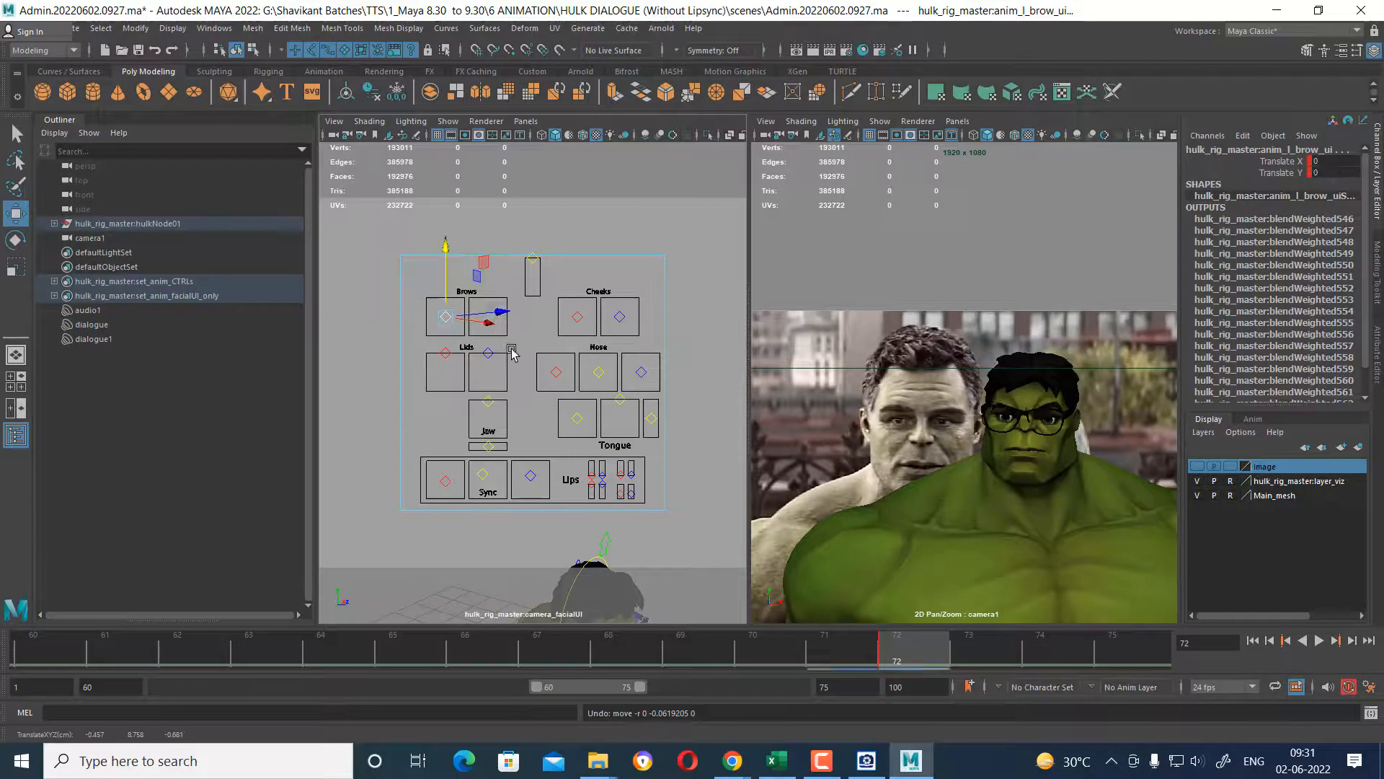
click(446, 354)
drag(445, 284, 439, 307)
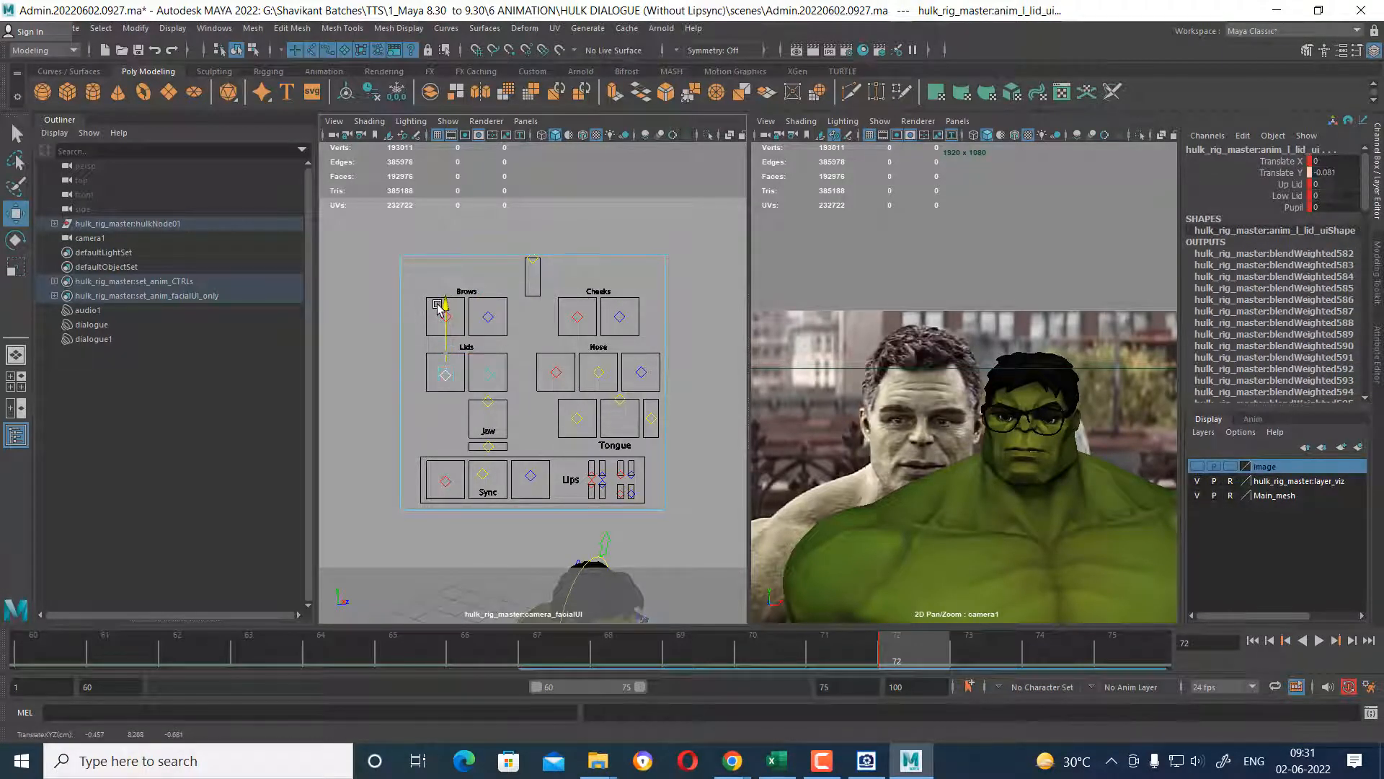
key(s)
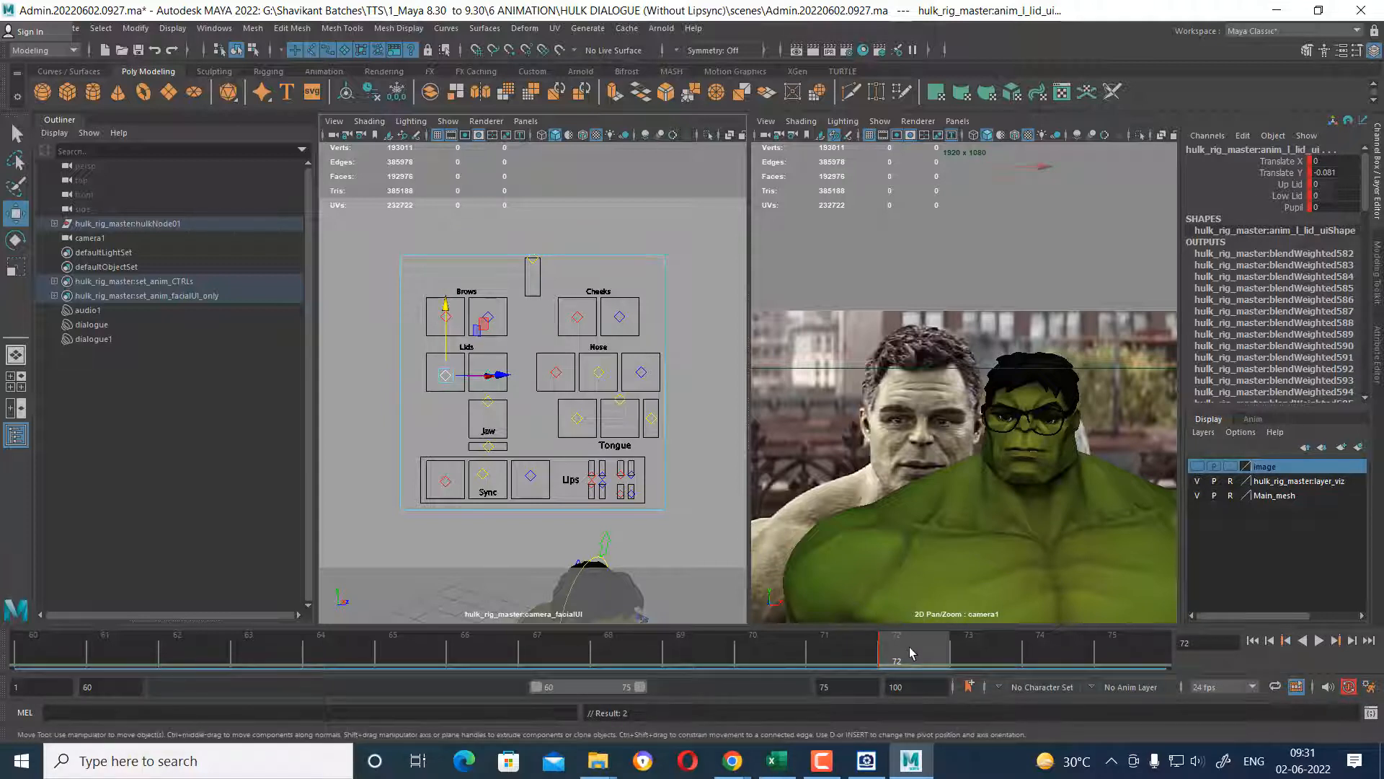
Set the start of the playback range to frame 50.
double_click(844, 687)
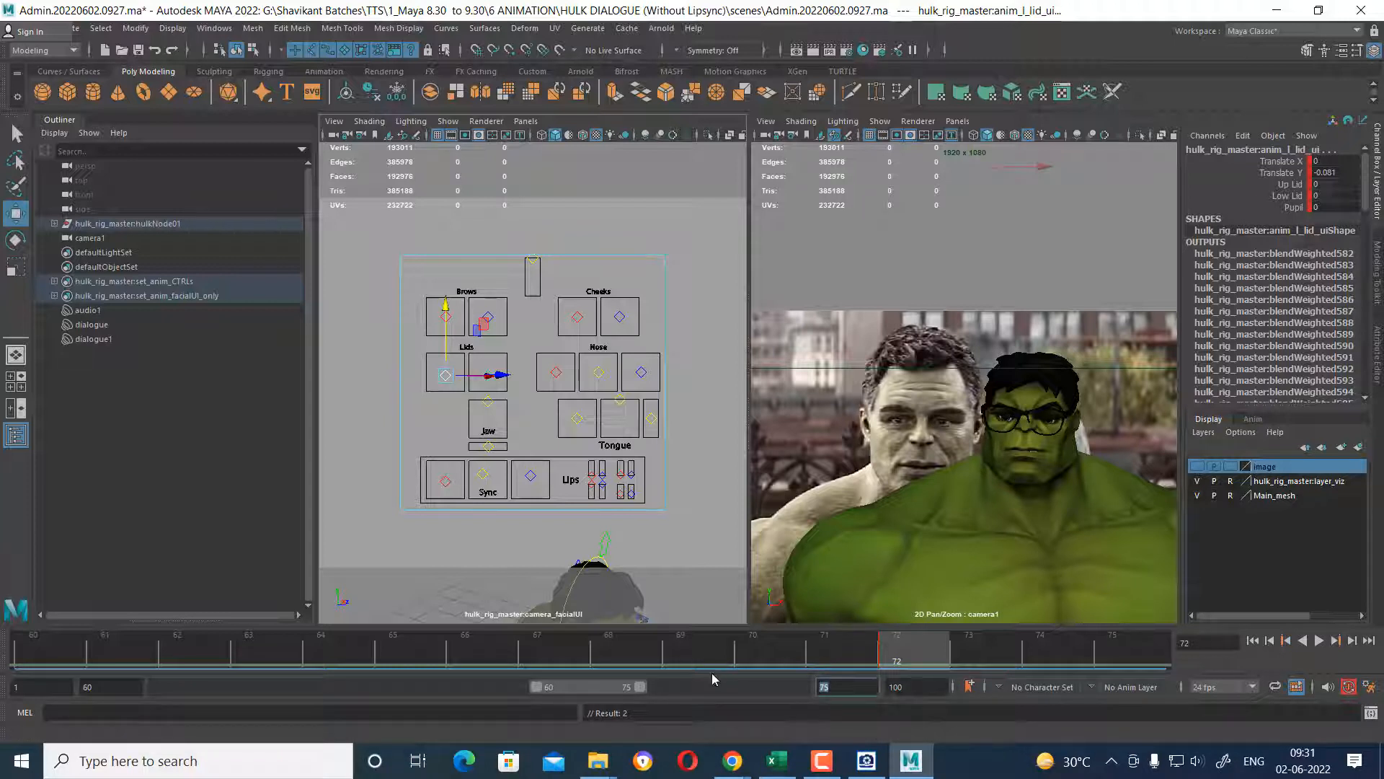
click(98, 688)
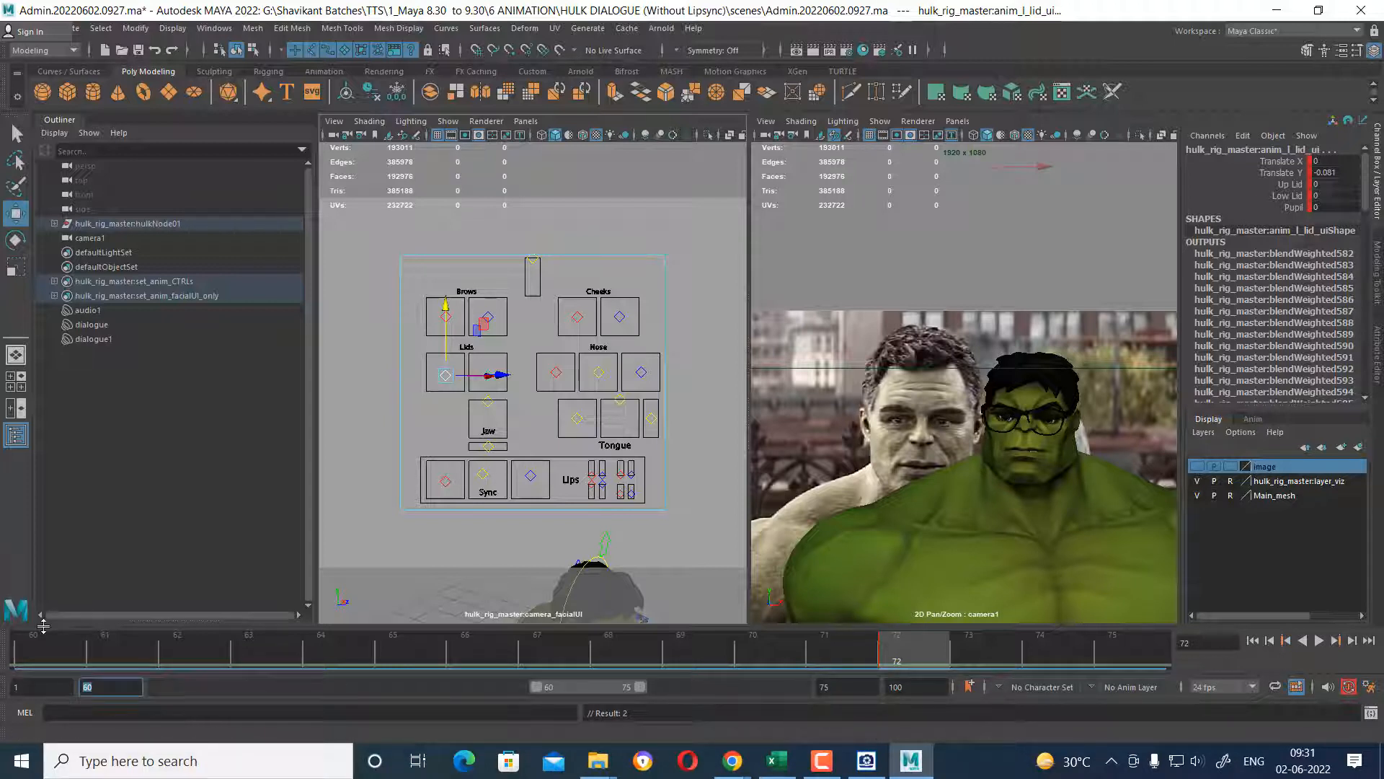
text(50)
key(Return)
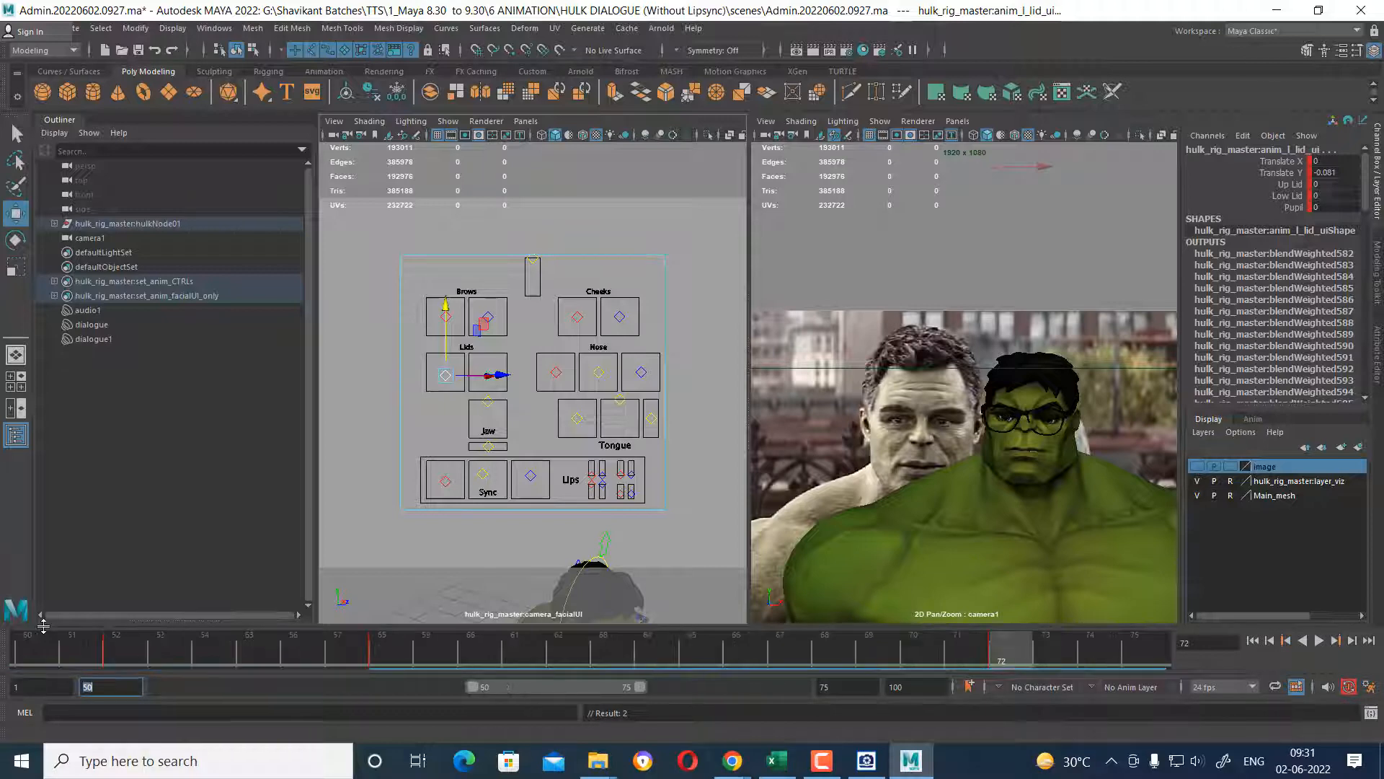
On frame 58, lower the eyelid controls to Translate Y -0.032 and key them.
drag(664, 656, 382, 647)
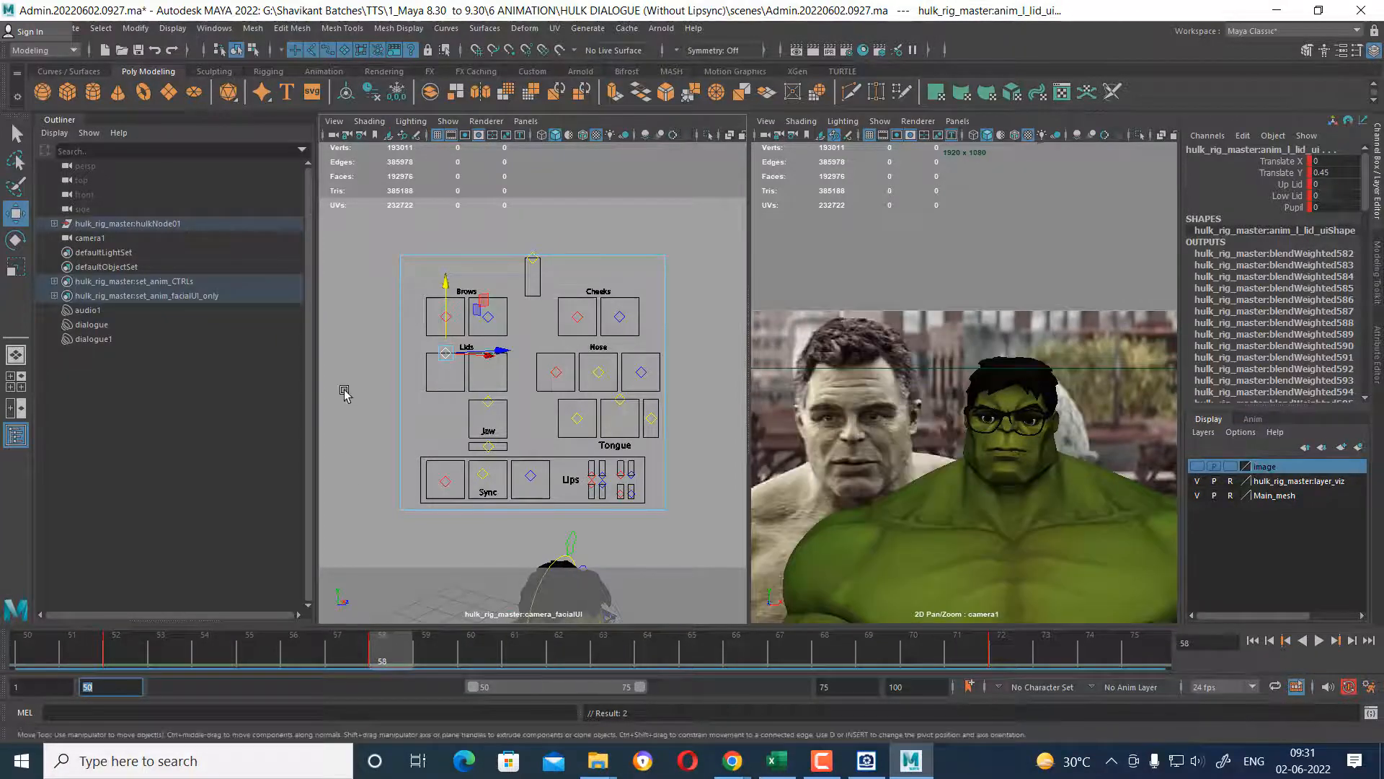
click(449, 287)
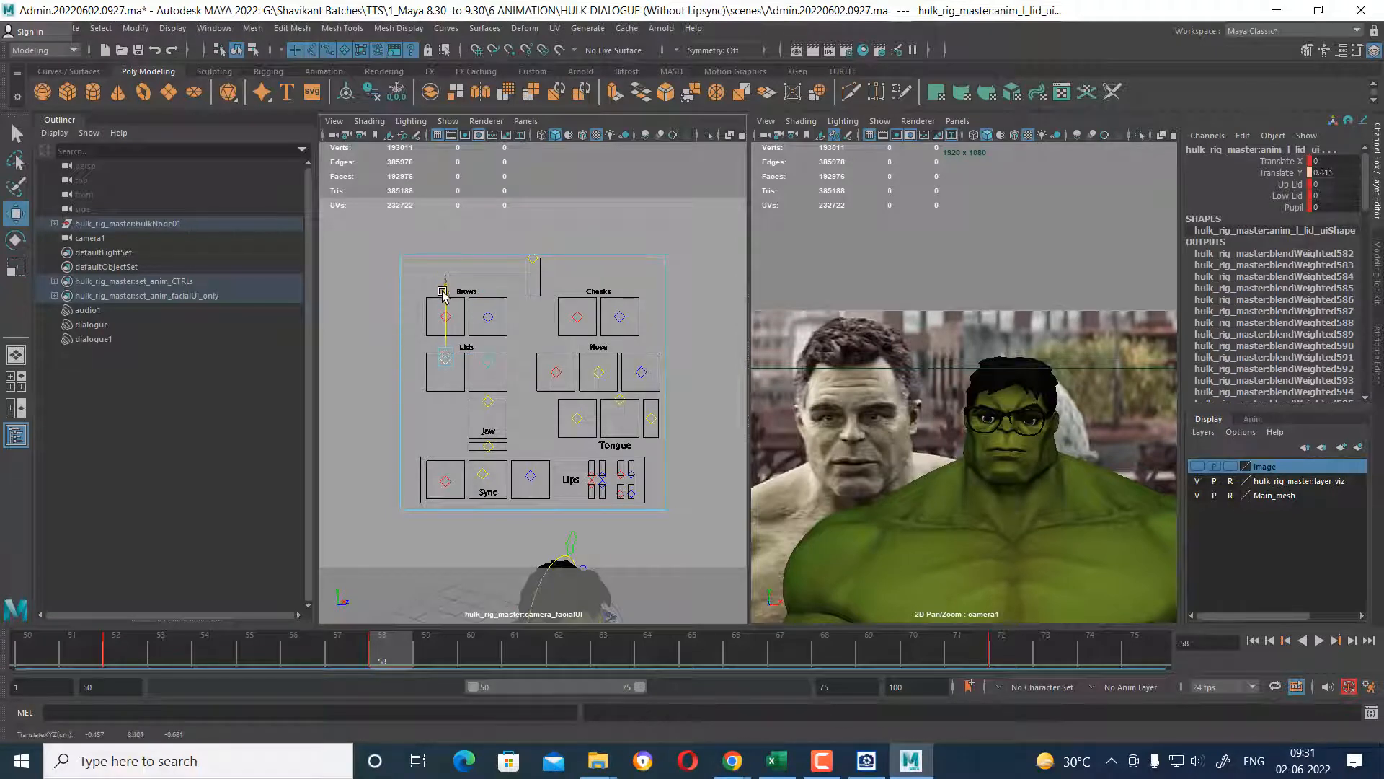
drag(443, 298, 440, 305)
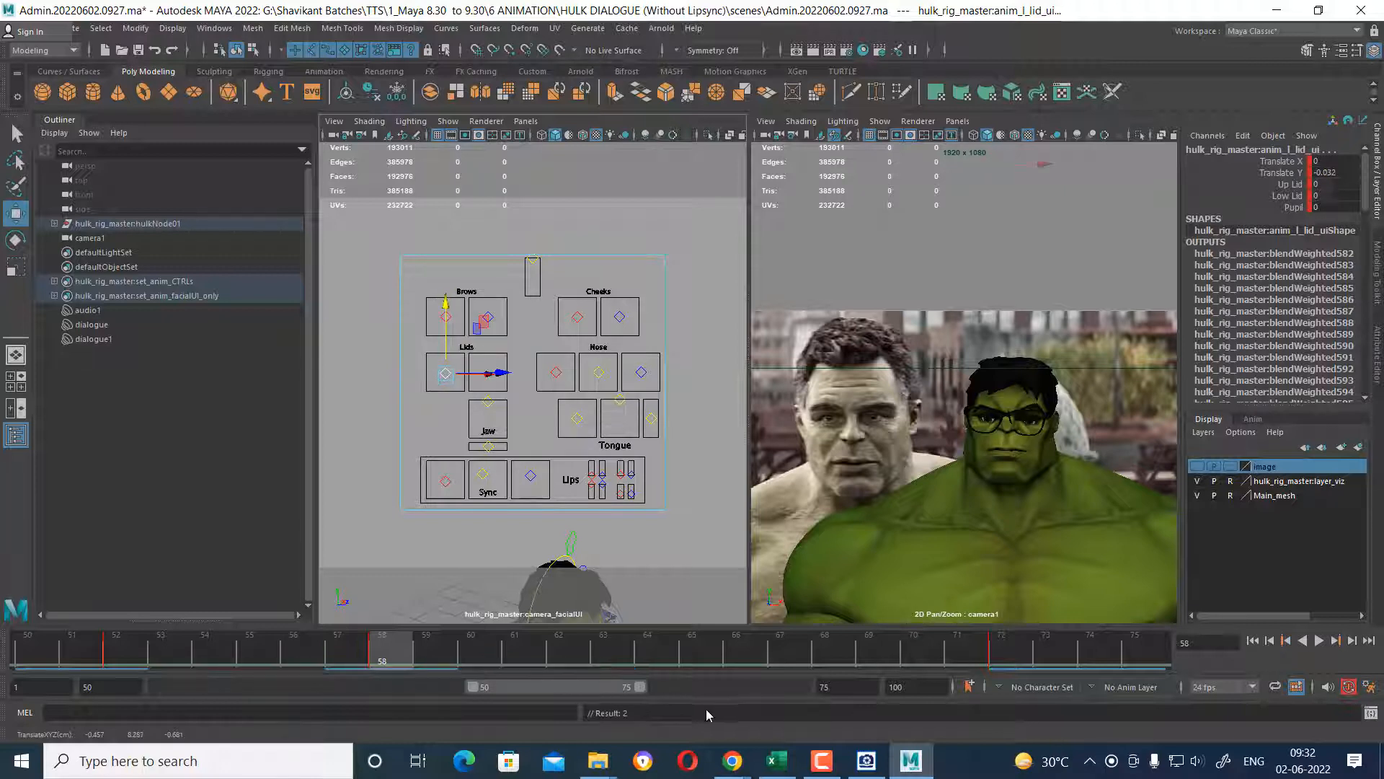
Play and scrub frames 50 to 75 repeatedly, checking the eyelid and mouth motion against the reference footage.
key(alt+v)
drag(657, 657, 33, 656)
click(1117, 465)
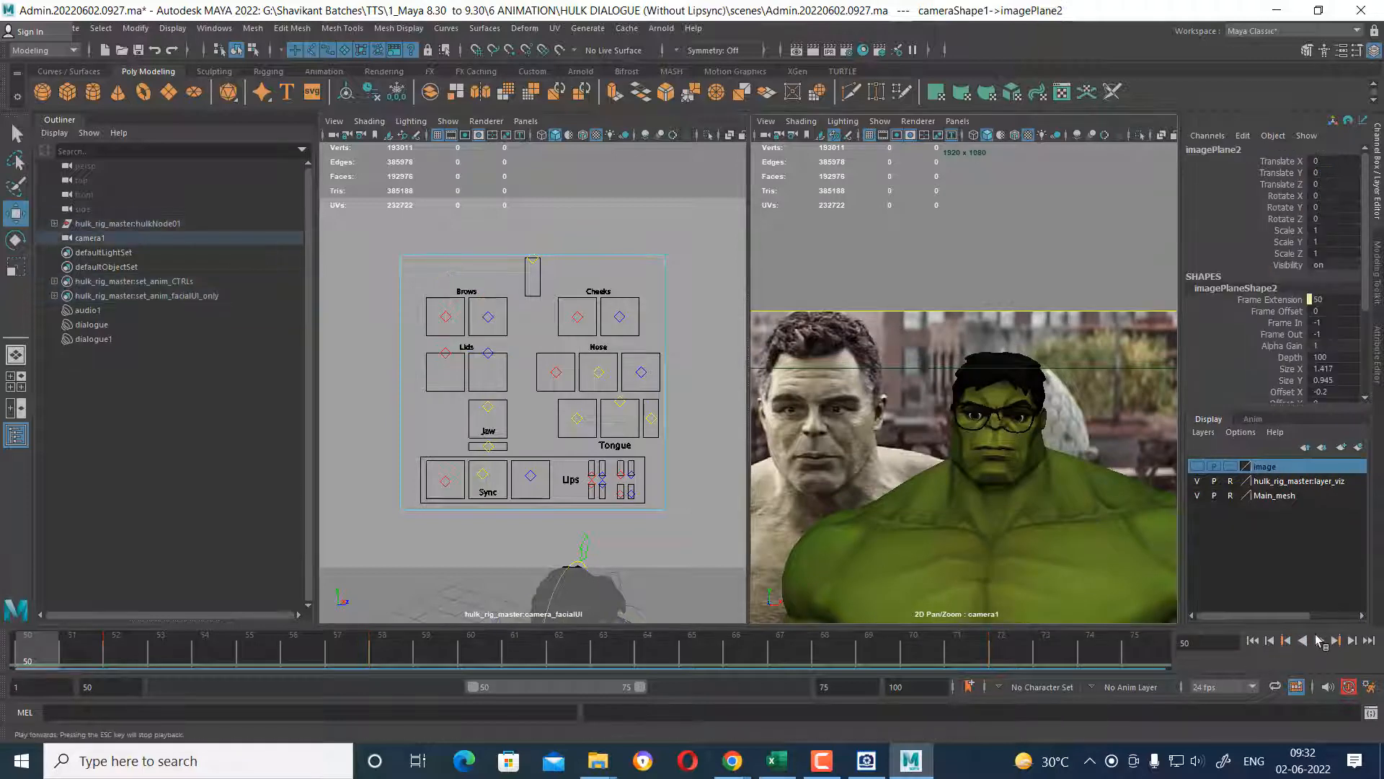
key(alt+v)
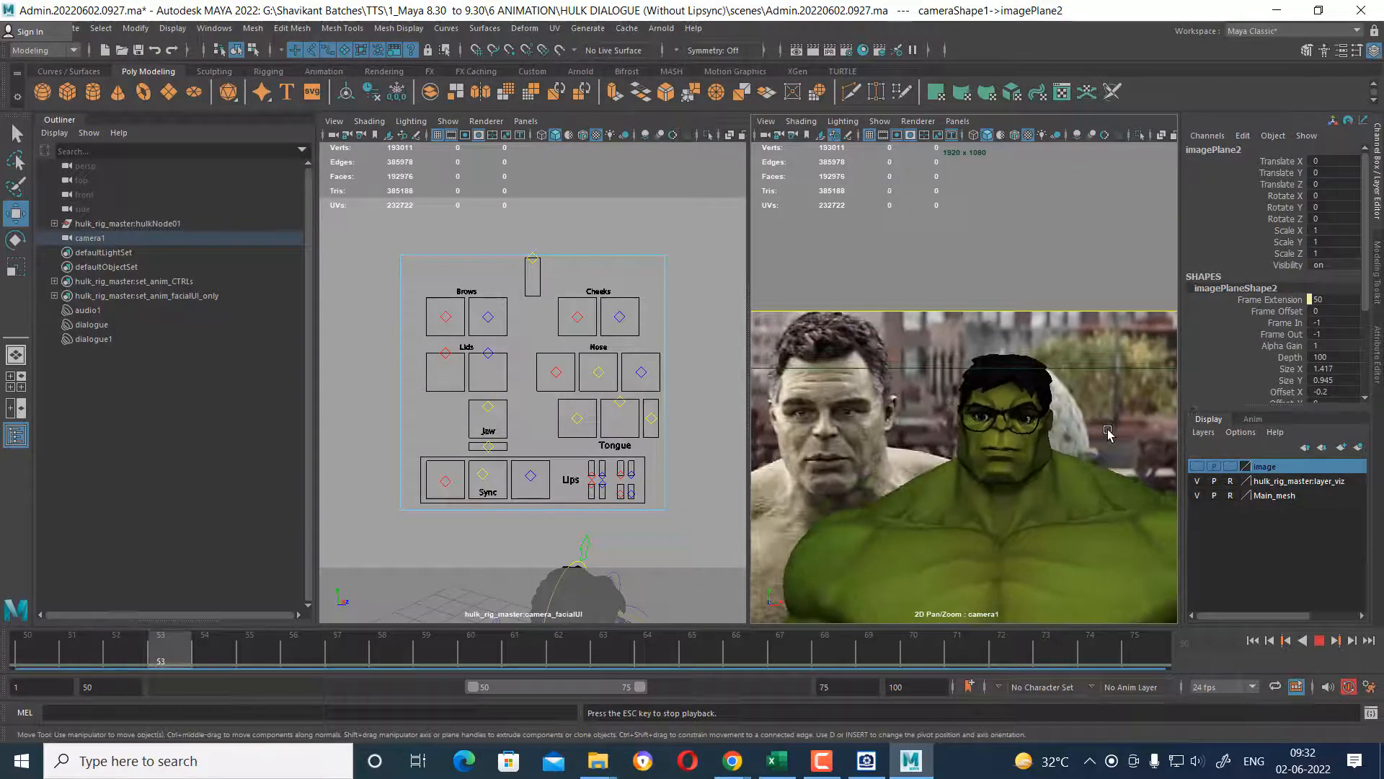
click(1320, 641)
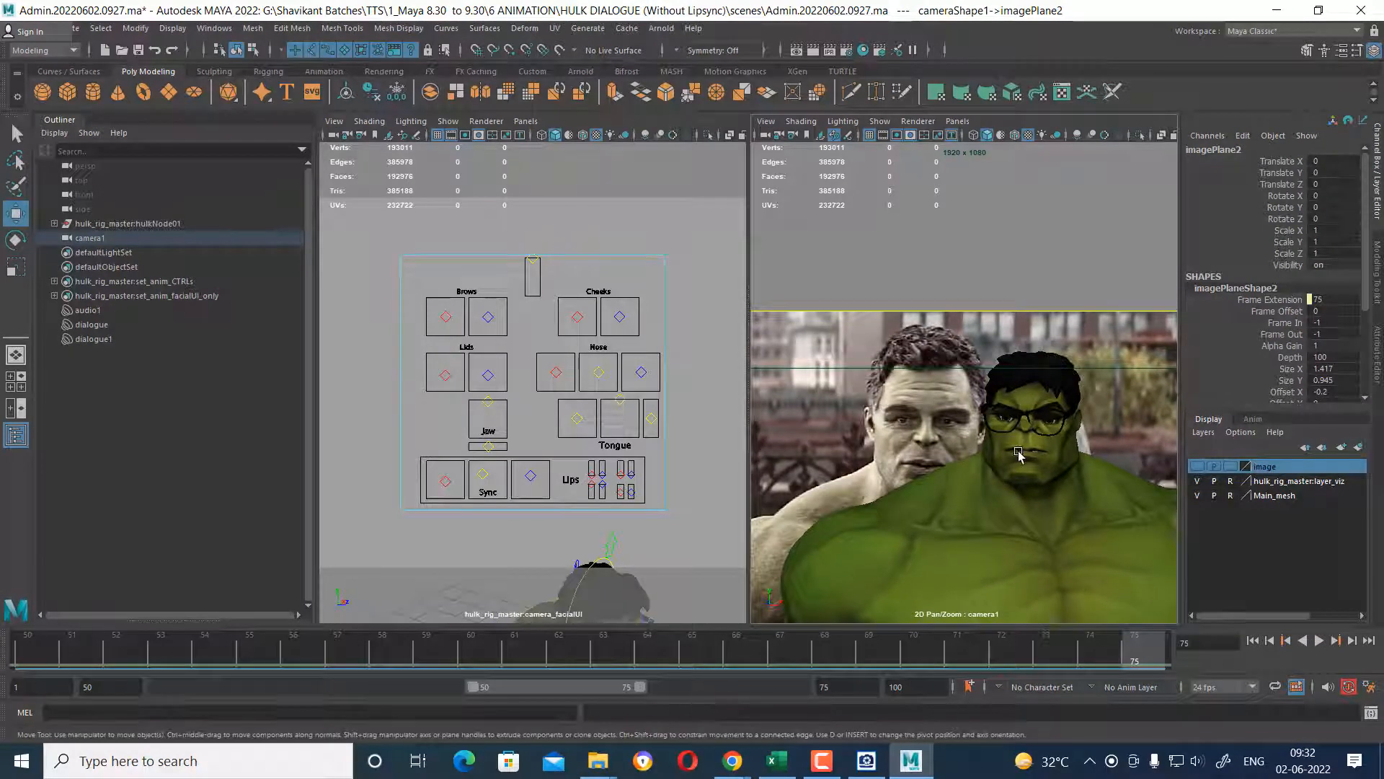
mouse_move(695, 652)
mouse_down()
mouse_move(649, 654)
mouse_move(1142, 655)
mouse_move(116, 655)
mouse_up()
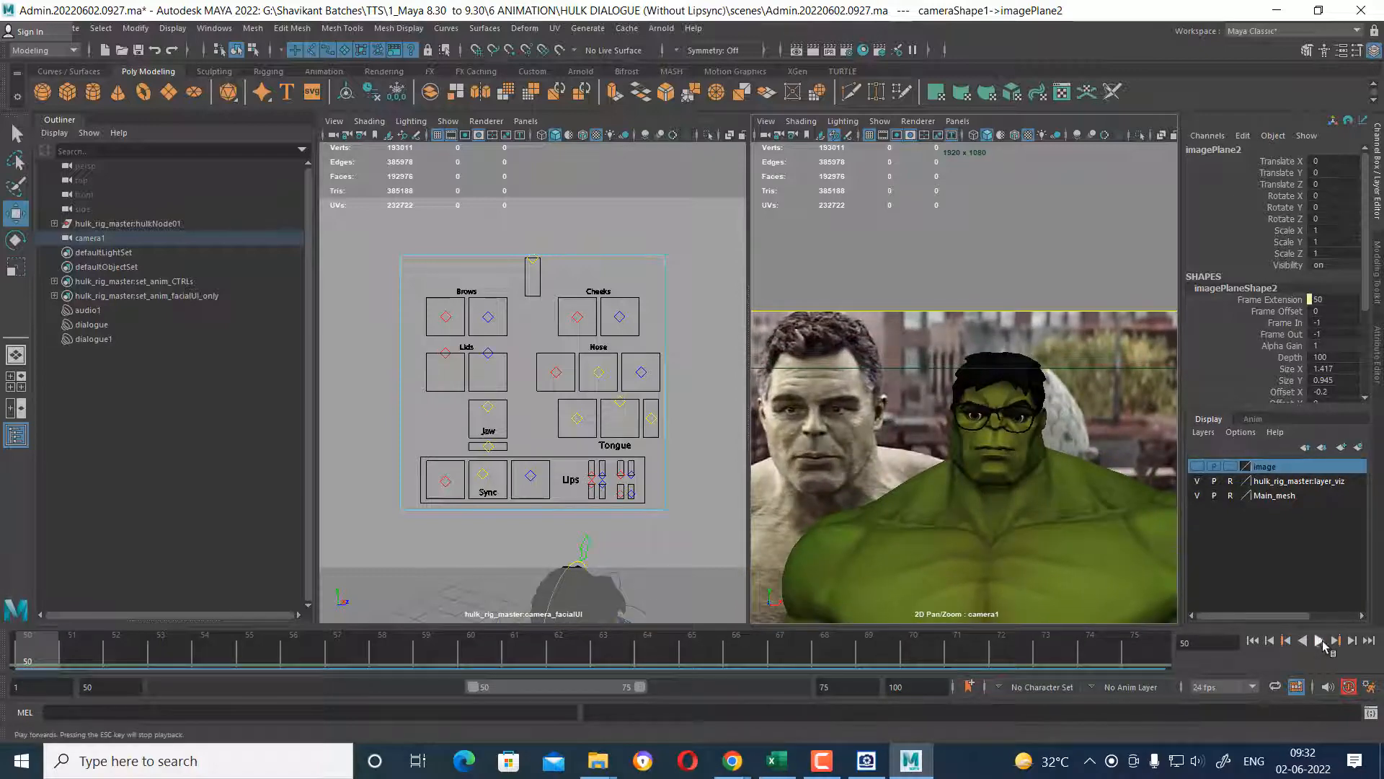
click(1320, 640)
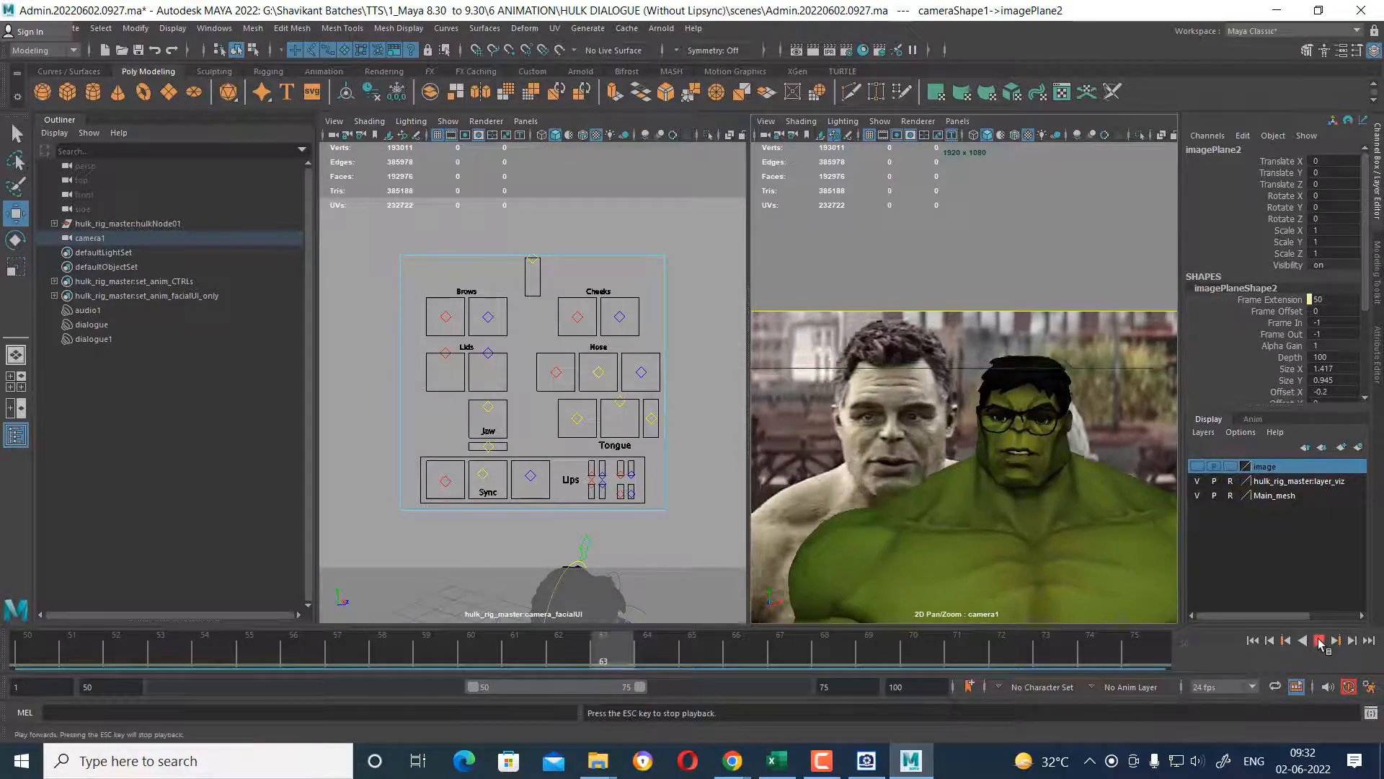
click(1320, 641)
key(alt+v)
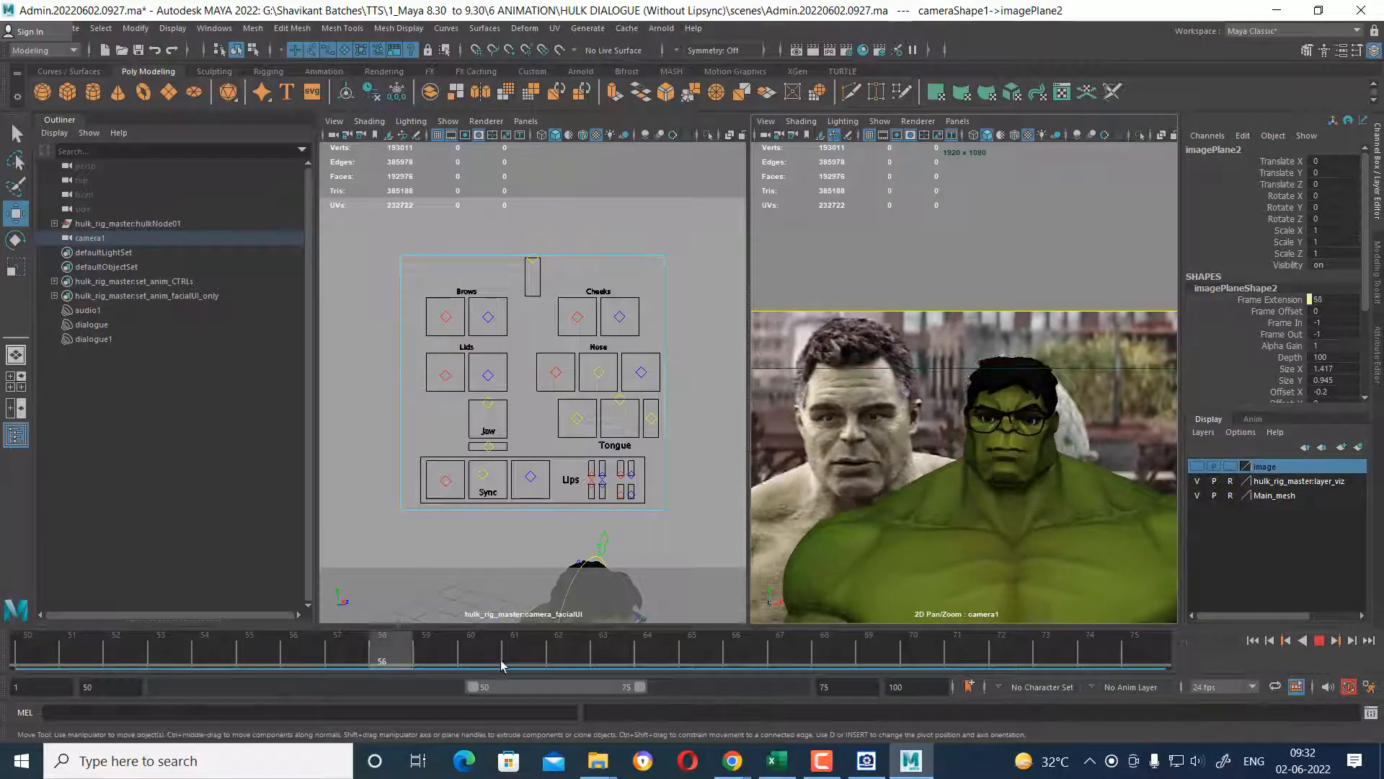
Extend the playback range to start at frame 0.
drag(603, 665, 6, 662)
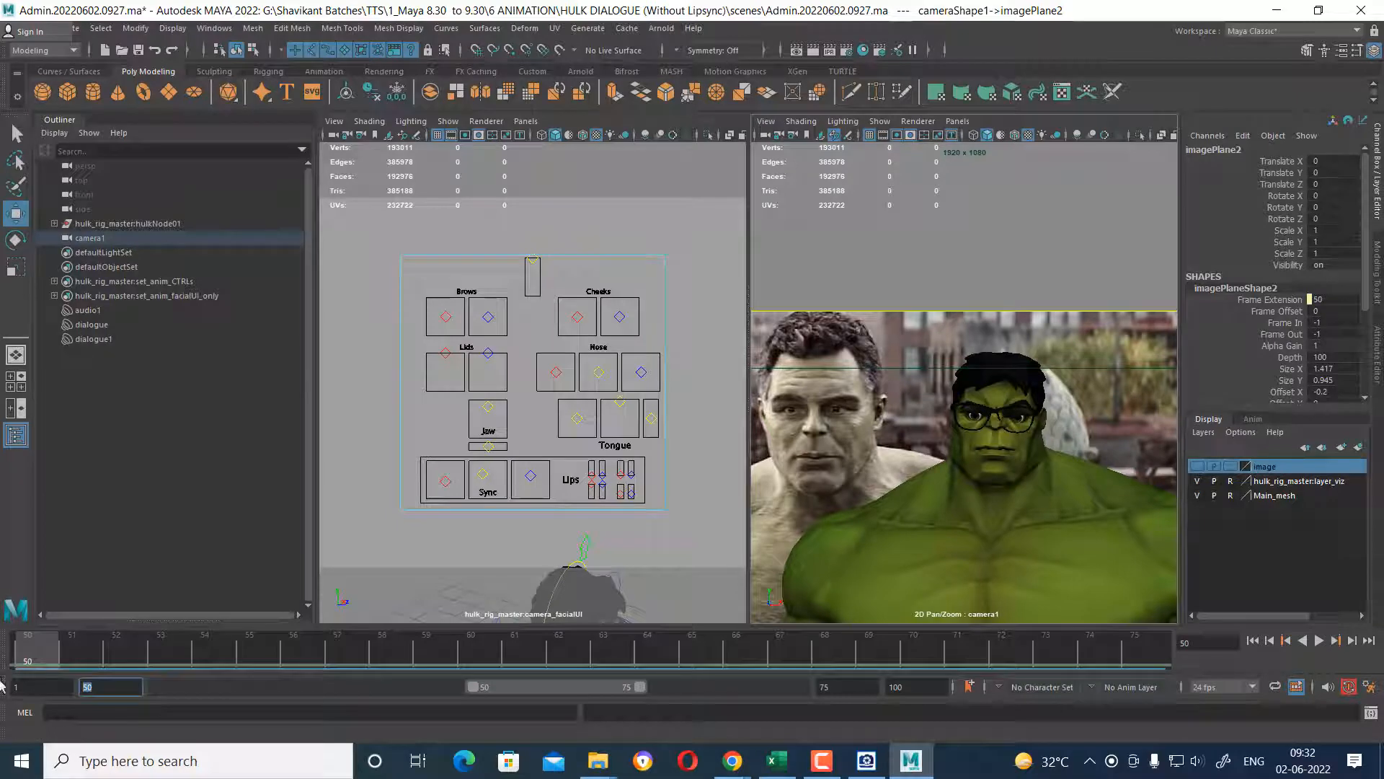
text(0)
key(Return)
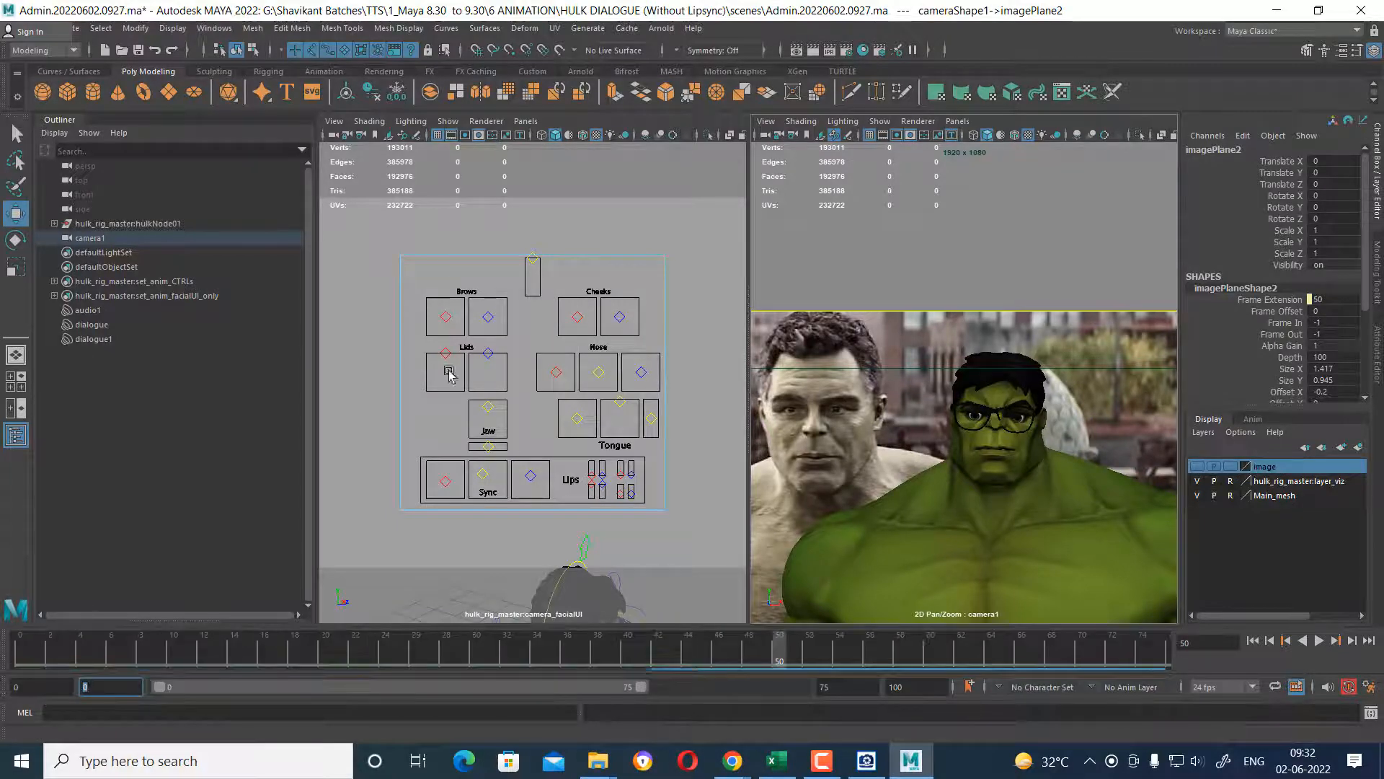
On frame 39, lower the eyelid controls to Translate Y -0.112 and key them.
drag(386, 263, 689, 519)
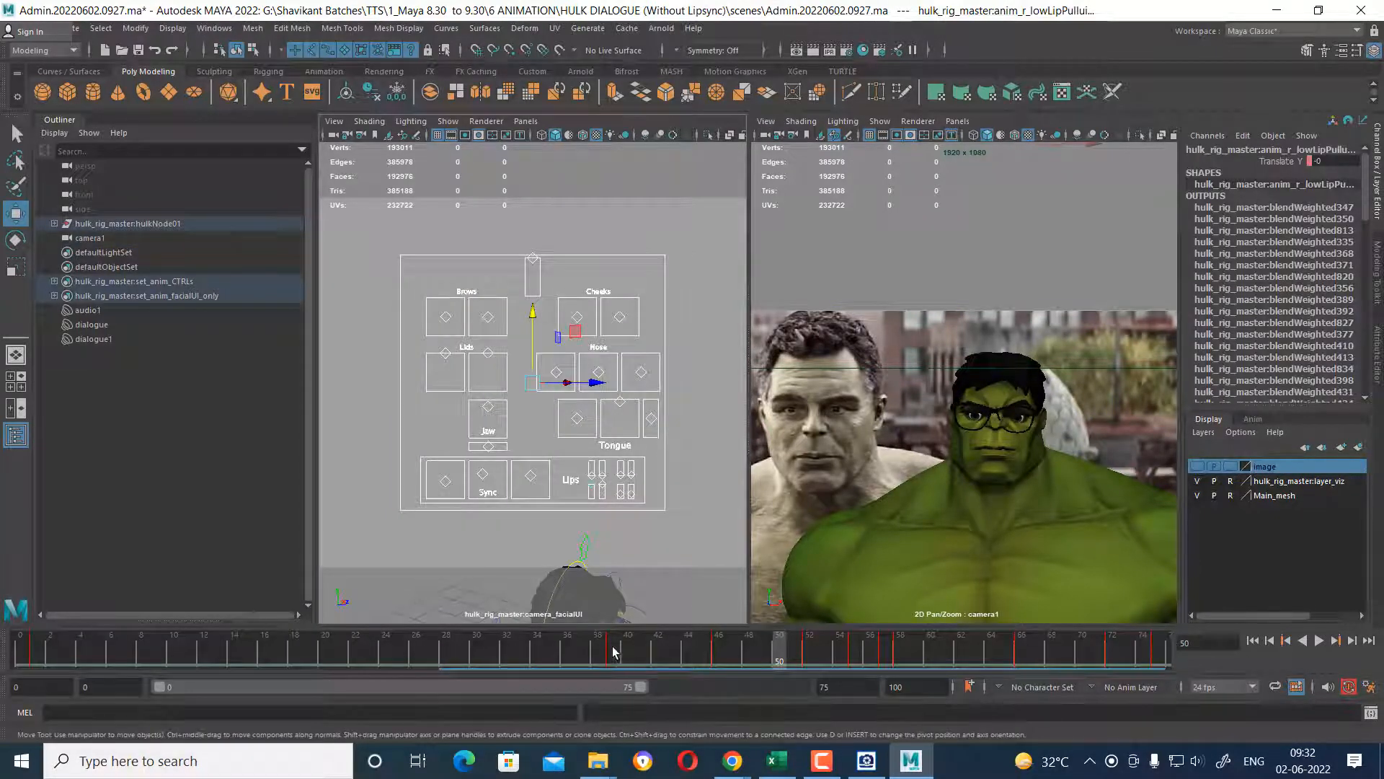
click(613, 652)
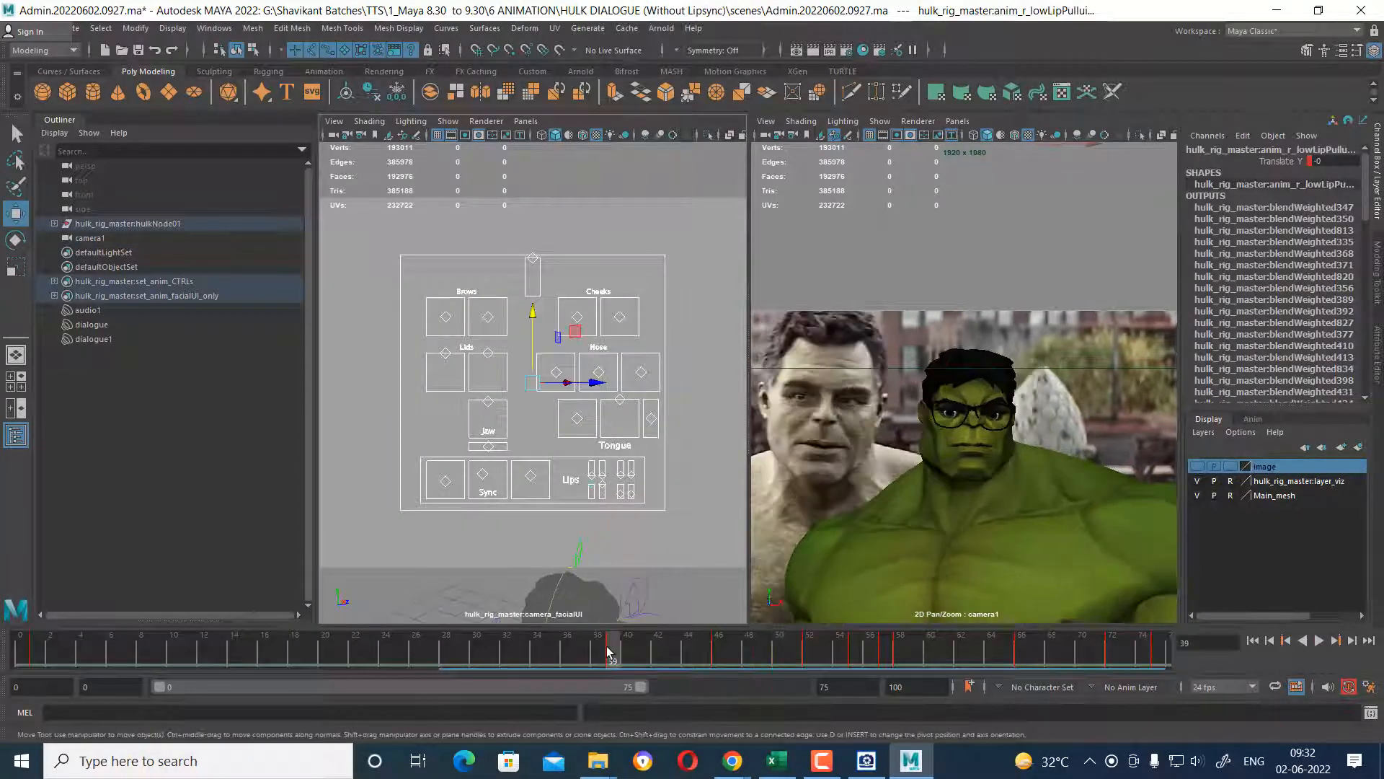
click(422, 353)
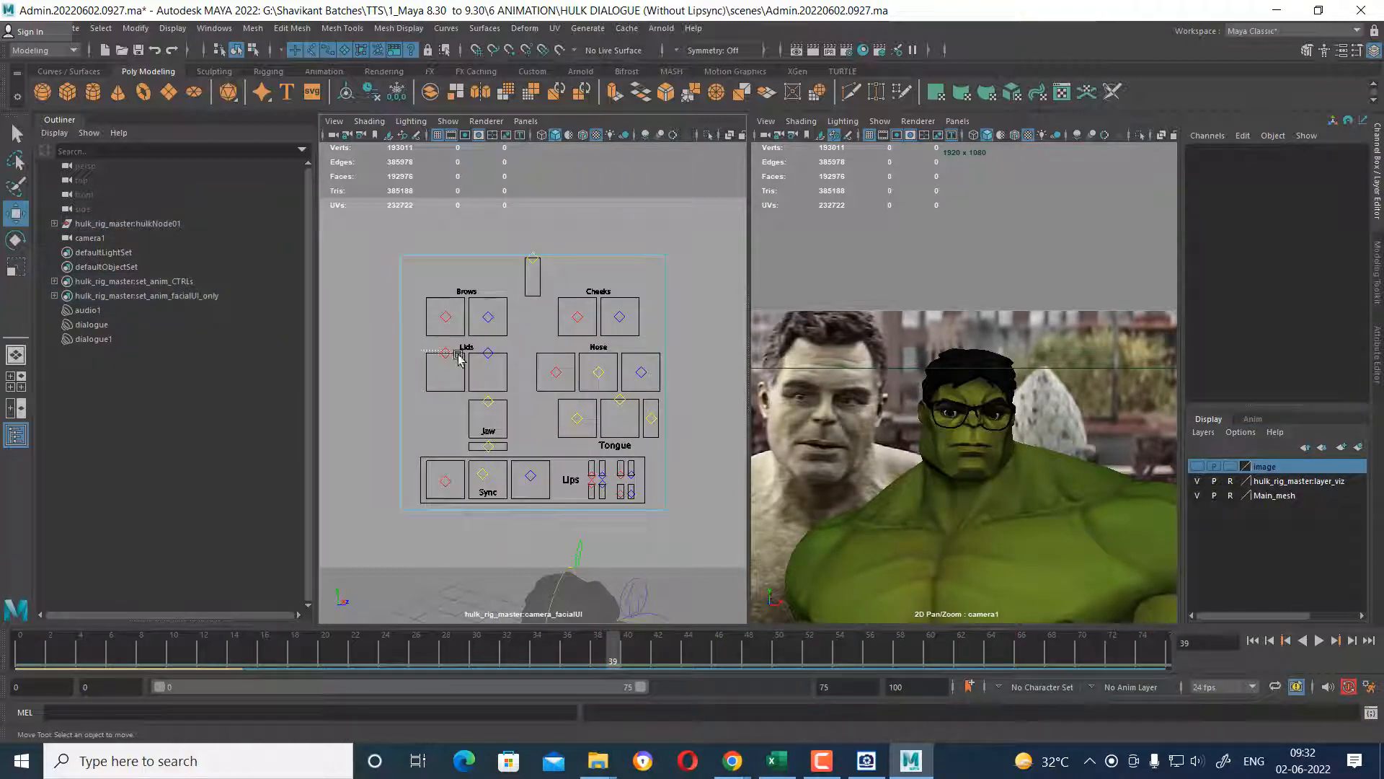
click(444, 353)
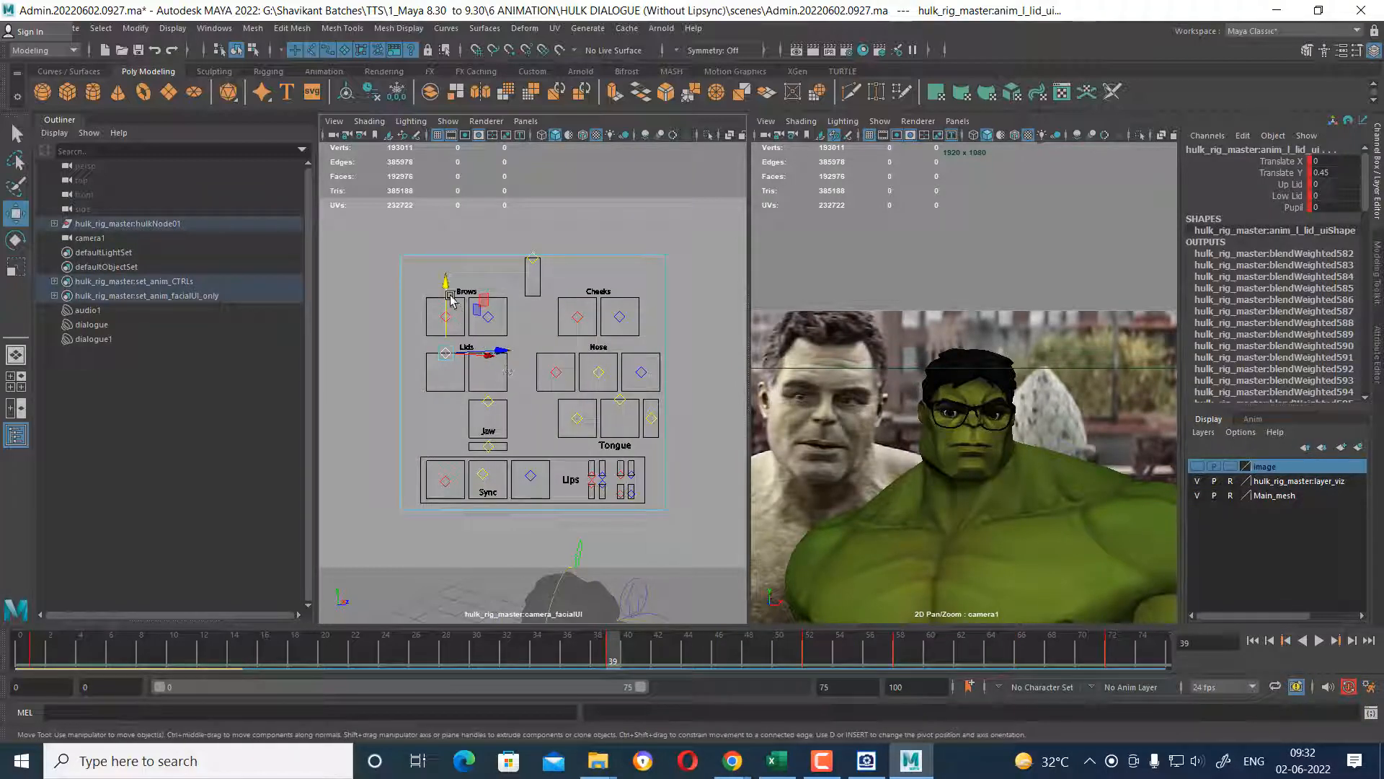
drag(446, 285, 445, 308)
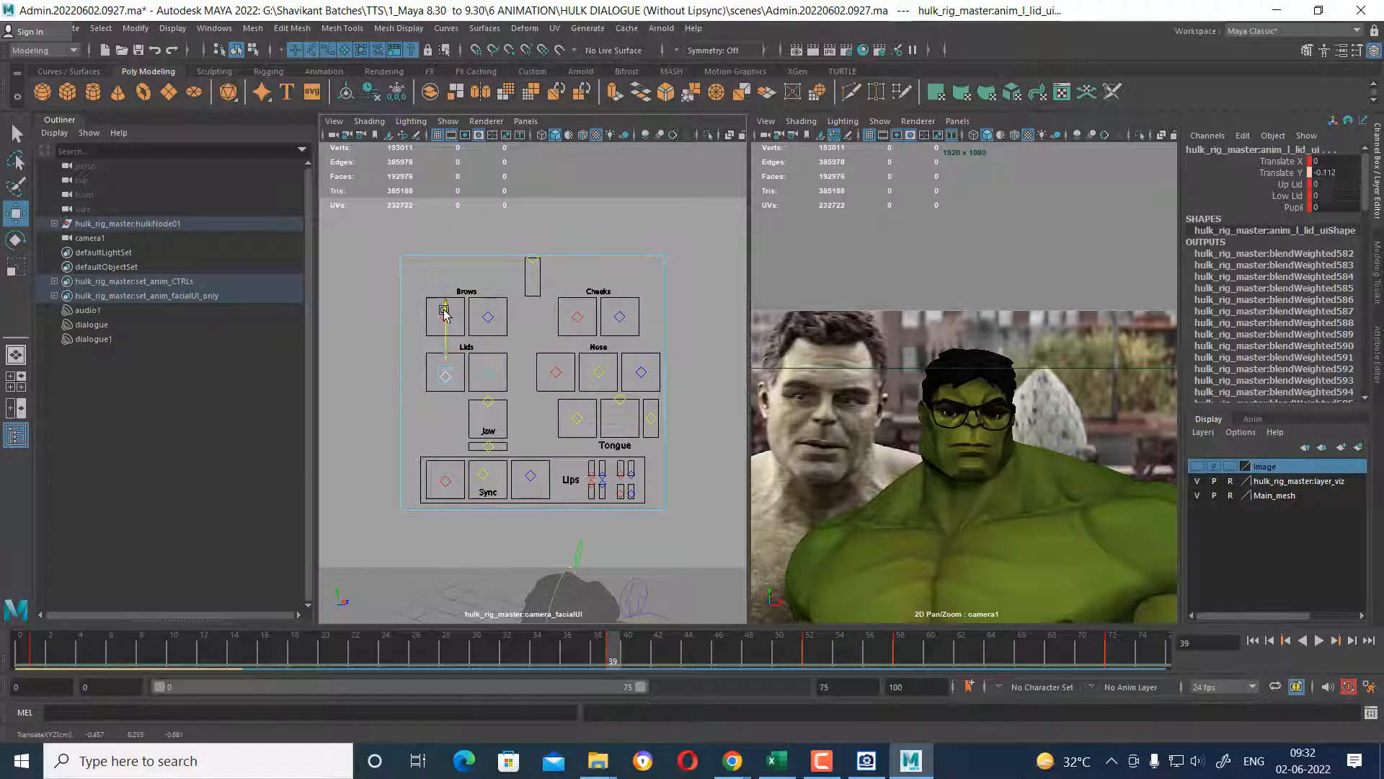
key(s)
Scrub between frames 38 and 57 and play the animation, comparing the eyelid timing with the reference footage.
drag(625, 660, 766, 662)
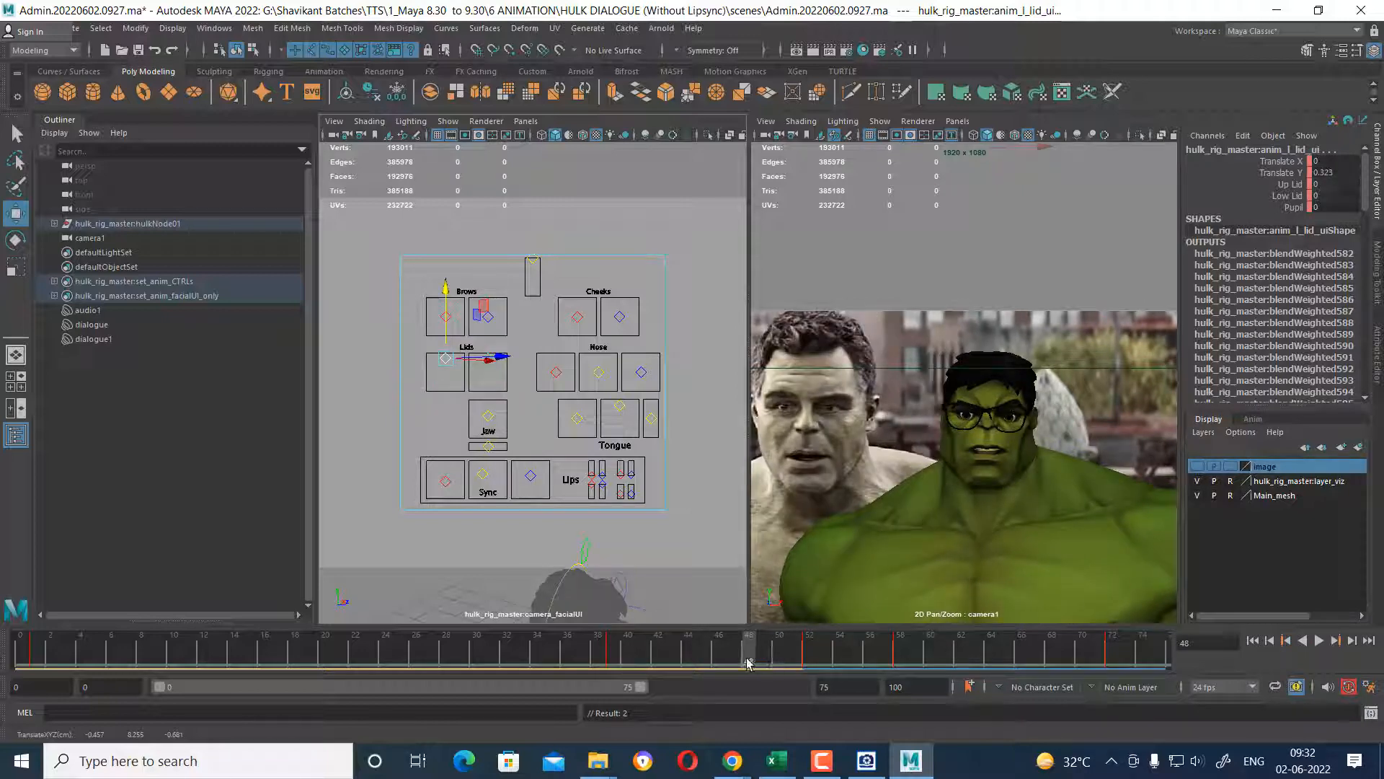
click(612, 656)
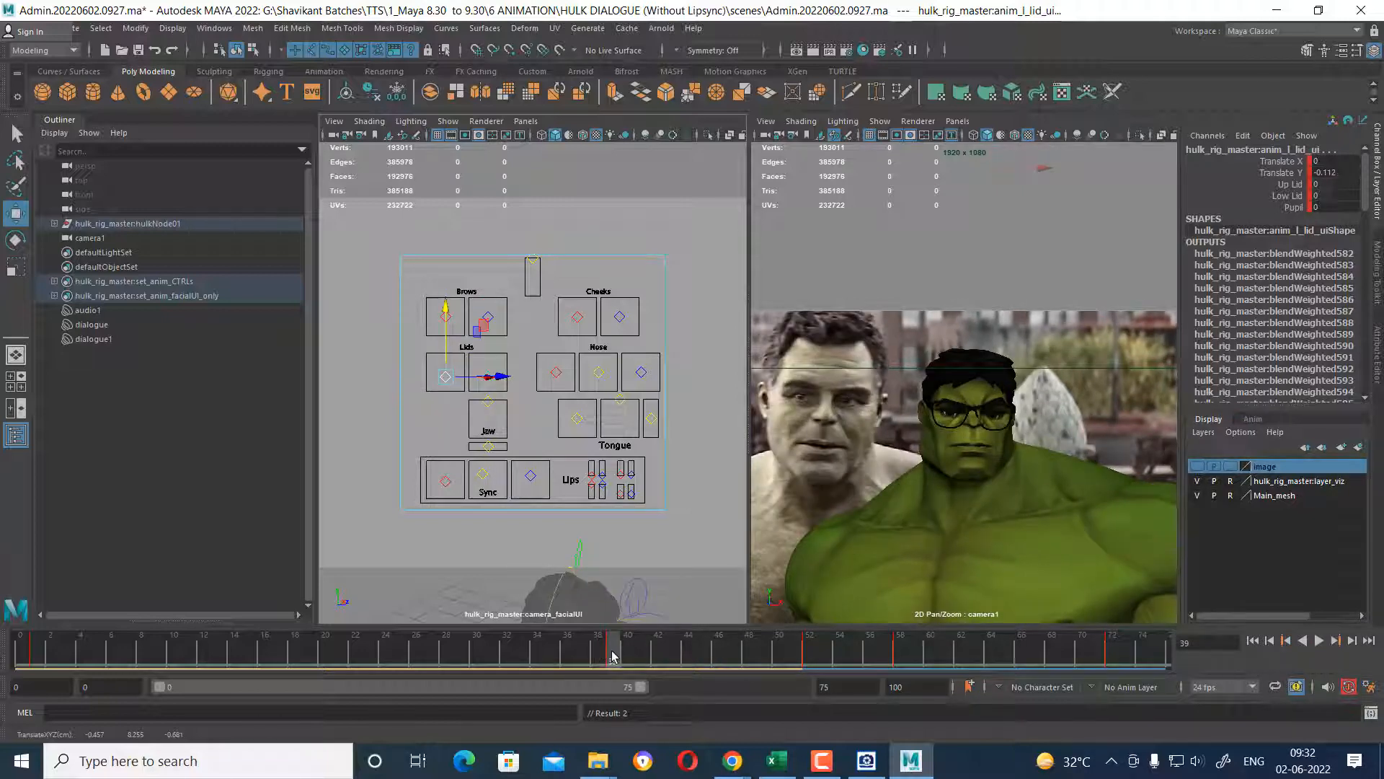
drag(612, 656, 764, 659)
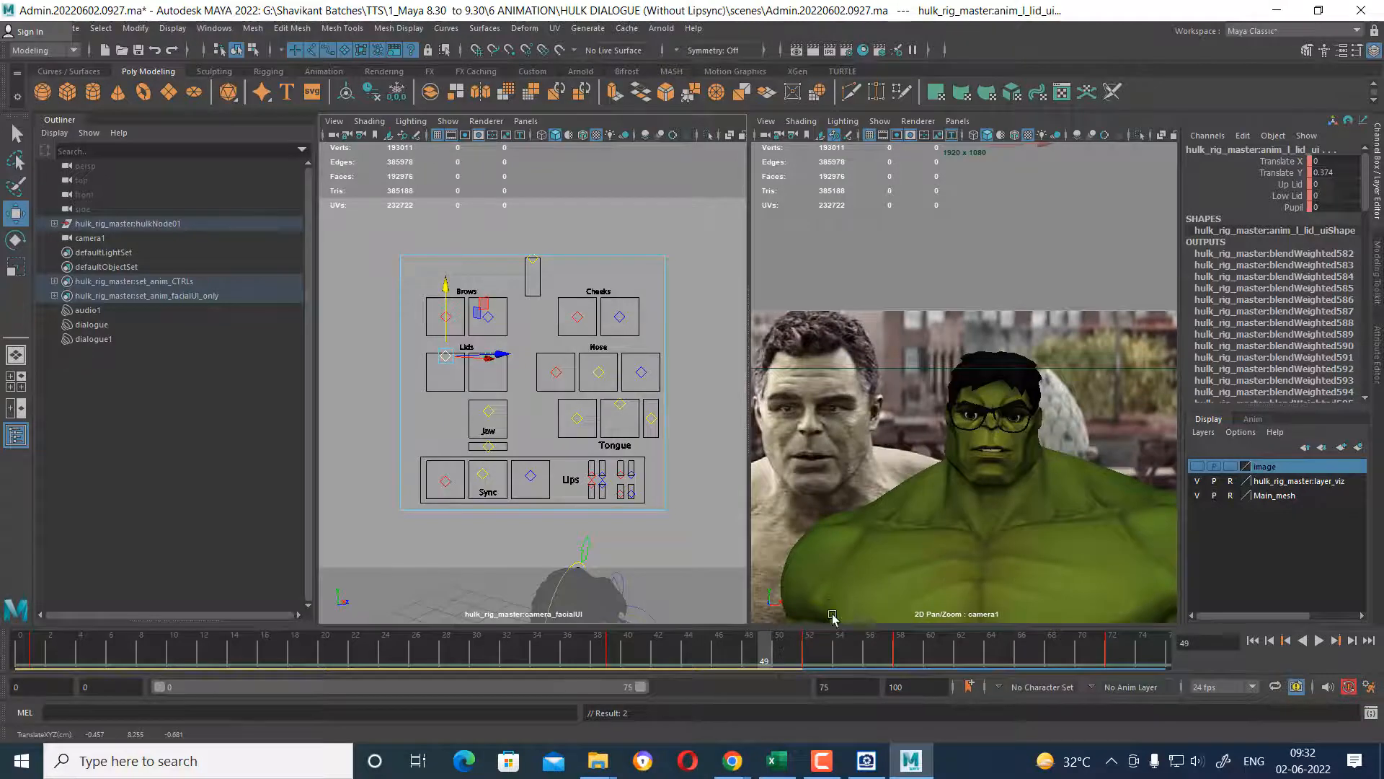
click(819, 662)
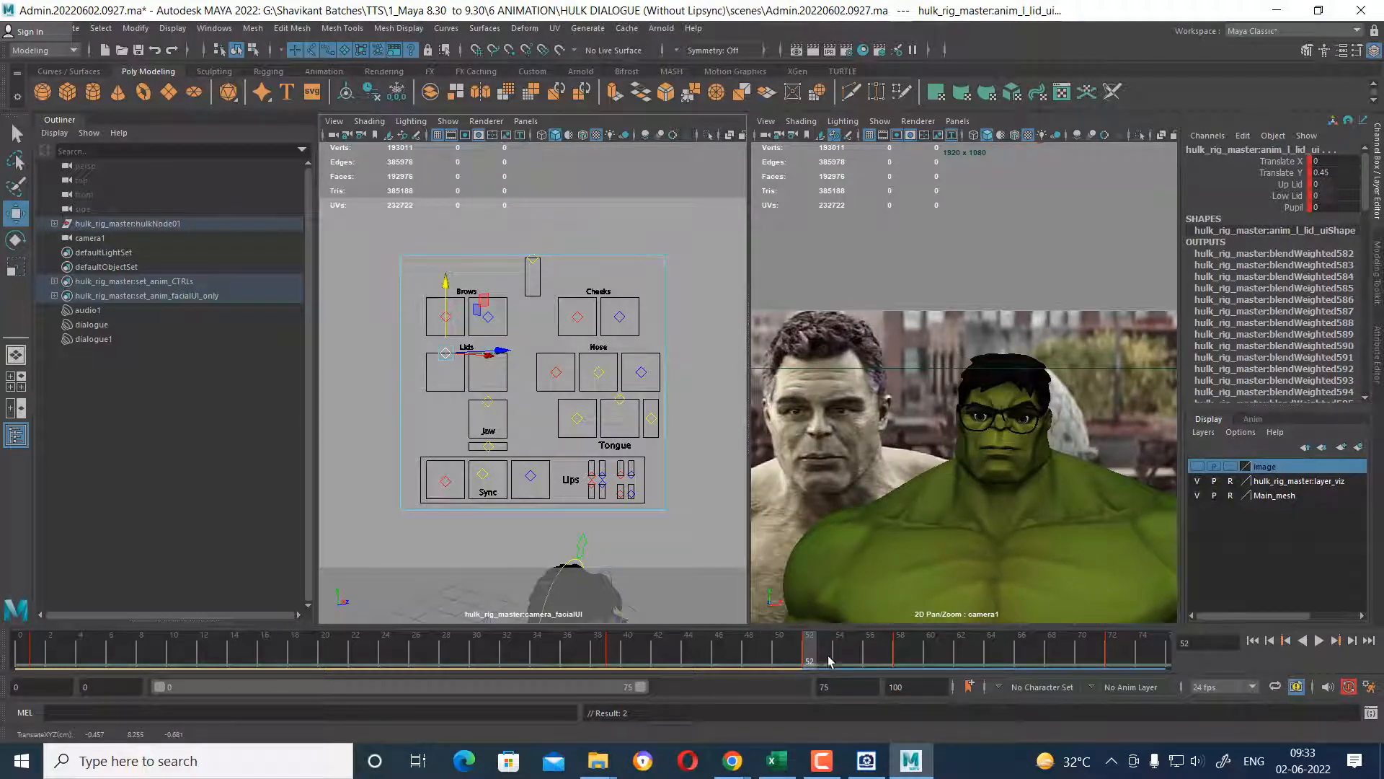
drag(829, 660, 894, 660)
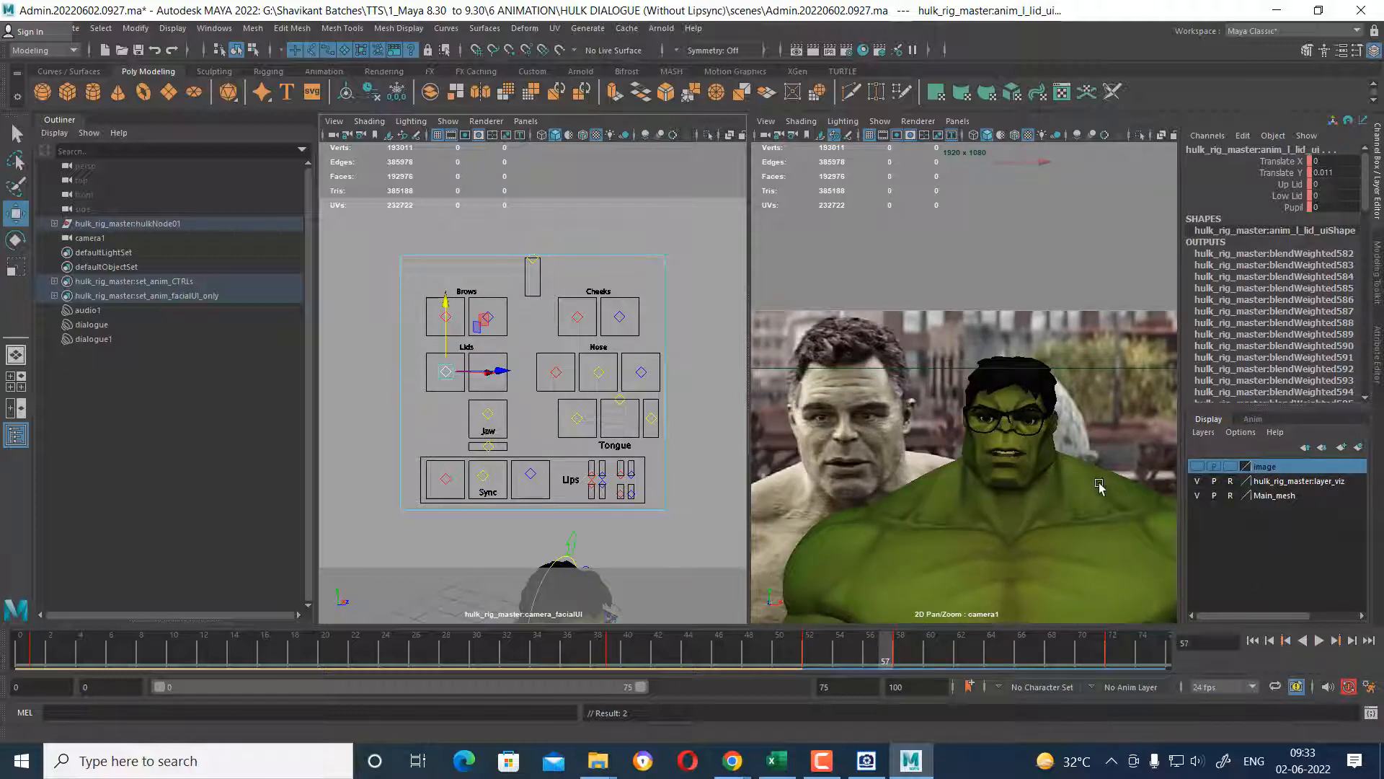
click(743, 656)
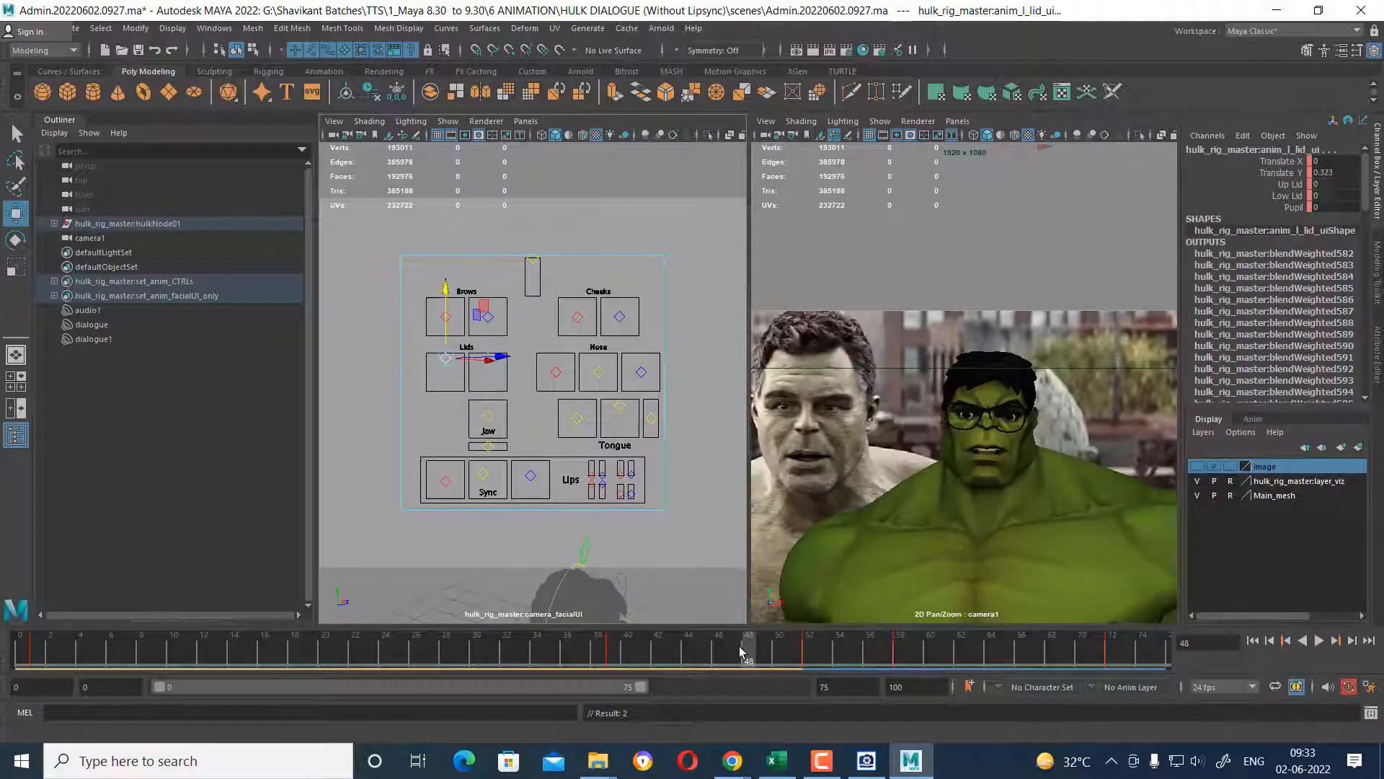
drag(720, 651, 612, 655)
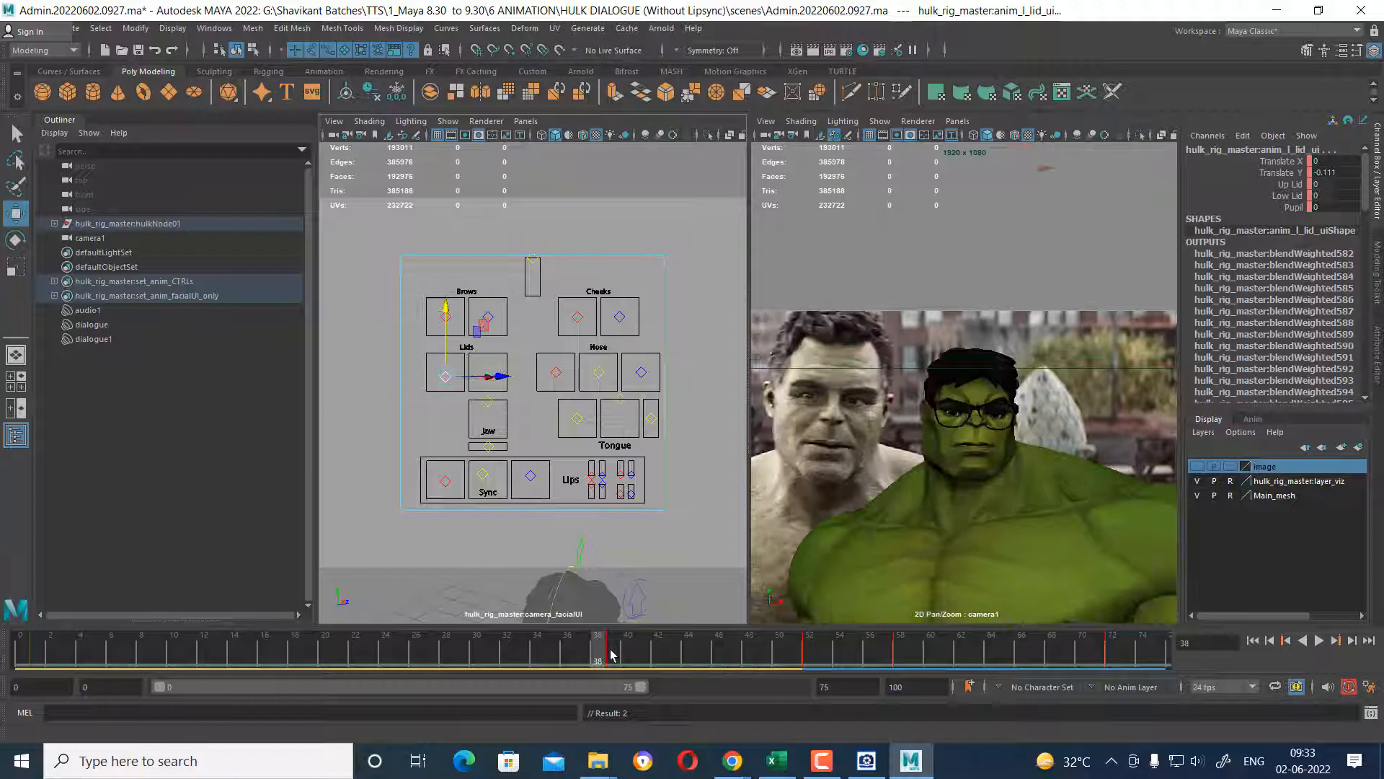
click(657, 662)
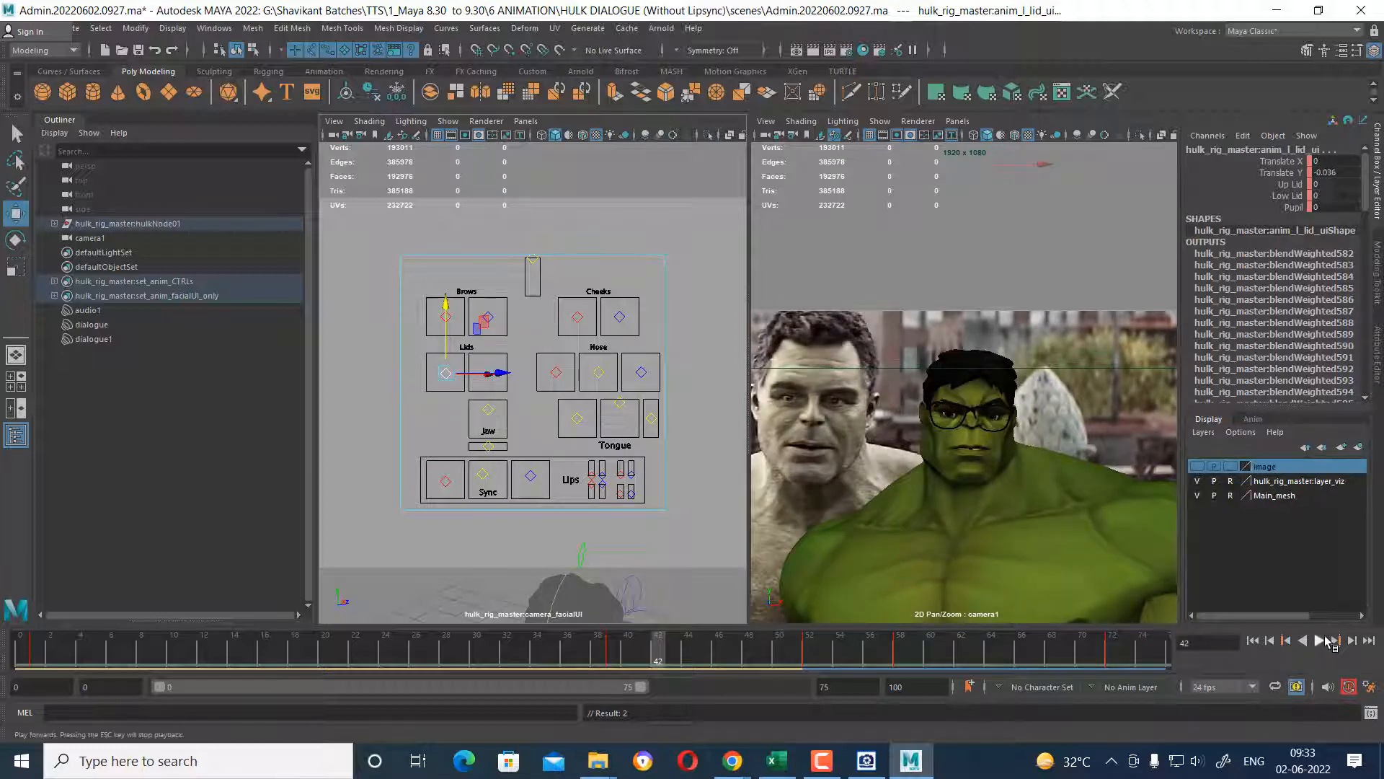
click(1326, 640)
click(1116, 408)
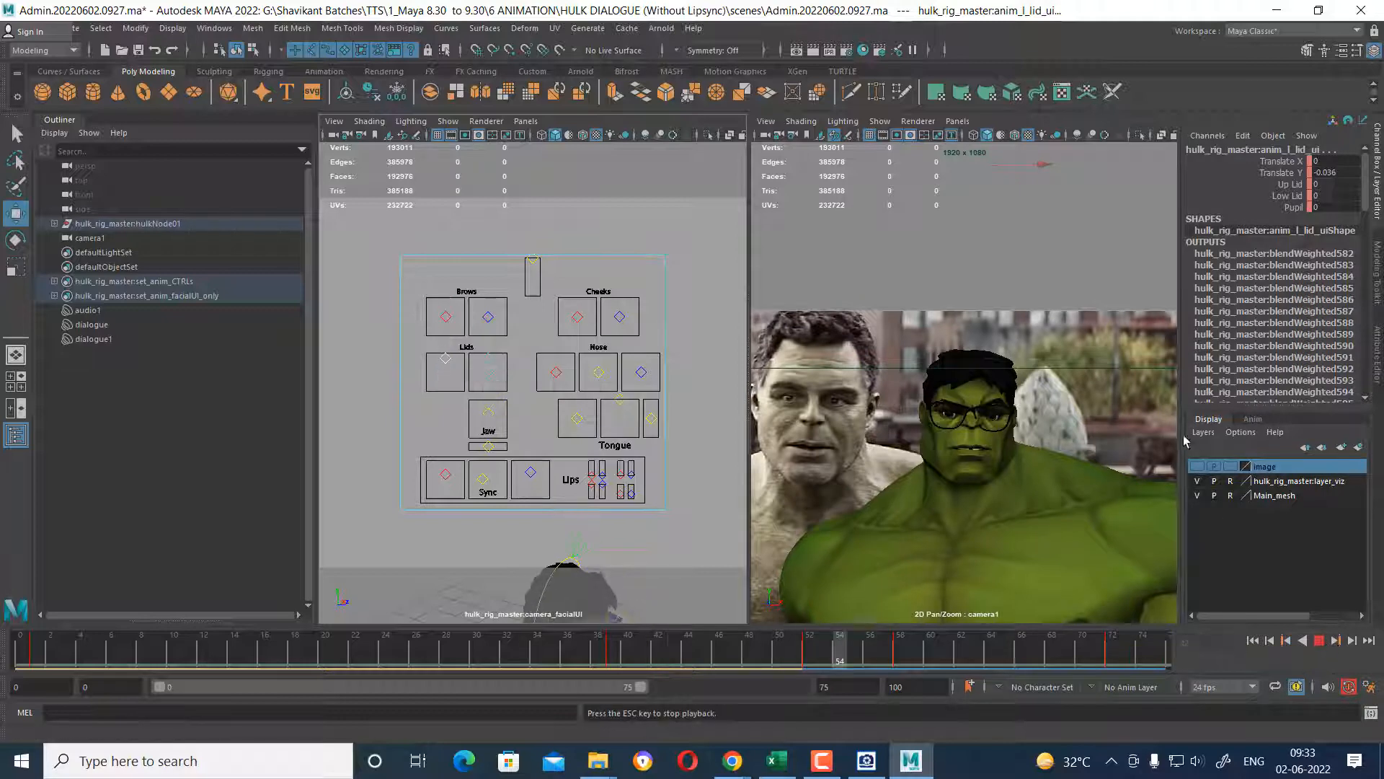